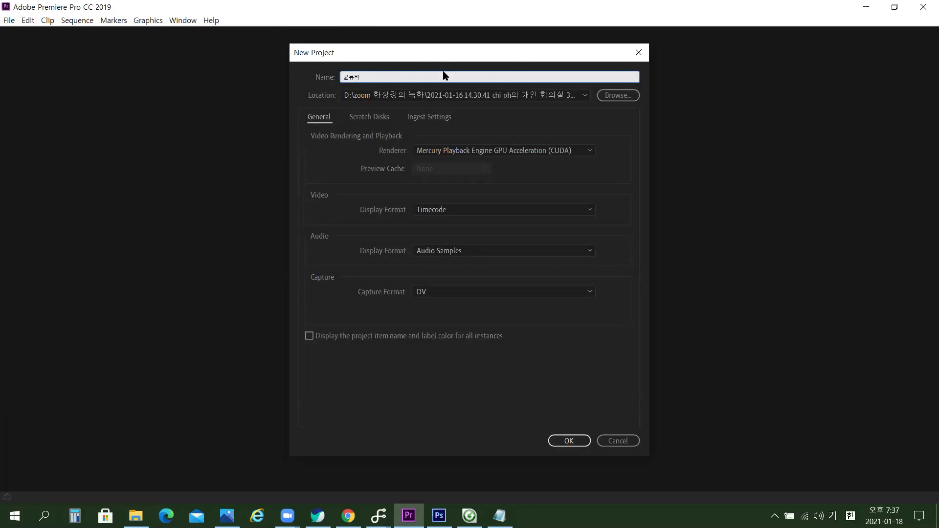
Create the project in the folder 2020.12.30-영상편집(프리미어5일차)\퀸뮤직비디오 Greatest Hits on drive D.
left_click_drag(464, 58, 489, 58)
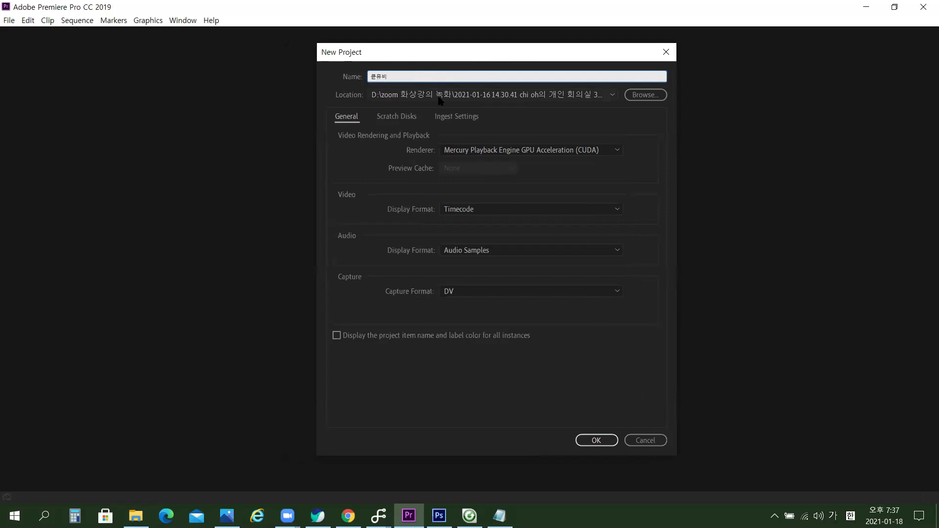
left_click(627, 98)
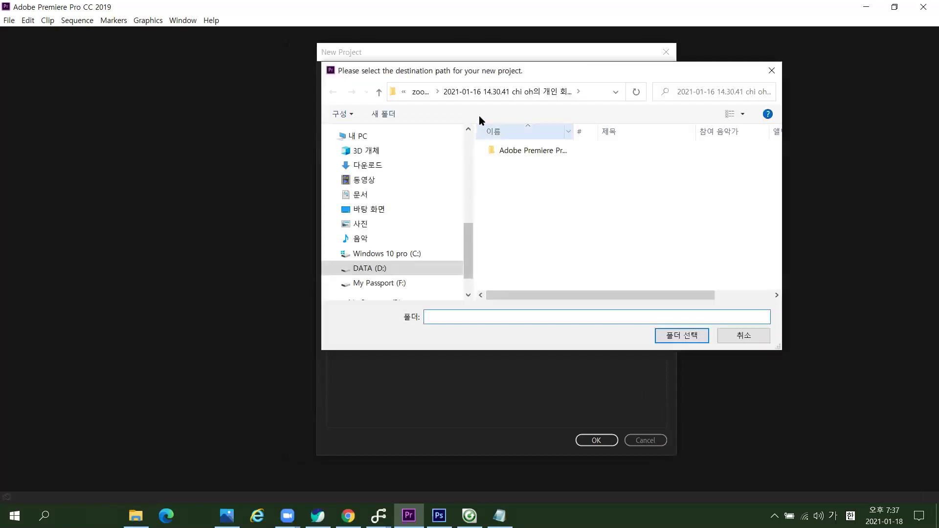
left_click(384, 269)
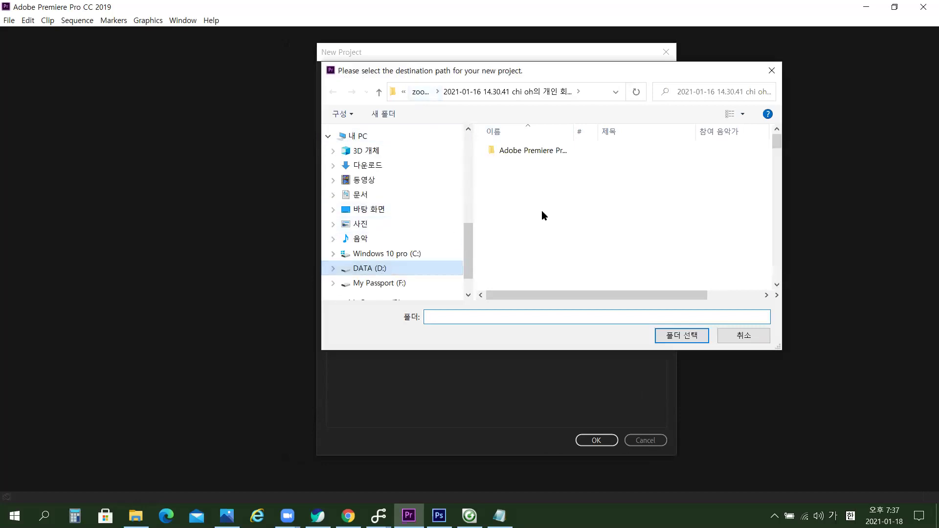
scroll(542, 232, "down", 20)
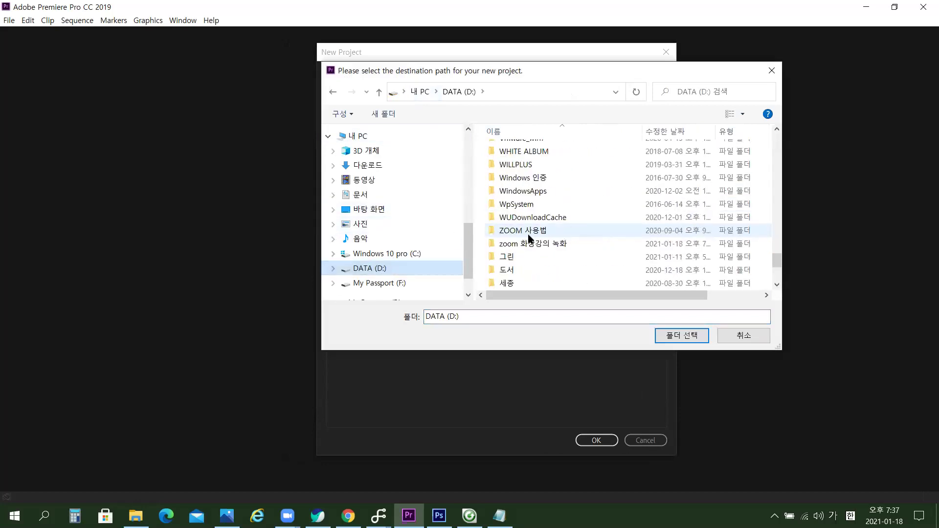
scroll(529, 236, "down", 2)
double_click(514, 237)
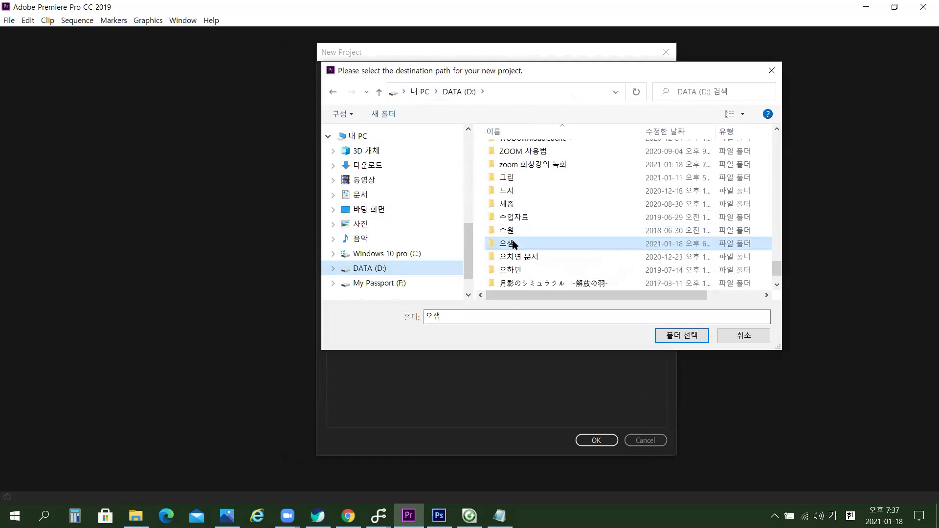
scroll(612, 215, "down", 2)
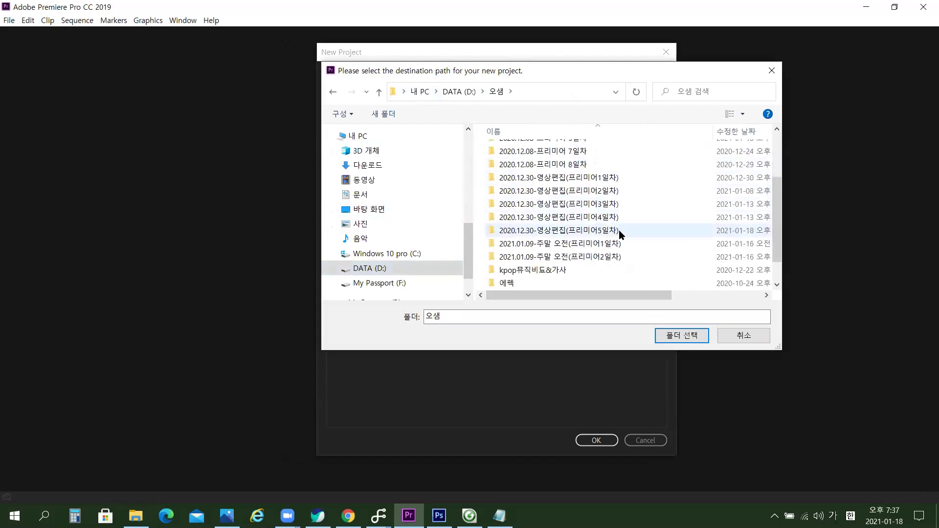
double_click(606, 231)
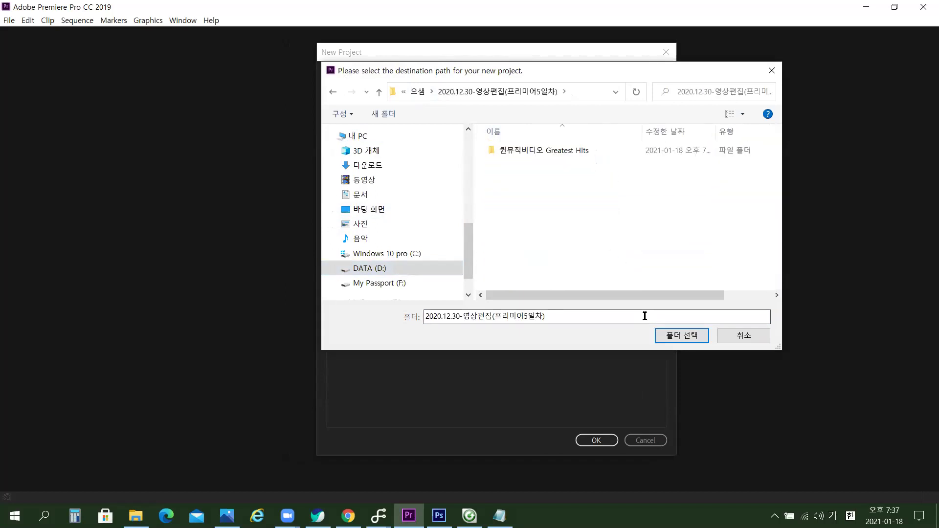
double_click(553, 151)
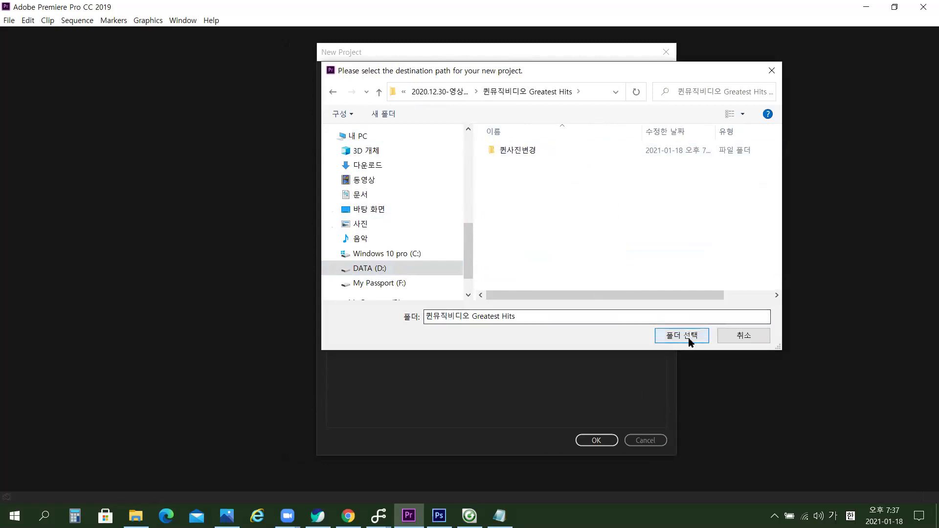
left_click(684, 336)
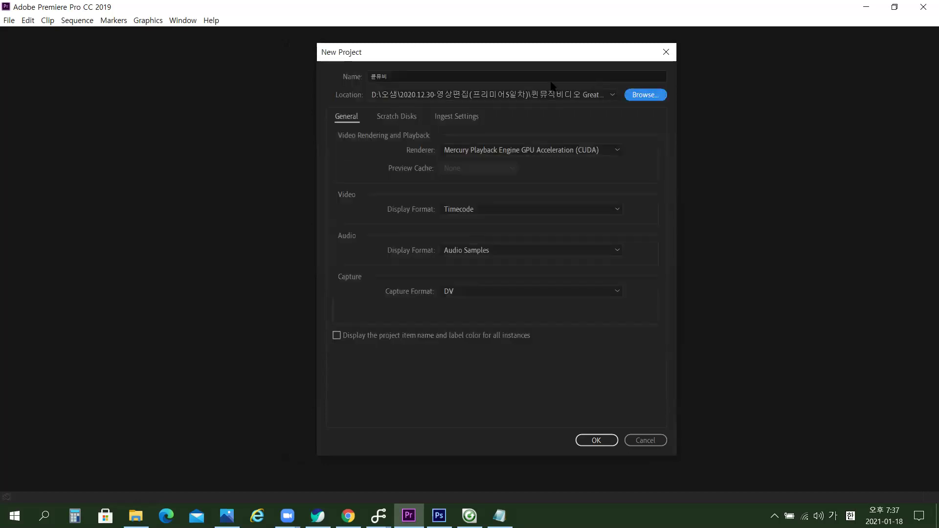
left_click(608, 443)
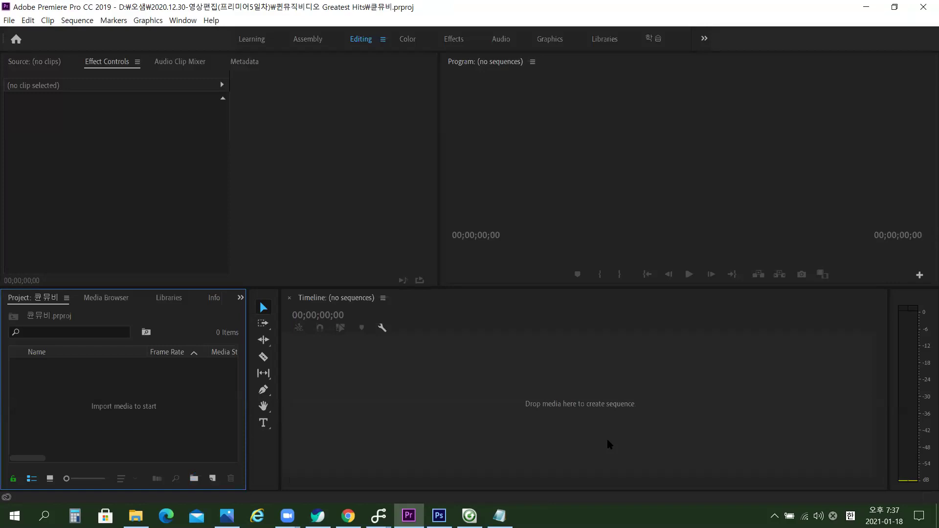
Import Queen - Greatest Hits 1.mp4 from the 퀸뮤직비디오 Greatest Hits folder into the project.
double_click(184, 413)
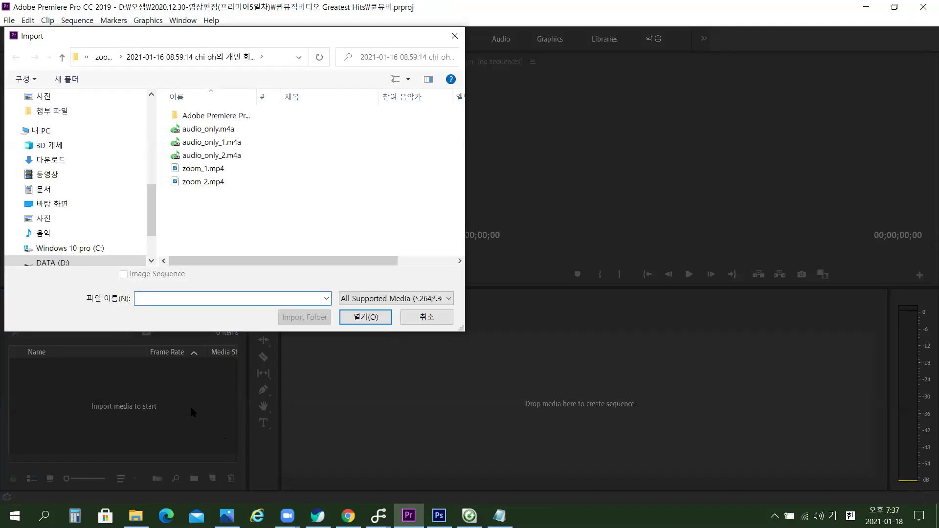
left_click(53, 263)
scroll(294, 172, "down", 10)
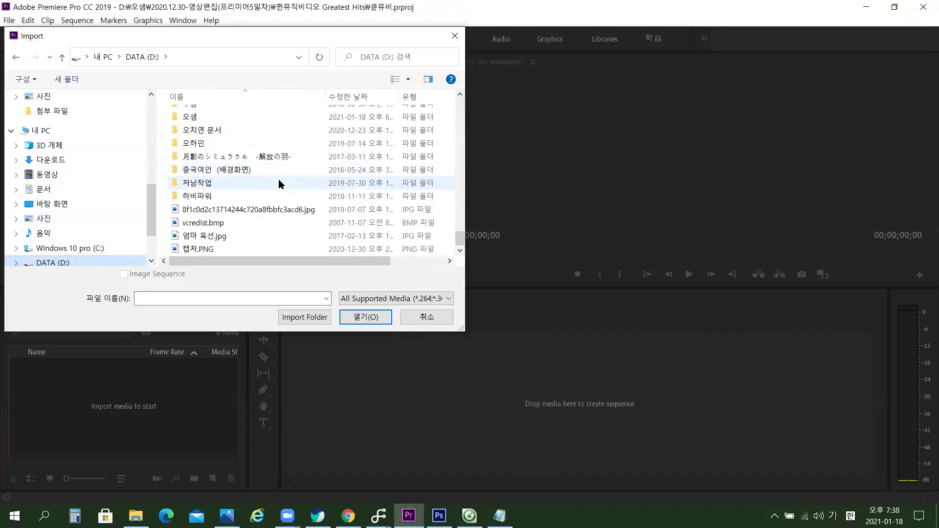
left_click(193, 117)
double_click(193, 118)
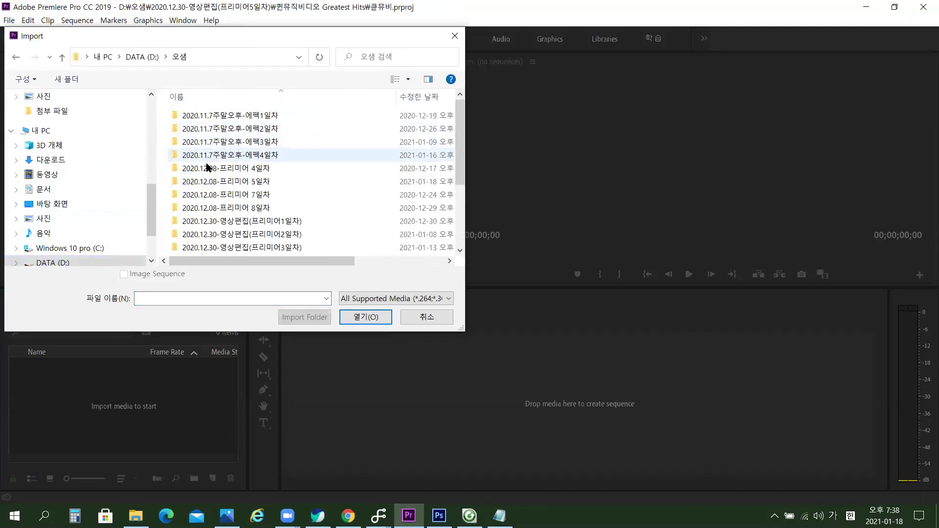
scroll(250, 196, "down", 3)
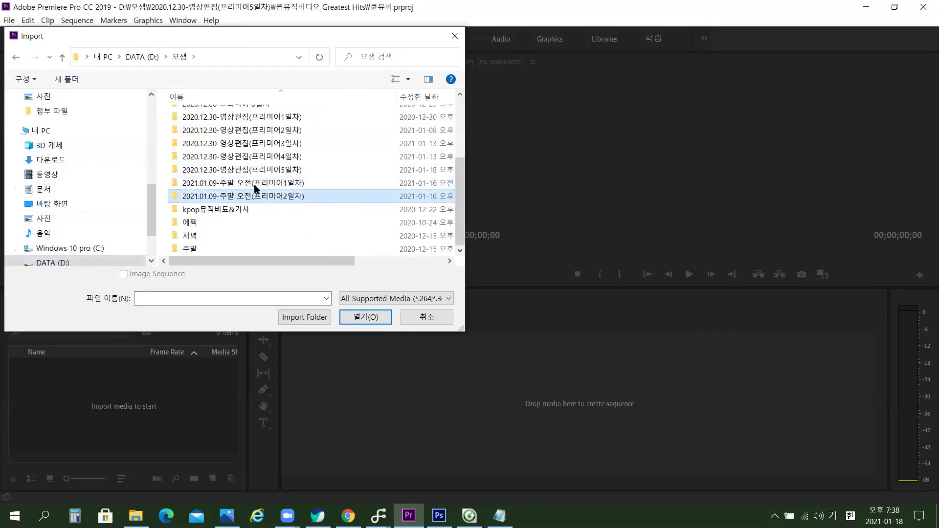
double_click(270, 169)
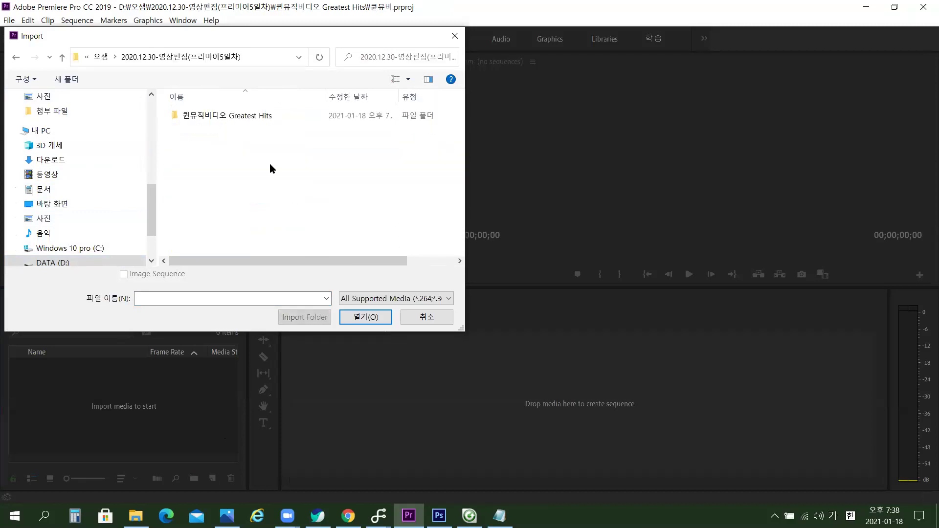
double_click(237, 115)
left_click(242, 130)
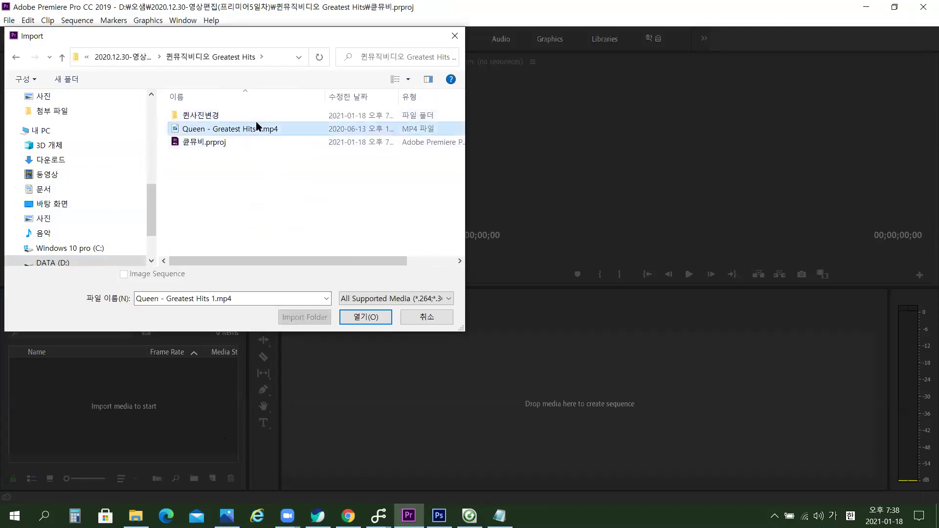
left_click(356, 313)
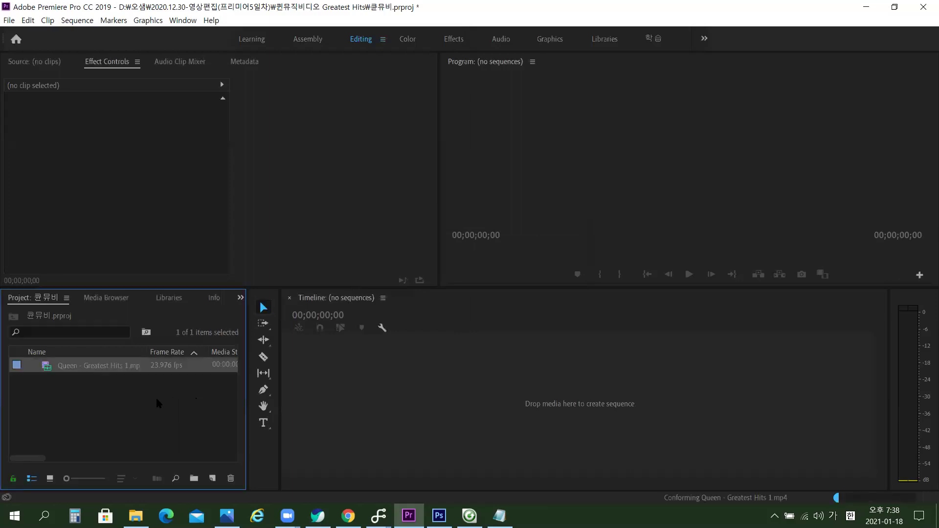
Create a sequence on the timeline from the imported clip Queen - Greatest Hits 1.mp4.
left_click(161, 422)
left_click(74, 366)
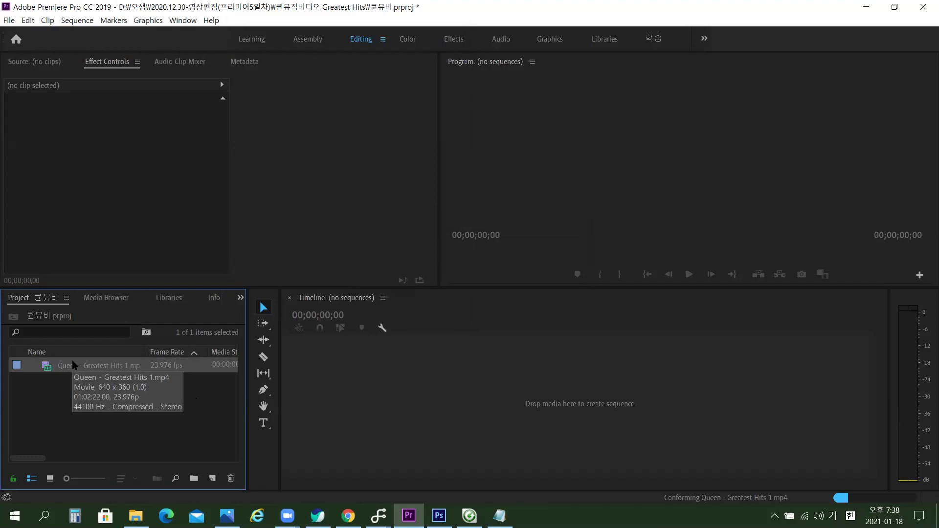
left_click_drag(73, 365, 526, 368)
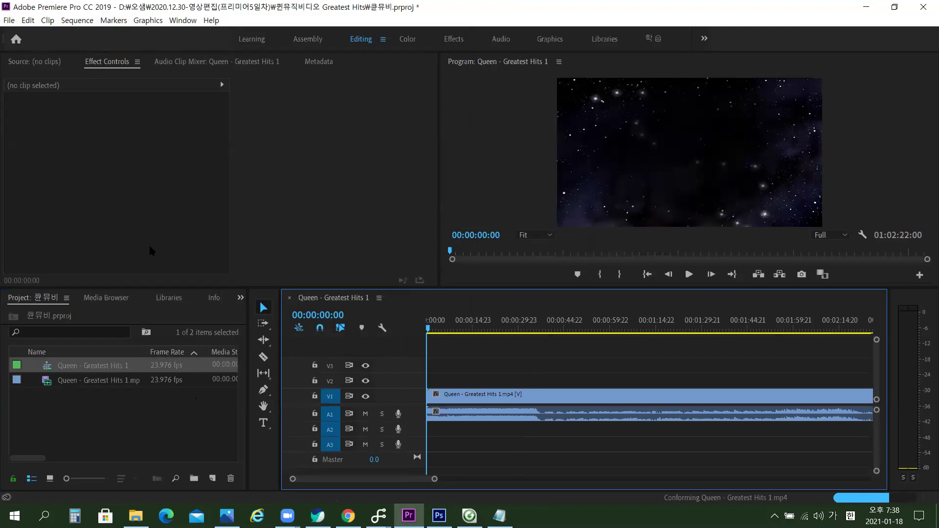
Play a short passage near the end of the sequence, starting from about 01:01:47:16.
left_click(553, 323)
key("minus")
key("minus")
key("minus")
key("minus")
key("minus")
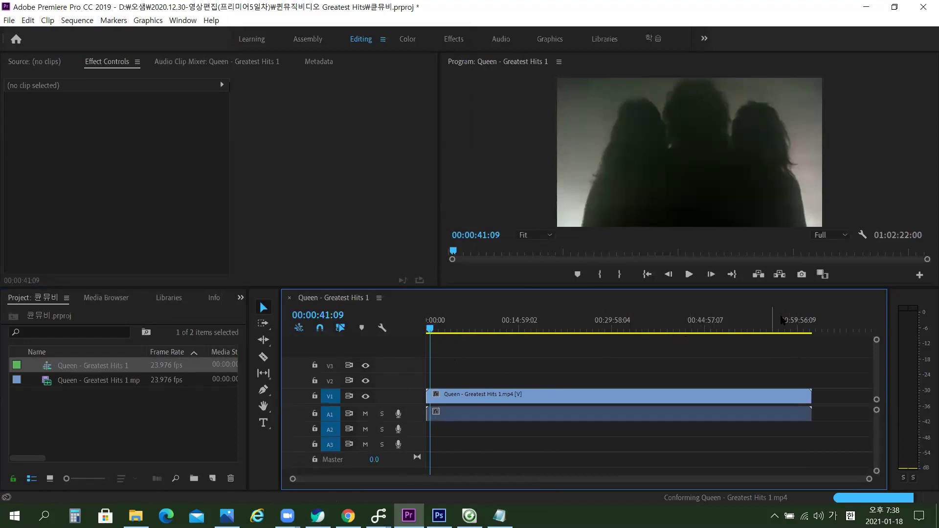
left_click(801, 329)
left_click_drag(801, 329, 805, 329)
key("space")
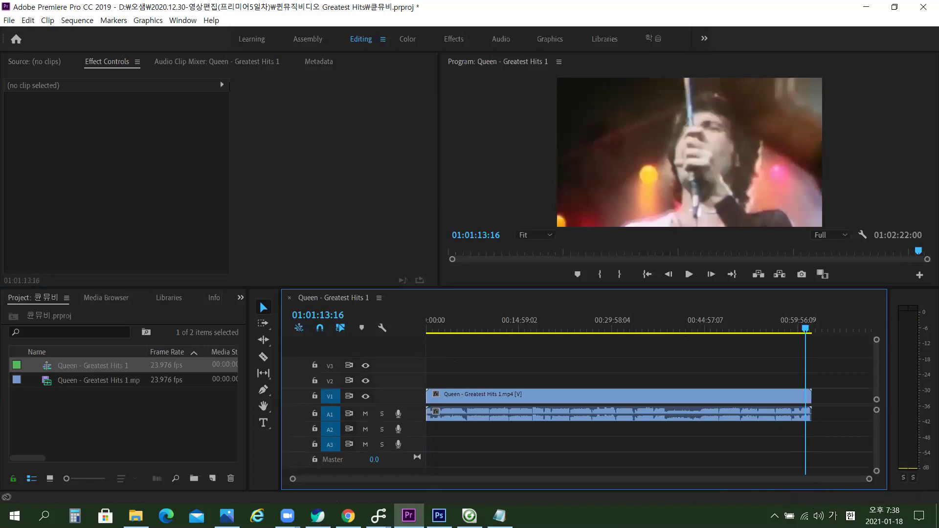
left_click(818, 516)
left_click_drag(865, 488, 829, 493)
left_click_drag(806, 329, 811, 337)
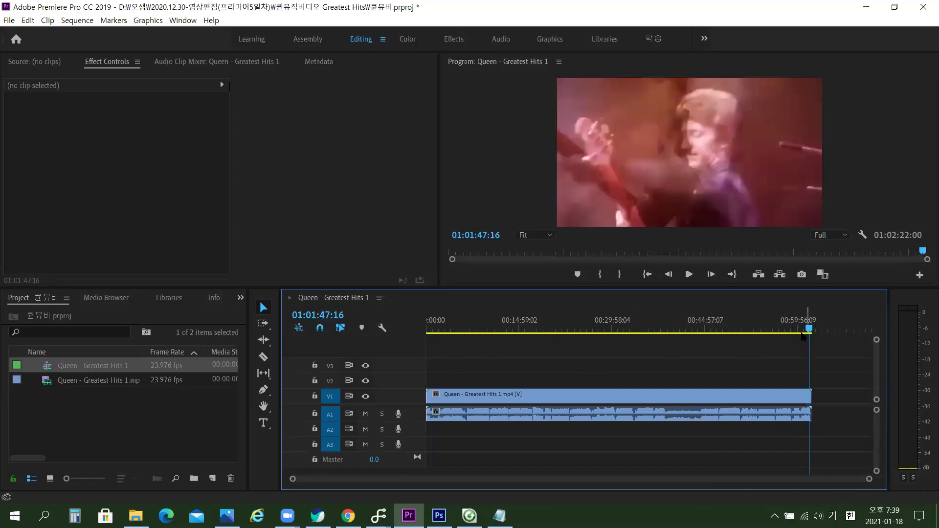
key("space")
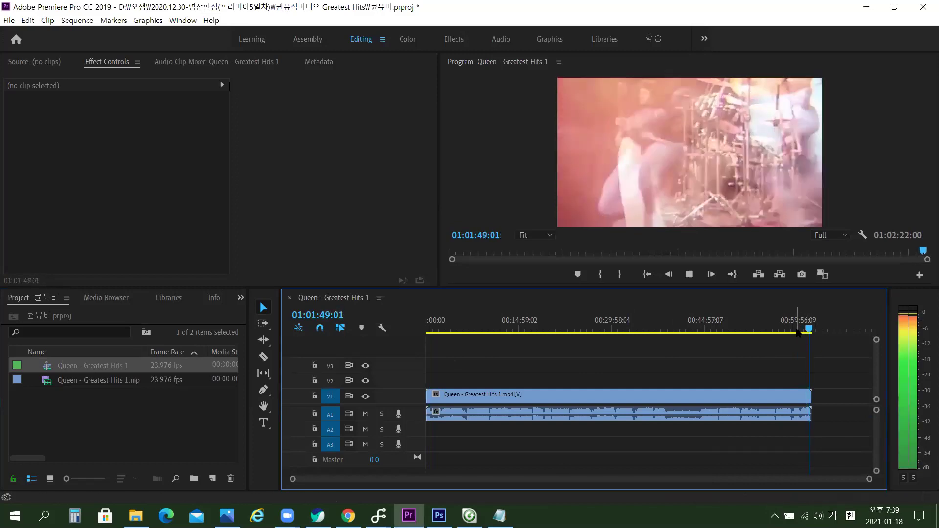
key("space")
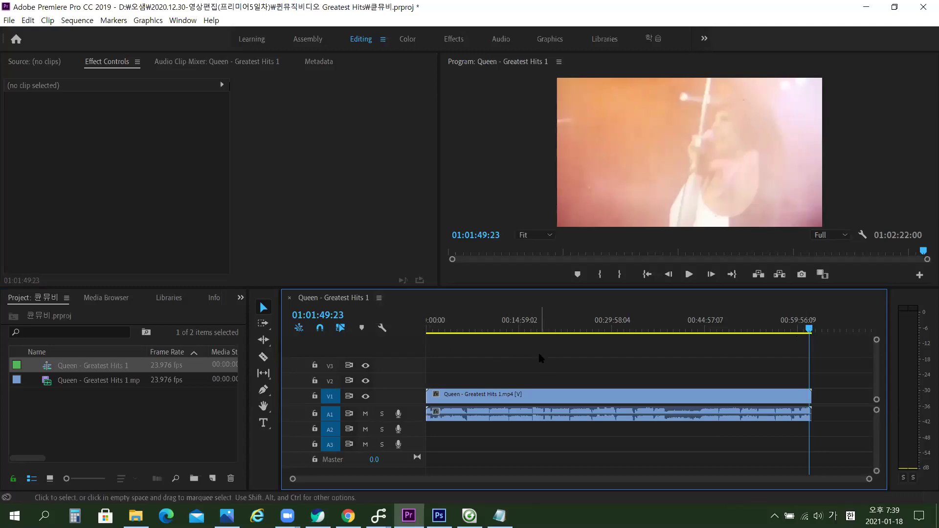
Return the playhead to the start of the sequence at 00:00:00:00.
scroll(539, 356, "up", 2)
scroll(539, 356, "down", 2)
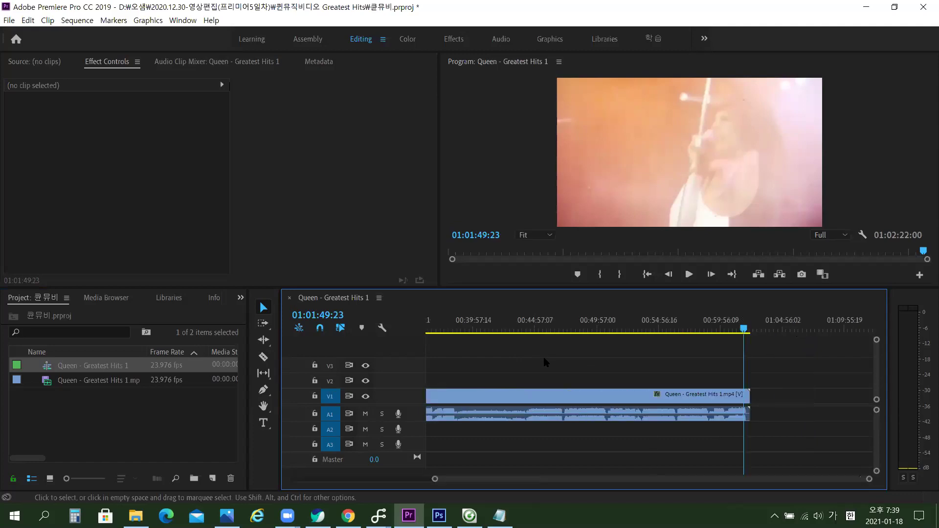
left_click_drag(809, 329, 427, 327)
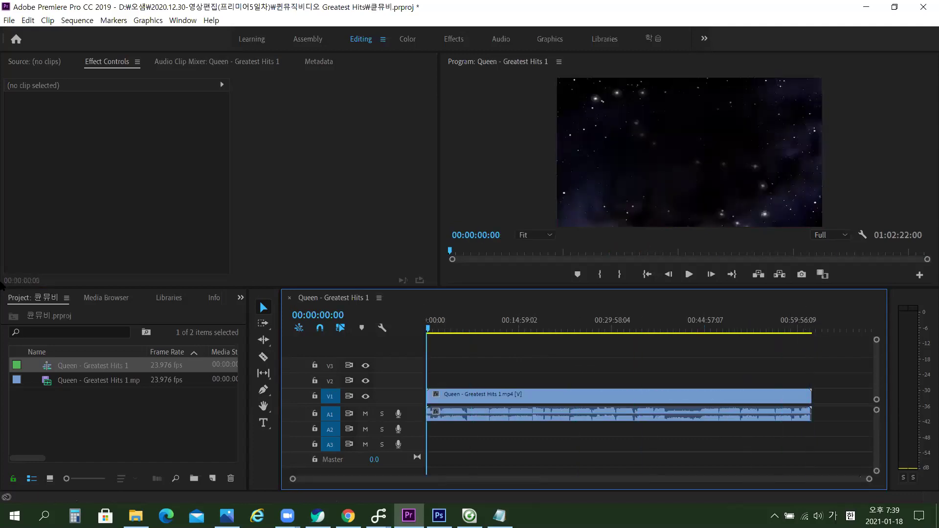
scroll(506, 343, "up", 2)
scroll(503, 343, "down", 2)
scroll(503, 342, "up", 2)
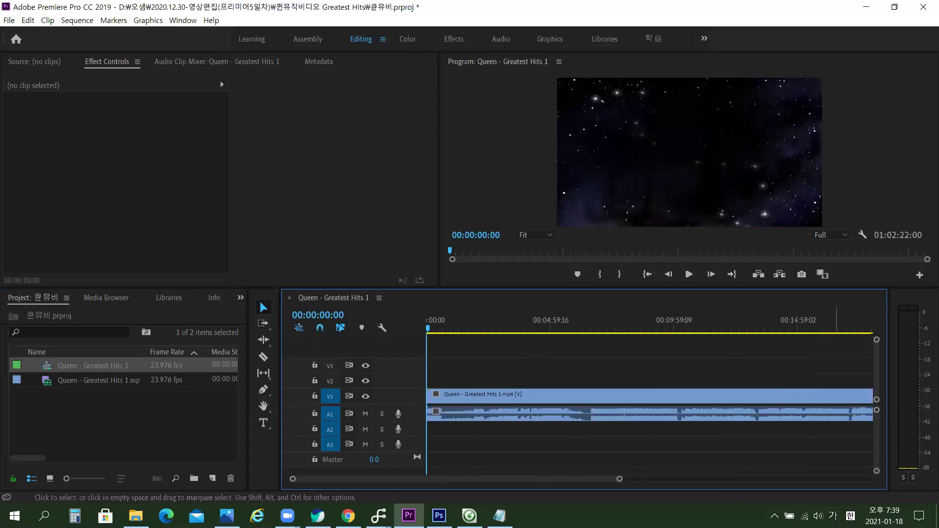
Check the Bohemian Rhapsody start time in queen_song list.1.txt in Notepad, and switch back to Premiere Pro.
key("alt+Tab")
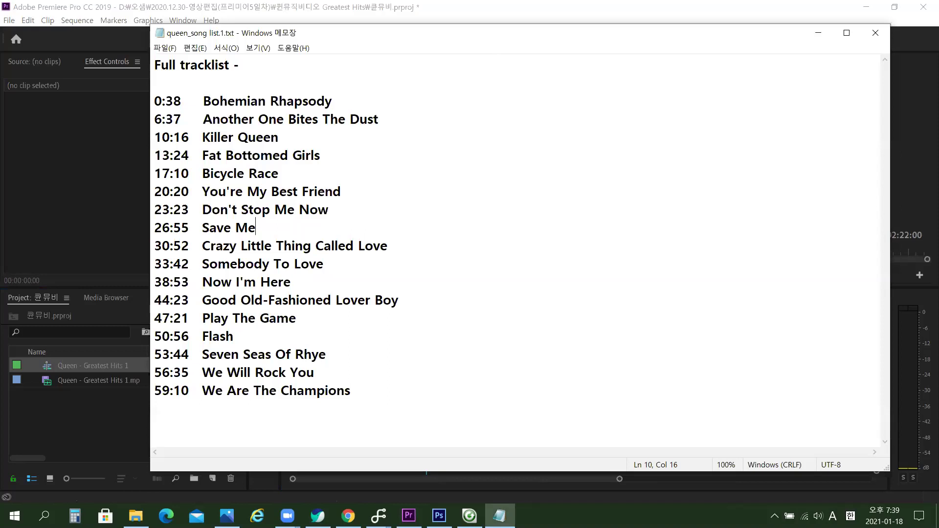
key("alt+Tab")
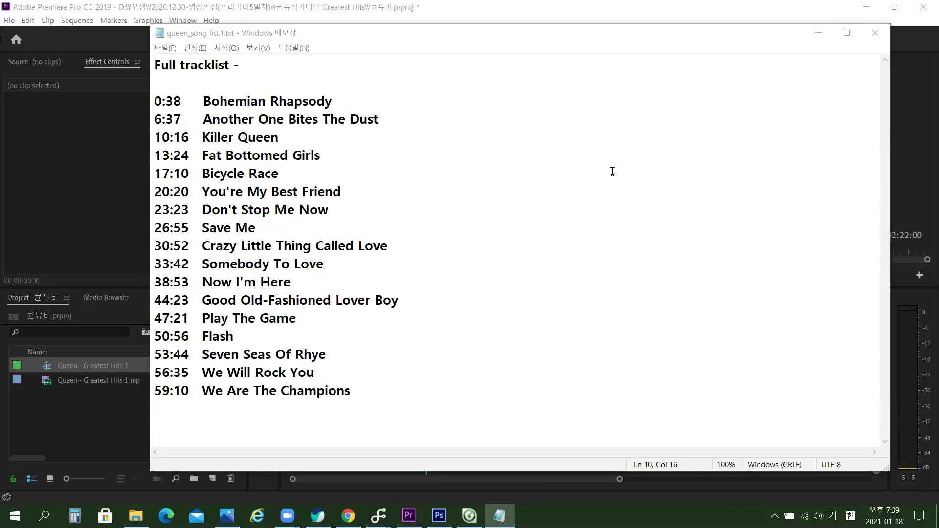
left_click(635, 179)
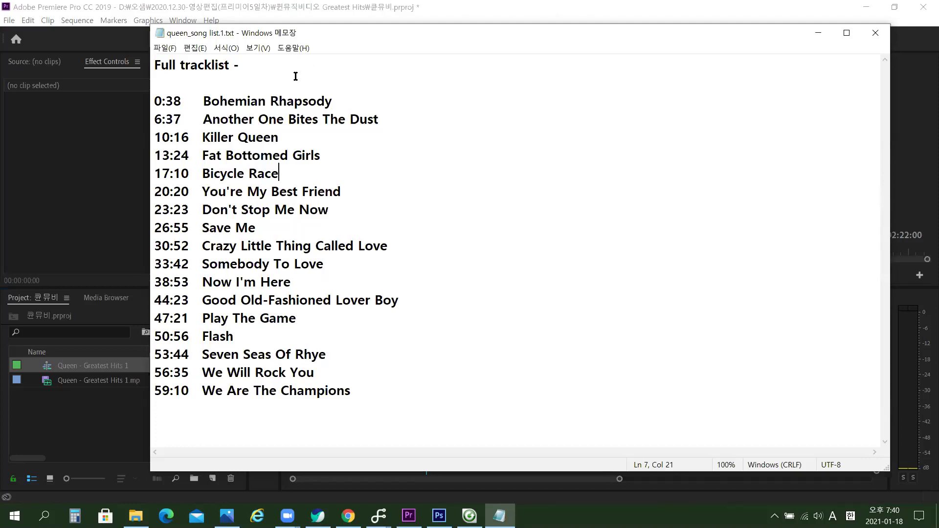
left_click_drag(182, 101, 165, 96)
left_click(315, 89)
key("alt+Tab")
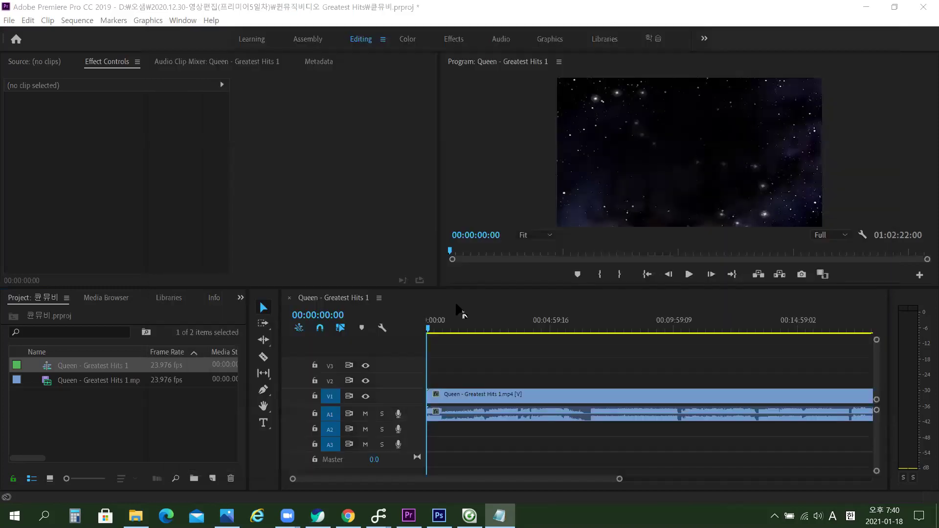
Move the playhead to 00:00:38:00 and play the opening of Bohemian Rhapsody.
left_click(344, 314)
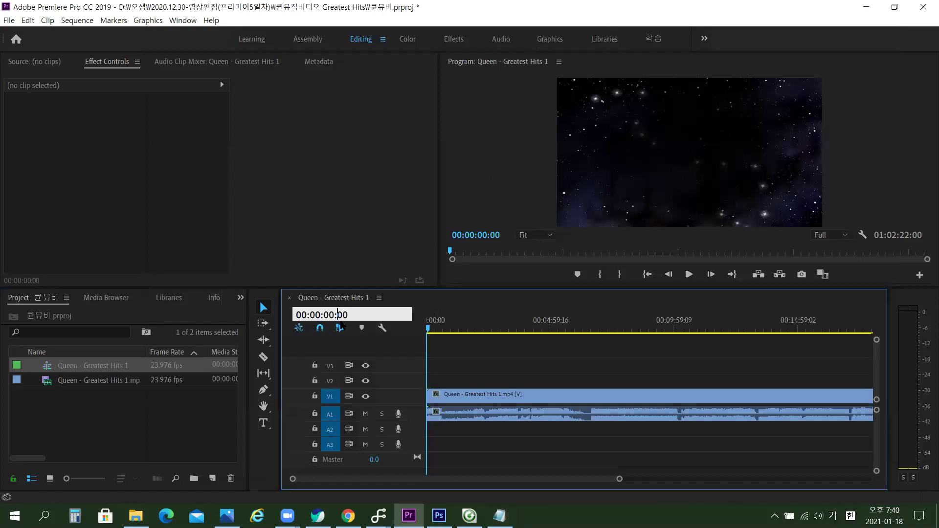
double_click(355, 314)
type("38")
key("Return")
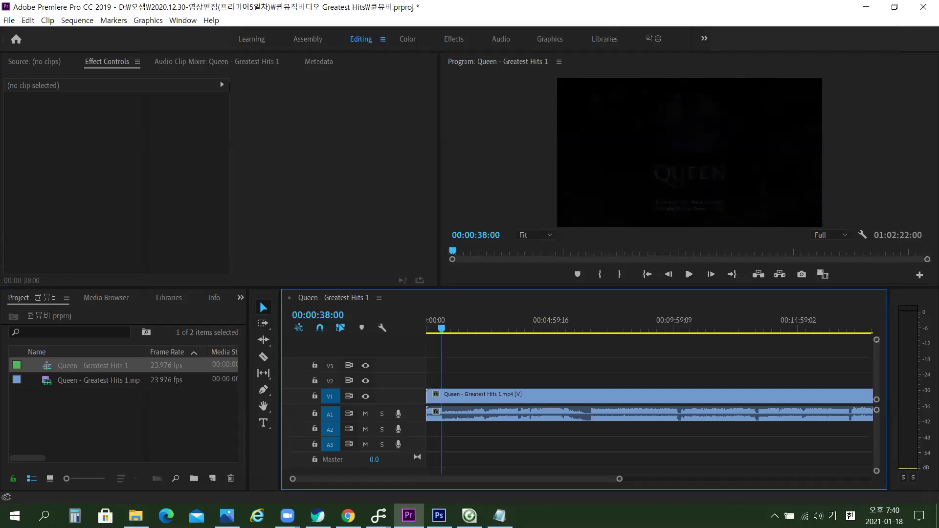
key("space")
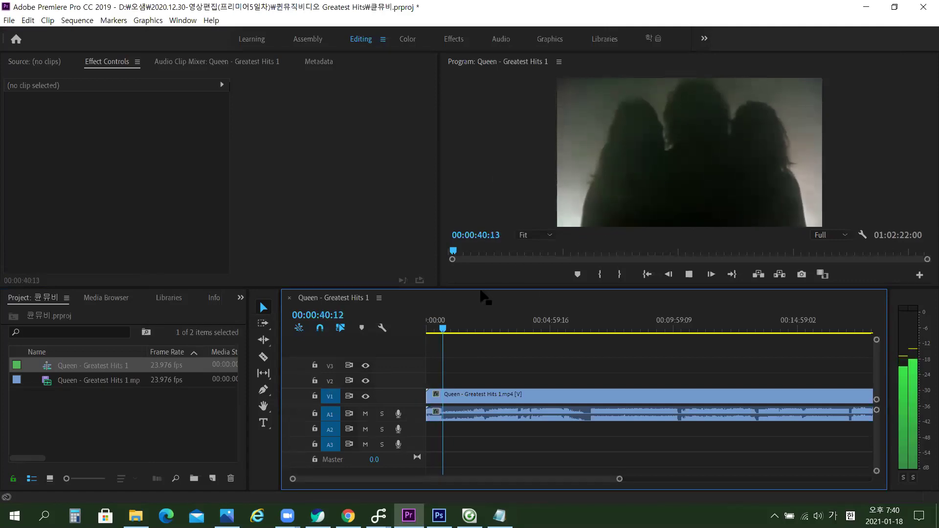
key("space")
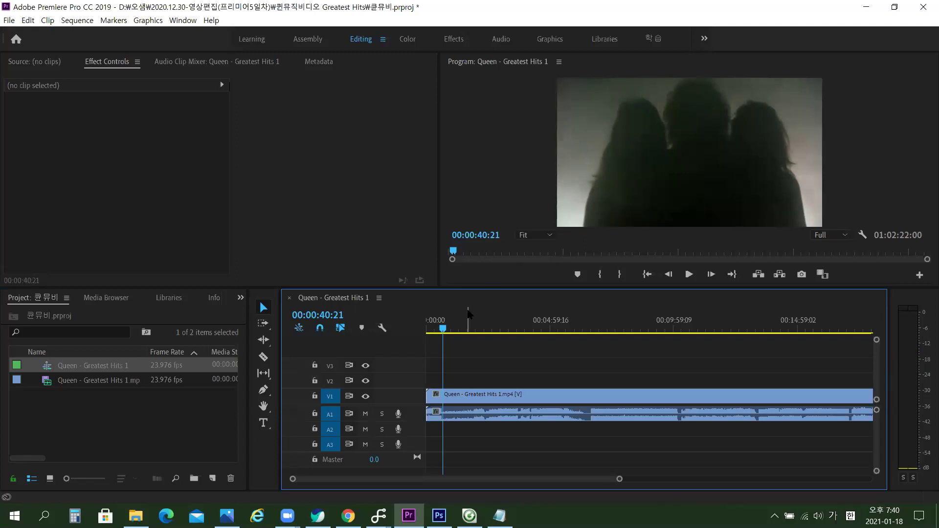
Move the playhead back to 00:00:38:00 and add a sequence marker there for Bohemian Rhapsody.
left_click(337, 321)
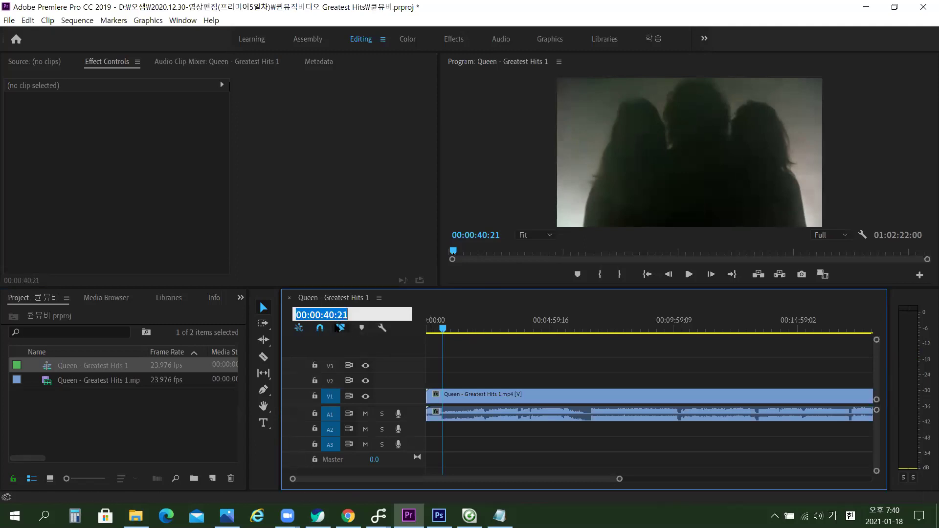
type("3800")
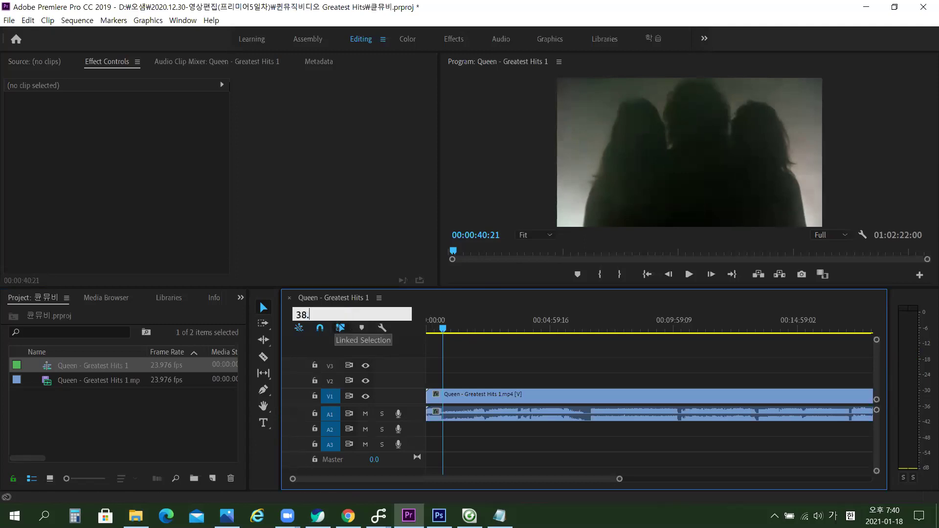
key("Return")
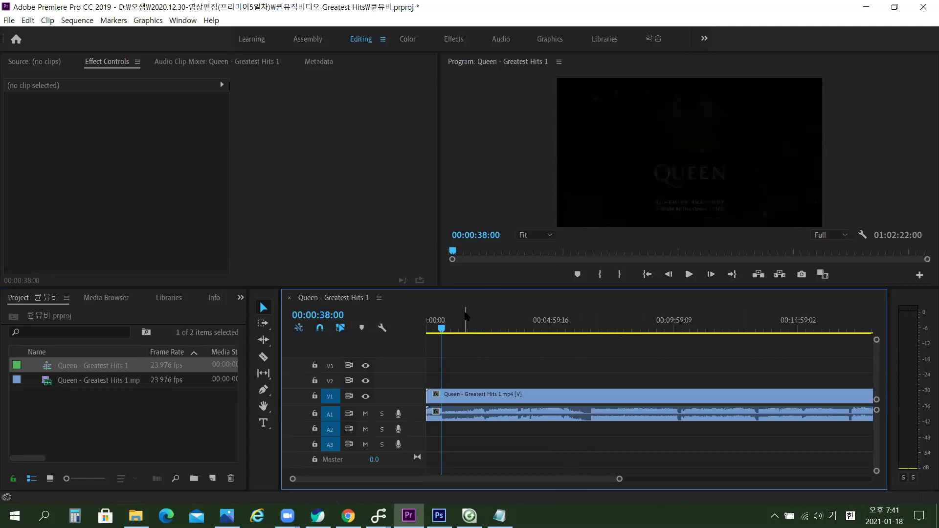
left_click(474, 408)
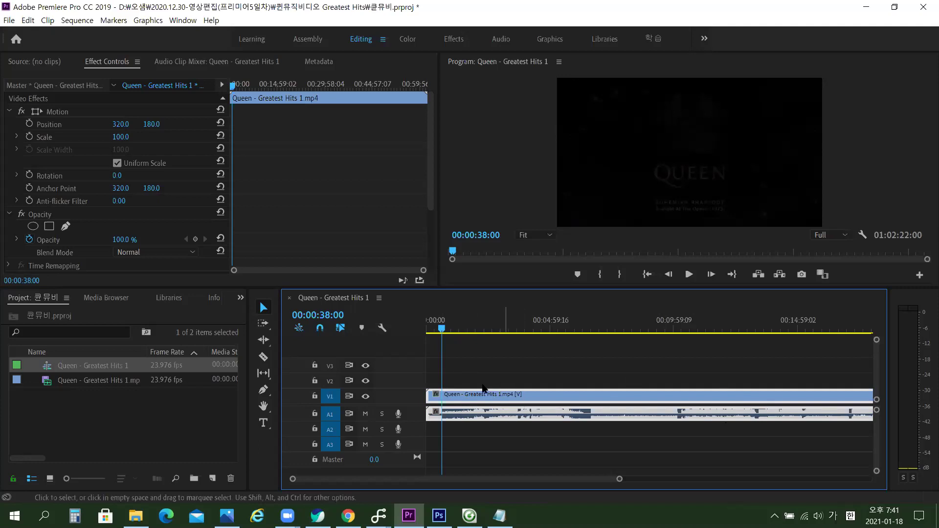
left_click(469, 363)
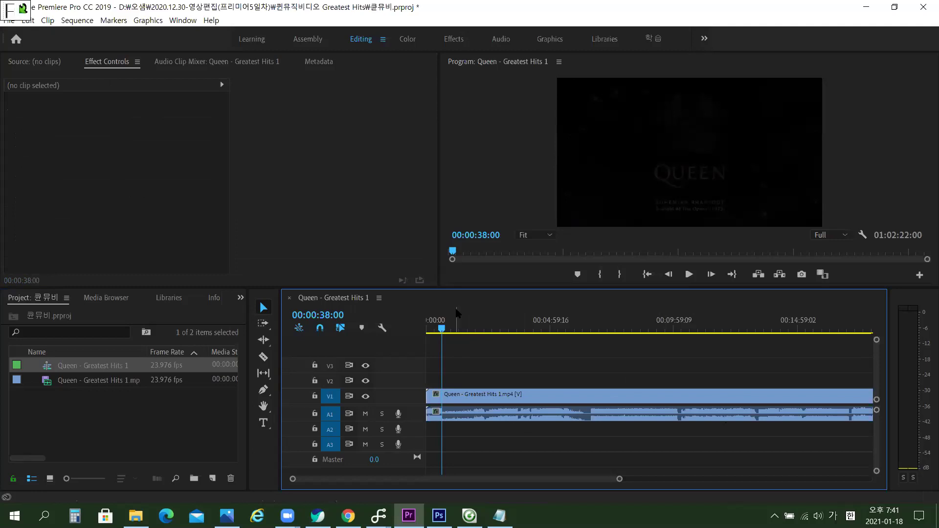
key("Hangul")
key("m")
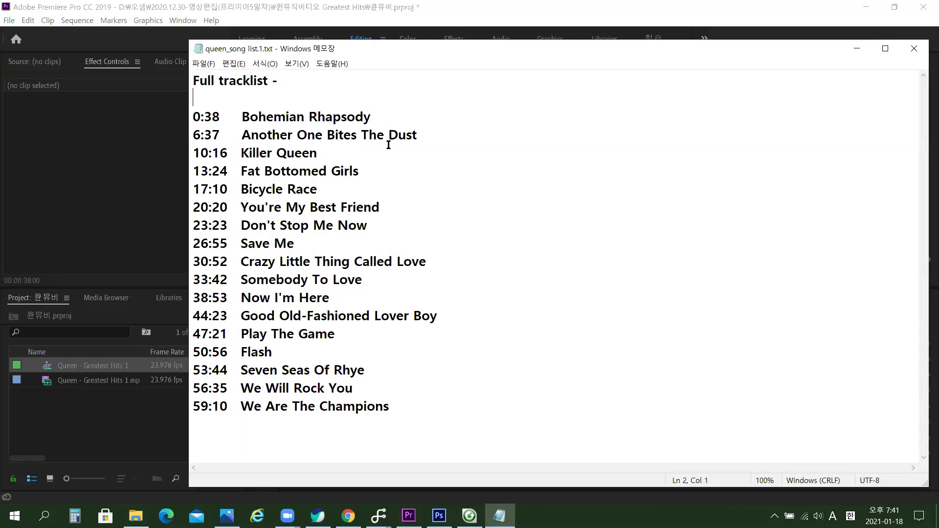
Check the Killer Queen start time in queen_song list.1.txt in Notepad, and switch back to Premiere Pro.
left_click_drag(193, 172, 180, 153)
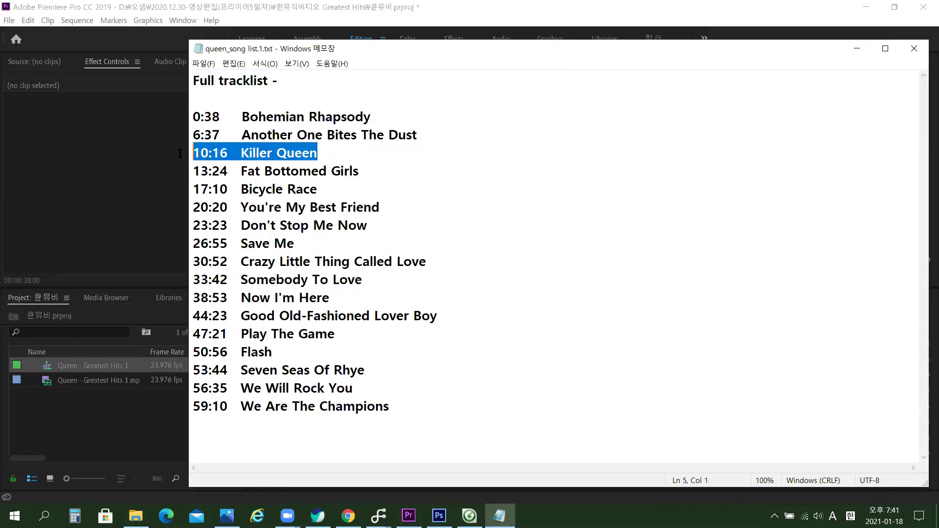
left_click(395, 132)
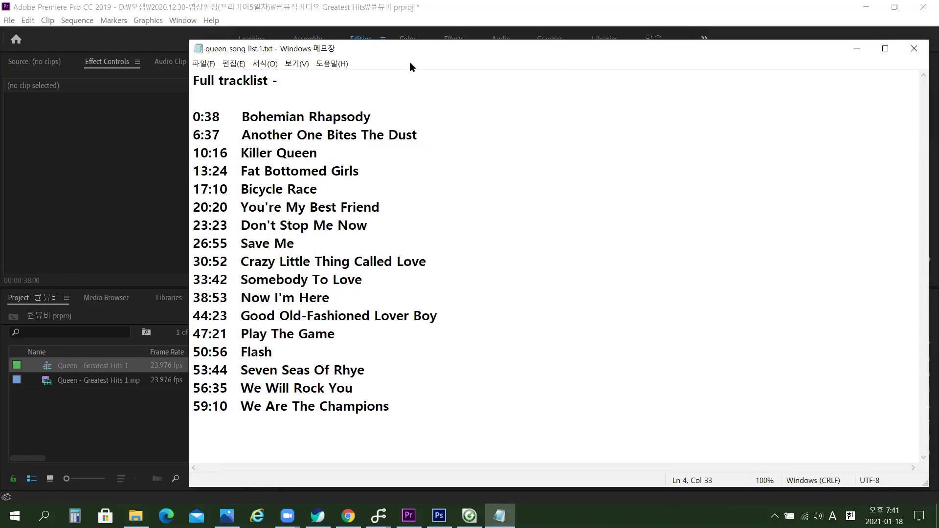
key("alt+Tab")
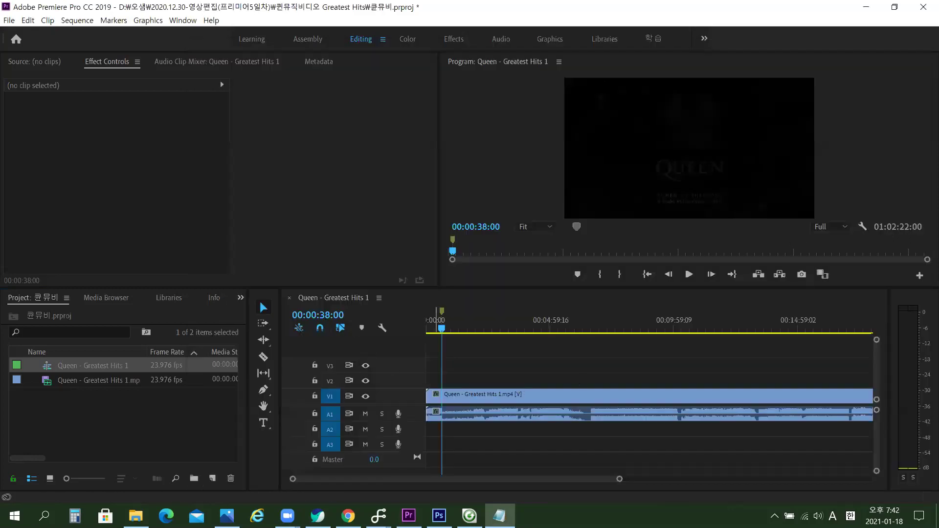
Try to move the playhead to the start of Killer Queen with the timecode 10.16.
left_click(328, 315)
type("10.16")
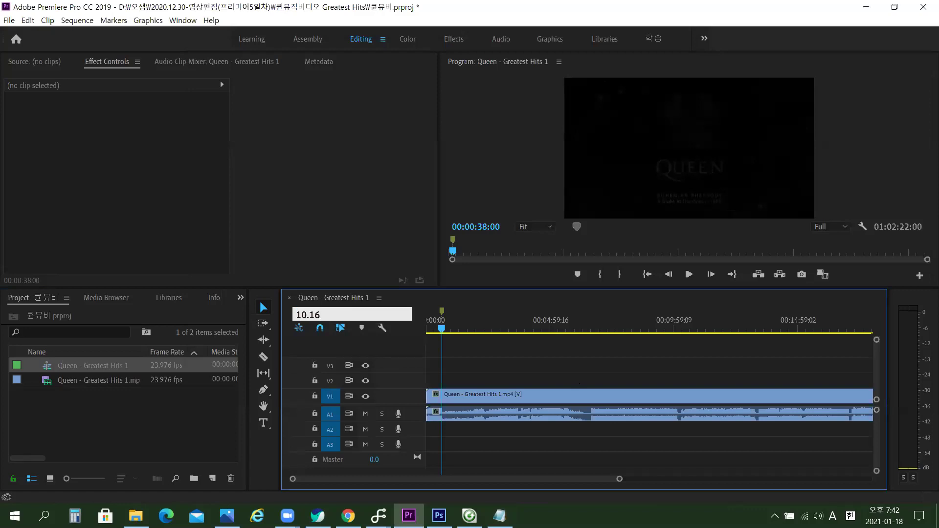
key("Return")
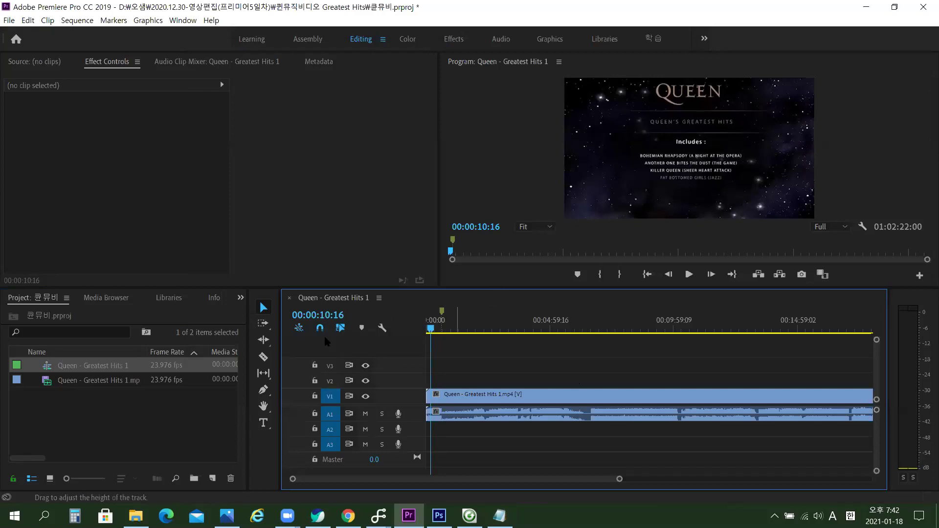
Move the playhead to 00:10:16:00, play on to 00:10:17:06 and add a sequence marker for Killer Queen.
left_click(342, 315)
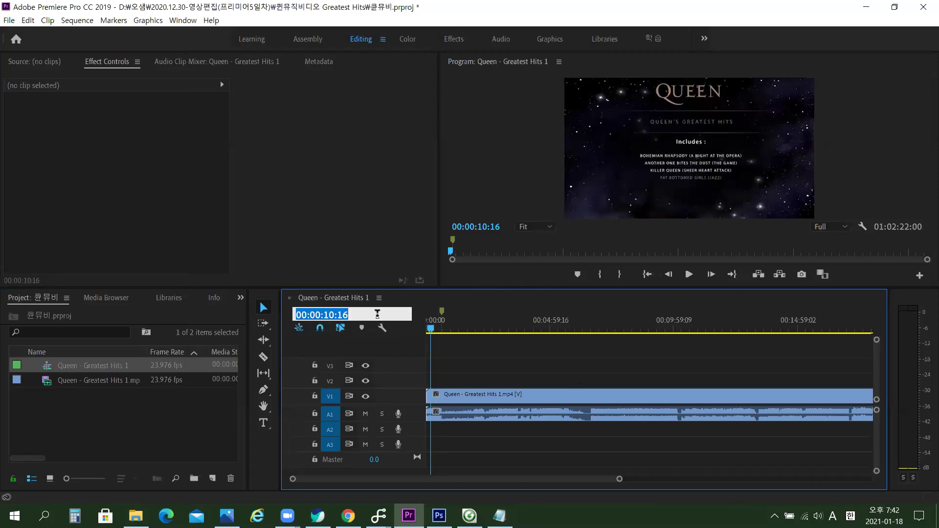
type("10:15")
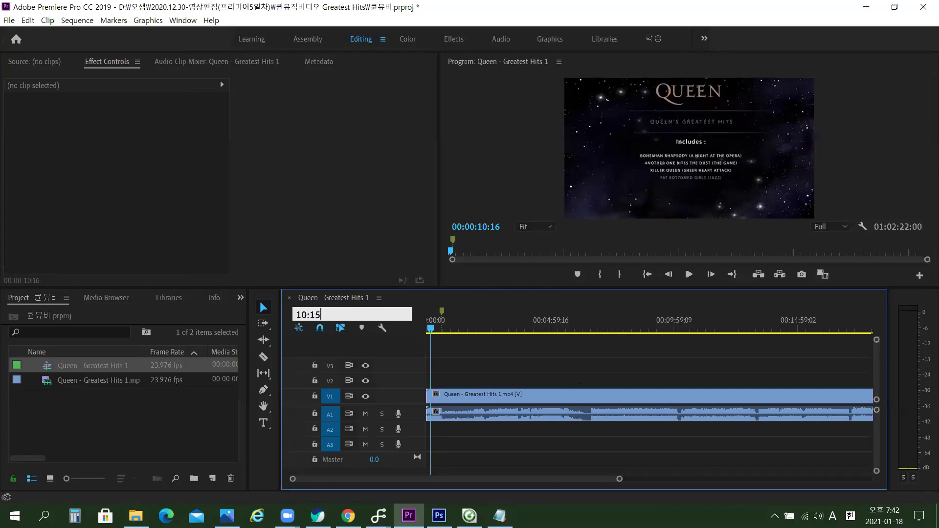
key("BackSpace")
type("6:00")
key("Return")
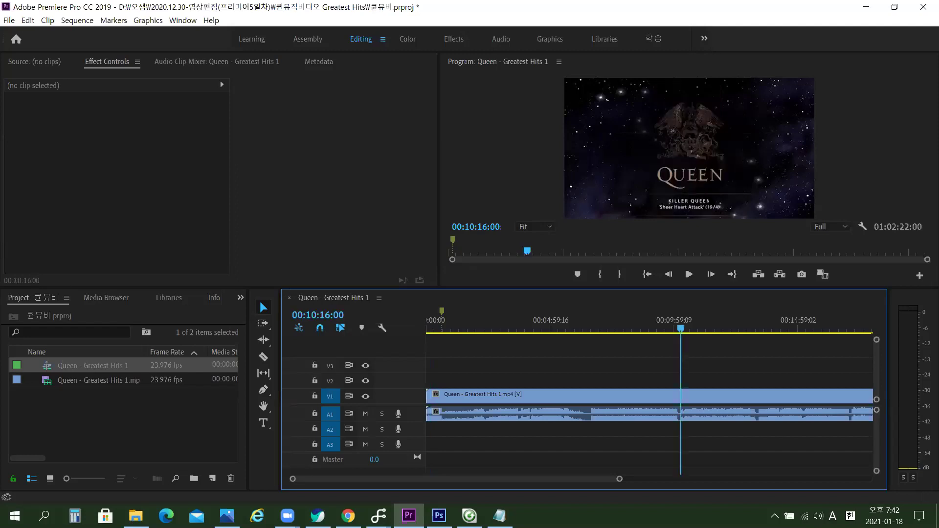
key("space")
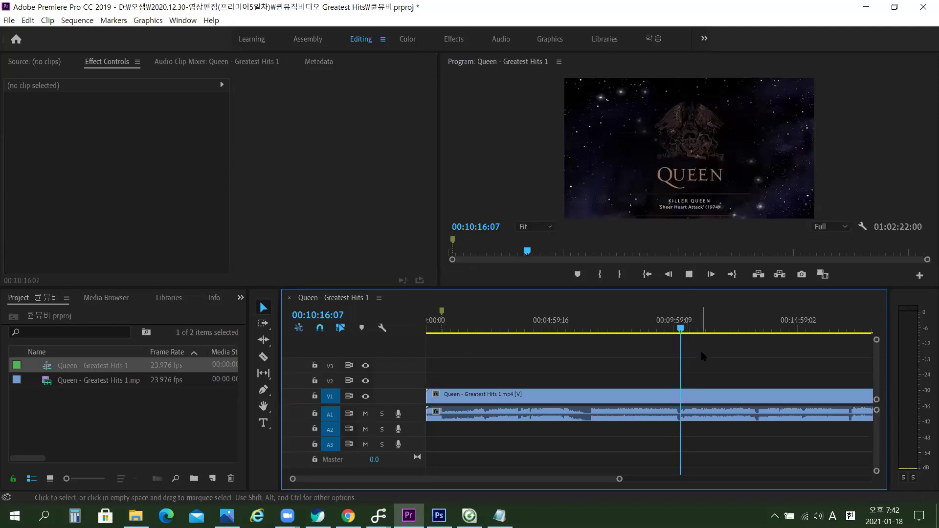
key("space")
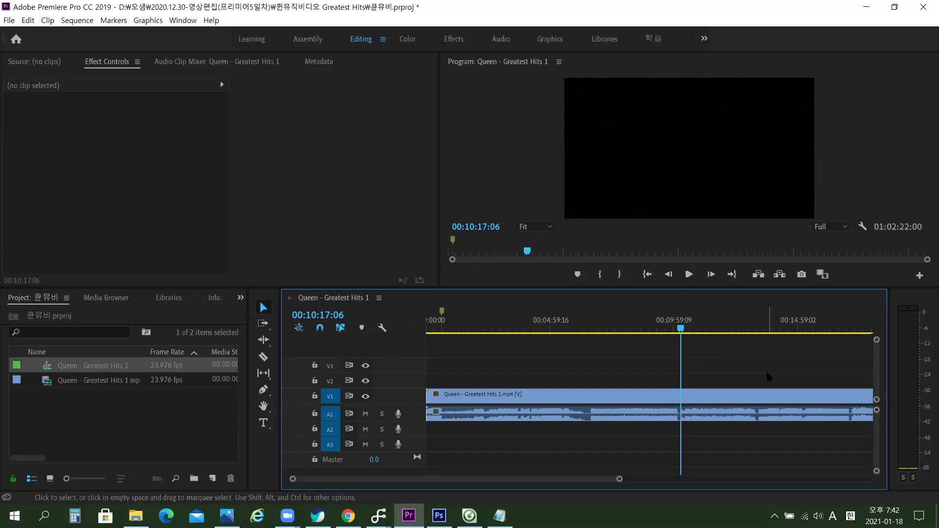
key("m")
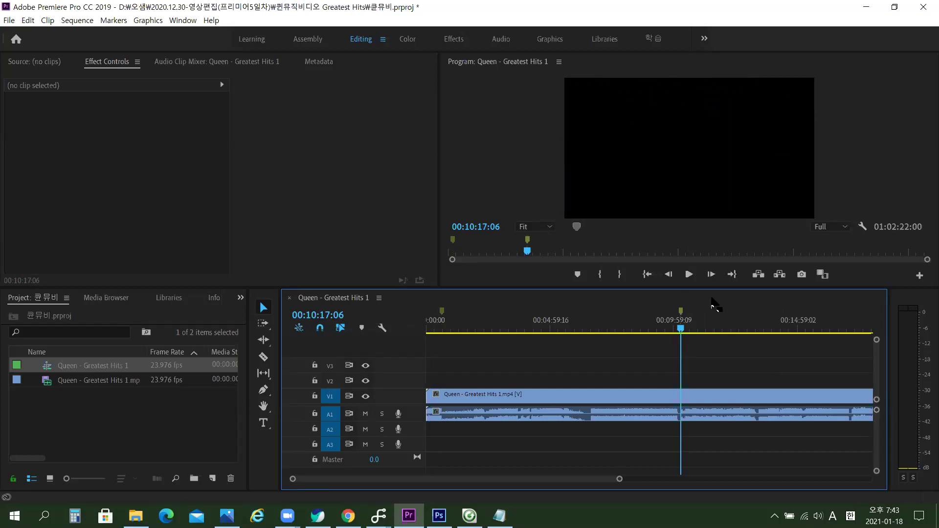
Check the start time of You're My Best Friend in the Notepad tracklist, and switch back to Premiere Pro.
left_click_drag(567, 479, 615, 479)
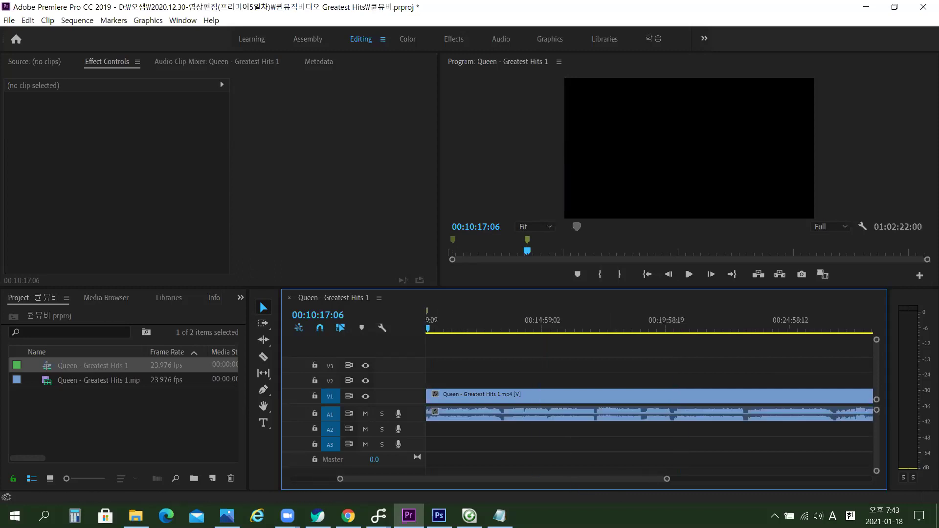
left_click(499, 516)
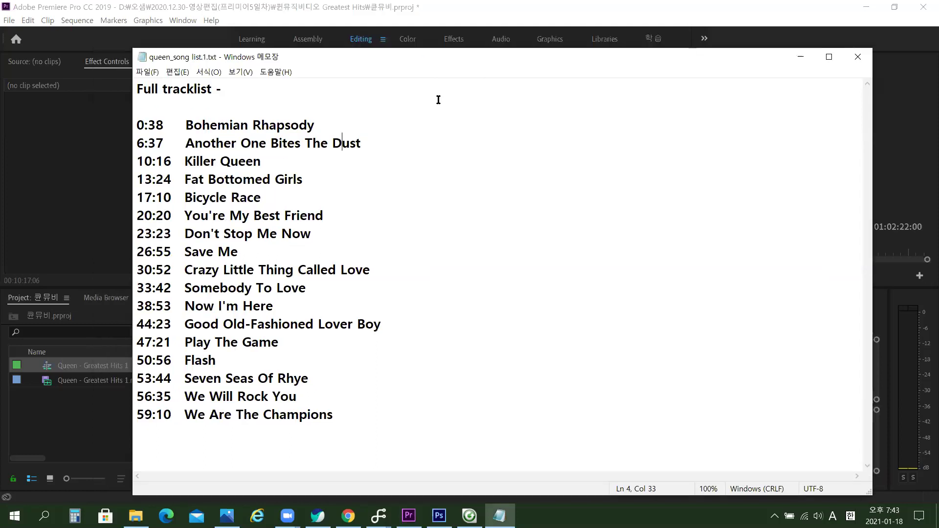
left_click_drag(324, 216, 180, 218)
left_click(175, 212)
key("alt+Tab")
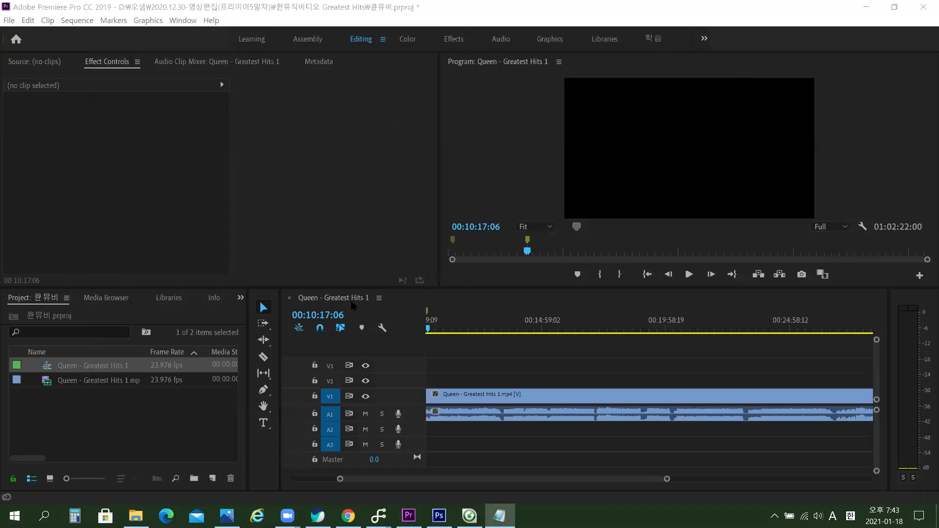
Move the playhead to 00:20:20:00 and play a short passage of You're My Best Friend.
left_click_drag(317, 316, 316, 316)
left_click(316, 316)
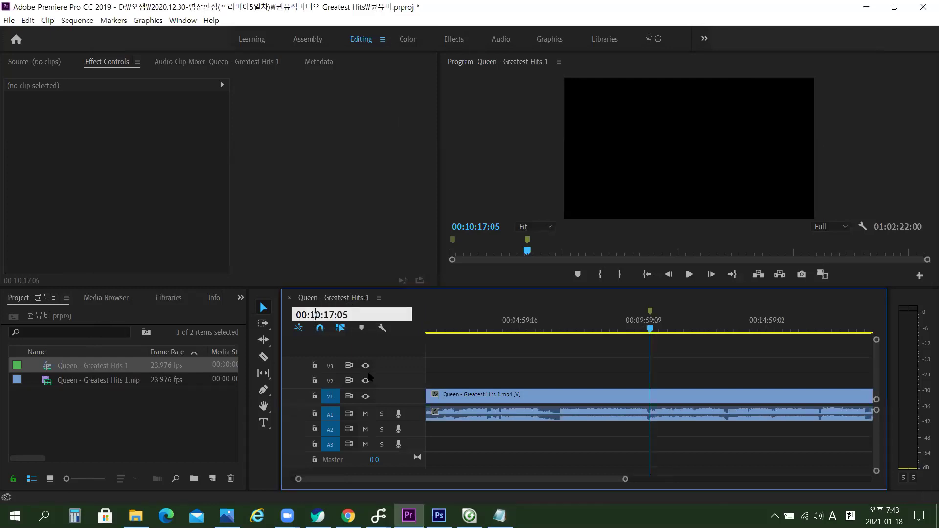
key("BackSpace")
key("BackSpace")
type("20")
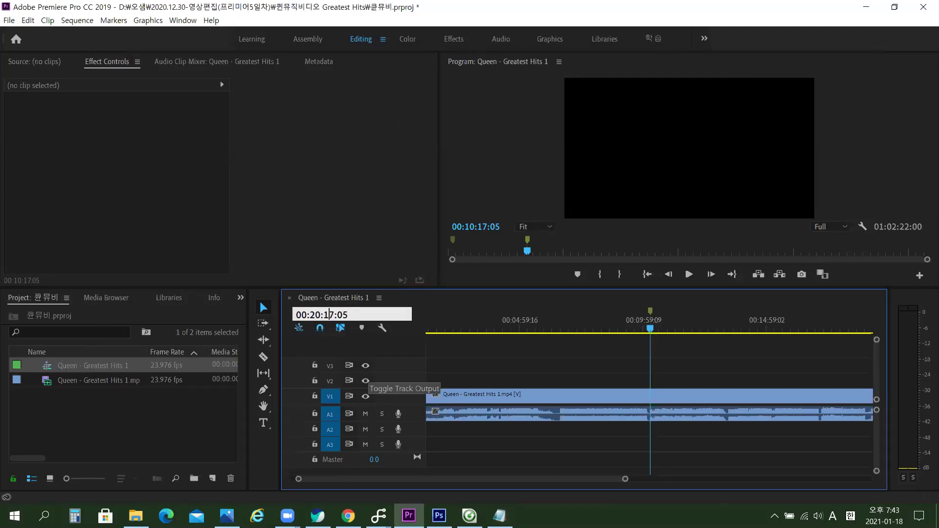
type("20")
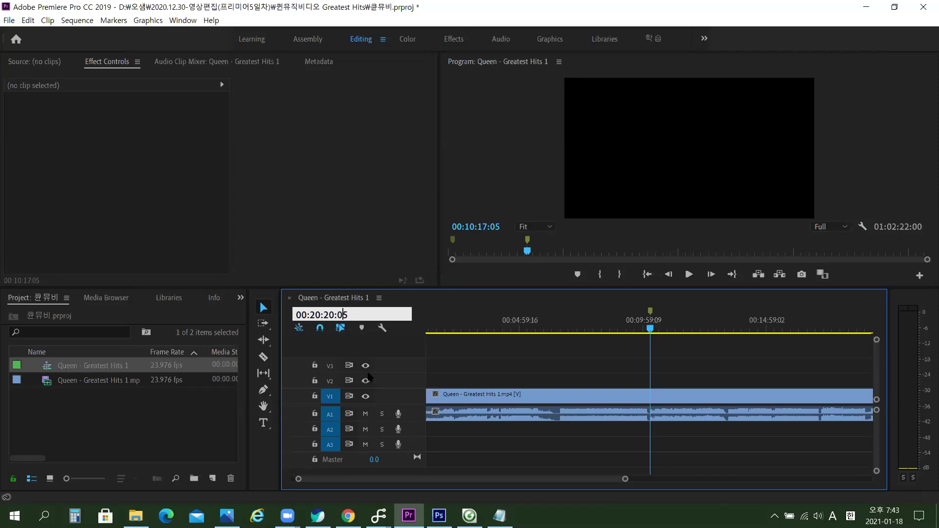
key("BackSpace")
type("0")
key("Return")
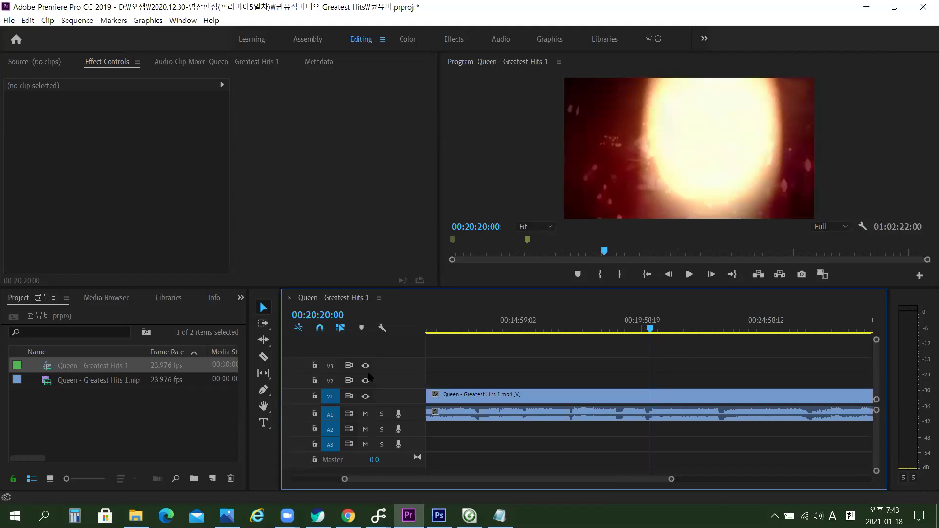
key("space")
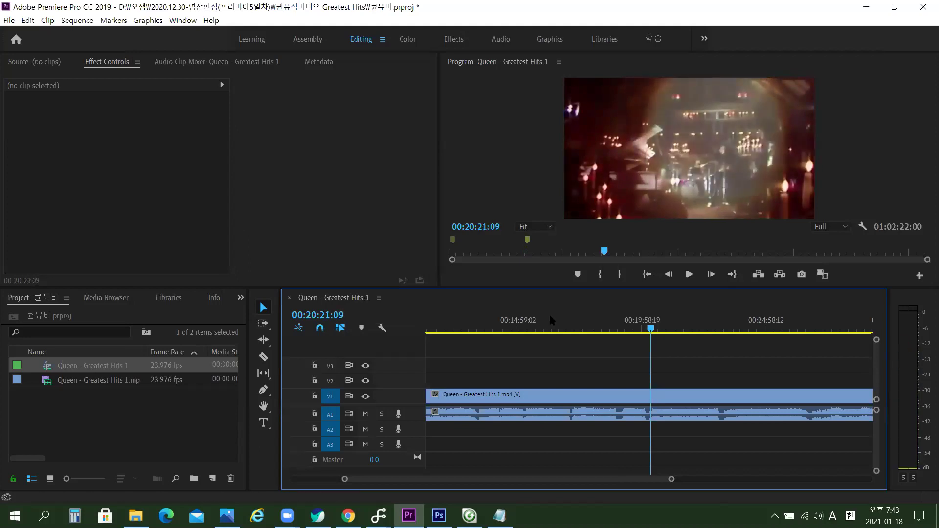
Play the footage before the song from about 00:20:05:22, and return the playhead to 00:20:20:00.
left_click(650, 329)
left_click_drag(650, 330, 645, 331)
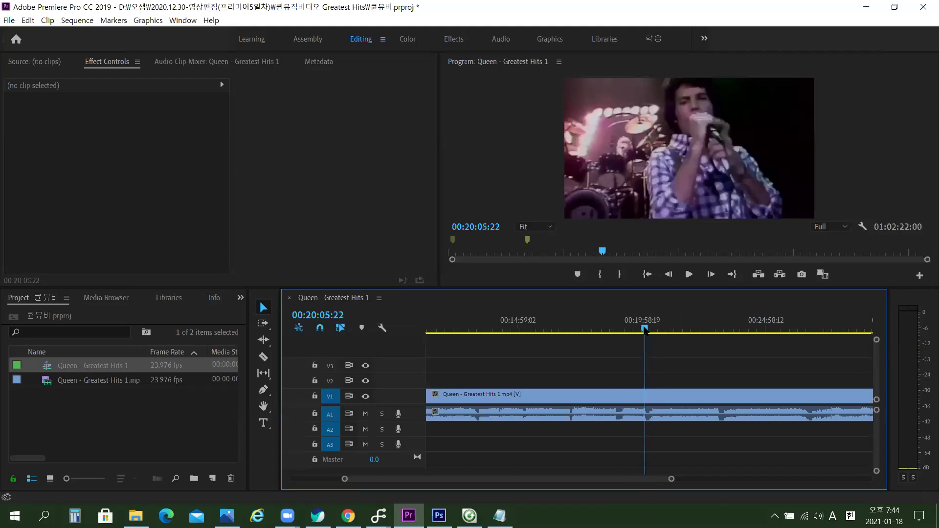
left_click(327, 316)
left_click(331, 315)
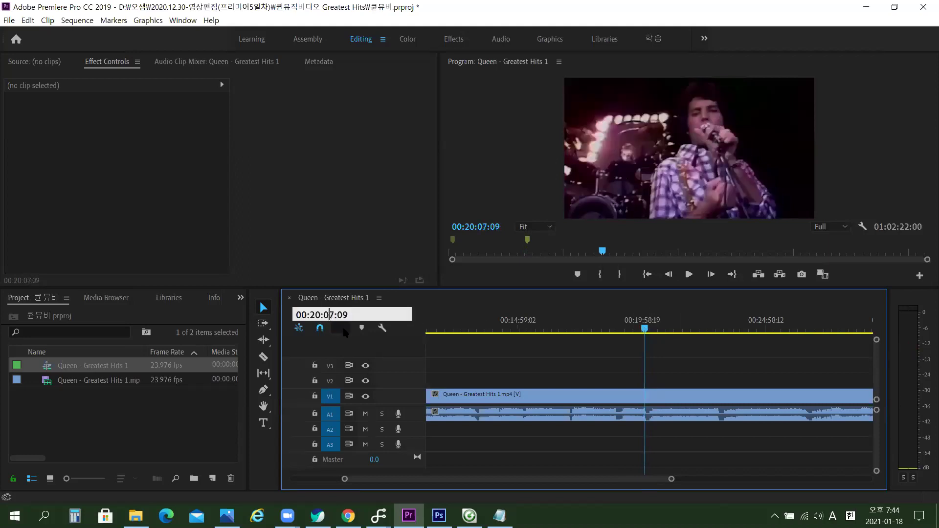
key("BackSpace")
key("BackSpace")
type("20")
key("End")
key("BackSpace")
type("0")
key("Return")
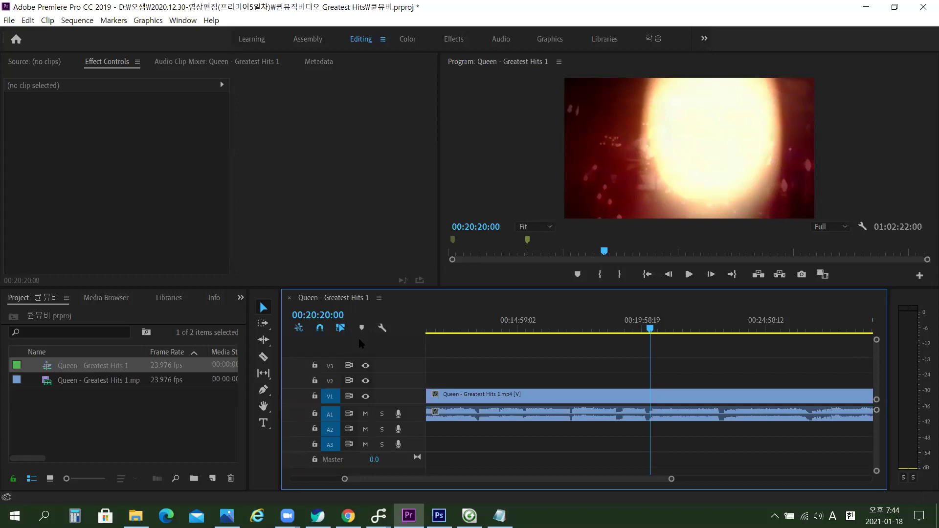
Step the playhead frame by frame back to the black frame after the You're My Best Friend title card, at 00:20:14:12.
key("Left")
key("Left")
key("Left")
key("Left")
key("Left")
key("Left")
key("Left")
key("Left")
key("Left")
key("Left")
key("Left")
key("Left")
key("Left")
key("Left")
key("Left")
key("Left")
key("Left")
key("Left")
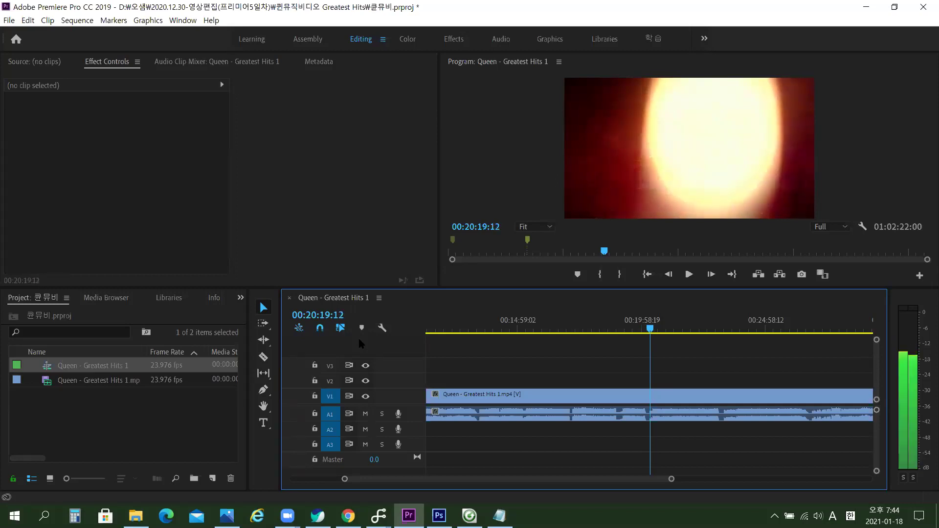
key("Left")
key("Left")
key("Left")
key("Left")
key("Left")
key("Left")
key("Left")
key("Left")
key("Left")
key("Left")
key("Left")
key("Left")
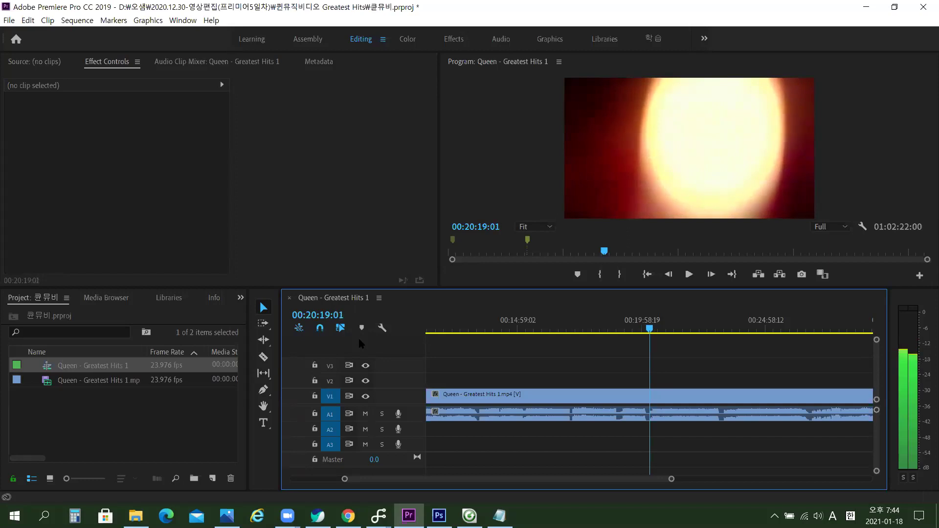
key("Left")
key("Left")
key("Left")
key("Left")
key("Left")
key("Left")
key("Left")
key("Left")
key("Left")
key("Left")
key("Left")
key("Left")
key("Left")
key("Left")
key("Left")
key("Left")
key("Left")
key("Left")
key("Left")
key("Left")
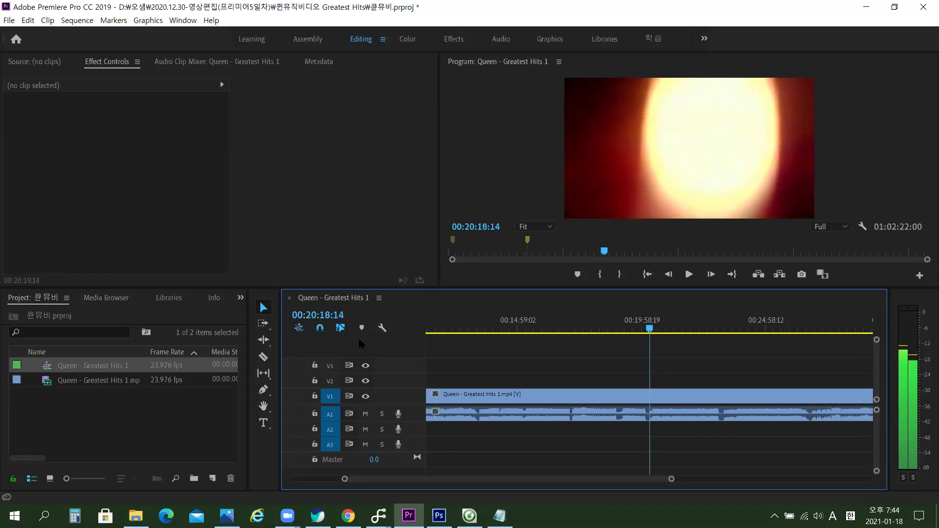
key("Left")
key("Left")
key("Left")
key("Left")
key("Left")
key("Left")
key("Left")
key("Left")
key("Left")
key("Left")
key("Left")
key("Left")
key("Left")
key("Left")
key("Left")
key("Left")
key("Left")
key("Left")
key("Left")
key("Left")
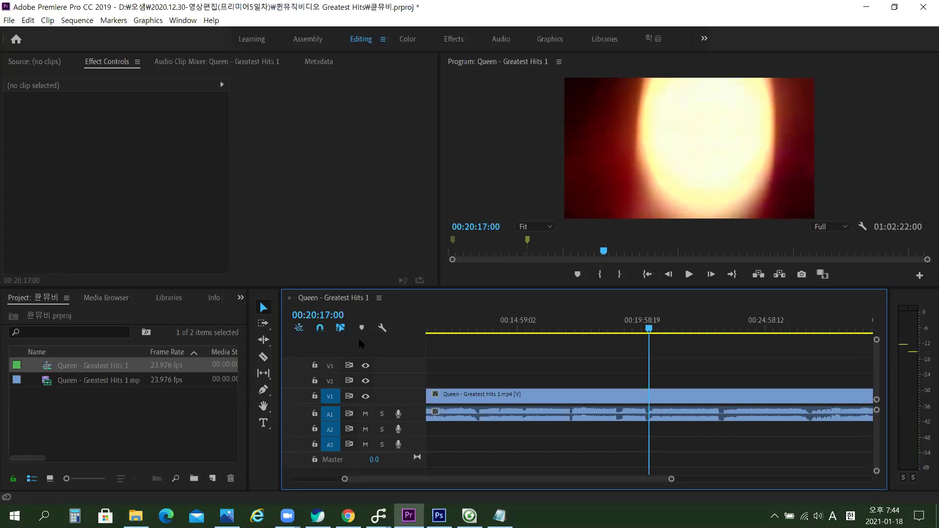
key("Left")
key("Left")
key("Left")
key("Left")
key("Left")
key("Left")
key("Left")
key("Left")
key("Left")
key("Left")
key("Left")
key("Left")
key("Left")
key("Left")
key("Left")
key("Left")
key("Left")
key("Left")
key("Left")
key("Left")
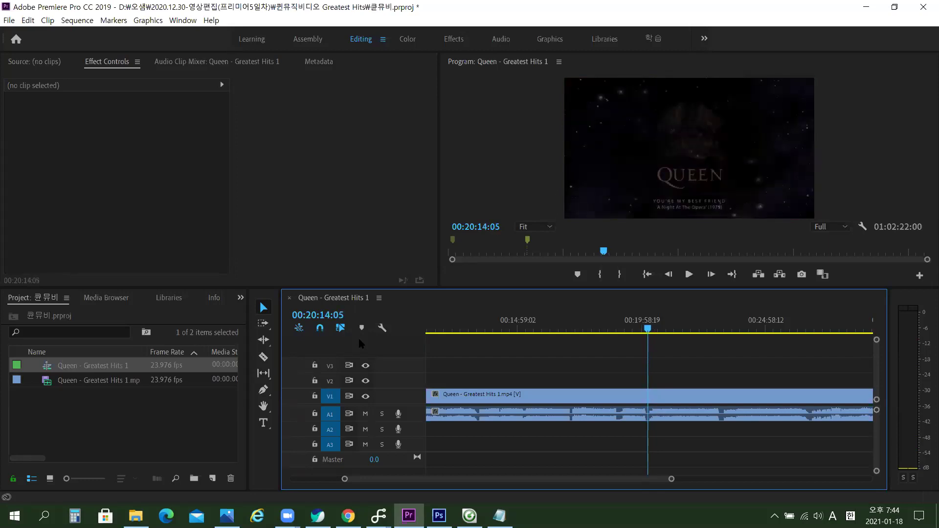
key("Right")
key("Right")
key("Right")
key("Right")
key("Right")
key("Right")
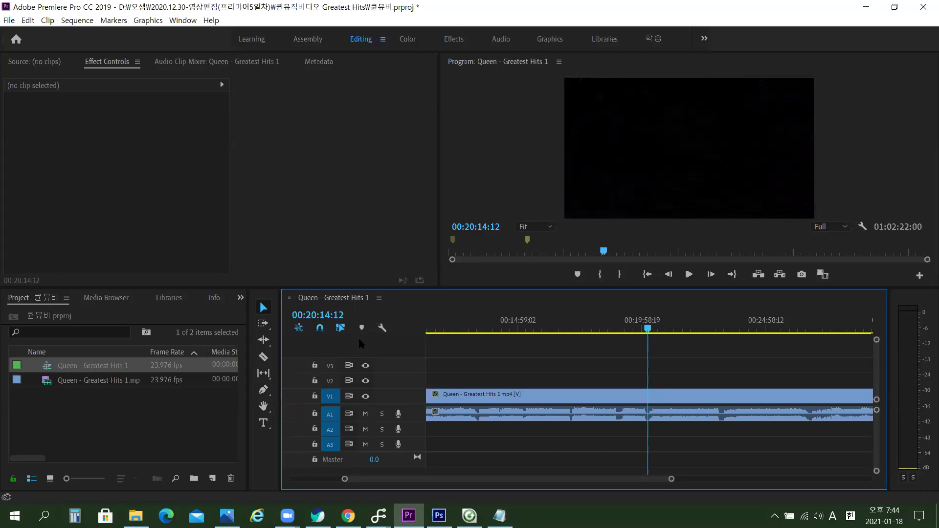
Move the playhead to 00:20:15:00 and add a marker there for the start of You're My Best Friend.
left_click(331, 315)
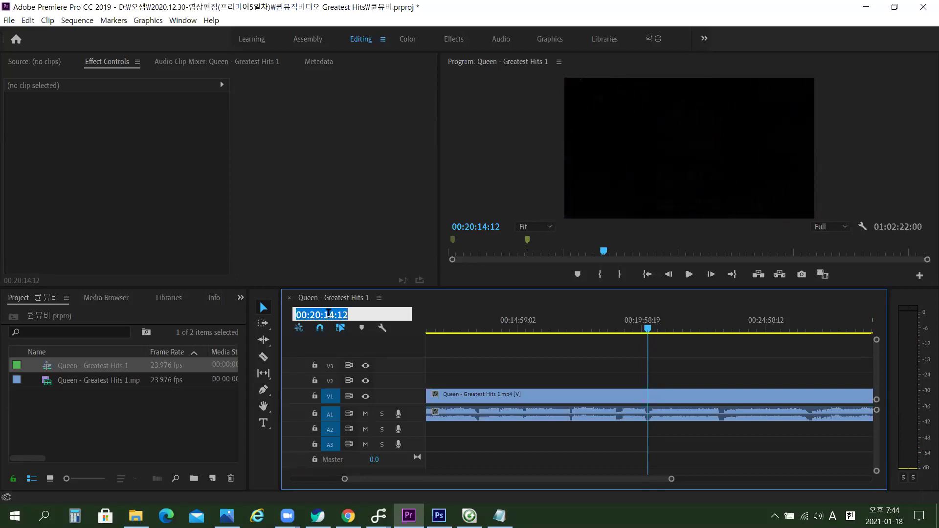
left_click(335, 315)
key("BackSpace")
type("5")
key("End")
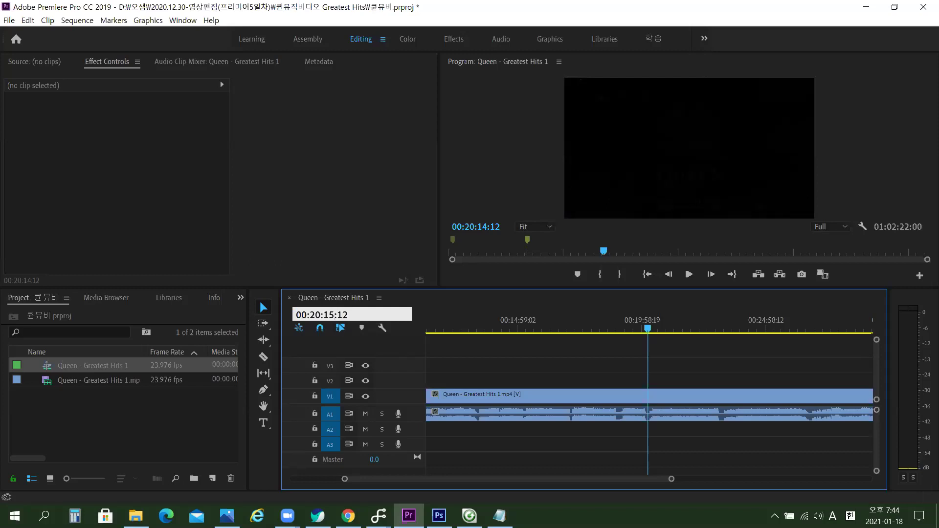
key("BackSpace")
key("BackSpace")
type("00")
key("Return")
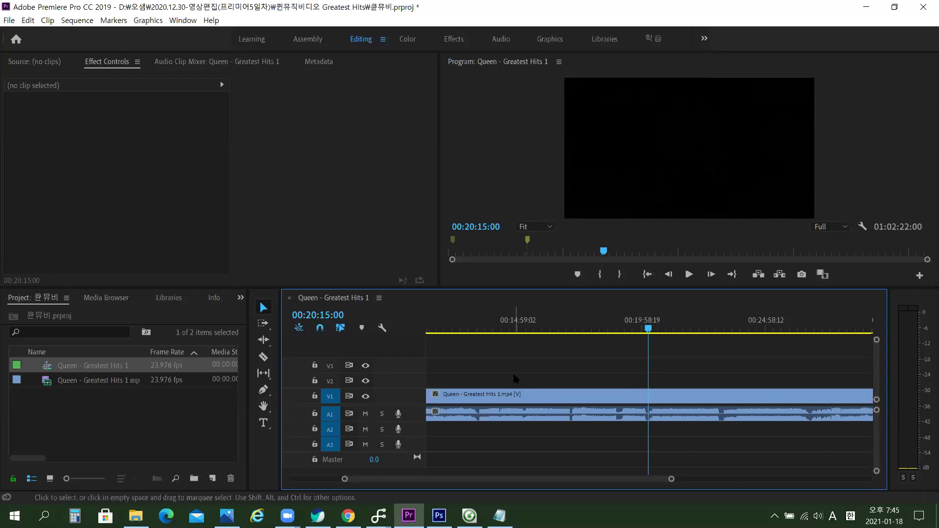
key("m")
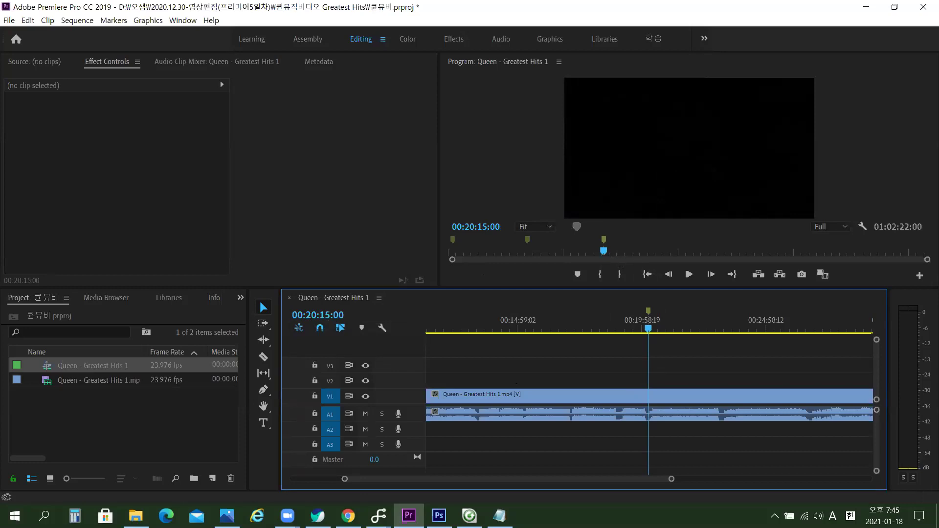
Check the start time of Somebody To Love in the Notepad tracklist, and switch back to Premiere Pro.
key("alt+Tab")
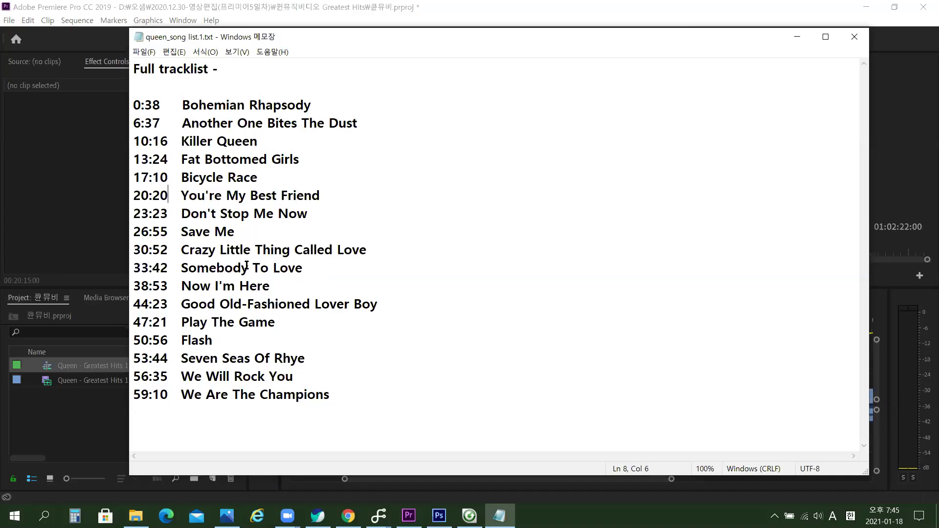
left_click_drag(326, 269, 162, 268)
left_click(160, 268)
key("alt+Tab")
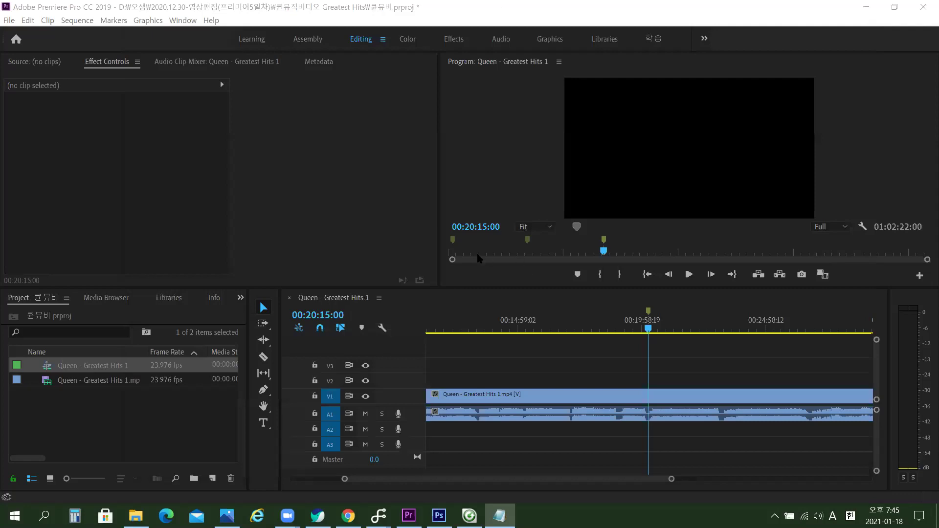
Move the playhead to 00:33:42:00, the listed start time of Somebody To Love.
left_click(320, 315)
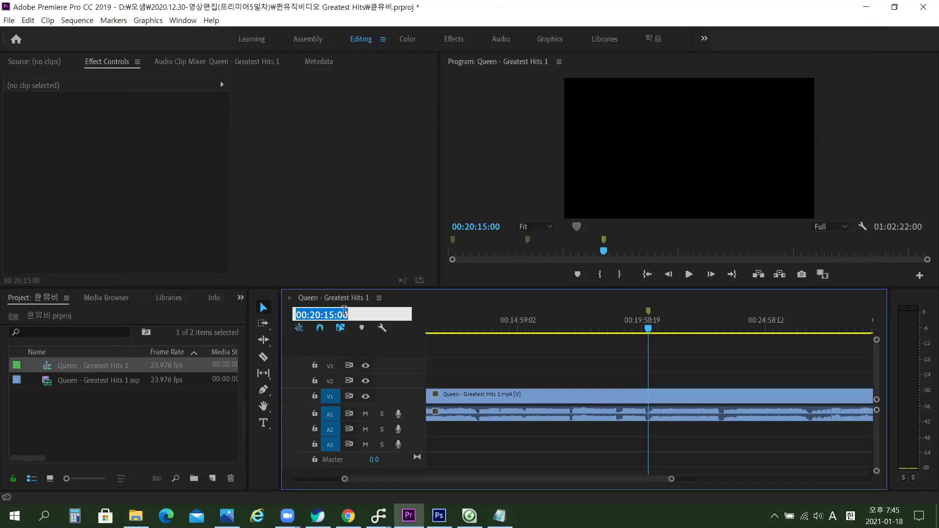
left_click(329, 314)
key("BackSpace")
key("BackSpace")
key("BackSpace")
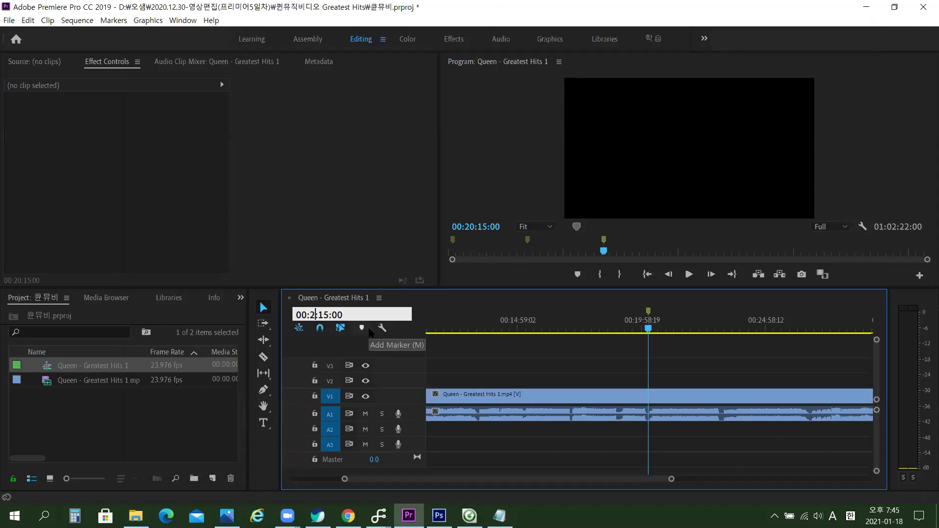
type("33")
key("BackSpace")
key("BackSpace")
key("BackSpace")
type("42")
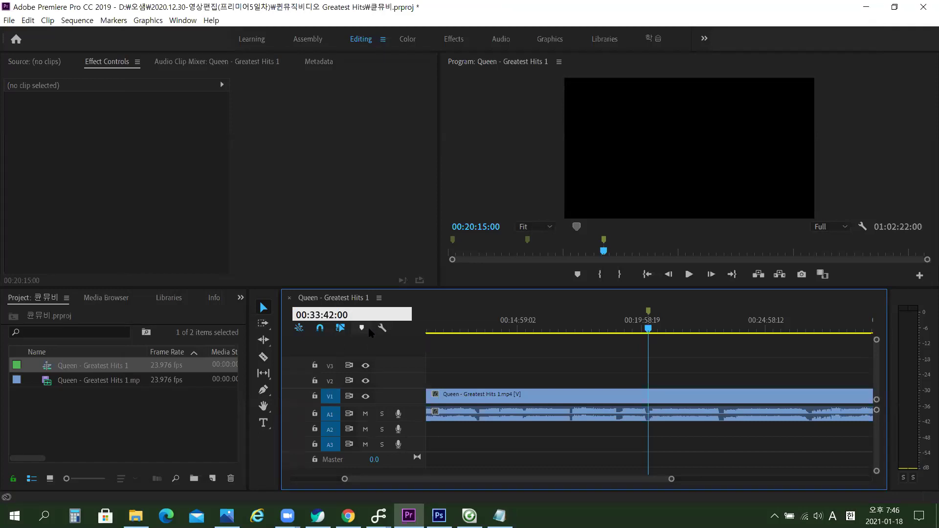
key("Return")
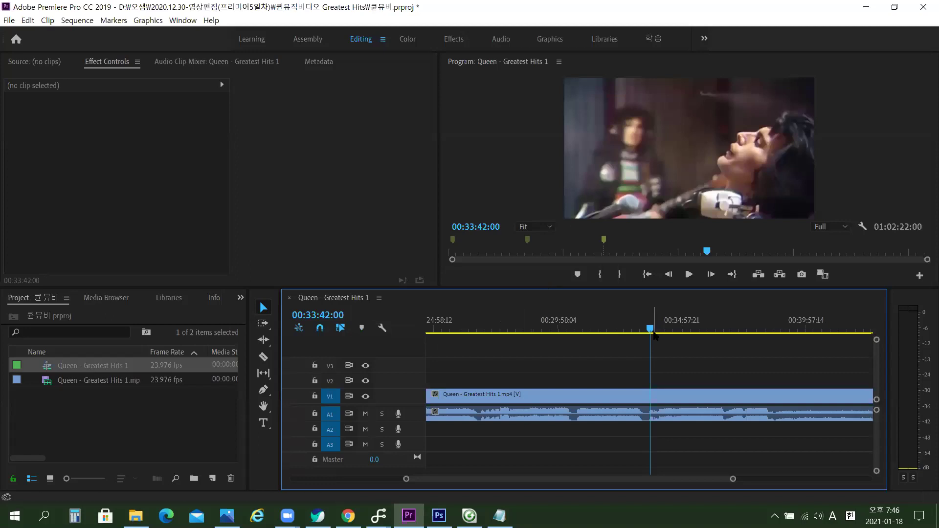
Move the playhead backward to the black frame before Somebody To Love, at 00:33:36:20.
key("k+j")
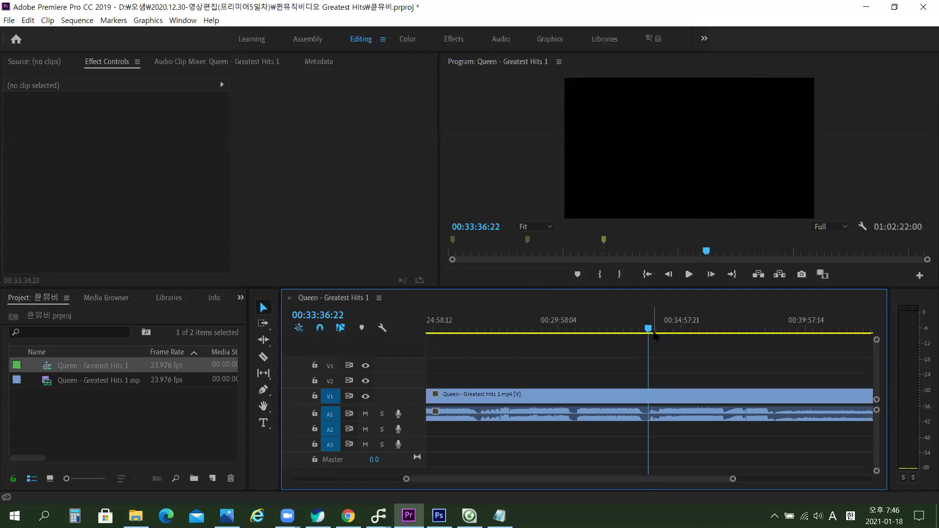
key("Left")
key("Left")
Return the playhead to exactly 00:33:36:20 and add a marker there for the start of Somebody To Love.
left_click(347, 316)
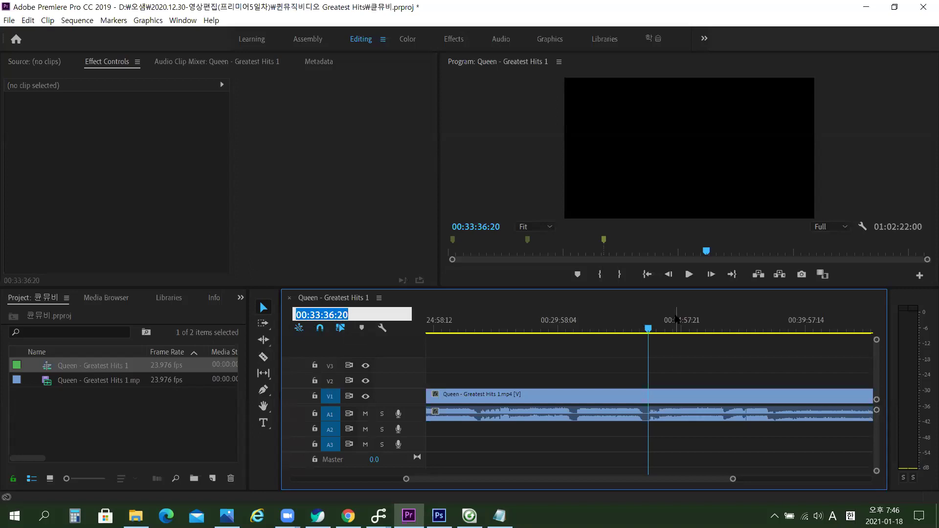
left_click(675, 321)
left_click(337, 318)
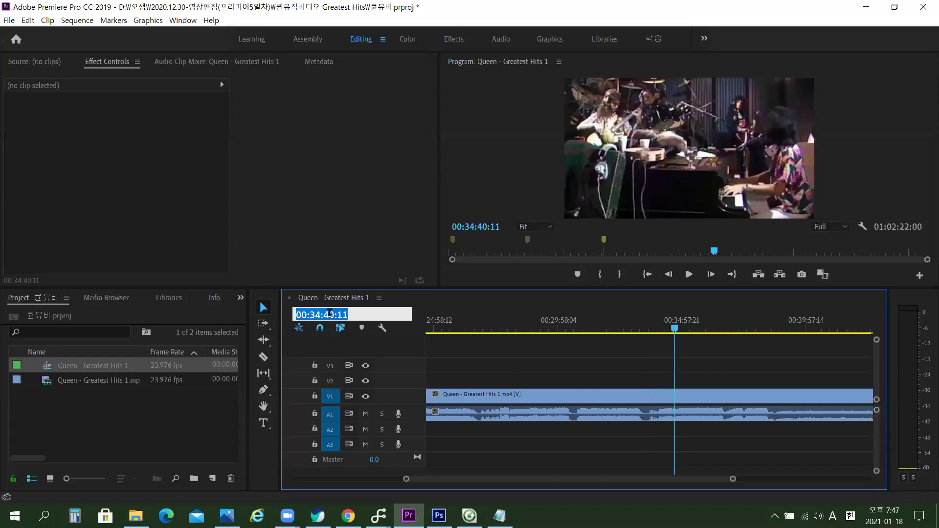
left_click(322, 313)
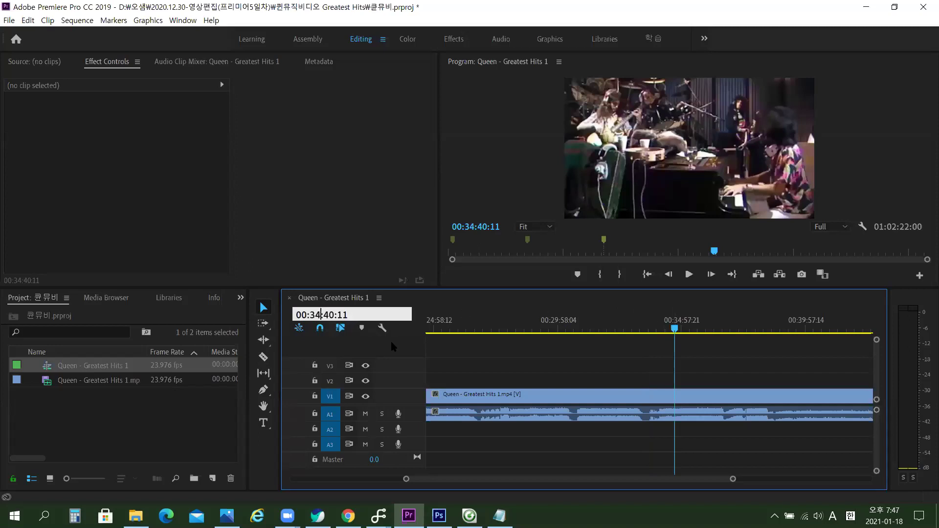
key("BackSpace")
type("6")
key("BackSpace")
type("3")
key("BackSpace")
key("BackSpace")
type("36")
key("BackSpace")
key("BackSpace")
type("20")
key("Return")
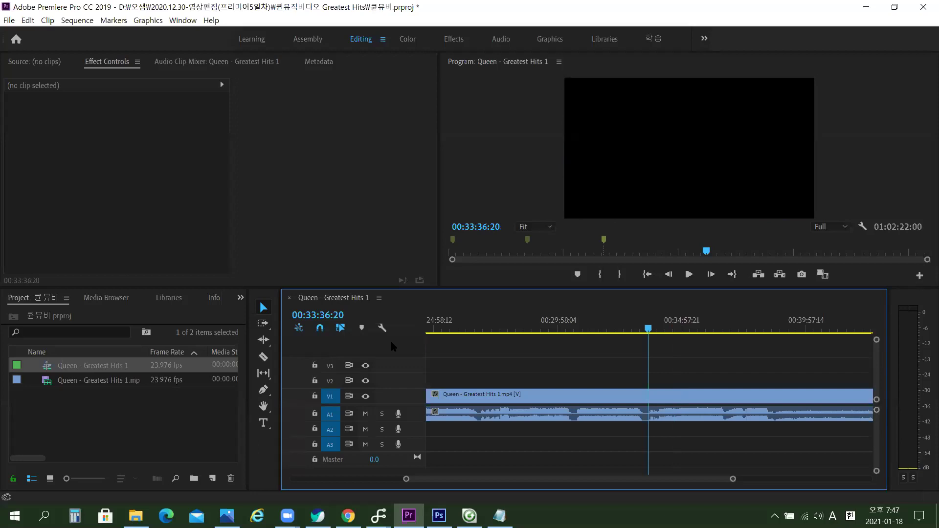
key("m")
Check the start time of We Are The Champions in the Notepad tracklist, and switch back to Premiere Pro.
key("alt+Tab")
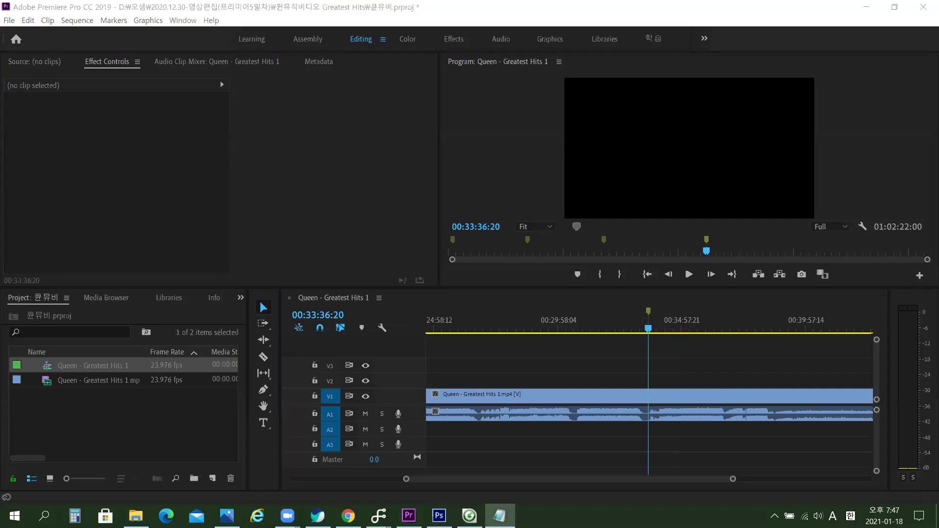
key("alt+Tab")
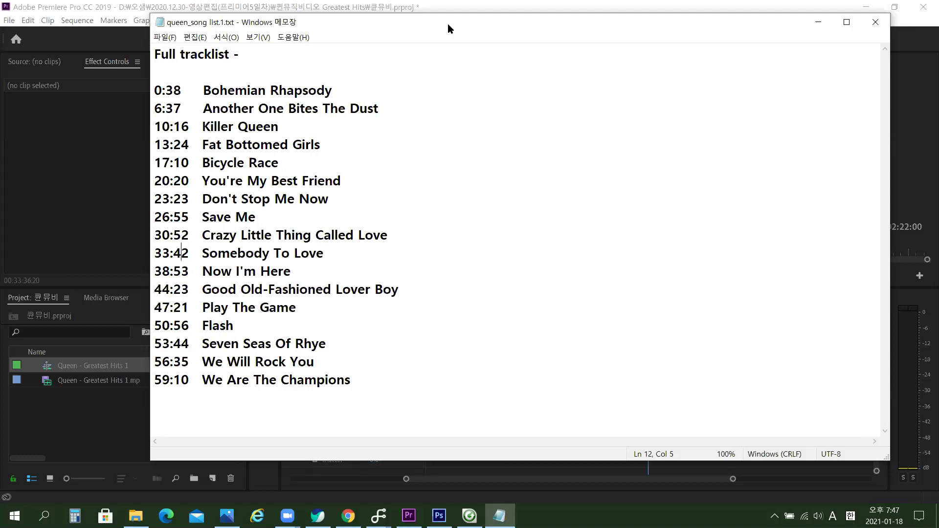
key("alt+Tab")
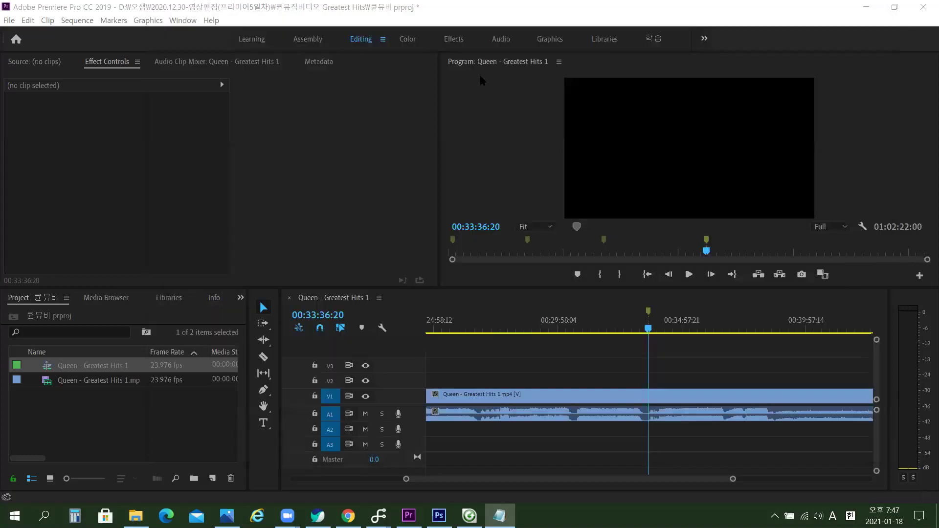
Move the playhead to 00:59:10:00, the listed start time of We Are The Champions.
left_click(317, 314)
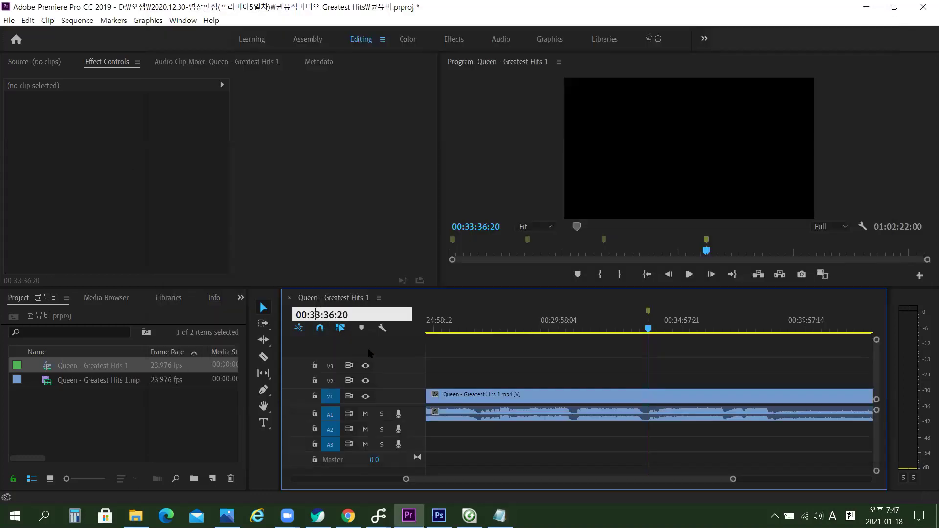
key("BackSpace")
key("BackSpace")
type("59")
key("Right")
key("BackSpace")
key("BackSpace")
type("10")
key("BackSpace")
key("BackSpace")
type("00")
key("Return")
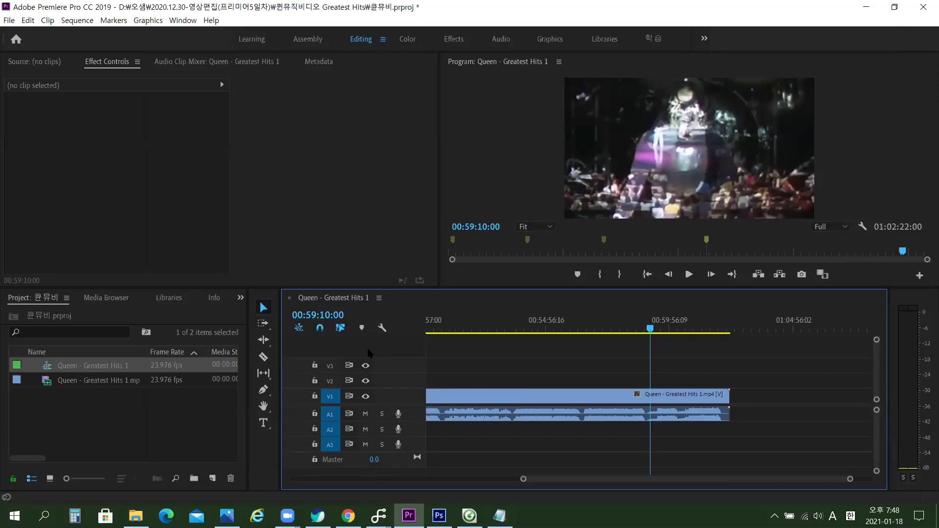
Shuttle back to the black gap before We Are The Champions and add a marker at 00:59:01:17.
key("j")
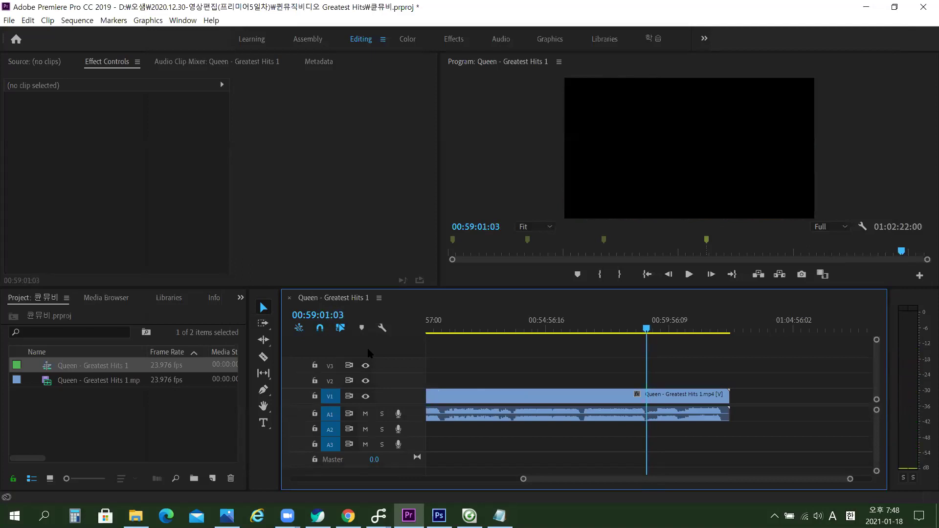
key("l")
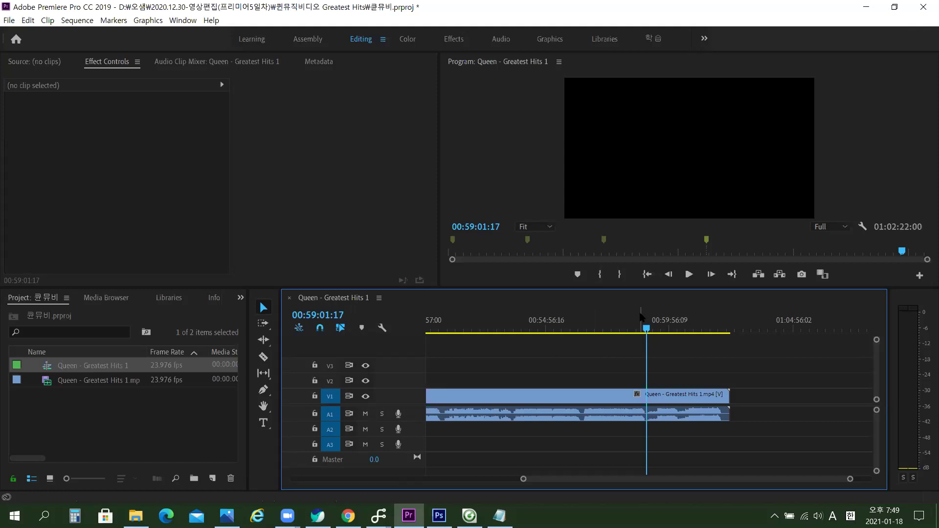
key("m")
Jump back marker by marker to the first one at 00:00:38:00, and play a short passage of Bohemian Rhapsody.
left_click(105, 417)
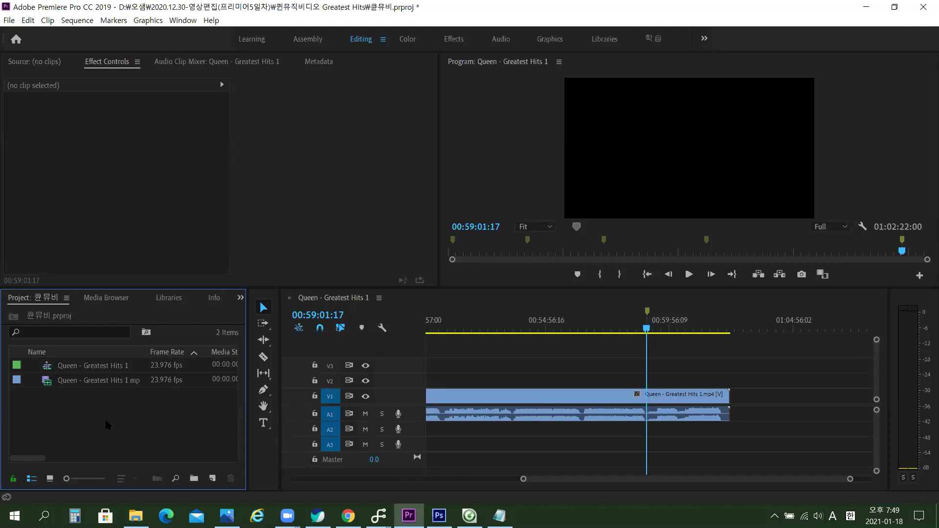
left_click(669, 370)
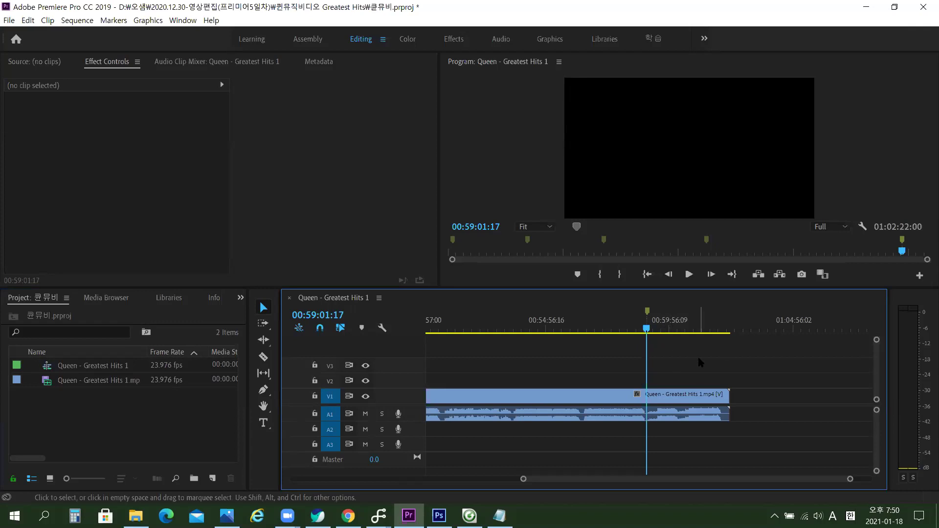
key("ctrl+shift+m")
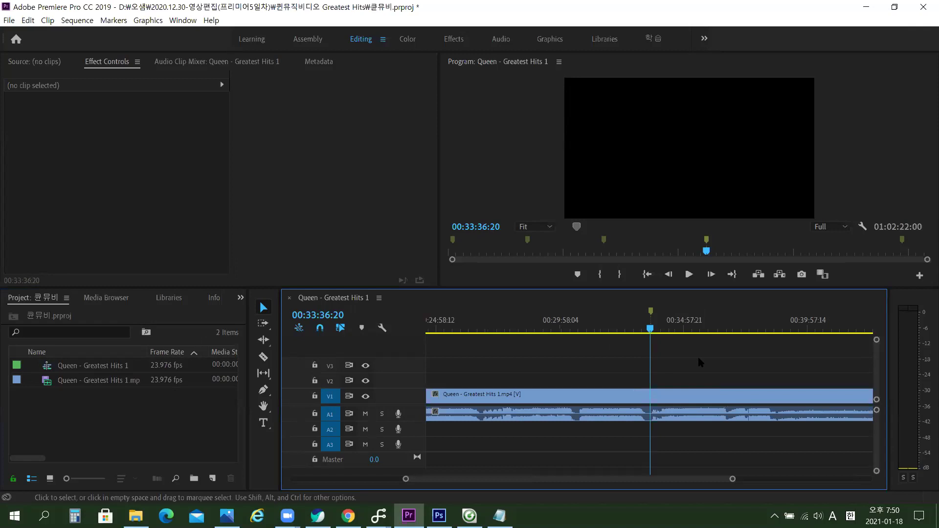
key("ctrl+shift+m")
key("ctrl+shift+m")
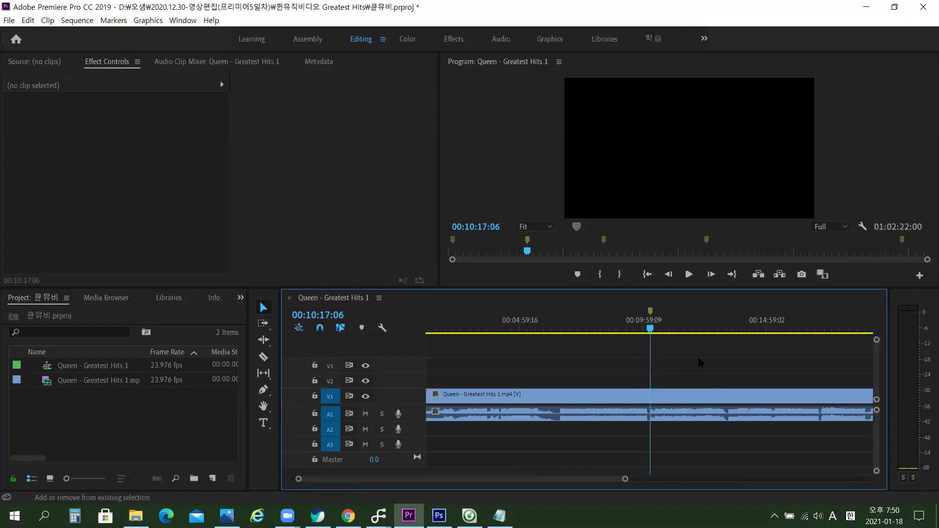
key("ctrl+shift+m")
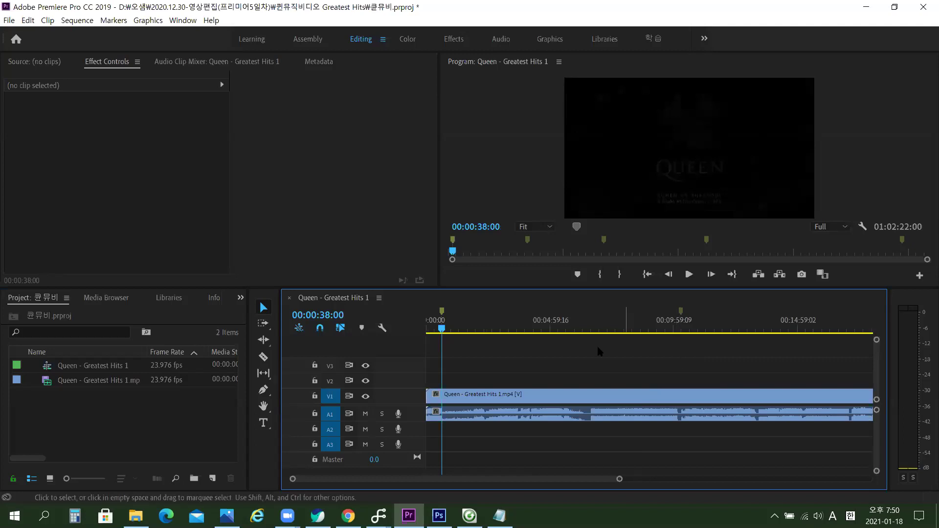
key("space")
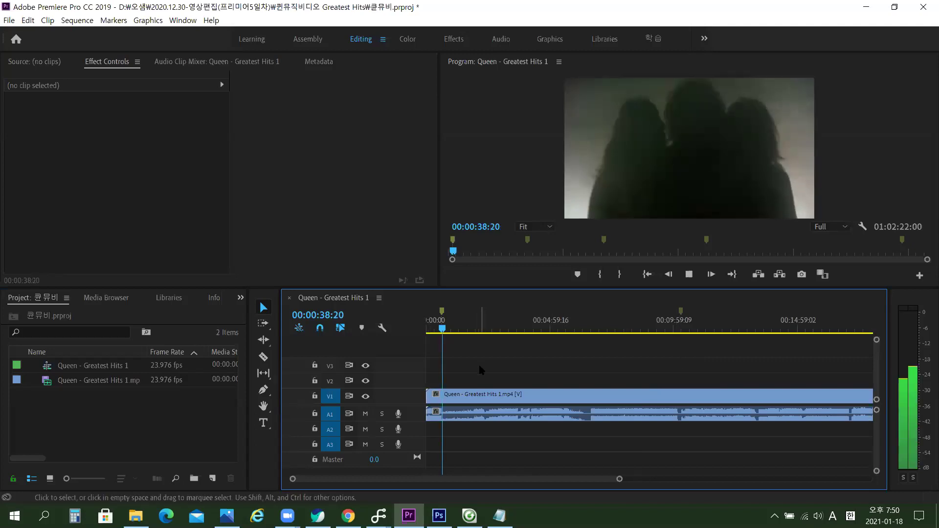
key("space")
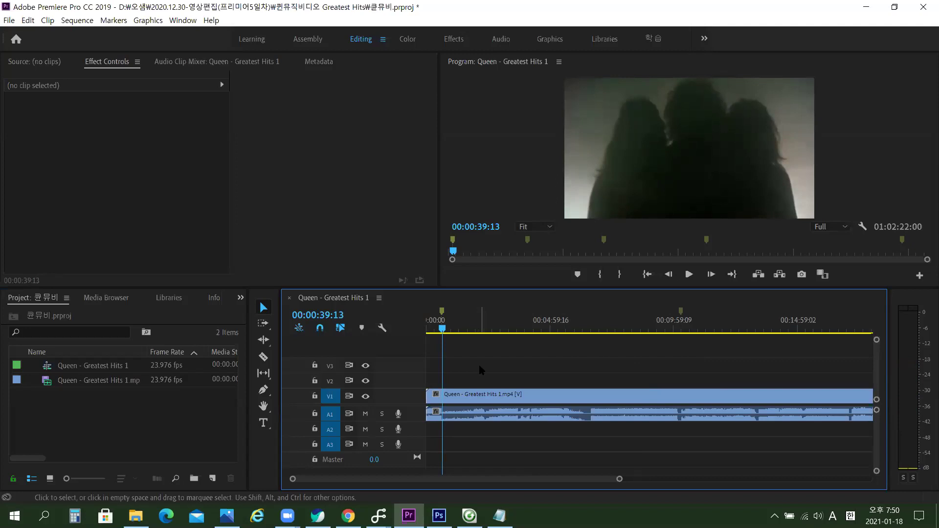
Jump forward marker by marker to the last one at 00:59:01:17, and play the opening of We Are The Champions.
key("shift+m")
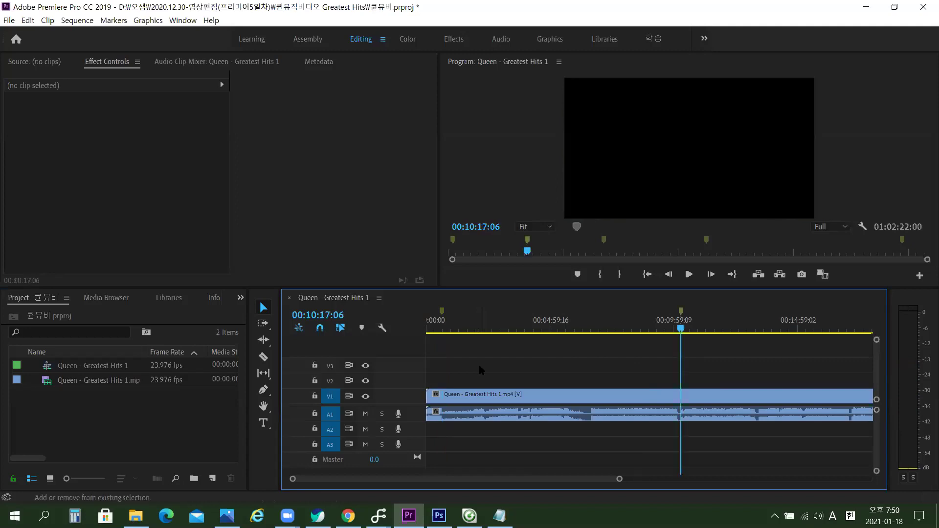
key("shift+m")
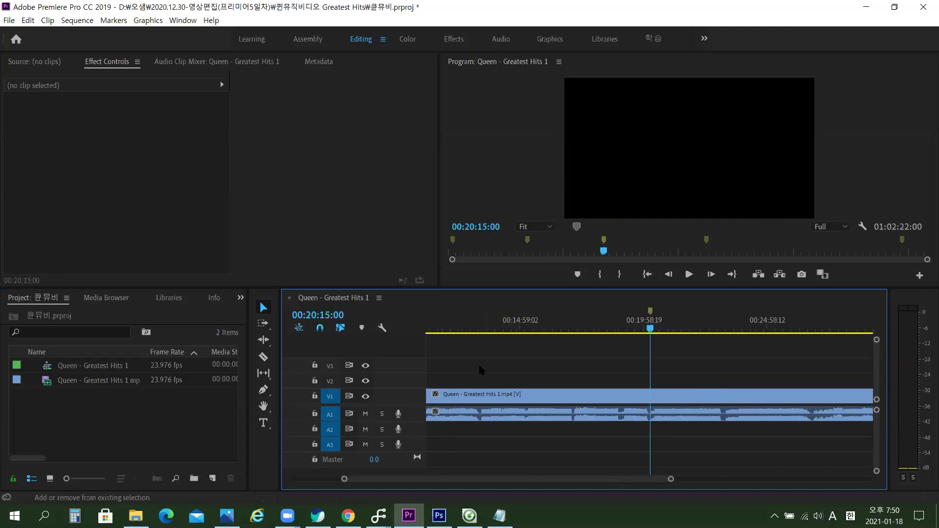
key("shift+m")
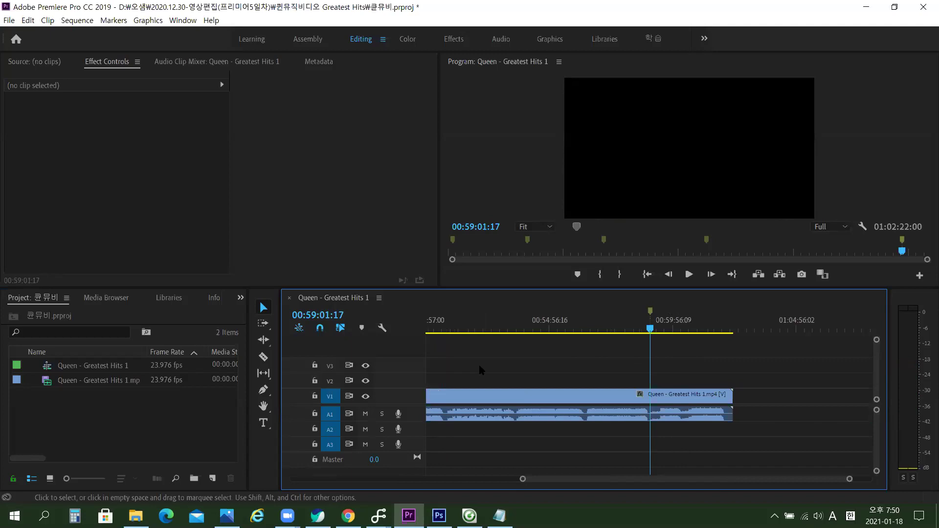
key("space")
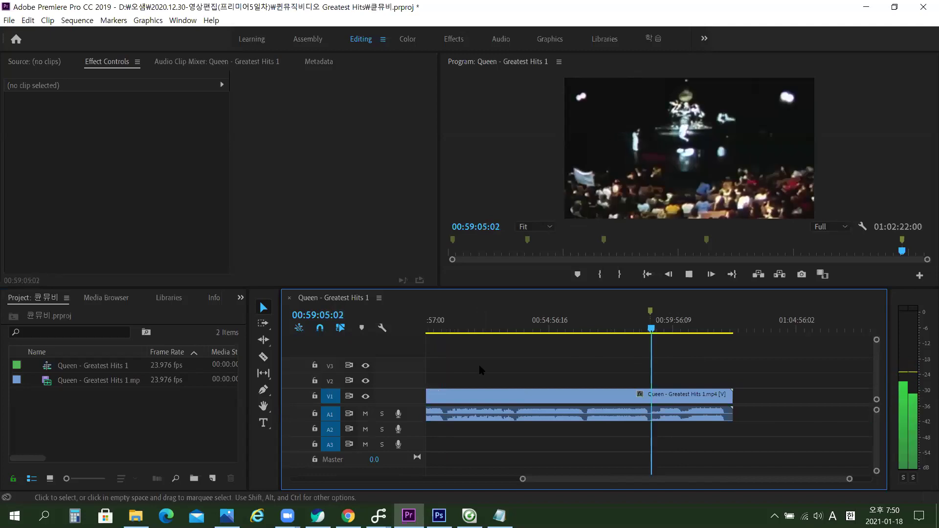
key("space")
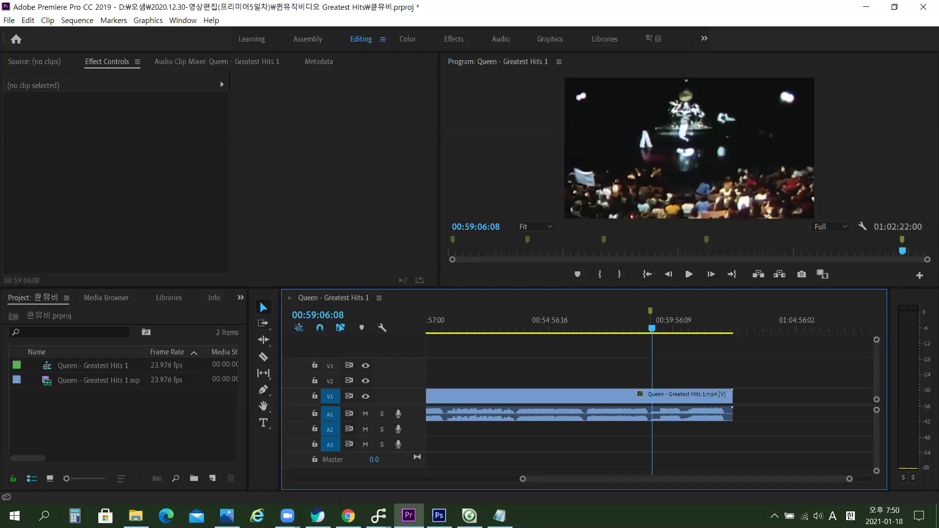
key("Hangul")
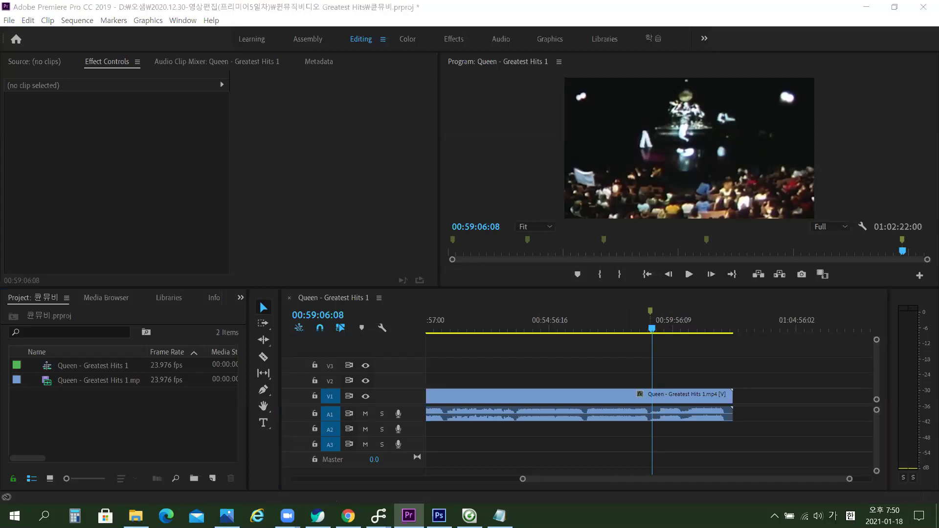
On a blank whiteboard, write the note "crtl + shift + m: 앞전 마커 이동" and widen its text box to fit one line.
key("w")
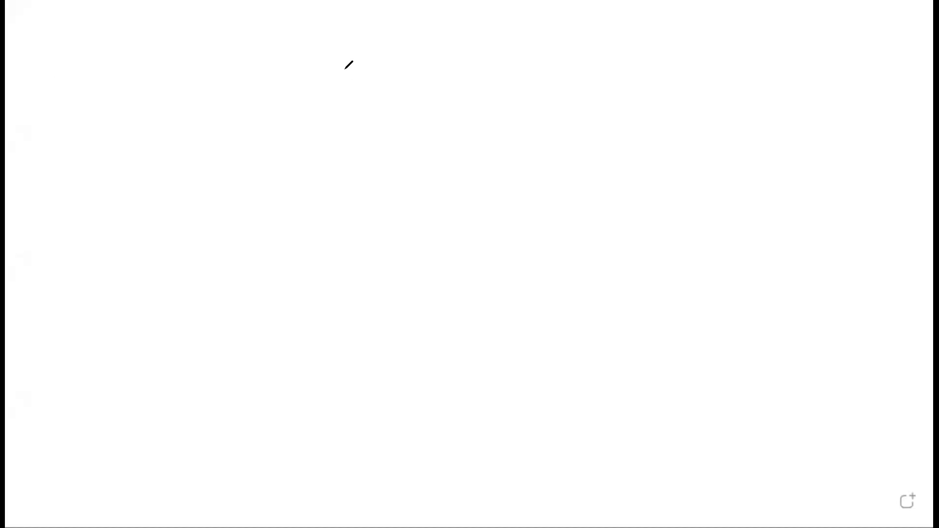
key("t")
left_click(118, 149)
type("大了")
key("BackSpace")
key("BackSpace")
type("cr")
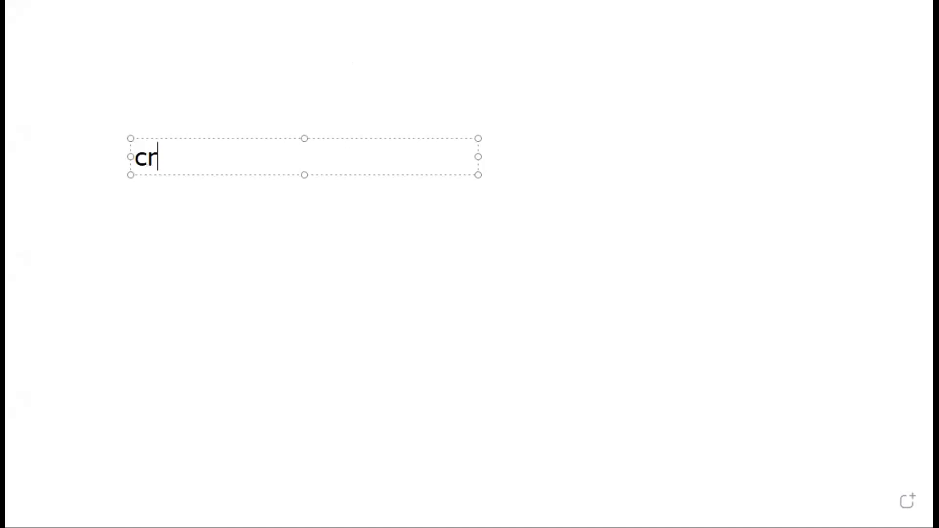
type("tl + shift ")
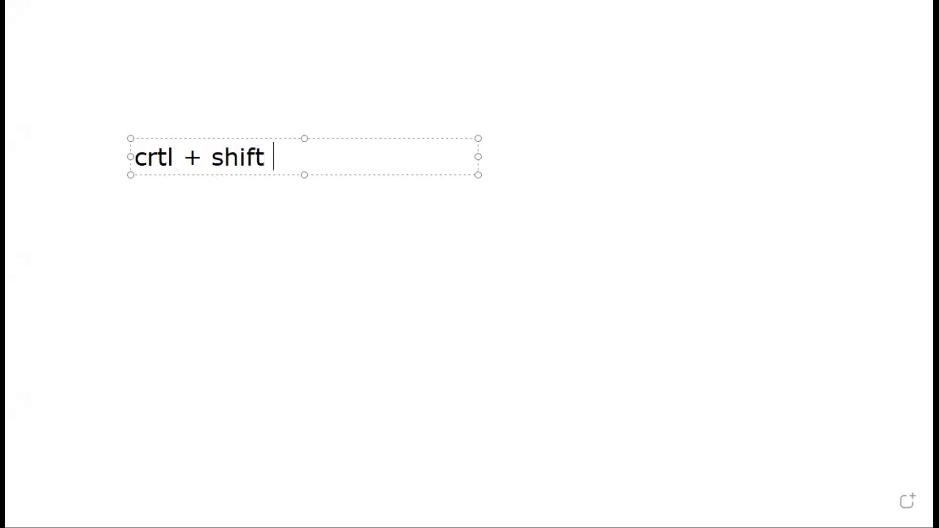
type("+ m: o")
key("shift+Left")
type("ㅏ")
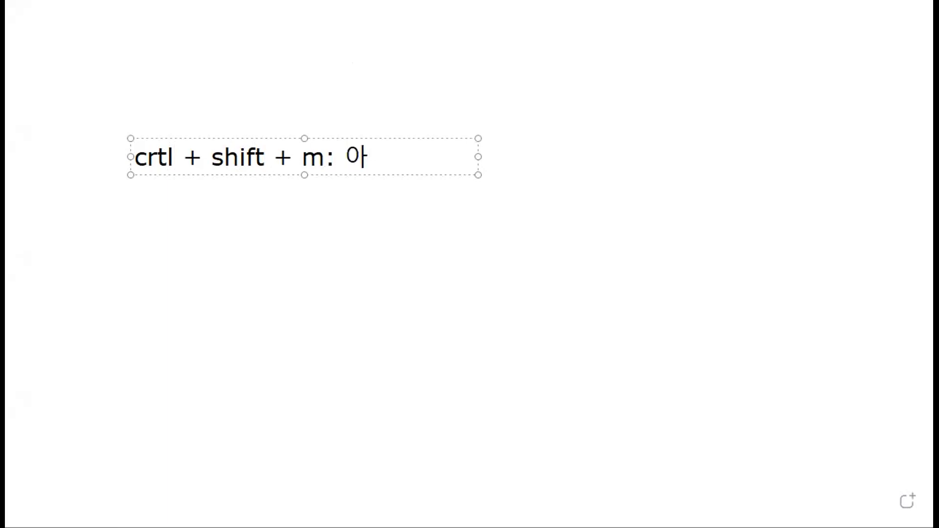
type("ㅍㅈㅓㄴ ㅁㅏㅋㅓ ㅇㅣㄴ")
key("BackSpace")
type("ㄷㅗㅇ")
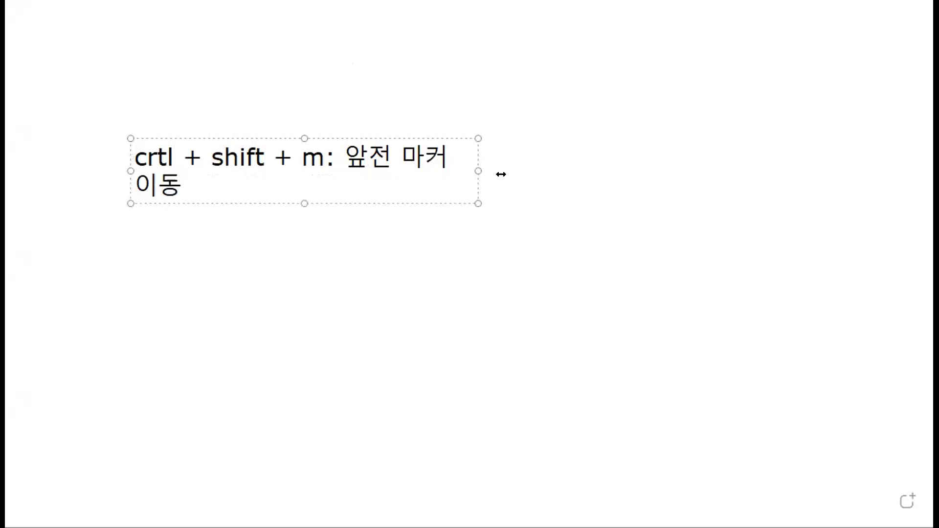
left_click_drag(501, 175, 545, 178)
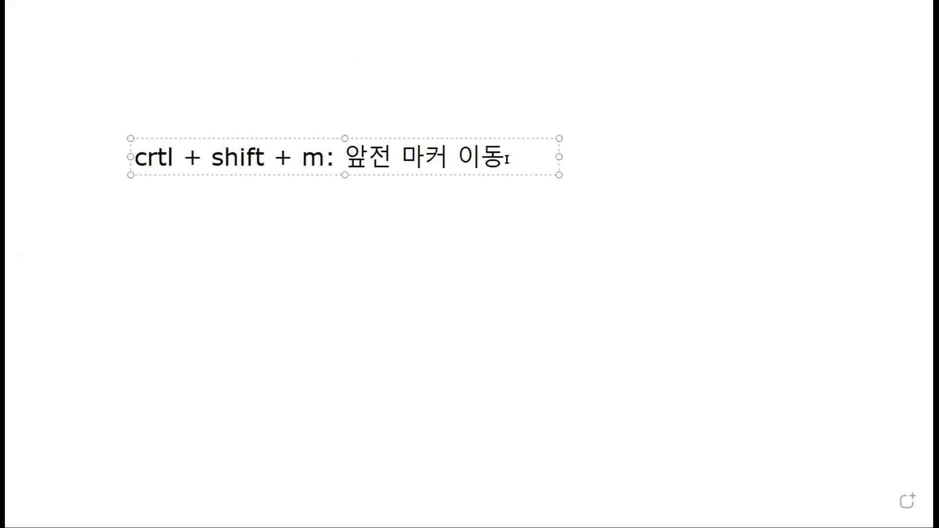
Duplicate the shortcut note below the original and remove "crtl +" from the copy.
key("ctrl+a")
key("ctrl+c")
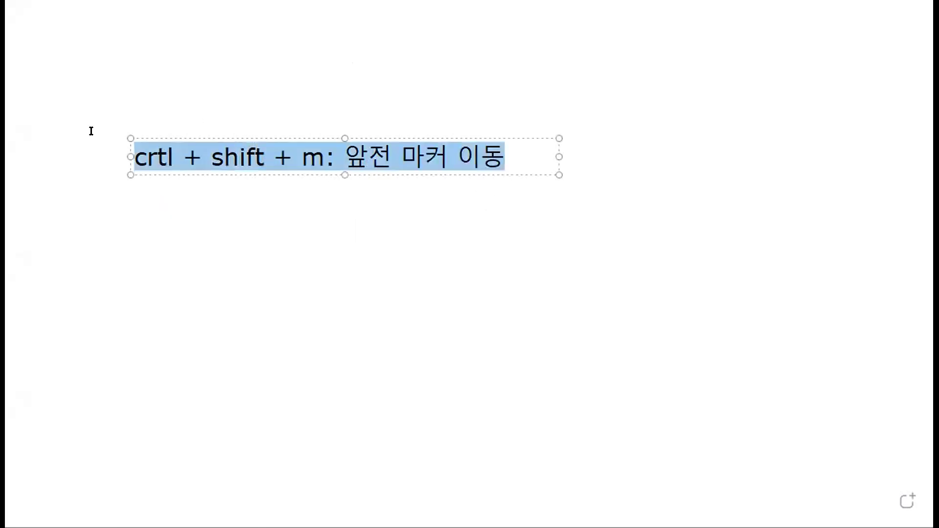
left_click(164, 236)
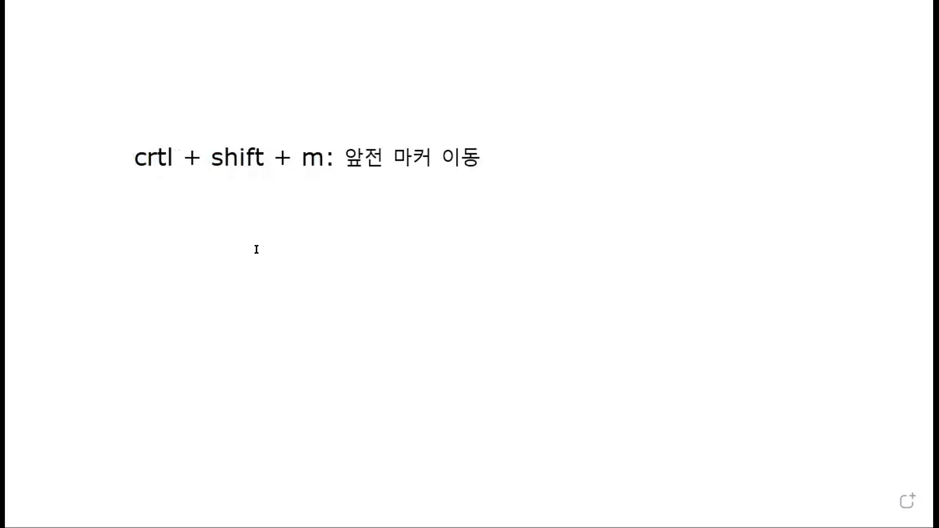
key("ctrl+v")
left_click(218, 236)
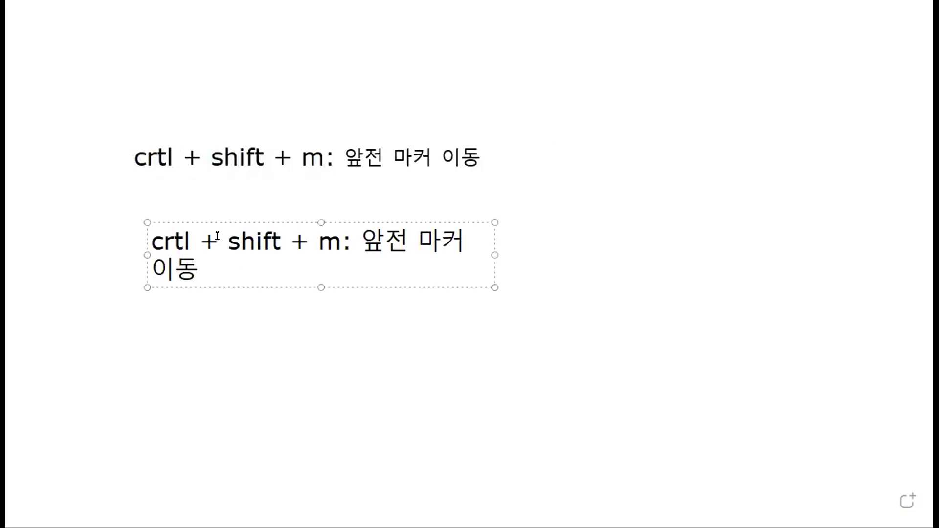
key("BackSpace")
key("BackSpace")
key("BackSpace")
key("BackSpace")
key("BackSpace")
key("BackSpace")
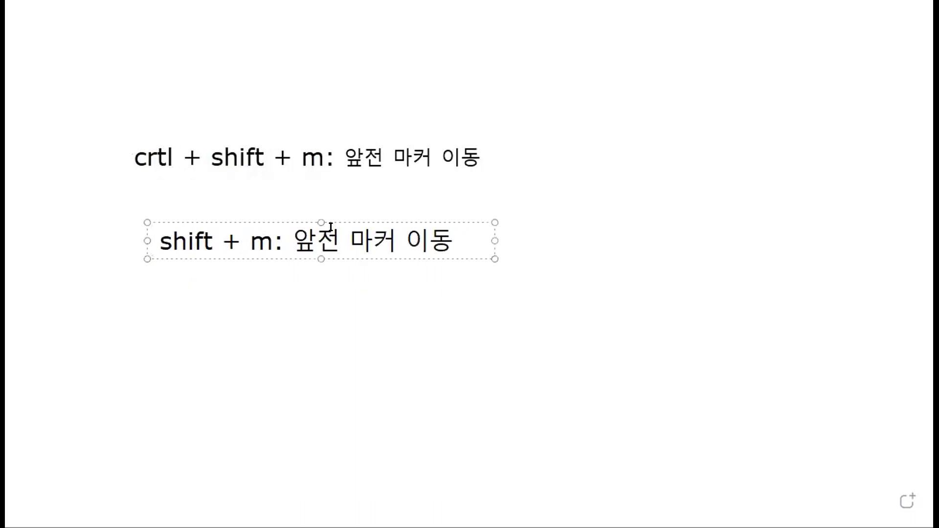
Replace "앞전" in the copied note with "뒤에 있는" so it reads "shift + m: 뒤에 있는 마커 이동".
left_click(317, 234)
key("Right")
key("BackSpace")
key("BackSpace")
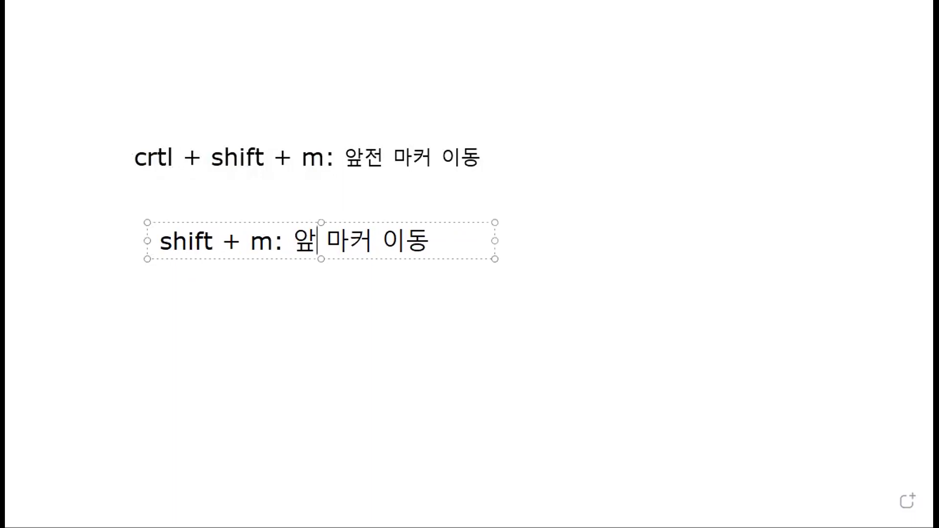
type("뒤에")
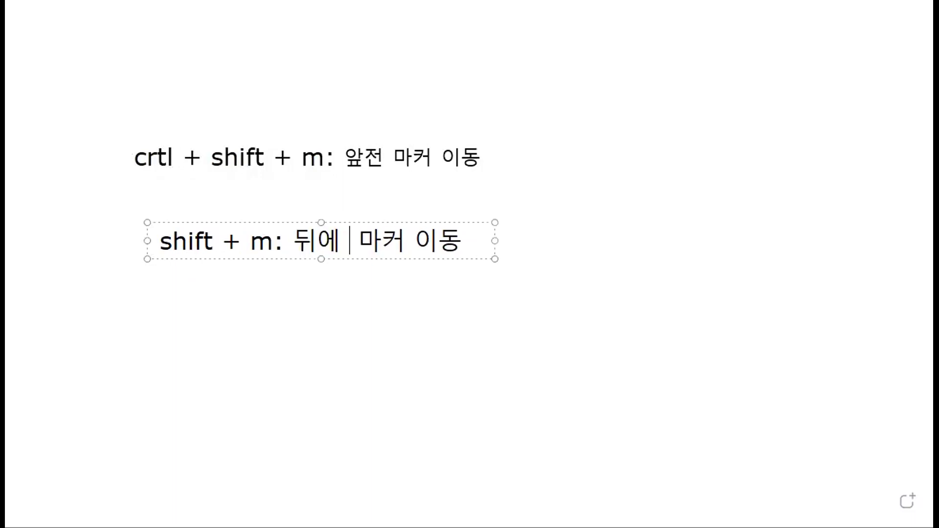
type(" ㅇ;ㅆ는")
key("BackSpace")
key("BackSpace")
key("BackSpace")
key("BackSpace")
key("BackSpace")
key("BackSpace")
type("있ㄴㅡ")
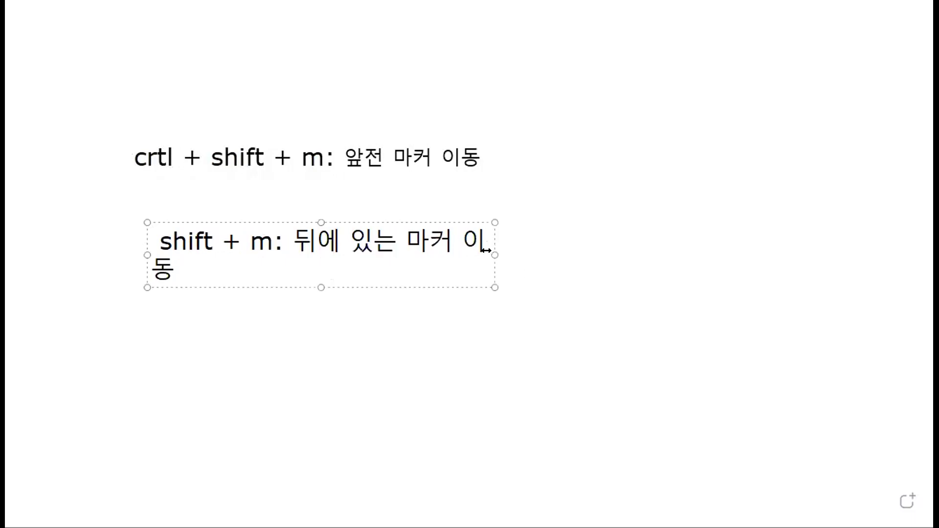
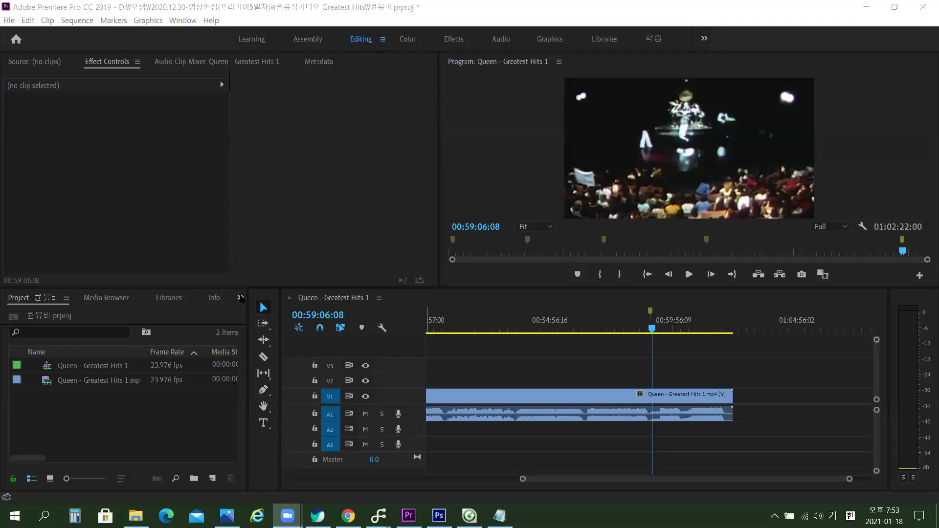
Back in Premiere Pro, show the Markers panel and activate the Queen - Greatest Hits 1 timeline to list its markers.
left_click(241, 298)
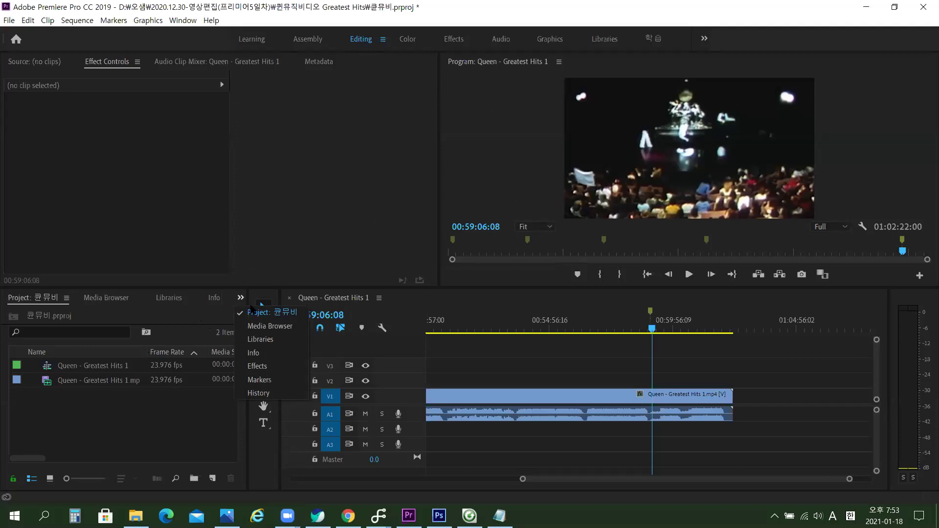
left_click(287, 381)
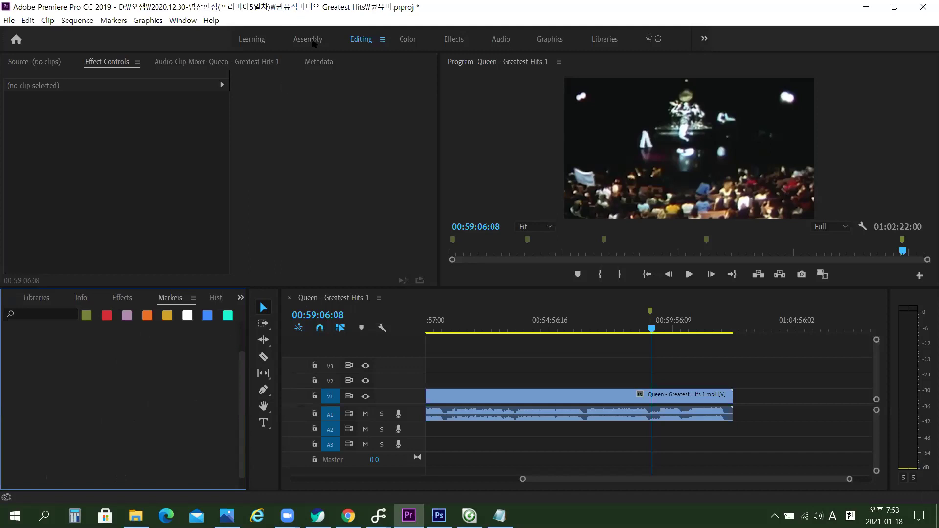
double_click(159, 9)
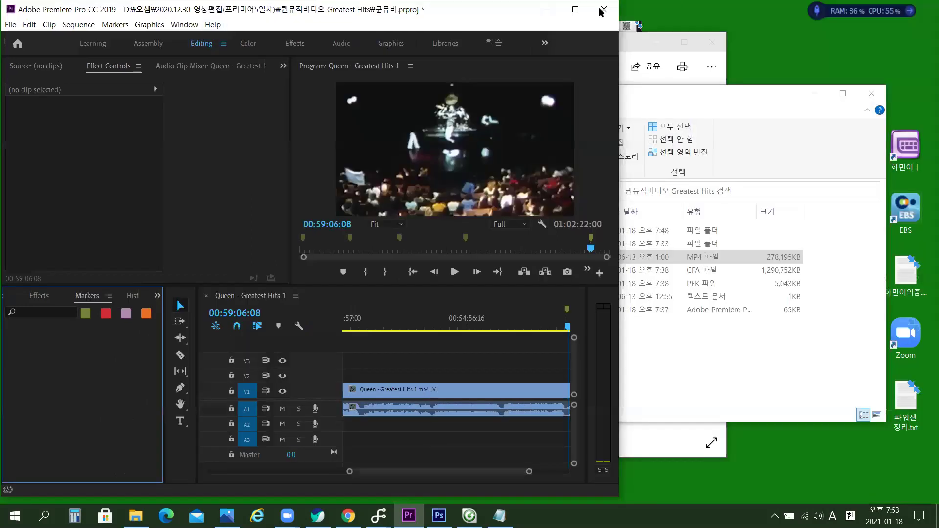
left_click(575, 16)
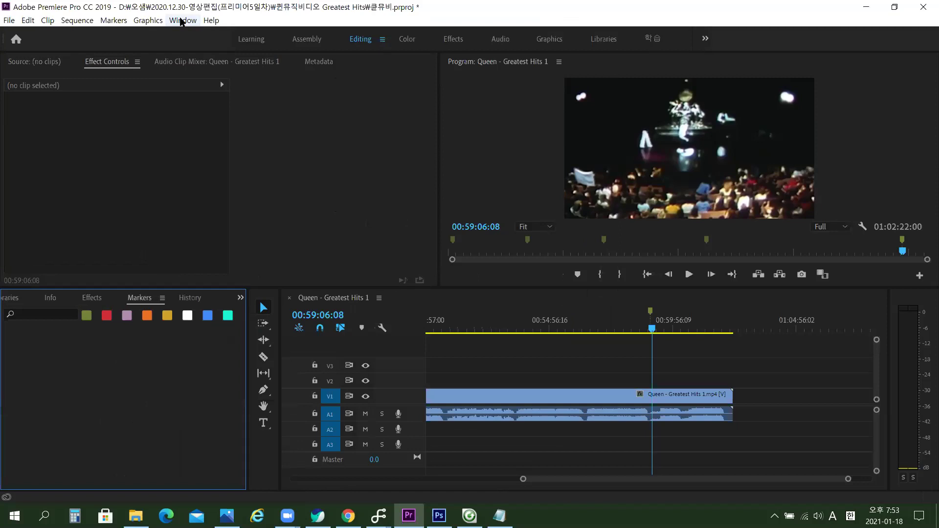
left_click(181, 20)
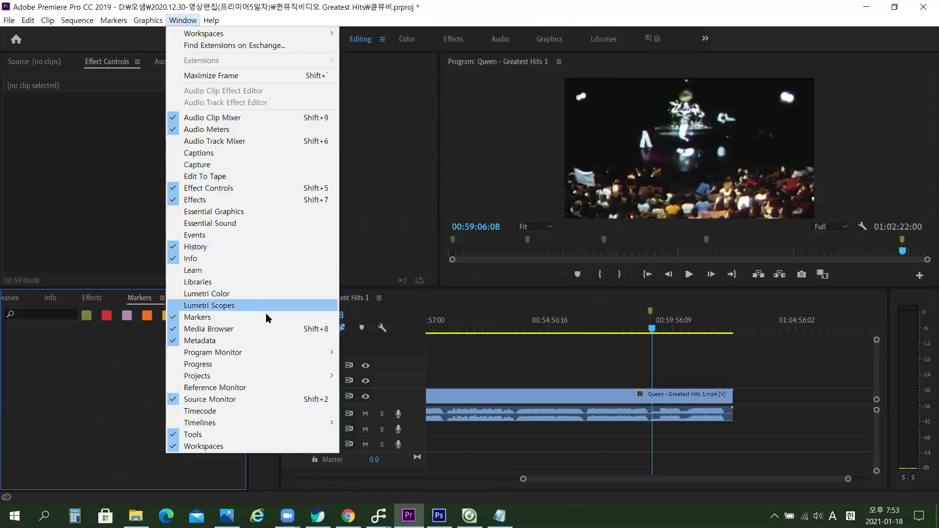
left_click(639, 7)
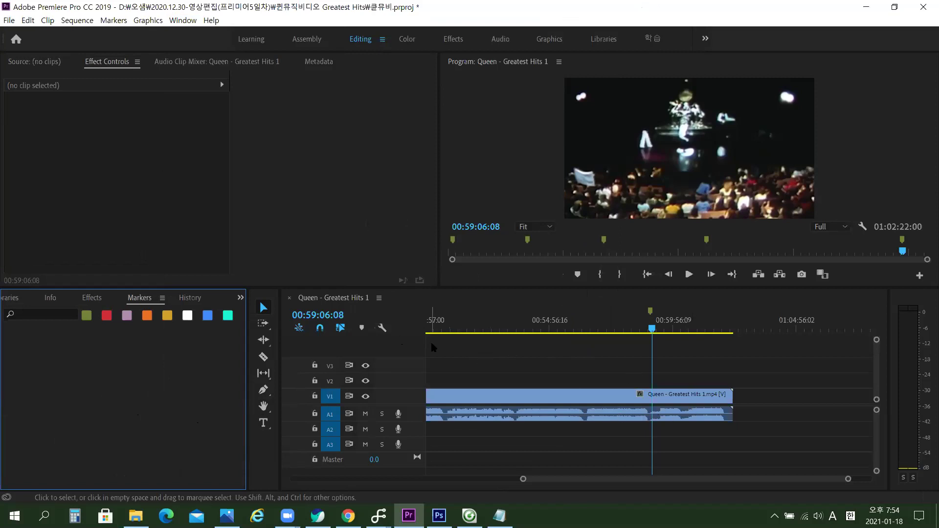
left_click(454, 344)
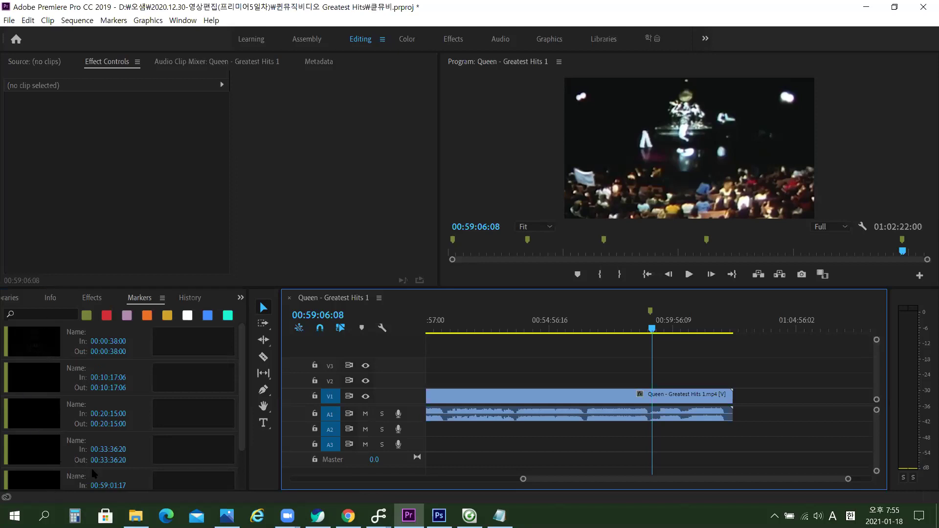
right_click(105, 516)
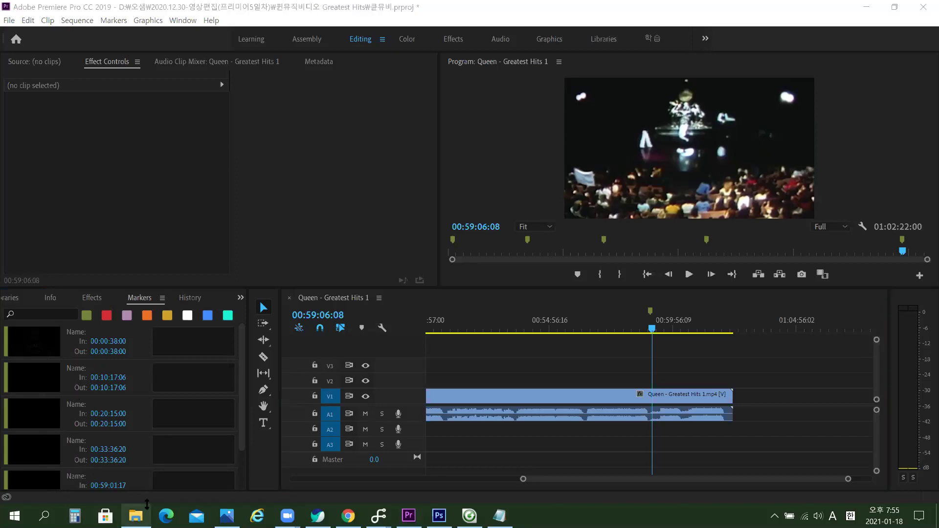
Go to the 00:00:38:00 marker from the marker list and play a short passage from there.
left_click(205, 338)
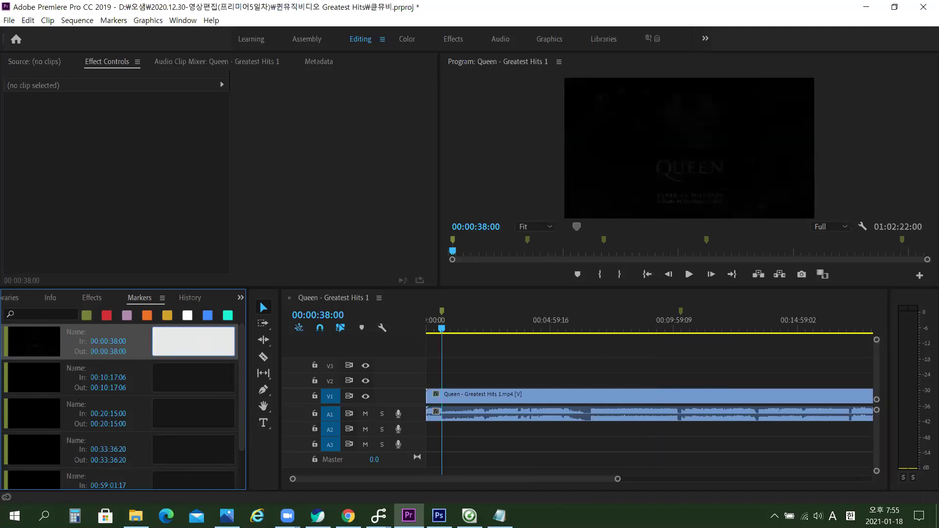
key("Escape")
key("space")
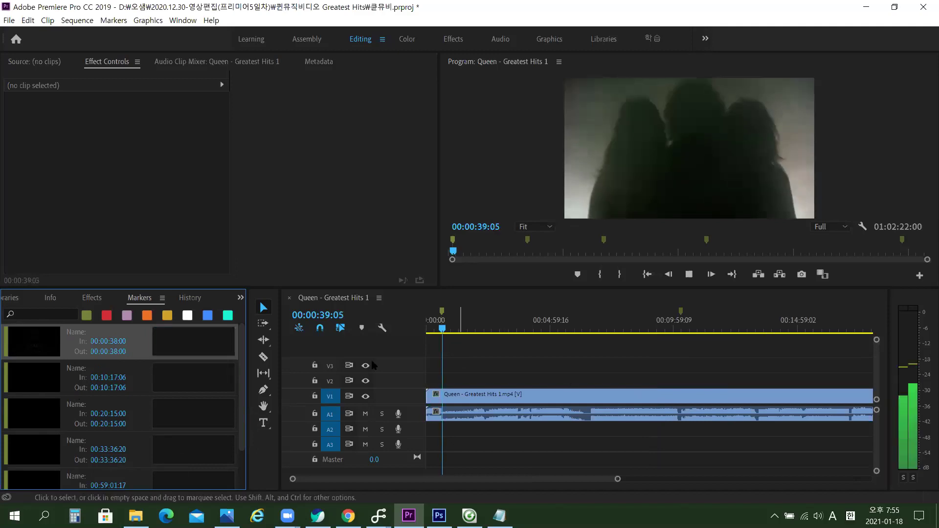
key("space")
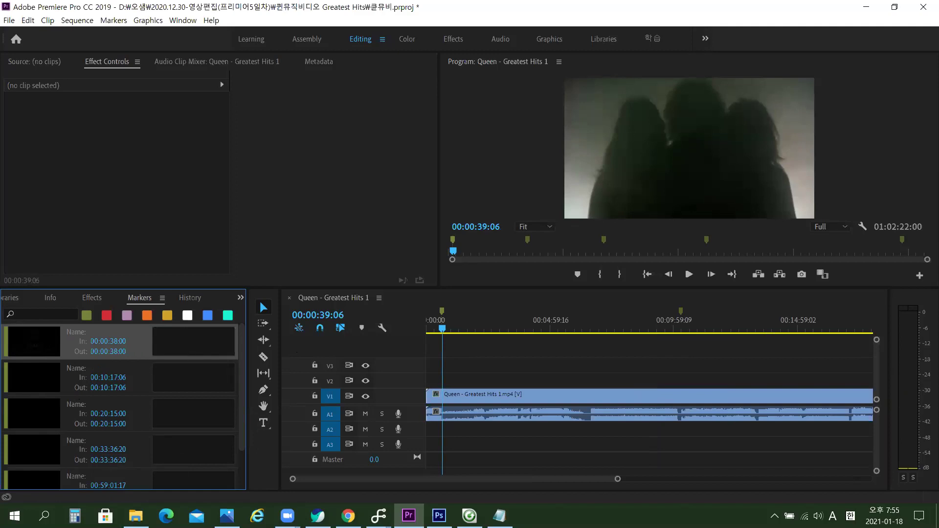
Enter the comment "보헤미안 랩소디" for the marker at 00:00:38:00.
left_click(186, 349)
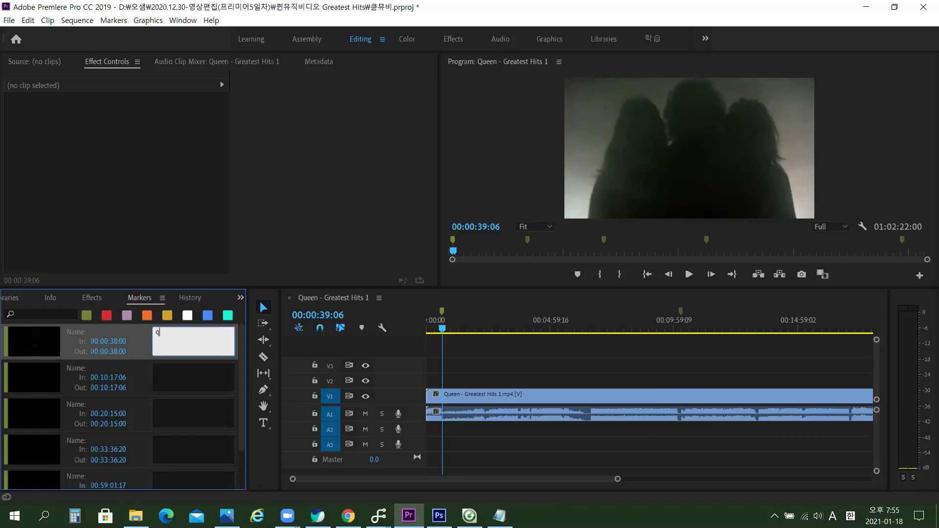
key("Hangul")
type("보혜")
key("BackSpace")
key("BackSpace")
type("보혜미")
type("안 랩소디")
key("Return")
left_click(192, 371)
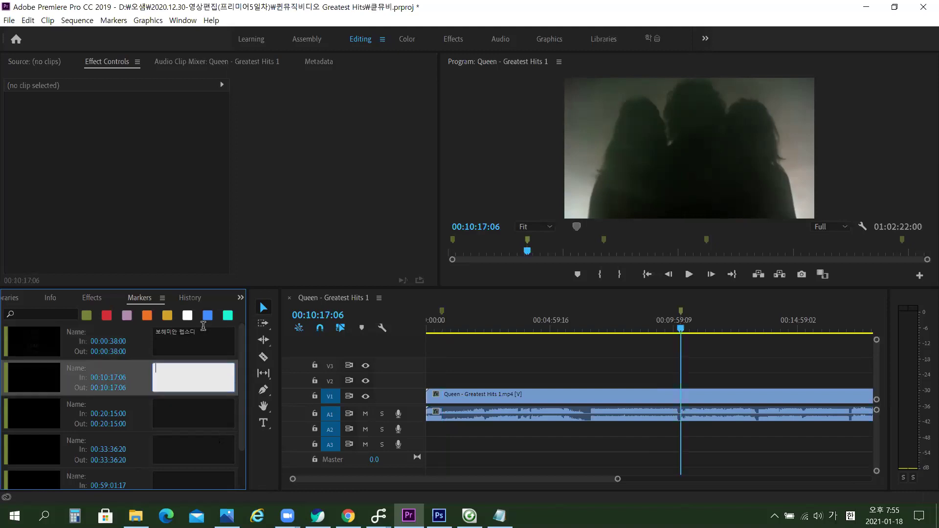
left_click(200, 338)
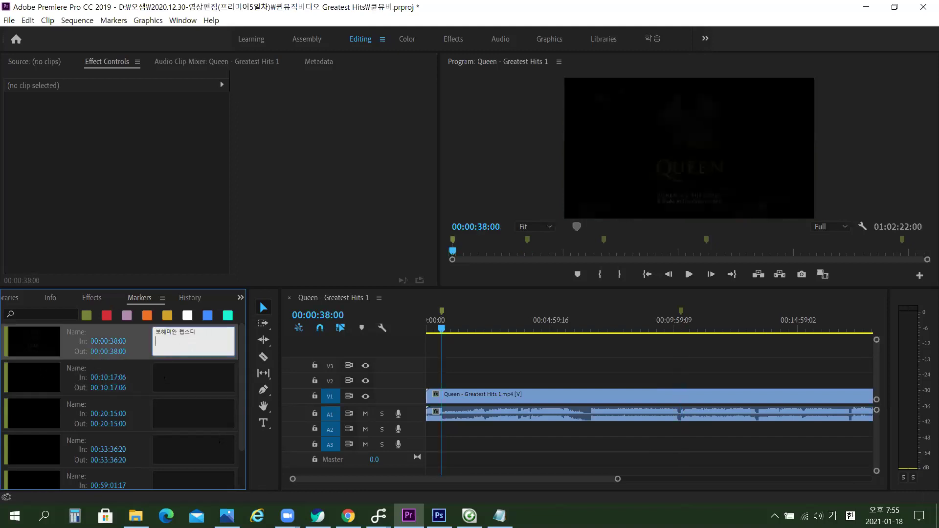
Enter the comment "킬러퀸" for the marker at 00:10:17:06.
left_click(189, 386)
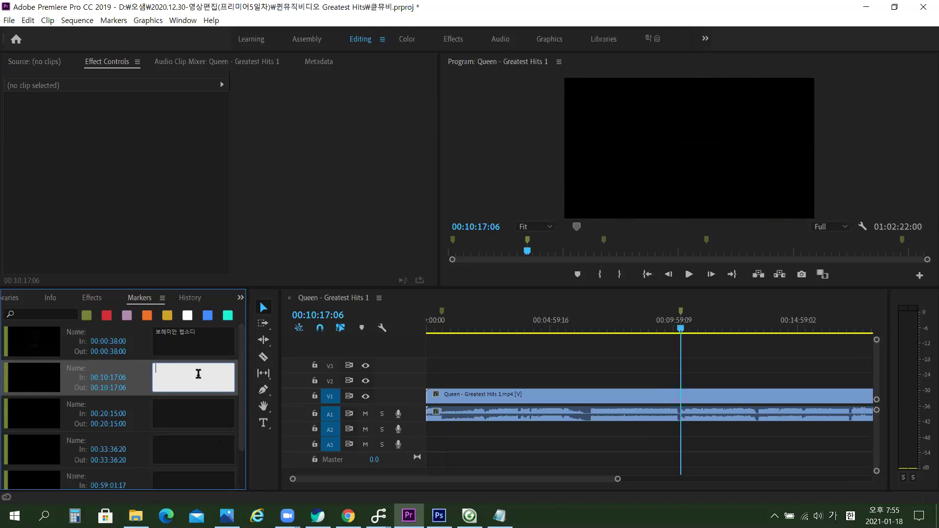
type("킬러")
type("쿠")
key("Return")
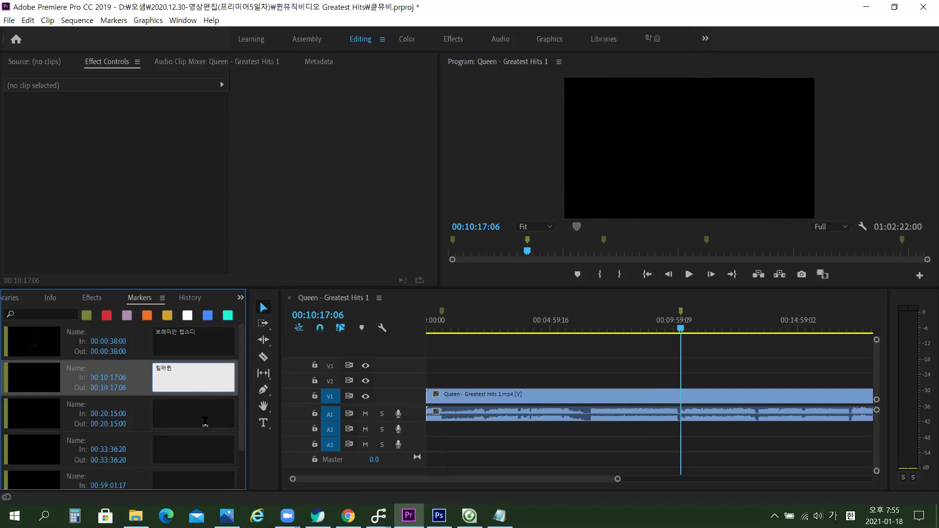
Enter the comment "유어 마이 베스트 프렌드" for the marker at 00:20:15:00.
left_click(205, 421)
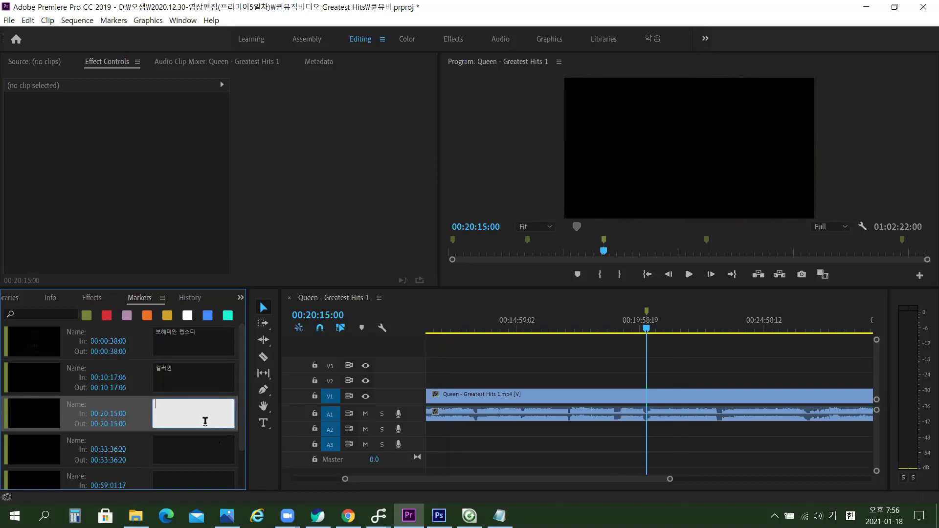
type("유어")
type(" 마이")
type("베")
type("스트ㅠ")
type("렌ㄷ")
type("ㅡ")
key("Return")
Enter the comment "썸바디 투 러" for the marker at 00:33:36:20.
left_click(165, 452)
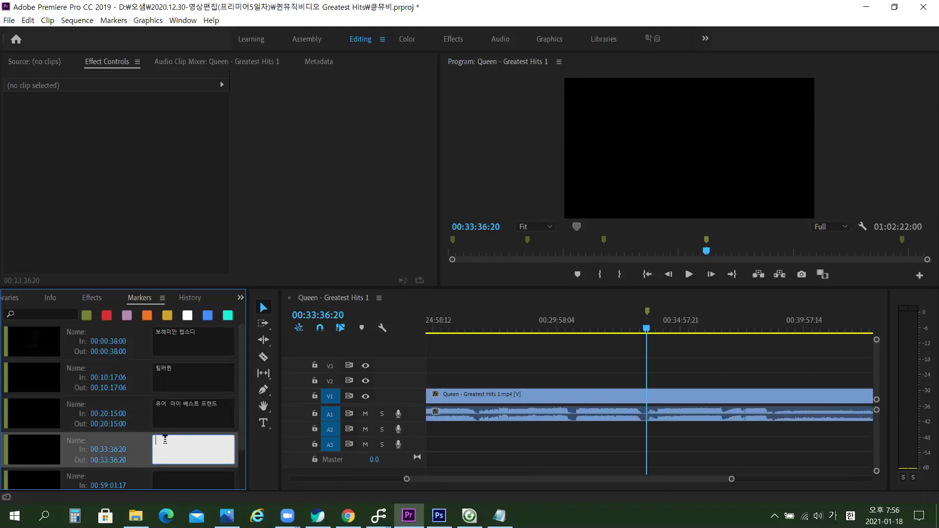
type("ㅆㅁㅂㅏㄷㅣ 투 러브")
scroll(191, 472, "down", 1)
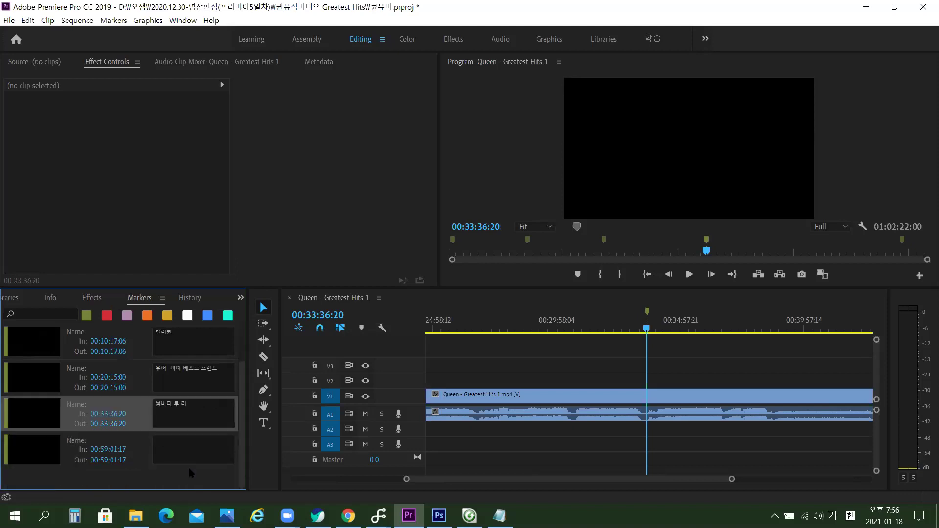
Enter the comment "위아더 챔피온" for the last marker at 00:59:01:17.
left_click(182, 454)
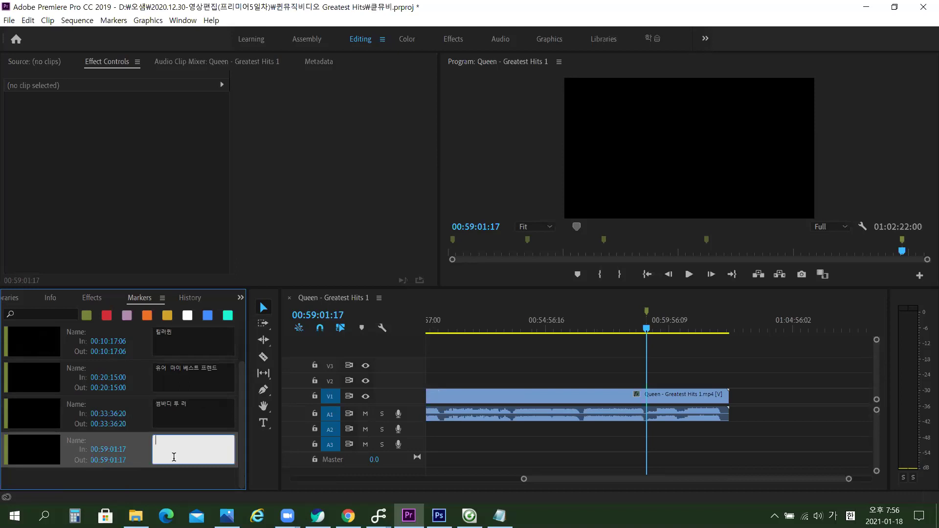
type("ㅇ")
type("위아더 ")
type("ㅊ")
type("ㅐㅁ피온")
key("Return")
Jump from the marker list to the third, second and first markers in turn, ending at 00:00:38:00.
scroll(212, 435, "up", 1)
left_click(217, 405)
left_click(210, 377)
left_click(211, 340)
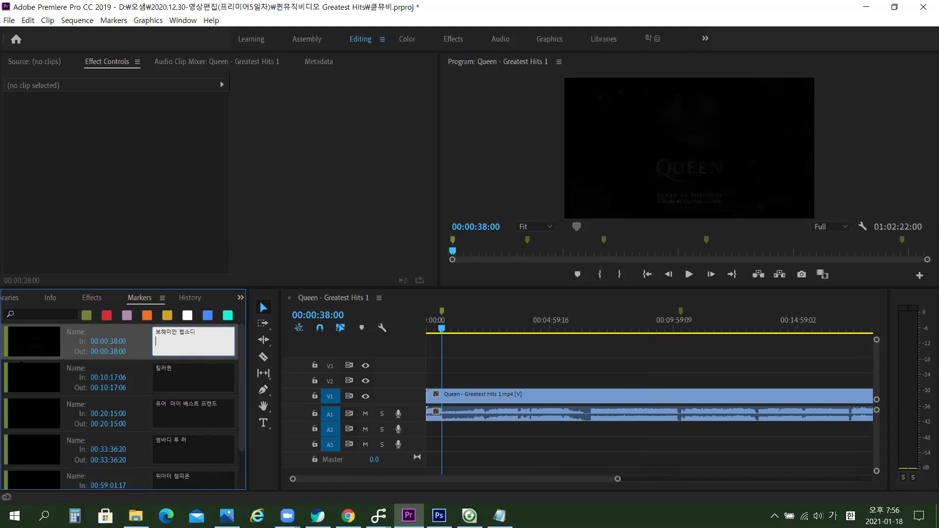
Jump back and forth between the first and second markers from the marker list, ending at 00:10:17:06.
left_click(40, 391)
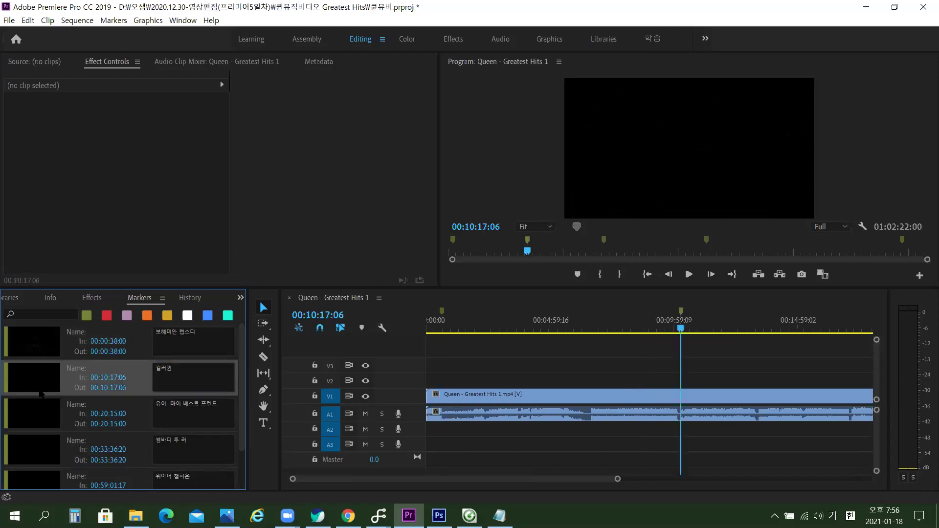
left_click(46, 355)
left_click(47, 362)
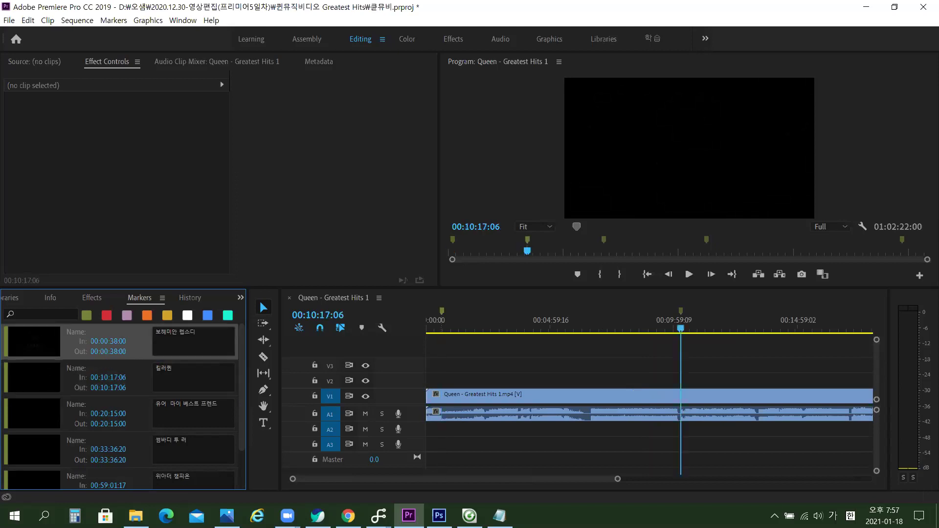
left_click(97, 377)
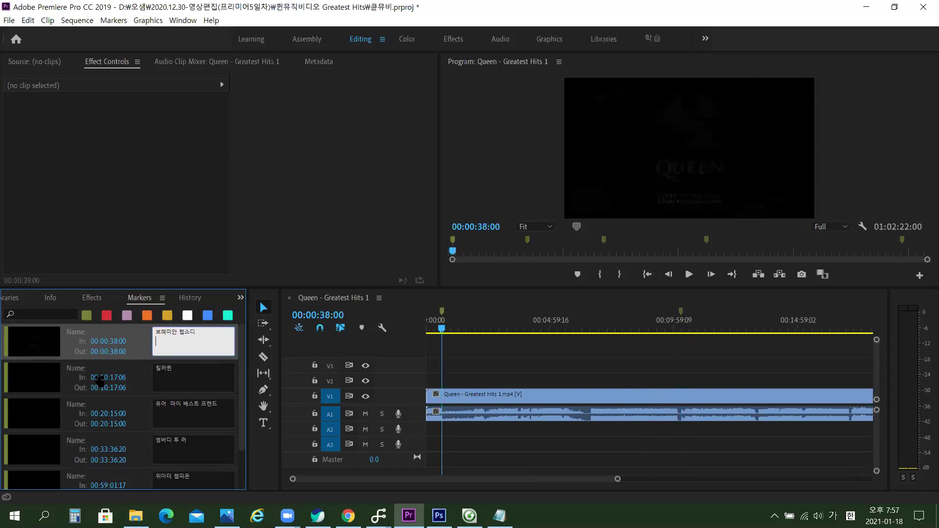
left_click(186, 386)
key("Return")
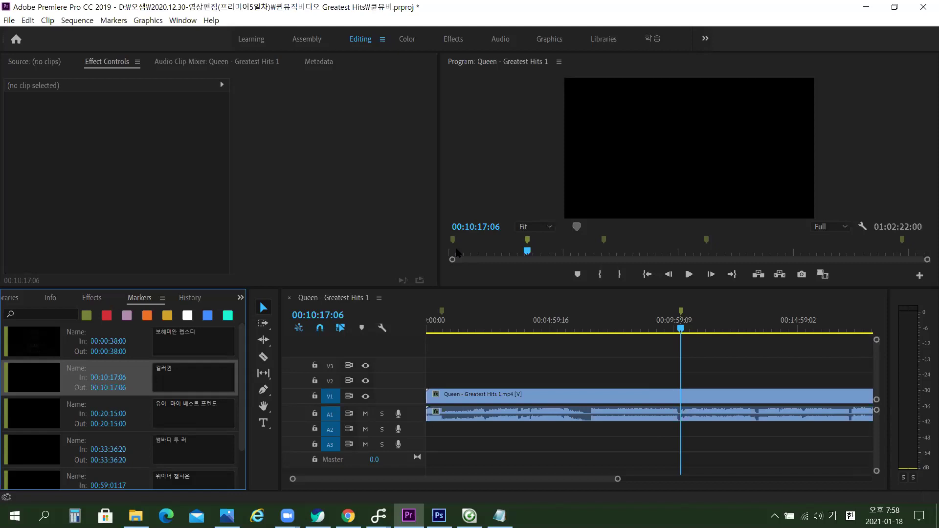
Jump from the marker list to the first and third markers, return to the first, visit the second, and end at 00:00:38:00.
left_click(178, 347)
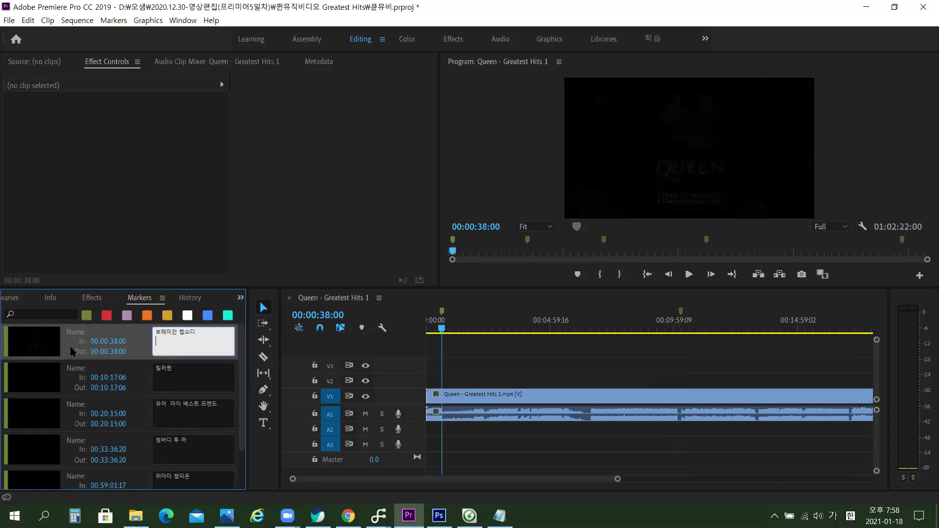
key("Return")
key("Down")
key("Down")
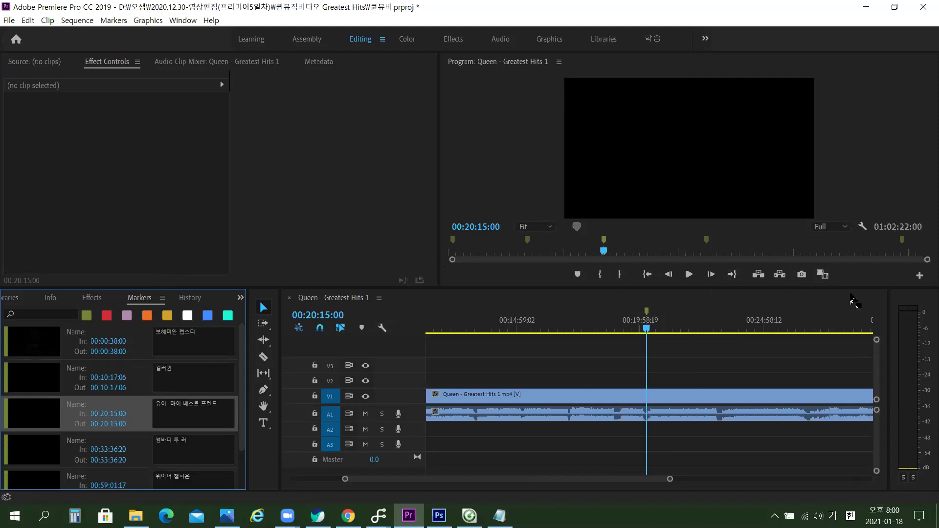
left_click(211, 333)
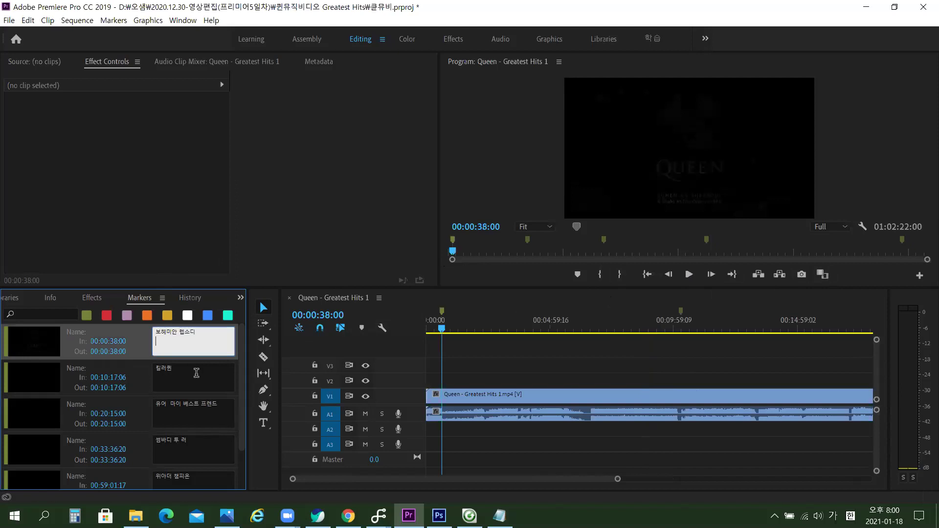
left_click(196, 373)
left_click(211, 342)
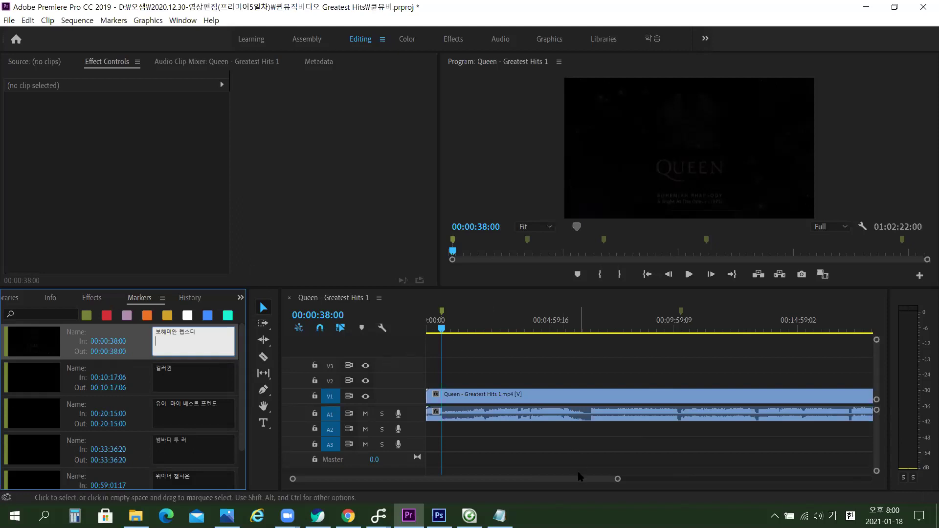
Move the playhead to 00:47:58:08, play a moment of the song from there, and add a marker at 00:47:58:08.
left_click(660, 460)
scroll(659, 460, "down", 3)
scroll(660, 460, "down", 10)
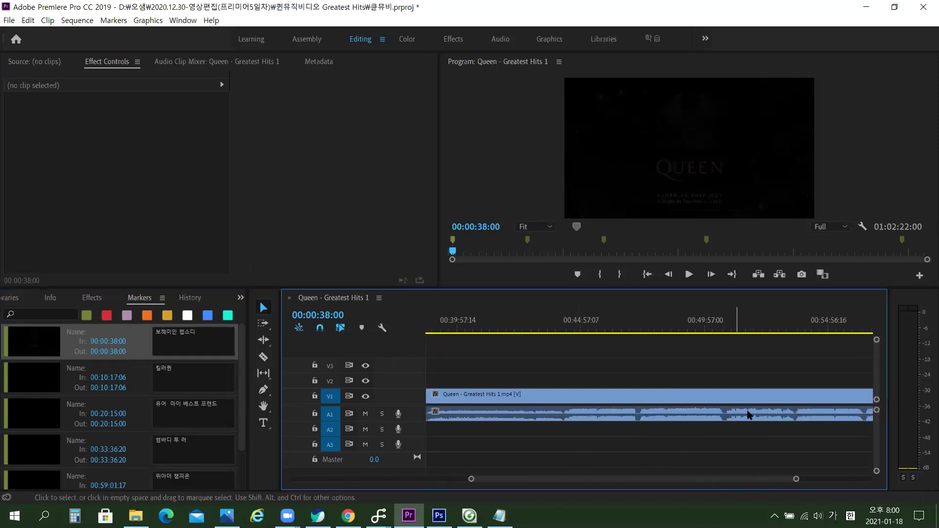
left_click(655, 328)
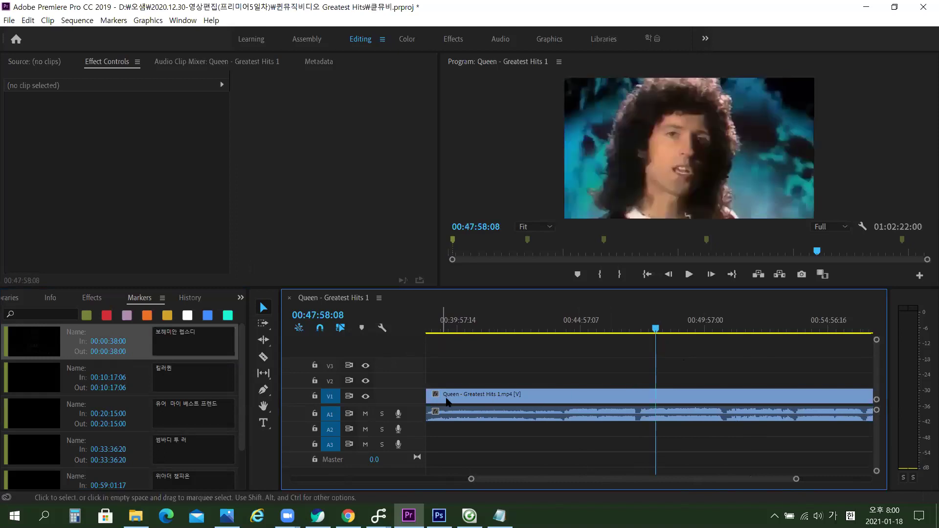
key("space")
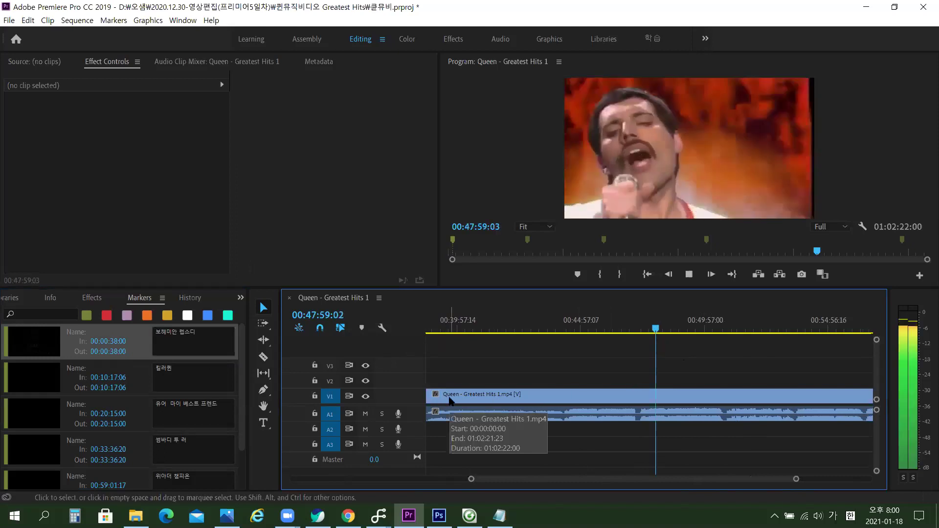
key("space")
left_click(659, 335)
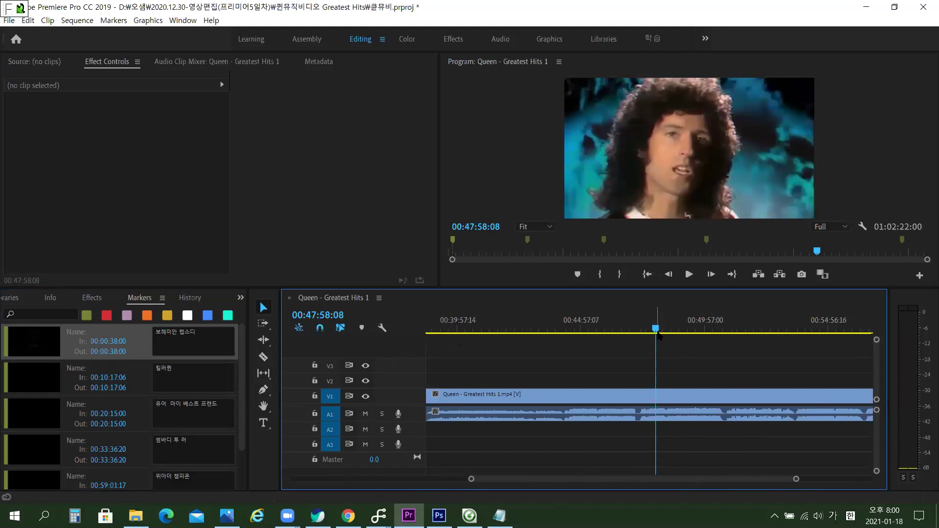
key("Hangul")
key("m")
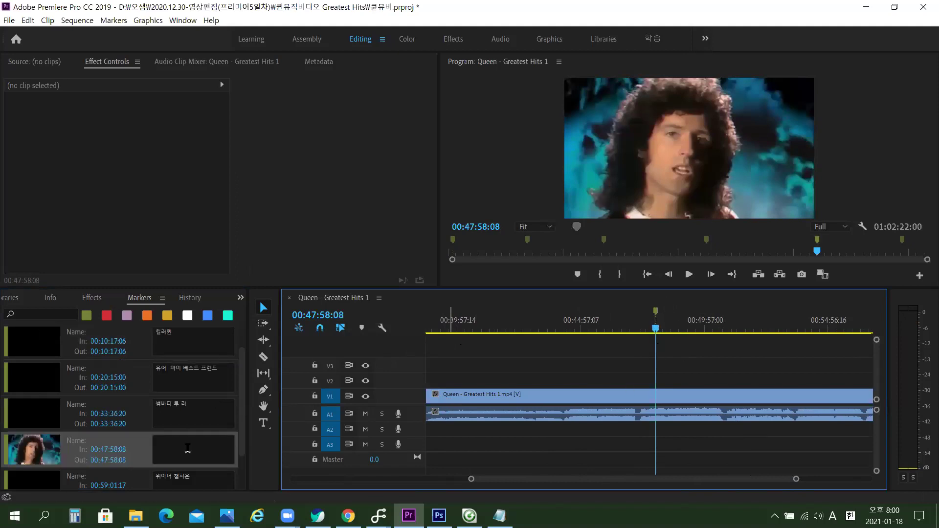
Delete the unlabelled marker at 00:47:58:08 from the marker list.
left_click_drag(243, 371, 243, 400)
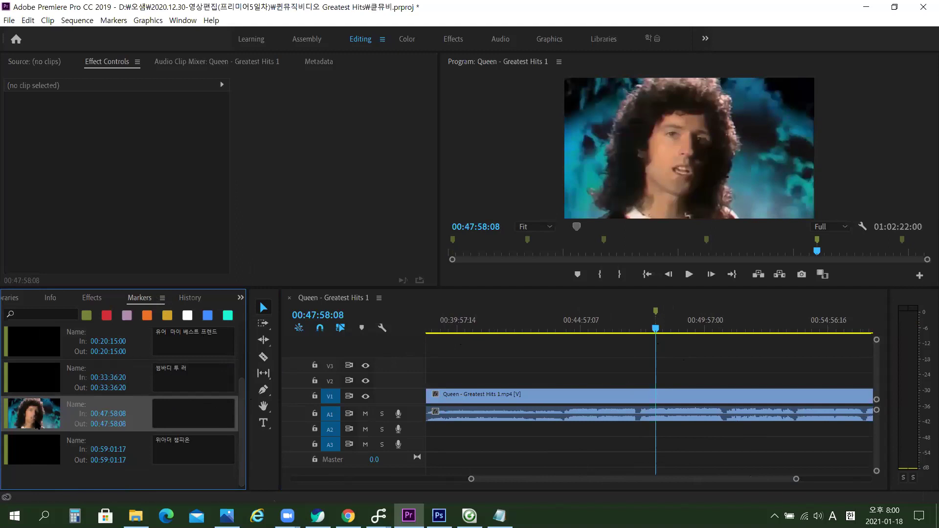
key("Delete")
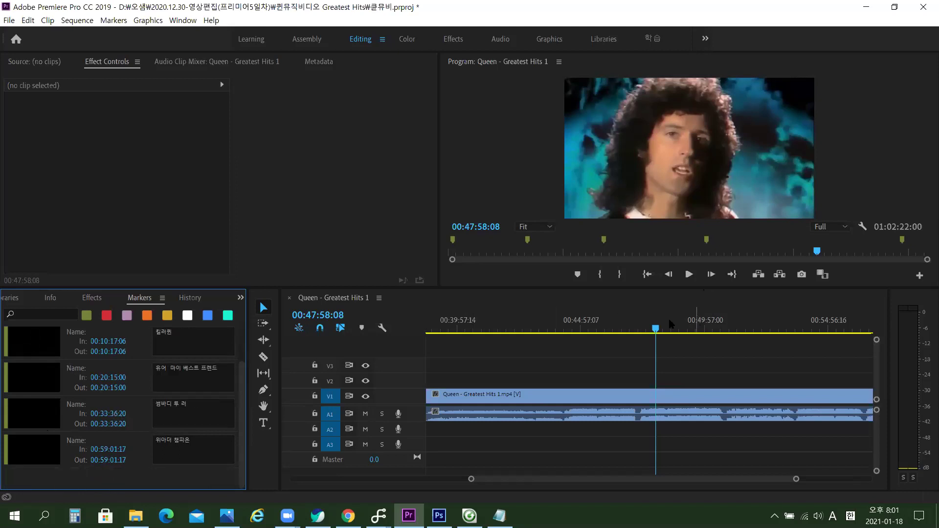
Reposition the playhead at 00:47:59:19 and add a marker there.
left_click(656, 331)
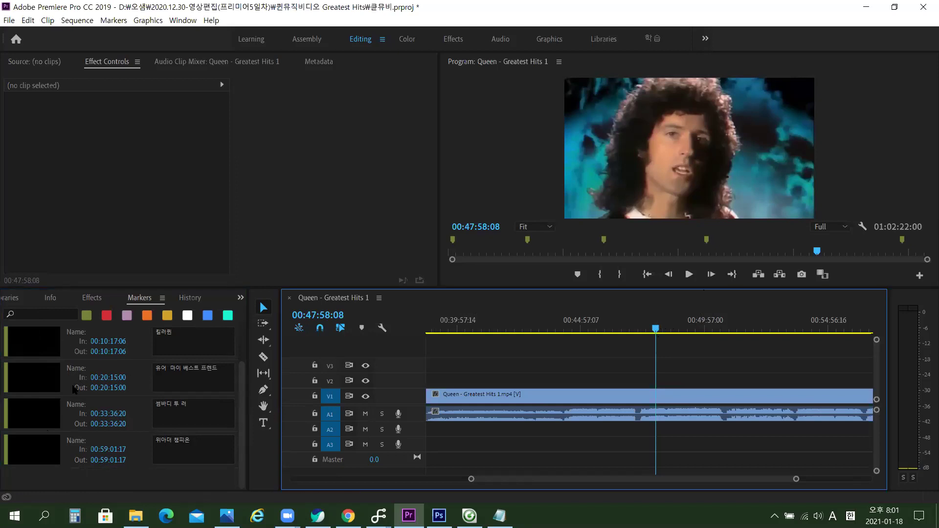
left_click(660, 330)
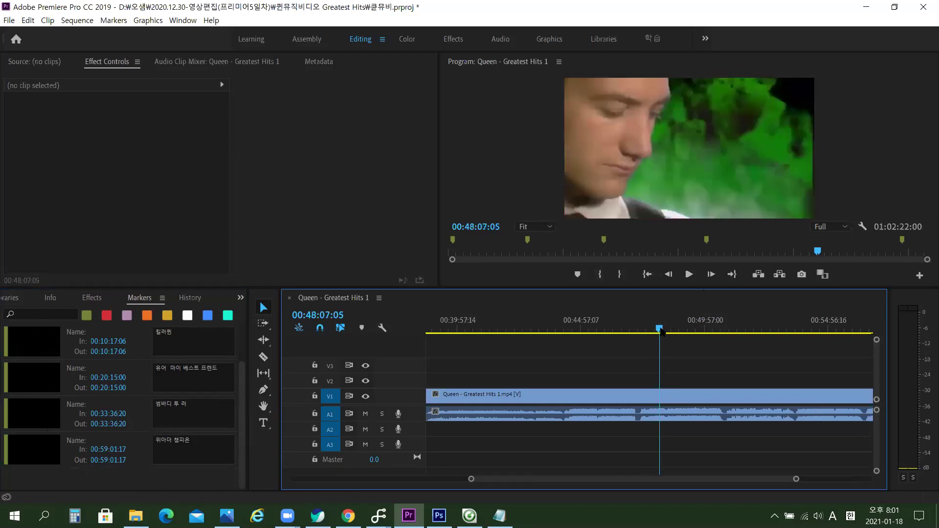
left_click_drag(661, 332, 658, 332)
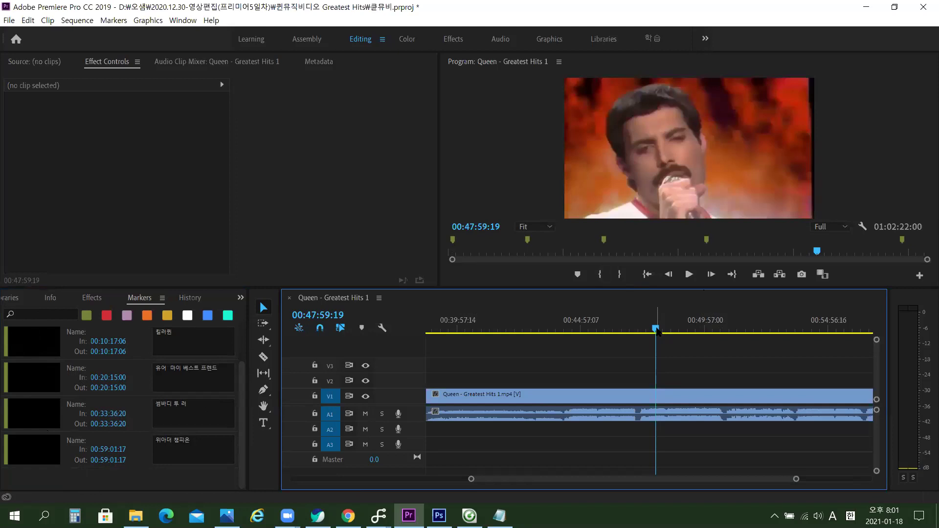
key("m")
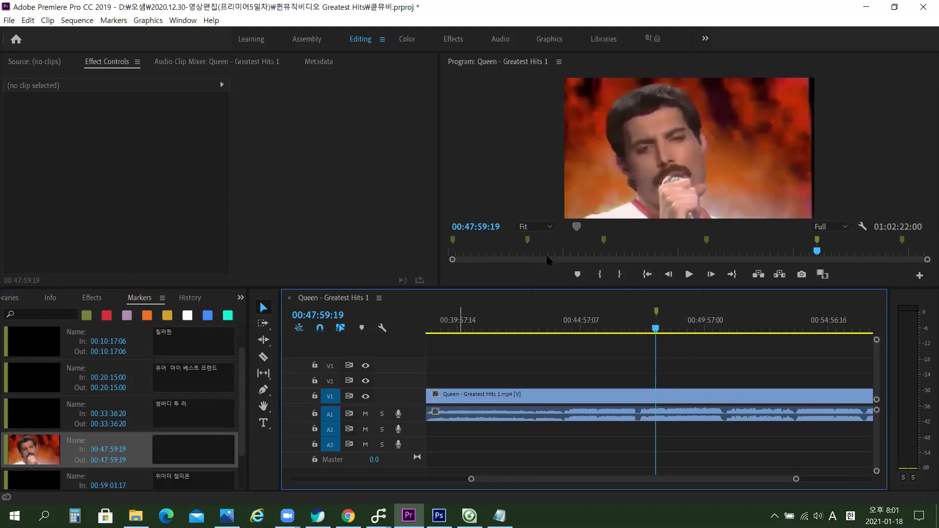
Clear the selected marker at 00:47:59:19 from the time ruler and look through the remaining markers in the list.
right_click(659, 317)
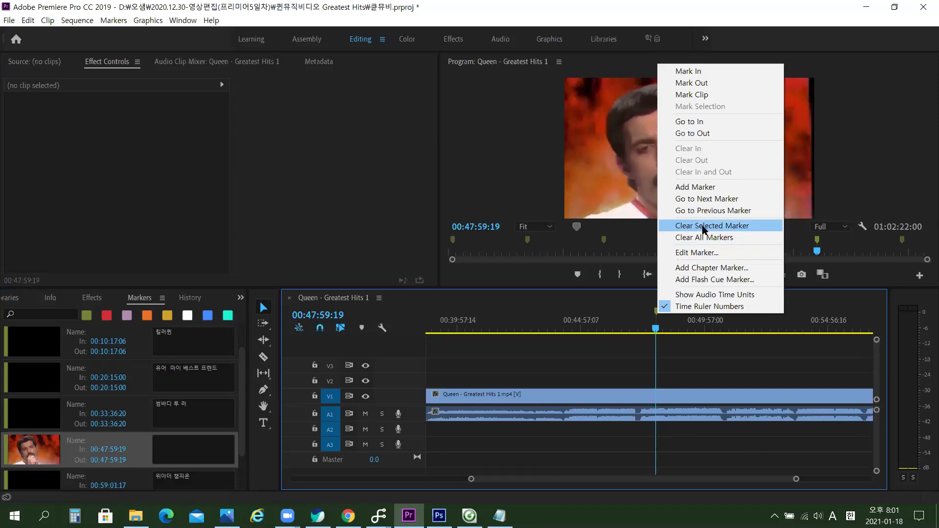
left_click(702, 228)
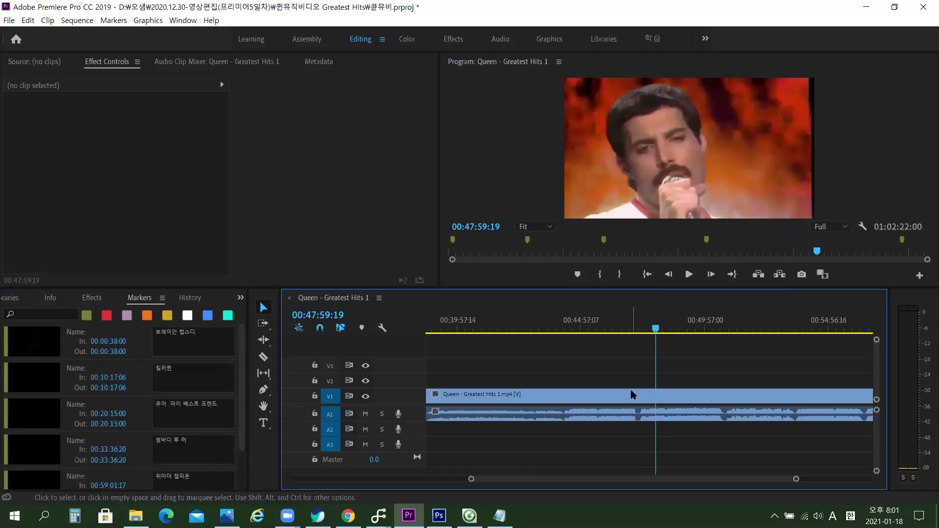
left_click_drag(242, 397, 244, 435)
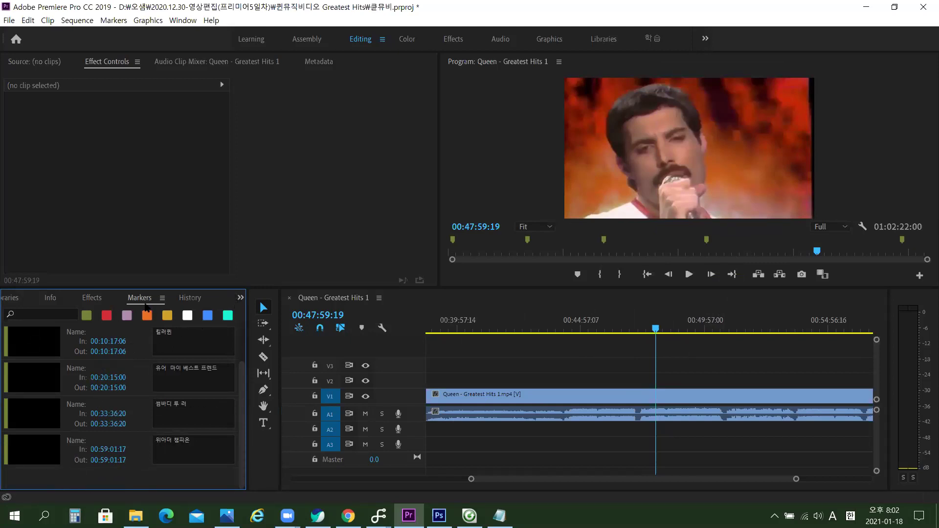
scroll(114, 407, "up", 1)
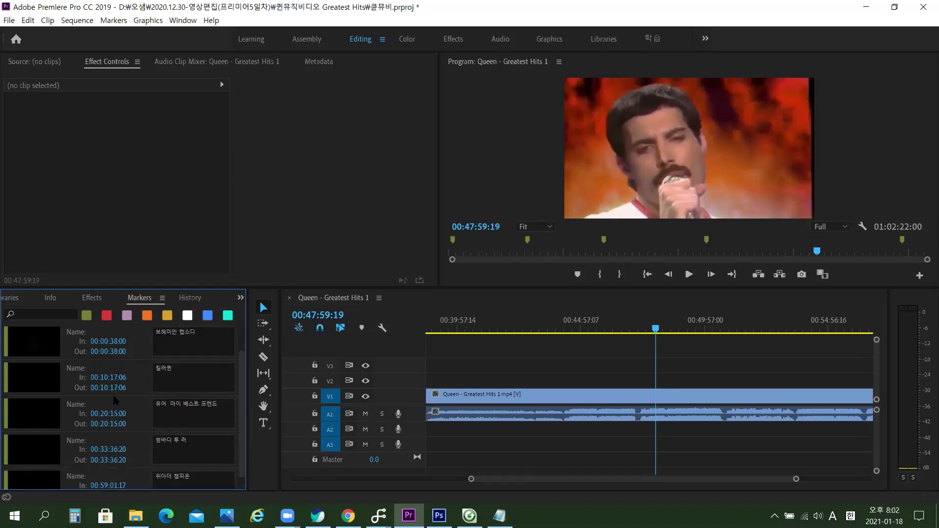
scroll(113, 395, "down", 1)
scroll(113, 391, "up", 1)
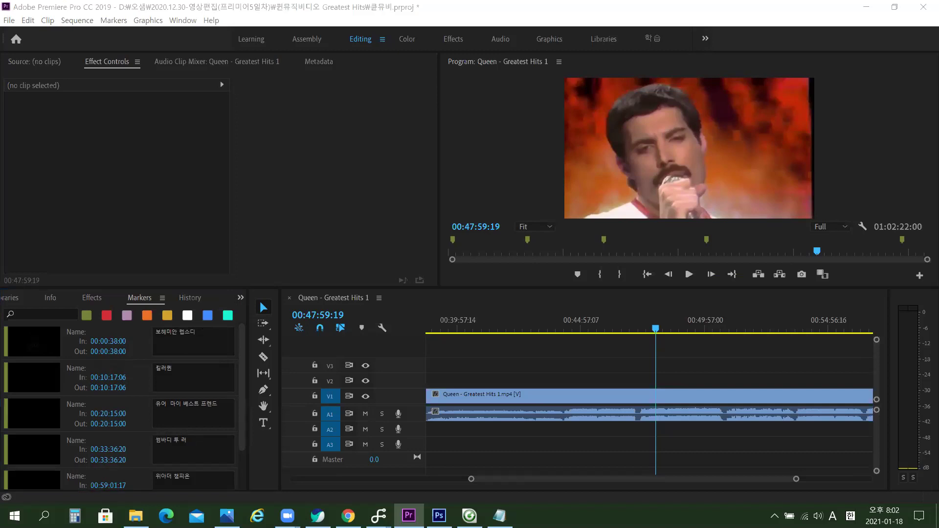
Return the playhead to the start of the sequence at 00:00:00:00.
key("Hangul")
left_click(538, 352)
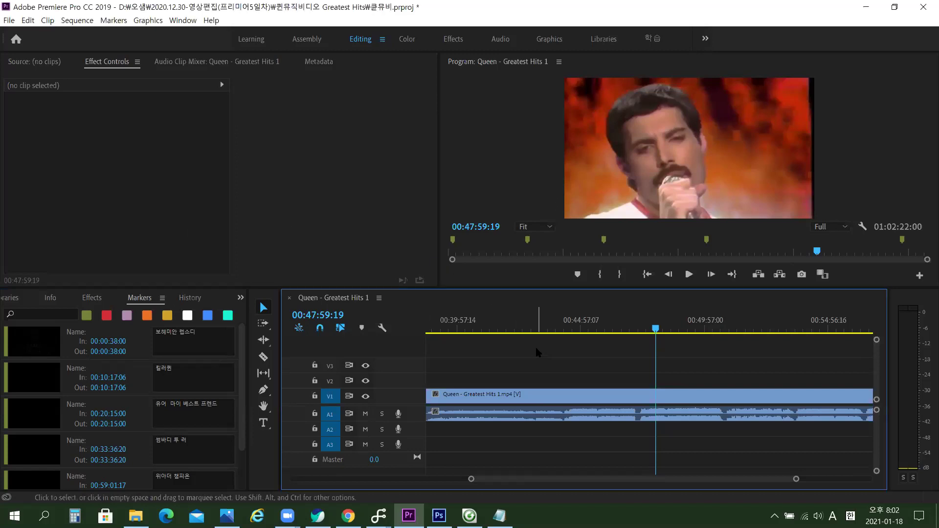
key("Home")
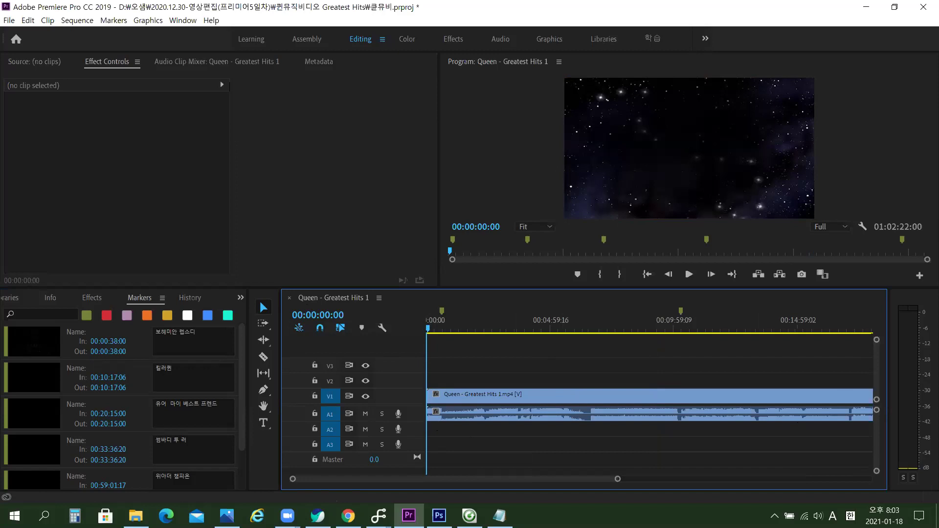
Erase the notes on the whiteboard overlay and handwrite "Home" in red, underlined and framed with a box.
key("Hangul")
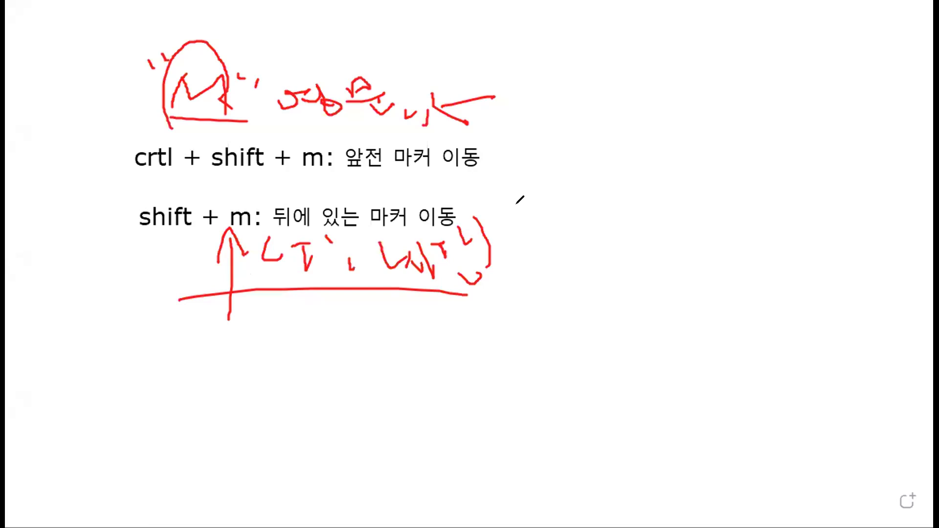
key("e")
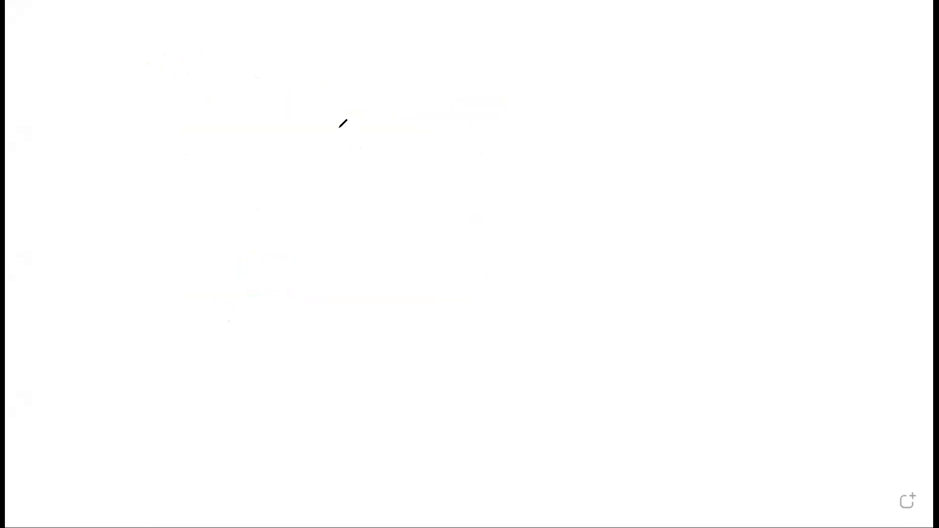
mouse_move(166, 103)
left_mouse_down()
mouse_move(155, 165)
mouse_move(199, 146)
left_mouse_up()
left_click_drag(210, 101, 205, 160)
left_click_drag(227, 127, 230, 140)
mouse_move(253, 169)
left_mouse_down()
mouse_move(275, 131)
mouse_move(280, 175)
mouse_move(336, 156)
mouse_move(340, 173)
left_mouse_up()
left_click_drag(143, 198, 404, 194)
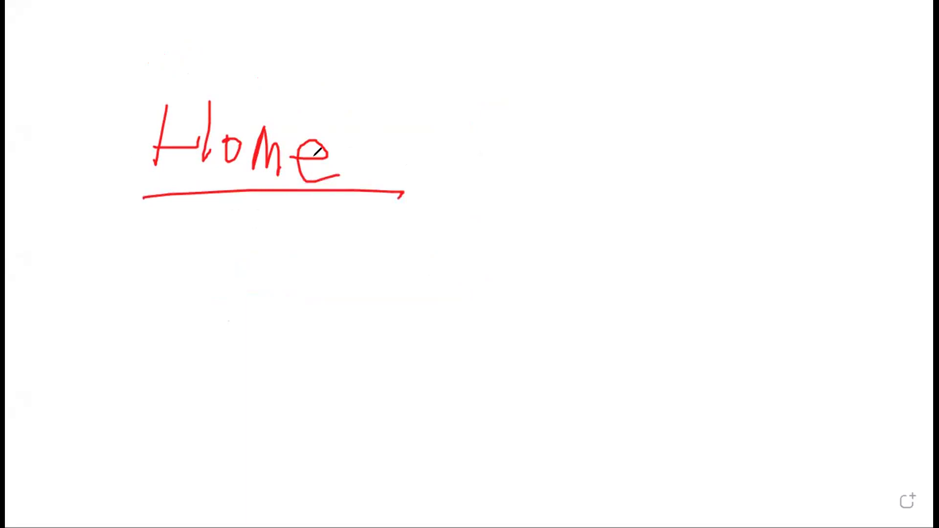
left_click_drag(145, 92, 143, 196)
mouse_move(146, 91)
left_mouse_down()
mouse_move(317, 79)
mouse_move(341, 102)
mouse_move(337, 157)
left_mouse_up()
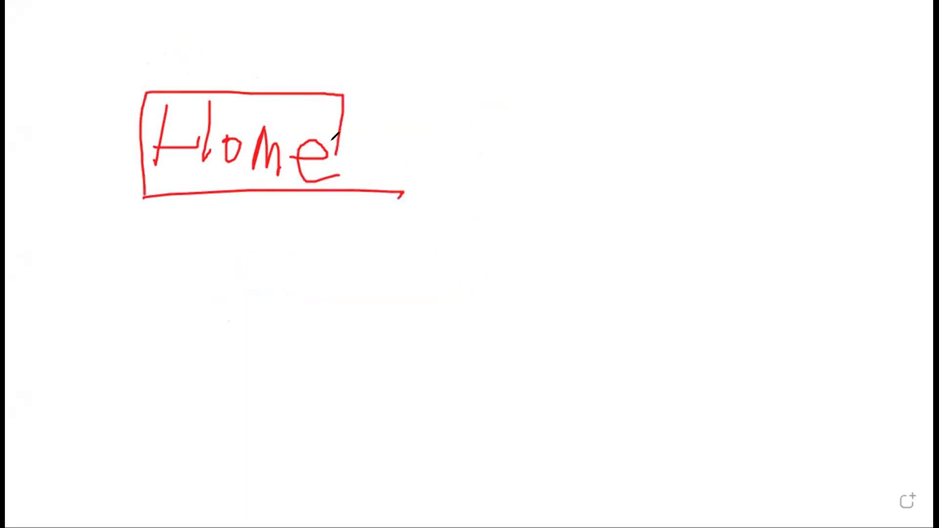
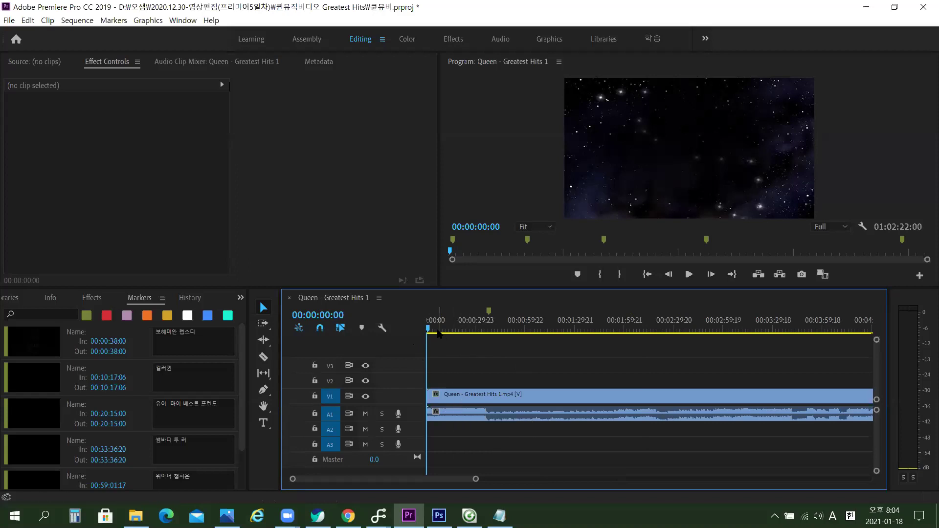
Scrub the opening to 00:00:33:16, go back to 00:00:17:01, and play the song list credits up to 00:00:21:03.
left_click_drag(434, 331, 481, 330)
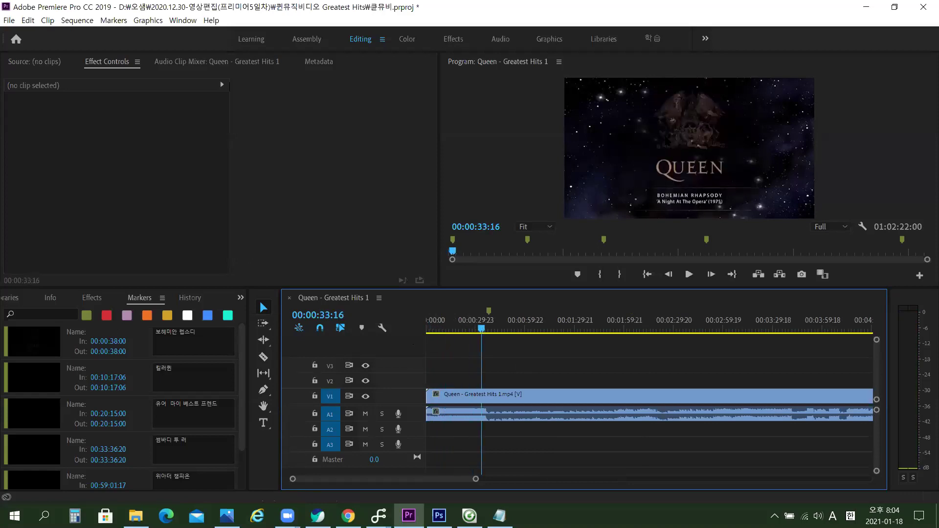
left_click(456, 329)
left_click_drag(456, 330, 455, 329)
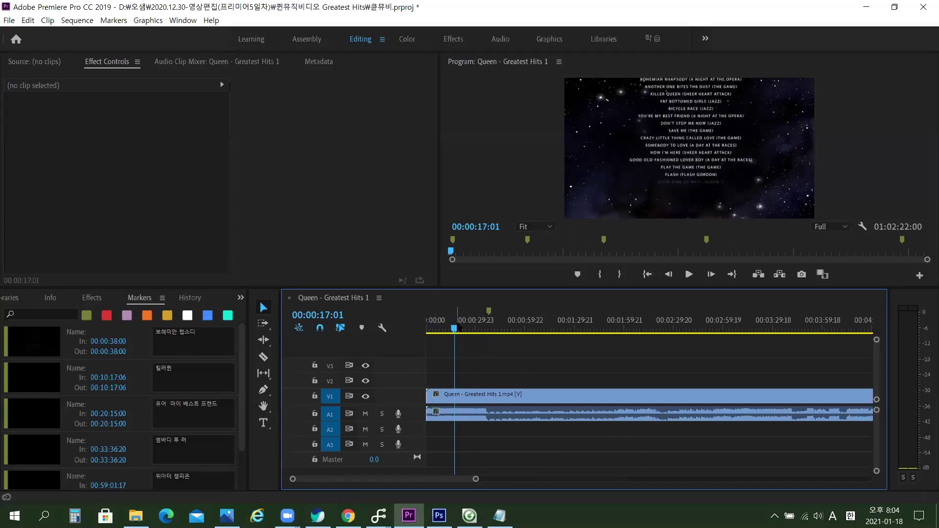
key("space")
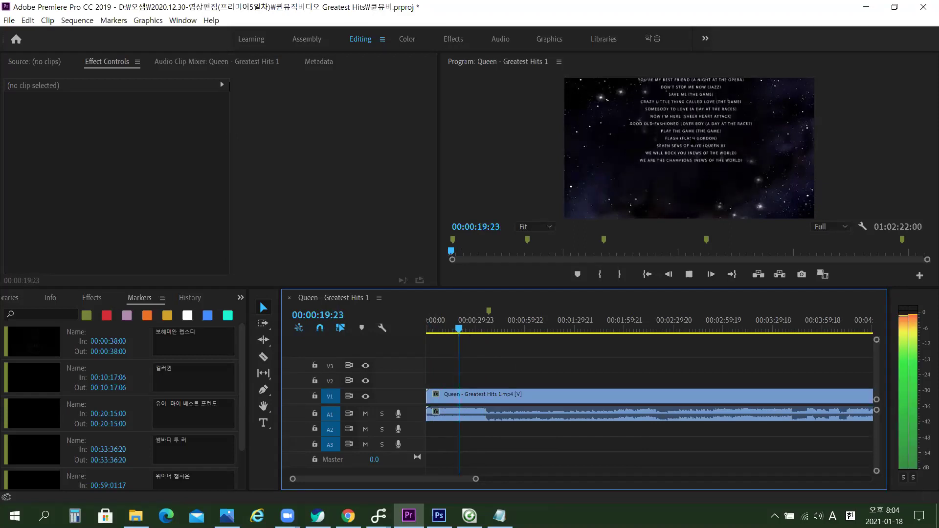
key("space")
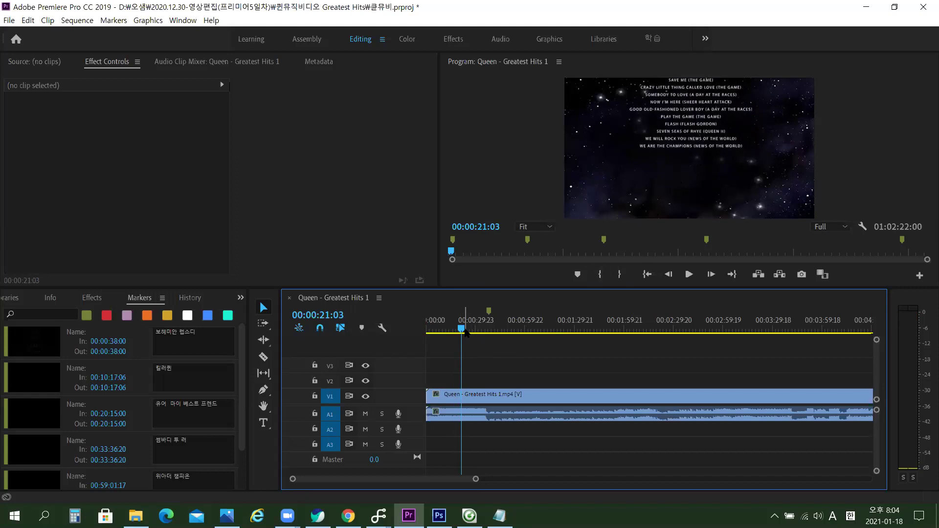
Scrub through the opening title, move to the Bohemian Rhapsody marker at 00:00:38:00, and split the Queen - Greatest Hits 1.mp4 clip there.
left_click_drag(465, 332, 483, 332)
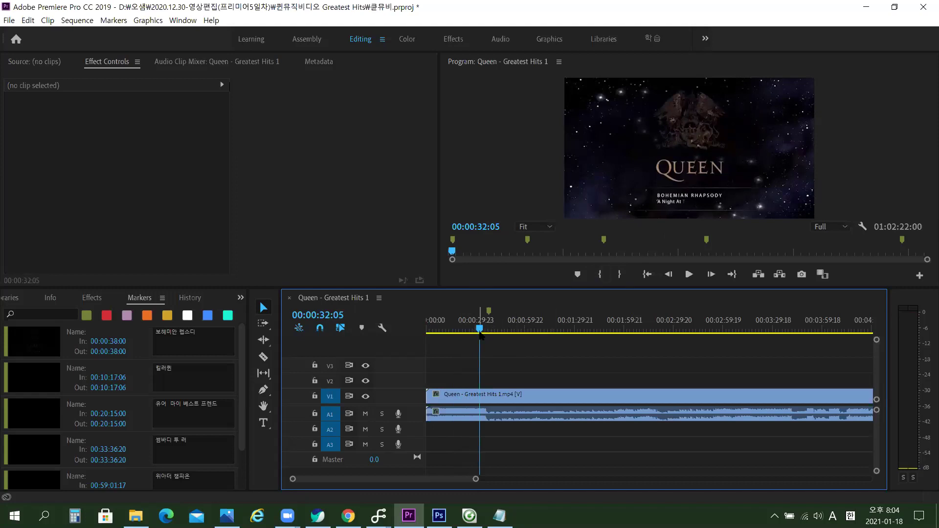
left_click_drag(482, 335, 488, 340)
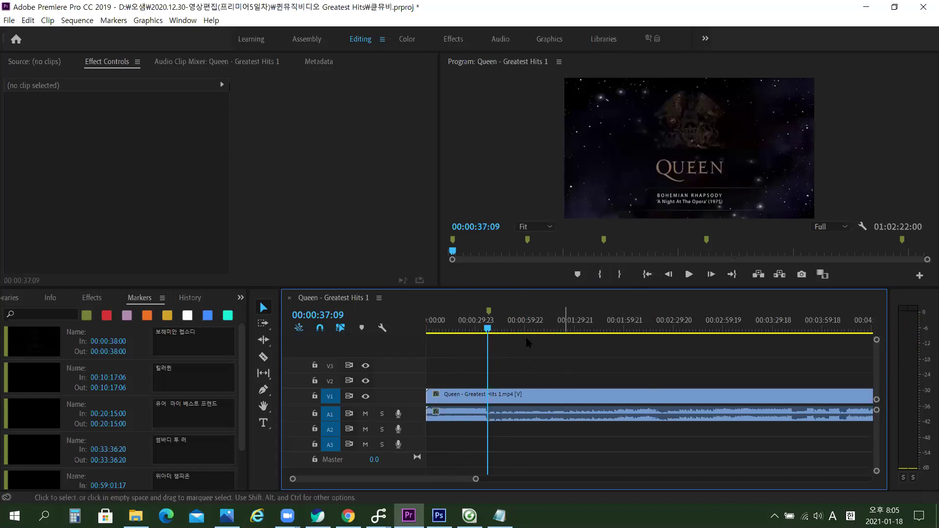
left_click(39, 355)
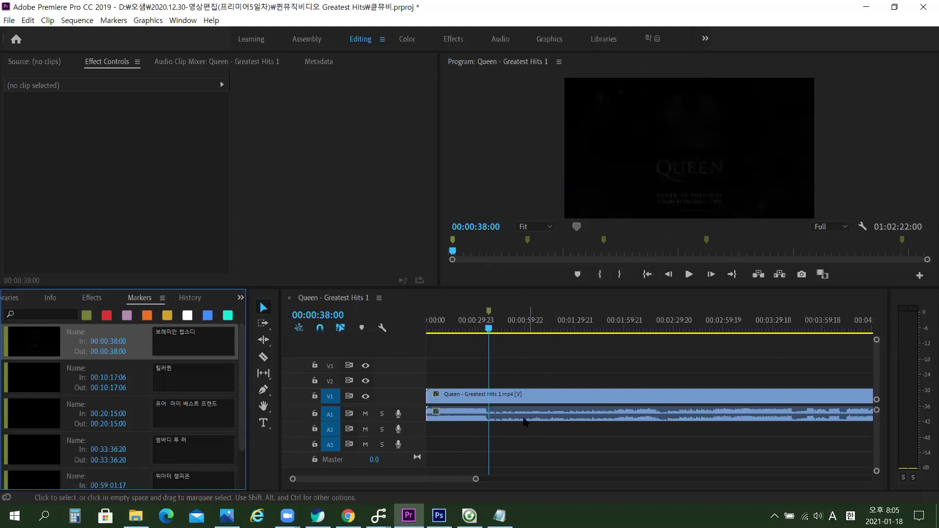
left_click(515, 396)
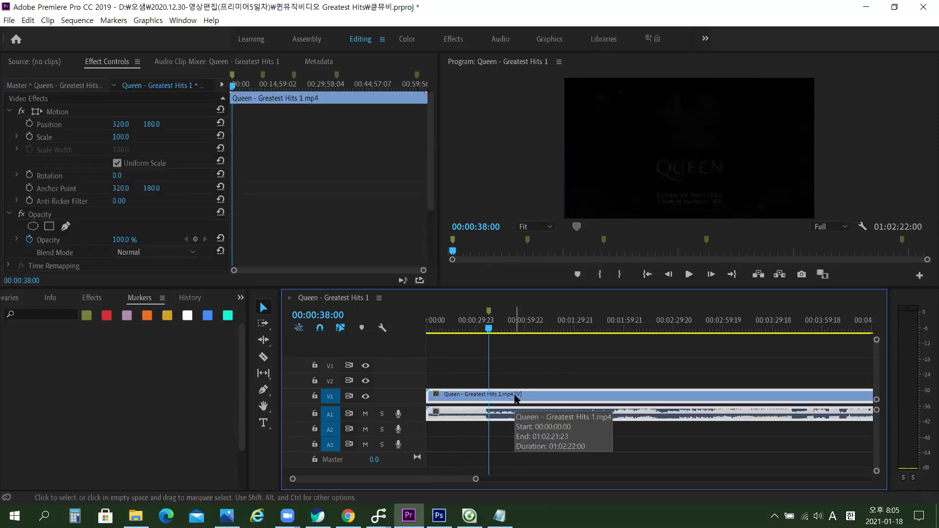
key("ctrl+k")
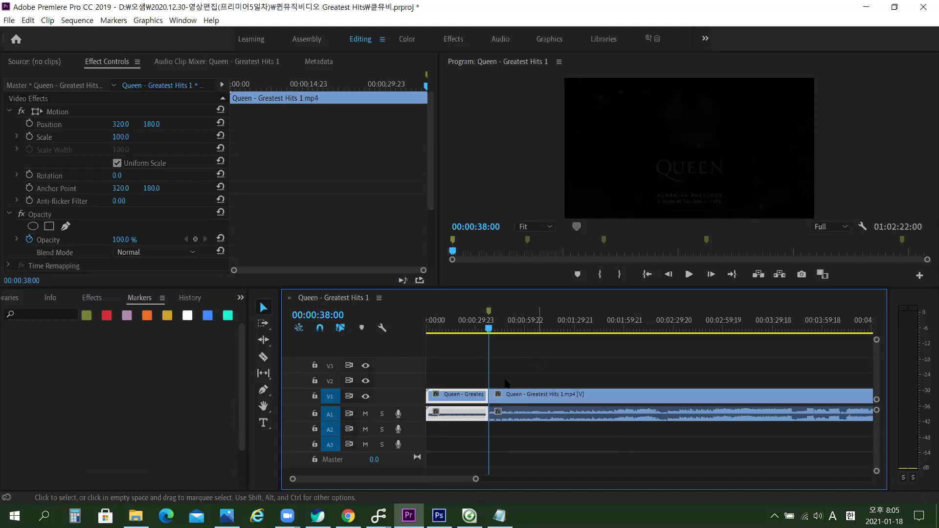
Check the split at 00:00:38:00 by selecting the clip pieces before and after it separately, leaving nothing selected.
left_click(469, 413)
left_click(536, 380)
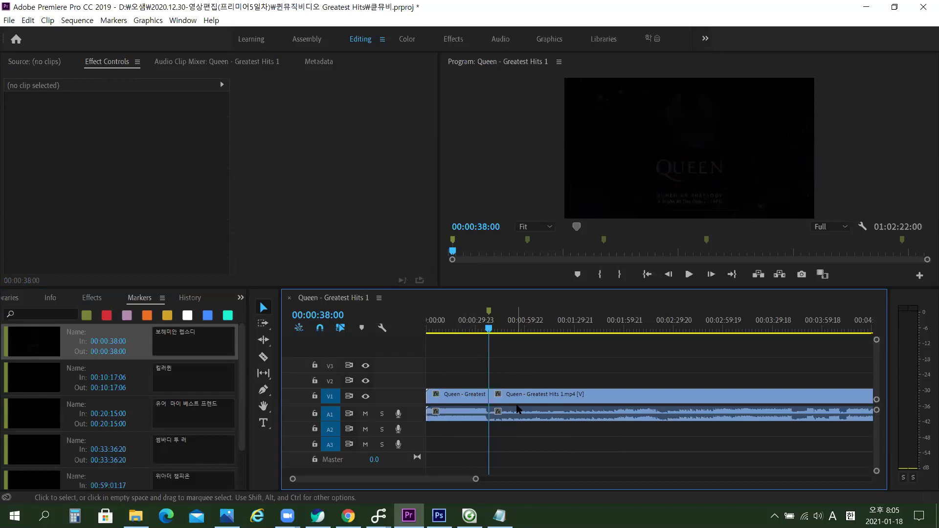
left_click(527, 394)
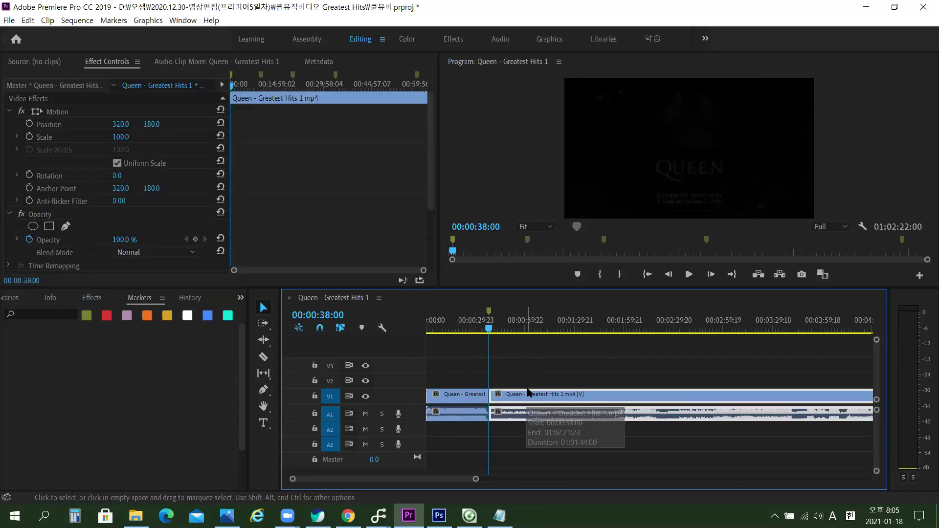
left_click(470, 405)
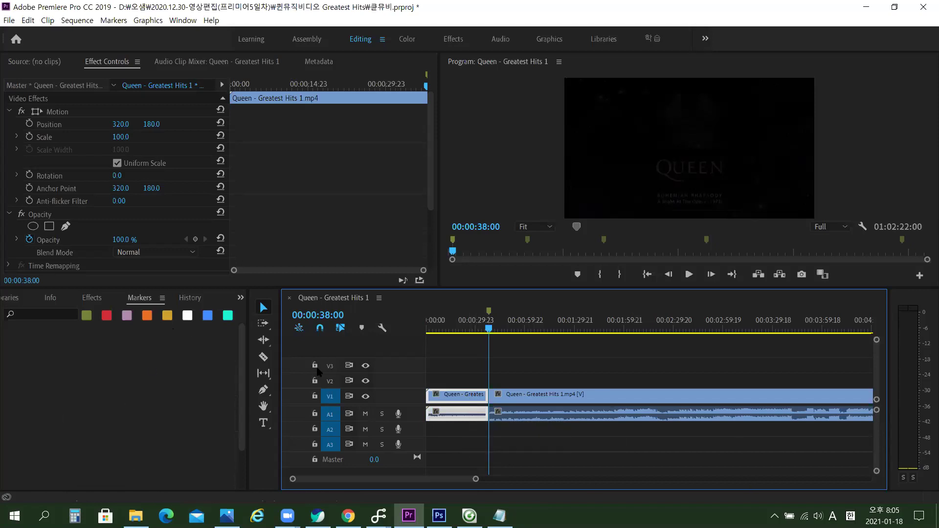
left_click(563, 349)
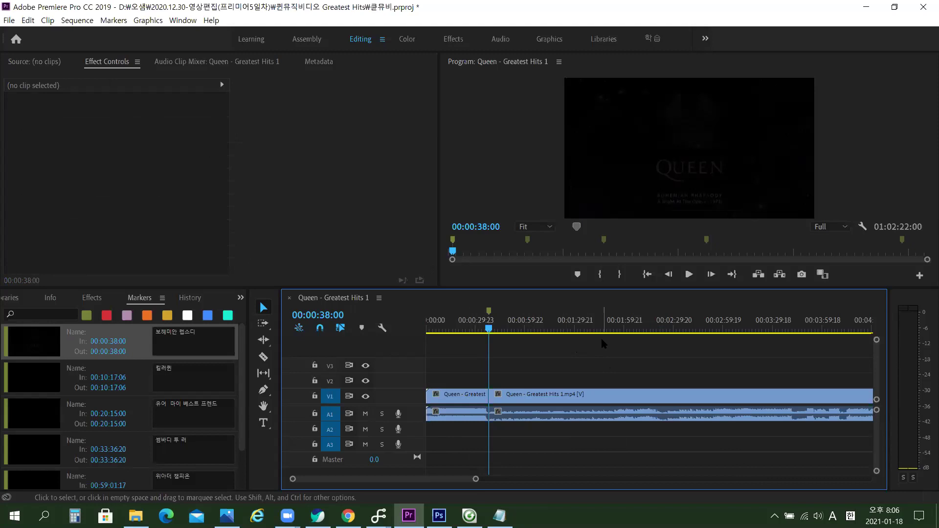
Go to the Killer Queen marker at 00:10:17:06 and split the clip at that point.
left_click(53, 391)
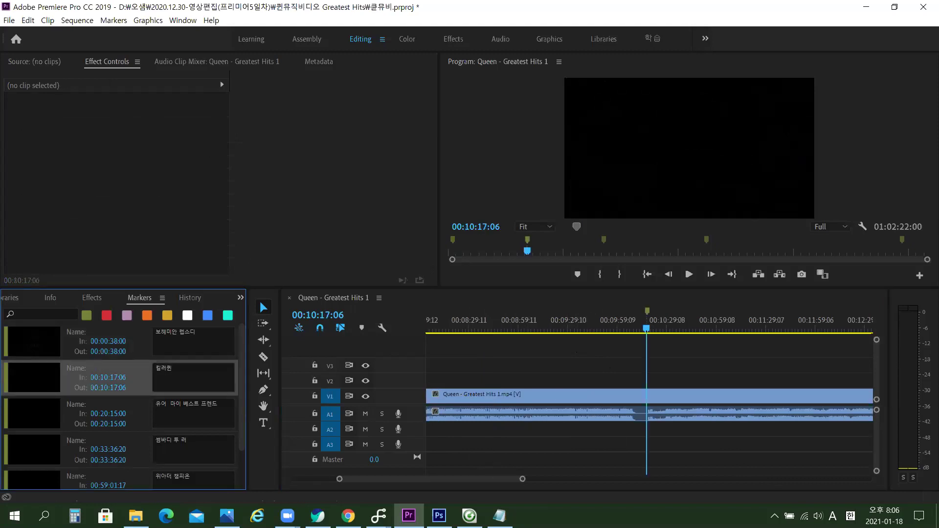
left_click(713, 407)
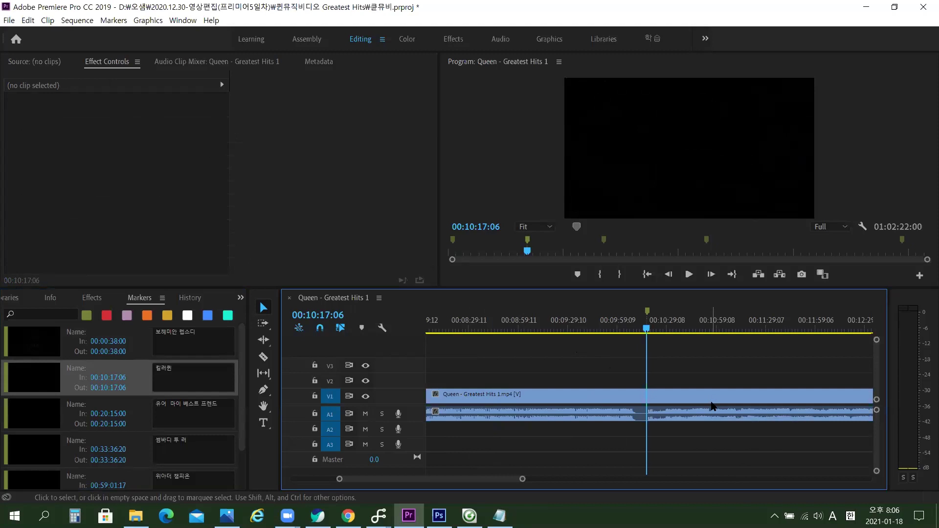
left_click(713, 406)
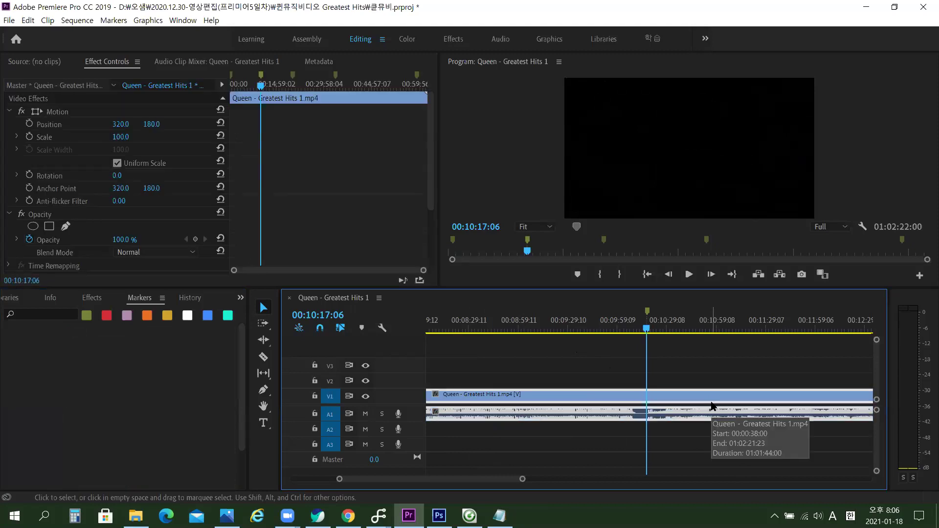
key("ctrl+k")
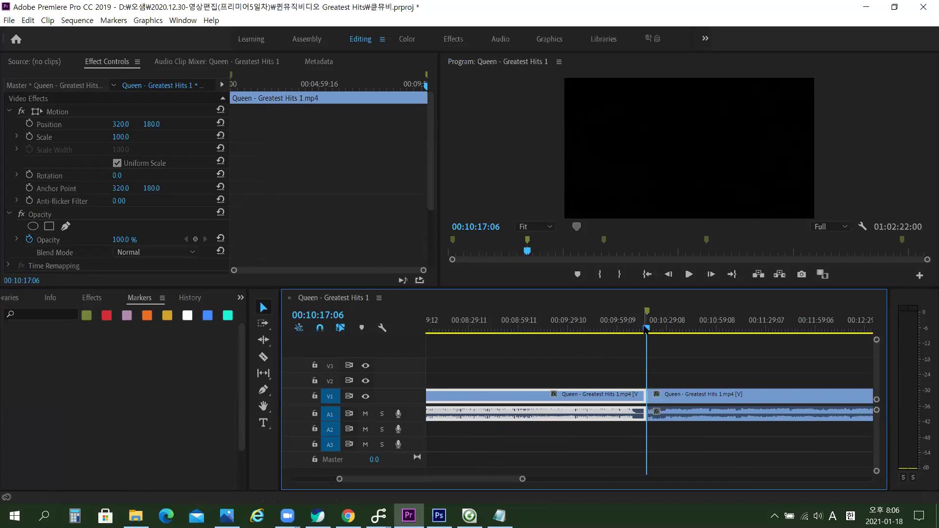
Find the black frame before the Killer Queen title by scrubbing, playing and stepping back, and split the clip at 00:10:11:17.
mouse_move(646, 331)
left_mouse_down()
mouse_move(654, 332)
mouse_move(642, 324)
left_mouse_up()
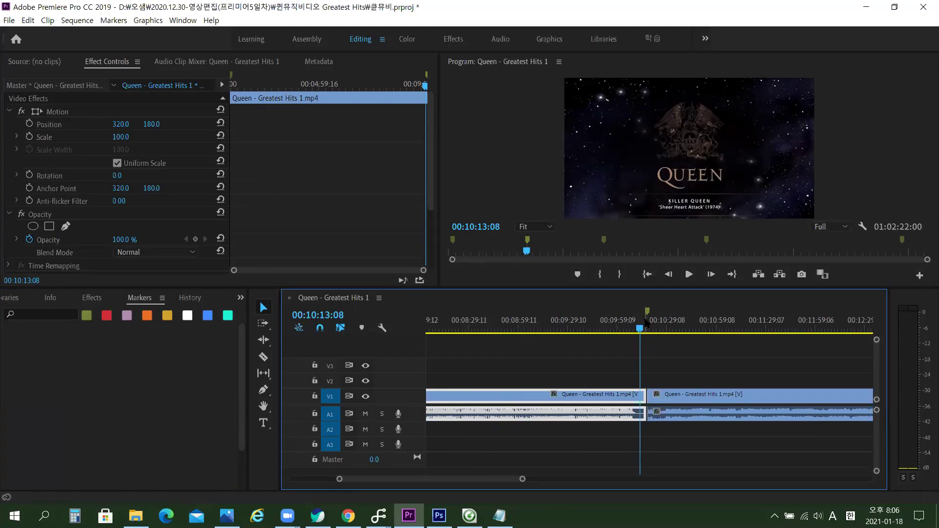
left_click_drag(640, 329, 636, 327)
key("space")
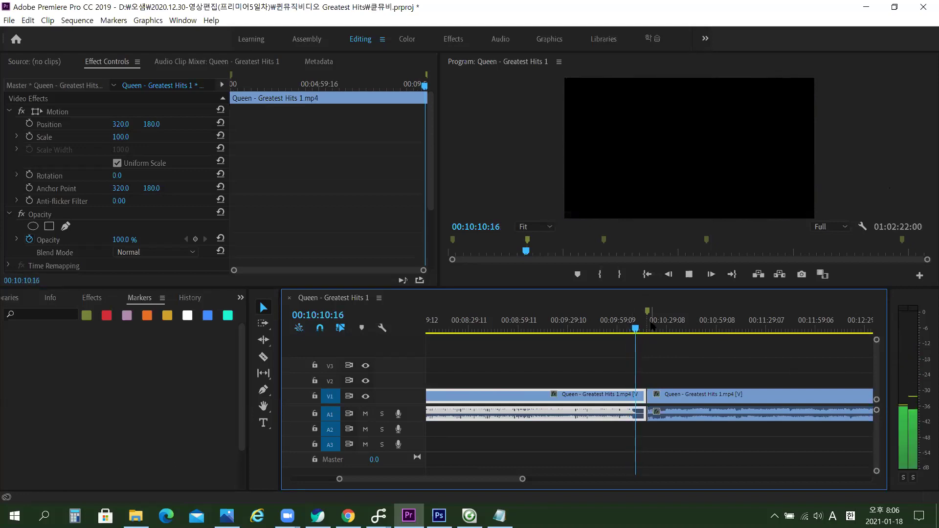
key("space")
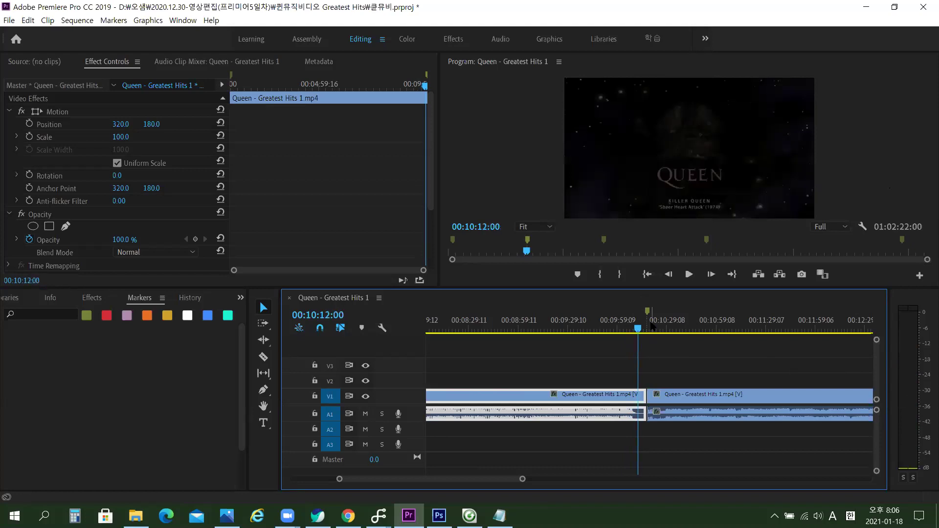
key("Left")
key("Left")
key("Left")
key("Left")
key("Left")
key("Left")
key("Left")
key("Left")
key("Left")
key("Left")
key("Left")
key("Left")
key("Left")
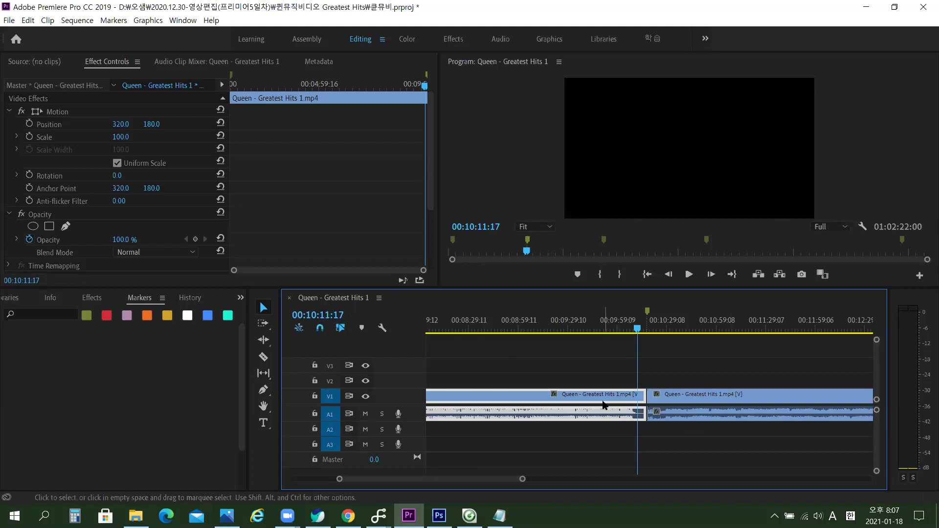
left_click(697, 357)
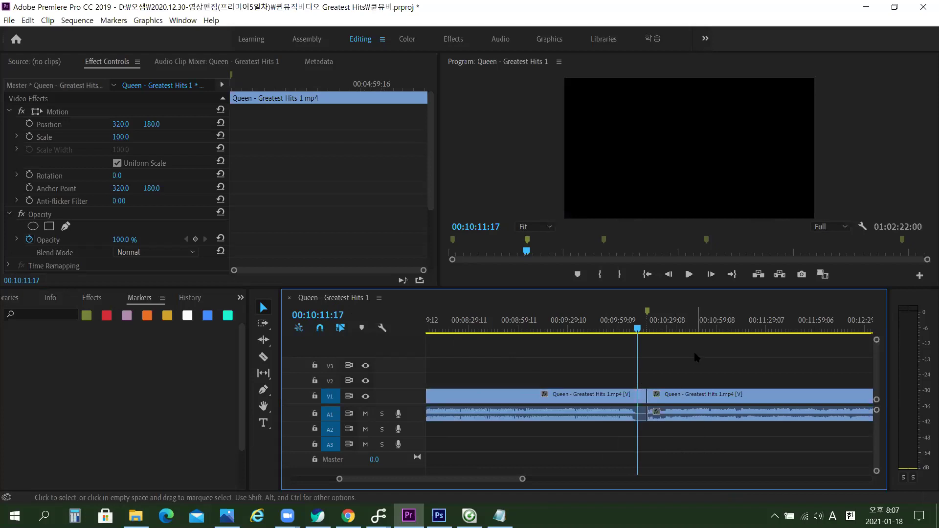
Delete the short Killer Queen title segment between 00:10:11:17 and 00:10:17:06, leaving the gap in place.
left_click(643, 404)
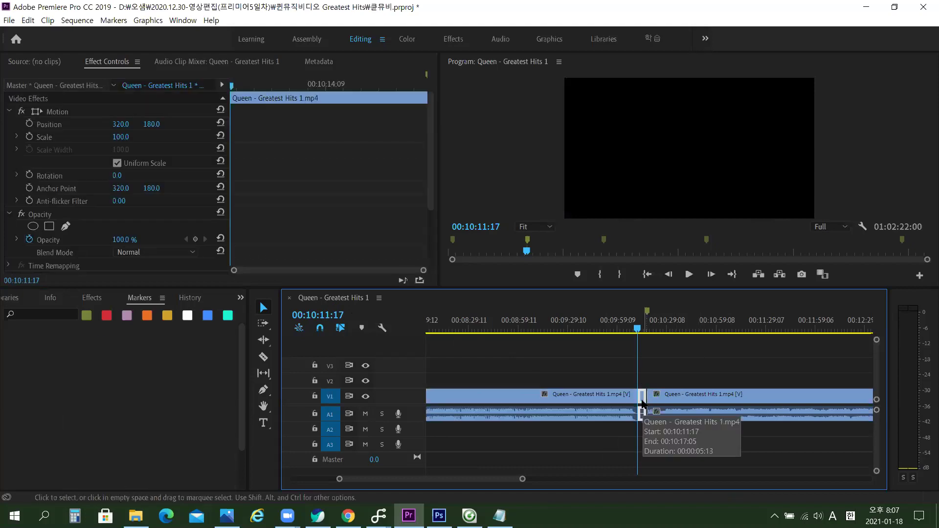
key("Delete")
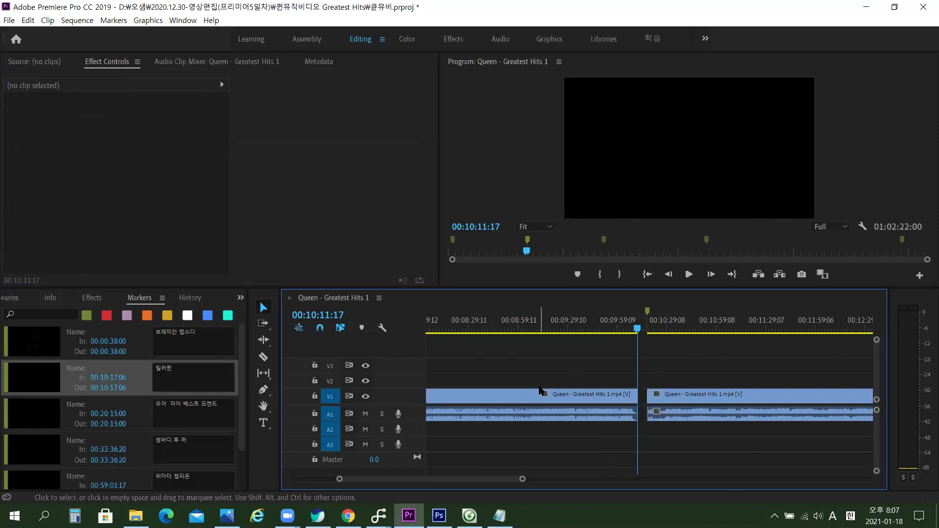
left_click(645, 397)
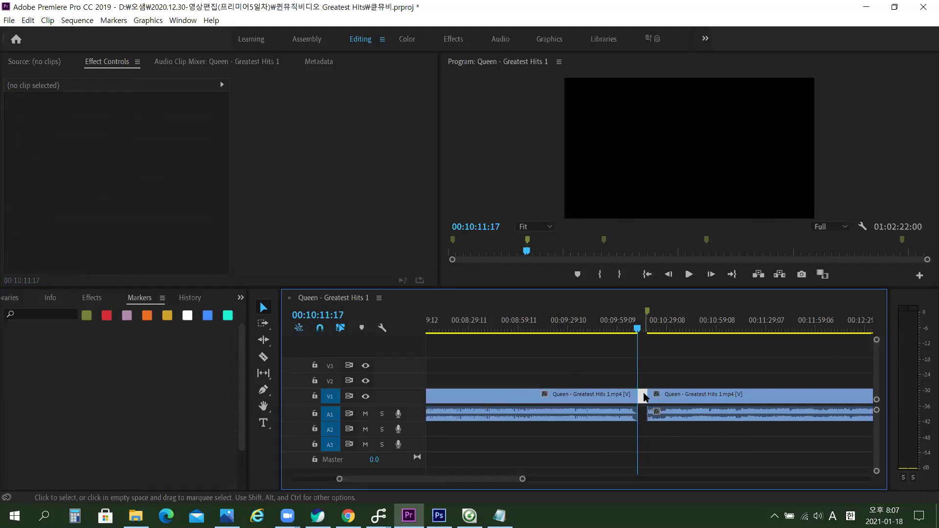
left_click(701, 360)
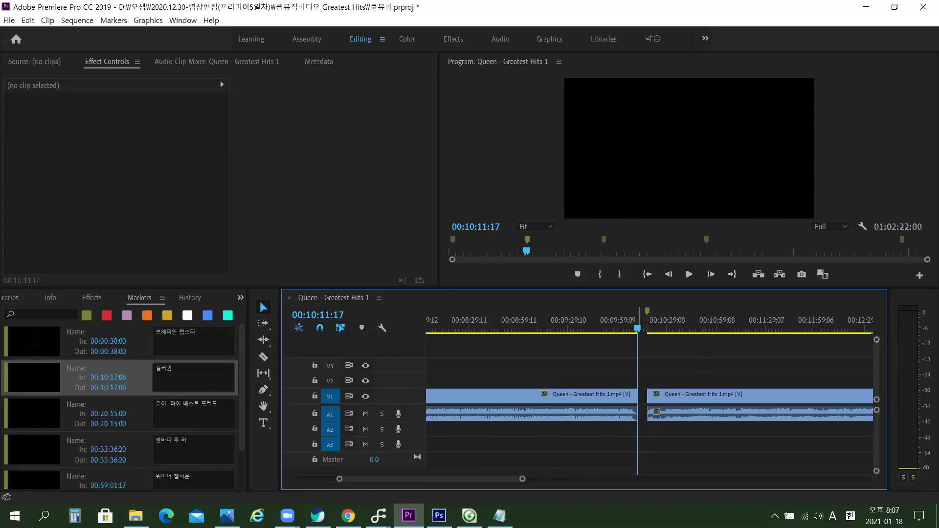
Go to the You're My Best Friend marker at 00:20:15:00 and split the clip there.
left_click(113, 414)
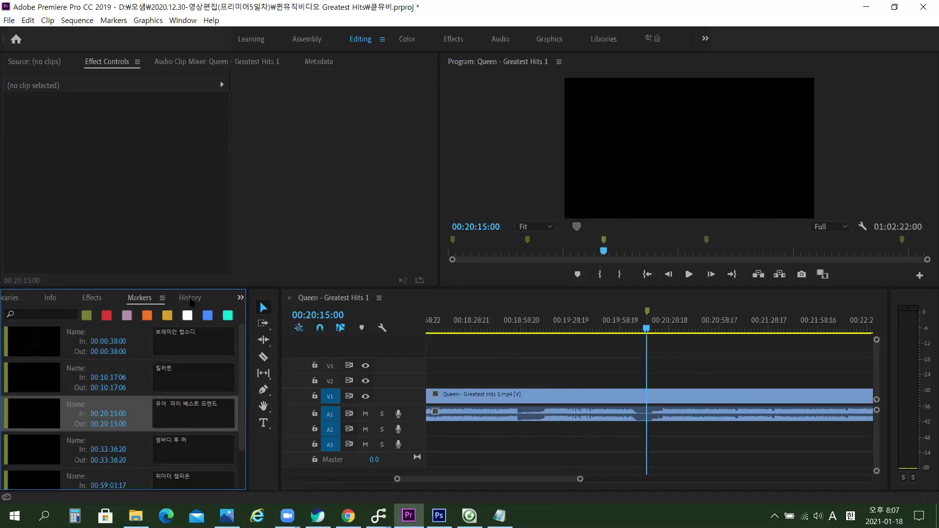
left_click(709, 408)
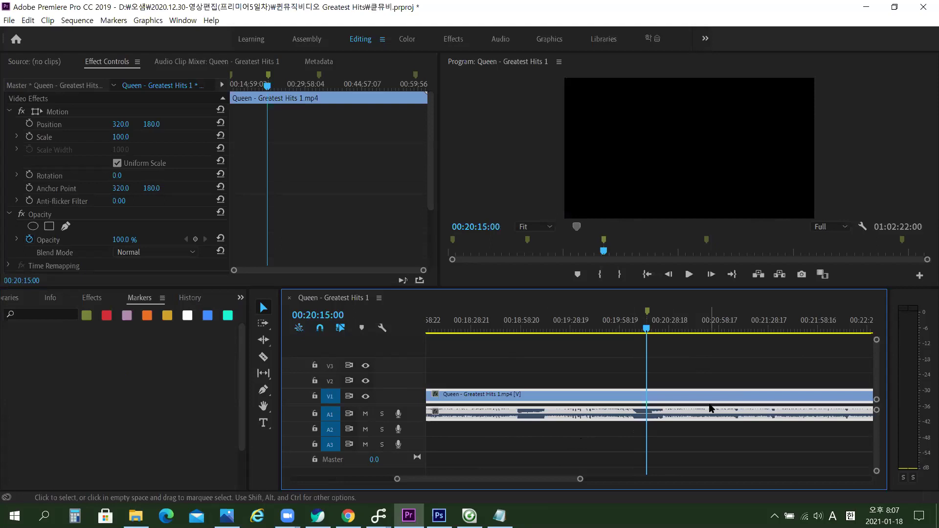
key("ctrl+k")
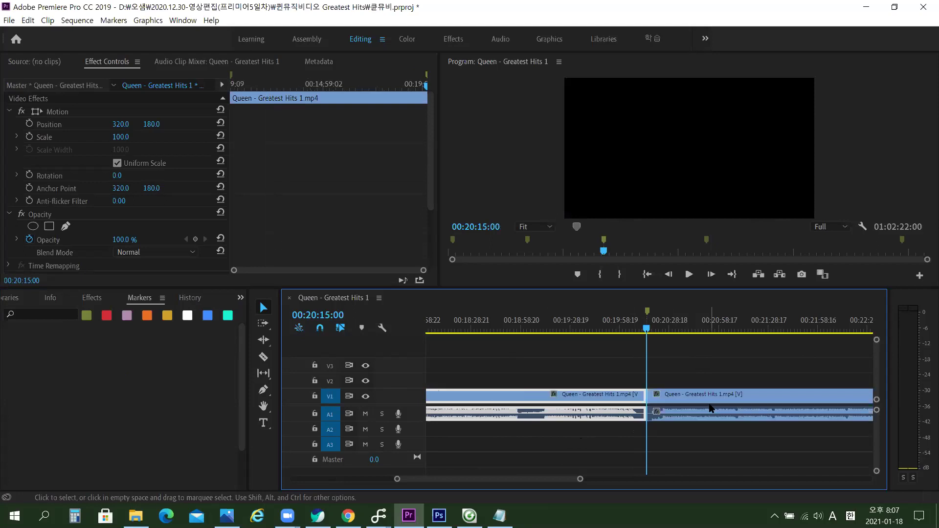
Find the black frame before the You're My Best Friend title by scrubbing and playing, and split the clip at 00:20:09:17.
left_click(645, 329)
left_click_drag(645, 329, 639, 329)
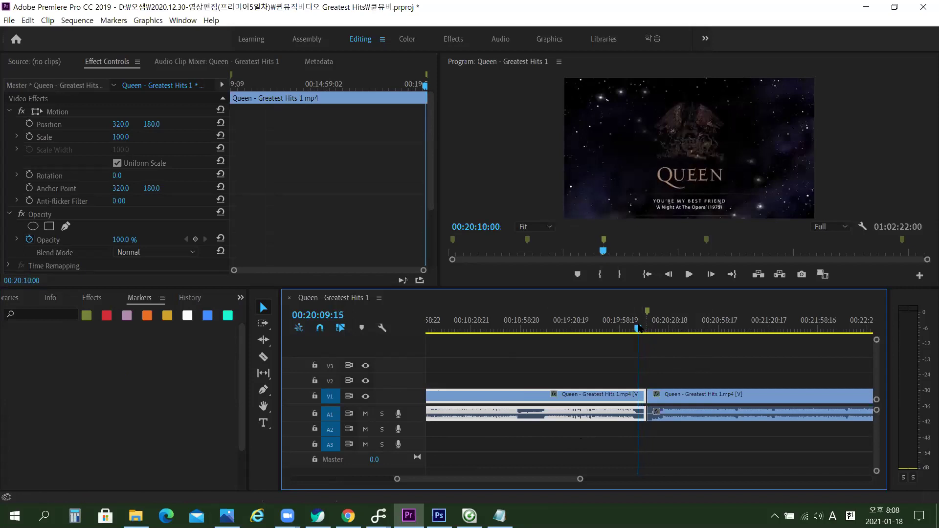
key("space")
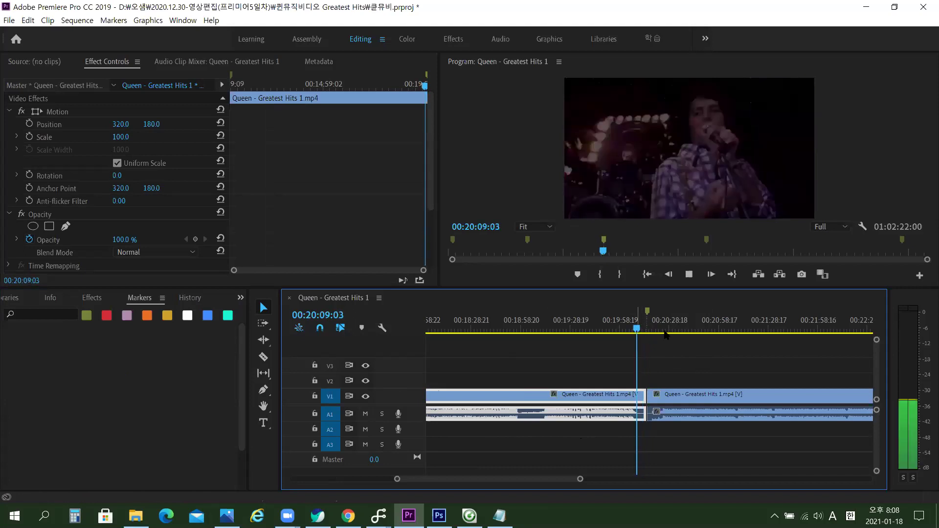
left_click_drag(639, 328, 638, 329)
key("space")
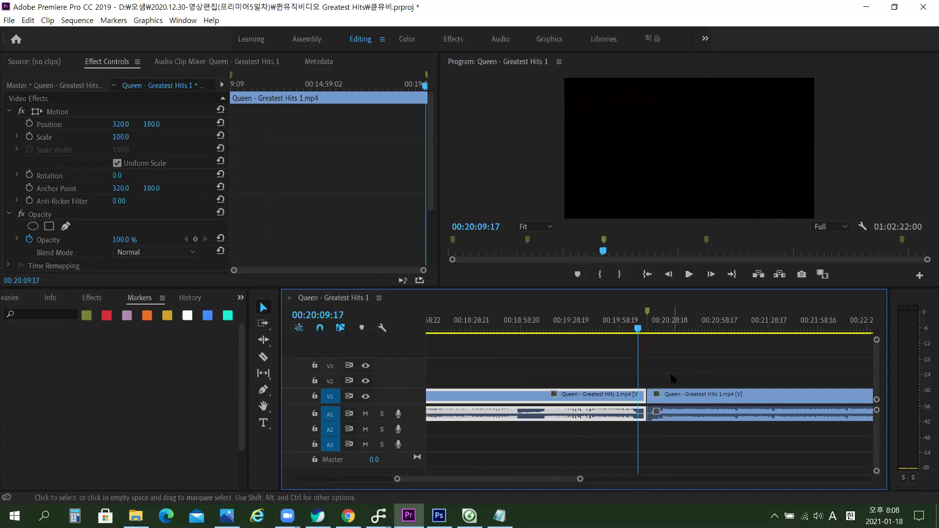
left_click(321, 328)
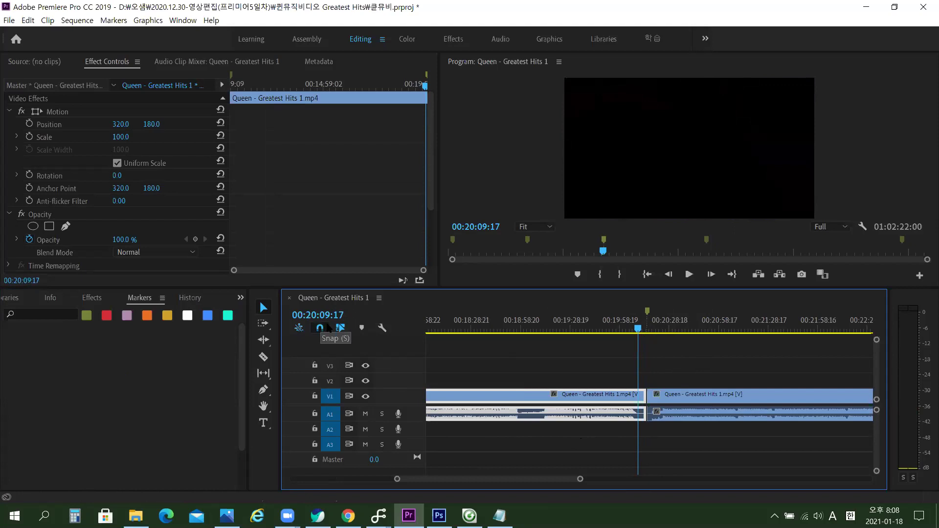
left_click(339, 326)
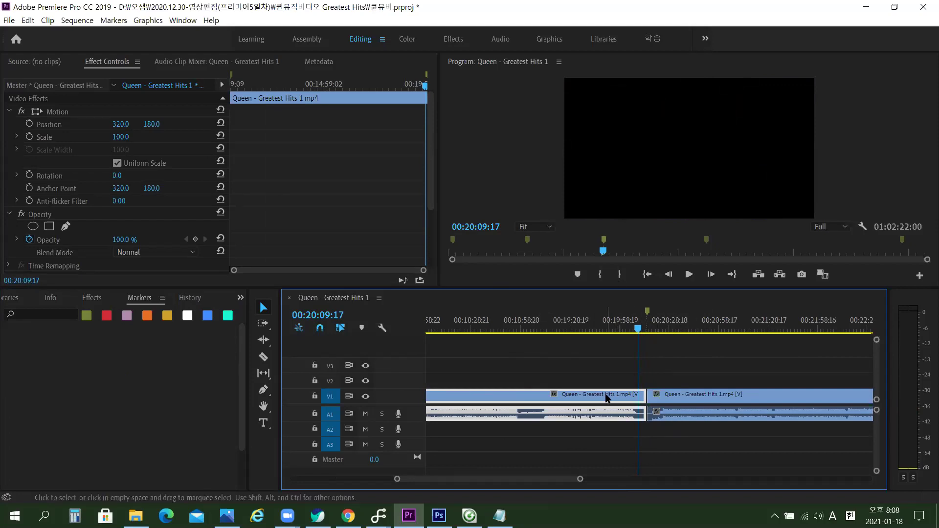
key("ctrl+alt+w")
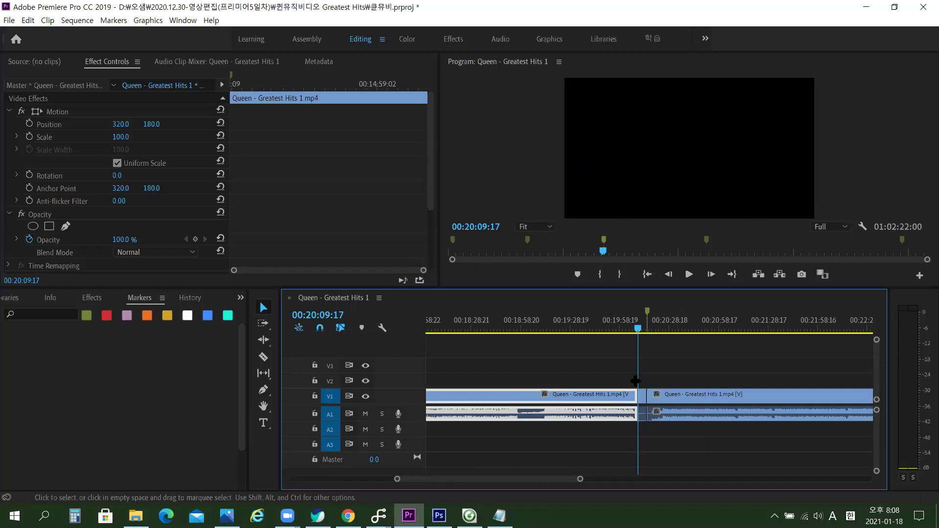
Delete the short title segment between 00:20:09:17 and 00:20:15:00, leaving the gap in place.
left_click(642, 398)
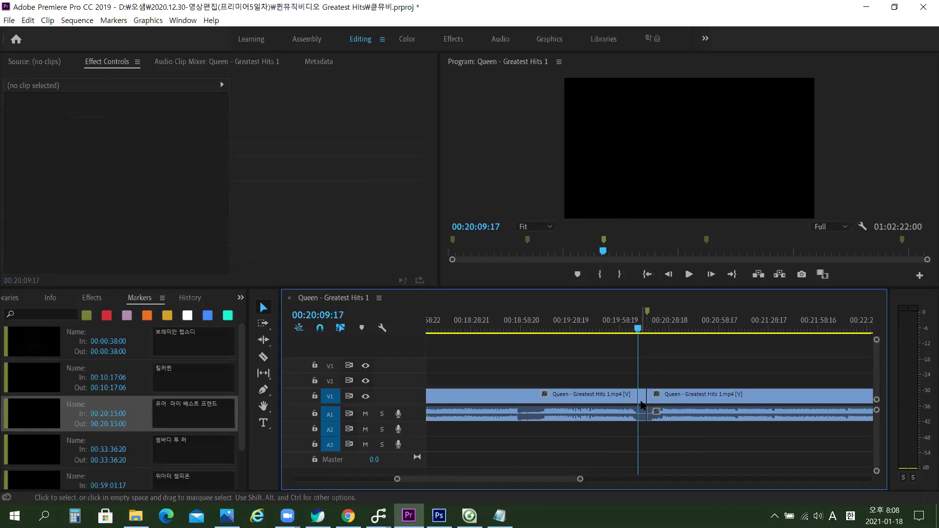
left_click(654, 402)
key("Delete")
Go to the Somebody to Love marker at 00:33:36:20 and split the clip there.
scroll(242, 460, "down", 1)
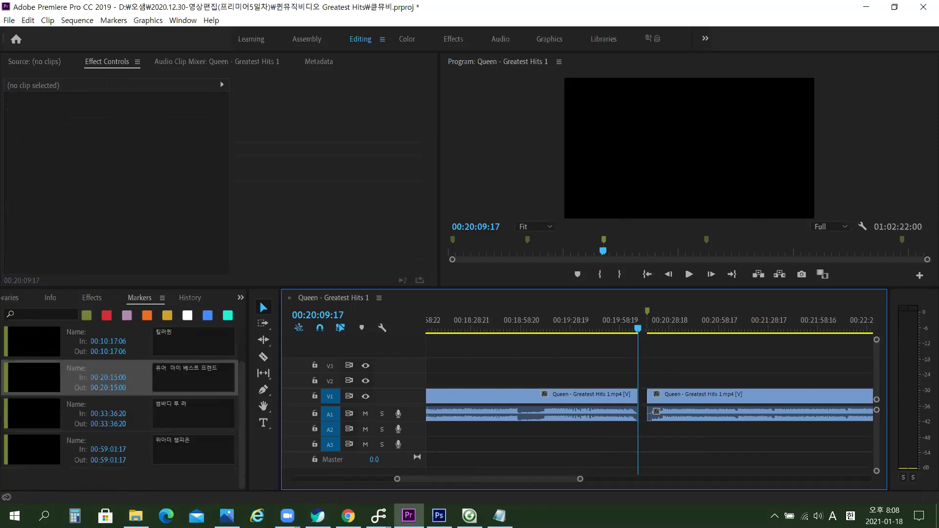
left_click(122, 413)
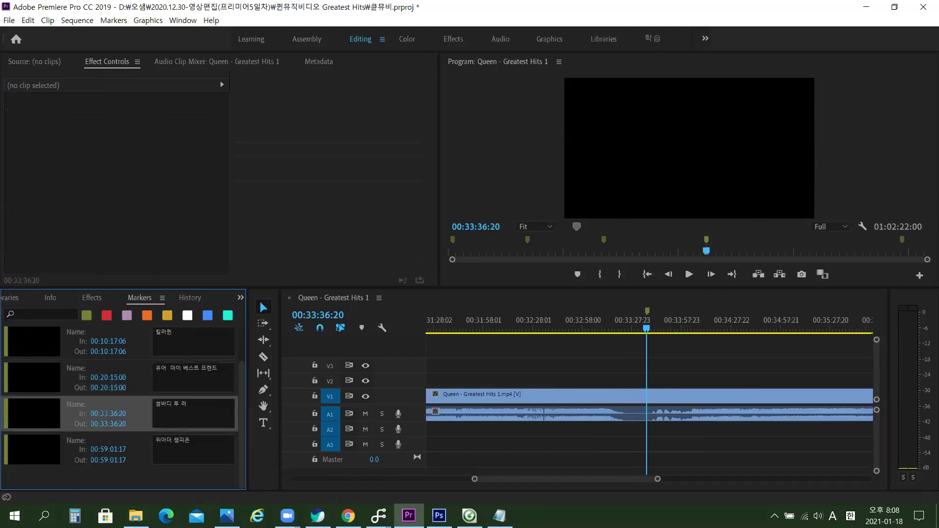
left_click(686, 413)
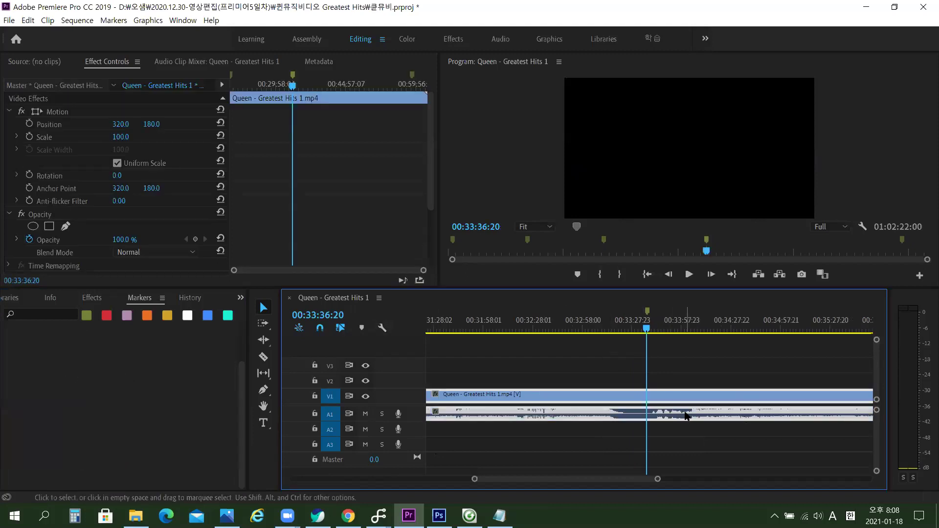
left_click(644, 331)
key("ctrl+k")
Split the clip at 00:33:30:08 and delete the short title segment up to the Somebody to Love marker, leaving the gap in place.
left_click_drag(644, 331, 635, 331)
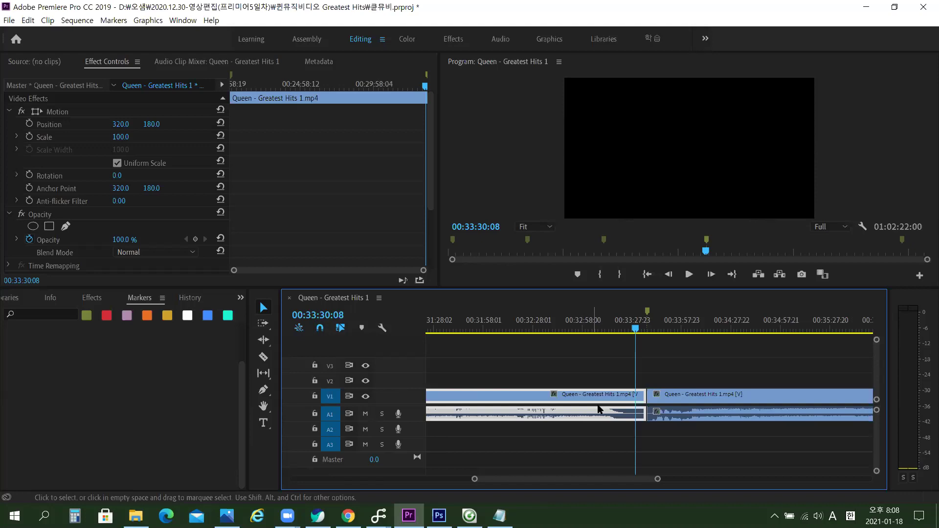
left_click(643, 401)
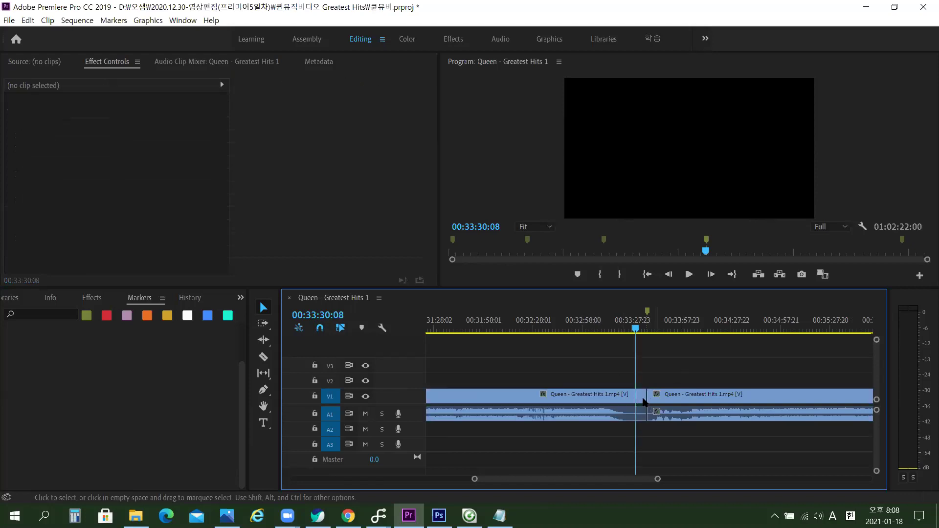
left_click(643, 398)
left_click_drag(646, 396, 636, 396)
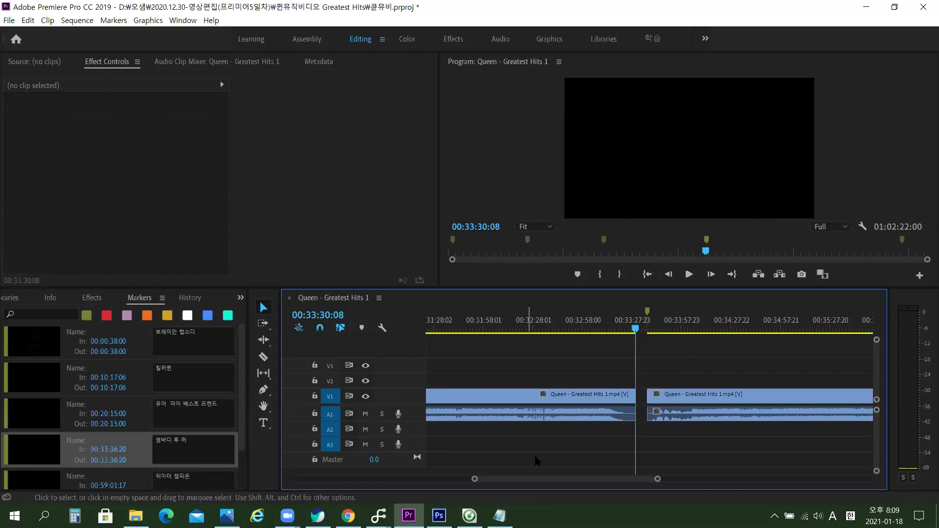
Go to the We Are the Champions marker at 00:59:01:17 and split the clip there.
left_click(98, 479)
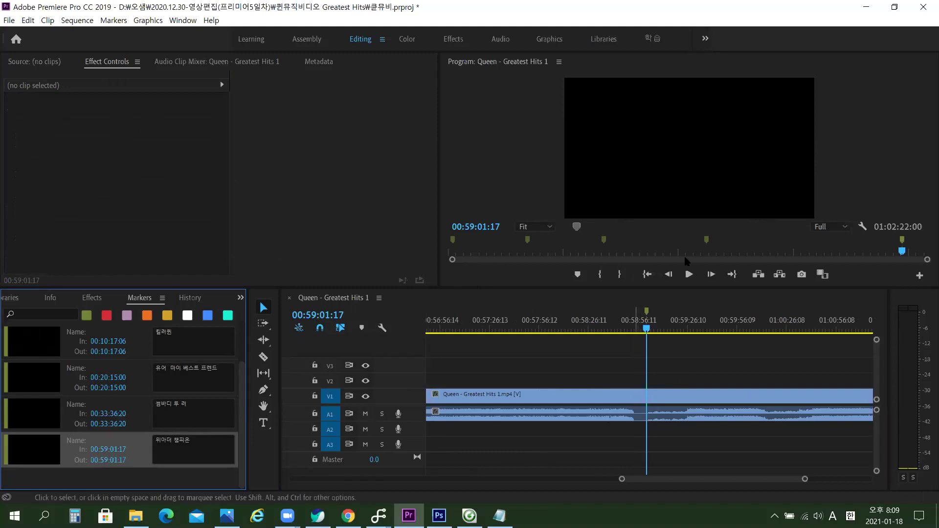
left_click(699, 411)
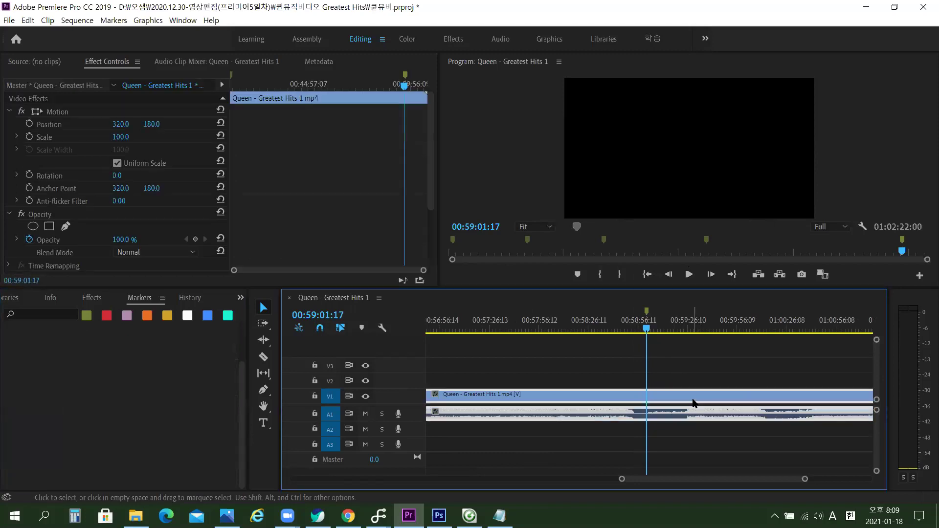
key("ctrl+k")
Split the clip at 00:58:55:23 and delete the title segment up to the We Are the Champions marker, leaving the gap in place.
left_click_drag(647, 329, 639, 330)
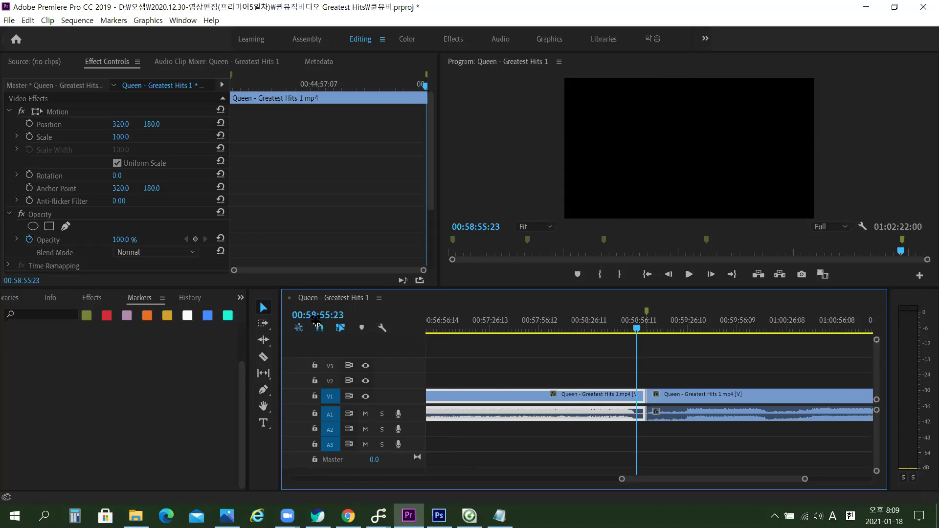
left_click(319, 326)
key("ctrl+alt+w")
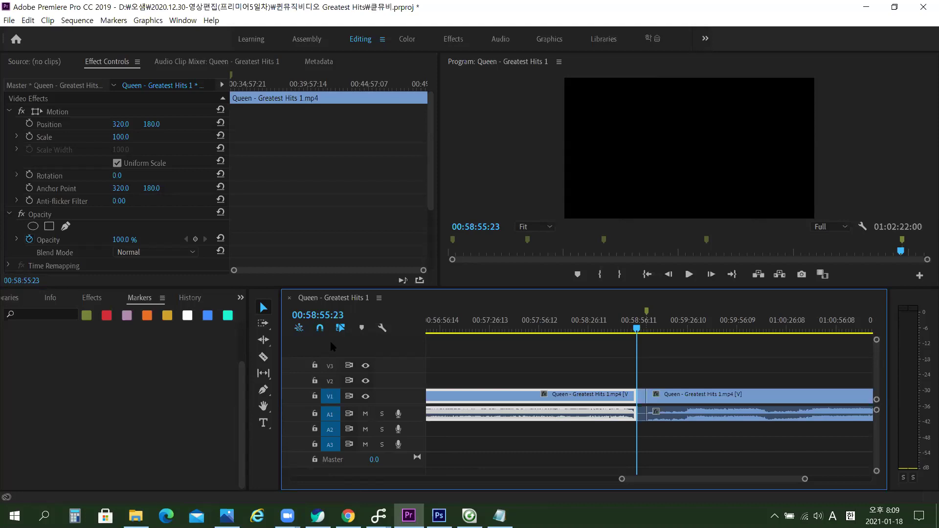
left_click(713, 342)
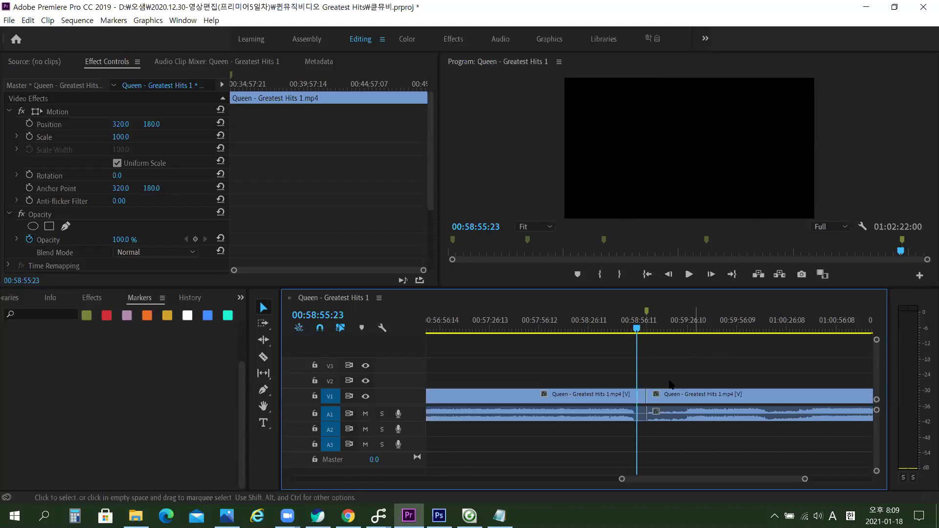
left_click(643, 404)
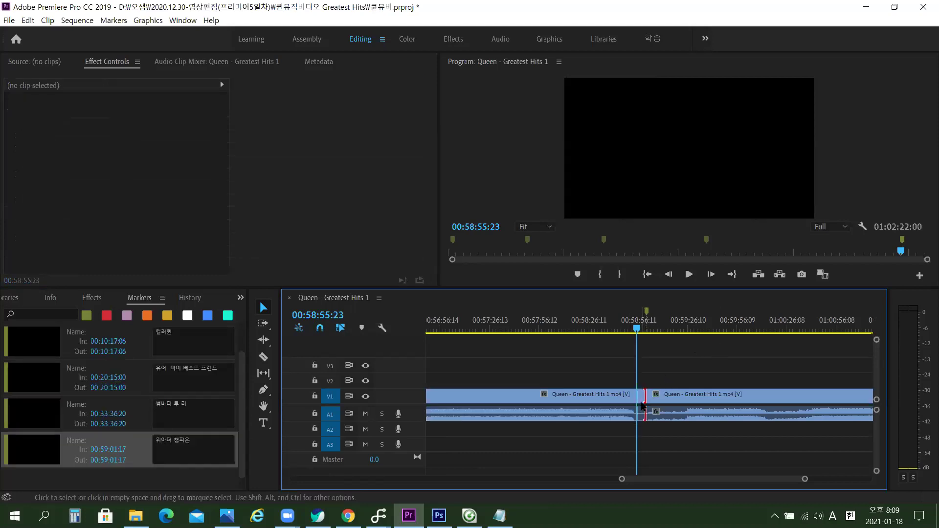
left_click(643, 398)
left_click(642, 396)
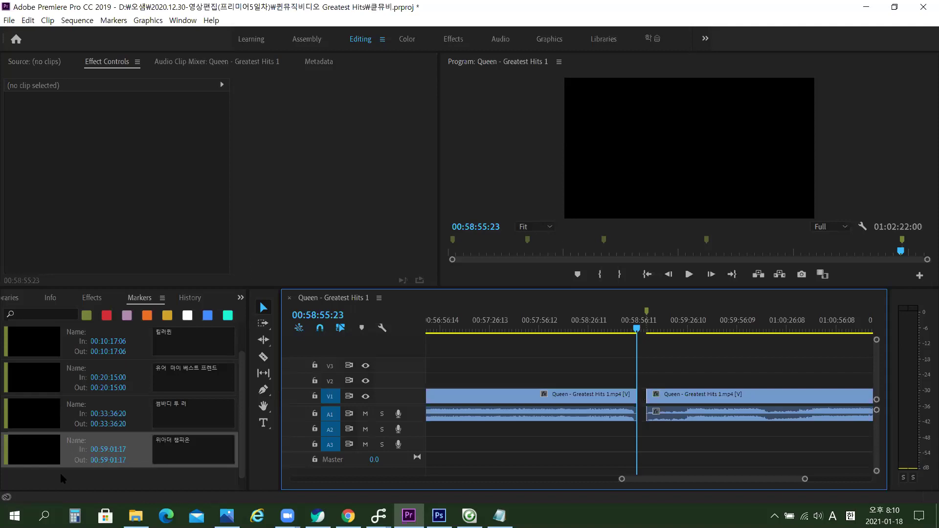
Delete the opening segment before the Bohemian Rhapsody marker at 00:00:38:00, leaving the gap in place.
scroll(54, 363, "up", 1)
left_click(78, 343)
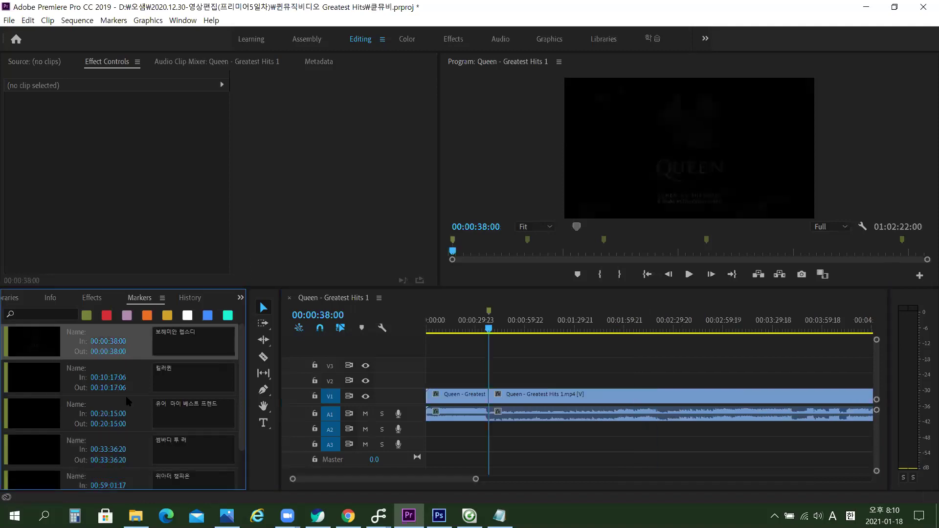
left_click_drag(494, 328, 439, 328)
left_click(466, 393)
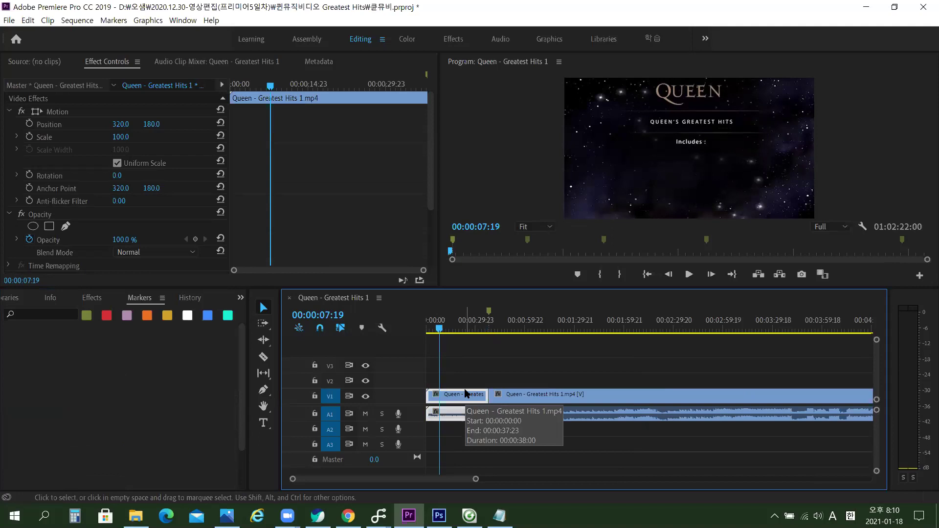
left_click(506, 363)
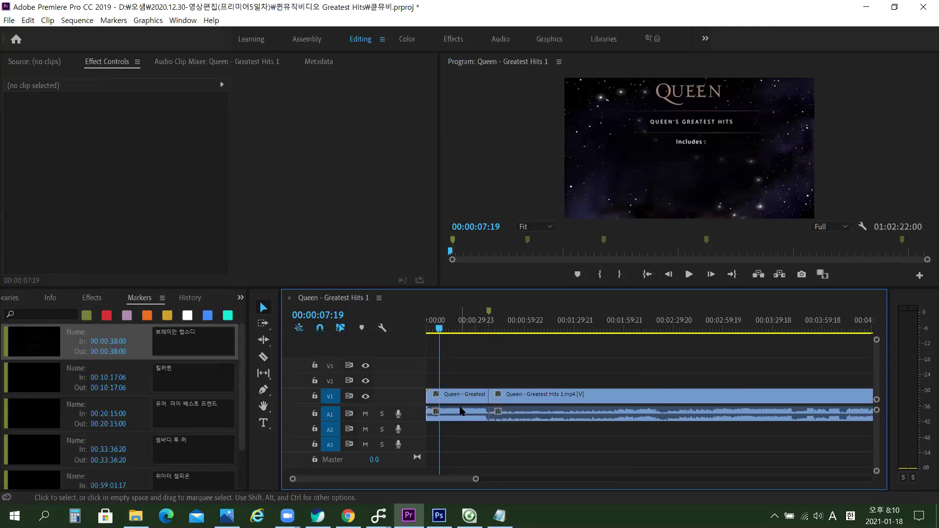
left_click(468, 400)
key("Delete")
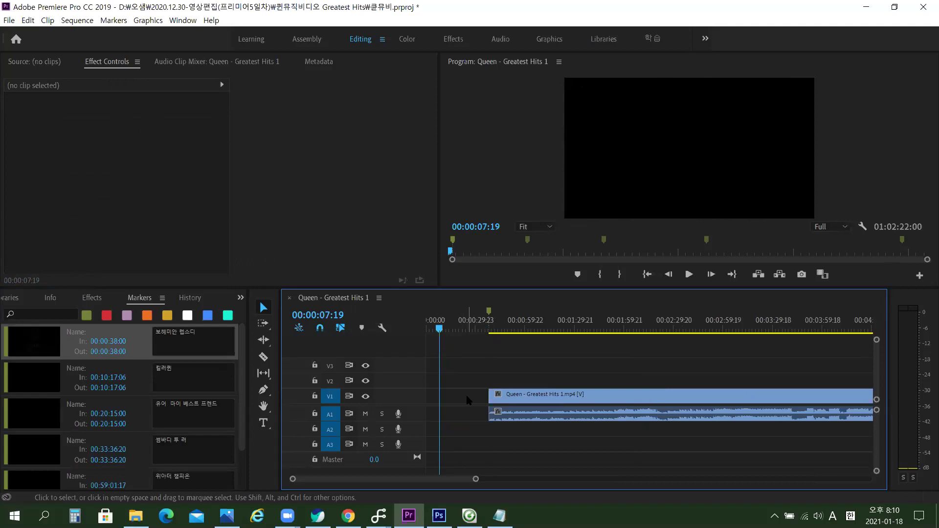
Preview the empty opening of the sequence and return the playhead to 00:00:00:00.
key("Home")
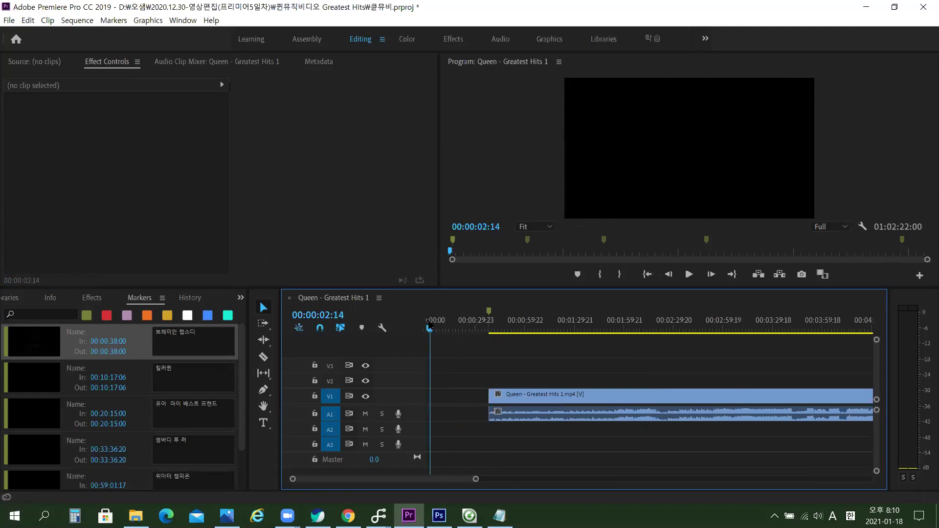
key("space")
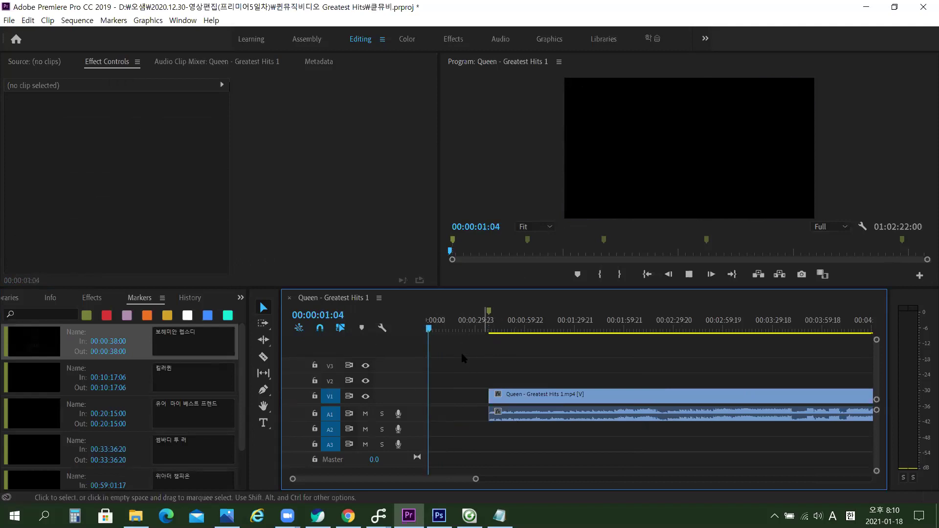
key("space")
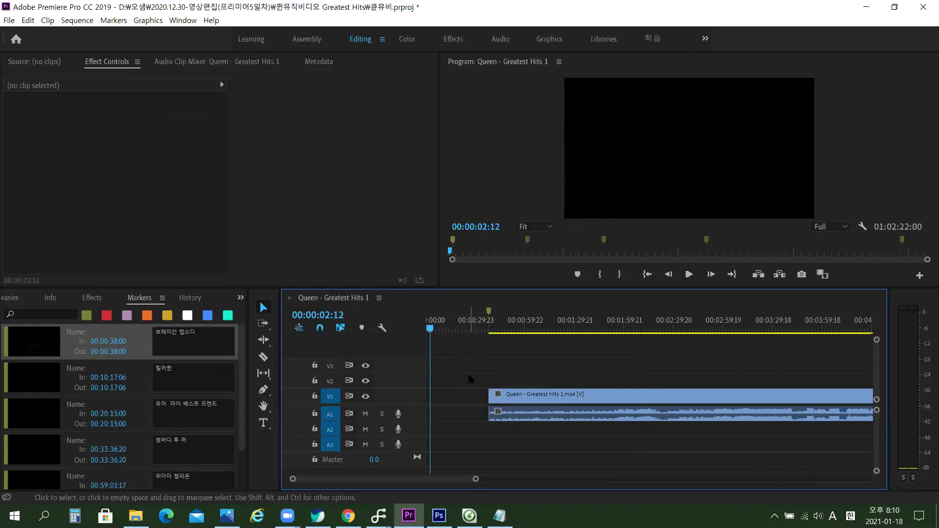
key("equal")
key("equal")
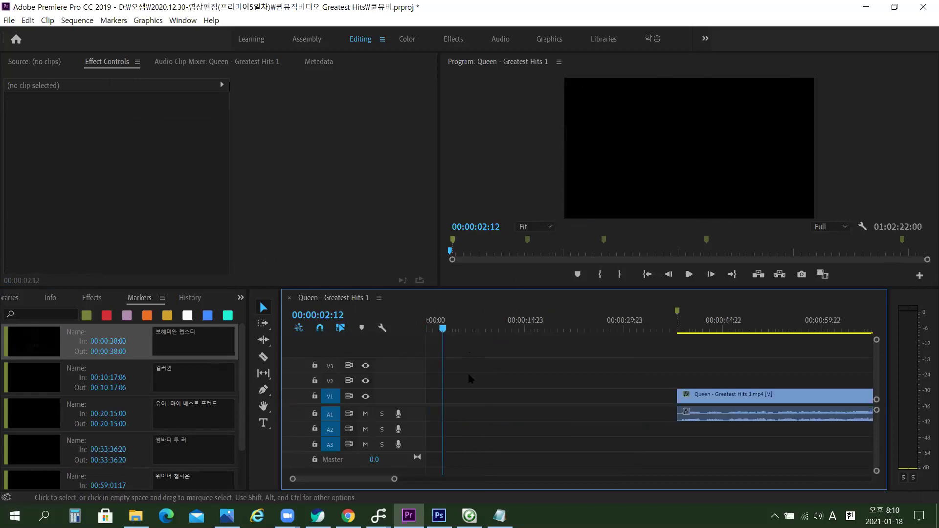
key("equal")
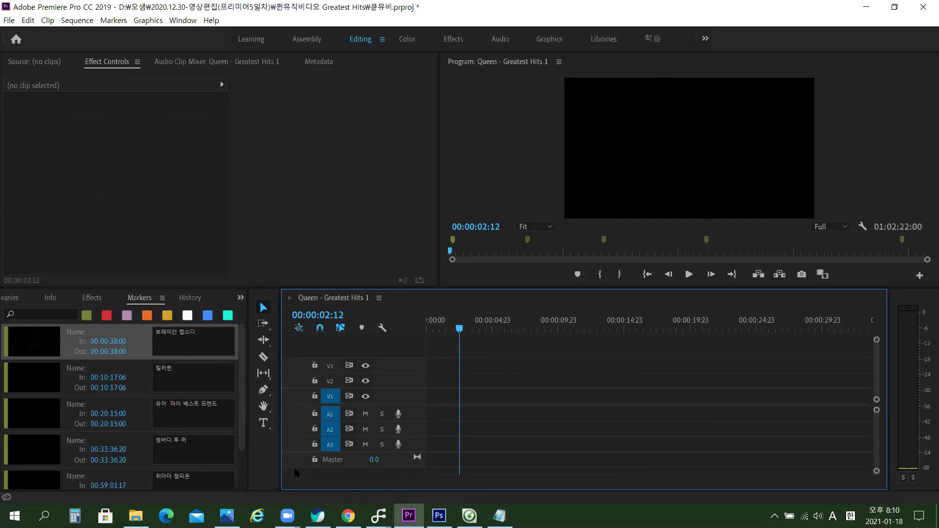
key("Home")
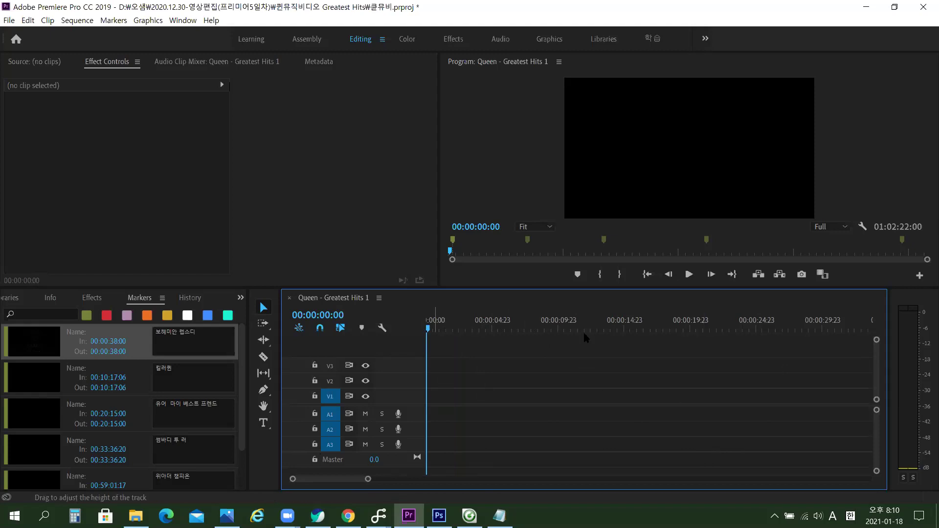
key("ctrl+s")
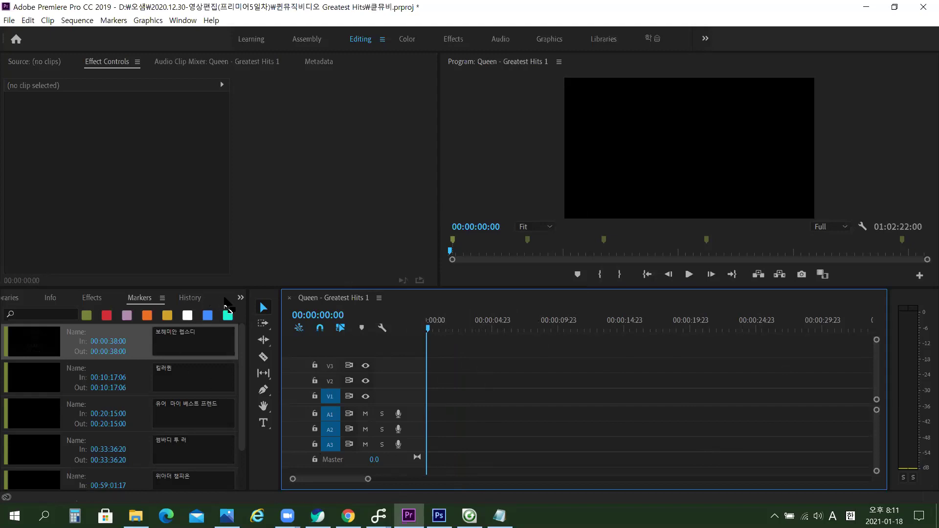
Create a 640 × 360 color matte at 23.976 fps in the project, coloured white (FFFFFF).
left_click(242, 298)
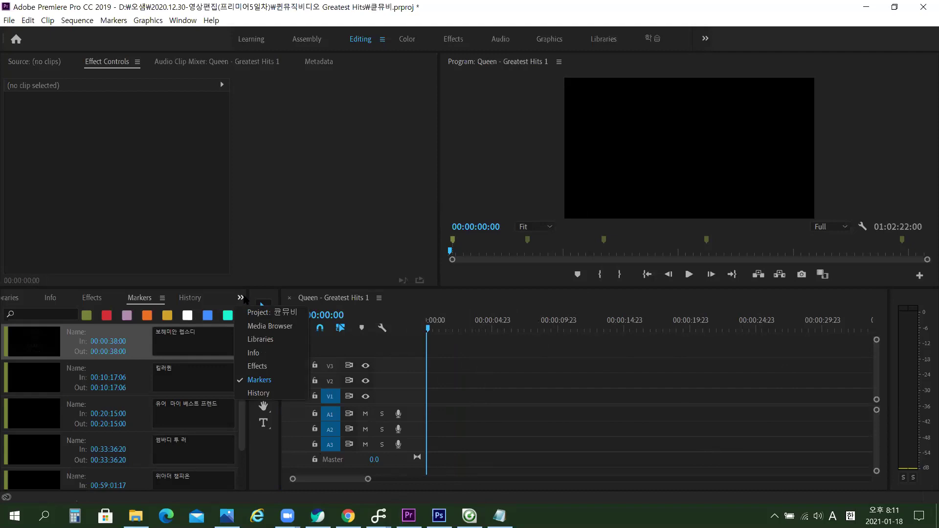
left_click(266, 312)
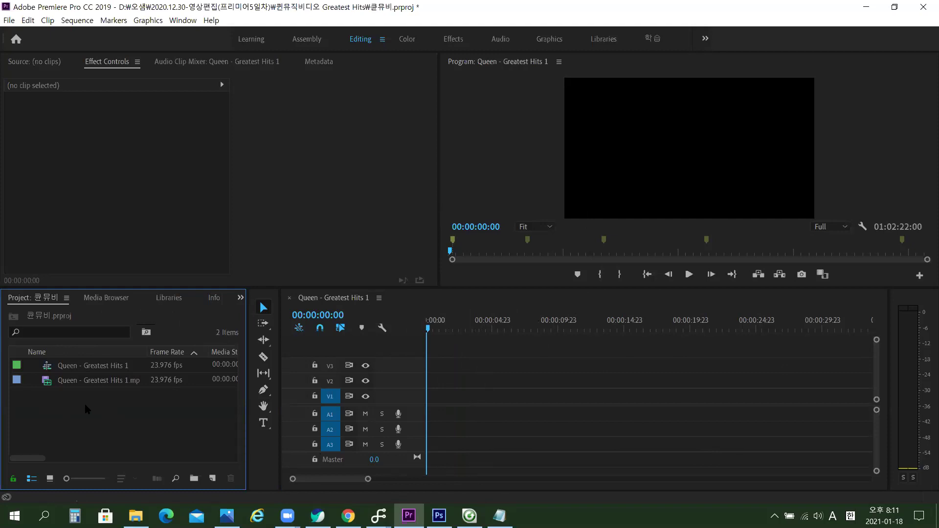
left_click(213, 479)
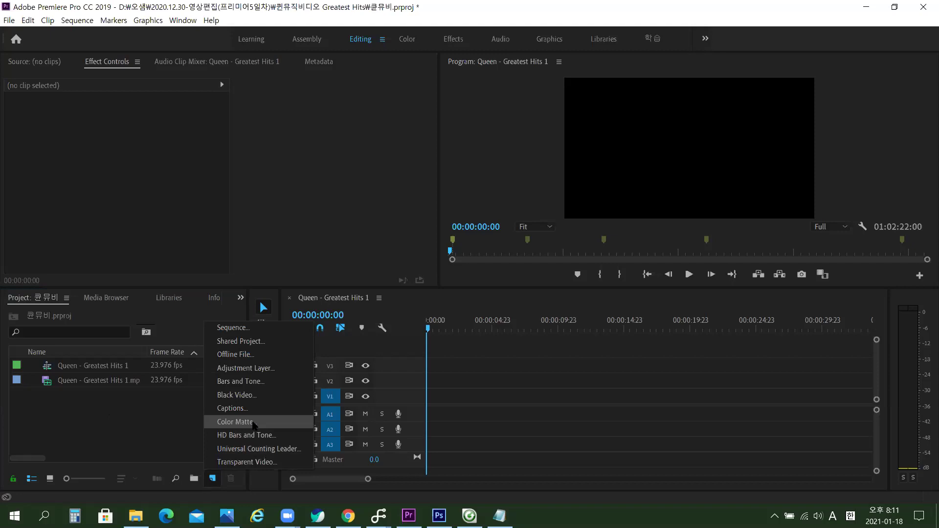
left_click(235, 422)
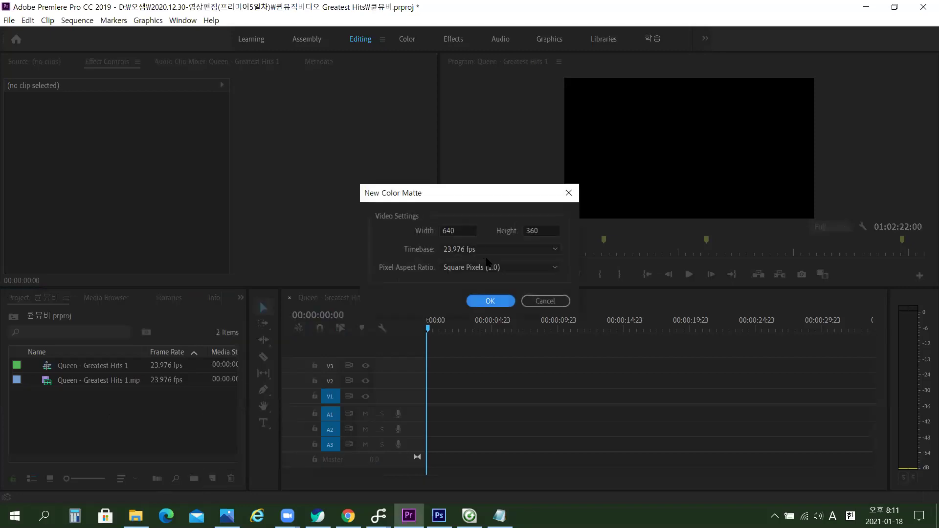
left_click(494, 302)
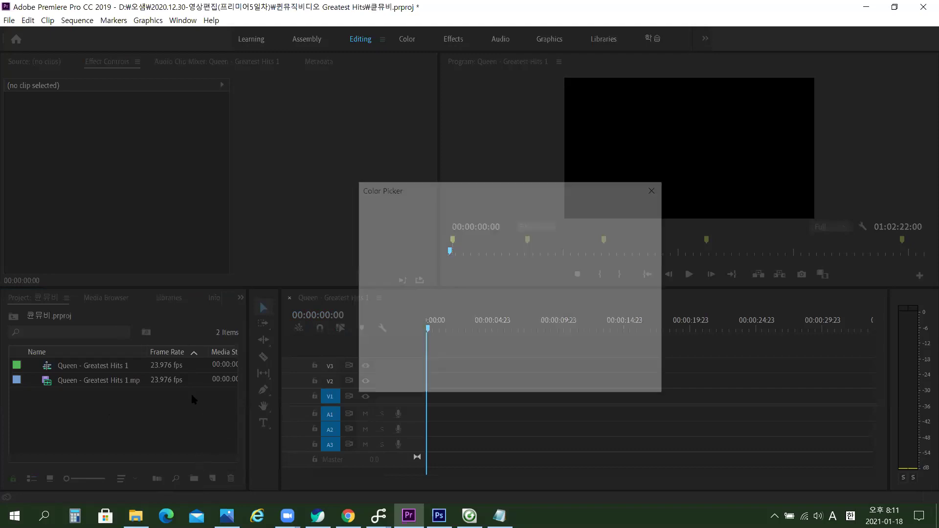
mouse_move(472, 258)
left_mouse_down()
mouse_move(418, 319)
mouse_move(228, 458)
left_mouse_up()
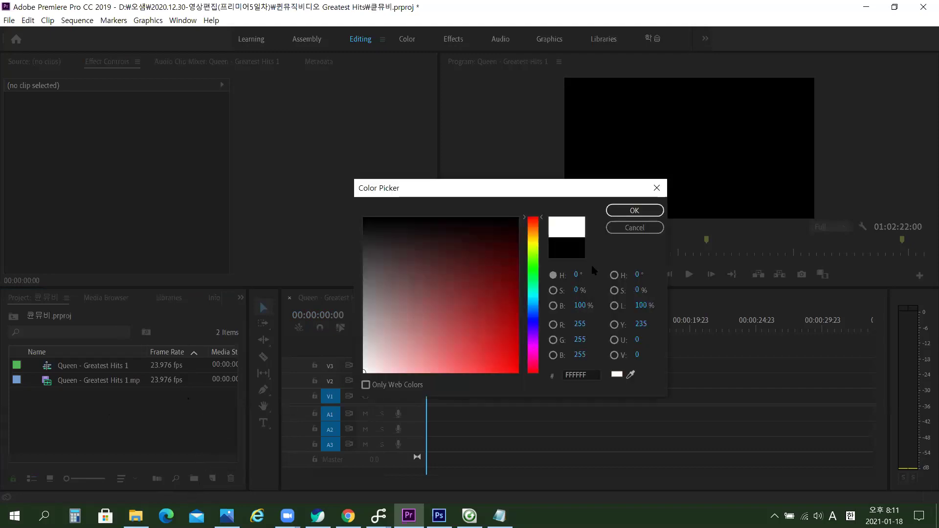
left_click(629, 212)
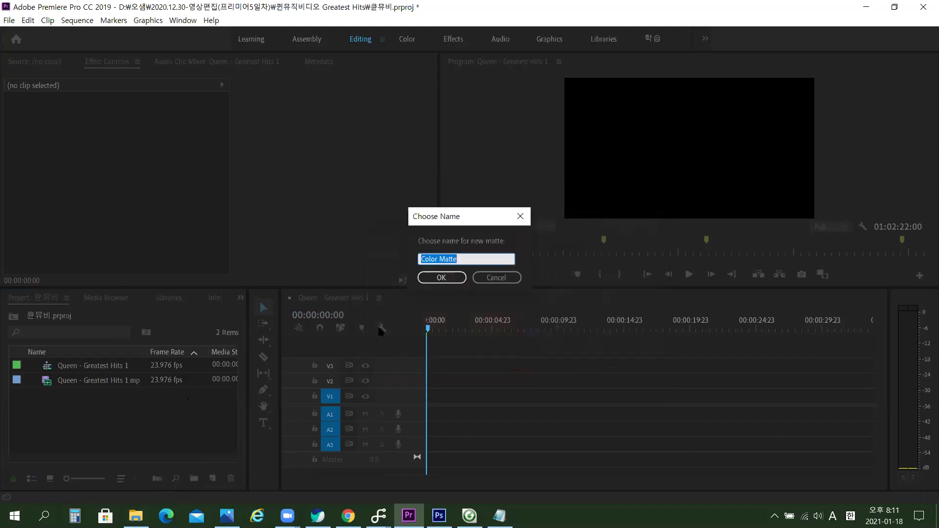
Name the new white matte 흰색배경 and finish creating it.
type("gmlstor")
key("BackSpace")
key("BackSpace")
key("BackSpace")
key("BackSpace")
key("BackSpace")
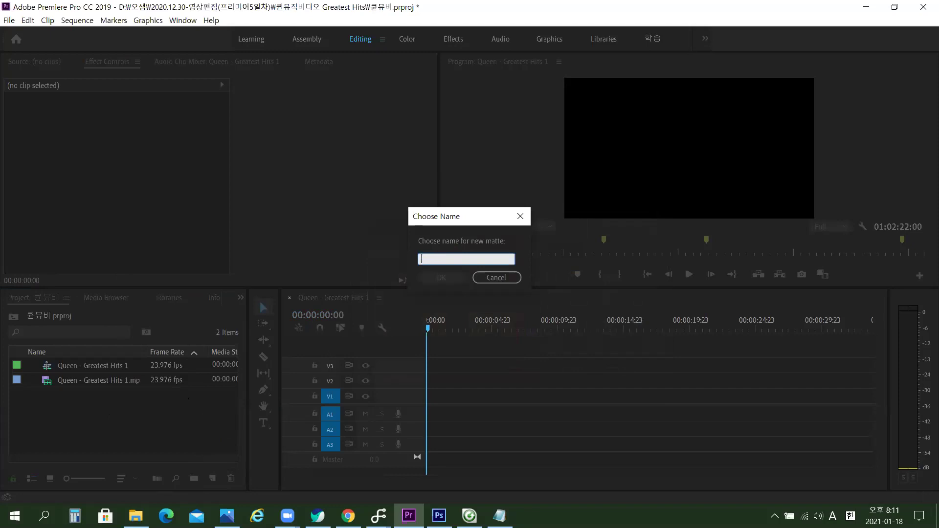
key("Hangul")
type("ㅎ")
type("흰색바")
type("배경")
left_click(447, 275)
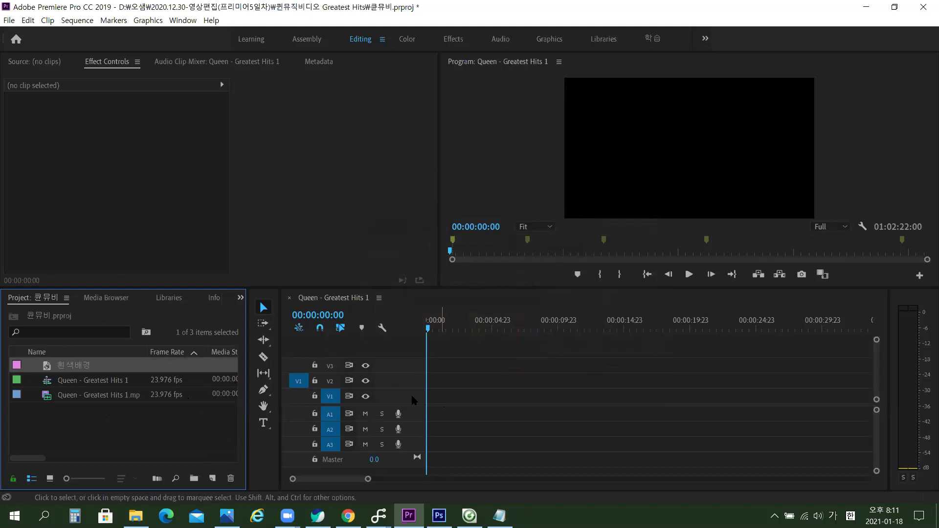
Patch the video source to track V1 and place the 흰색배경 matte there at the start of the sequence.
left_click_drag(299, 381, 297, 397)
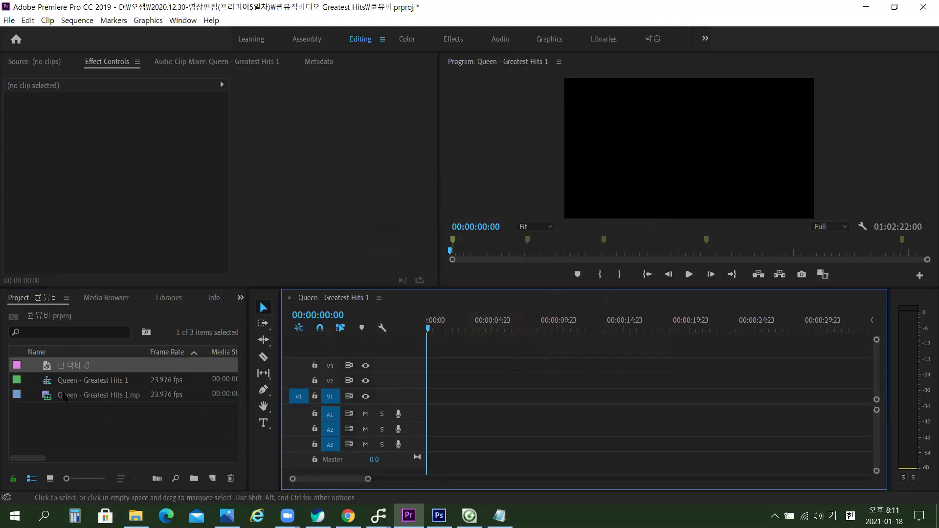
left_click_drag(64, 366, 430, 397)
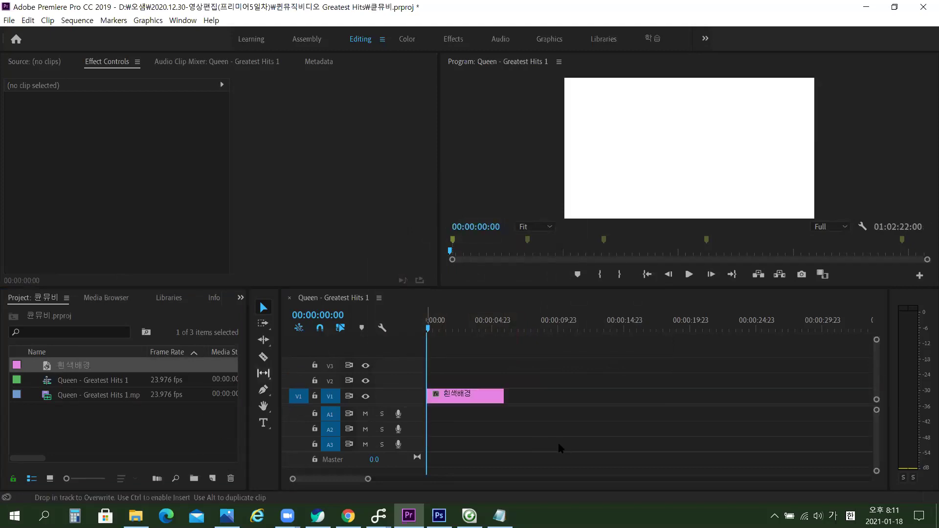
Extend the 흰색배경 matte clip on track V1 to about 21 seconds.
left_click(478, 400)
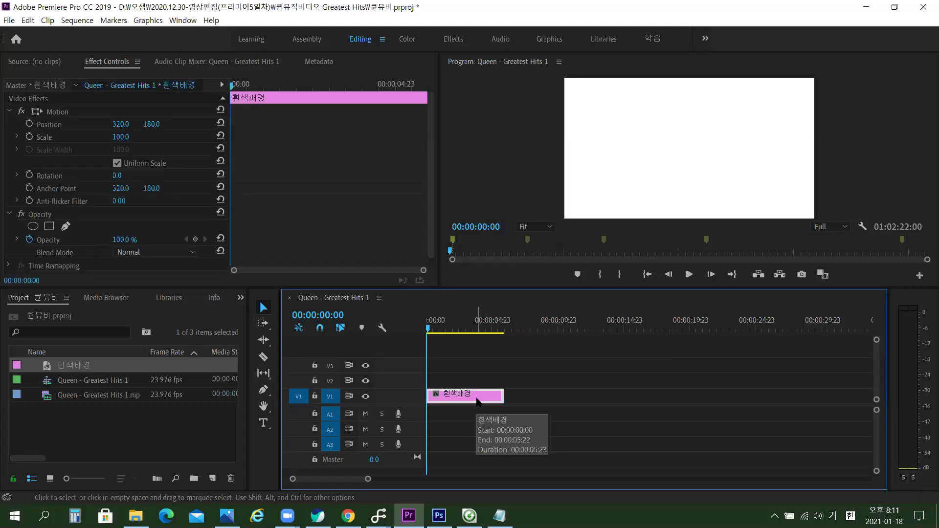
left_click_drag(503, 395, 704, 397)
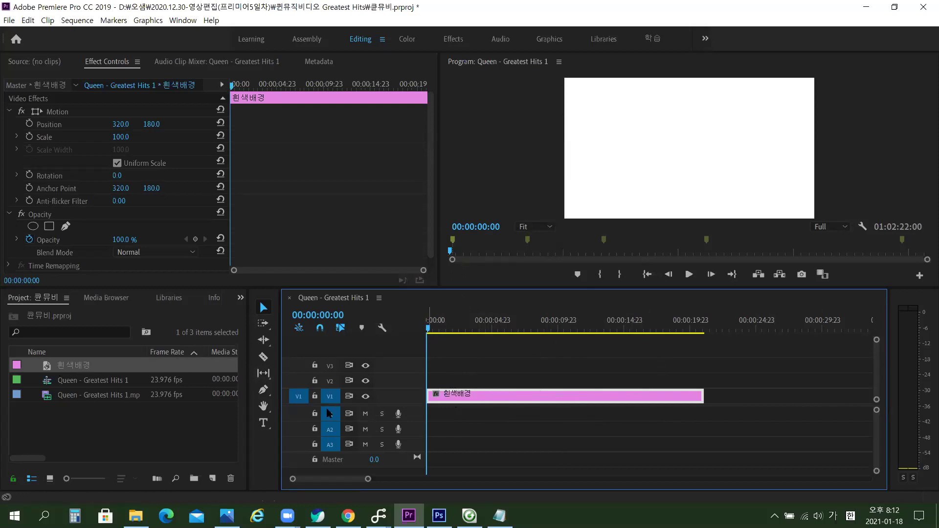
left_click(184, 423)
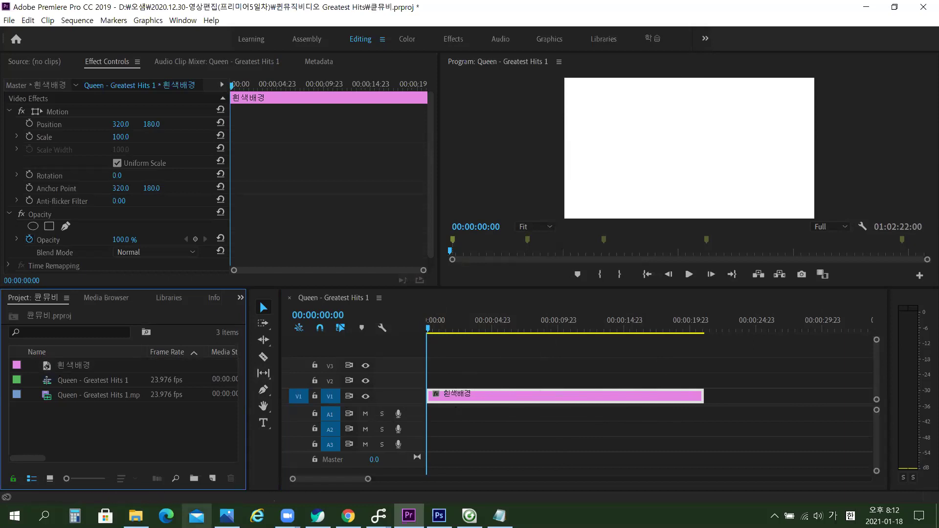
Switch to File Explorer and examine the Queen pictures in the 퀸사진변경 folder, including the Queen crest logo.
left_click(136, 516)
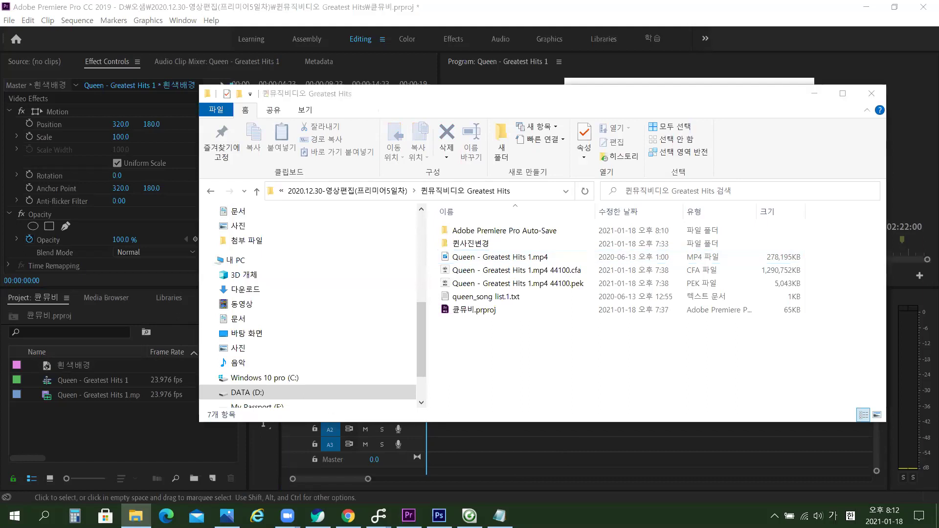
double_click(488, 248)
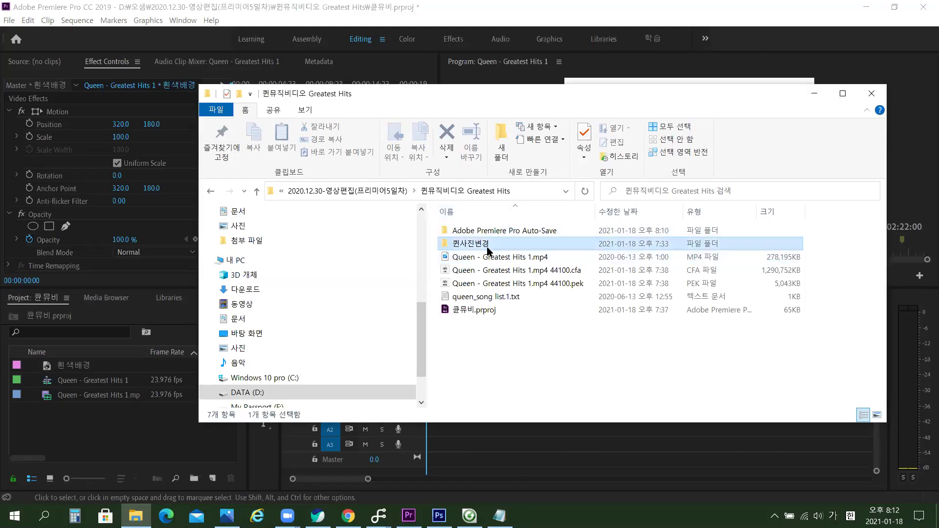
left_click(694, 252)
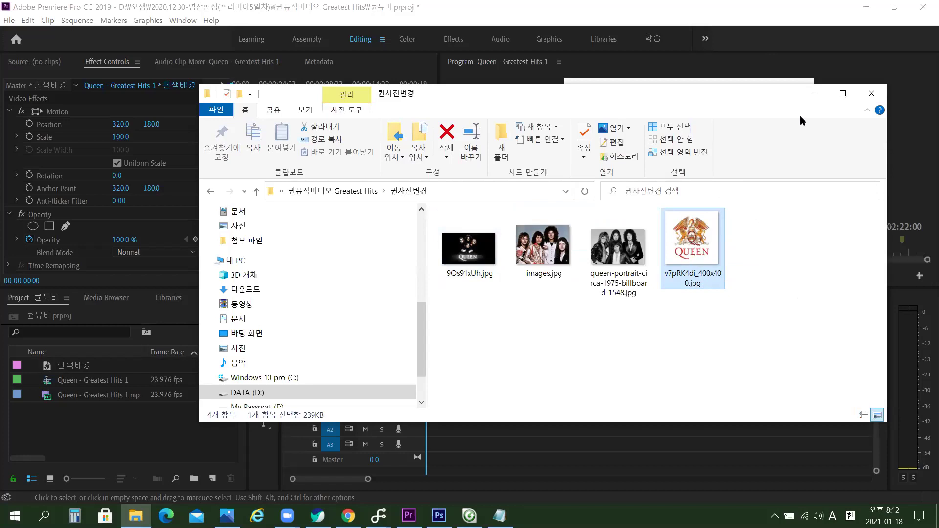
left_click(815, 94)
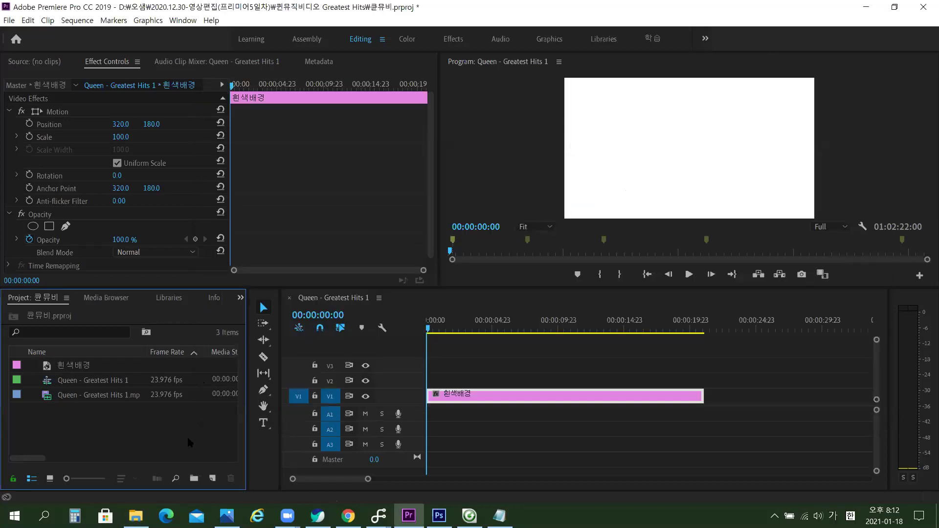
Import v7pRK4di_400x400.jpg from the 퀸사진변경 folder into the project.
double_click(187, 434)
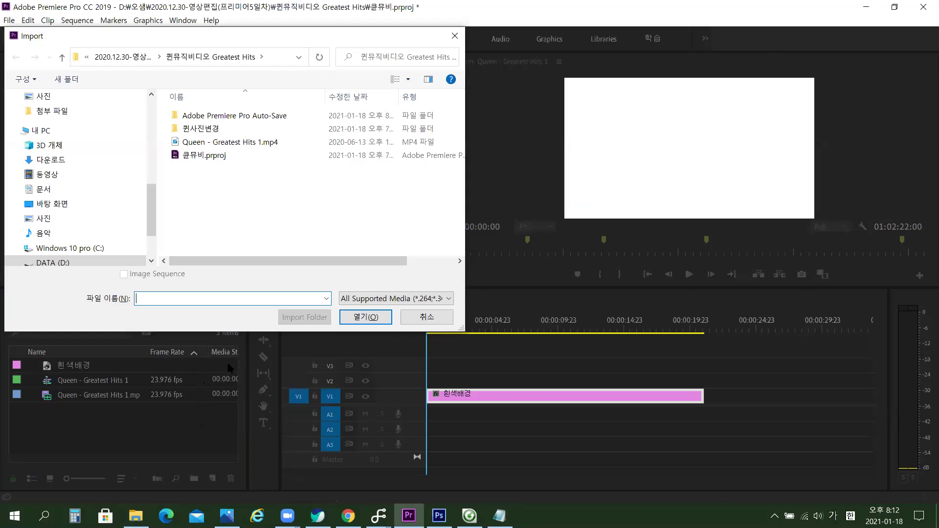
double_click(215, 131)
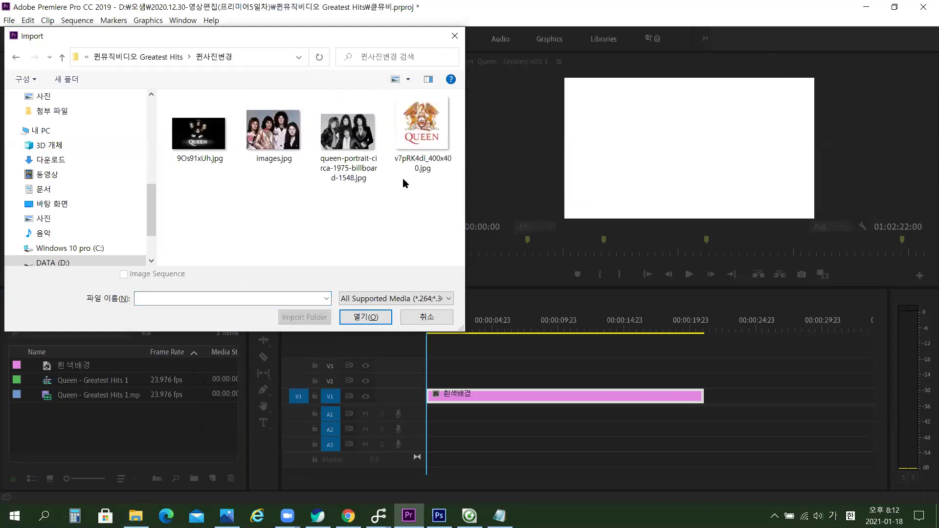
left_click(402, 125)
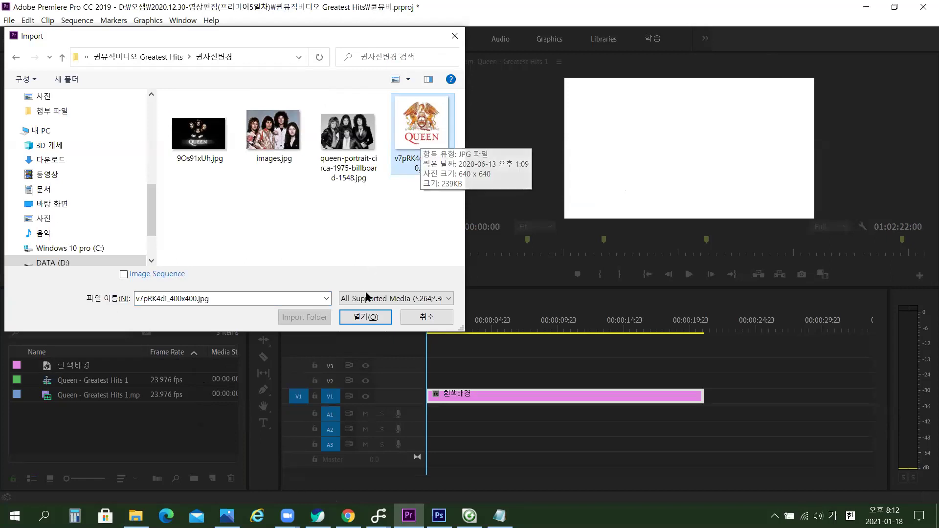
left_click(368, 317)
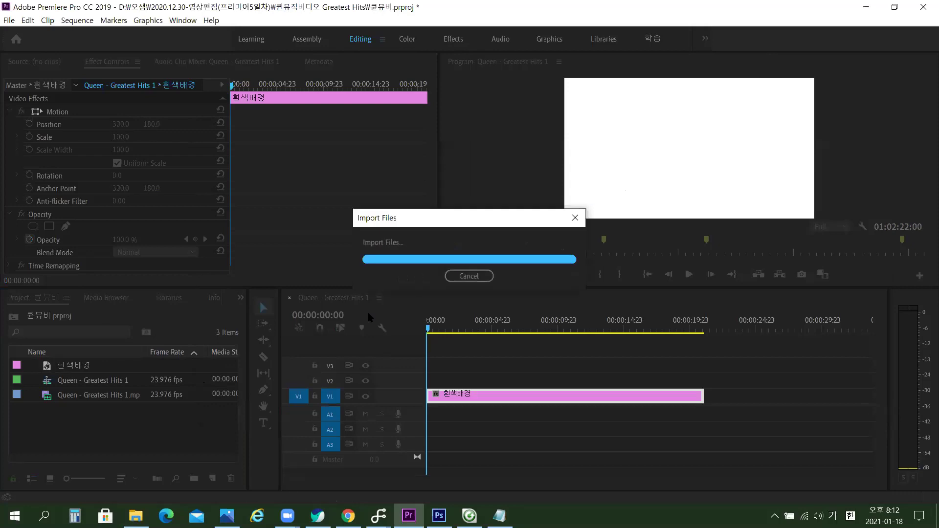
Target track V2 and place v7pRK4di_400x400.jpg there at the start of the sequence, above the white matte.
left_click(84, 438)
left_click(96, 394)
left_click(98, 382)
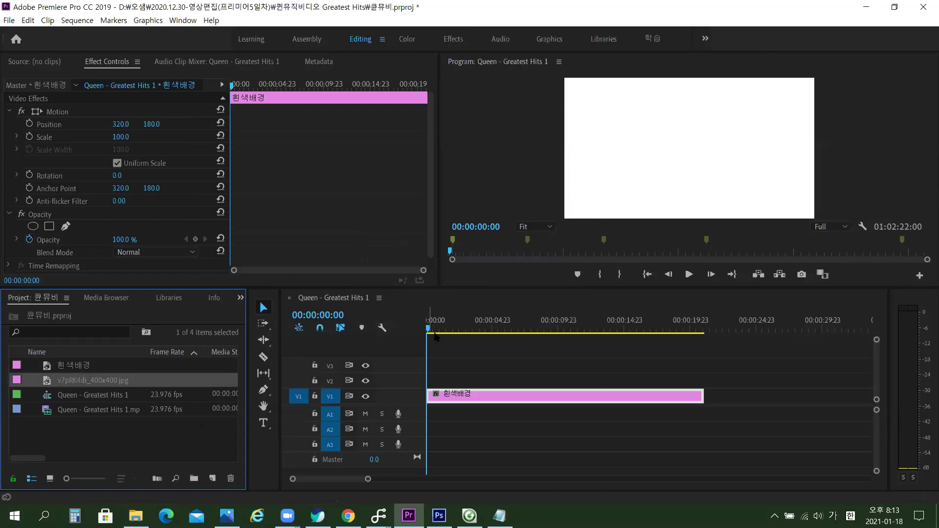
left_click(327, 448)
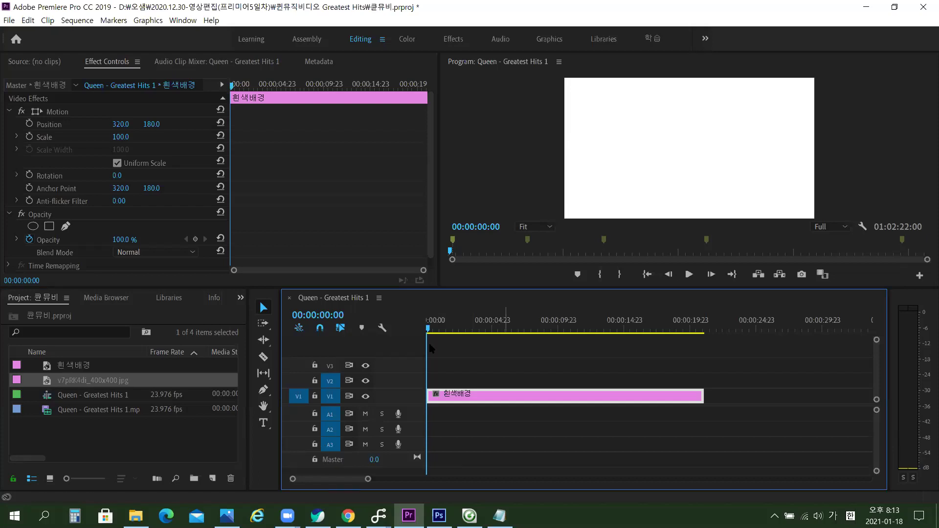
left_click_drag(111, 382, 436, 382)
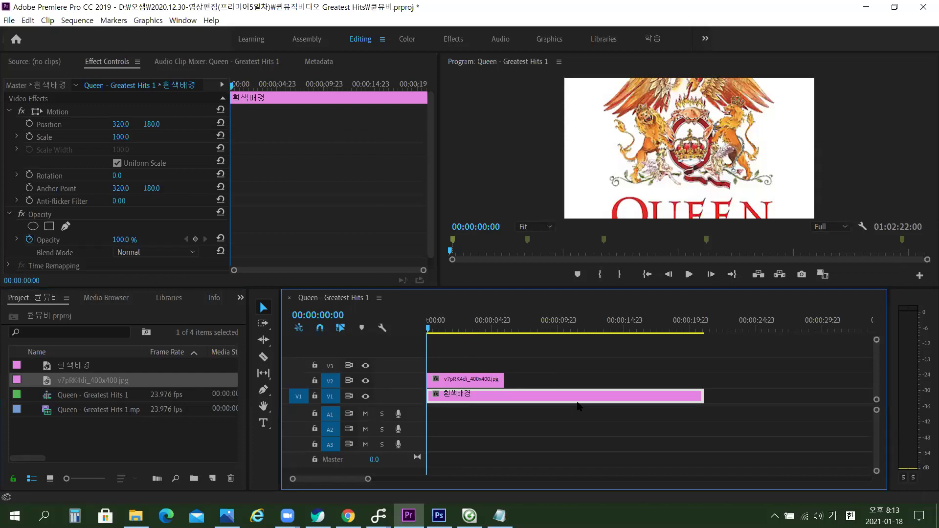
Set the scale of the Queen logo clip on V2 to 50.
left_click(464, 327)
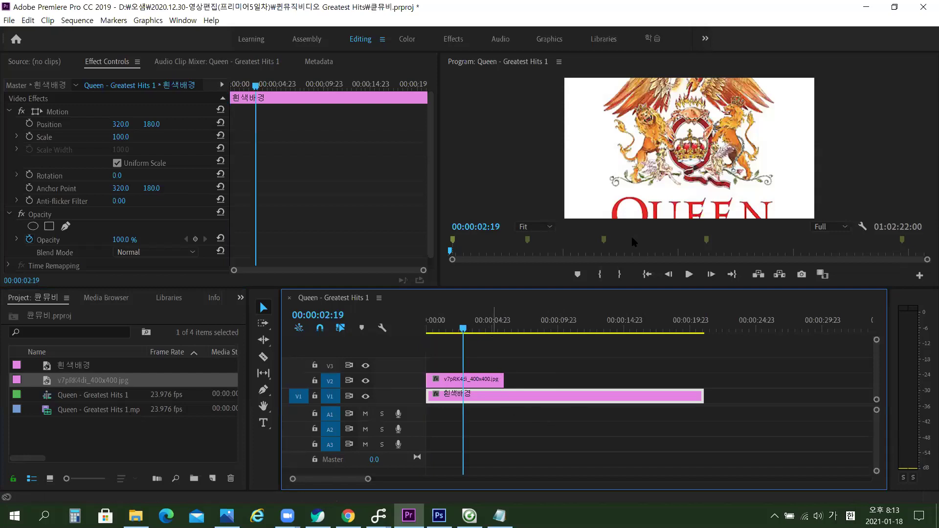
left_click(490, 379)
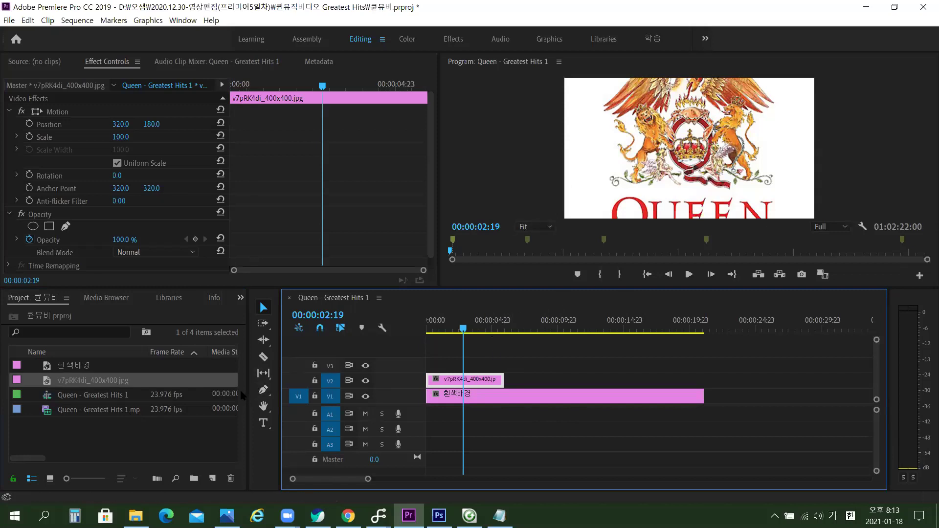
left_click(39, 109)
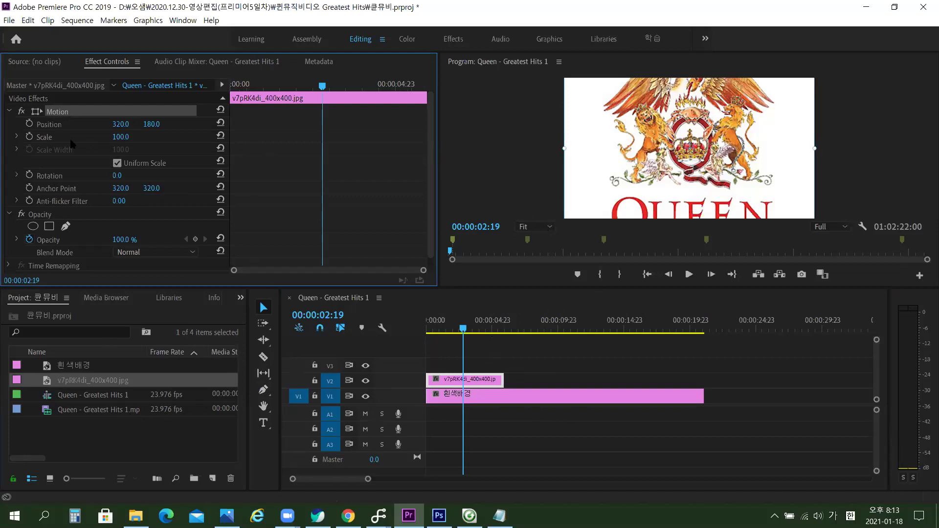
left_click_drag(120, 137, 99, 137)
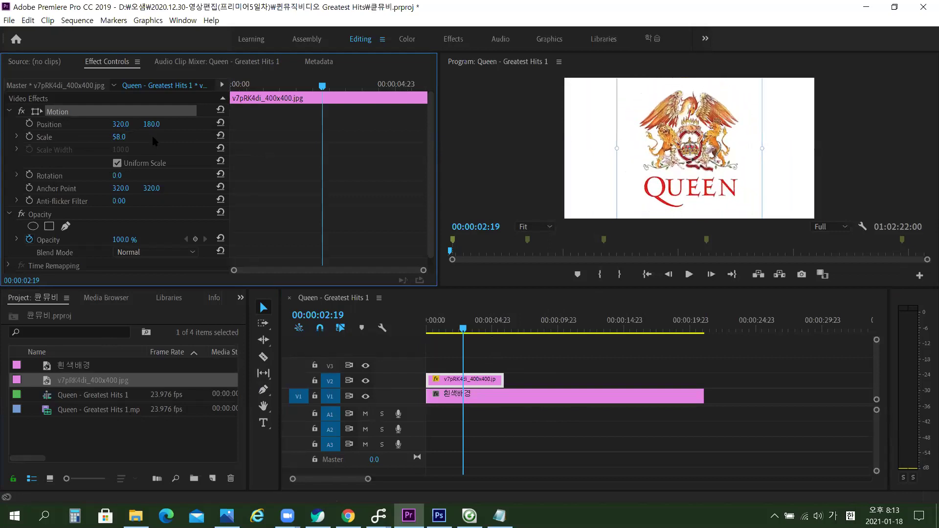
left_click(129, 135)
type("50")
key("Return")
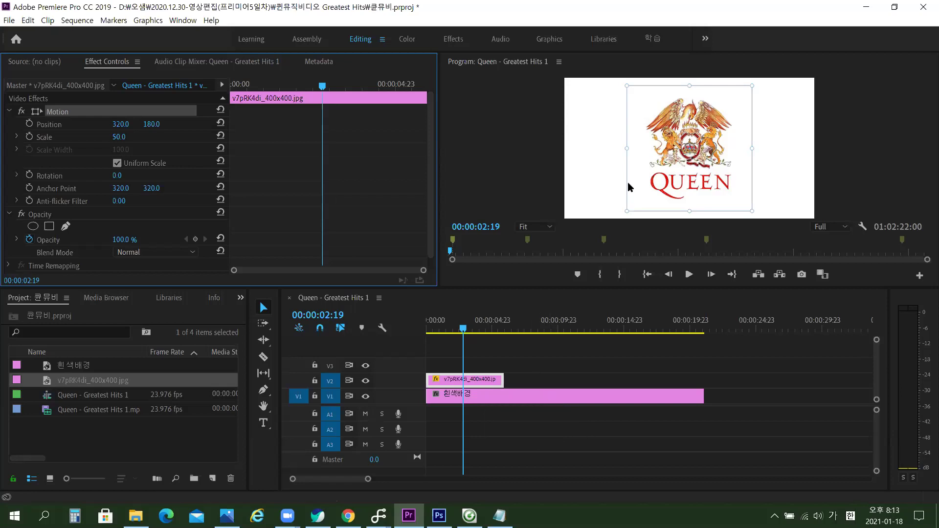
Return the playhead to 00:00:00:00 and clear the clip selection.
left_click(397, 310)
key("Home")
left_click(462, 357)
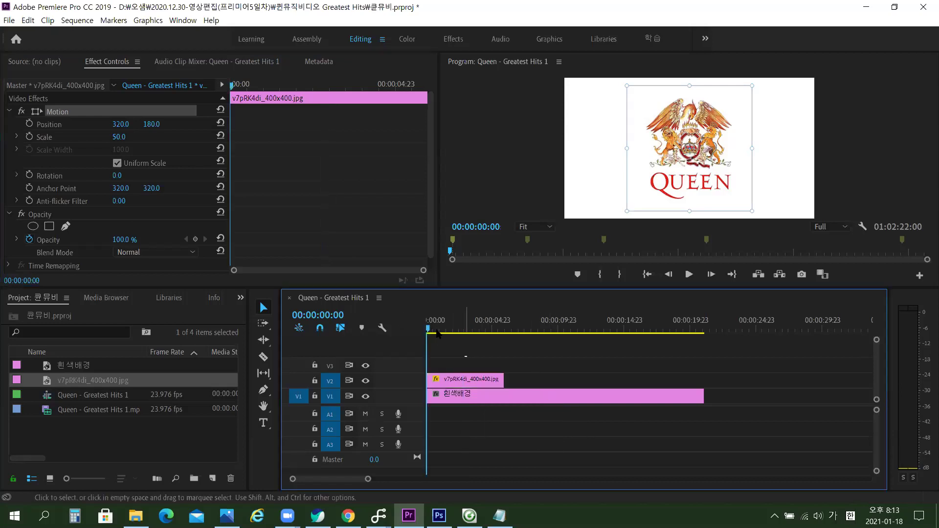
left_click_drag(504, 335, 392, 310)
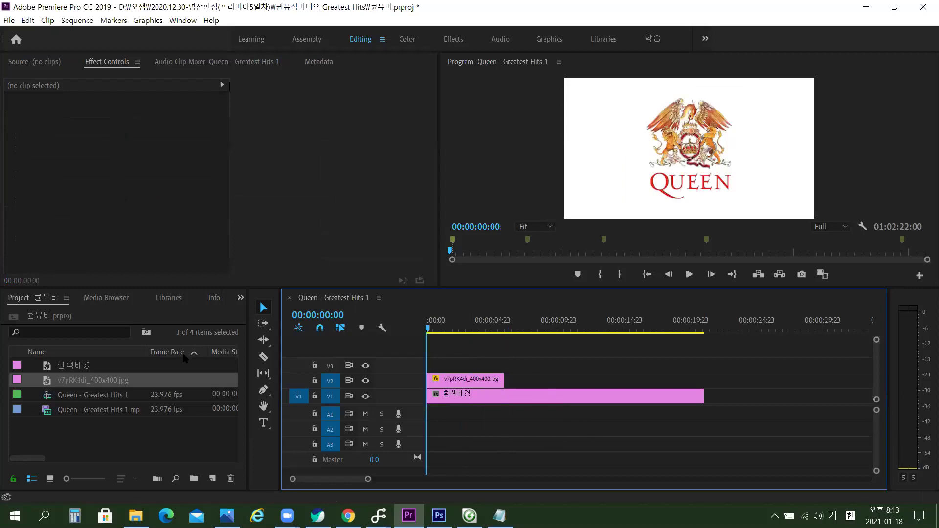
Set the duration of the Queen logo clip on V2 to 00:00:08:00.
left_click(464, 381)
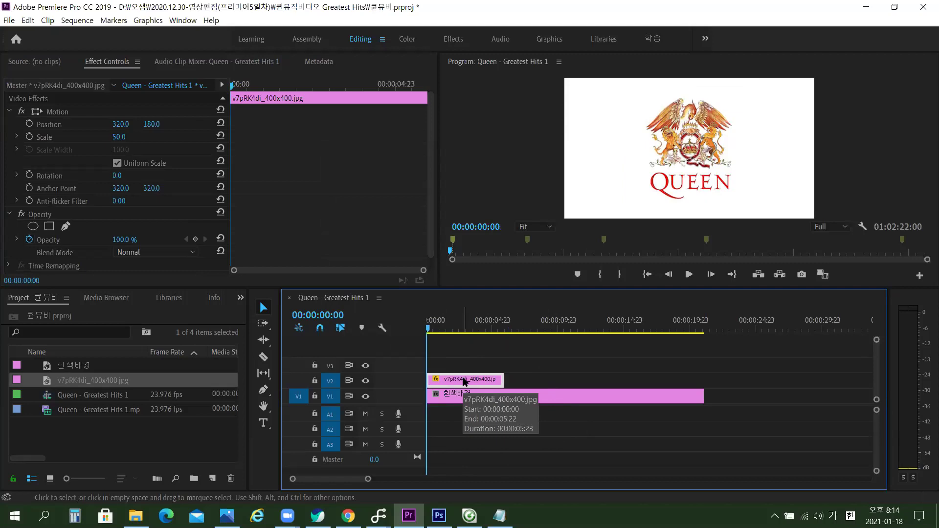
right_click(465, 381)
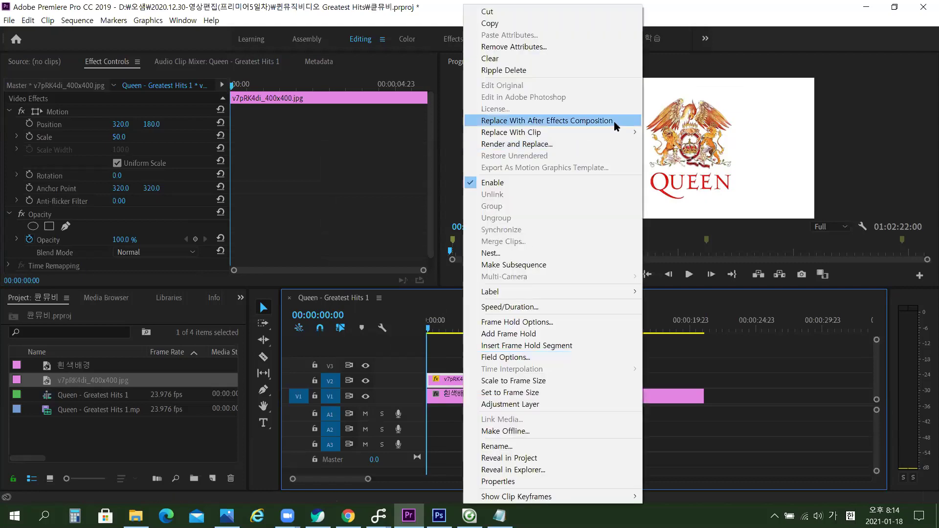
left_click(546, 308)
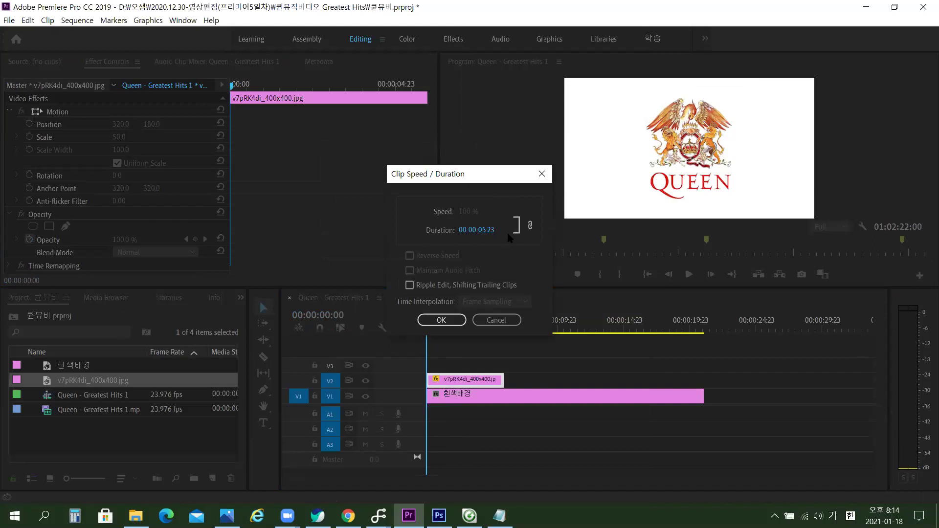
left_click(492, 230)
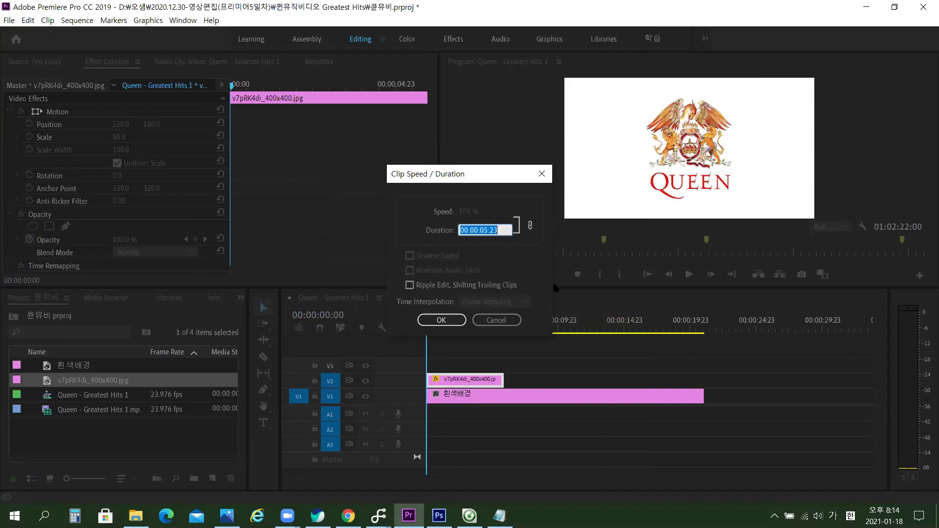
type("8")
left_click(491, 248)
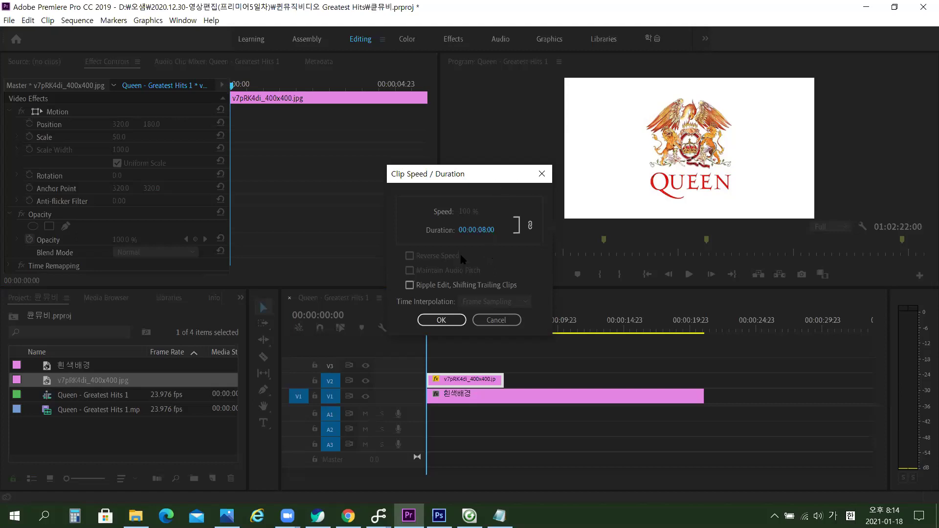
left_click(445, 317)
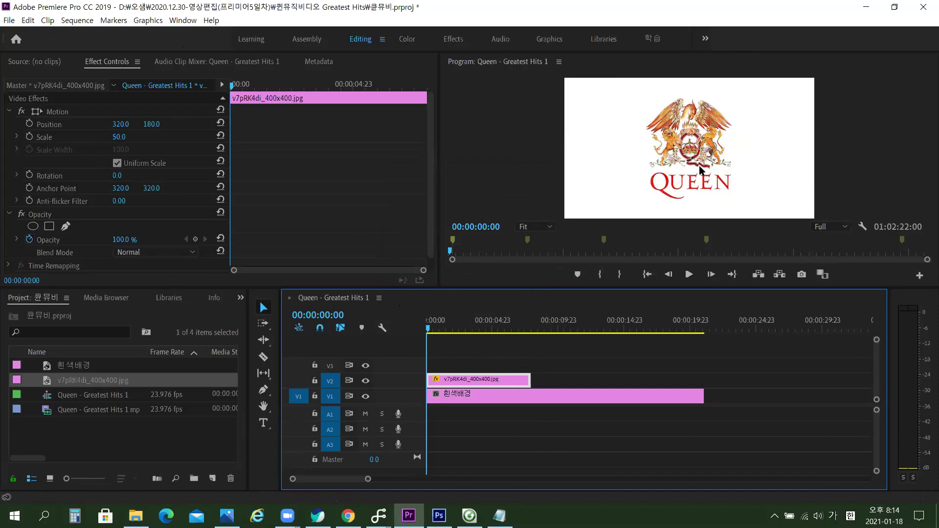
Turn on scale keyframing for the logo clip and set its scale to 0 at 00:00:00:00.
left_click(29, 137)
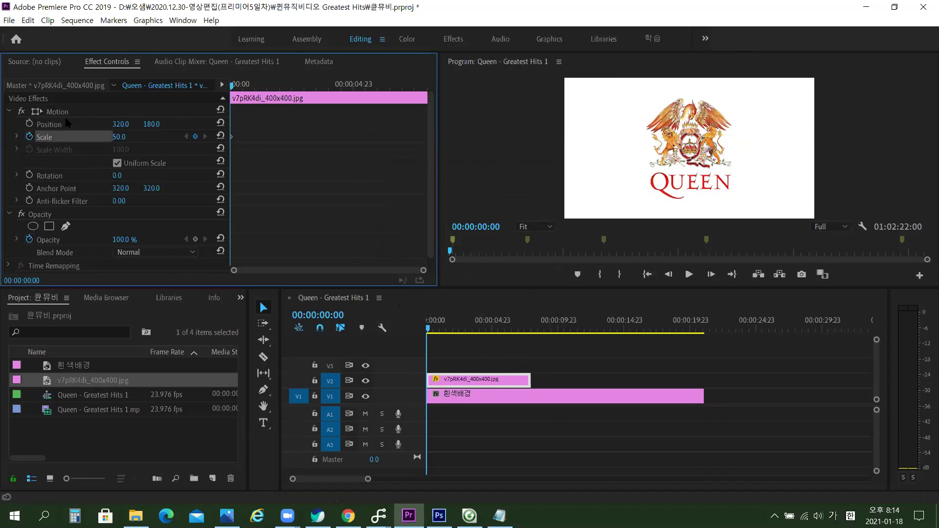
left_click(119, 137)
type("0")
key("Return")
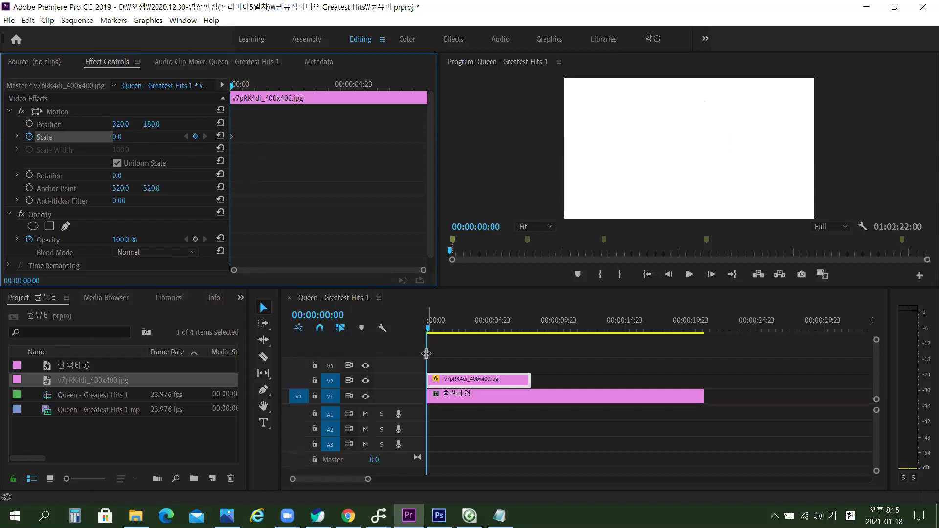
Add a scale keyframe of 50 at 00:00:01:00 on the logo clip and return the playhead to the sequence start.
left_click(432, 335)
key("space")
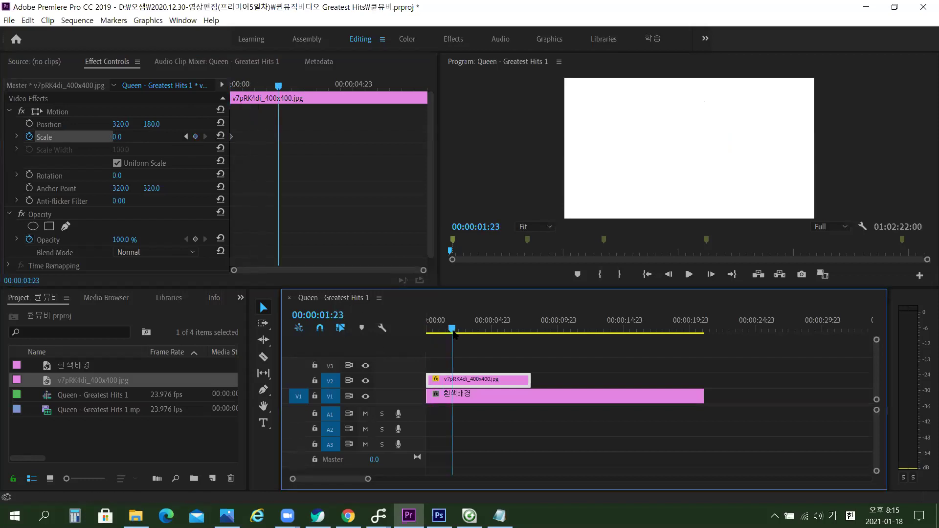
left_click(342, 315)
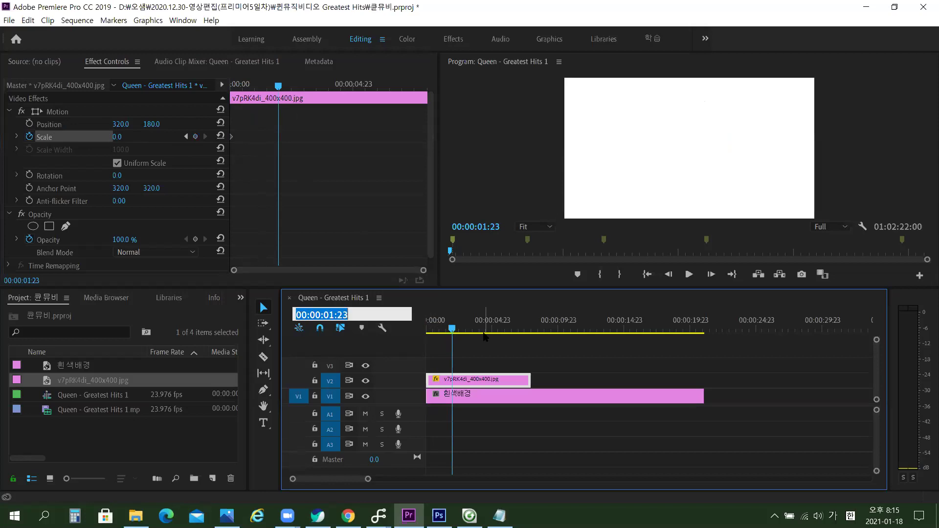
type("100")
key("Return")
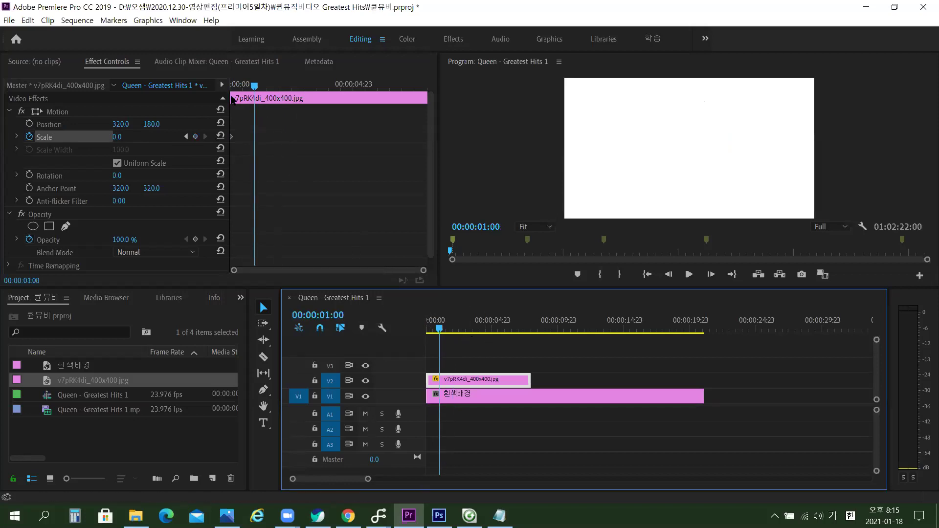
left_click(117, 137)
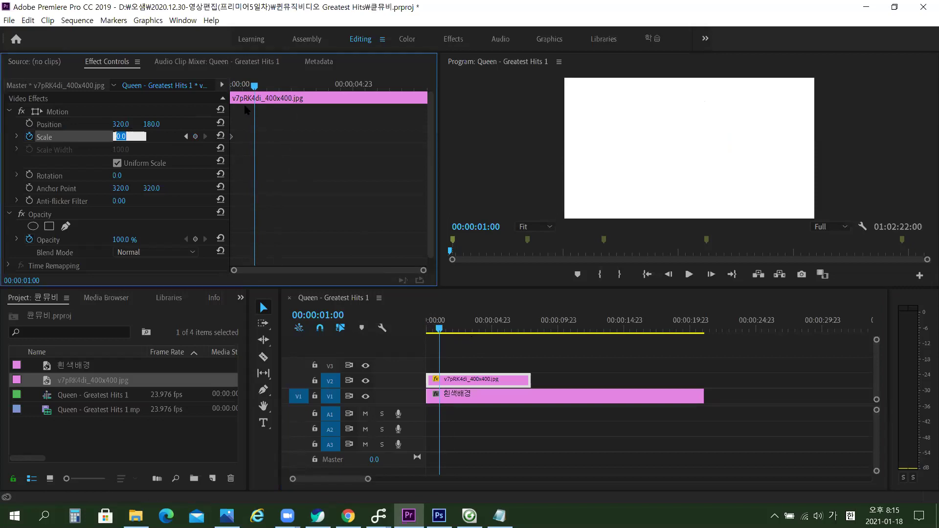
type("50")
key("Return")
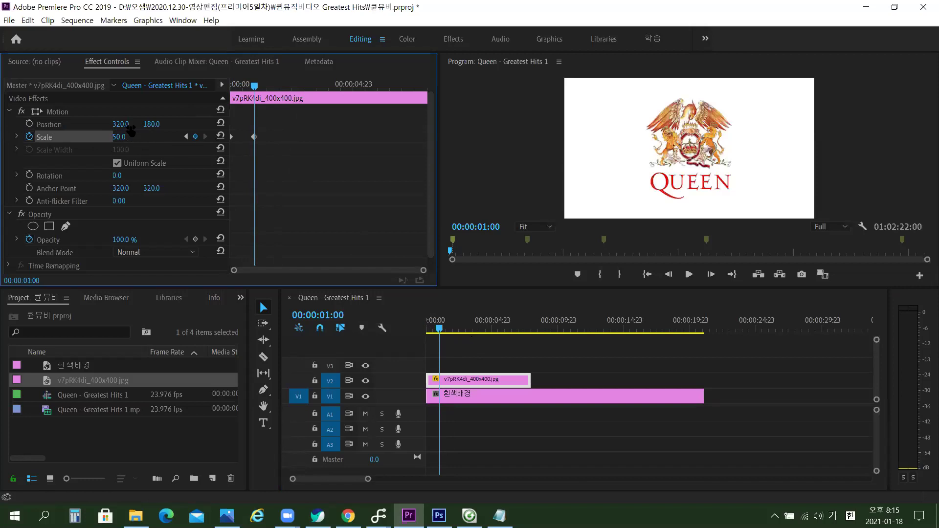
mouse_move(259, 93)
left_mouse_down()
mouse_move(242, 96)
mouse_move(257, 103)
left_mouse_up()
left_click_drag(440, 328, 427, 328)
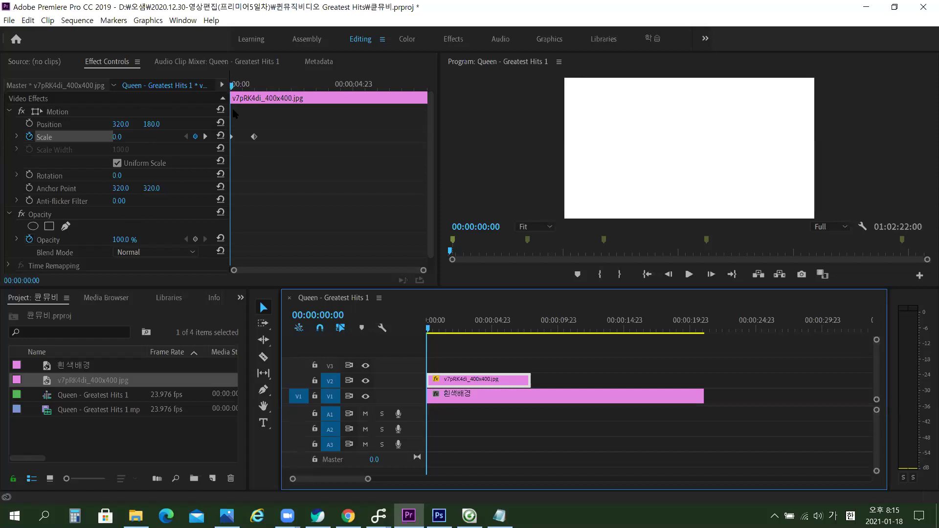
Play the logo clip from its 00:00:01:00 scale keyframe through to its end at 00:00:08:00.
left_click(205, 137)
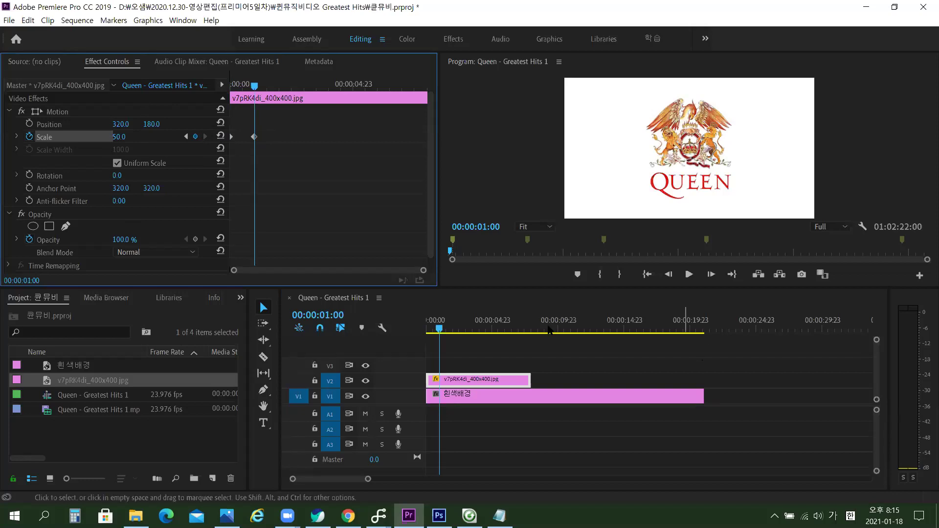
left_click_drag(475, 329, 511, 332)
key("space")
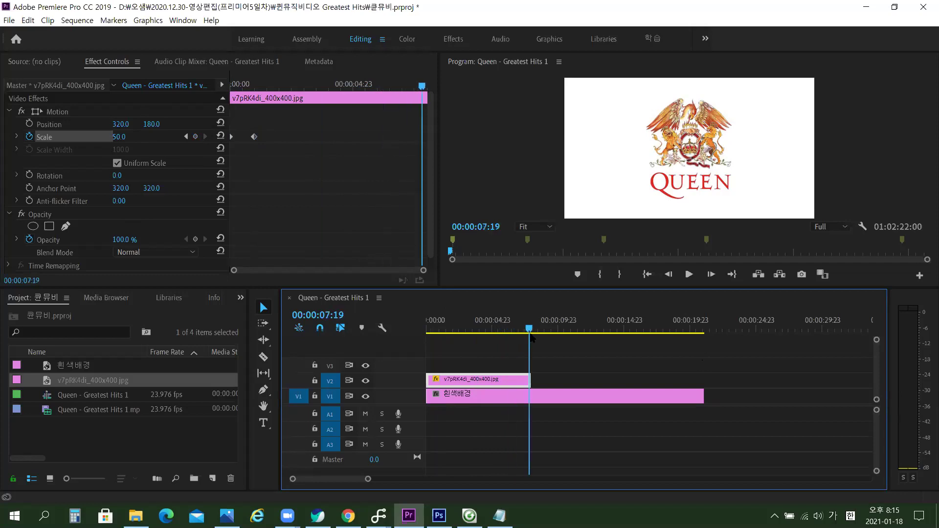
left_click(532, 332)
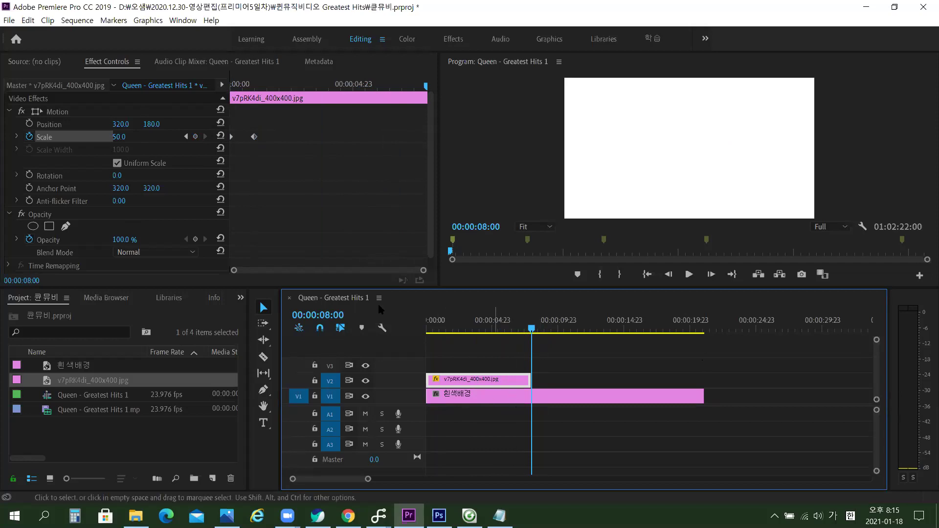
Move the playhead to 00:00:07:00 and add a scale keyframe of 50 to the logo clip.
left_click(330, 319)
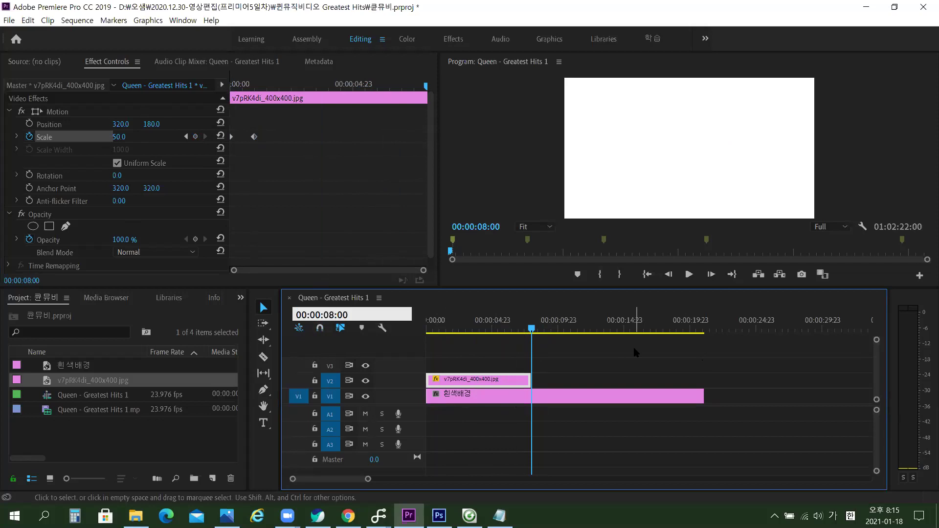
key("BackSpace")
type("7")
key("Return")
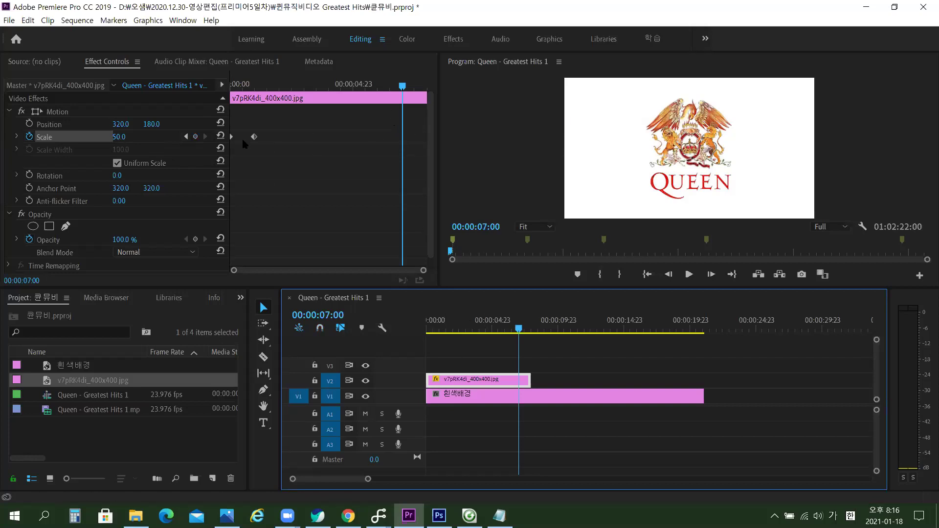
left_click(194, 140)
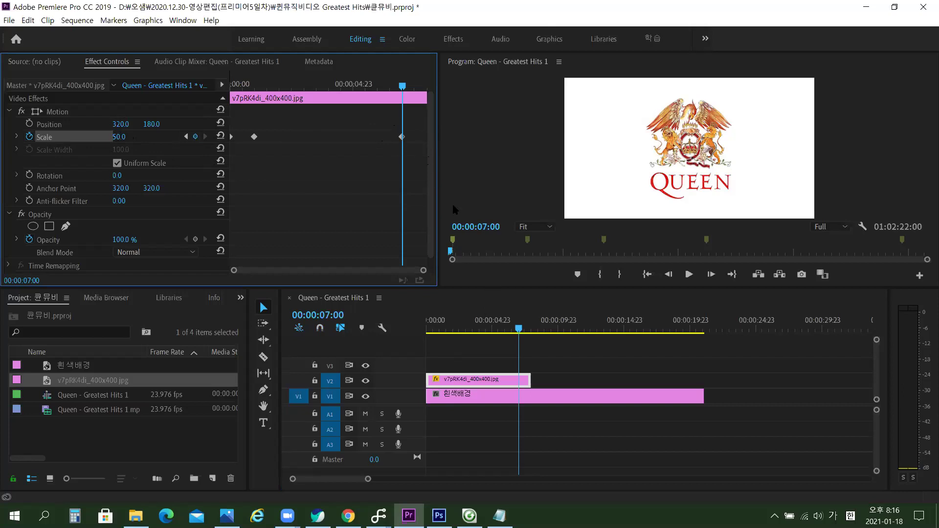
Add a scale keyframe of 0 on the logo clip's last frame at 00:00:07:23.
left_click(532, 332)
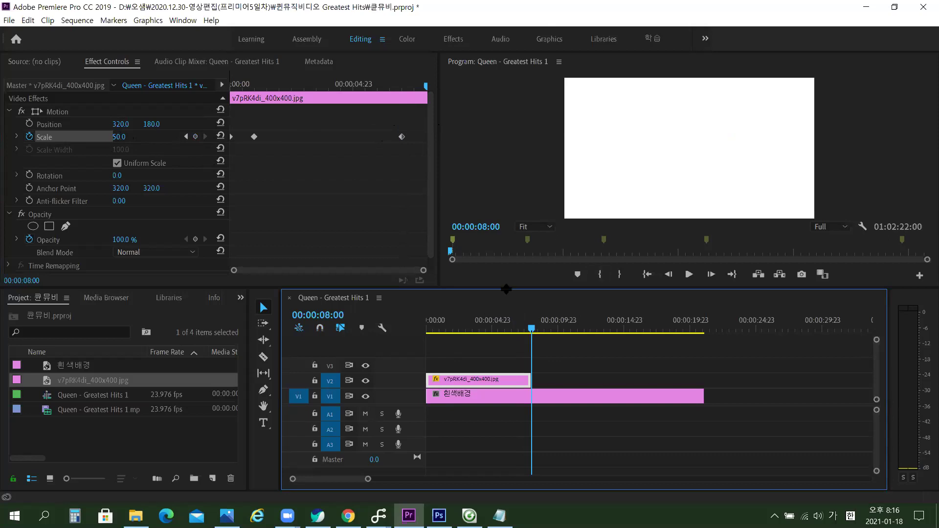
key("Left")
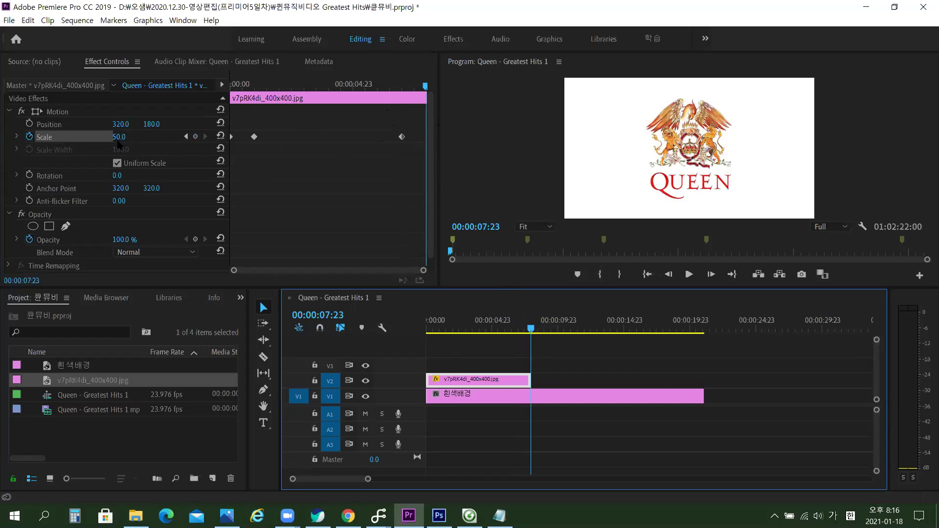
left_click(274, 158)
type("0")
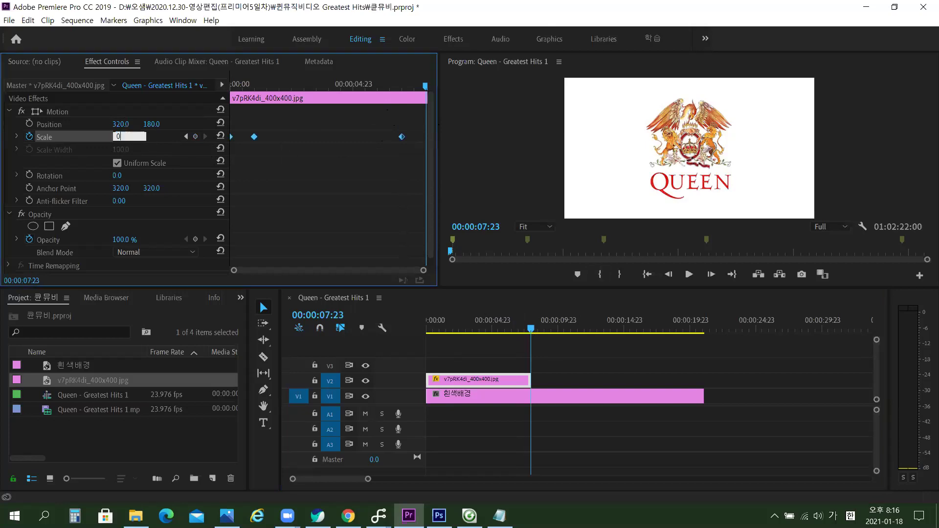
key("Return")
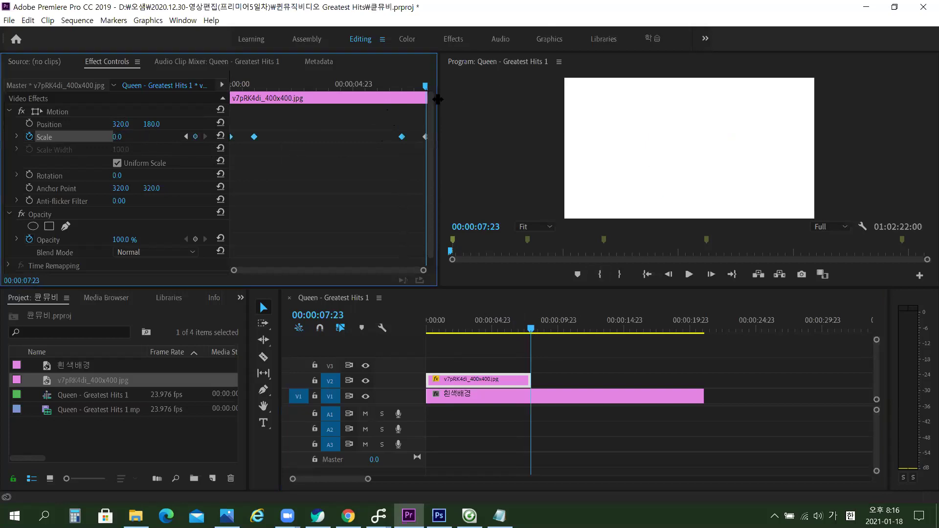
Play back the logo's closing scale animation, check the rest of the sequence, and put the playhead at 00:00:08:00.
left_click(397, 88)
left_click_drag(397, 97, 429, 87)
left_click(531, 327)
left_click(513, 326)
key("space")
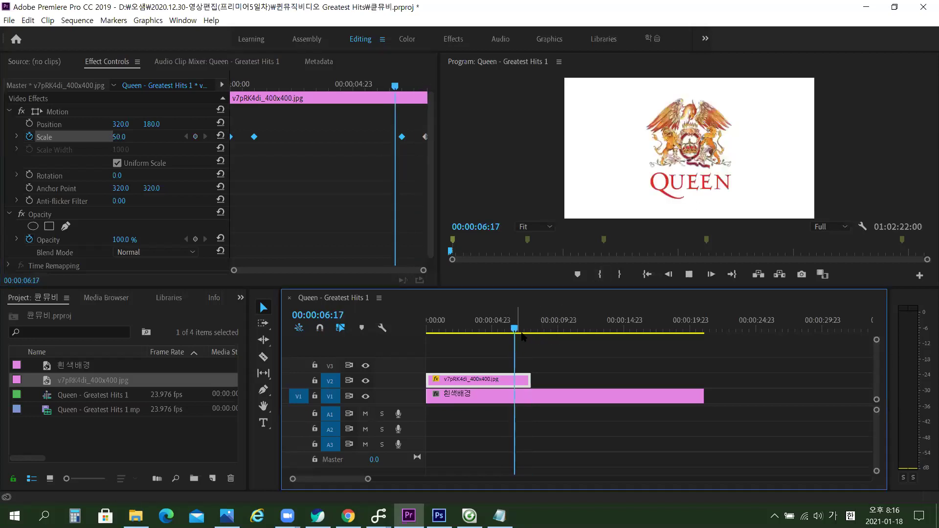
left_click(574, 329)
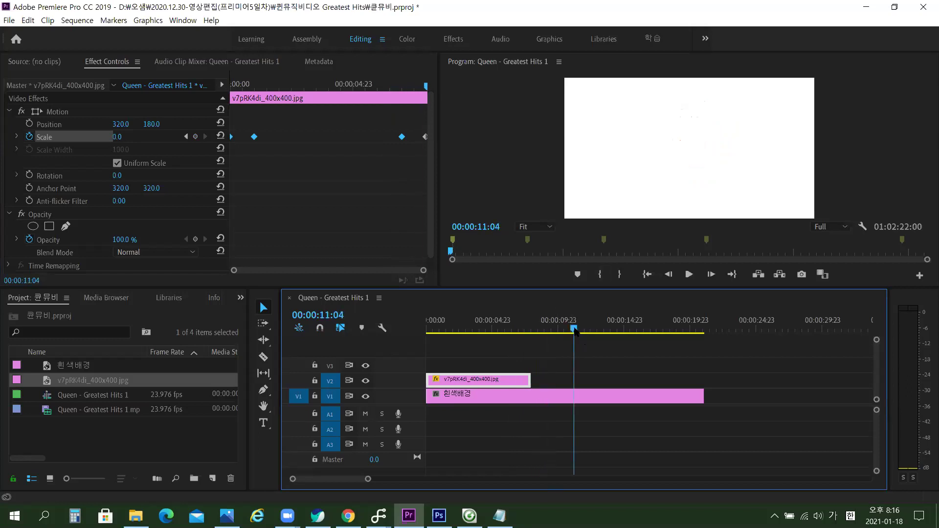
left_click(560, 327)
left_click(742, 326)
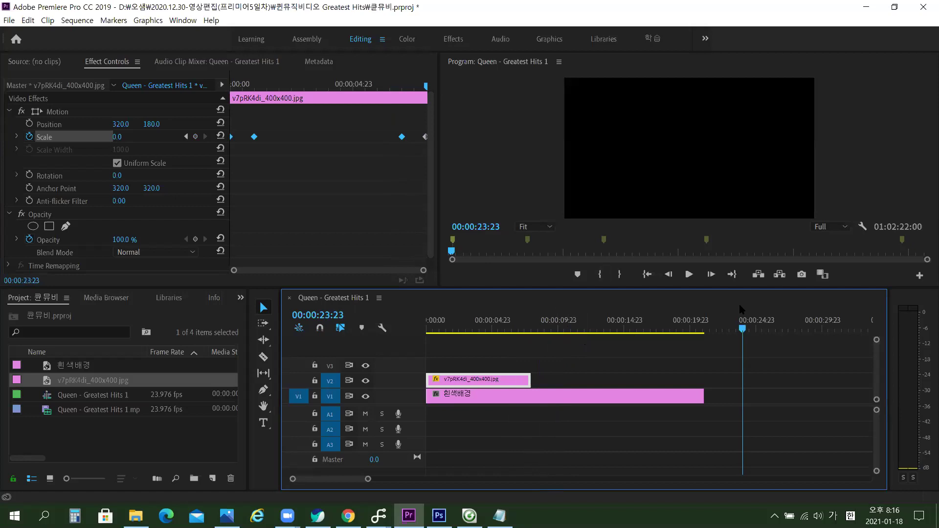
left_click(571, 327)
left_click_drag(571, 327, 532, 328)
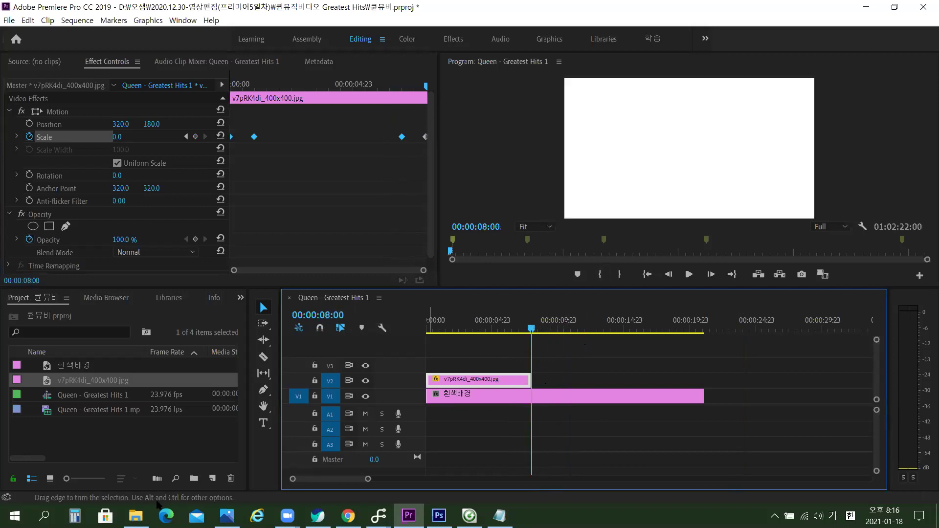
Import 9Os91xUh.jpg and place it on V2 adjoining the logo clip, starting at 00:00:07:17.
left_click(173, 438)
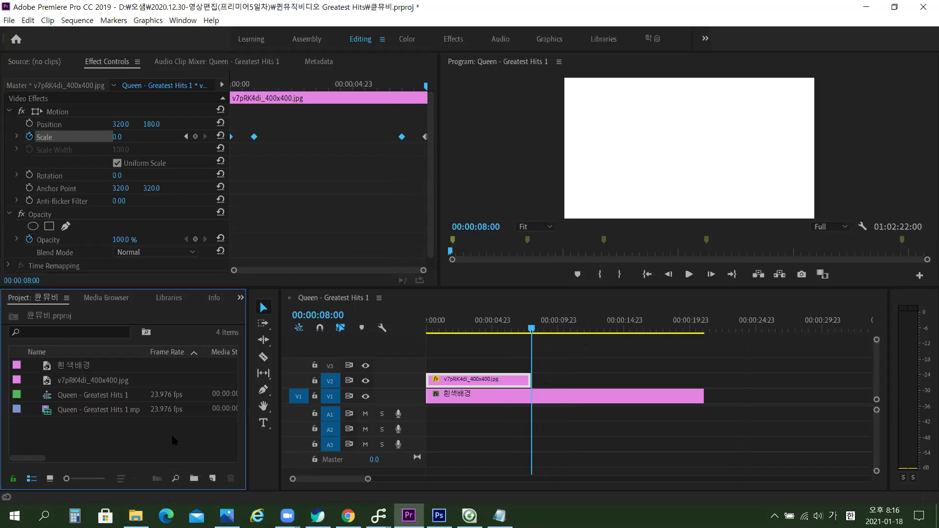
double_click(171, 434)
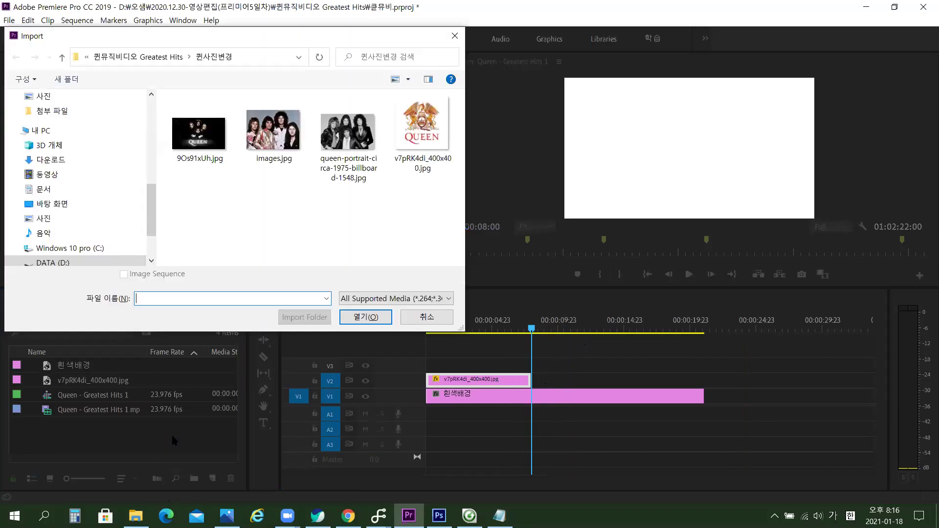
left_click(198, 140)
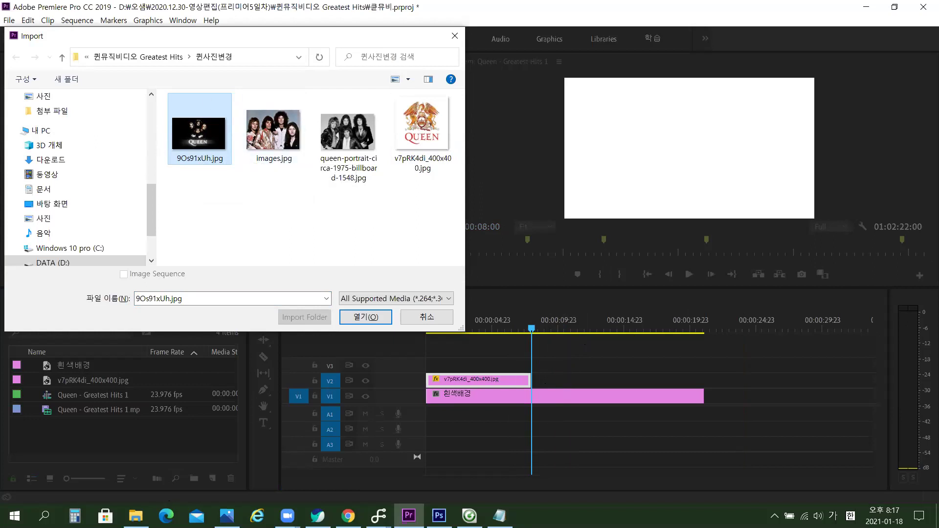
left_click(366, 317)
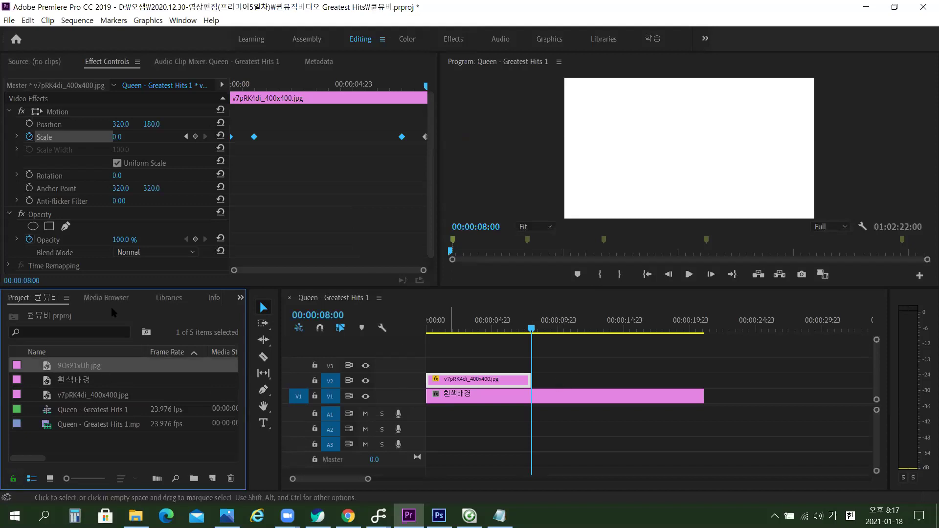
left_click_drag(80, 367, 488, 448)
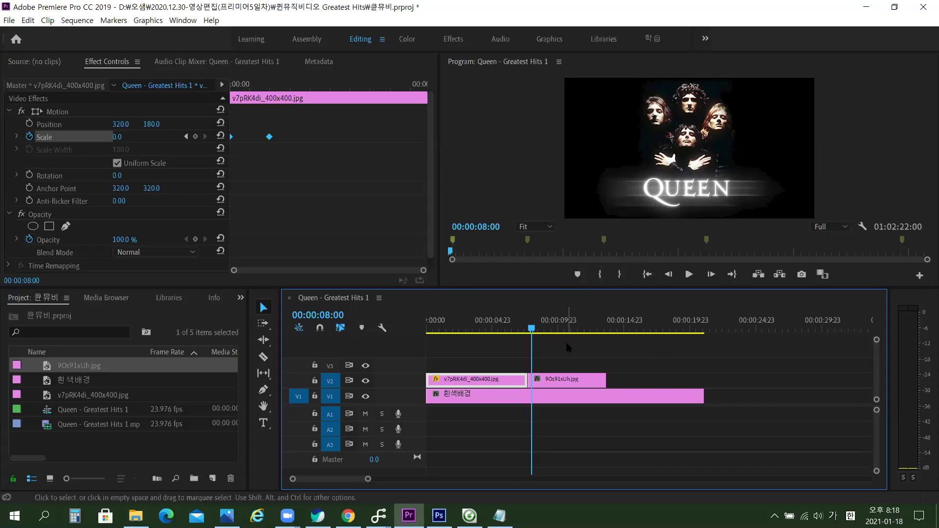
Set the duration of the 9Os91xUh.jpg clip on V2 to 00:00:08:00.
left_click(572, 379)
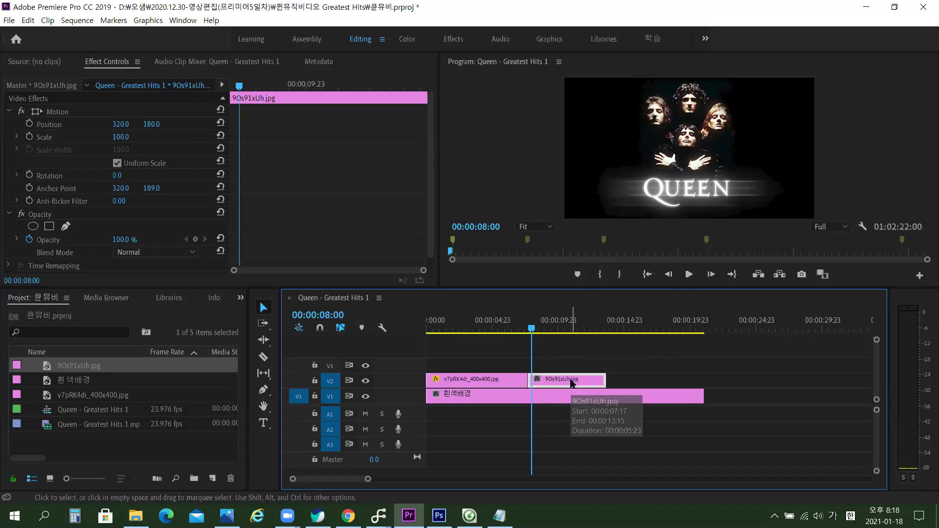
key("ctrl+r")
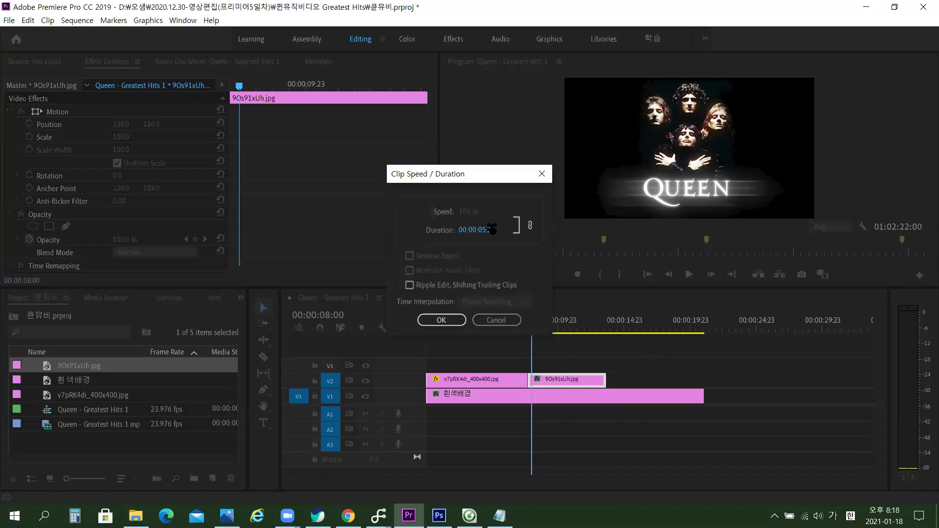
left_click(487, 230)
type("8")
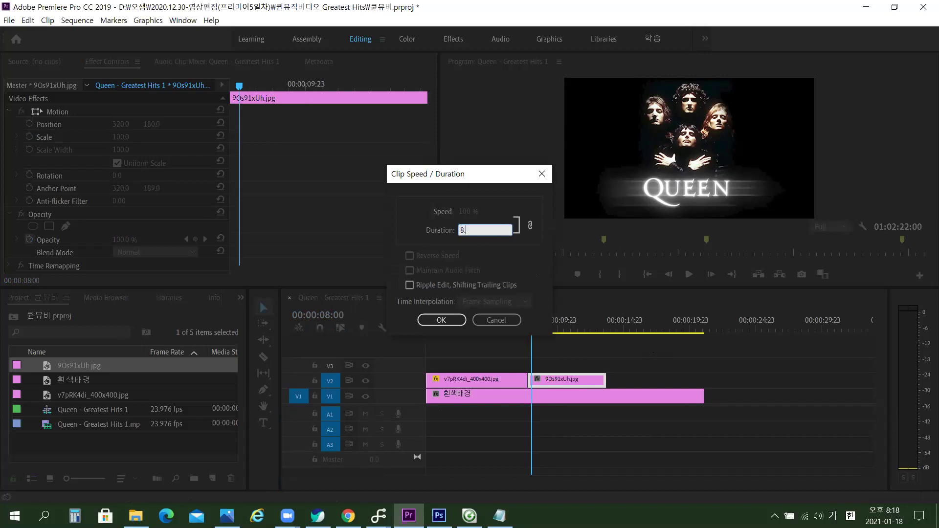
type(".")
key("Tab")
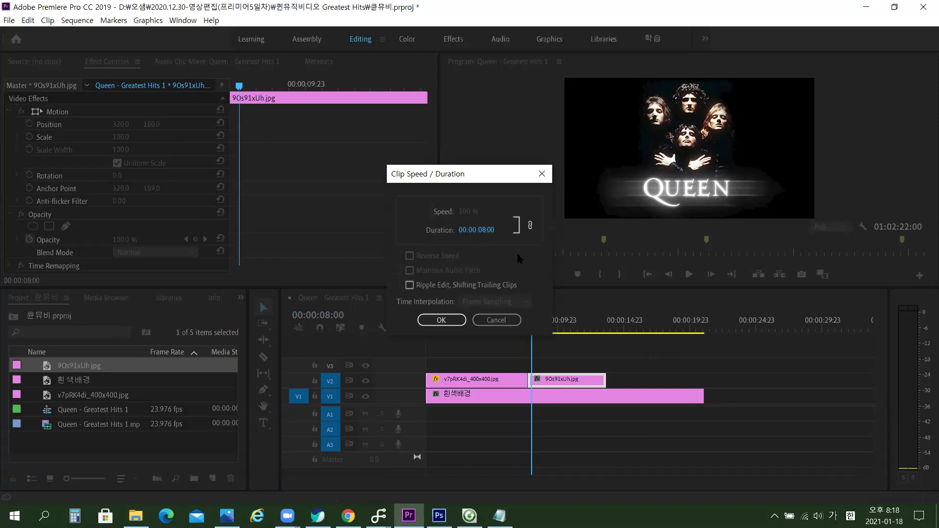
left_click(442, 321)
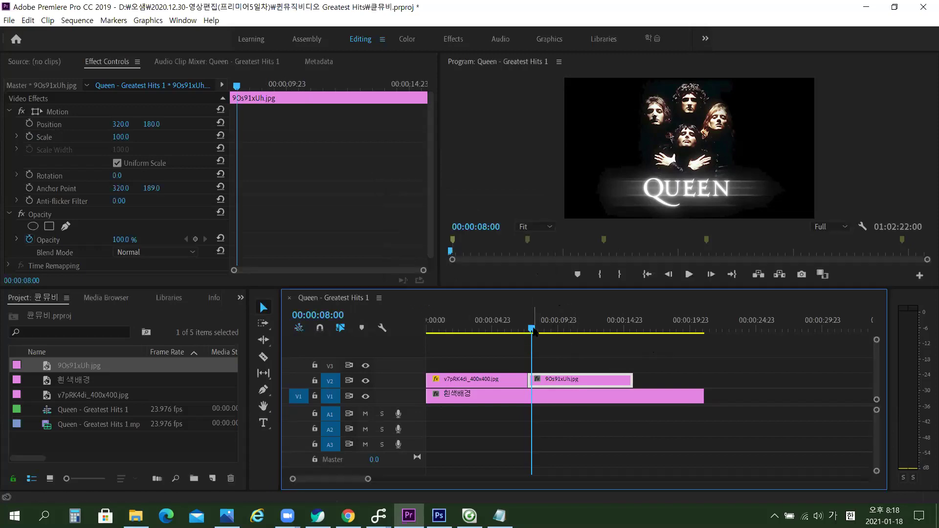
Apply the default Cross Dissolve transition at the cut between the logo and 9Os91xUh.jpg clips.
left_click_drag(507, 321, 526, 319)
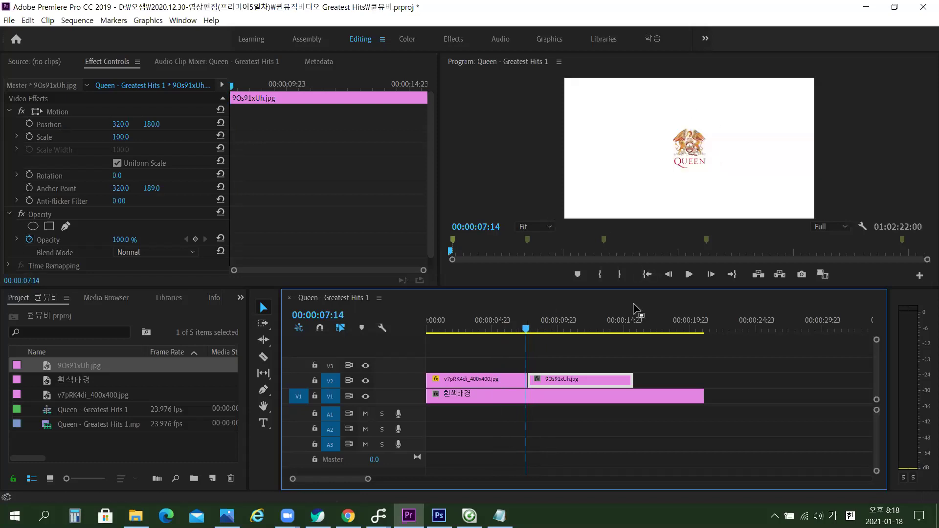
left_click(507, 385)
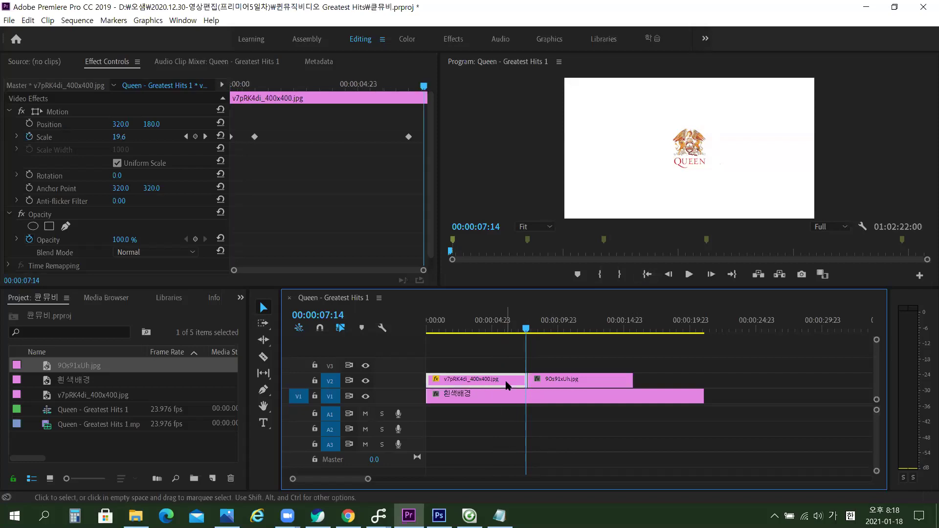
right_click(520, 381)
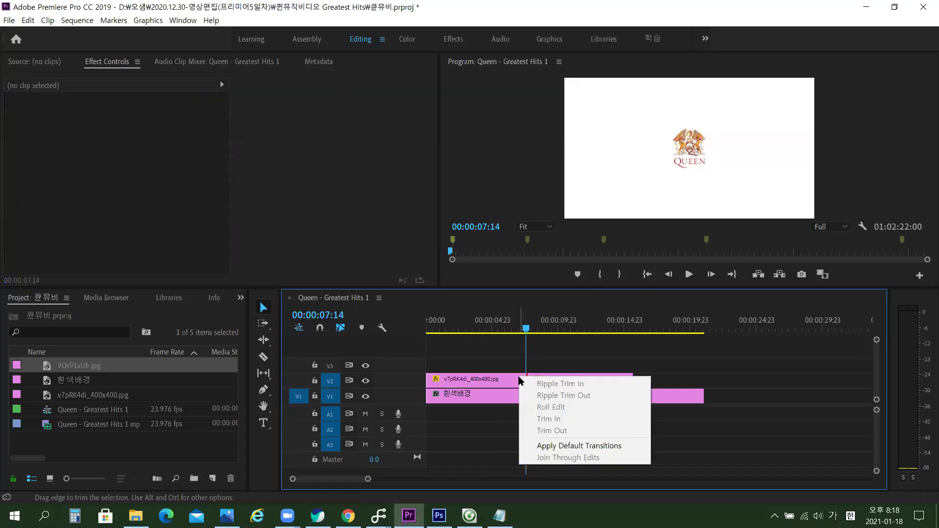
left_click(588, 446)
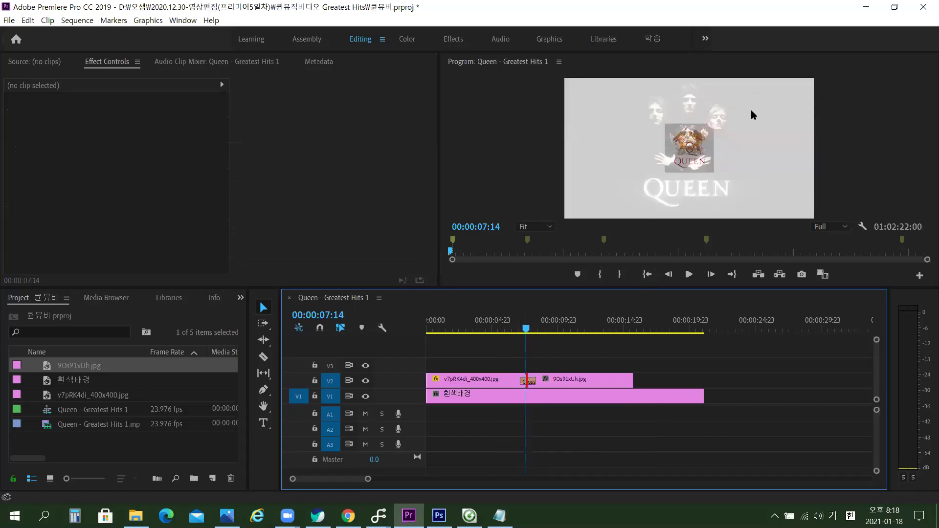
Play back the Cross Dissolve between the logo and 9Os91xUh.jpg clips from before the transition.
mouse_move(526, 329)
left_mouse_down()
mouse_move(505, 328)
mouse_move(536, 329)
mouse_move(480, 320)
mouse_move(531, 326)
mouse_move(516, 323)
left_mouse_up()
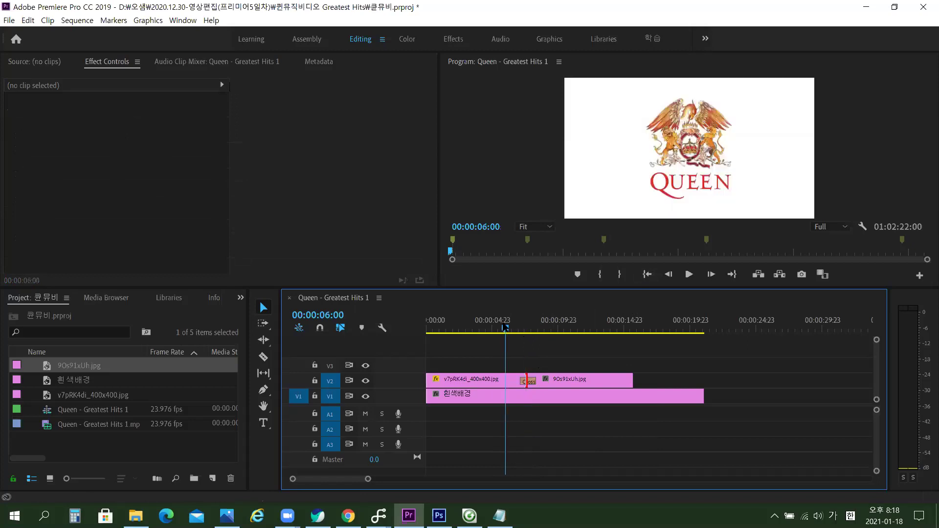
left_click(530, 338)
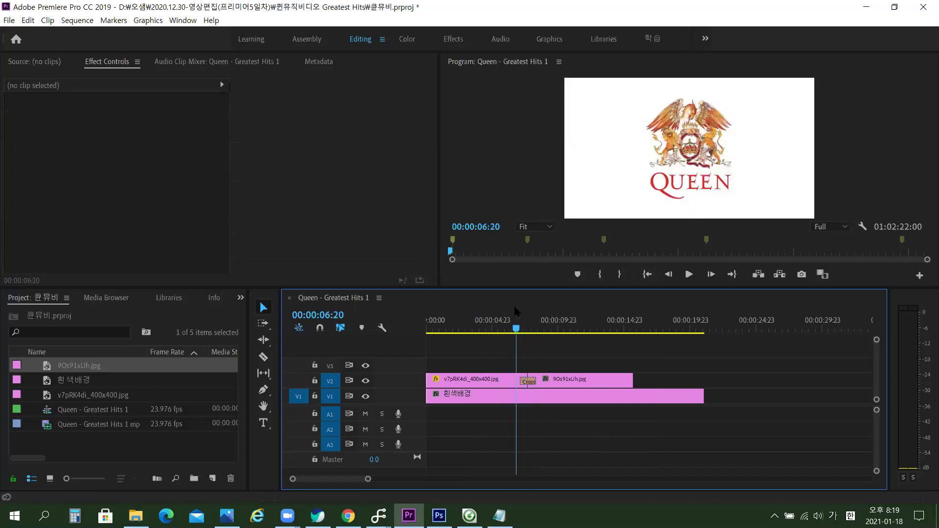
left_click(537, 323)
key("l")
key("l")
key("l")
key("k")
Trim the end of the white matte on V1 back to about the cut between the two V2 clips and check the overlap.
left_click_drag(642, 330, 530, 338)
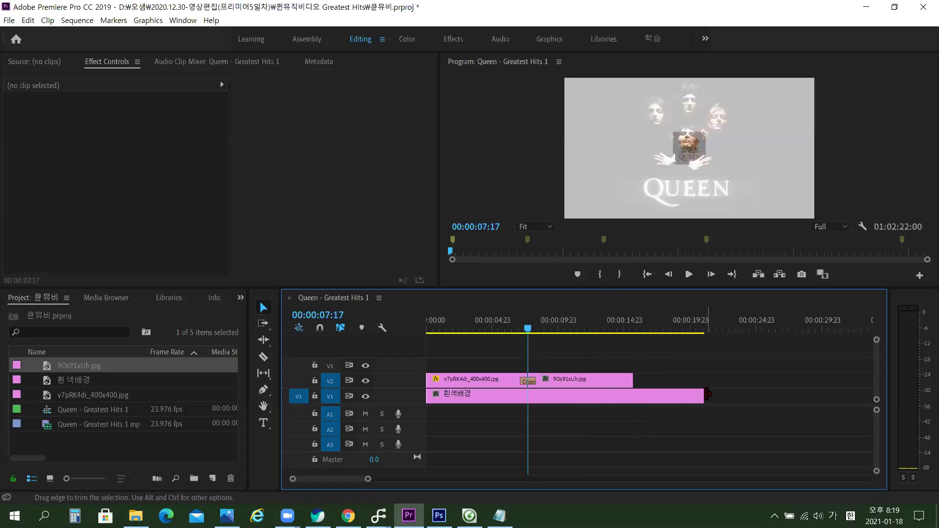
left_click_drag(707, 394, 528, 396)
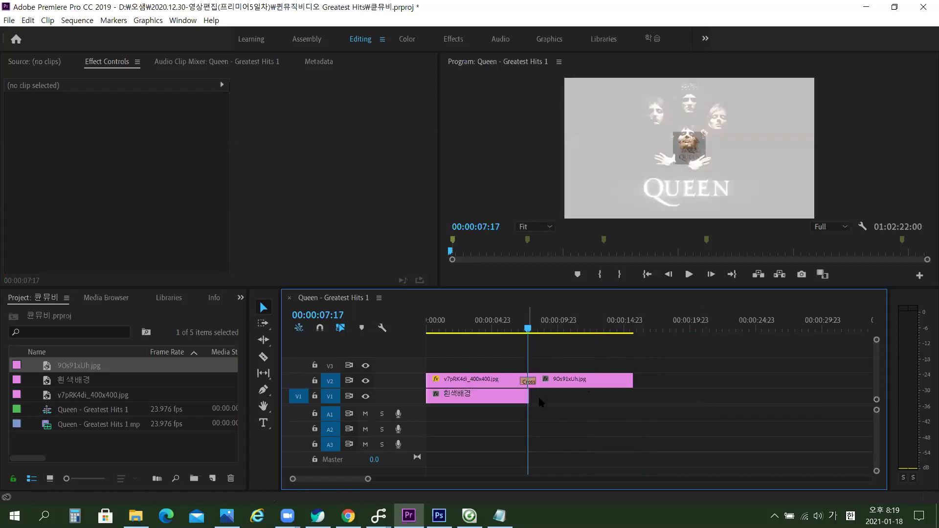
key("equal")
key("equal")
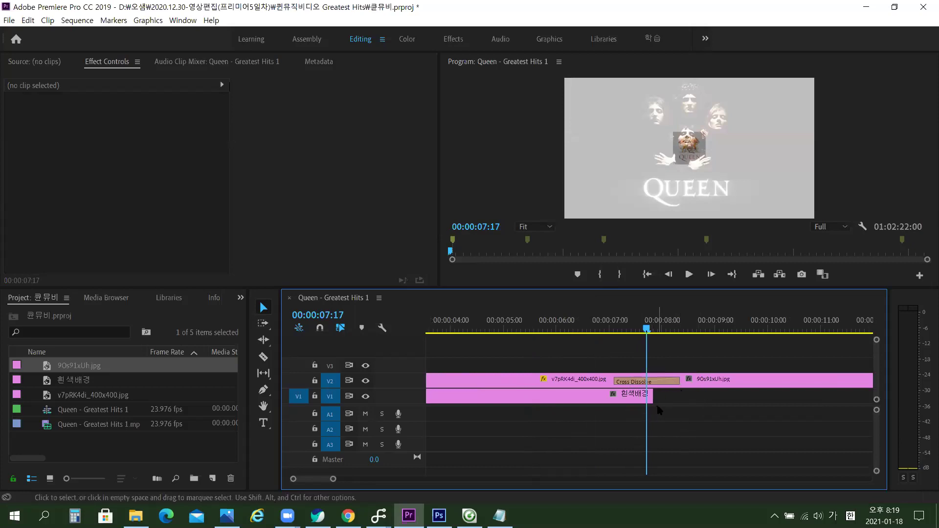
left_click_drag(647, 333, 627, 329)
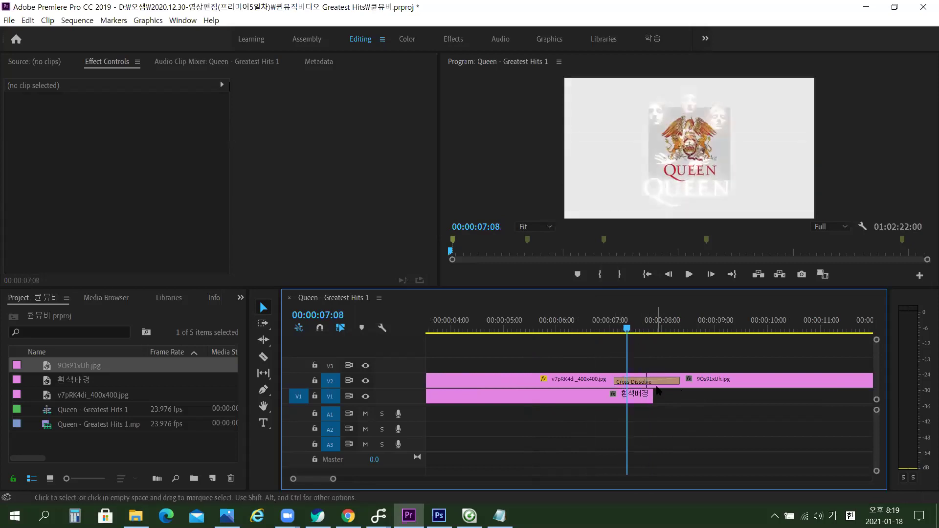
key("=")
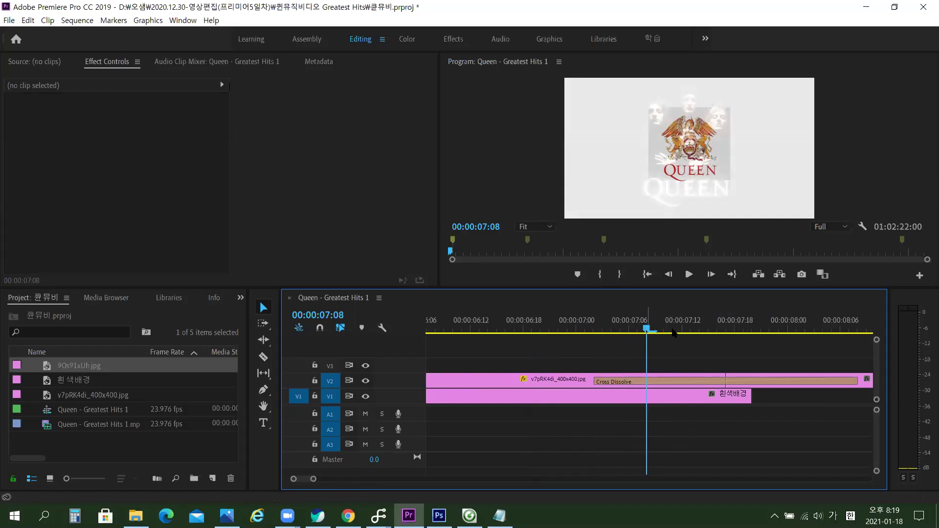
Trim the end of the white matte on V1 to the V2 cut at 00:00:07:17 and scrub through the overlap.
left_click_drag(674, 333, 721, 336)
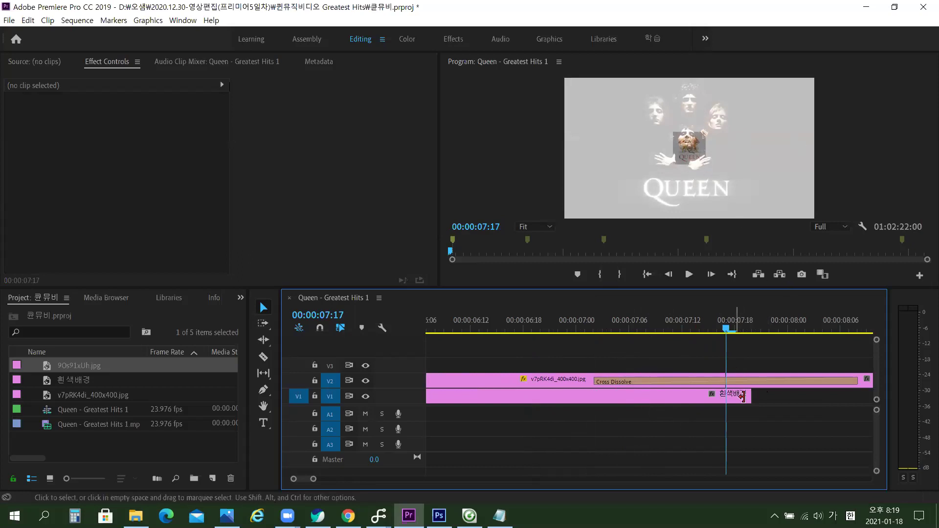
left_click_drag(742, 396, 726, 396)
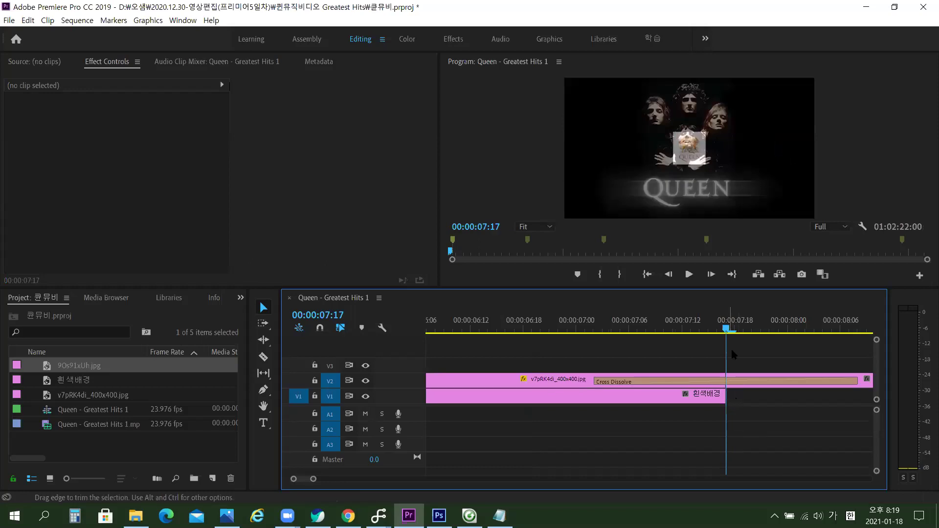
left_click_drag(717, 329, 736, 331)
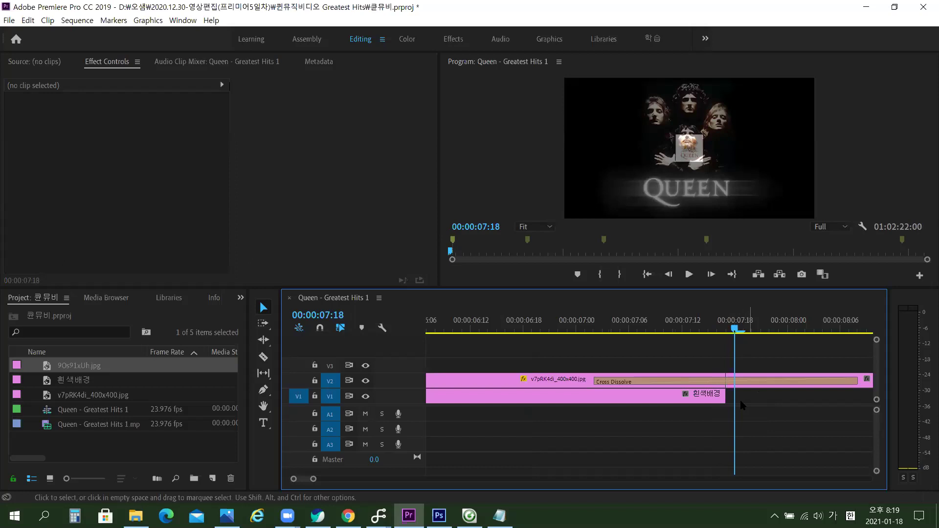
left_click(603, 323)
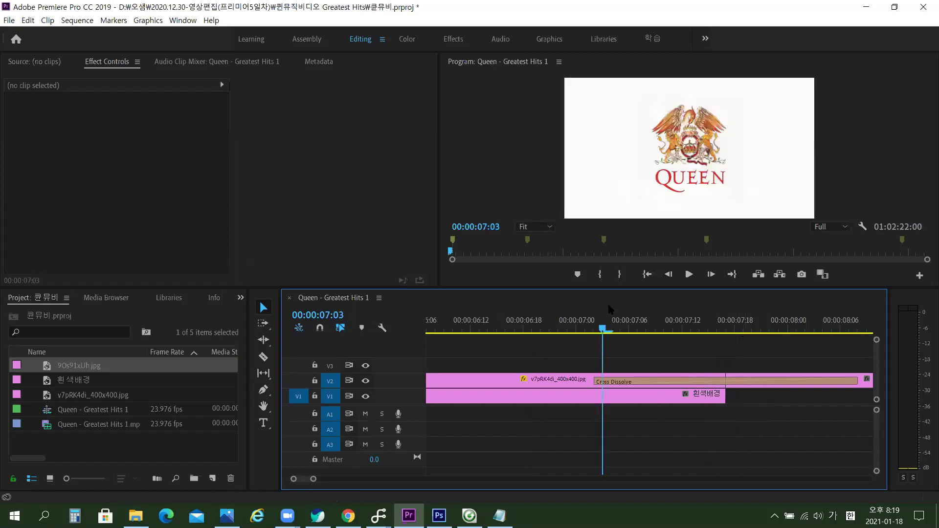
left_click_drag(627, 323, 673, 316)
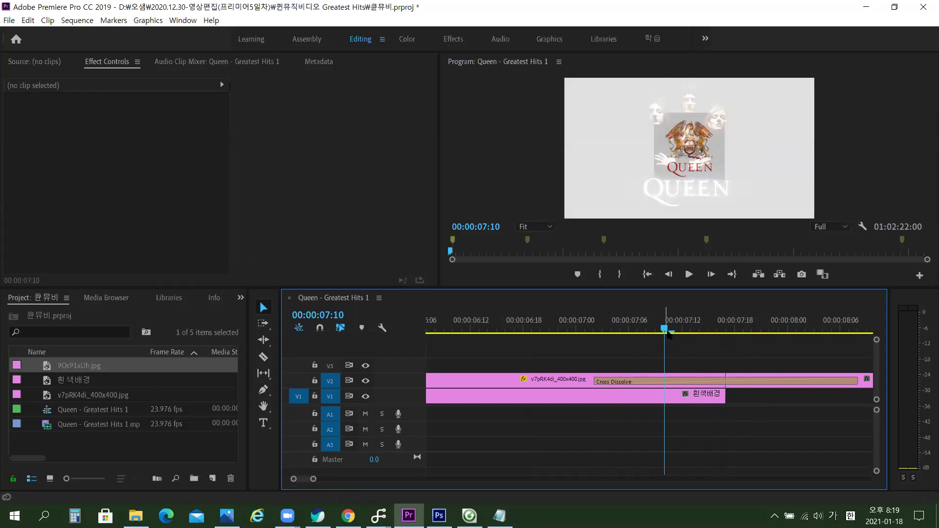
left_click(595, 328)
mouse_move(595, 327)
left_mouse_down()
mouse_move(586, 327)
mouse_move(594, 327)
left_mouse_up()
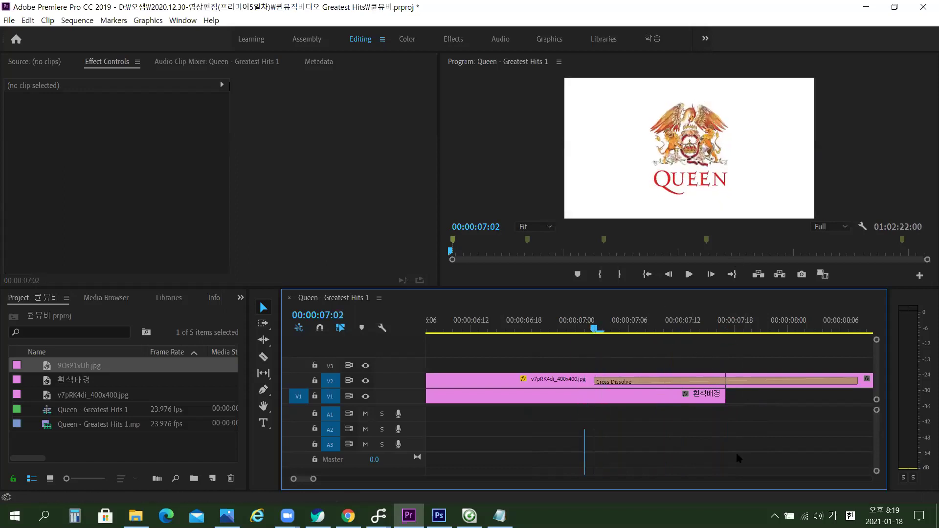
Try a default Cross Dissolve at the end of the white matte on V1, shortened to start at 00:00:07:02.
right_click(725, 396)
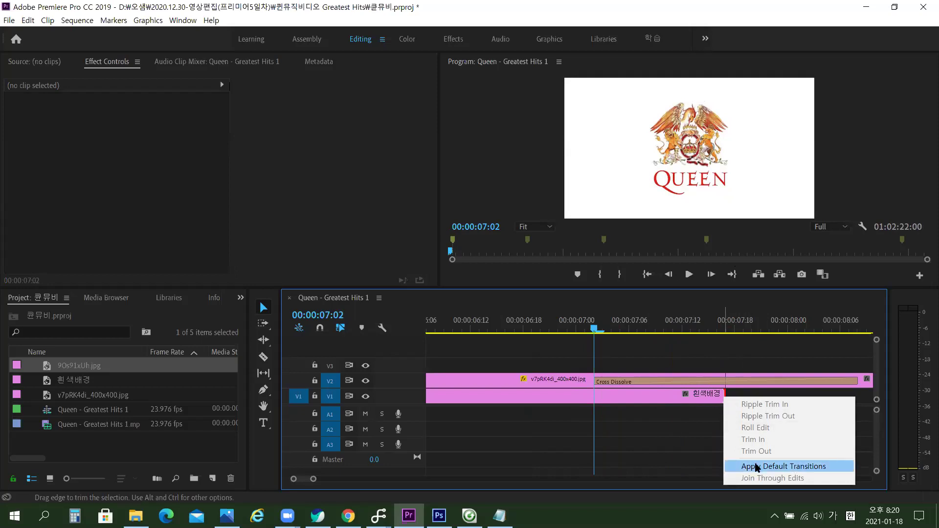
left_click(783, 466)
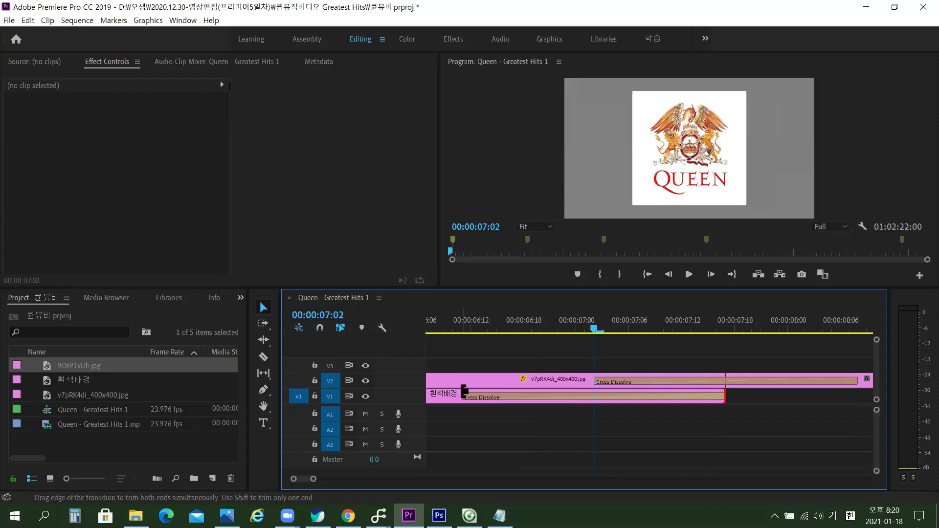
left_click_drag(468, 390, 595, 391)
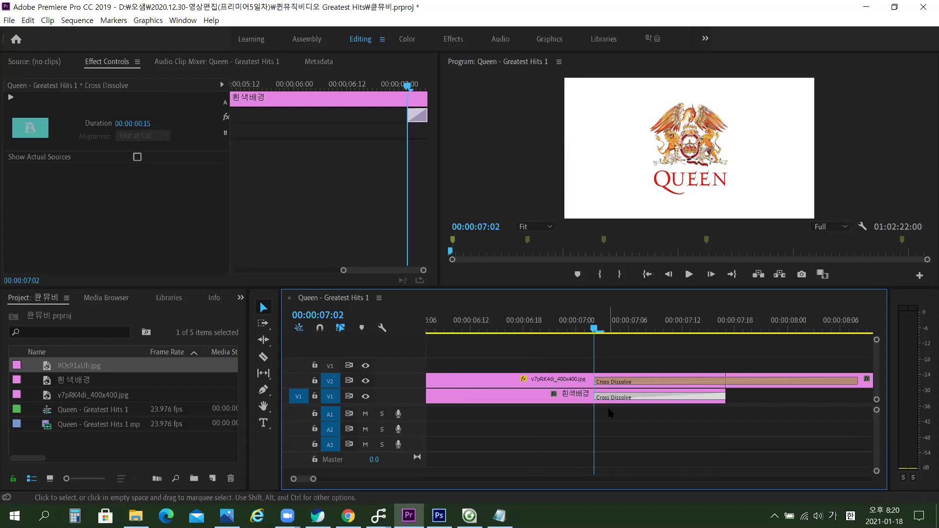
Compare the Cross Dissolves on V1 and V2 and scrub through them to examine how the matte and logo fade.
left_click(618, 384)
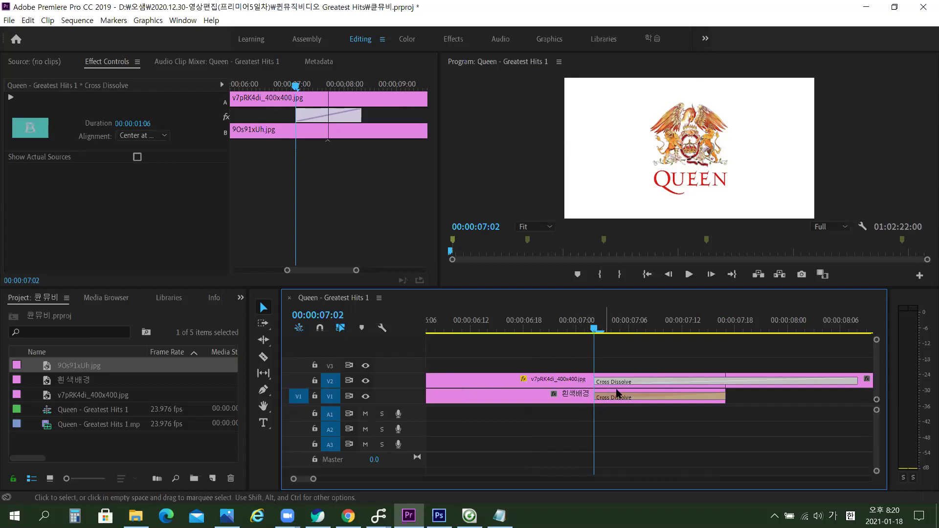
left_click(631, 397)
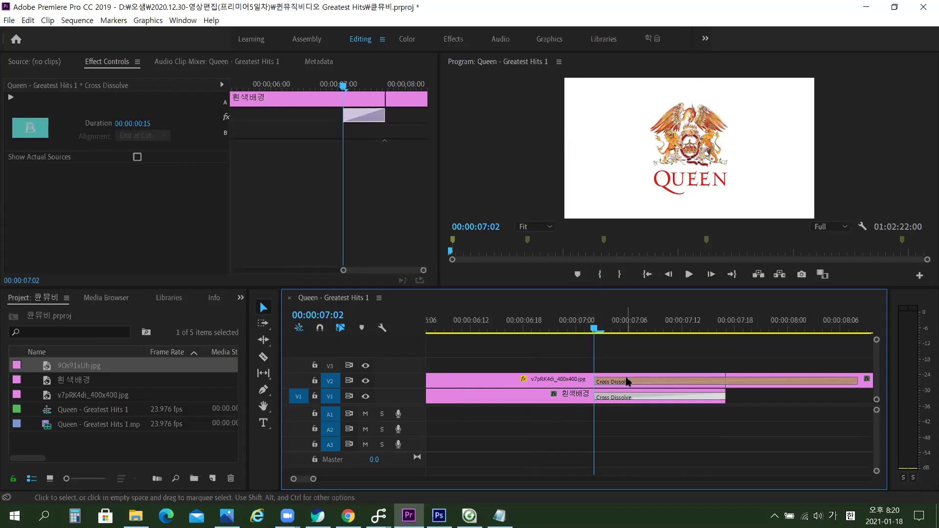
left_click(628, 382)
left_click(620, 397)
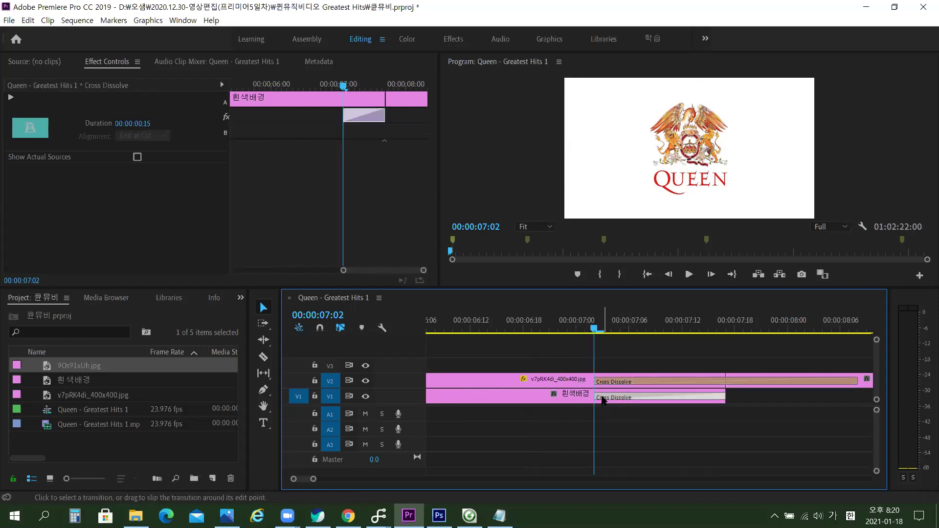
left_click(675, 381)
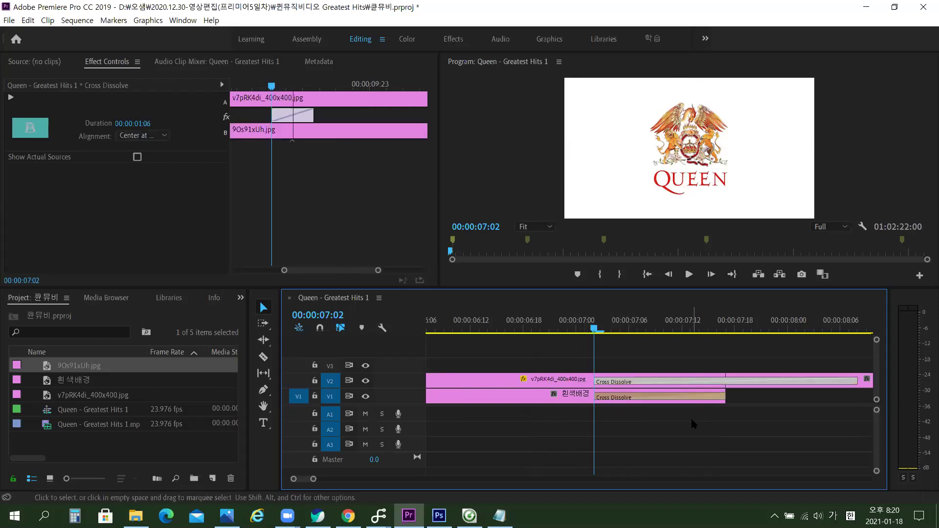
left_click_drag(595, 329, 638, 327)
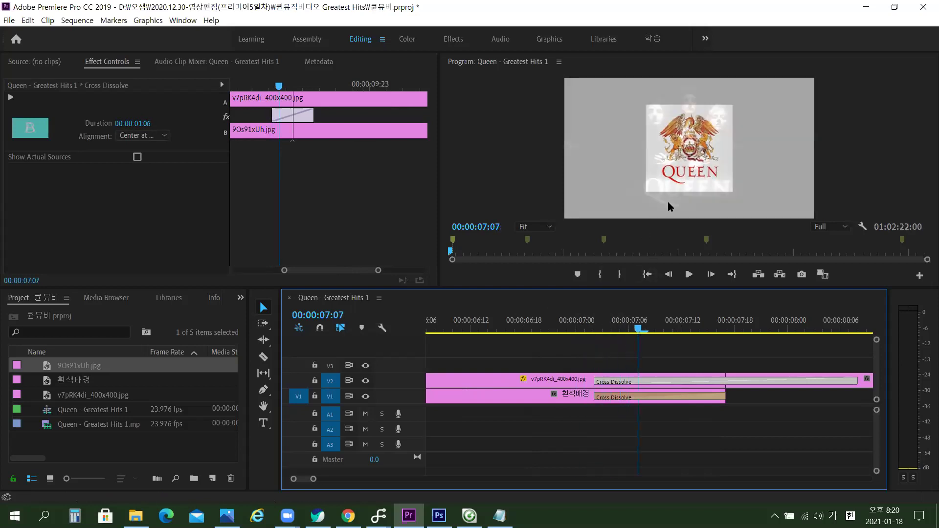
left_click_drag(646, 338, 708, 336)
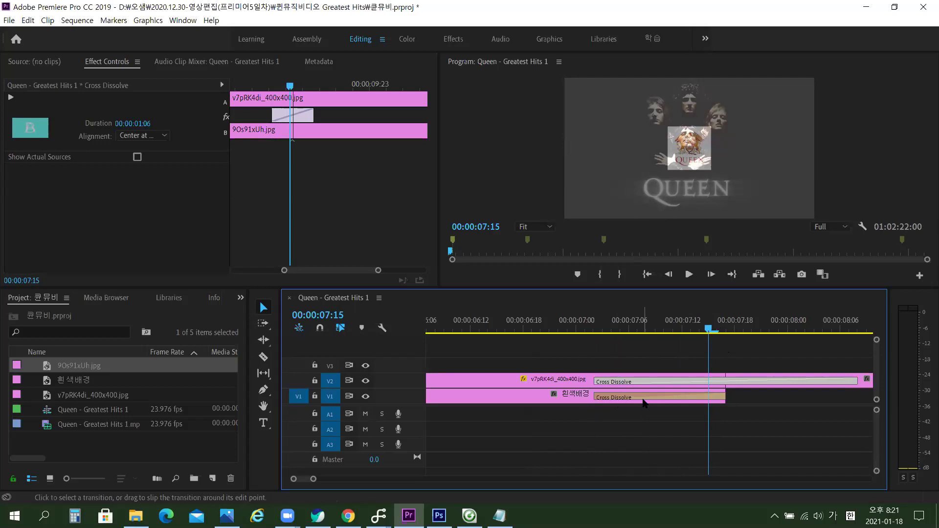
Delete the Cross Dissolve from the end of the white matte on V1.
left_click(717, 400)
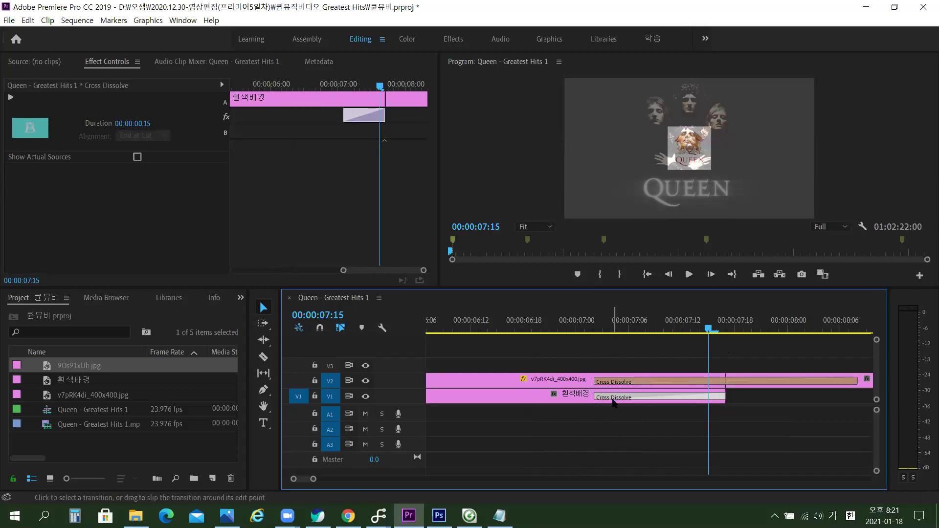
left_click(619, 402)
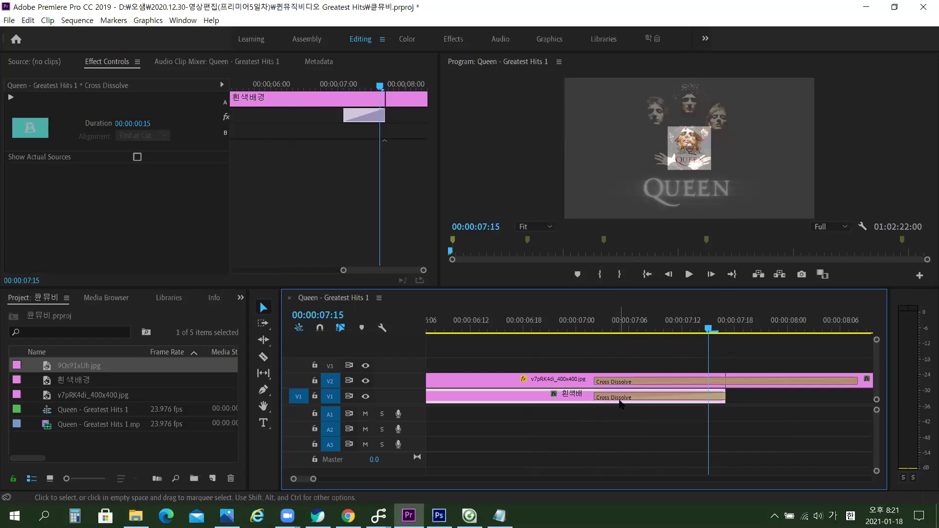
left_click(625, 399)
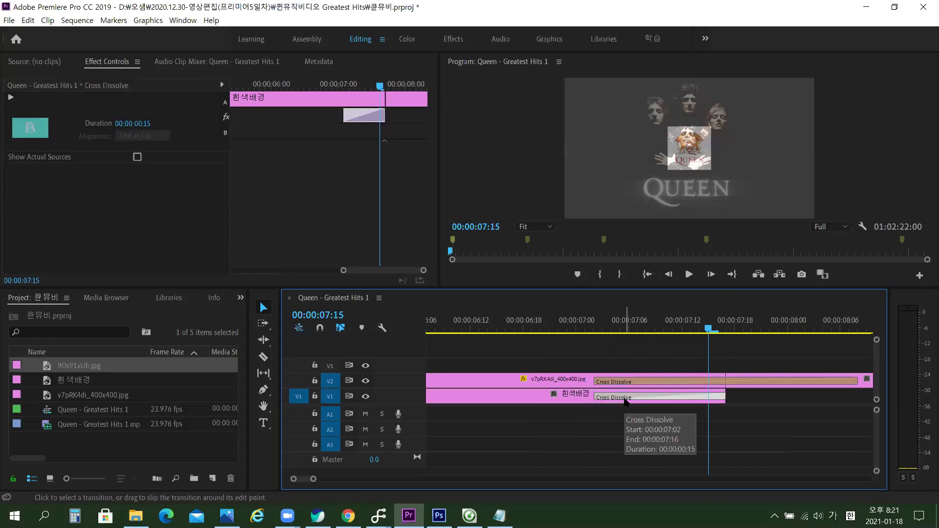
key("Delete")
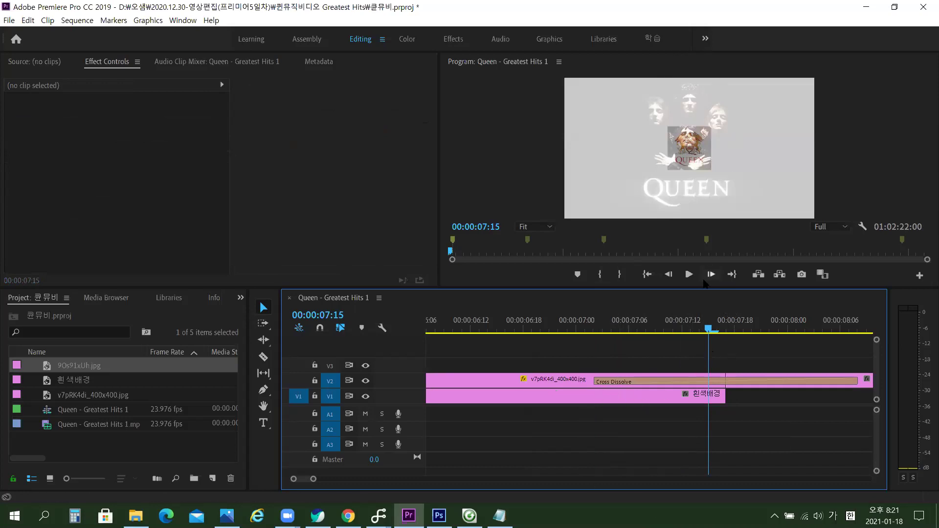
Play back the V2 Cross Dissolve over the plain white matte and check the frames around the matte's end.
left_click_drag(707, 335, 612, 409)
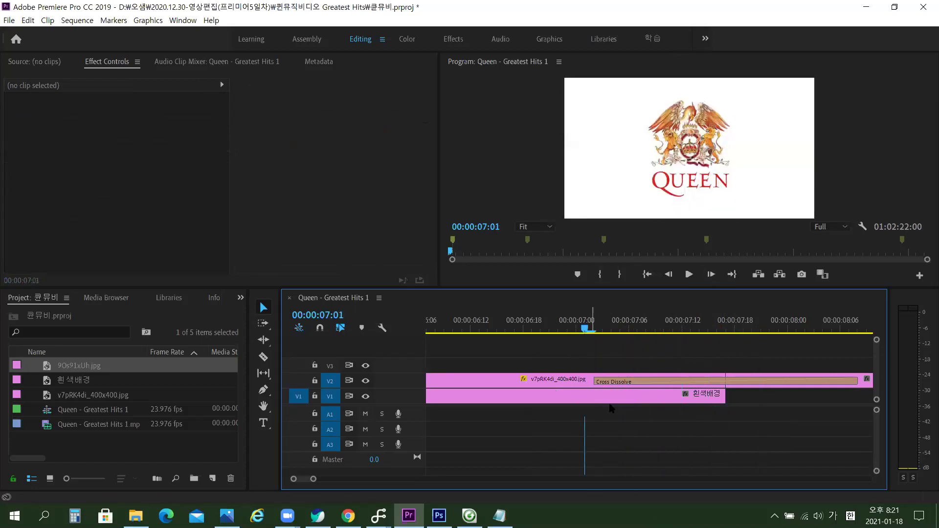
left_click(607, 399)
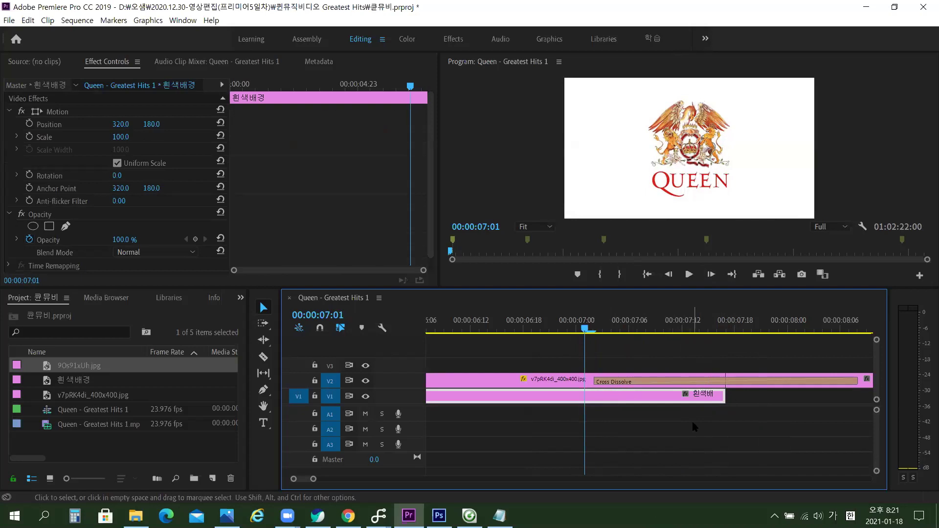
key("space")
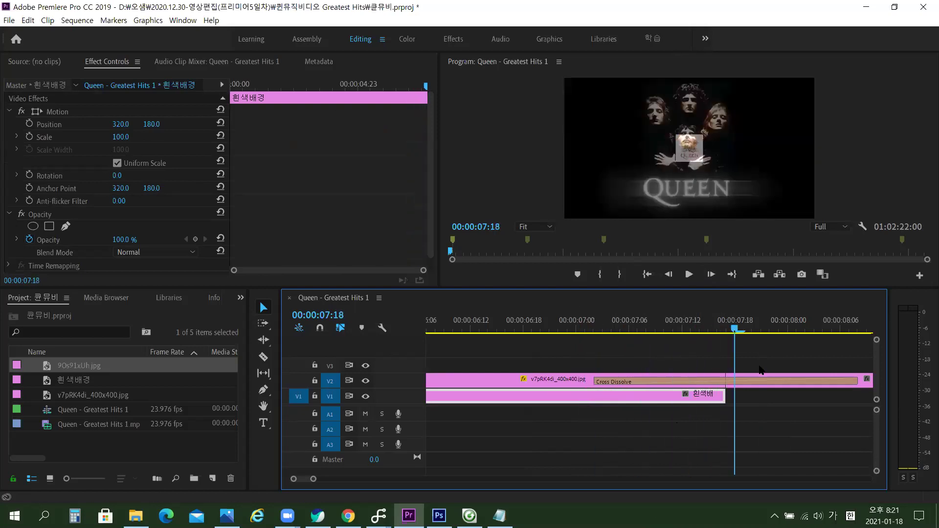
key("Left")
key("Left")
key("Left")
key("Left")
key("Left")
key("Left")
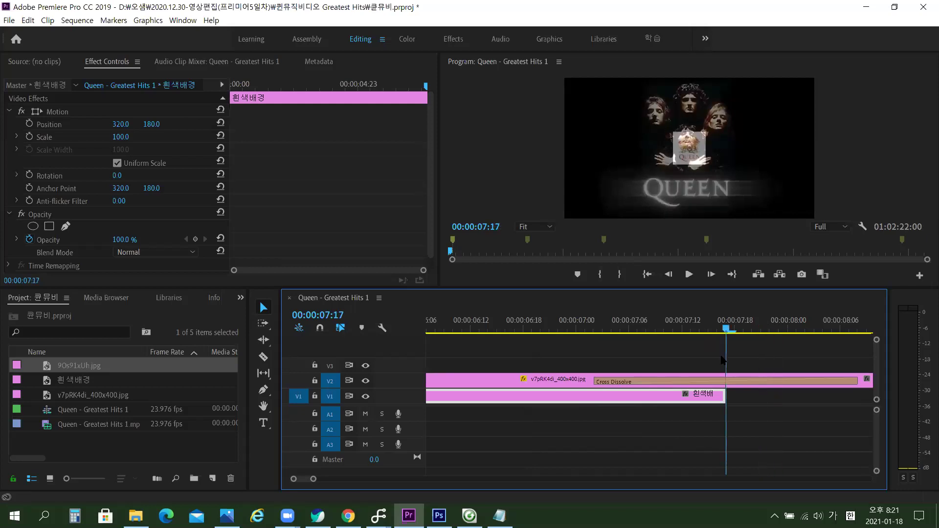
Play the opening from the logo dissolve into the 9Os91xUh.jpg photo and check the frame at 00:00:14:10.
key("minus")
key("minus")
key("minus")
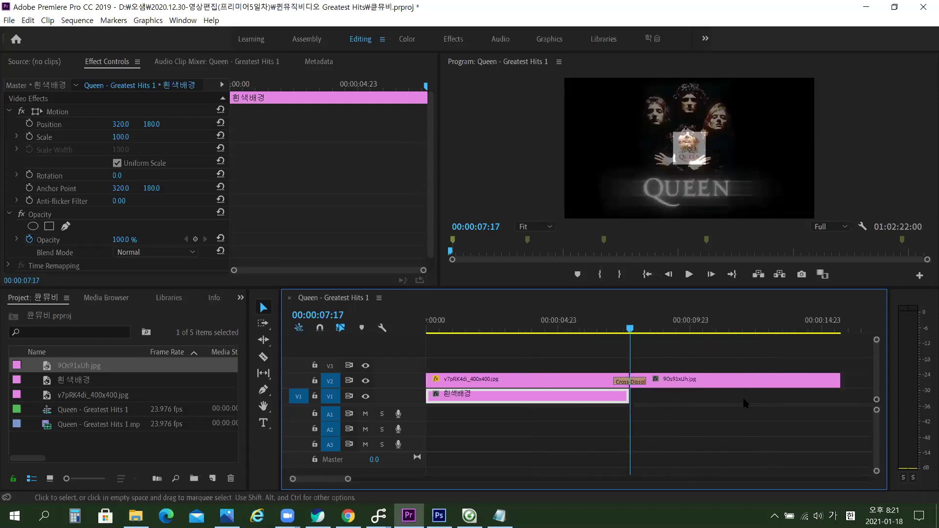
key("minus")
left_click_drag(538, 329, 556, 310)
key("space")
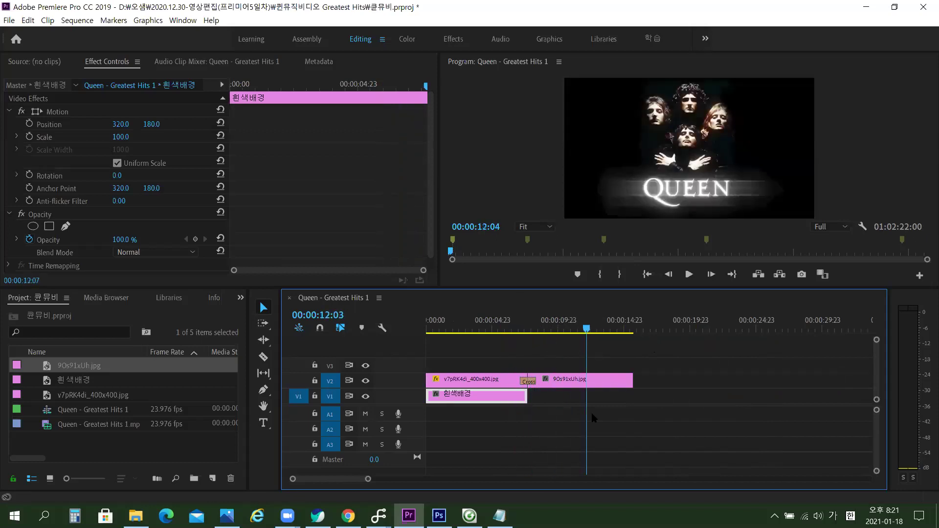
left_click(616, 328)
left_click(617, 329)
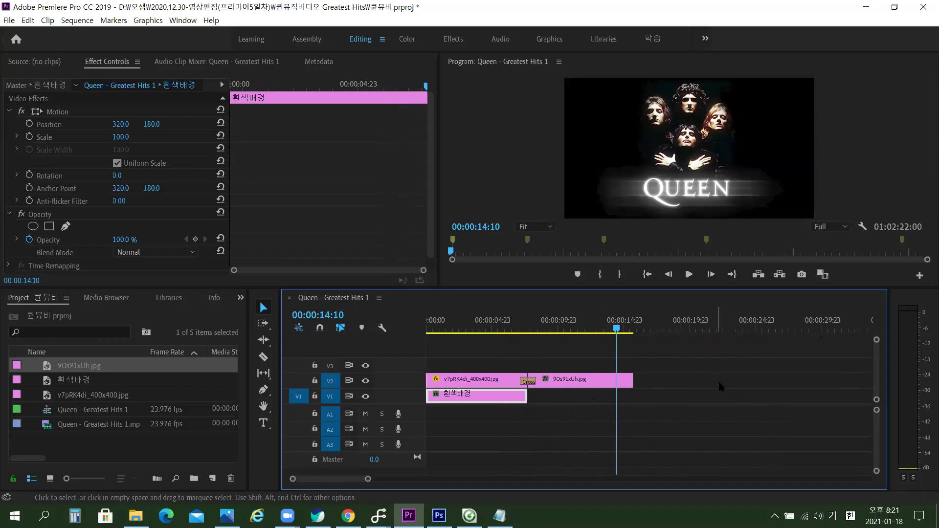
Deselect the white matte clip and open the list of project file commands.
left_click(659, 435)
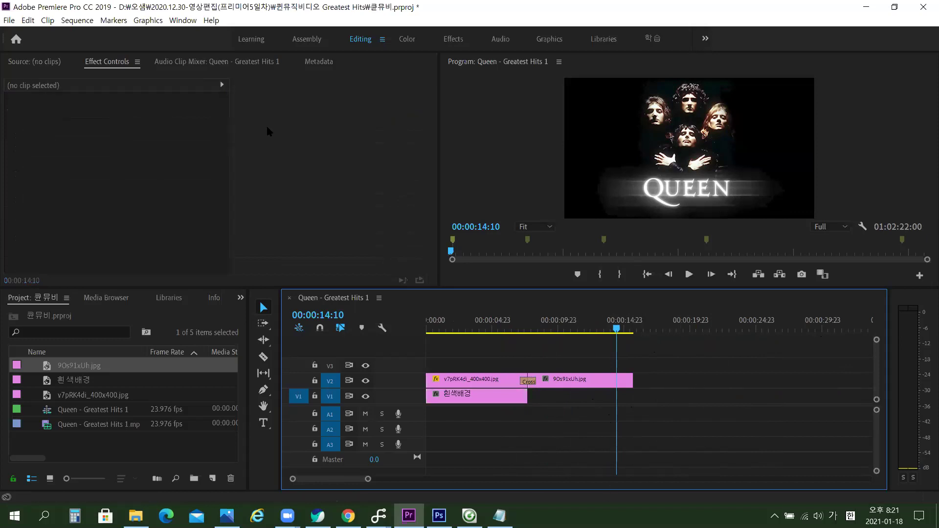
left_click(8, 20)
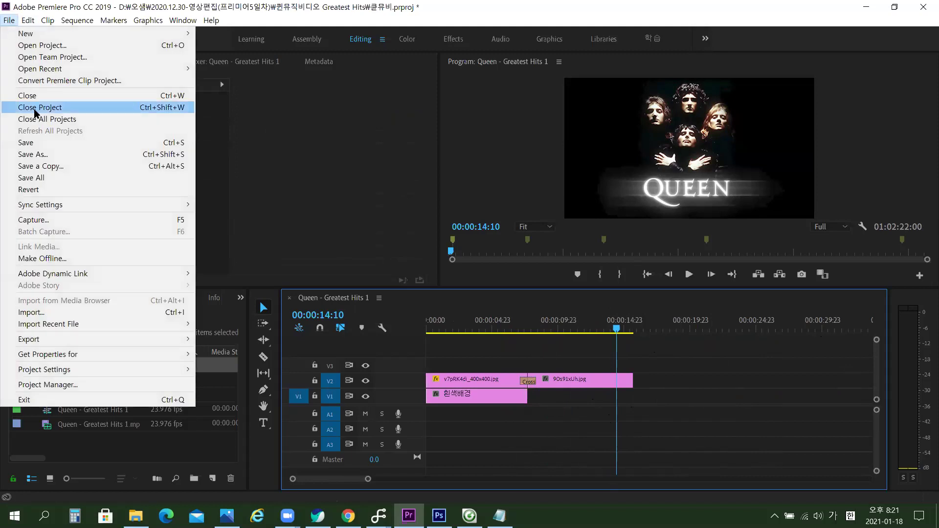
Save the project and move the playhead to 00:00:13:00 over the second image clip.
left_click(53, 146)
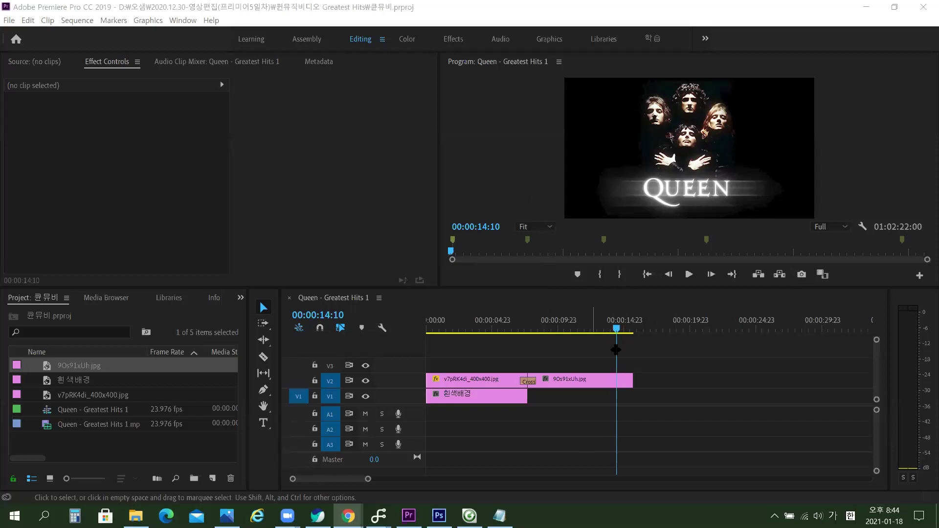
left_click(589, 328)
left_click_drag(589, 327, 597, 304)
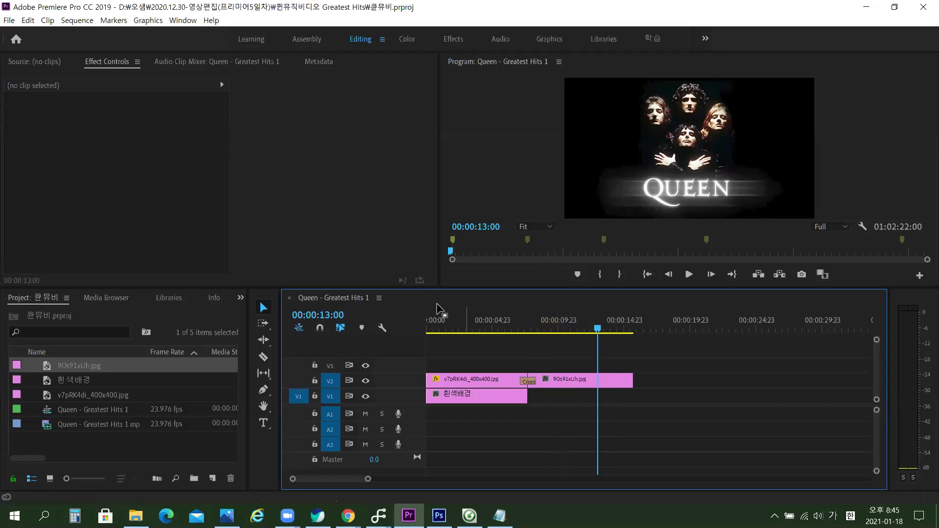
Move the playhead to 00:00:08:15, just after the cross dissolve, and enlarge the program preview.
left_click_drag(390, 286, 390, 295)
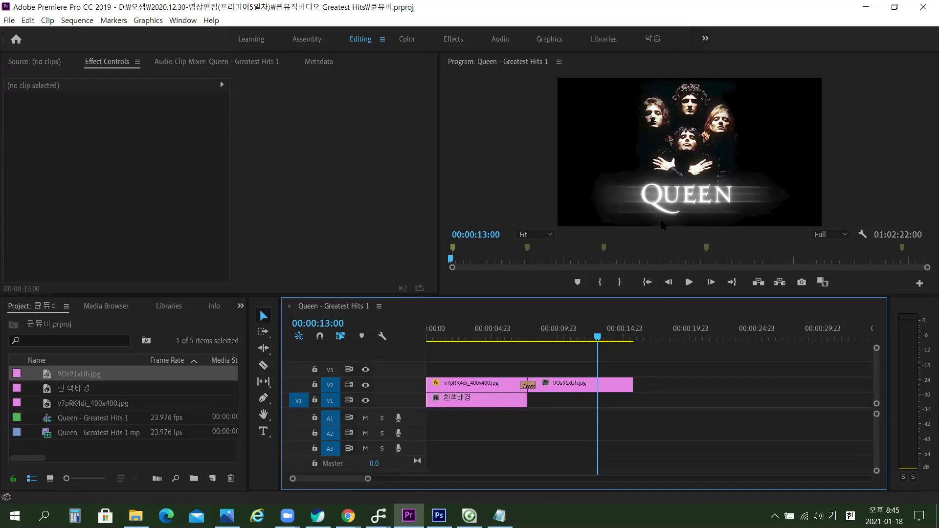
left_click(263, 432)
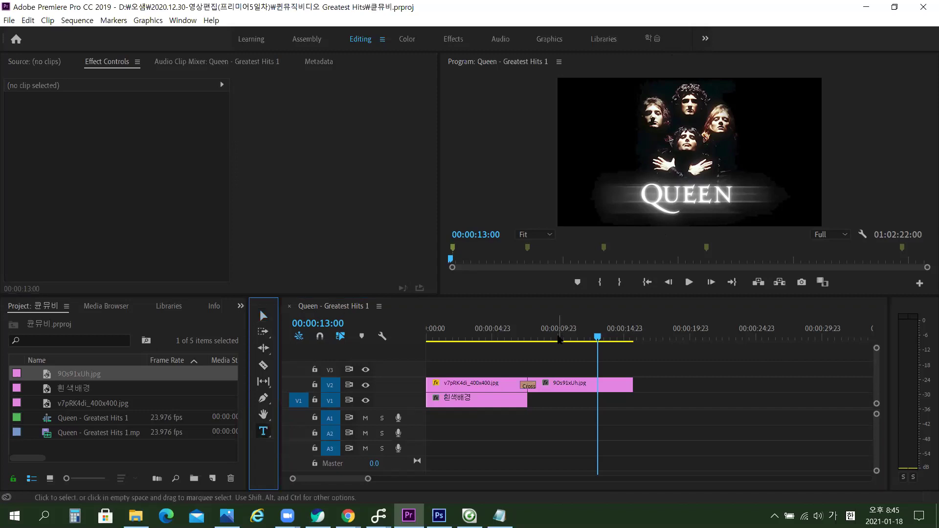
left_click_drag(597, 337, 544, 337)
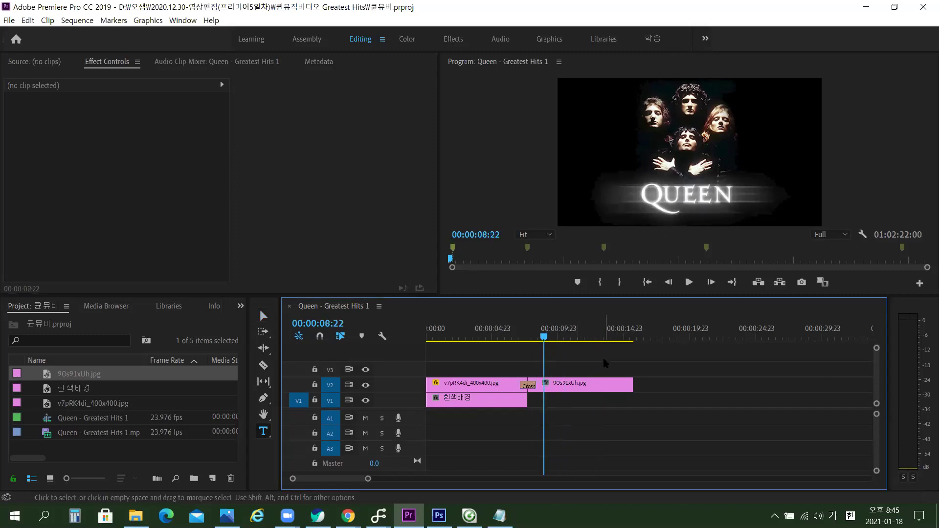
key("=")
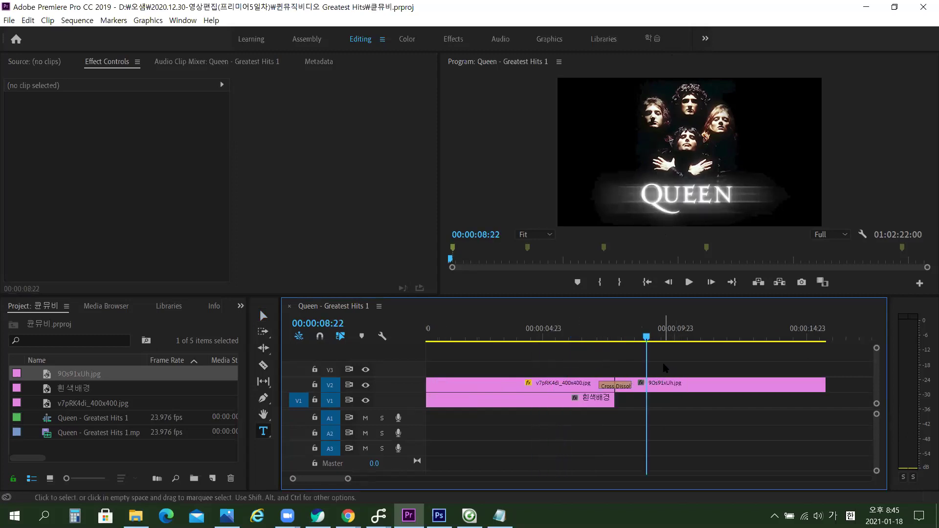
mouse_move(647, 336)
left_mouse_down()
mouse_move(629, 333)
mouse_move(640, 332)
left_mouse_up()
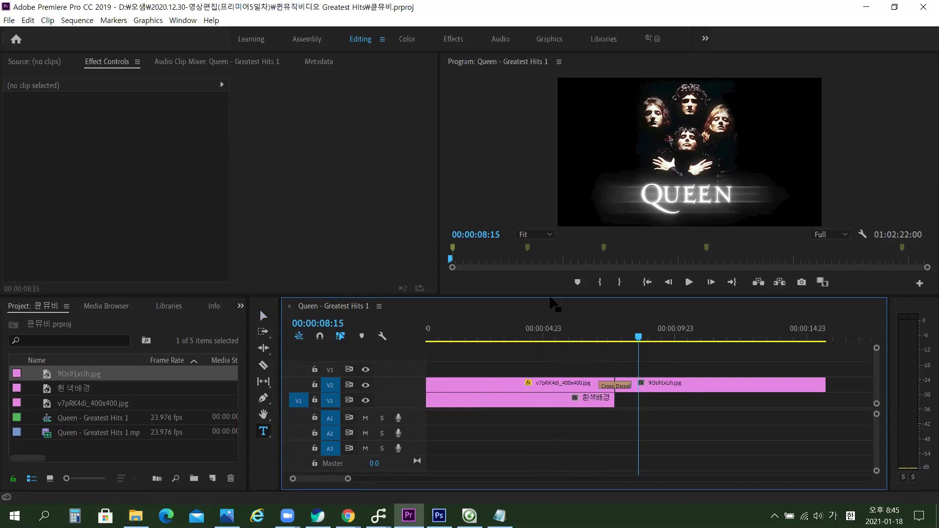
left_click_drag(556, 296, 562, 342)
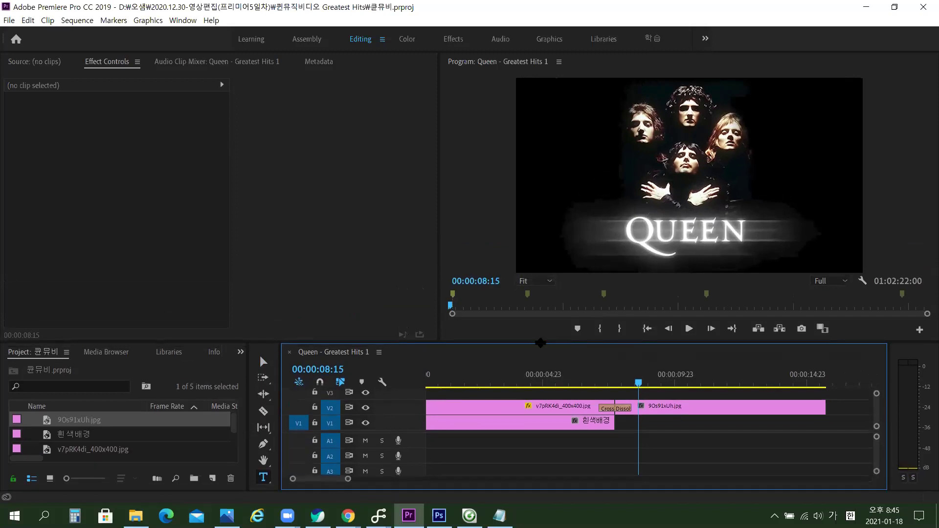
left_click_drag(541, 336, 541, 333)
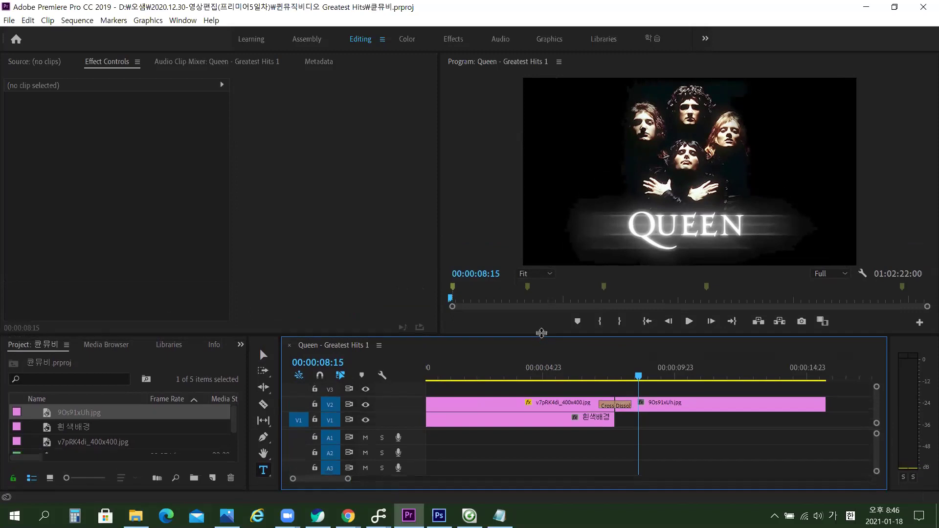
With the Type tool, create a text box covering most of the QUEEN frame and enter "곡리스트 :".
left_click(263, 468)
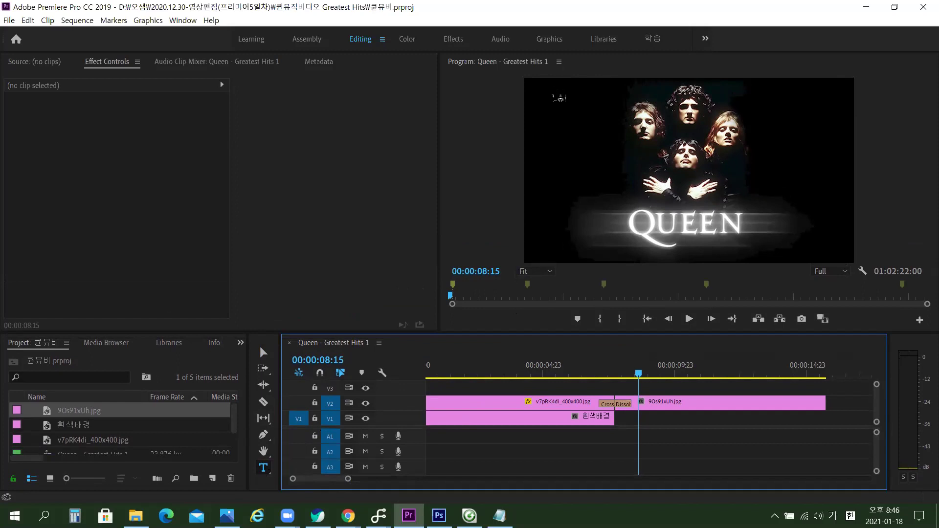
left_click_drag(553, 88, 832, 259)
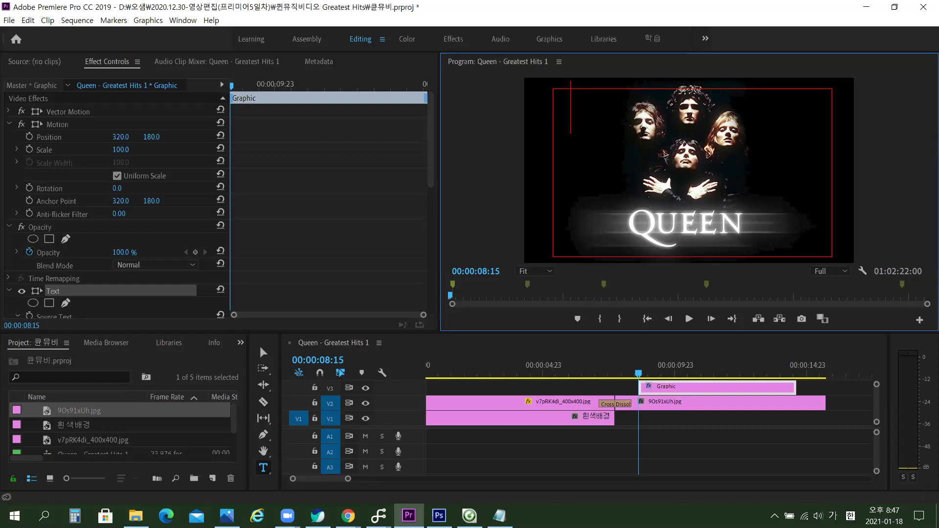
type("고")
key("BackSpace")
type("곡리")
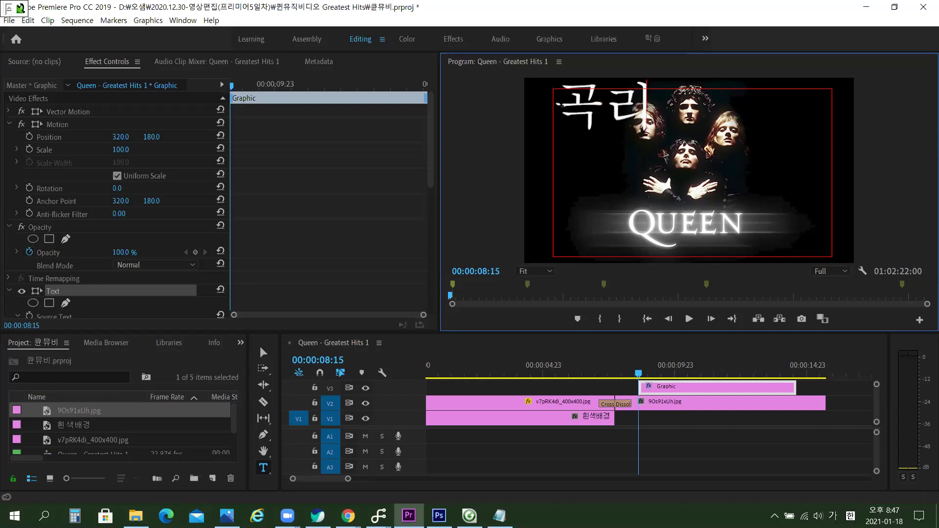
type("스트")
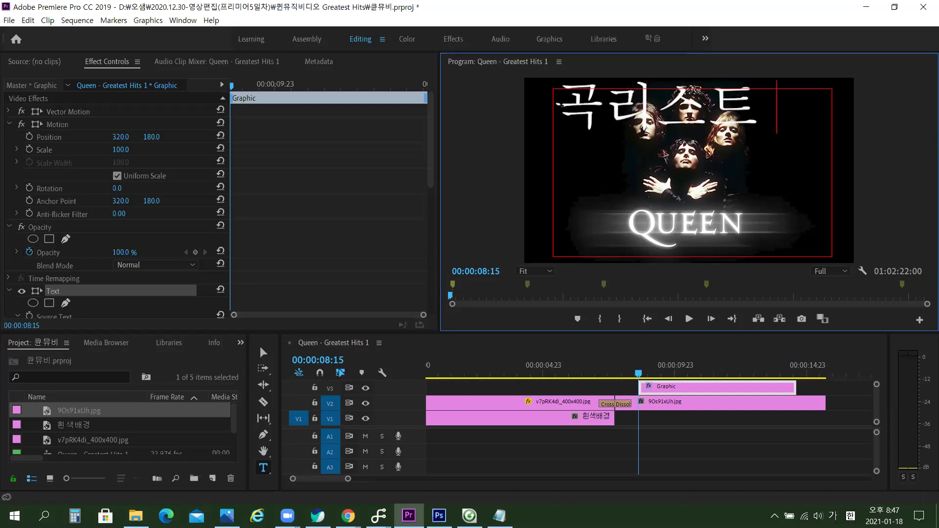
type(" :")
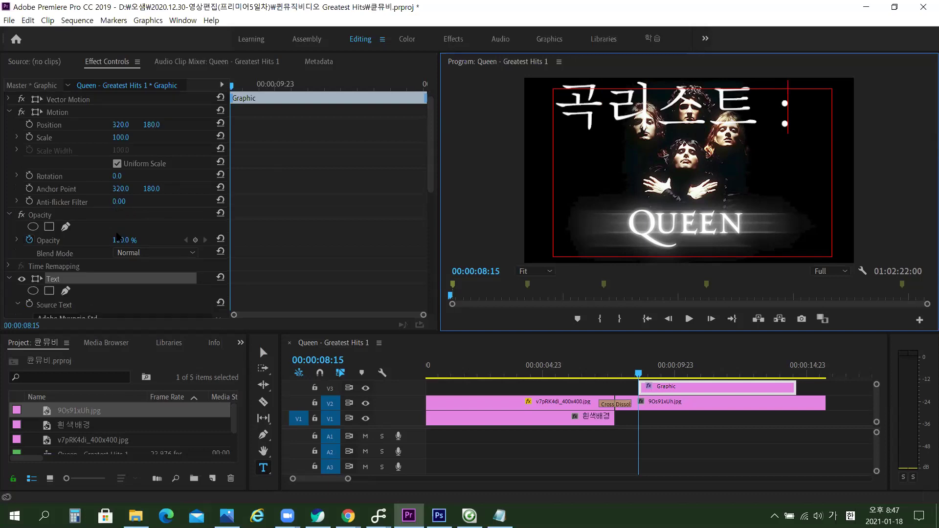
Switch to the Graphics workspace and show the title's text and appearance properties in a wider Essential Graphics area.
scroll(117, 225, "down", 2)
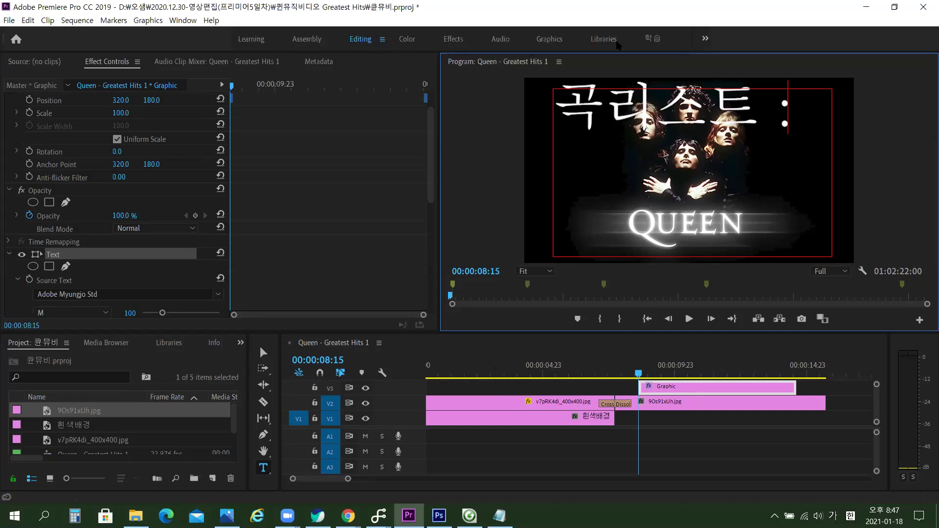
left_click(549, 40)
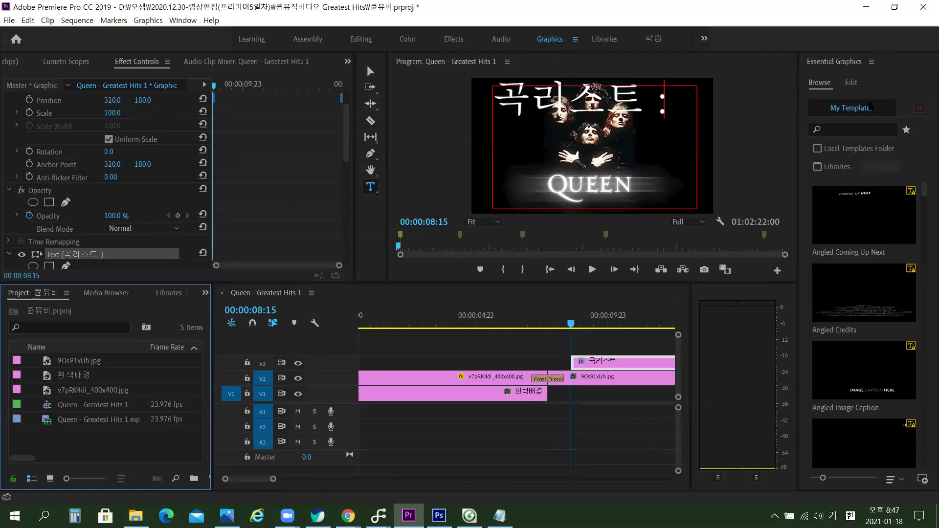
left_click_drag(799, 79, 788, 77)
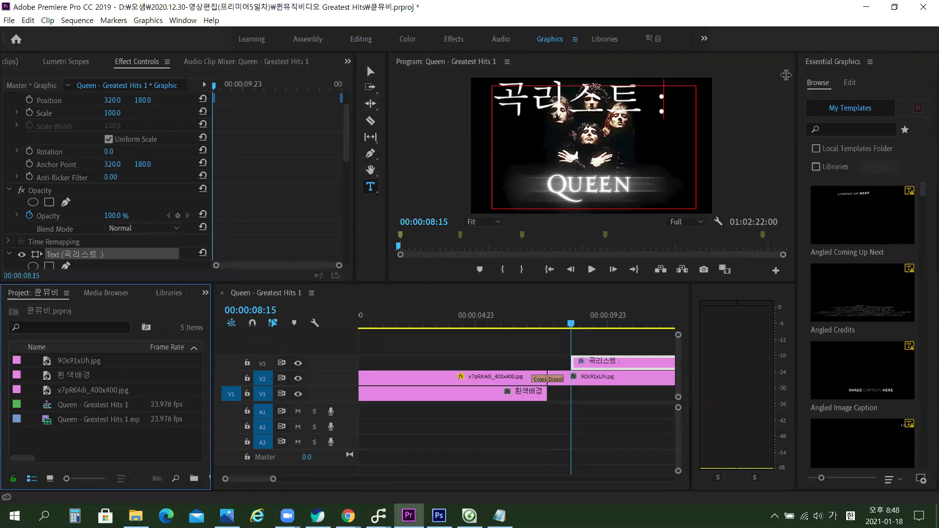
left_click(840, 83)
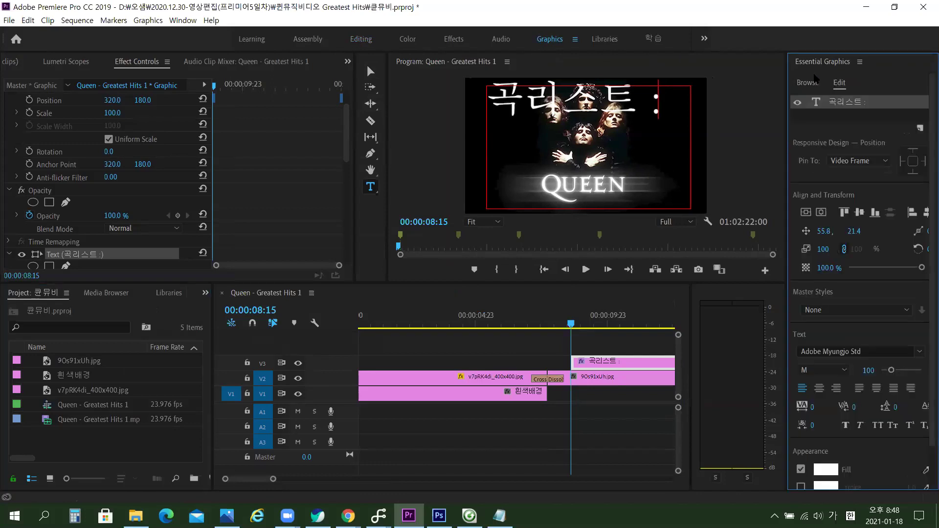
left_click_drag(788, 77, 770, 76)
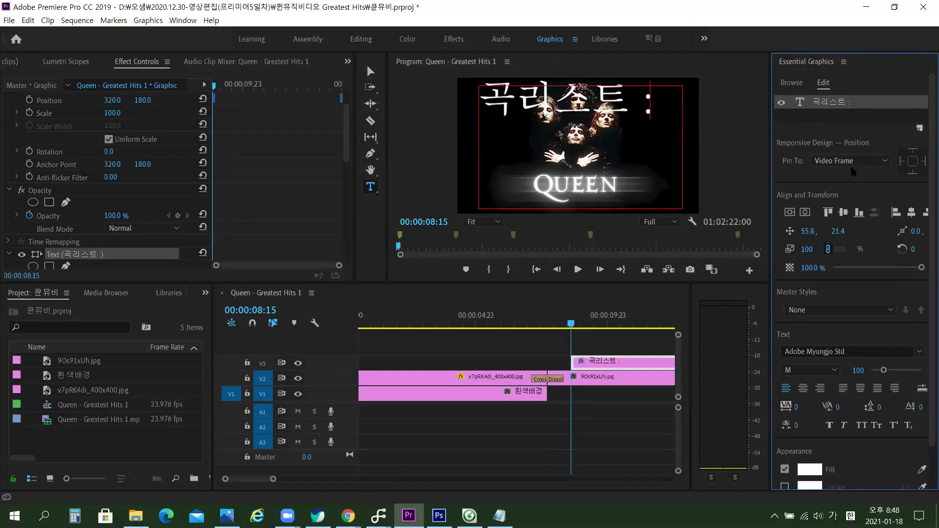
scroll(870, 195, "down", 3)
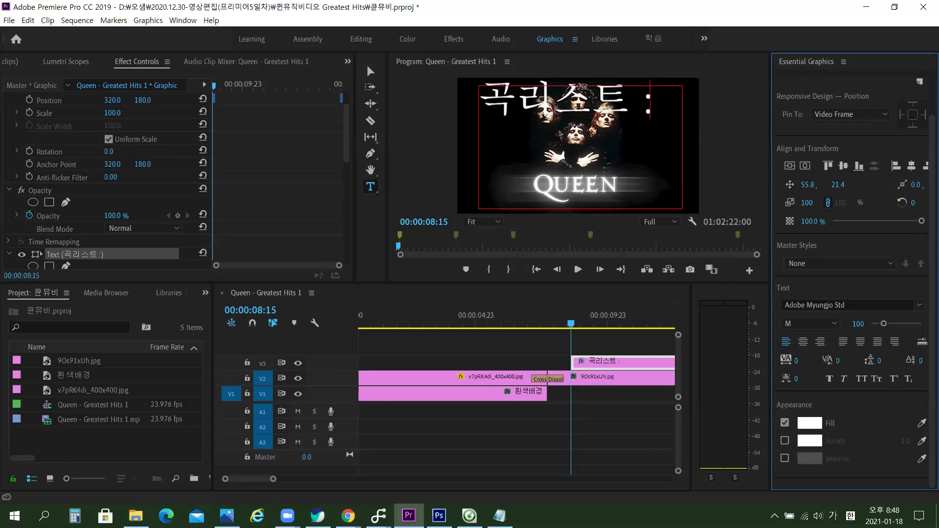
Select all the text of the "곡리스트 :" title and set its font size to 50.
left_click_drag(480, 100, 655, 100)
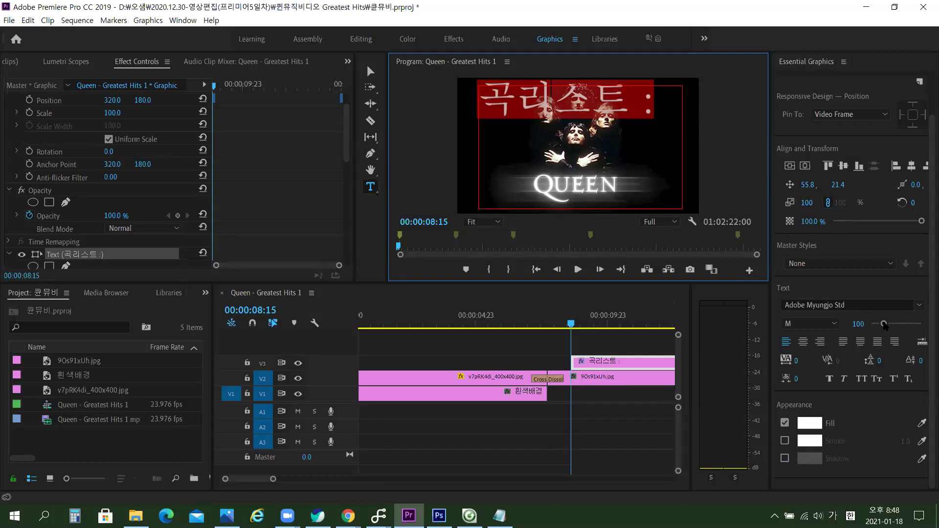
left_click(857, 324)
type("60")
key("Return")
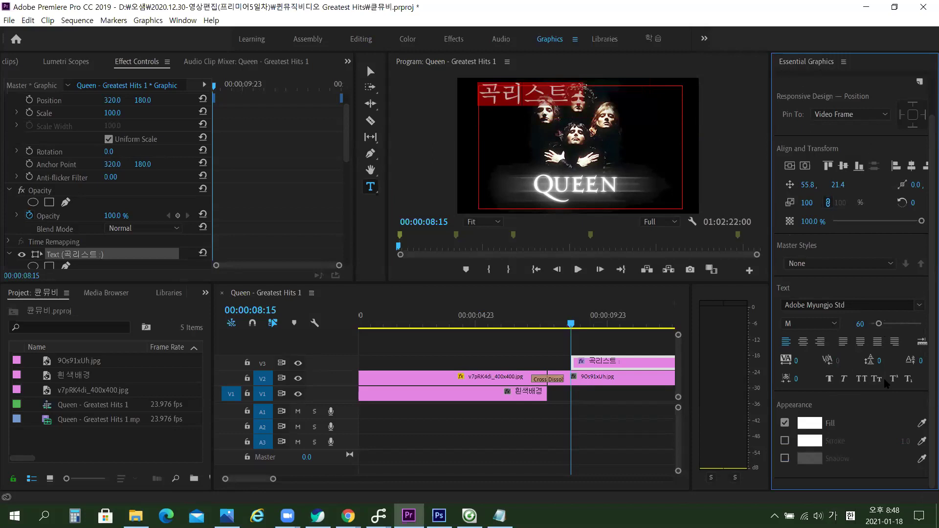
left_click(860, 324)
type("50")
key("Return")
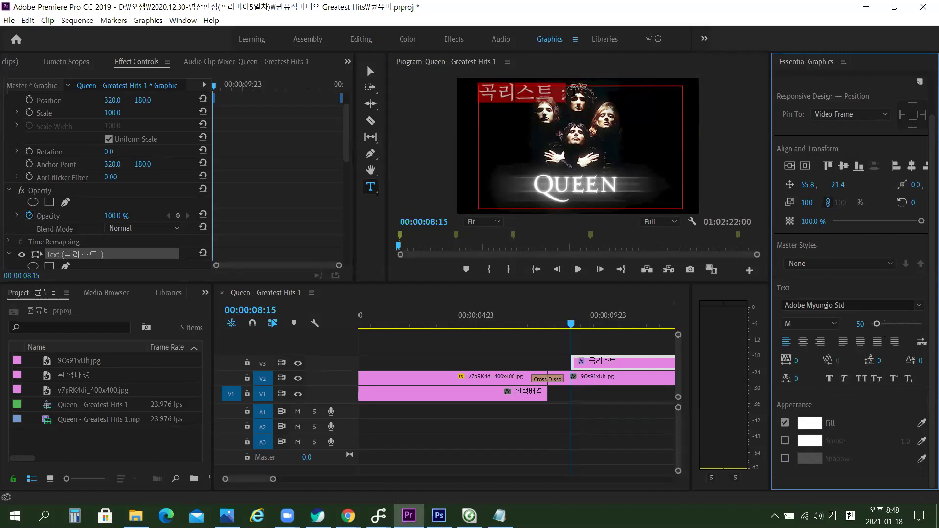
Start a second title line with "1." and display the list of sequence markers.
left_click(570, 92)
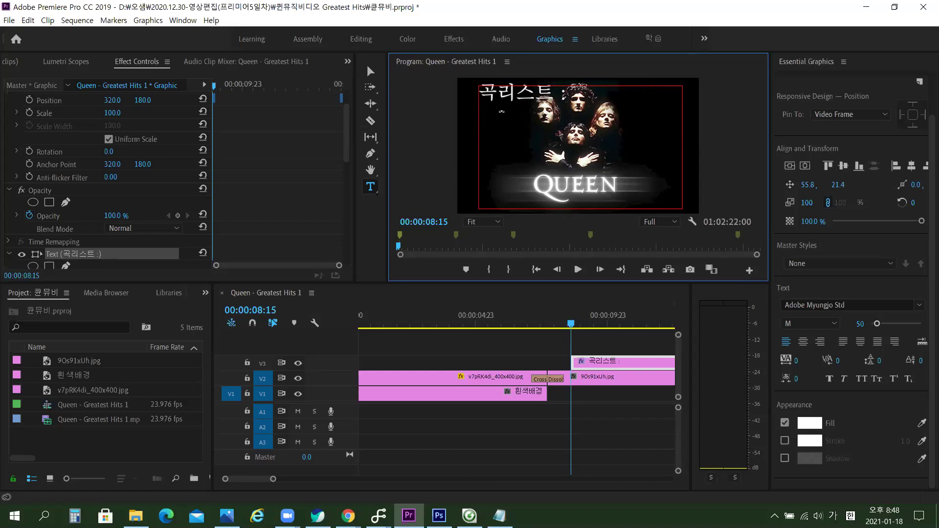
type("1.")
left_click(206, 293)
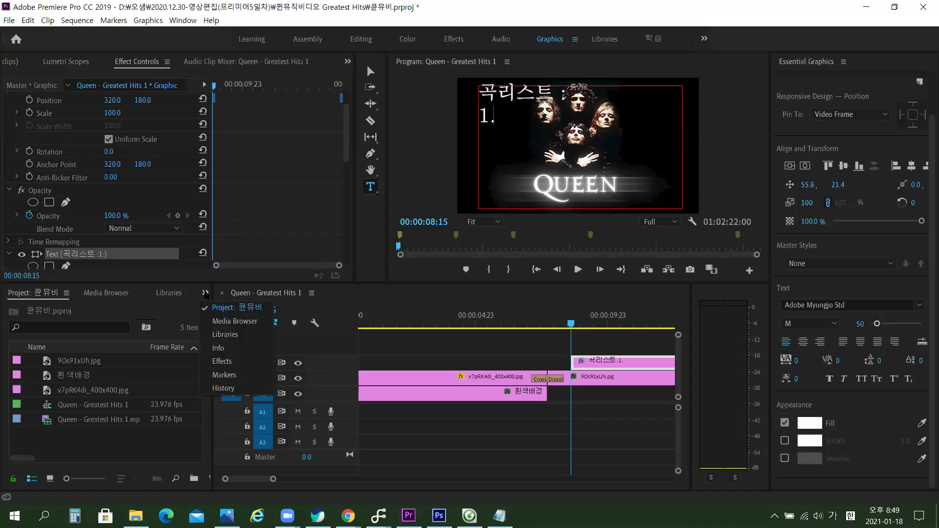
left_click(242, 366)
left_click(205, 292)
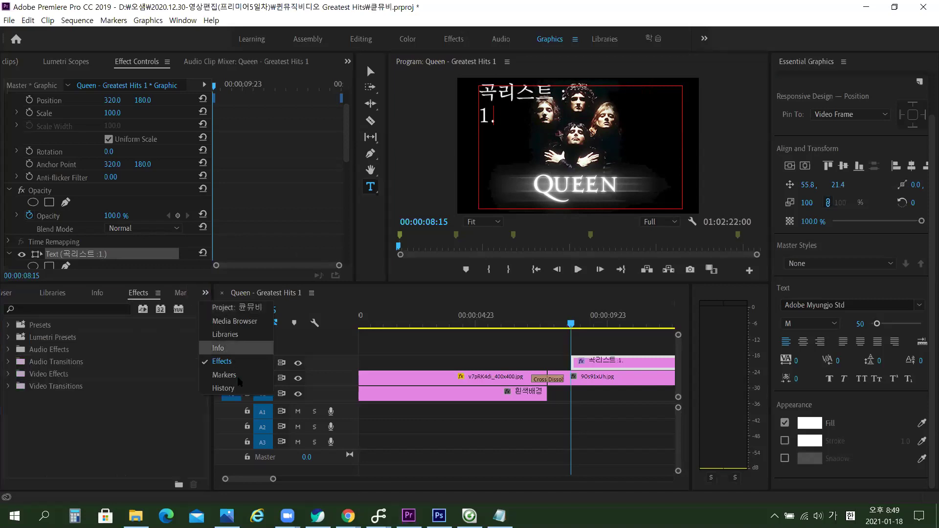
left_click(224, 375)
left_click(369, 340)
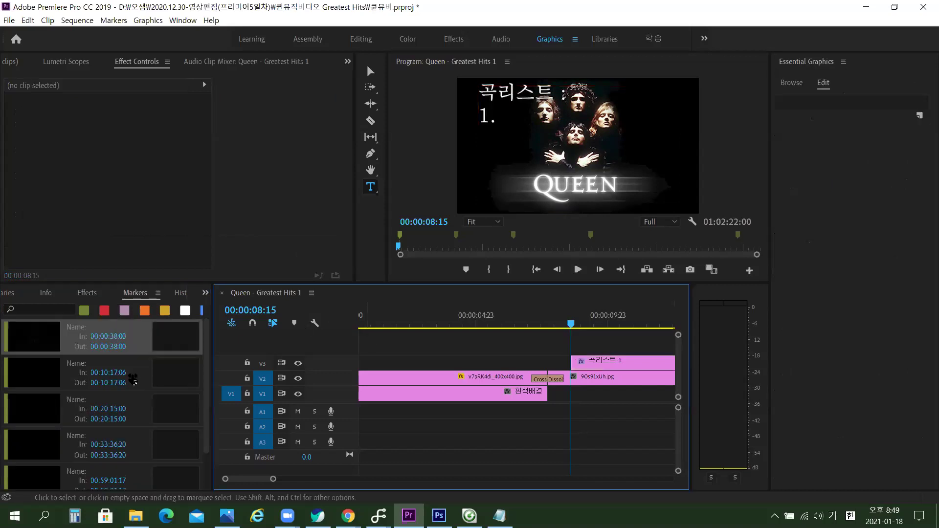
Copy the first marker's comment into the title after "1." so the line reads "보헤미안 렙소디".
left_click(195, 328)
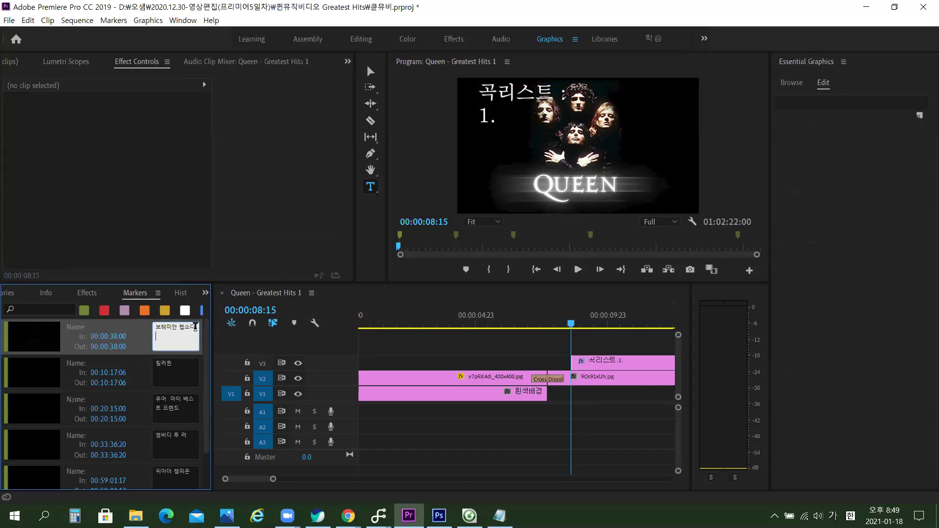
left_click_drag(195, 326, 130, 329)
type("ㅎ")
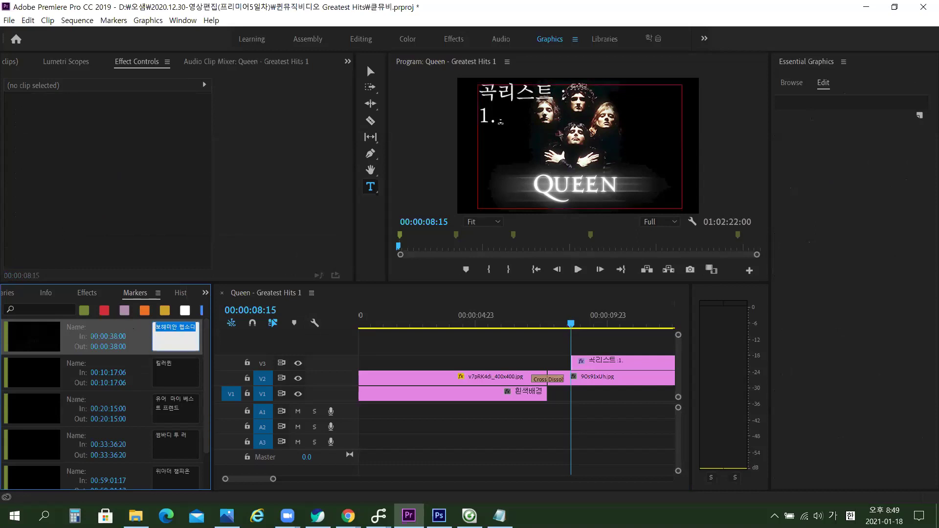
type("보헤미안 렙소디")
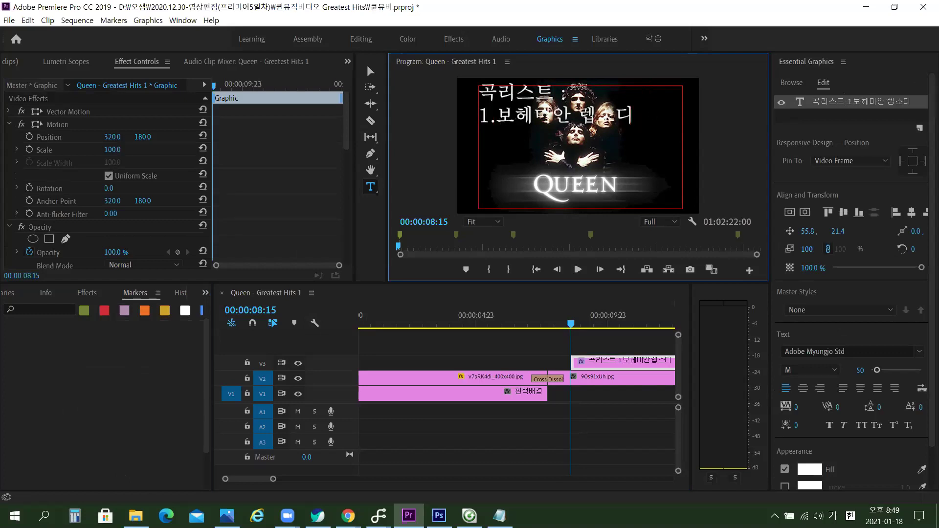
Add a third title line with "2." and insert a space after "1." in the line above.
key("Return")
type("2.")
key("Up")
key("Down")
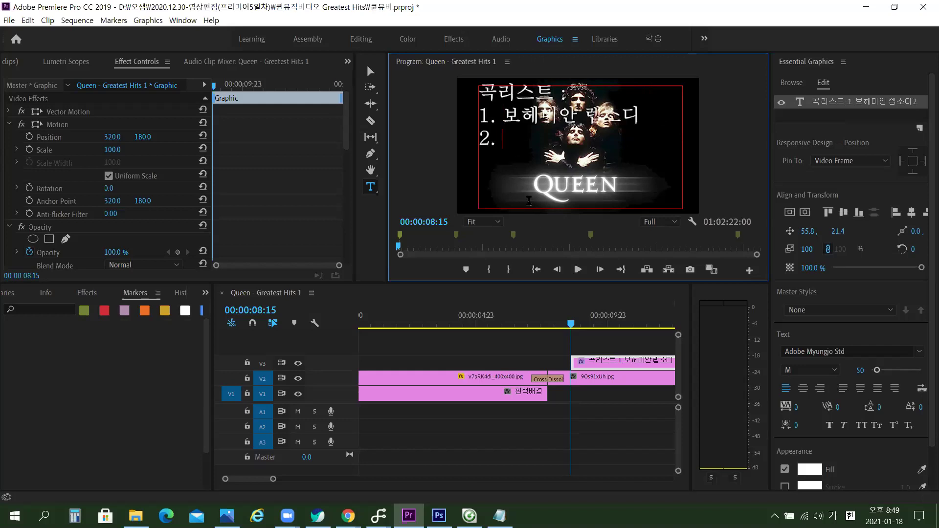
Copy the comment "킬러퀸" from the second marker at 00:10:17:06.
left_click(389, 349)
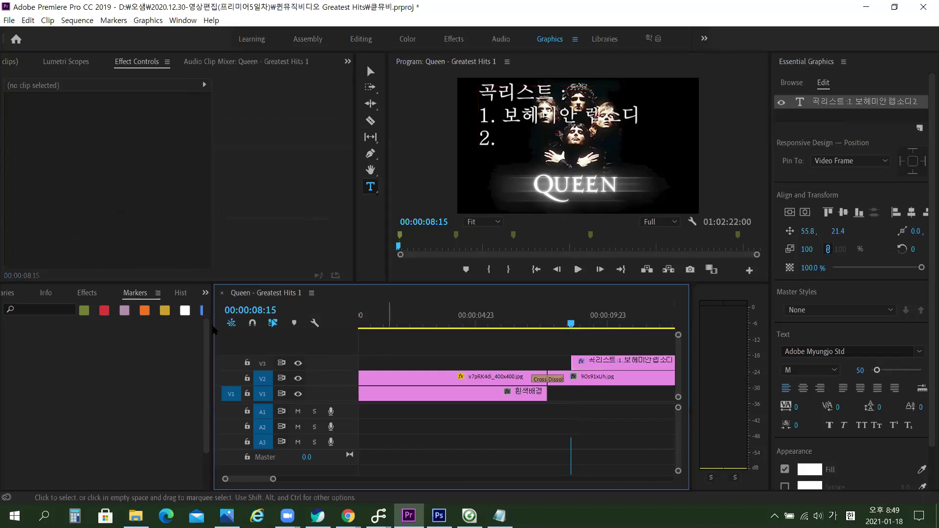
left_click(172, 379)
key("ctrl+c")
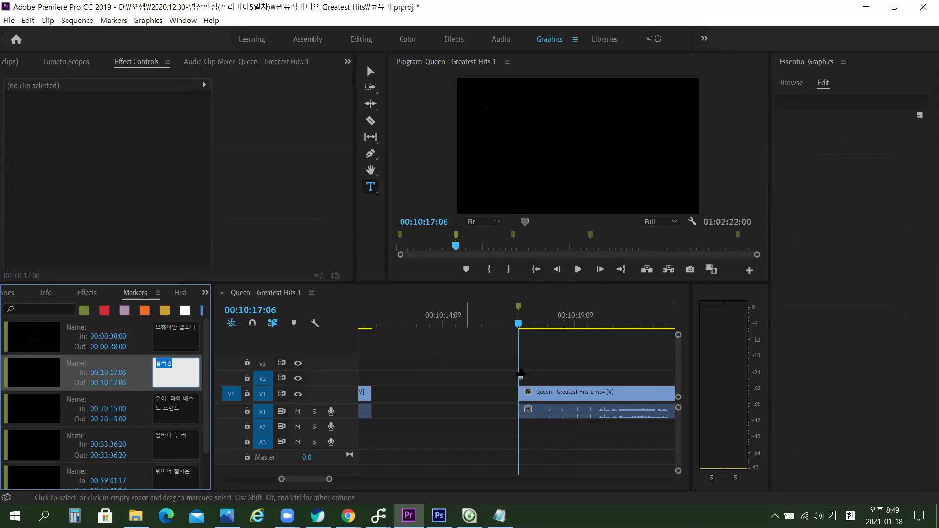
Return to the song list title near the sequence start and paste "킬러퀸" after "2.".
left_click(559, 377)
key("Up")
key("Up")
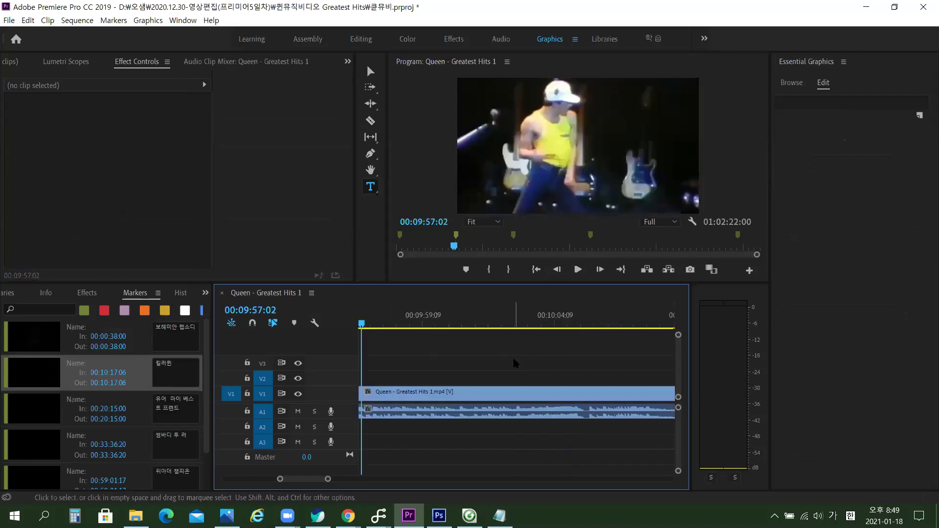
scroll(505, 376, "down", 6)
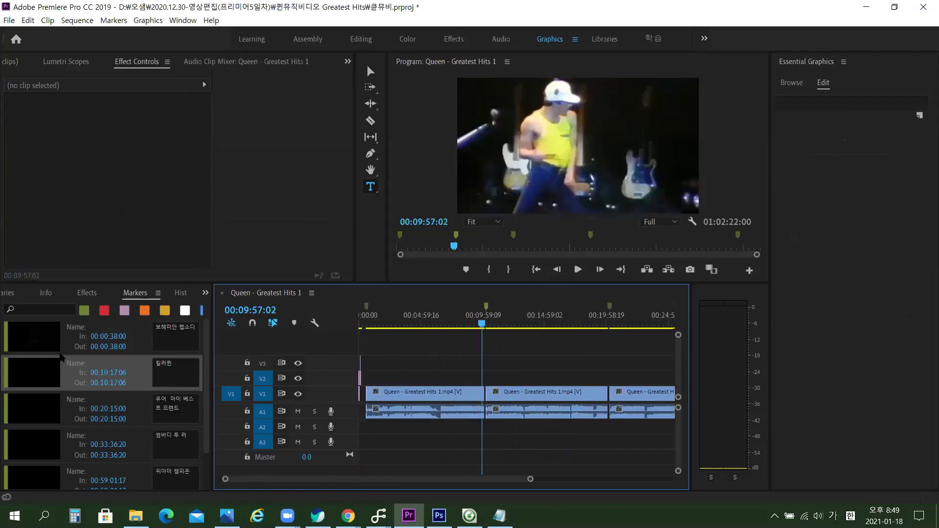
key("Up")
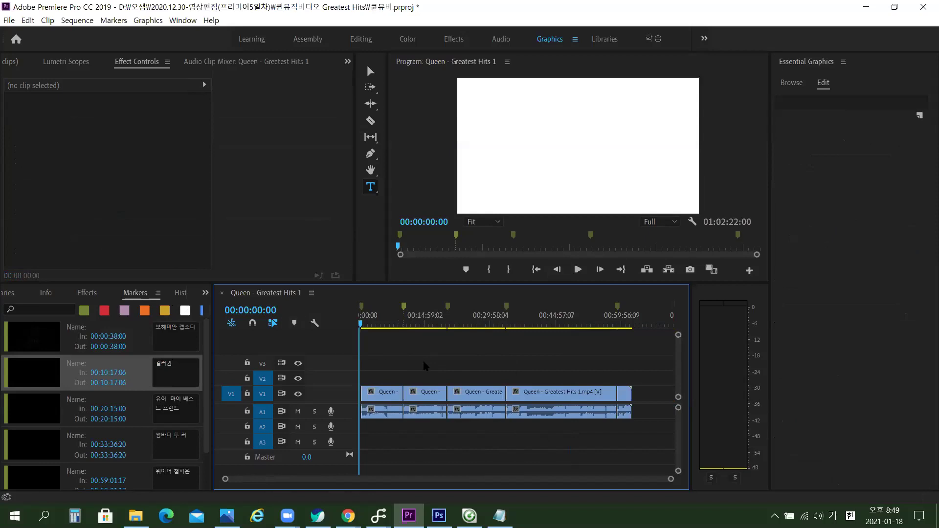
scroll(415, 370, "up", 6)
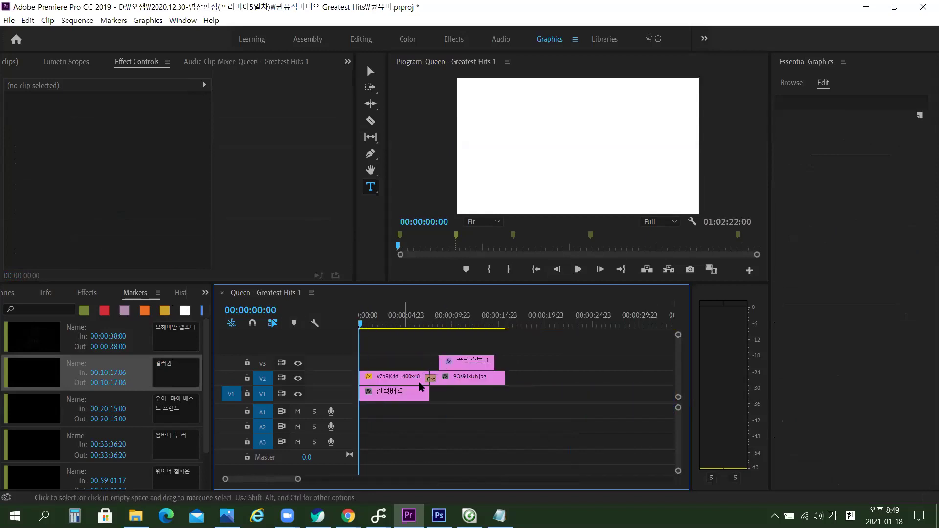
left_click(462, 326)
left_click(470, 368)
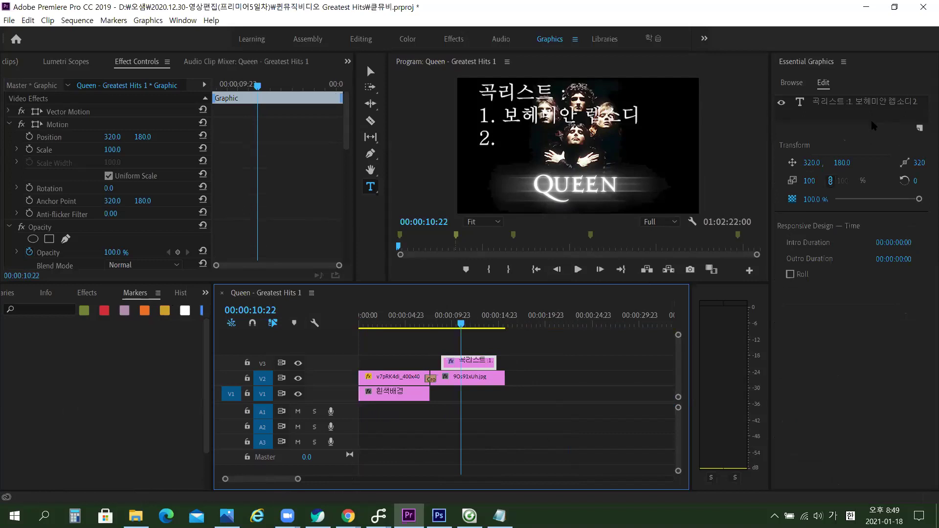
left_click(509, 143)
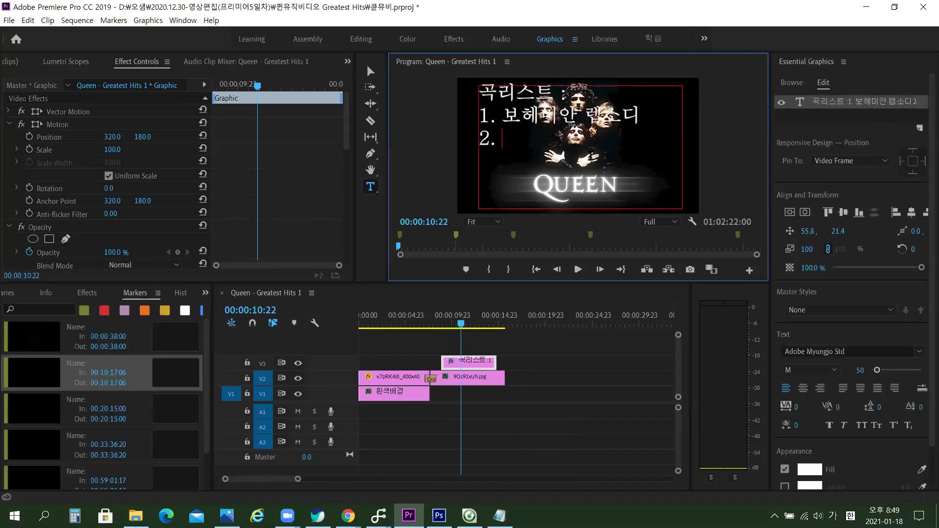
key("ctrl+v")
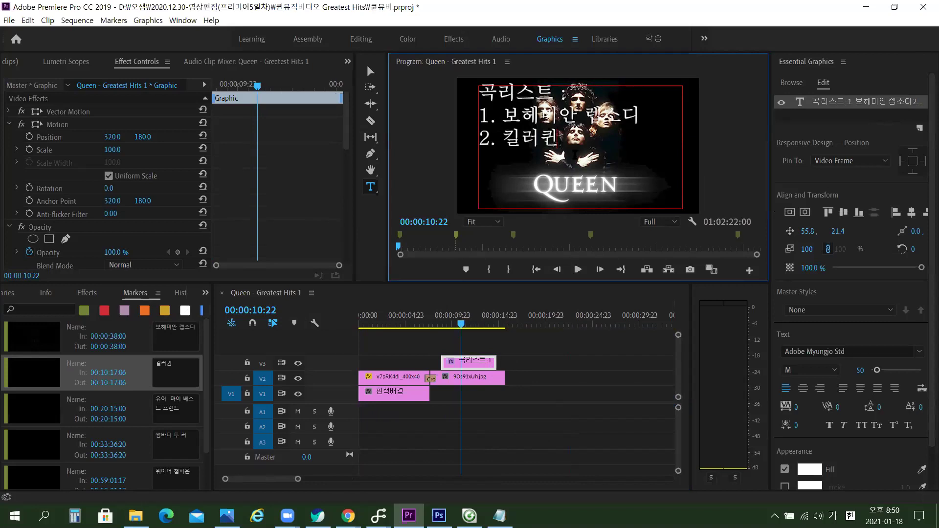
Add a "3." line to the title and copy the comment "유어 마이 베스트 프렌드" from the marker at 00:20:15:00.
key("Return")
type("3.")
left_click(177, 413)
key("ctrl+c")
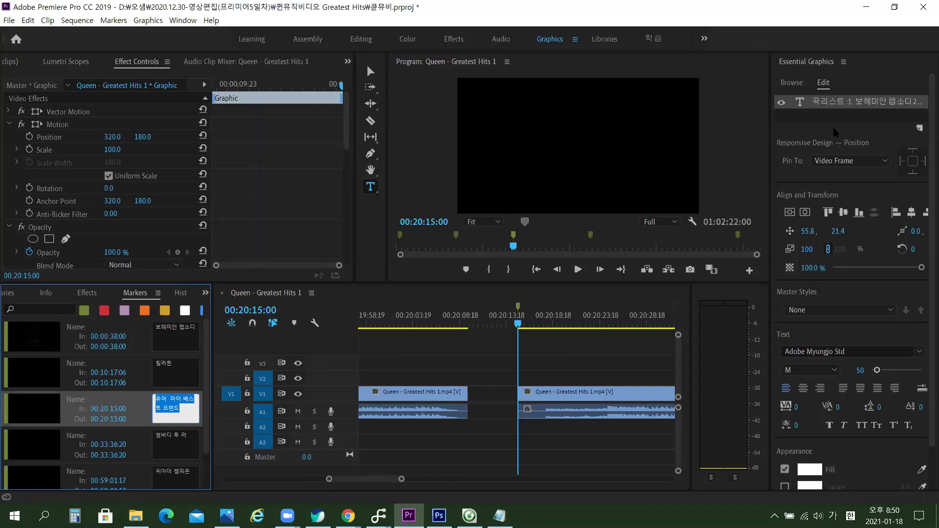
Go back to the song list title and paste "유어 마이 베스트 프렌드" after "3.".
left_click(850, 104)
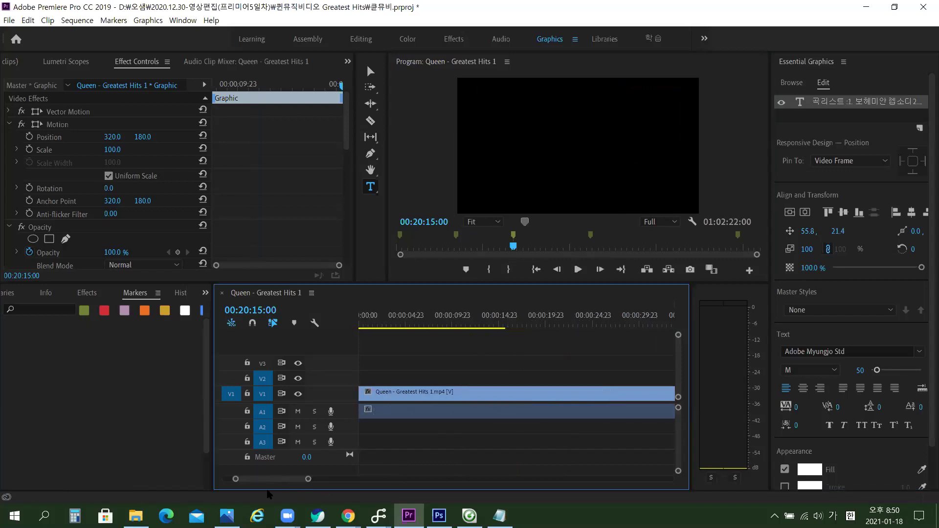
double_click(477, 362)
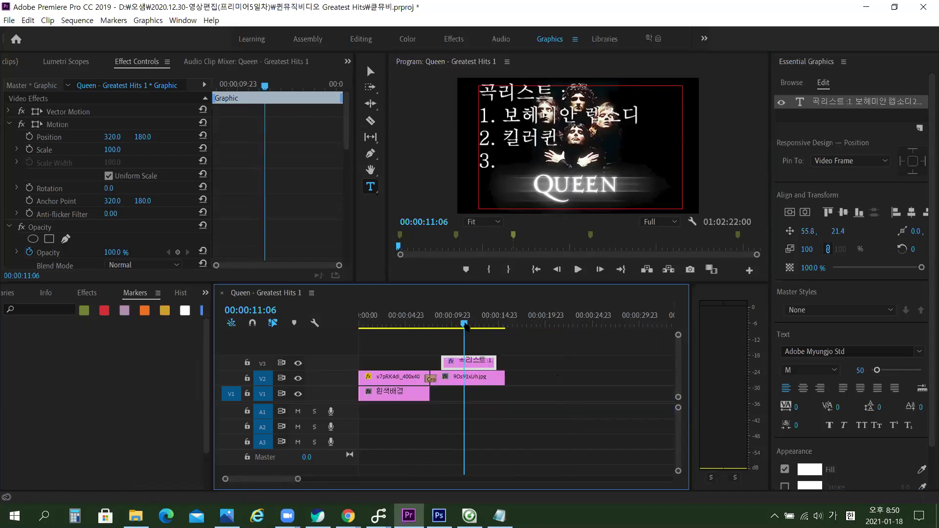
left_click(494, 161)
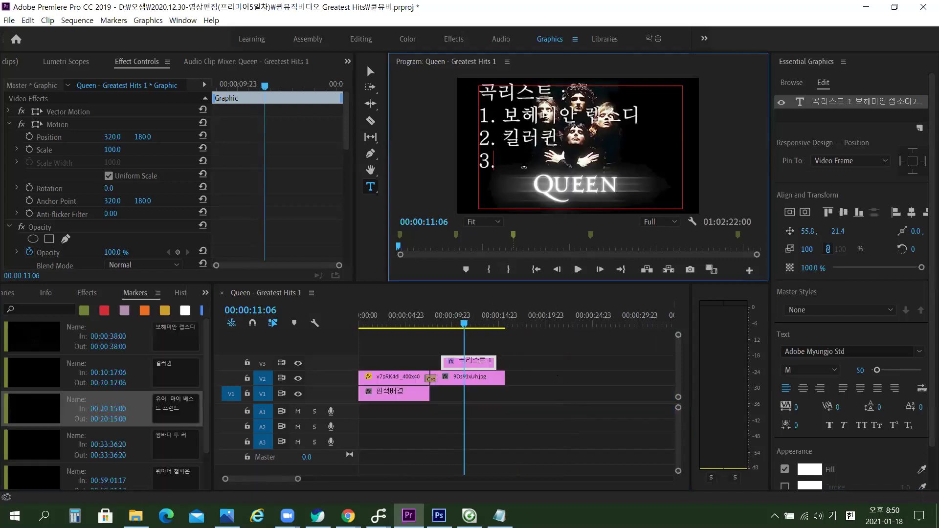
key("ctrl+v")
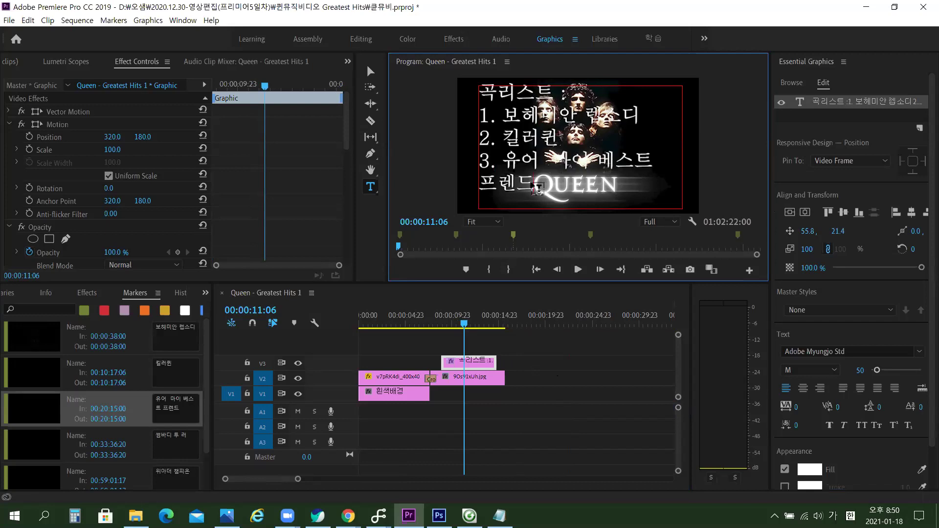
Set the font size of the numbered song lines to 40, leaving out the "곡리스트 :" heading.
left_click_drag(536, 188, 479, 115)
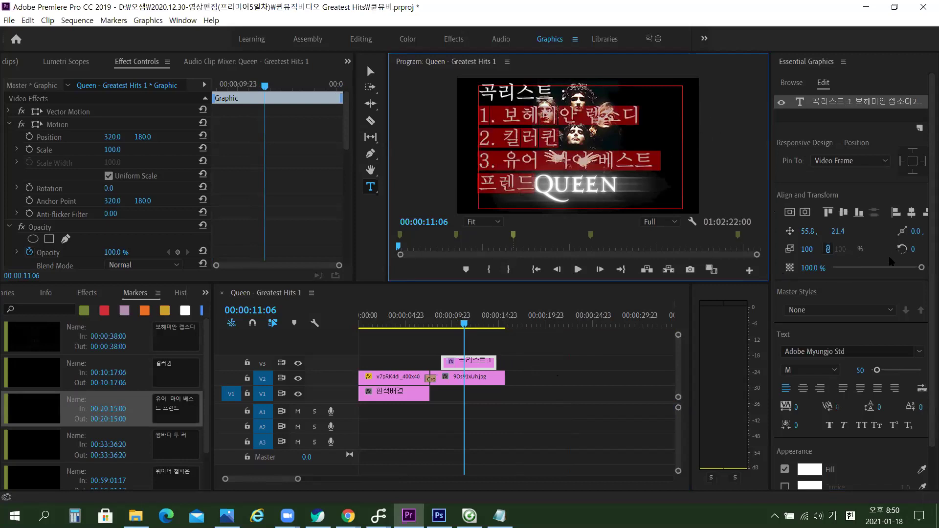
left_click_drag(772, 146, 737, 142)
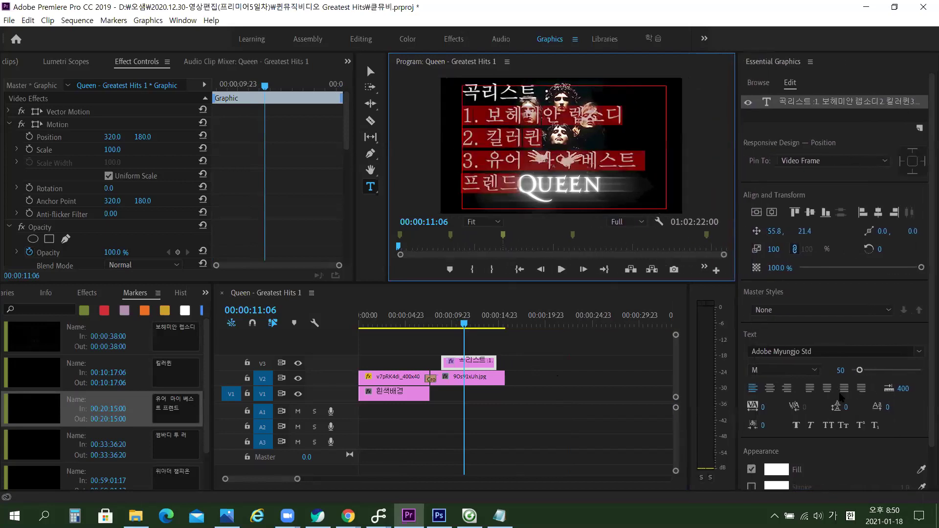
left_click(844, 371)
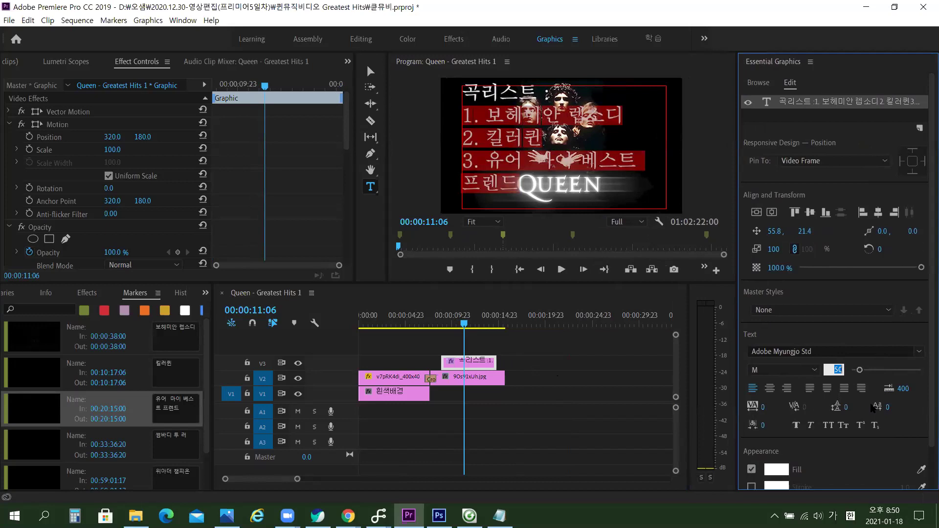
type("40")
key("Return")
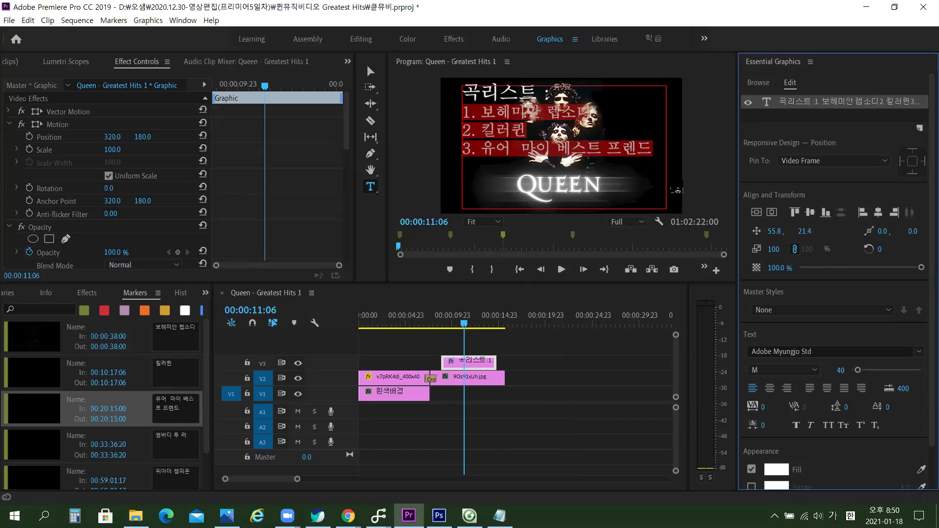
Add the fourth song line "4. 썸바디 투 러브" below the third line of the list.
left_click(668, 171)
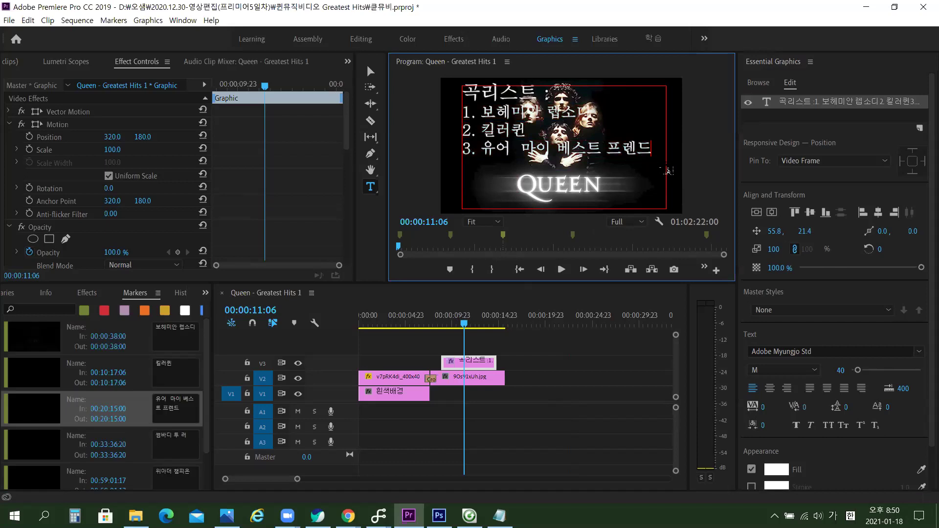
key("Return")
type("4.")
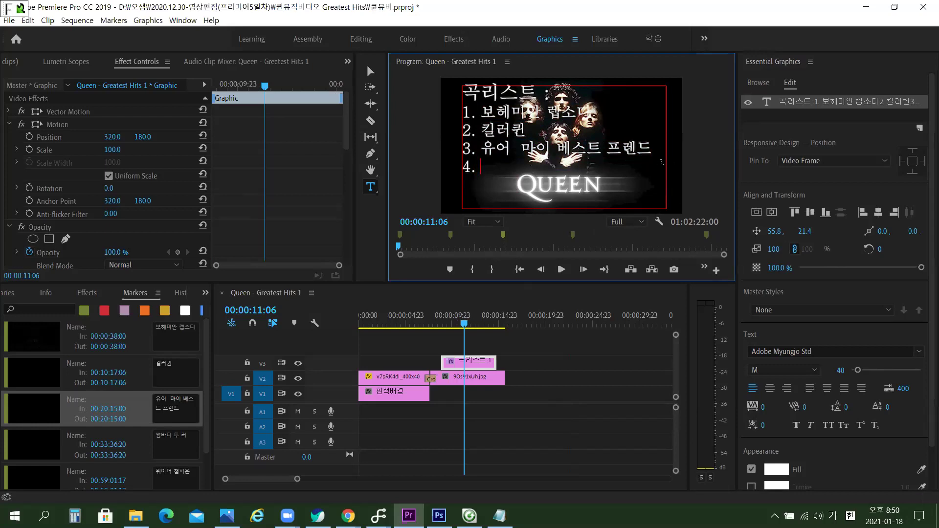
type("썸바디 투 러")
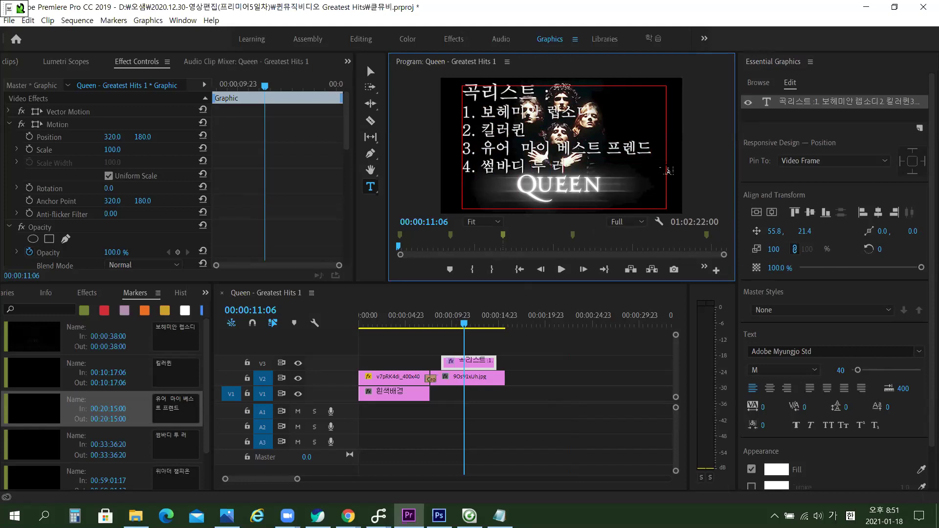
type("브")
Add the fifth song line "5. 위아더 챔피온" at the end of the list.
key("Return")
type("5. 우")
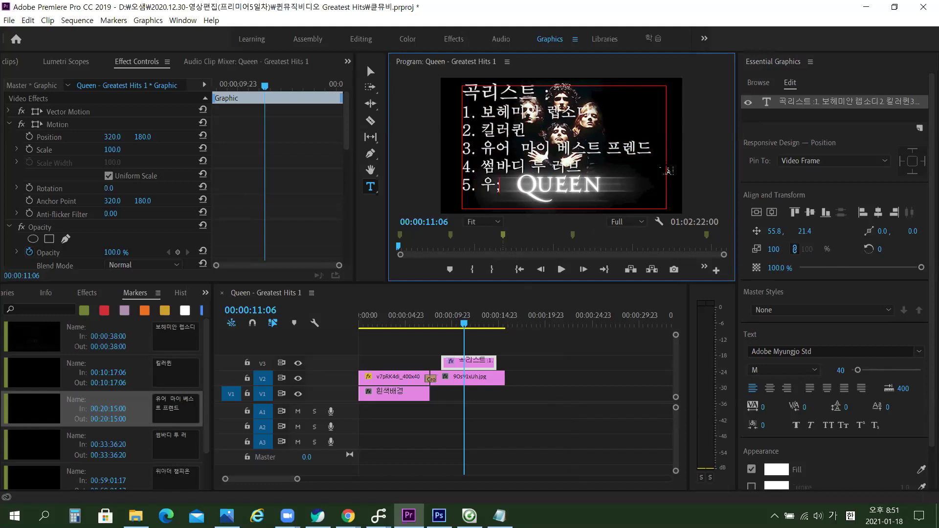
key("BackSpace")
key("BackSpace")
type("ㅌ")
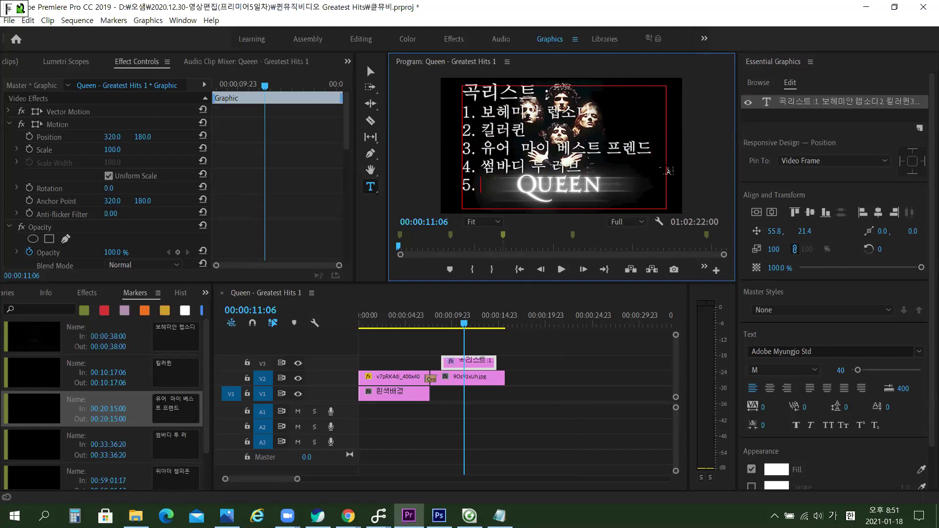
type("위아ㄷㅓ 챔피")
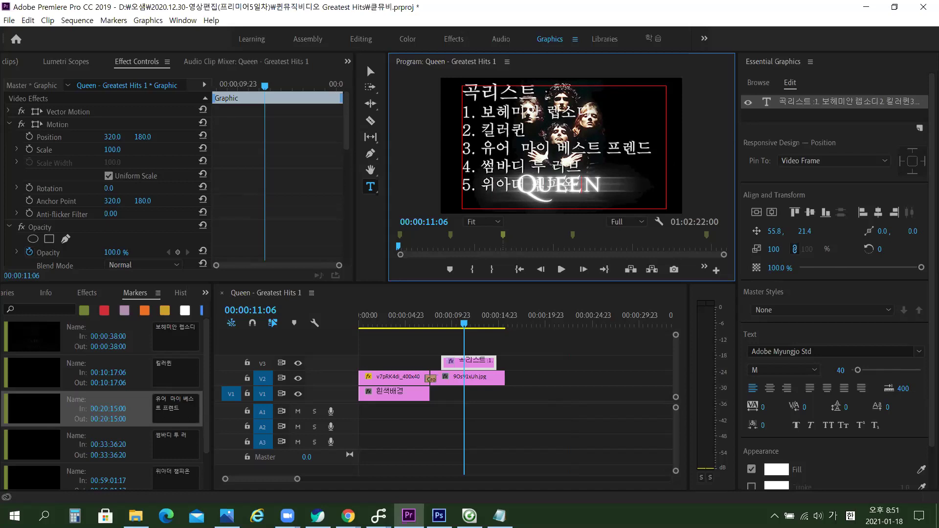
key("ctrl+alt+shift+Right")
left_click_drag(576, 182, 463, 112)
key("ctrl+alt+Left")
key("ctrl+alt+Left")
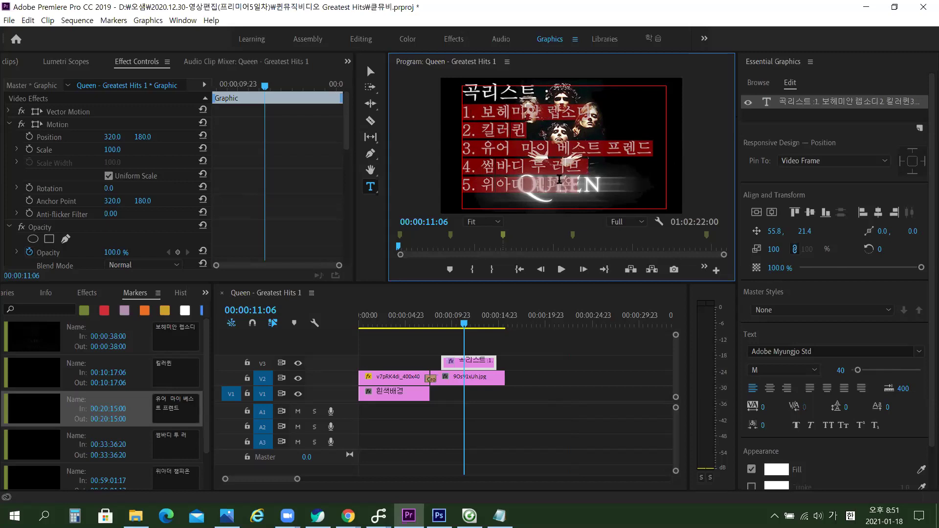
left_click(587, 178)
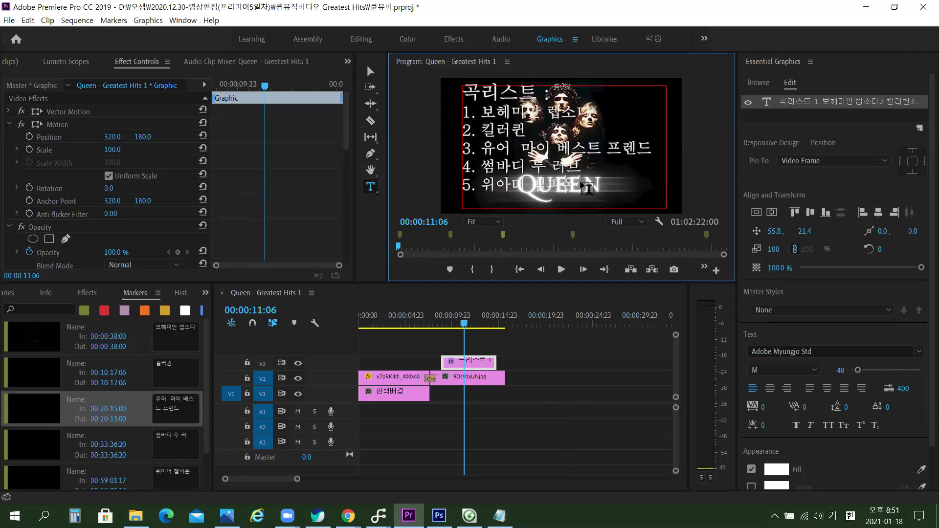
Enable a stroke on the five numbered song lines and set its colour to blue 3124BF.
left_click_drag(587, 186, 462, 114)
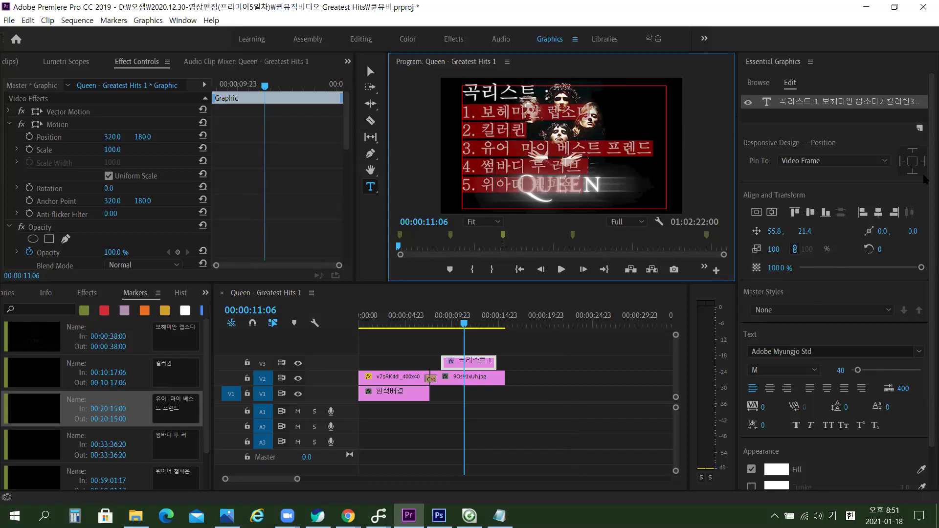
left_click_drag(927, 205, 927, 322)
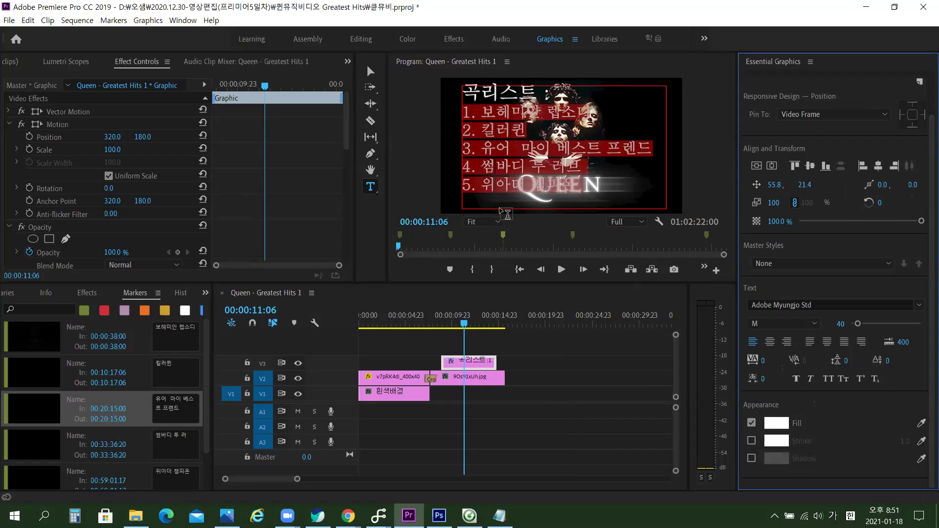
left_click(752, 442)
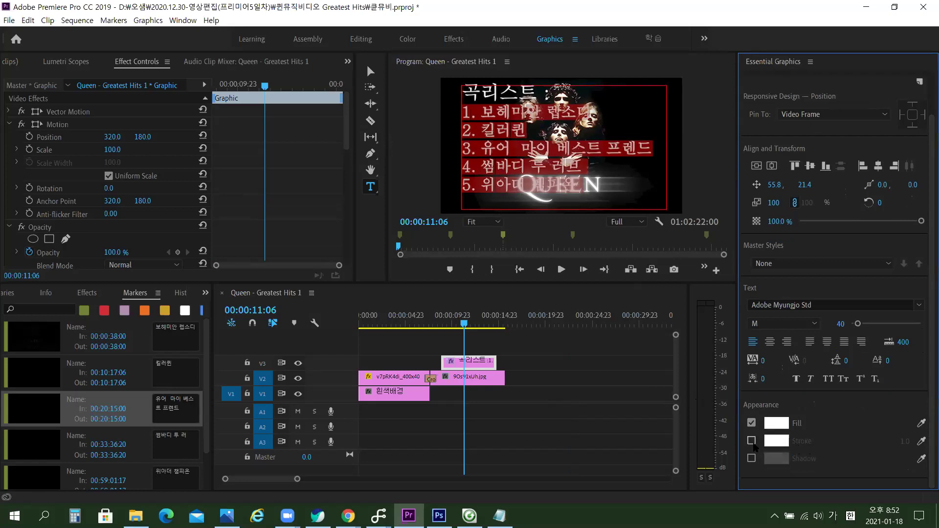
left_click(778, 441)
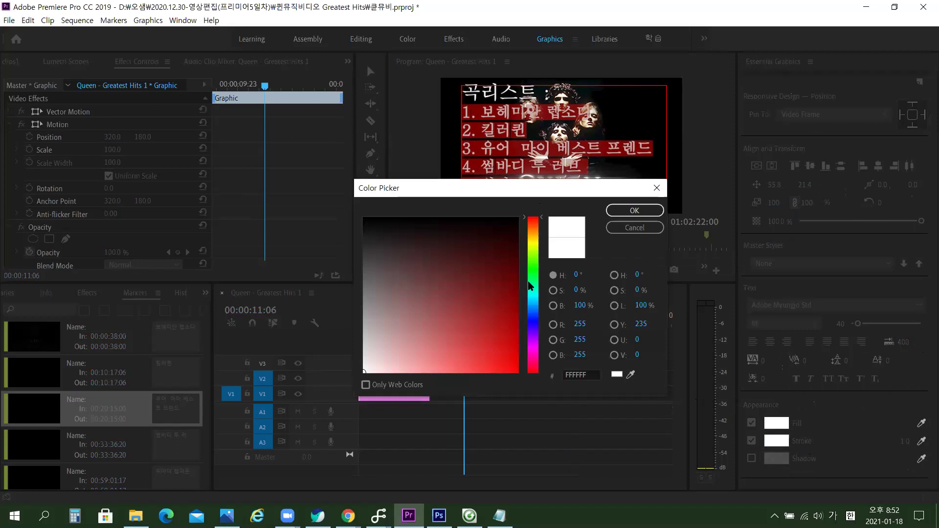
left_click(536, 323)
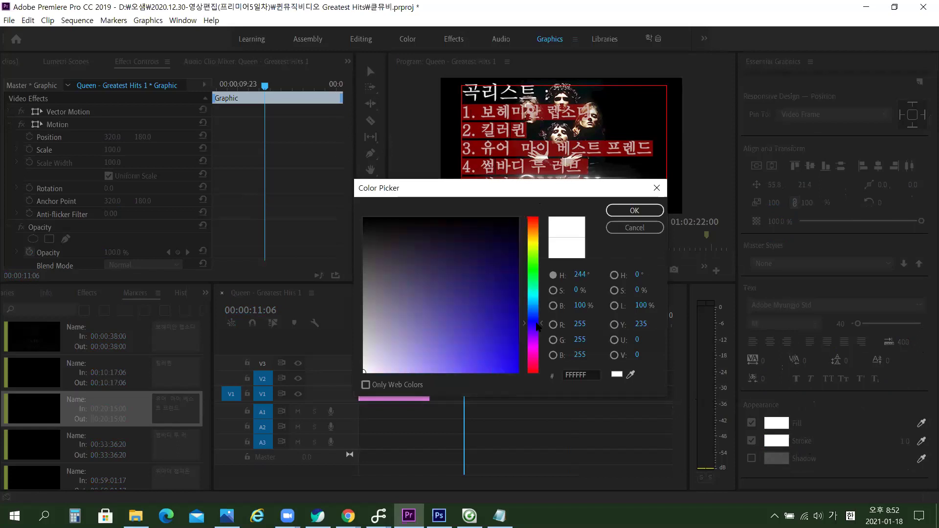
left_click(493, 336)
left_click(496, 301)
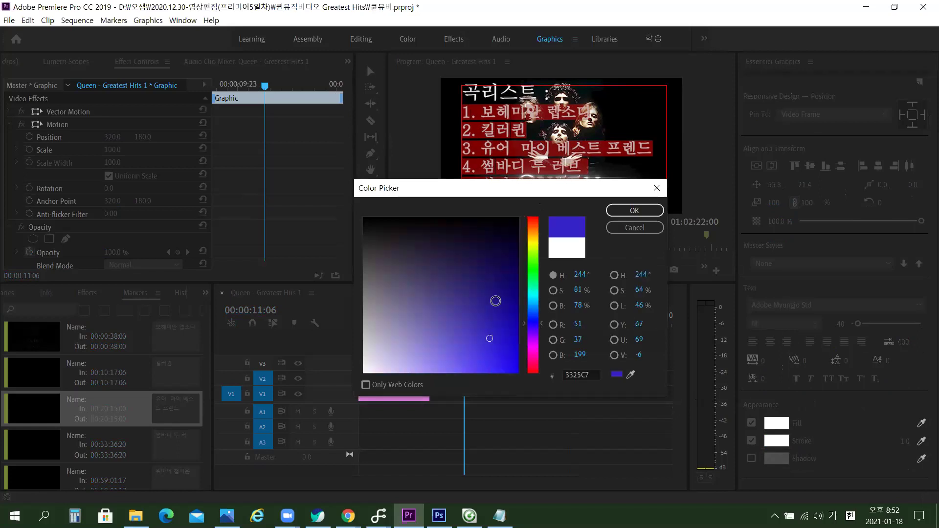
left_click(495, 318)
mouse_move(490, 328)
left_mouse_down()
mouse_move(518, 301)
mouse_move(489, 334)
left_mouse_up()
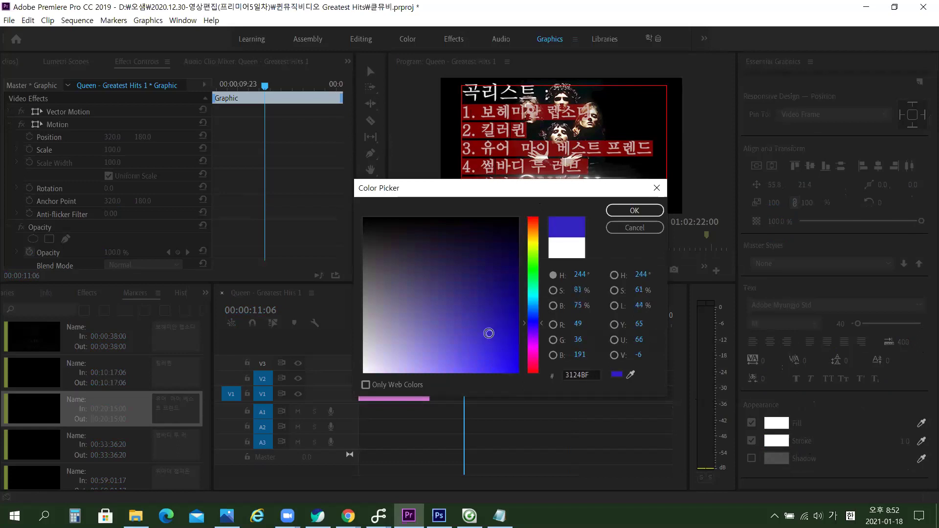
left_click(631, 211)
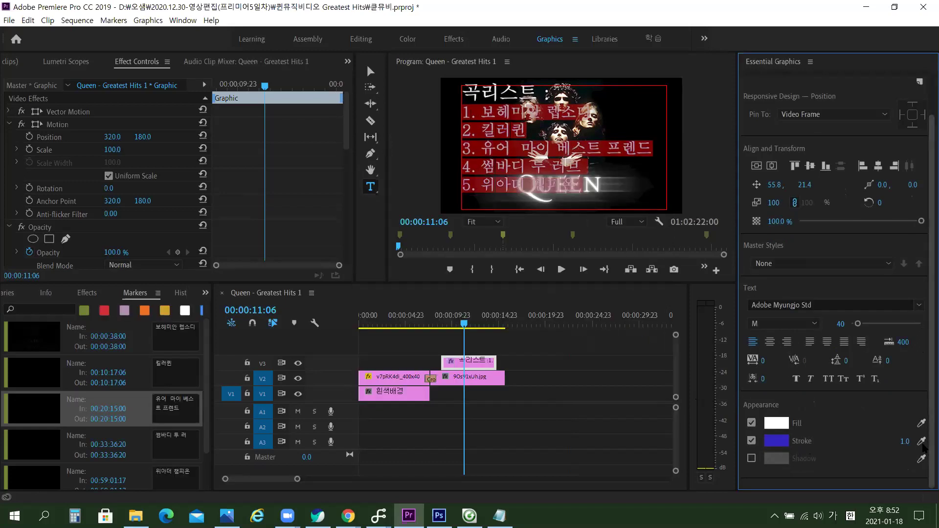
Set the stroke width of the numbered song lines to 12 and deselect the text.
left_click(906, 445)
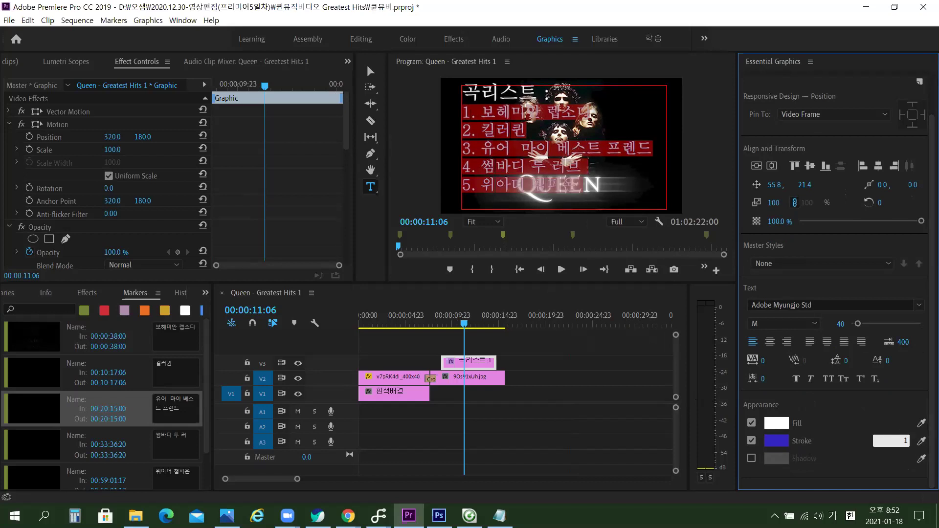
key("Return")
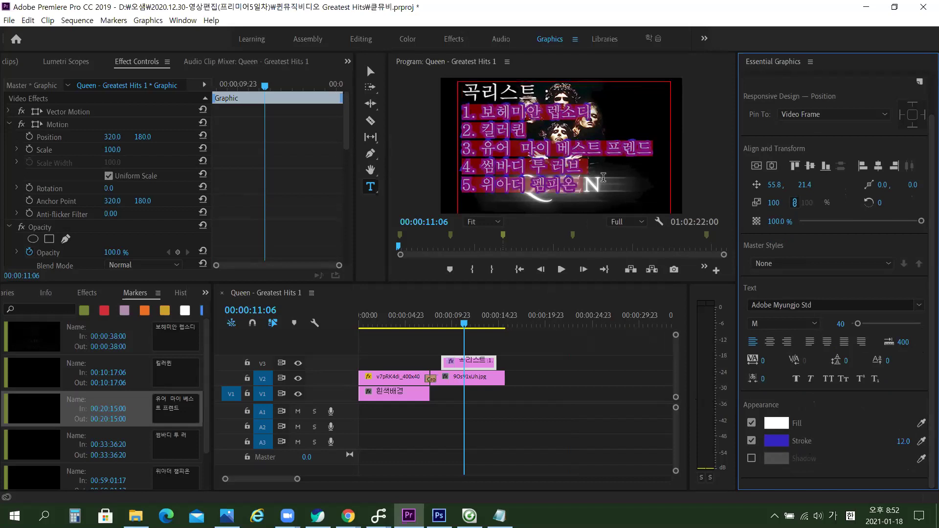
left_click(559, 179)
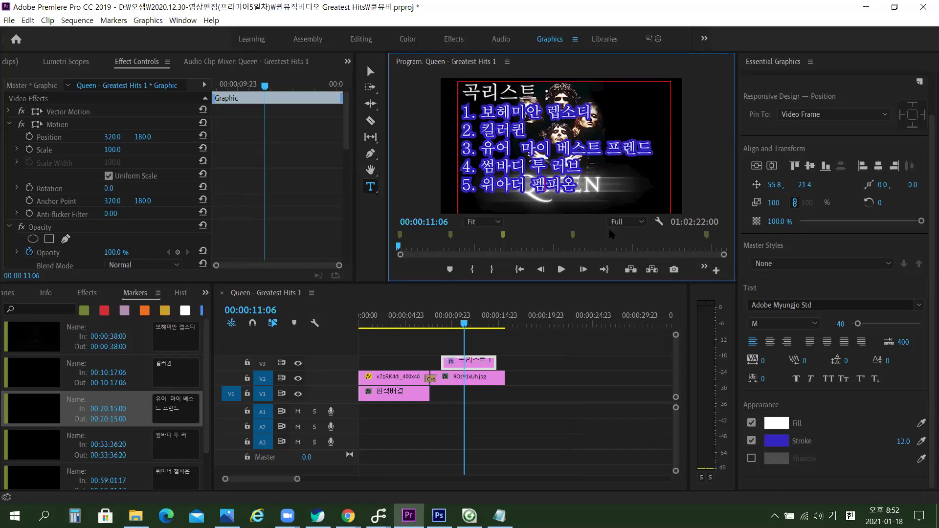
Correct the fifth song line to "5. 위아더 챔피온" and insert a blank line below the 곡리스트 title.
key("BackSpace")
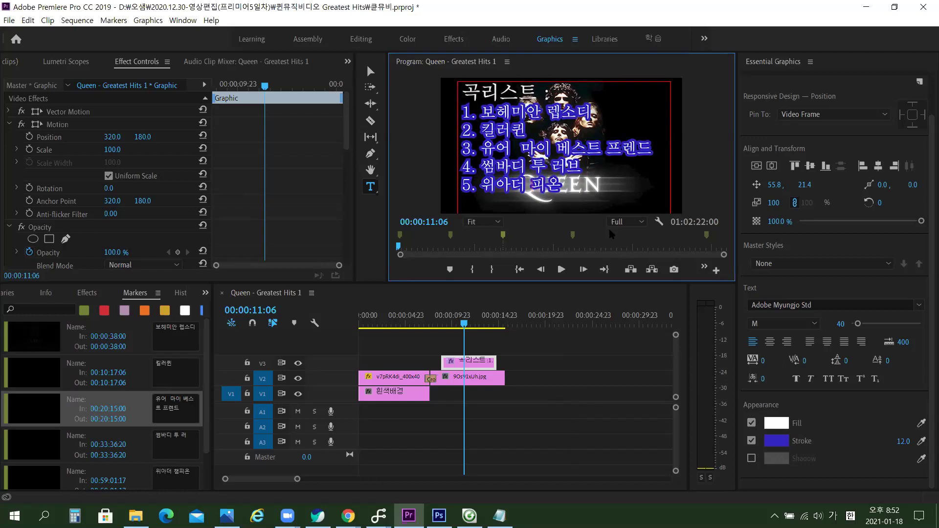
key("alt+space")
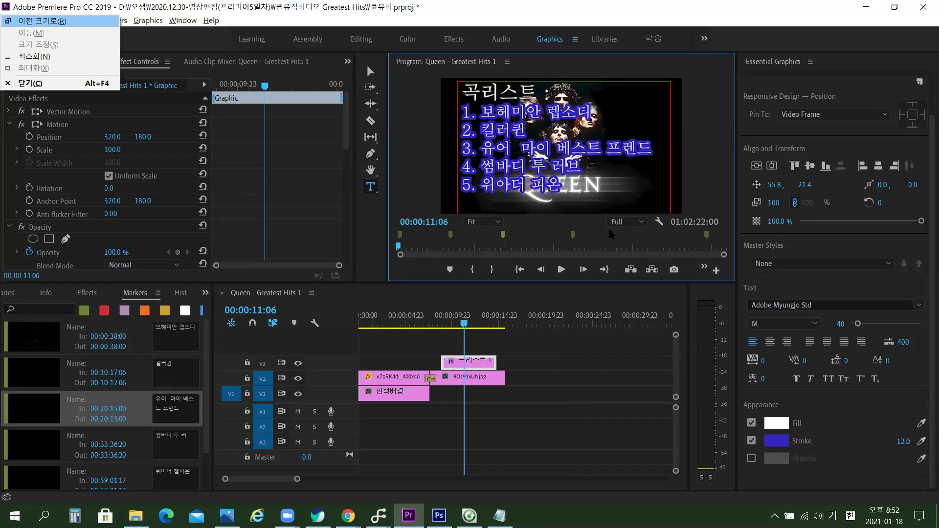
key("Escape")
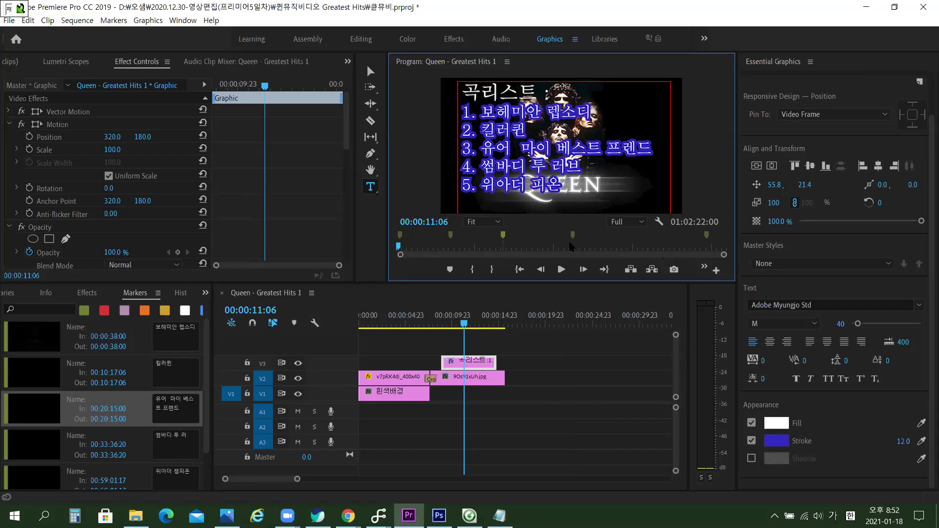
type("챔")
key("BackSpace")
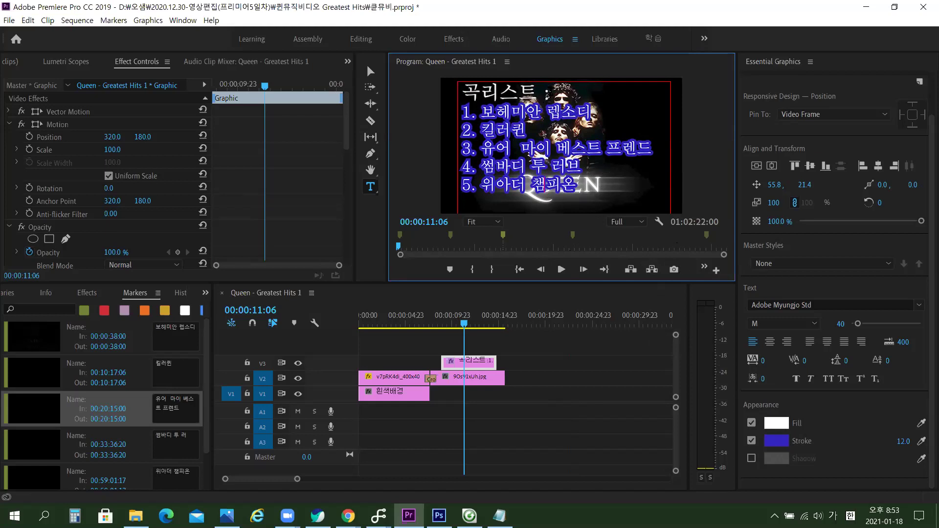
left_click(613, 148)
key("ctrl+z")
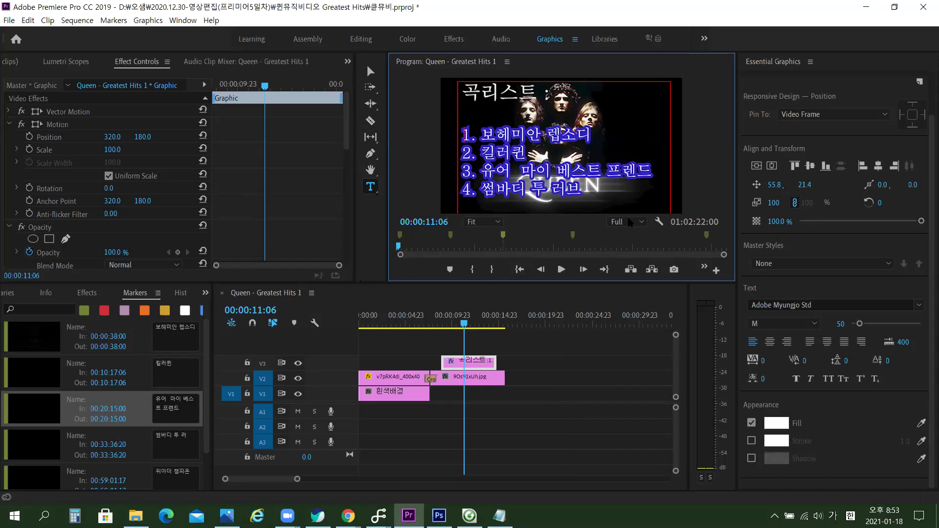
Move the song list text up and extend its text box downward to fit the fifth line.
left_click(370, 71)
left_click_drag(554, 215, 536, 177)
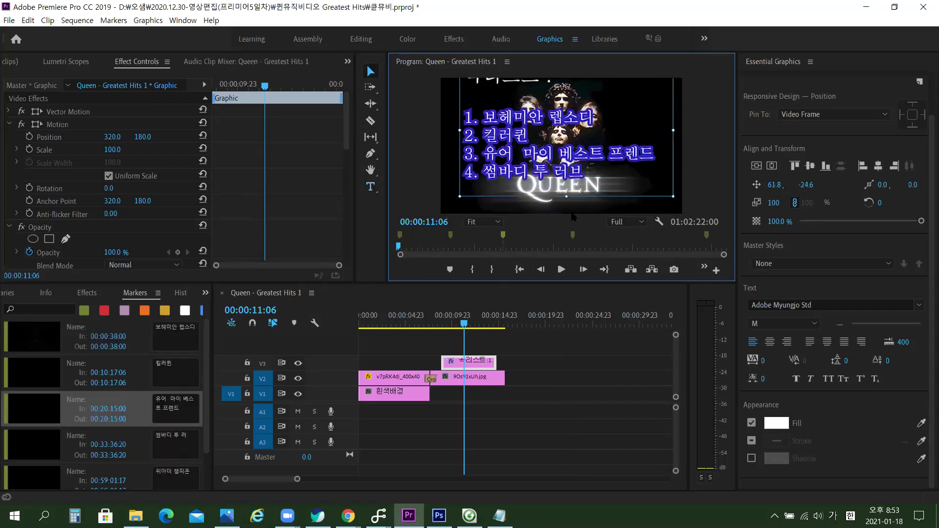
mouse_move(558, 146)
left_mouse_down()
mouse_move(559, 169)
mouse_move(560, 151)
left_mouse_up()
left_click_drag(532, 182, 530, 178)
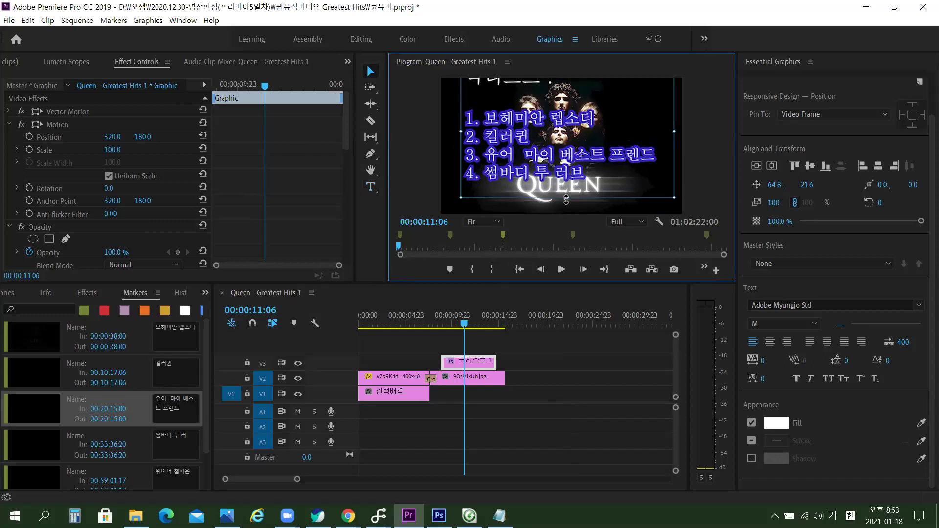
left_click_drag(568, 198, 567, 210)
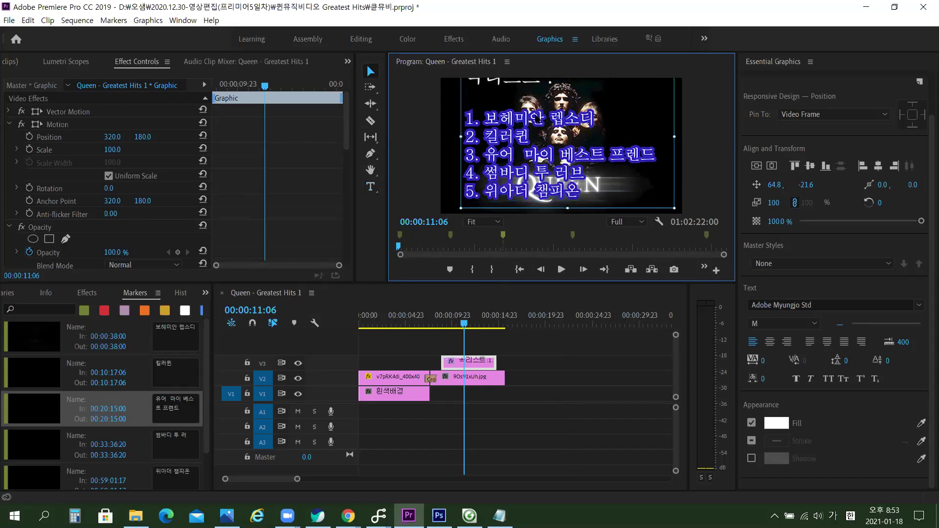
Enlarge the text box a little more and reposition the song list at about 60.8, 27.4 with its title inside the frame.
left_click_drag(522, 177, 522, 195)
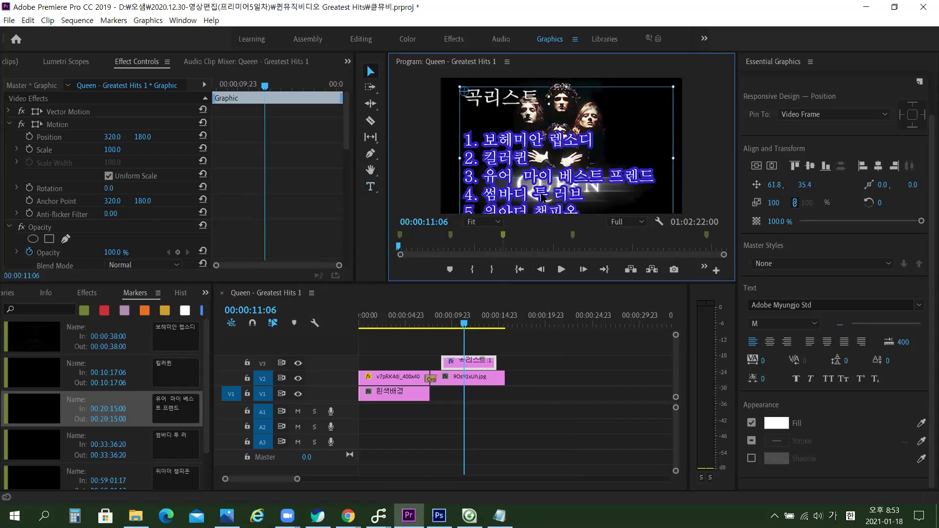
left_click_drag(534, 197, 552, 131)
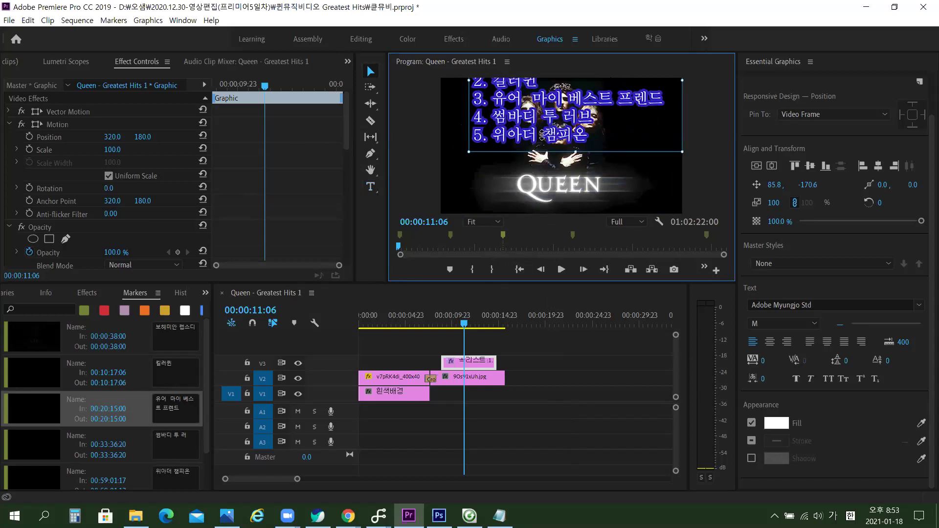
left_click_drag(575, 151, 549, 144)
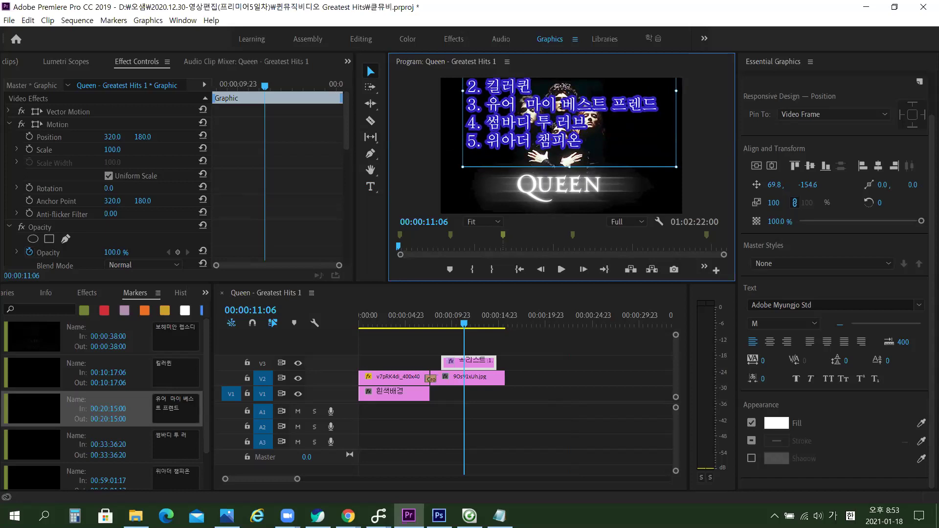
left_click_drag(536, 126, 524, 172)
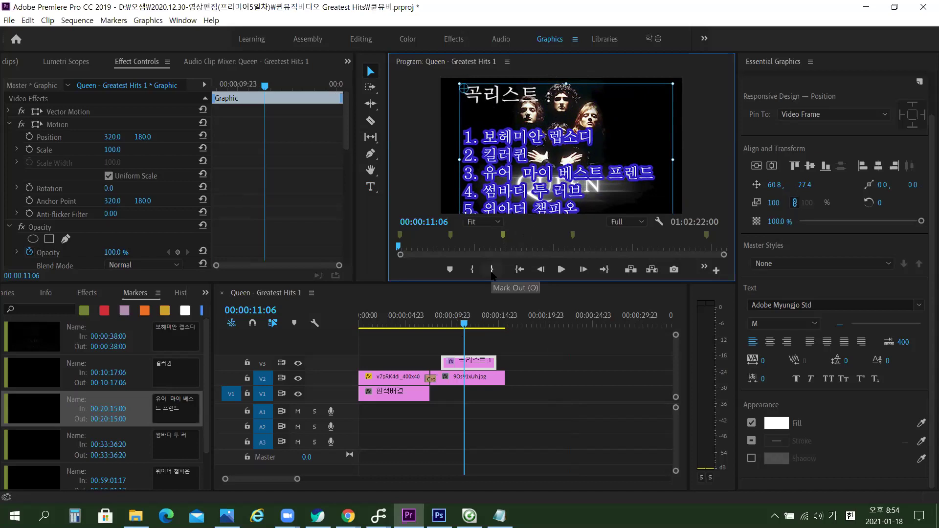
Set the duration of the song list graphic clip on V3 to 6 seconds.
left_click(477, 362)
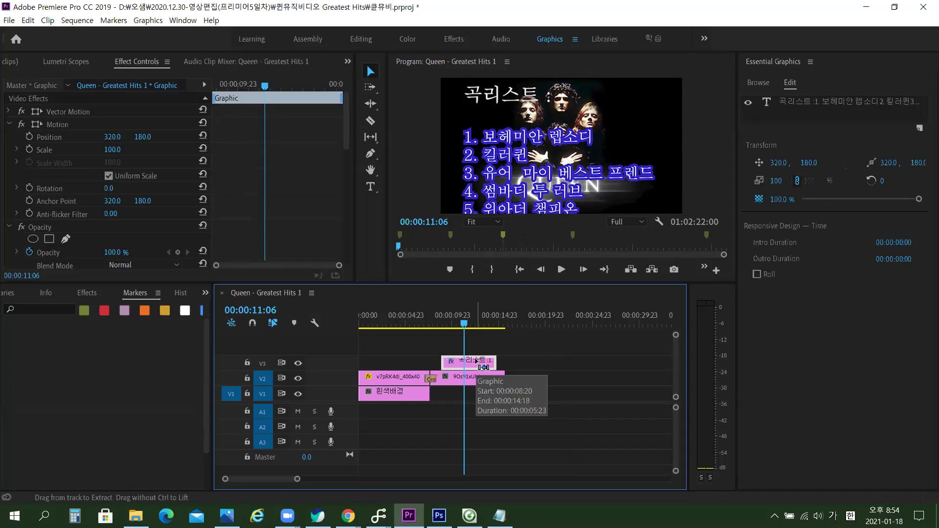
key("ctrl+r")
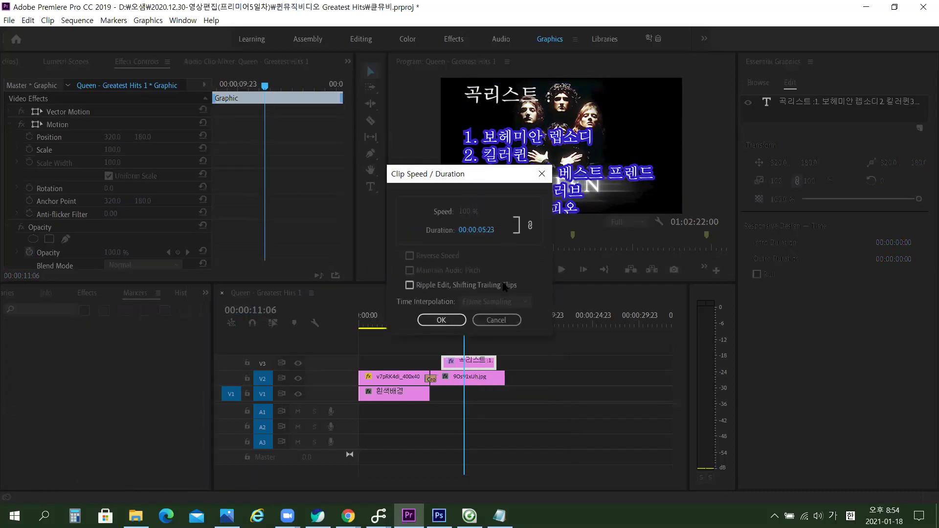
left_click(477, 230)
type("6.")
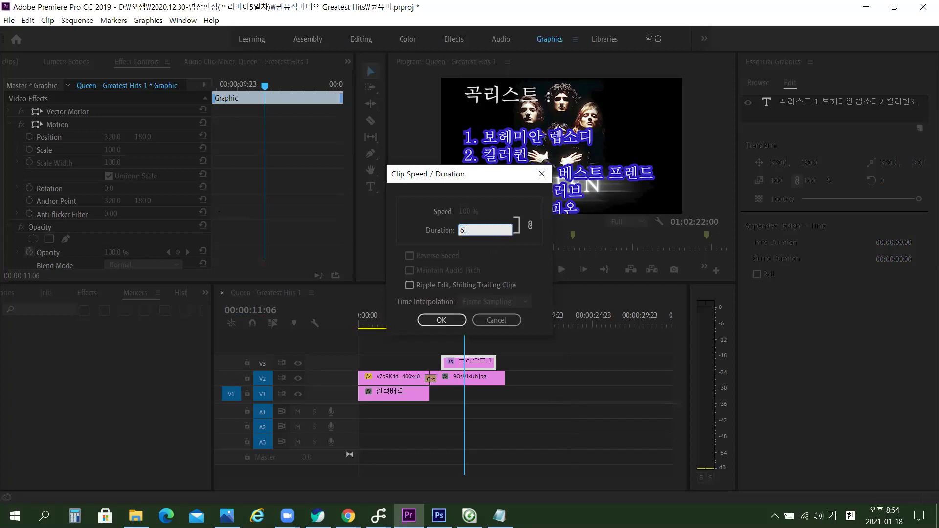
key("Return")
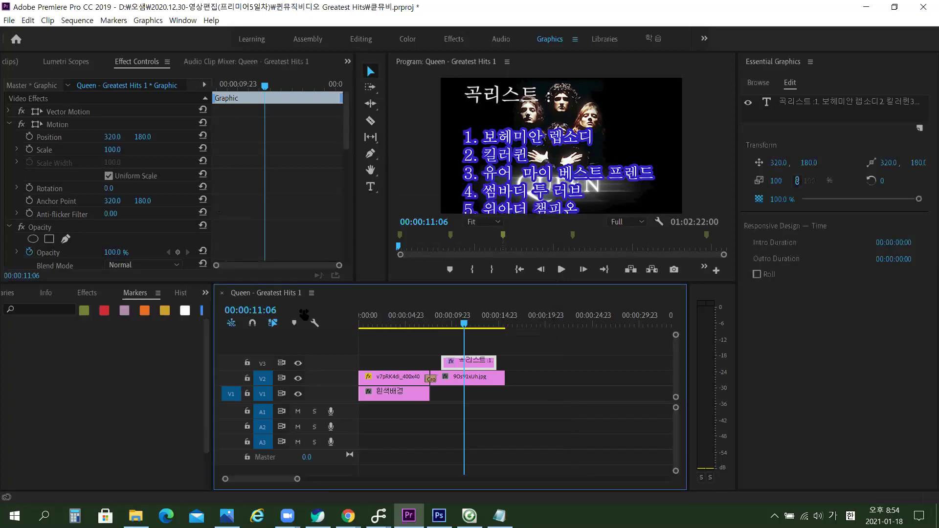
Check the song list clip's duration in its Speed/Duration settings without changing it.
right_click(474, 362)
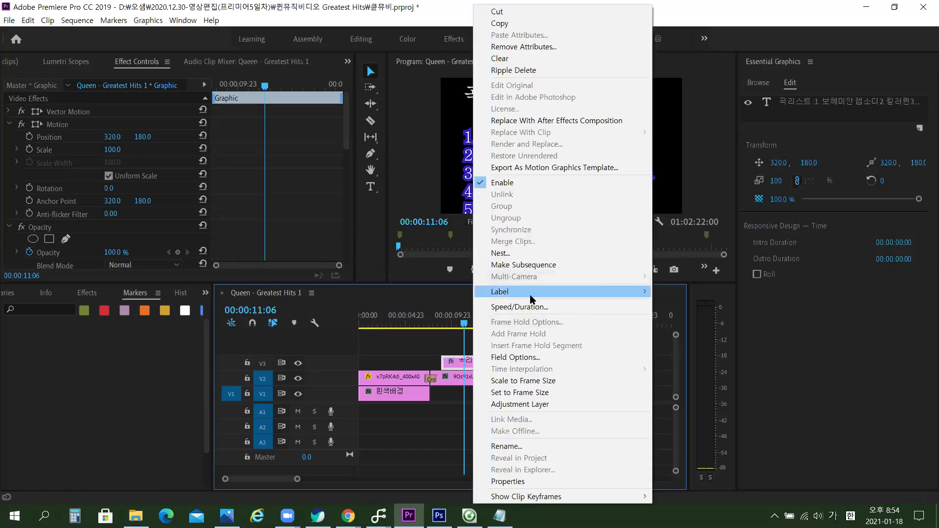
left_click(476, 307)
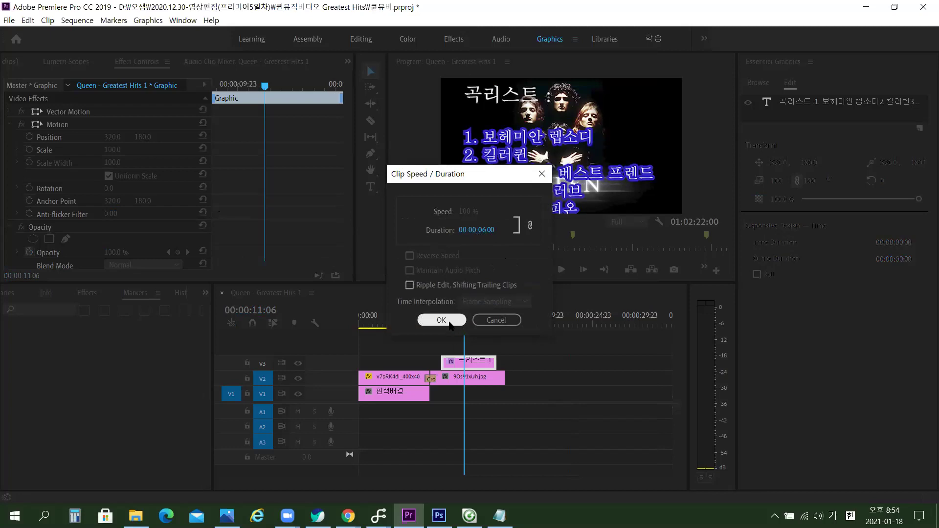
key("Return")
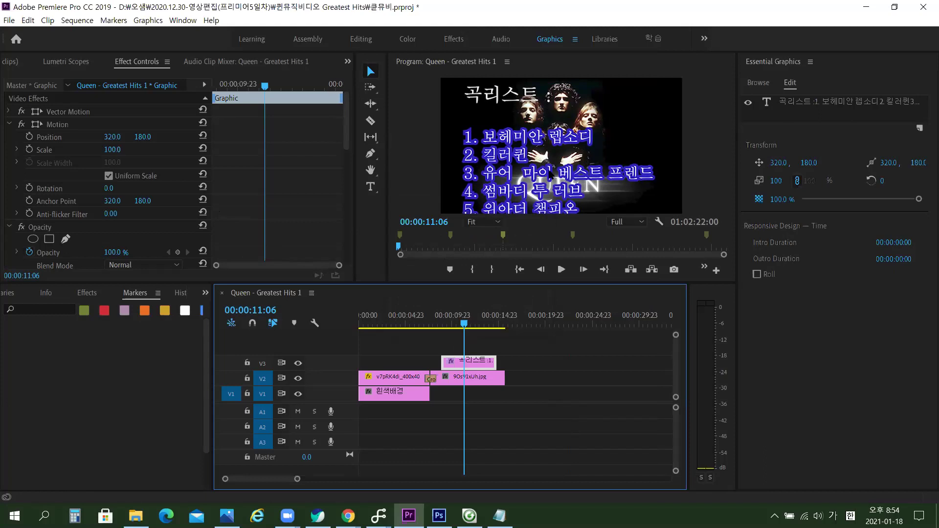
right_click(480, 368)
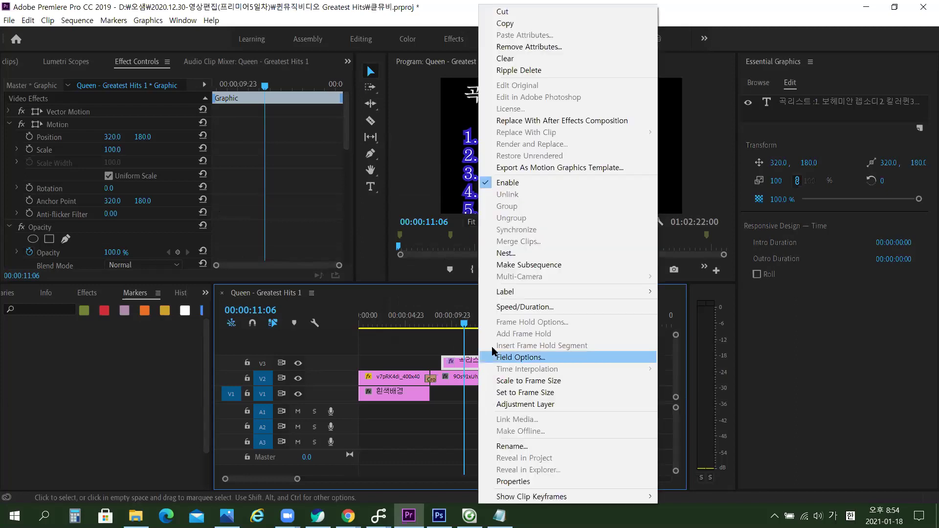
left_click(526, 307)
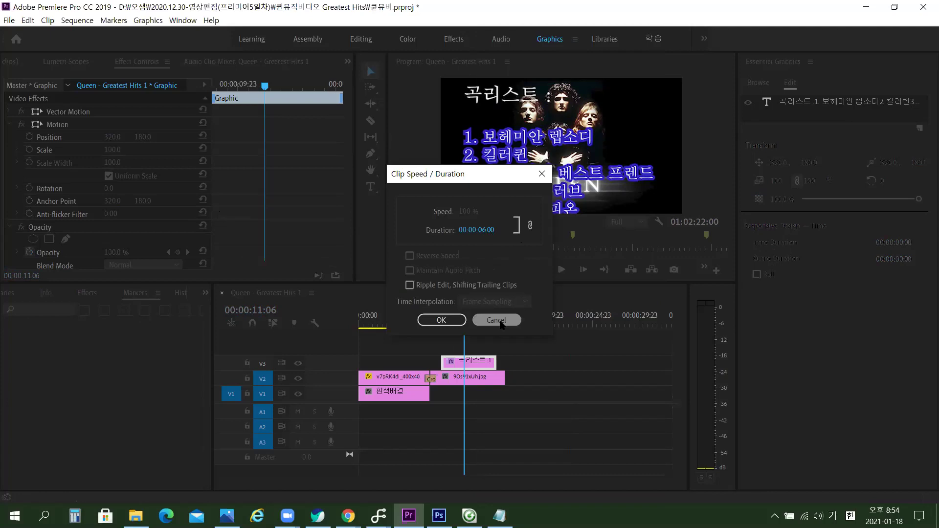
left_click(499, 321)
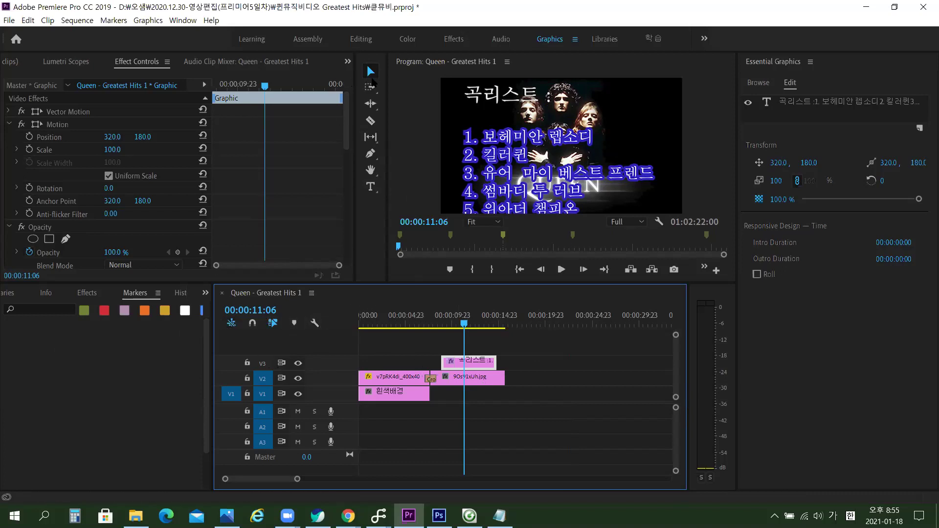
Examine the song list text layer's alignment, font and appearance properties.
left_click(475, 370)
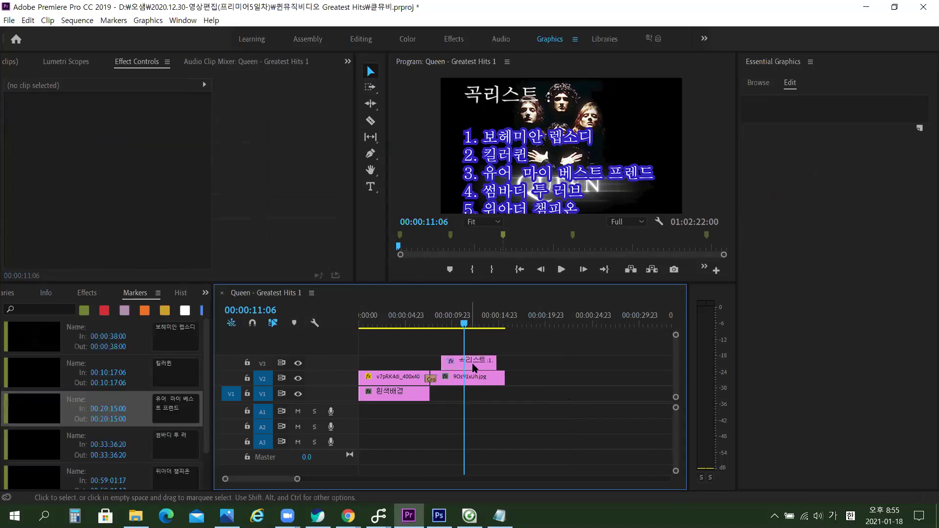
left_click(480, 367)
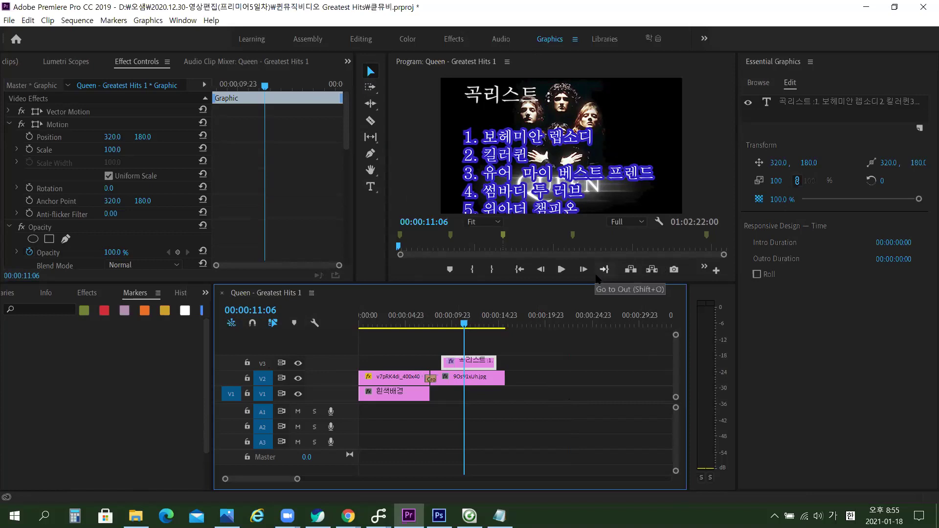
left_click(370, 187)
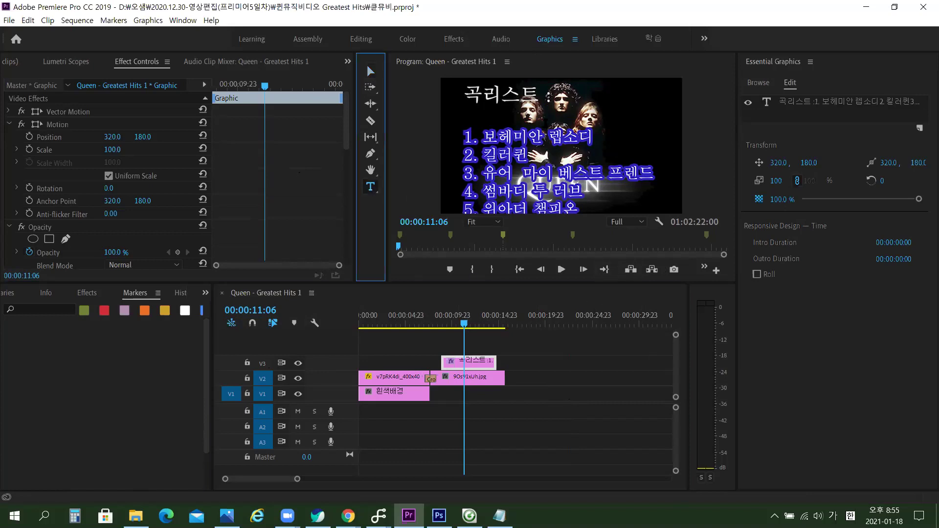
left_click(803, 100)
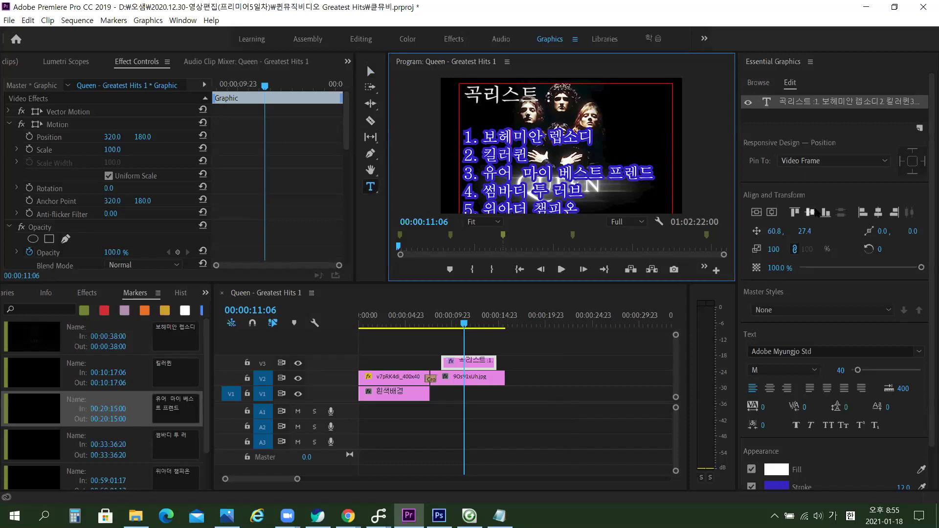
scroll(798, 292, "down", 3)
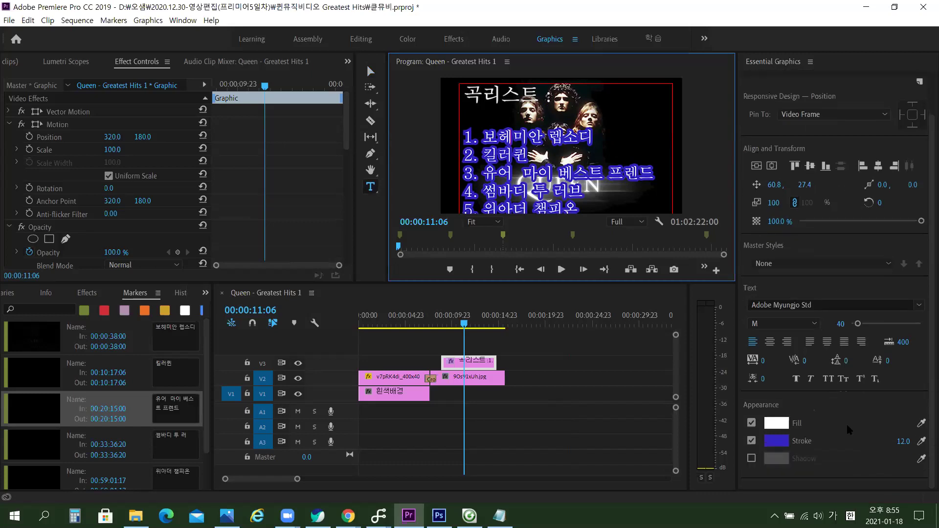
scroll(830, 288, "up", 3)
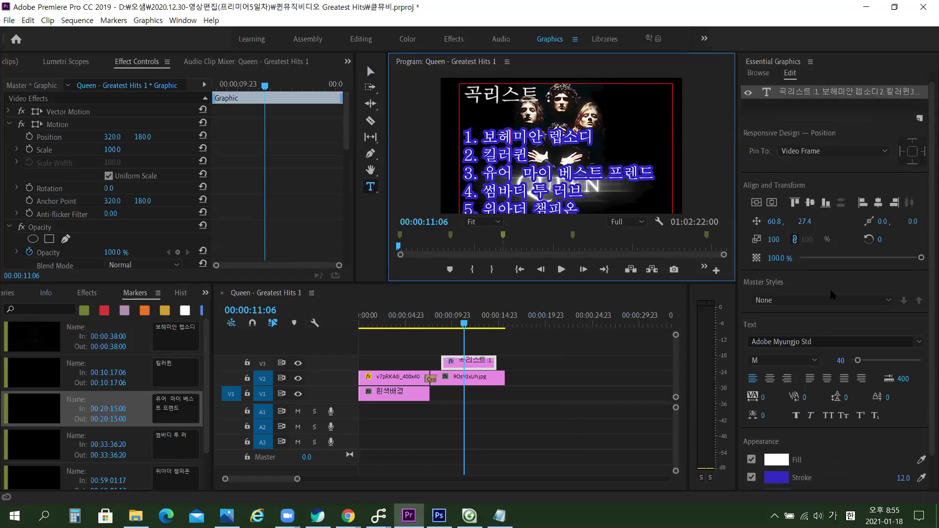
scroll(830, 288, "down", 3)
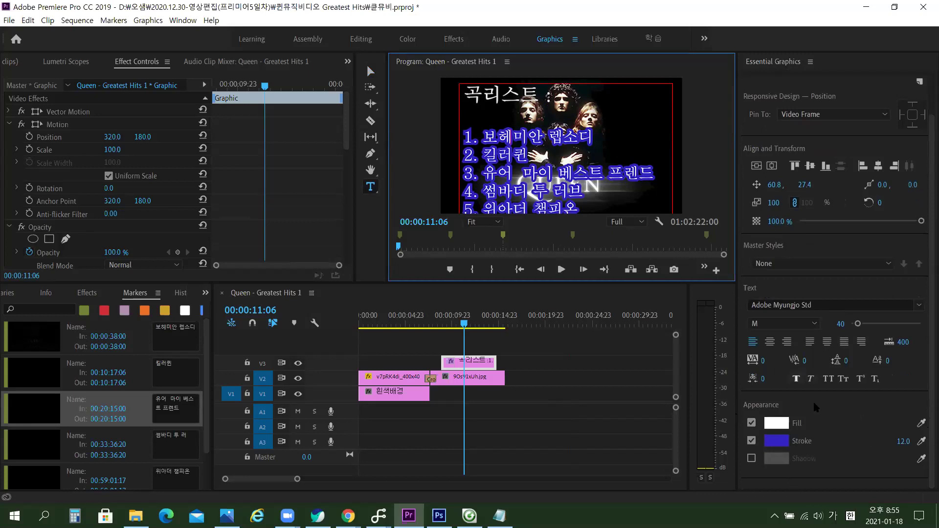
scroll(796, 401, "up", 4)
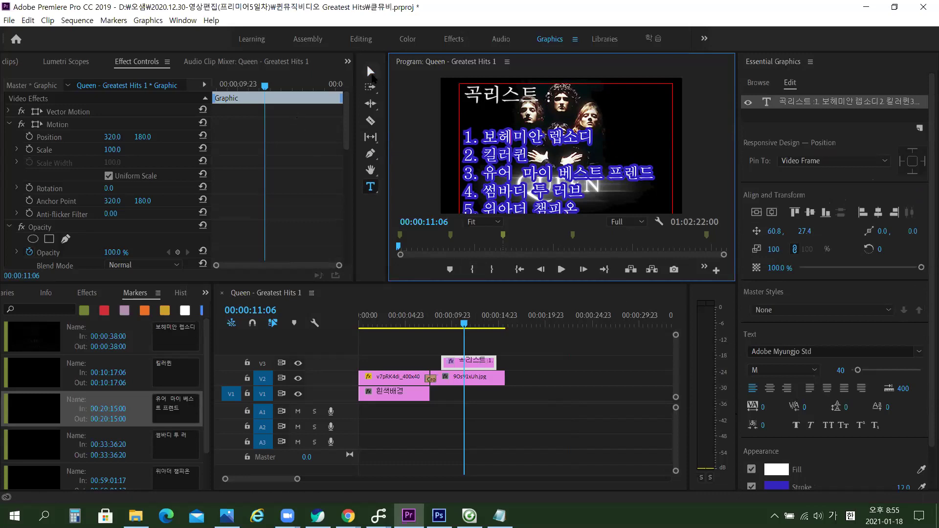
Reselect the song list graphic clip on V3 without its text layer active and enable Roll for it.
left_click(372, 72)
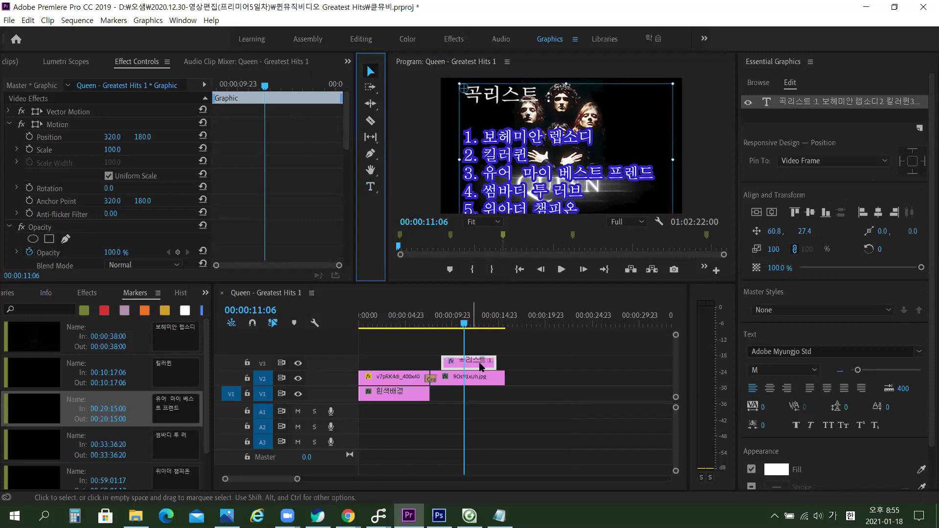
key("ctrl+s")
left_click(526, 350)
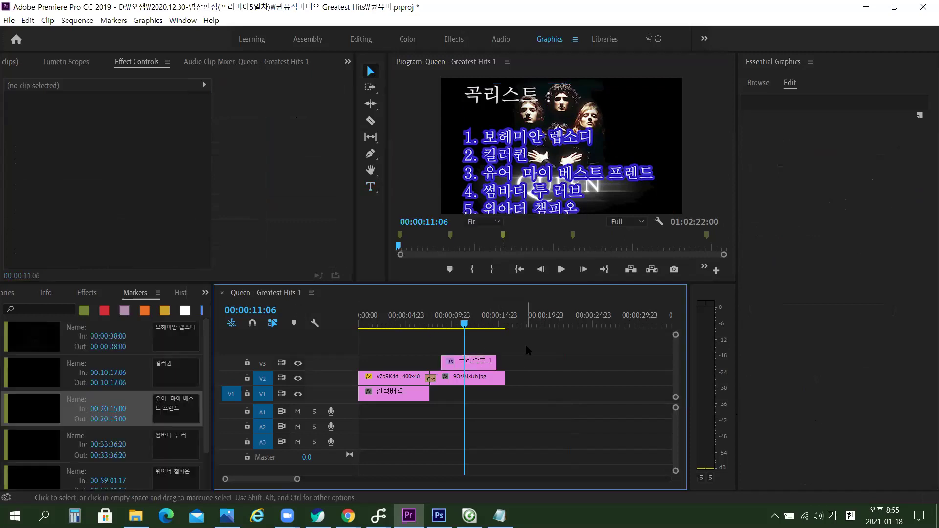
left_click(477, 363)
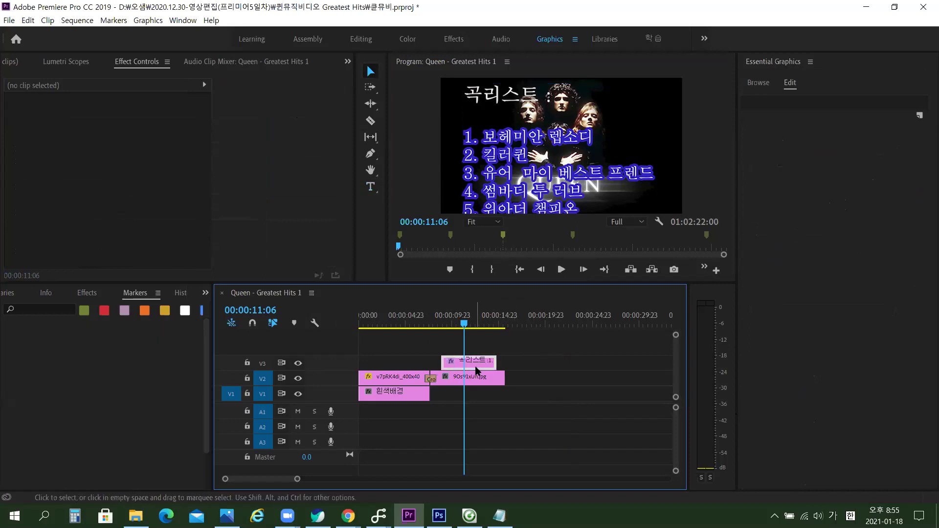
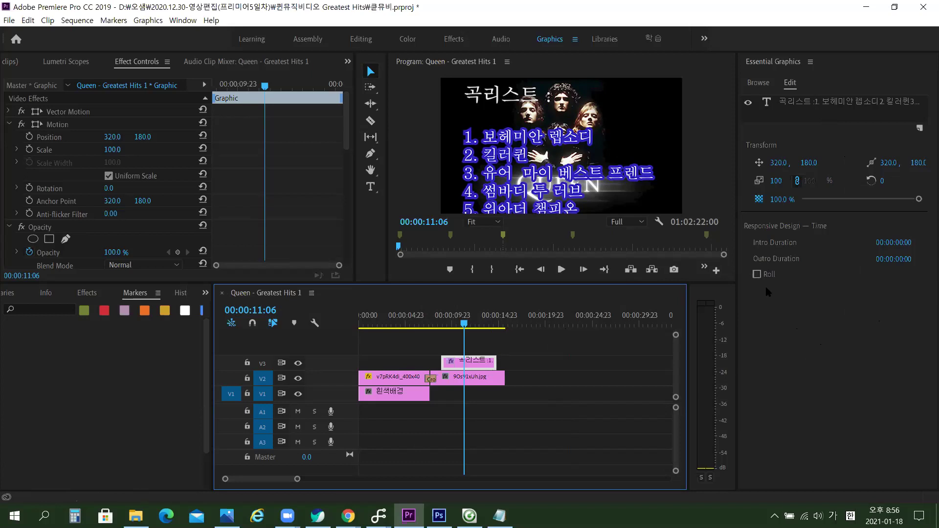
left_click(757, 274)
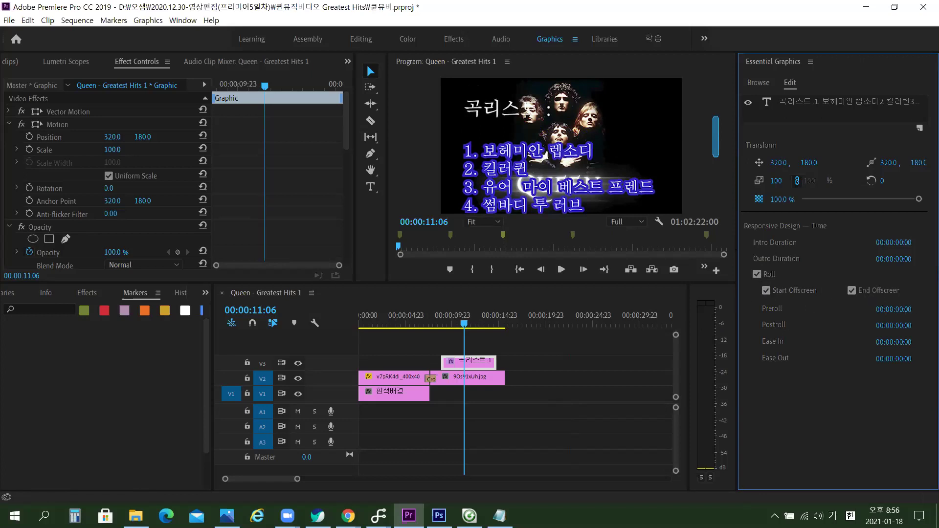
Play and scrub through the rolling song list title over the Queen image to review its scroll from beginning to end.
left_click_drag(462, 327, 438, 333)
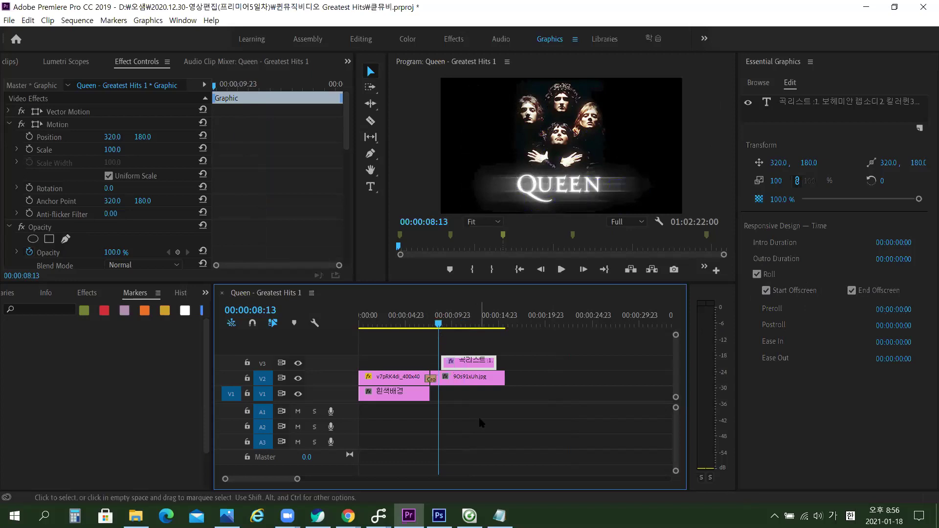
key("space")
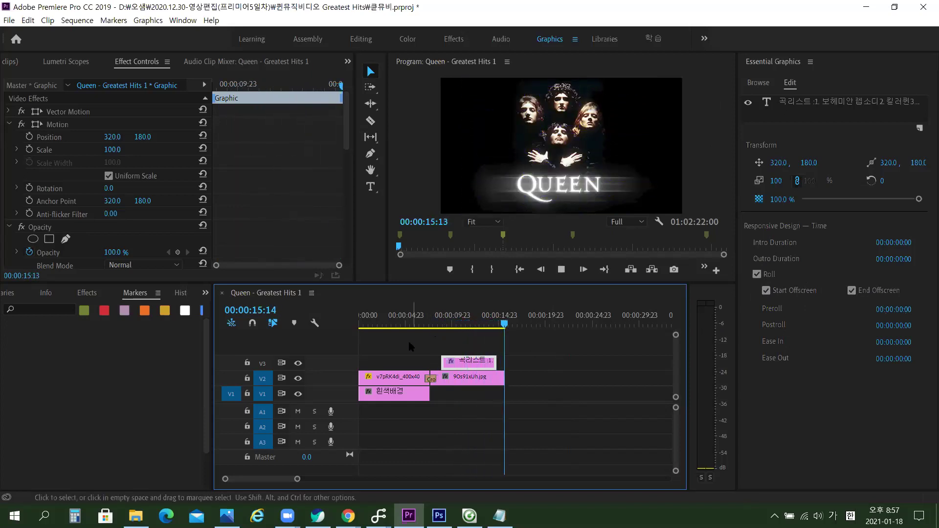
left_click(426, 331)
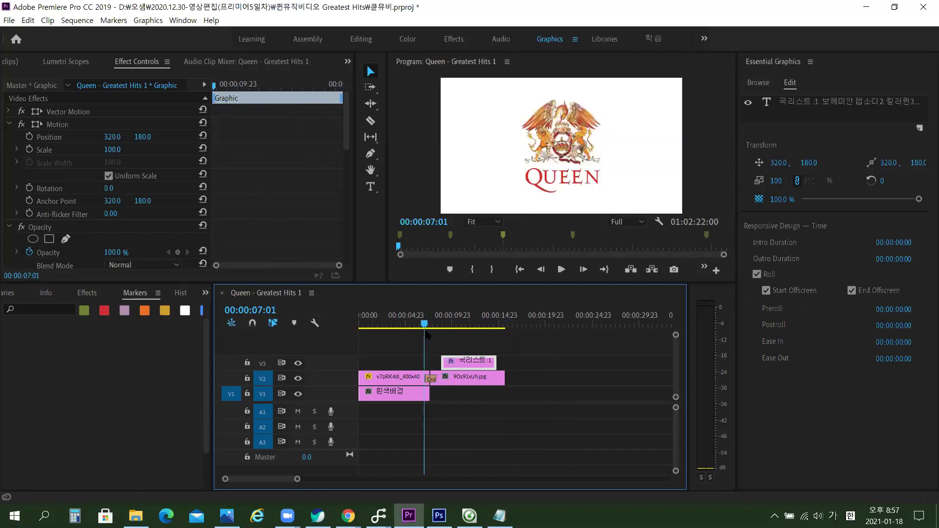
left_click(438, 333)
left_click_drag(440, 339, 505, 356)
left_click_drag(447, 332, 446, 341)
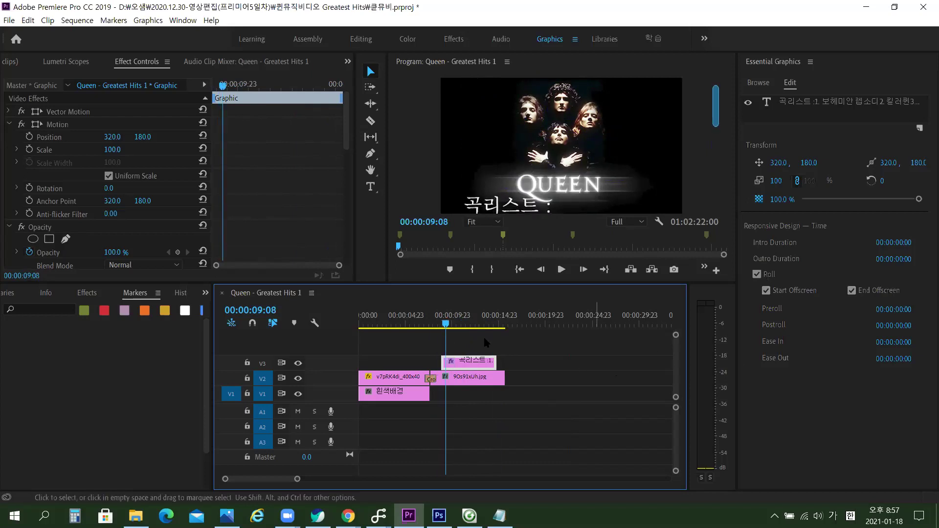
left_click_drag(447, 330, 502, 356)
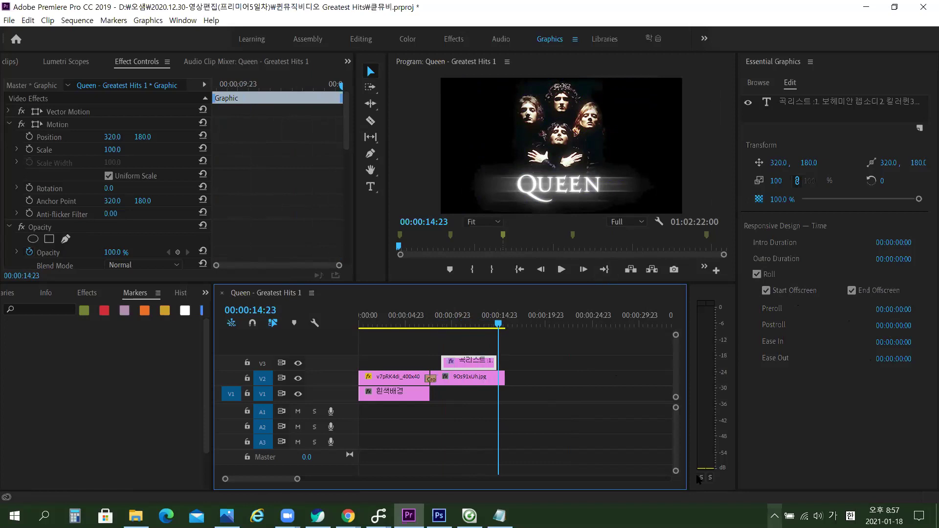
left_click_drag(498, 325, 477, 326)
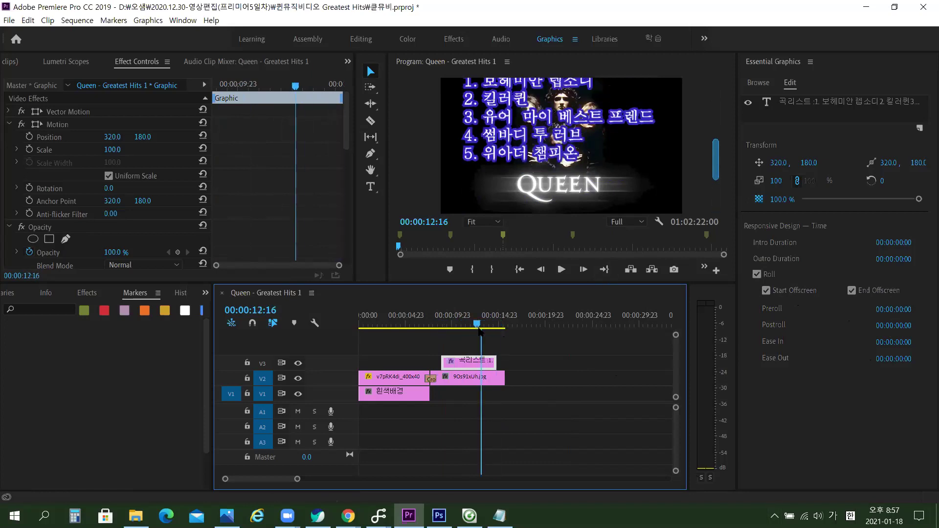
Check the song list clip's Speed/Duration settings and replay the rolling title from just before its start.
right_click(470, 368)
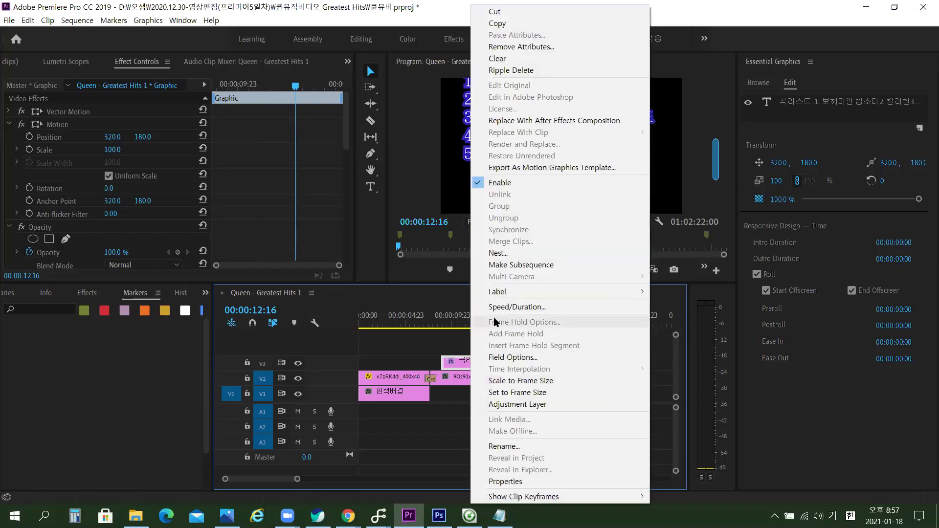
left_click(495, 308)
left_click(482, 321)
left_click(438, 325)
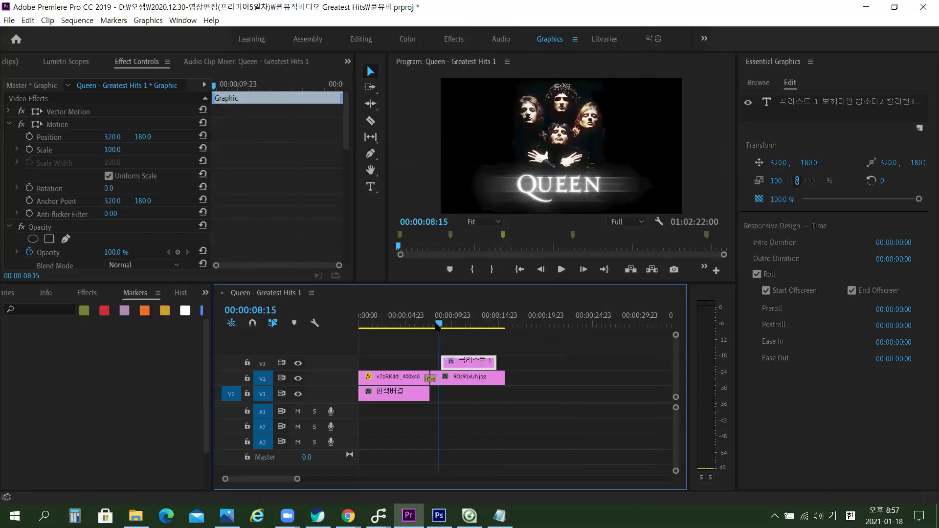
key("space")
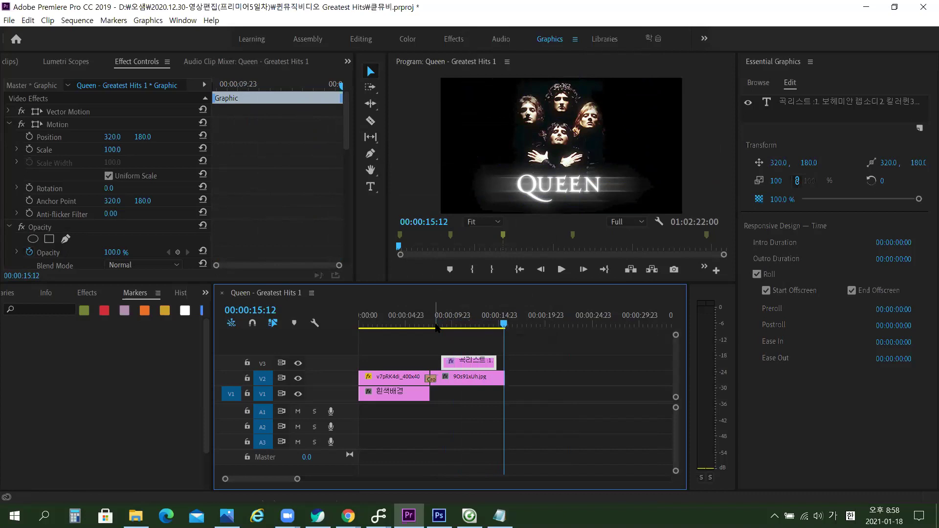
Play the intro from the sequence start through the rolling title, review the title's final line, and return to the start.
left_click_drag(504, 324, 383, 323)
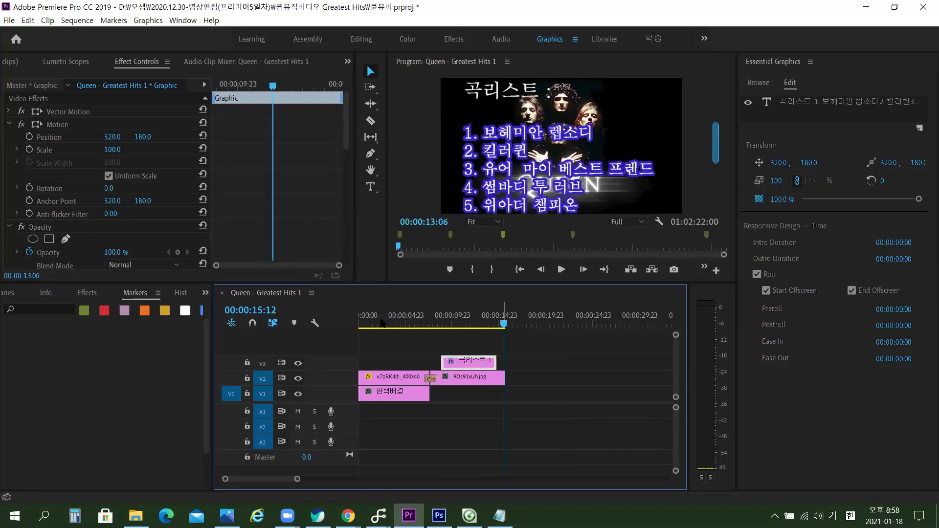
key("Home")
key("space")
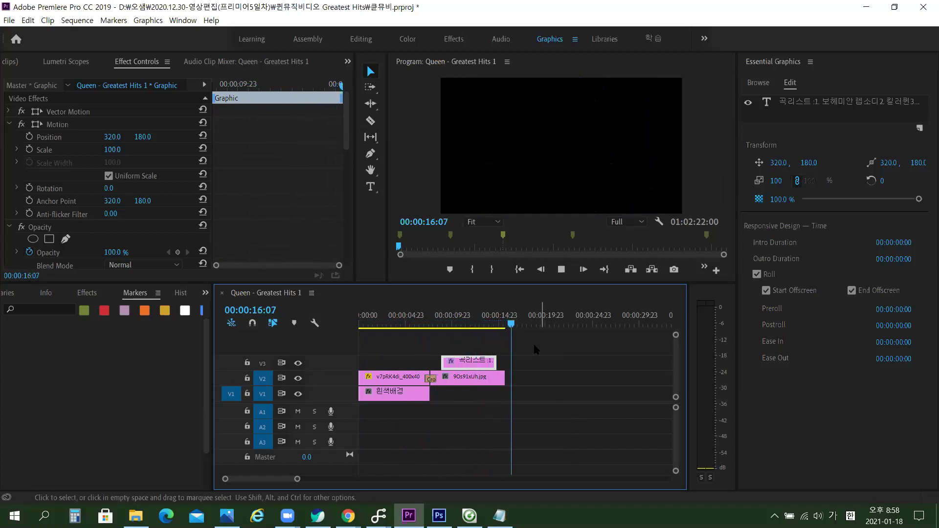
left_click(511, 317)
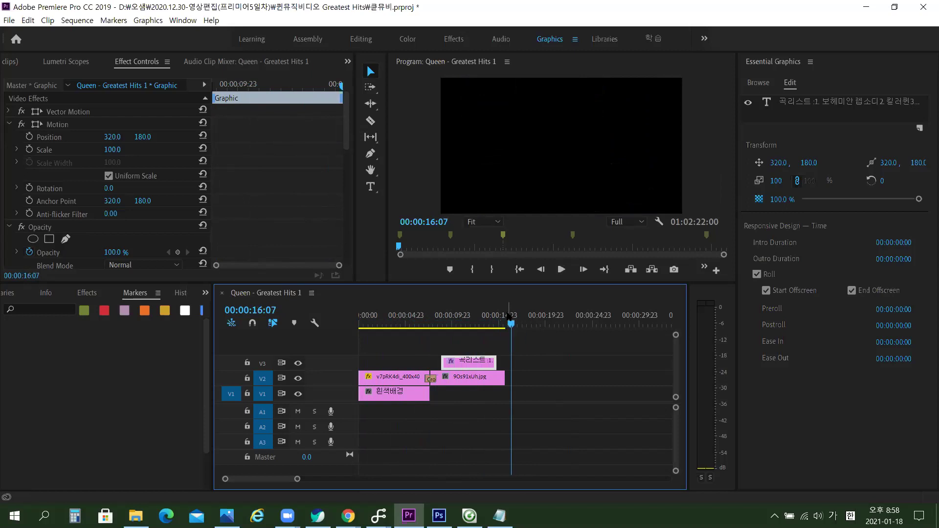
left_click_drag(504, 319, 490, 319)
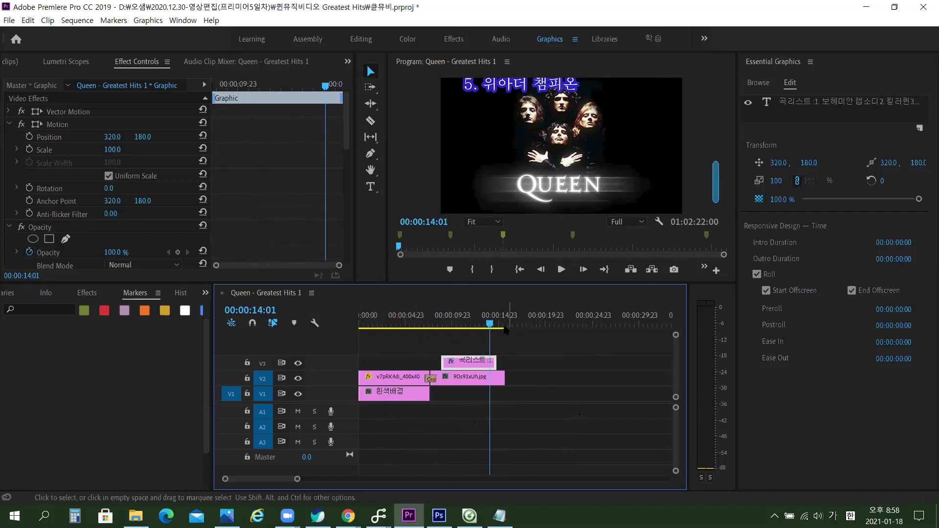
key("Home")
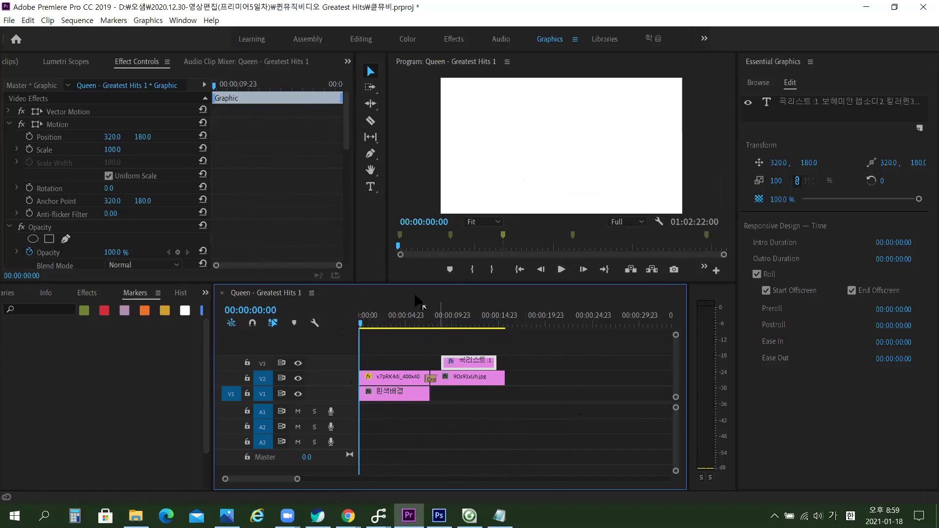
left_click_drag(409, 285, 408, 289)
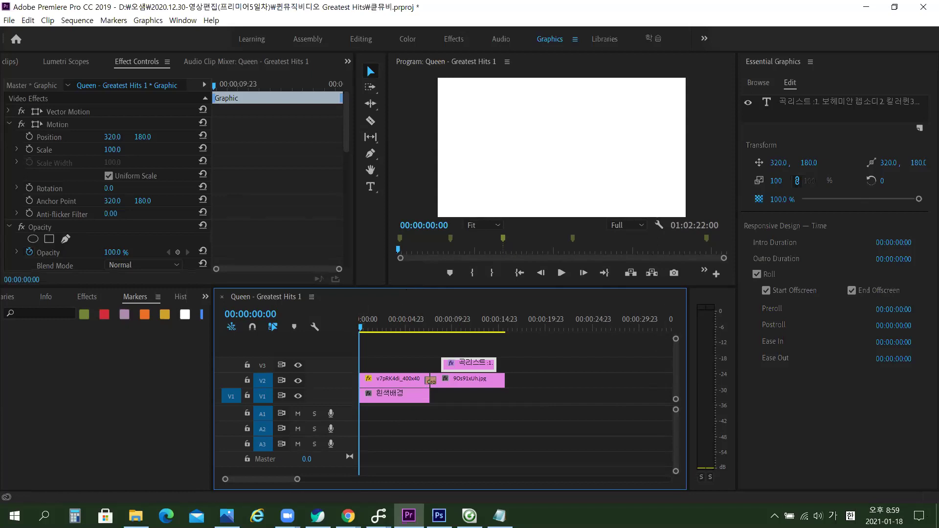
Switch to the queen_song list.1.txt tracklist in Notepad and look up the start time of Crazy Little Thing Called Love.
key("alt+Tab")
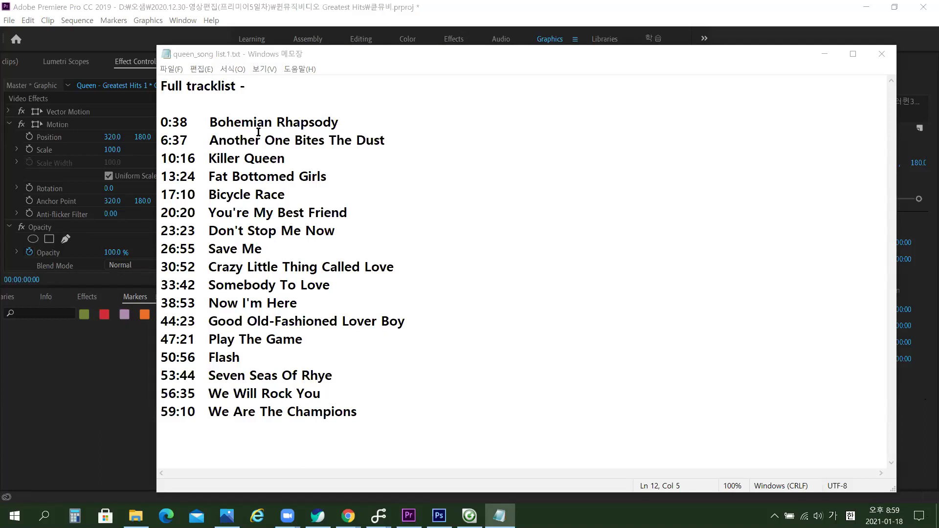
left_click_drag(209, 266, 406, 260)
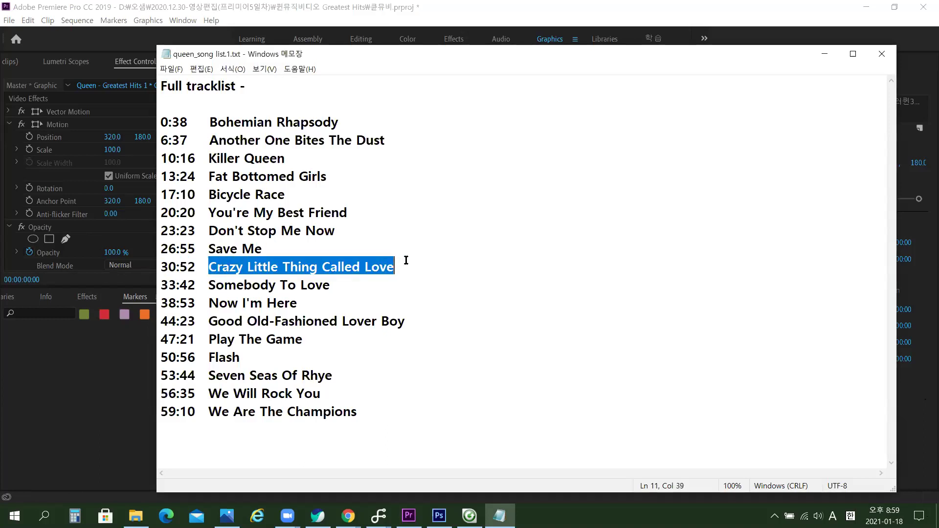
left_click(336, 257)
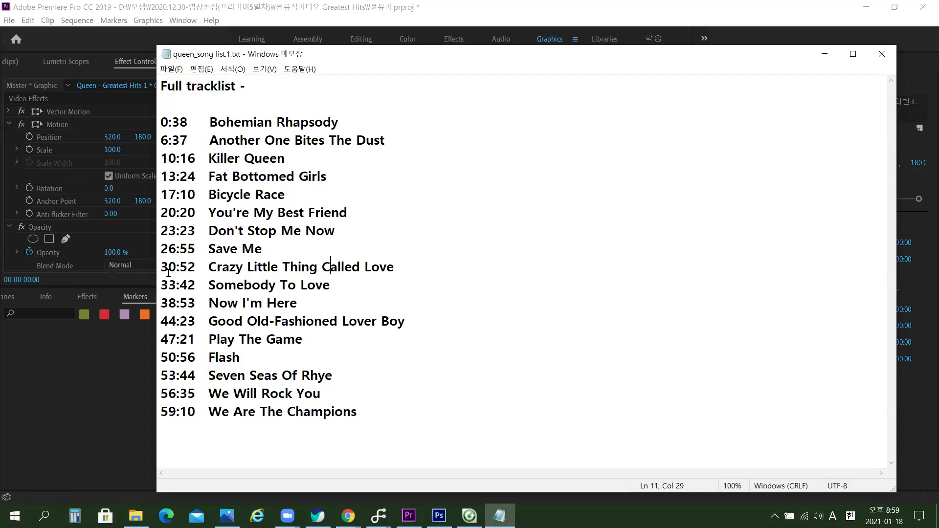
left_click_drag(176, 264, 156, 258)
left_click(203, 259)
left_click(904, 63)
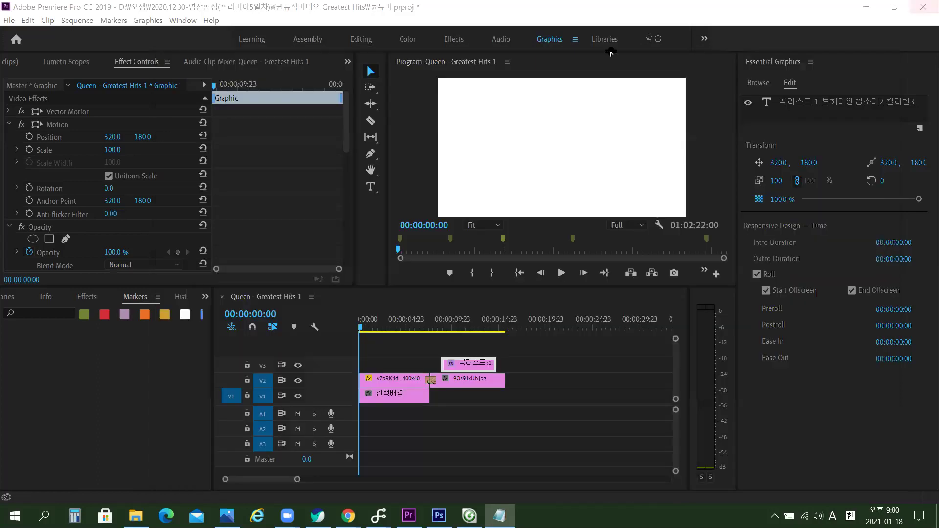
Save the Premiere Pro project and switch to the Editing workspace.
left_click(8, 21)
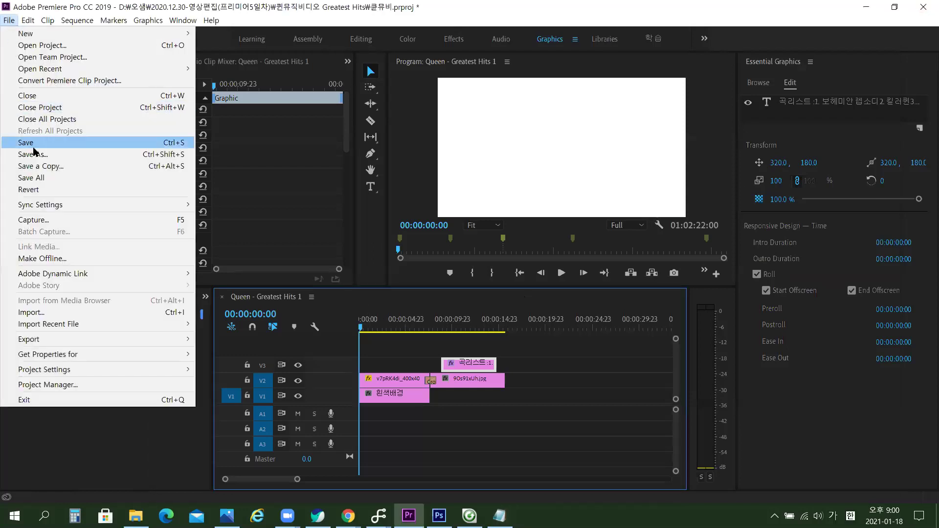
left_click(30, 144)
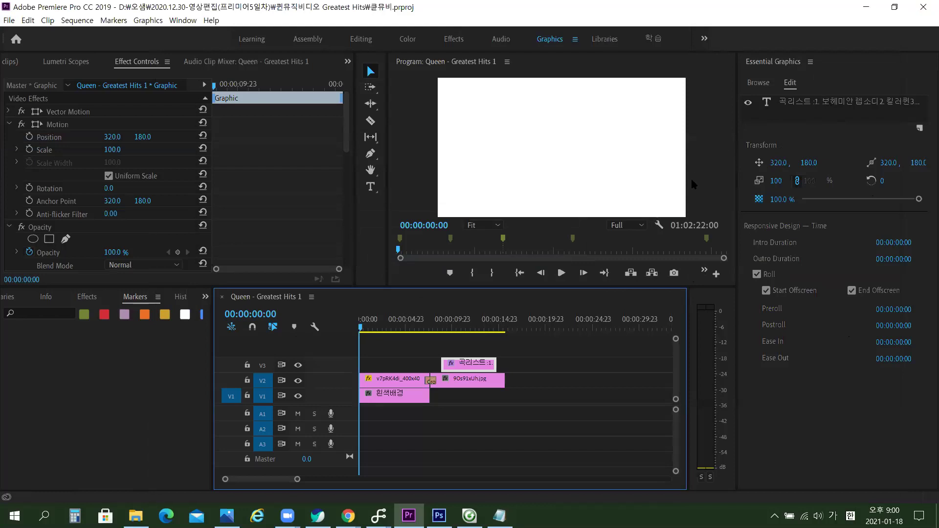
left_click(362, 42)
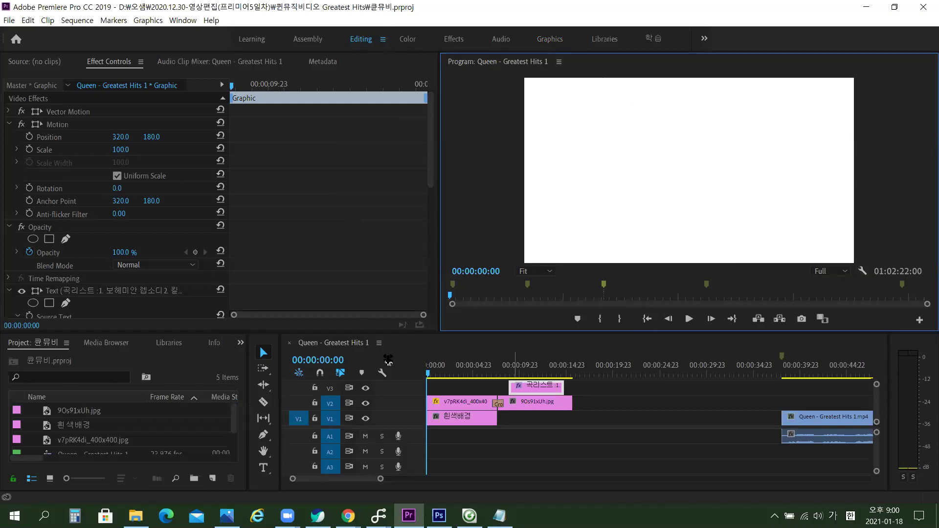
Go to 00:30:52:00 in the sequence and move the playhead back to the start of the song's audio at 00:30:46:07.
left_click(333, 362)
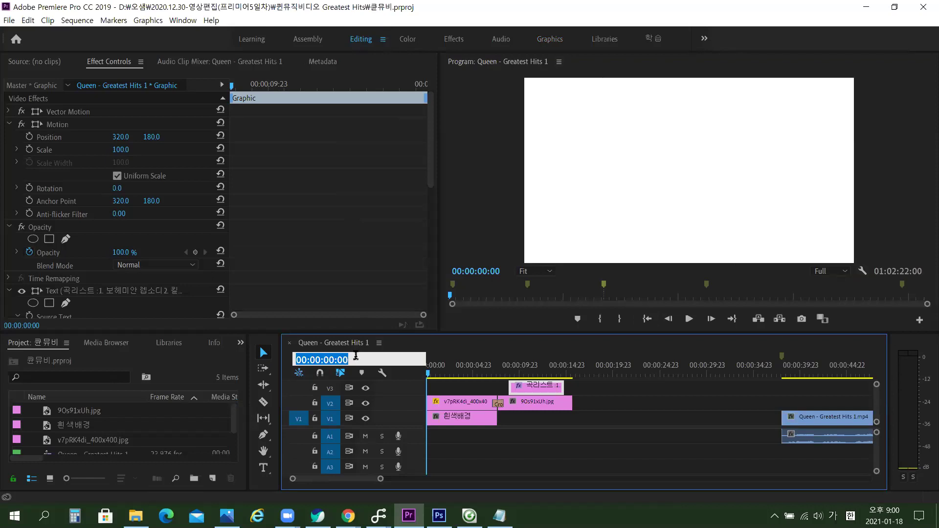
left_click(321, 359)
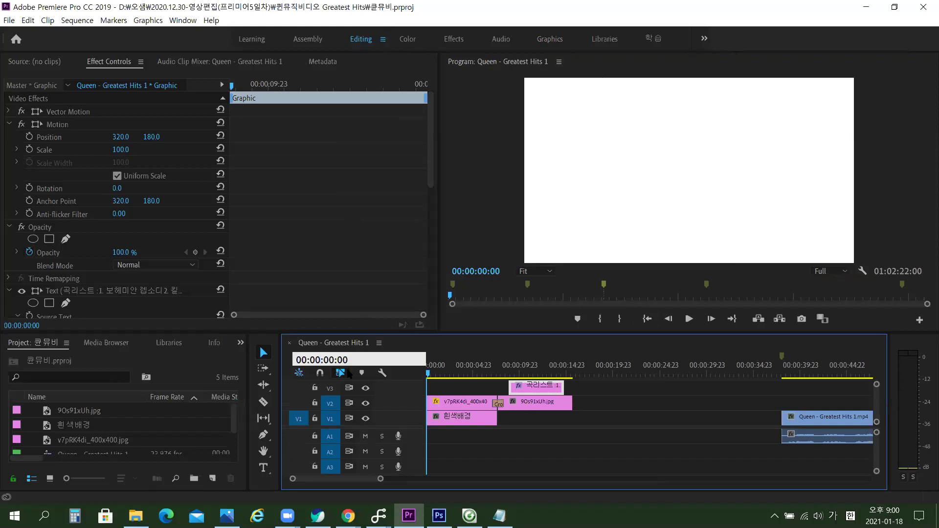
type("30:0")
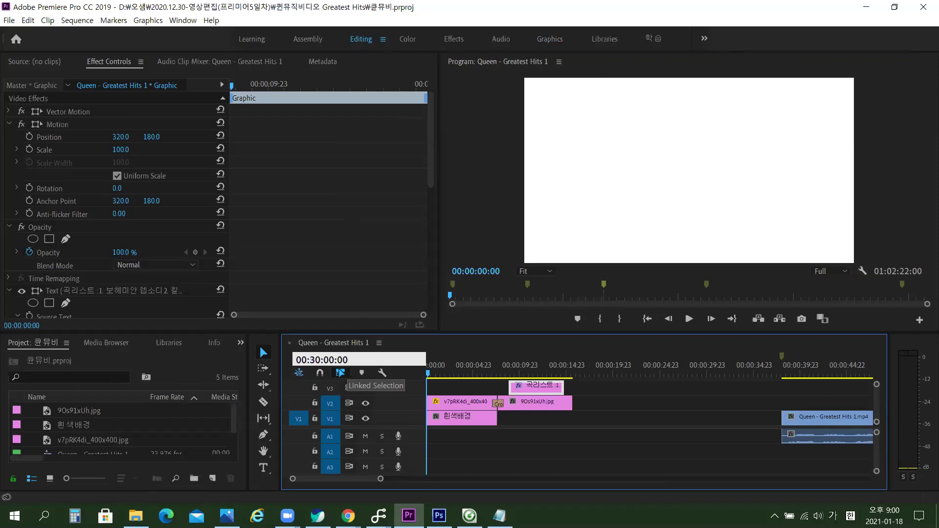
type("52")
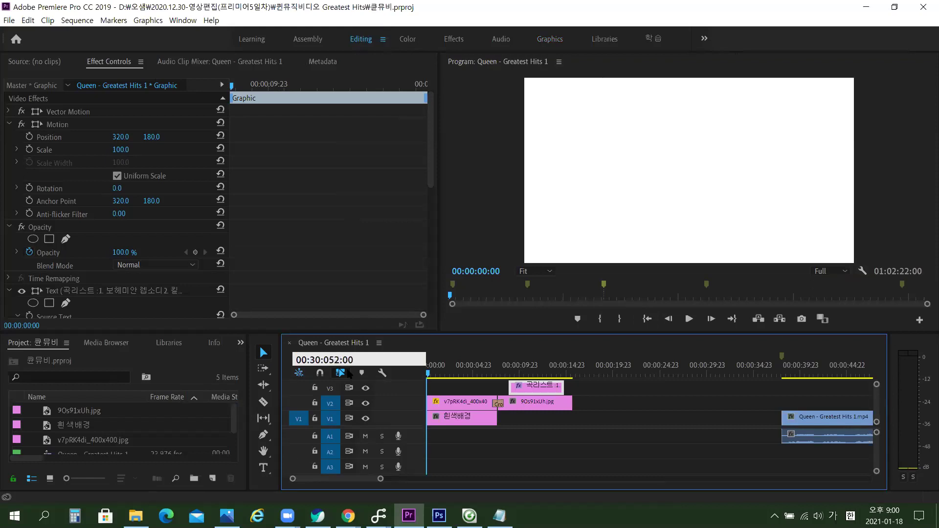
key("Return")
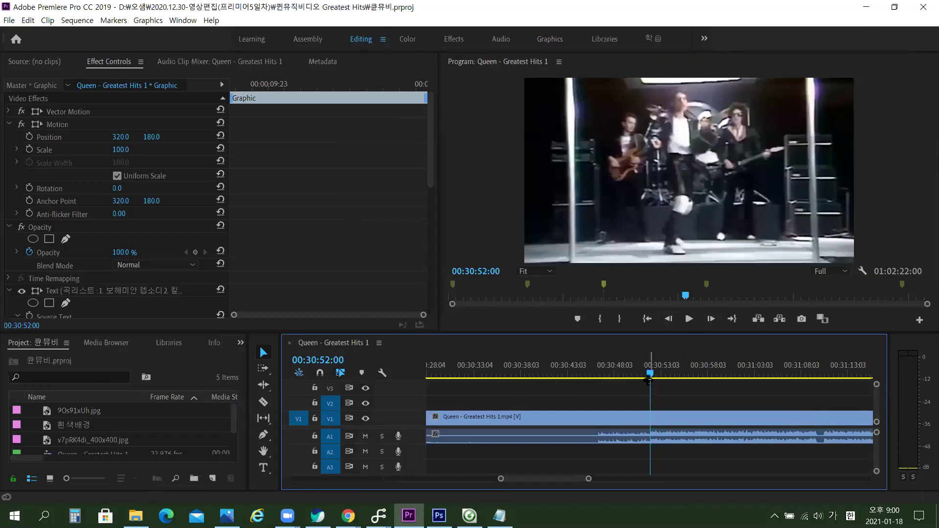
left_click_drag(647, 379, 597, 376)
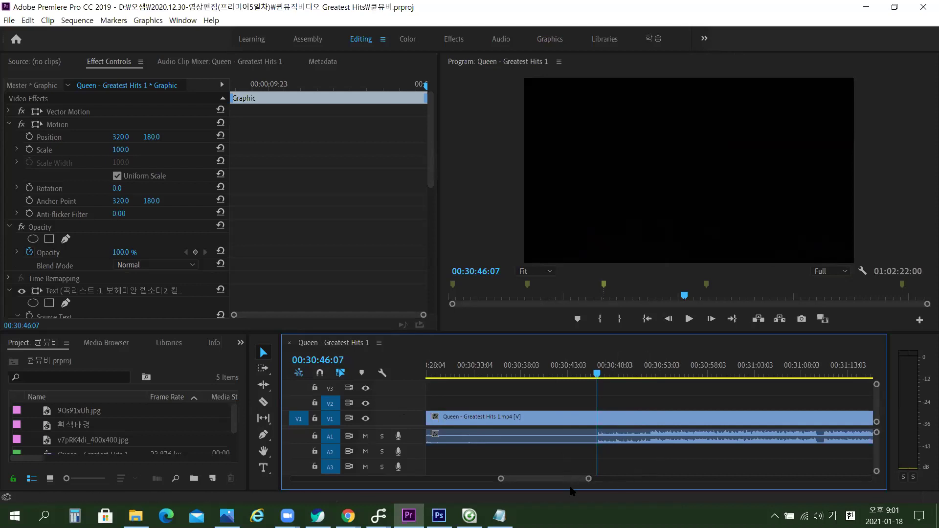
Try splitting the linked Queen - Greatest Hits 1.mp4 clip at the playhead and undo the split.
left_click(648, 438)
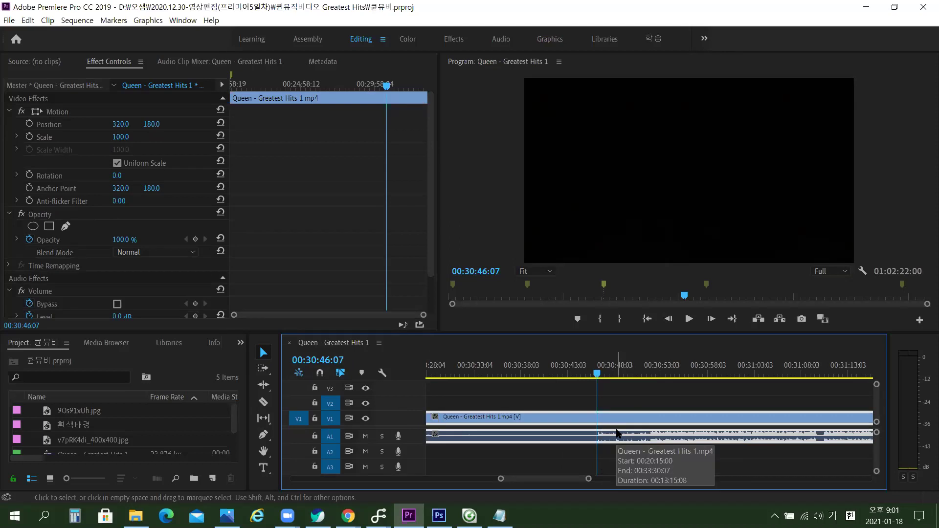
key("ctrl+k")
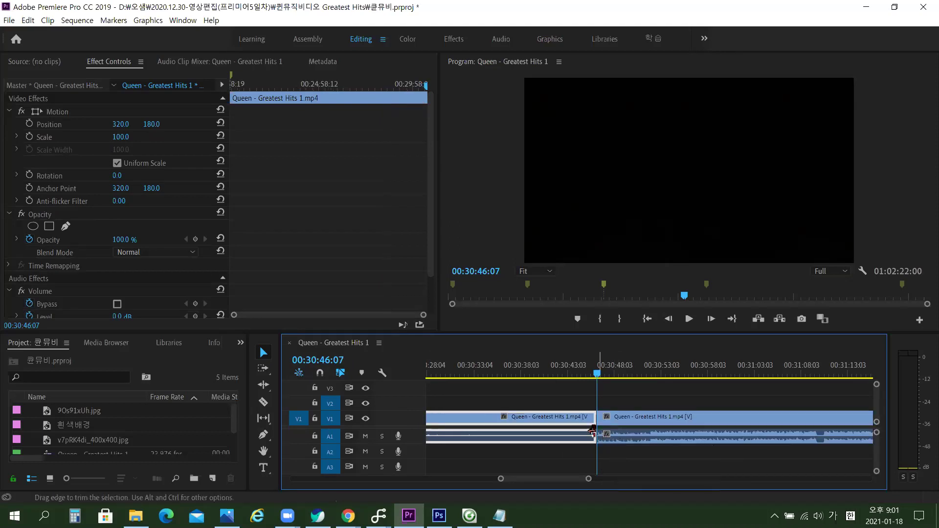
key("ctrl+z")
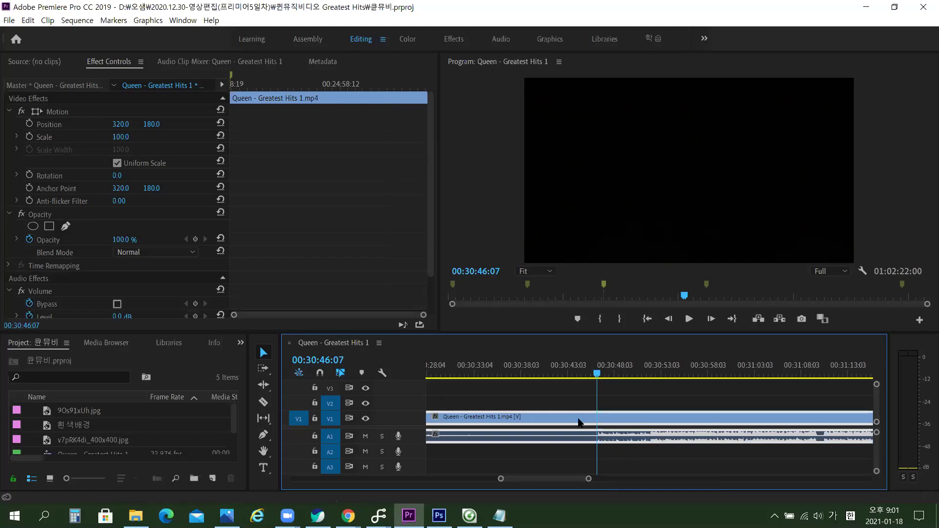
Unlink the video and audio of the Queen - Greatest Hits 1.mp4 clip and select only its audio on A1.
right_click(614, 437)
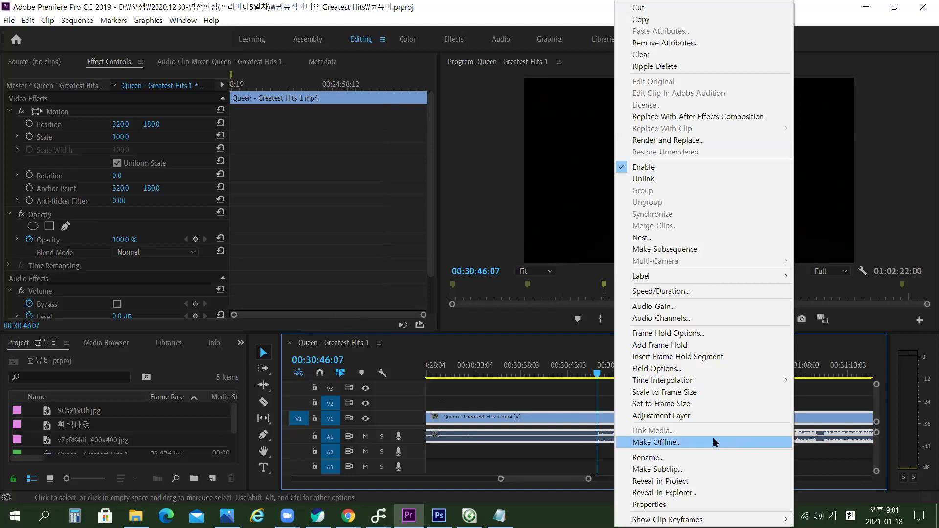
left_click(644, 178)
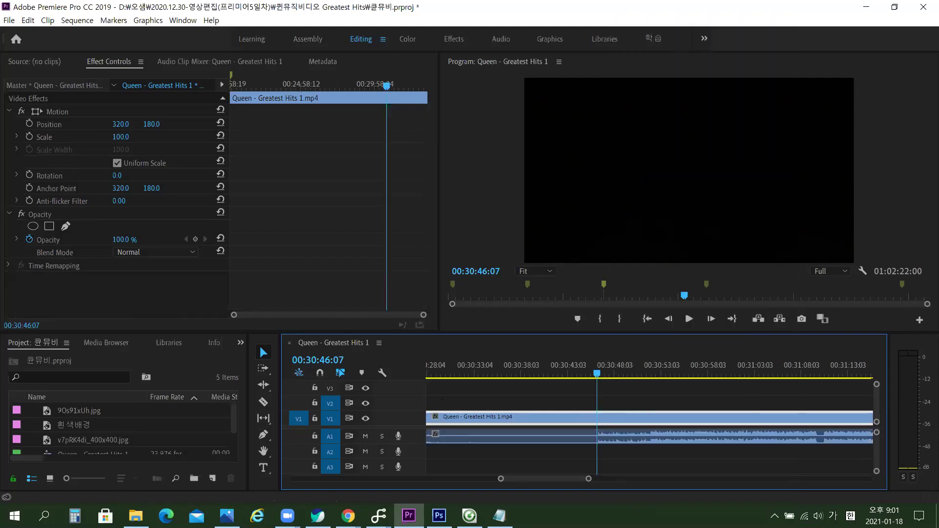
left_click(618, 437)
left_click(621, 422)
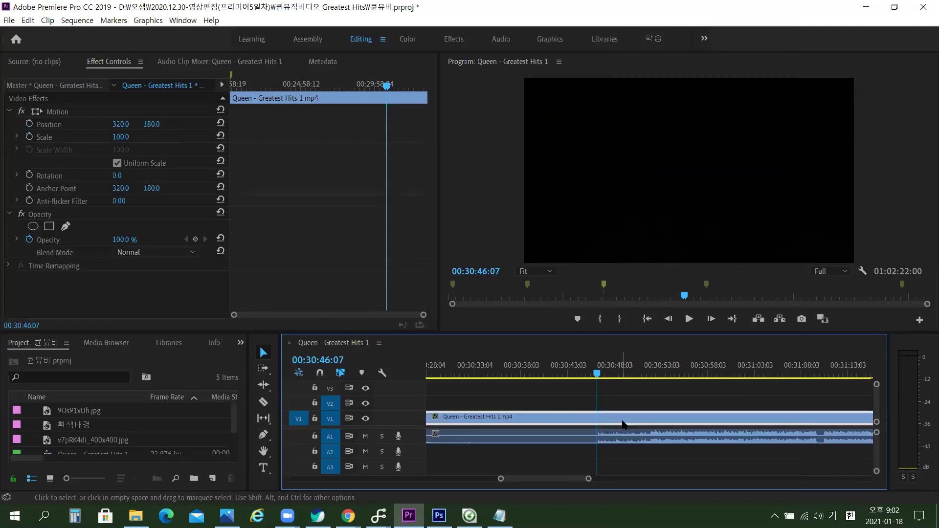
left_click(623, 433)
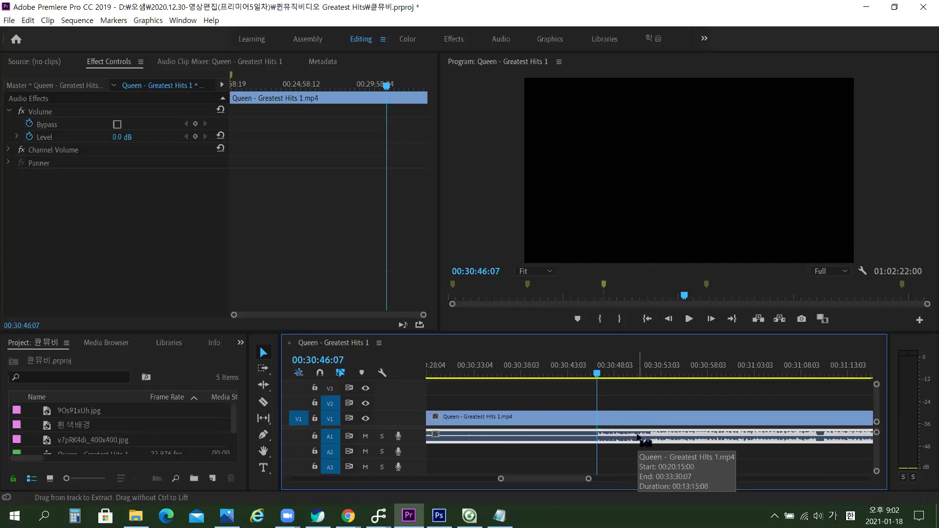
Split the selected Queen - Greatest Hits 1.mp4 audio on A1 at 00:30:46:07.
key("ctrl+k")
left_click(621, 442)
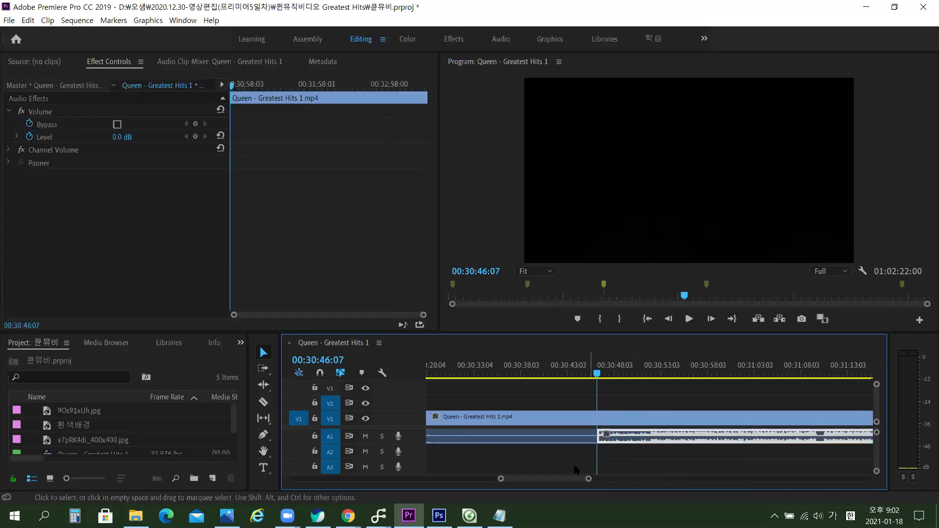
scroll(572, 483, "down", 5)
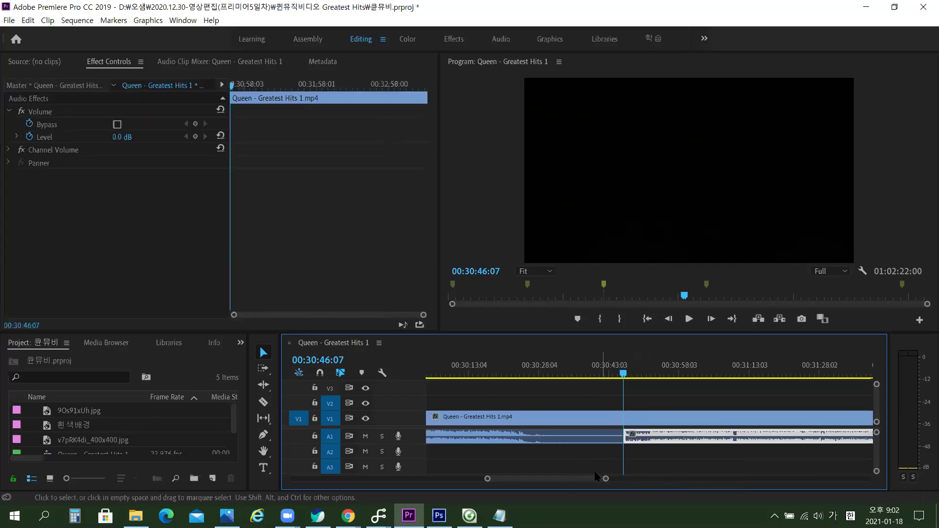
Go to the end of the song section at 00:33:32:19 and select the split song audio segment on A1.
left_click_drag(592, 481, 565, 472)
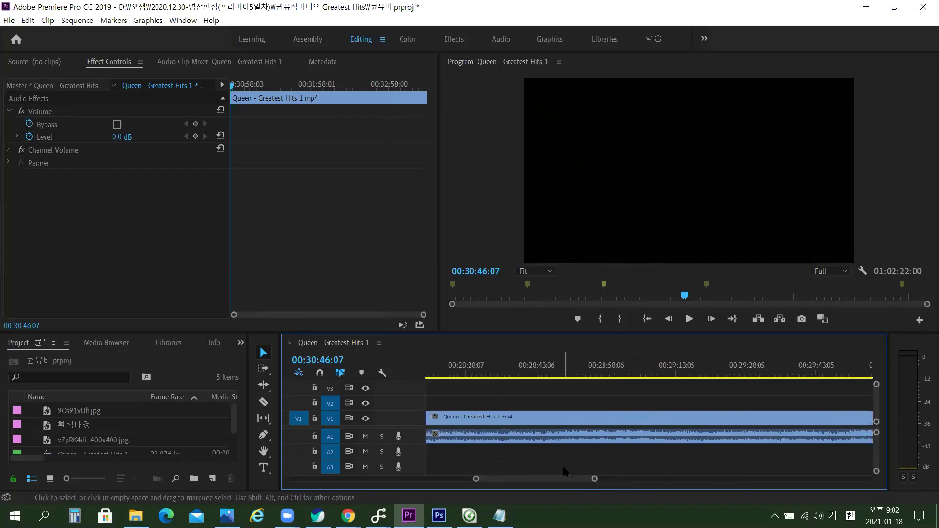
scroll(576, 474, "down", 5)
left_click(776, 372)
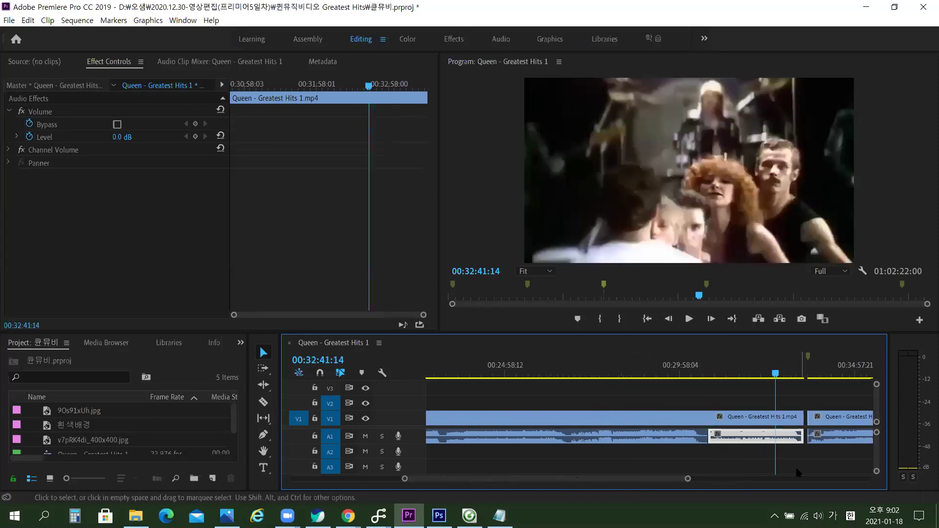
left_click_drag(780, 379, 805, 385)
left_click(757, 469)
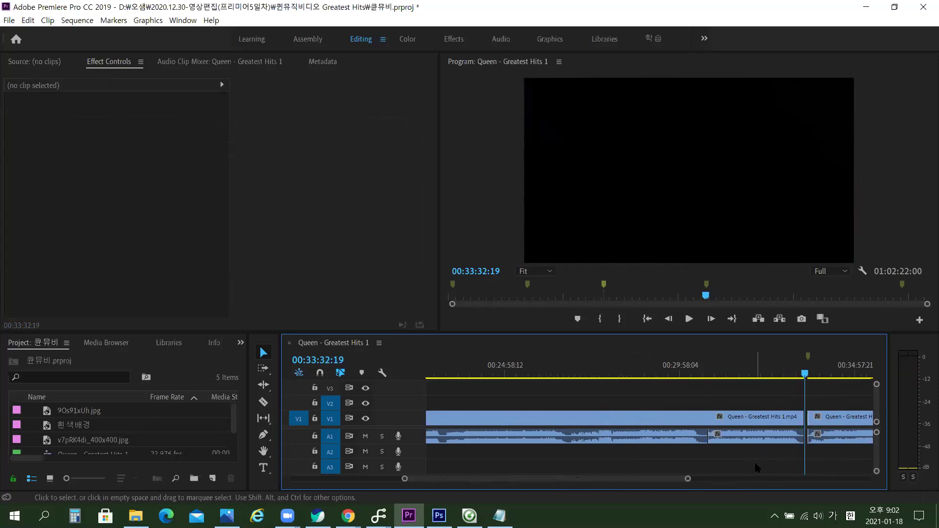
left_click(779, 438)
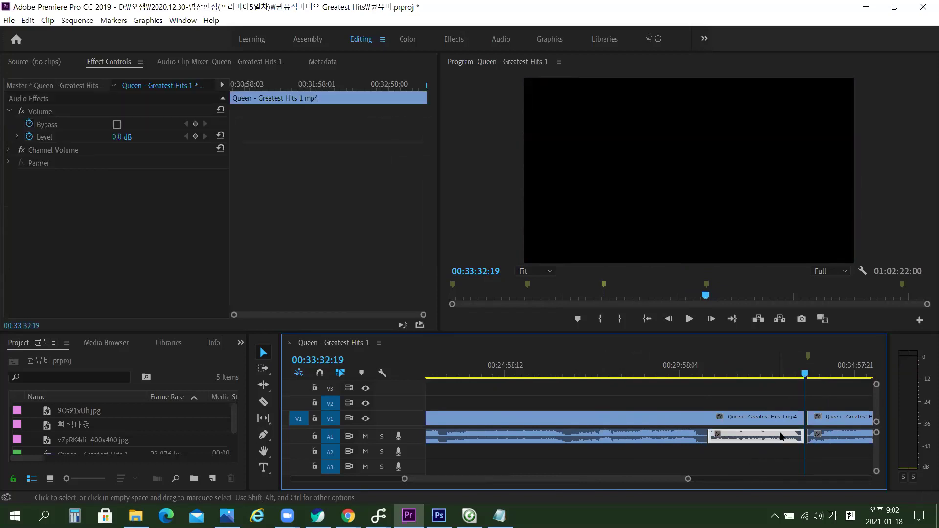
key("=")
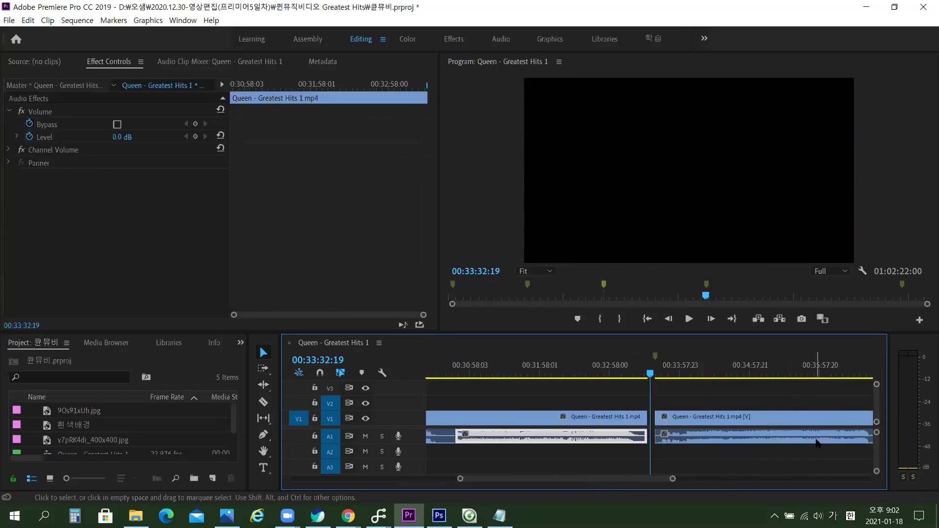
Scrub through the song segment and past the next marker, and return the playhead to the segment's start at 00:30:46:07.
left_click(635, 372)
left_click_drag(634, 374, 485, 375)
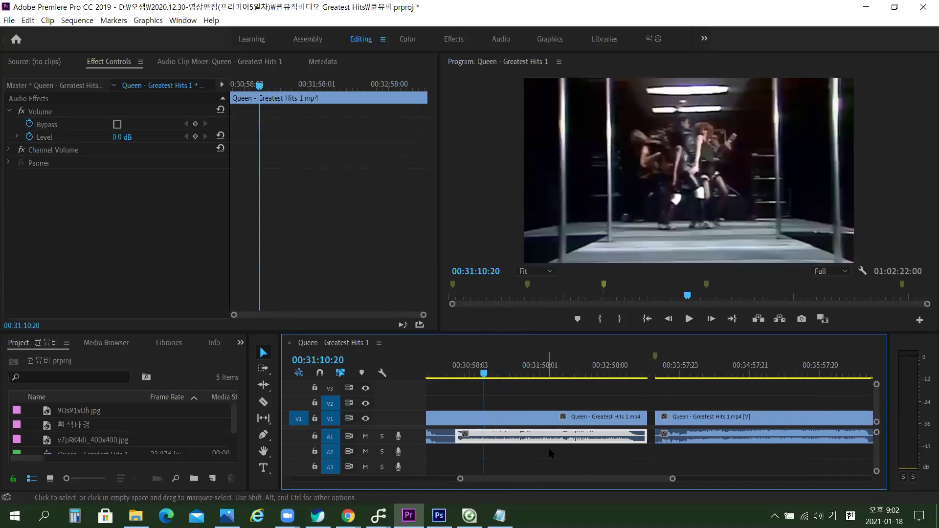
left_click(655, 355)
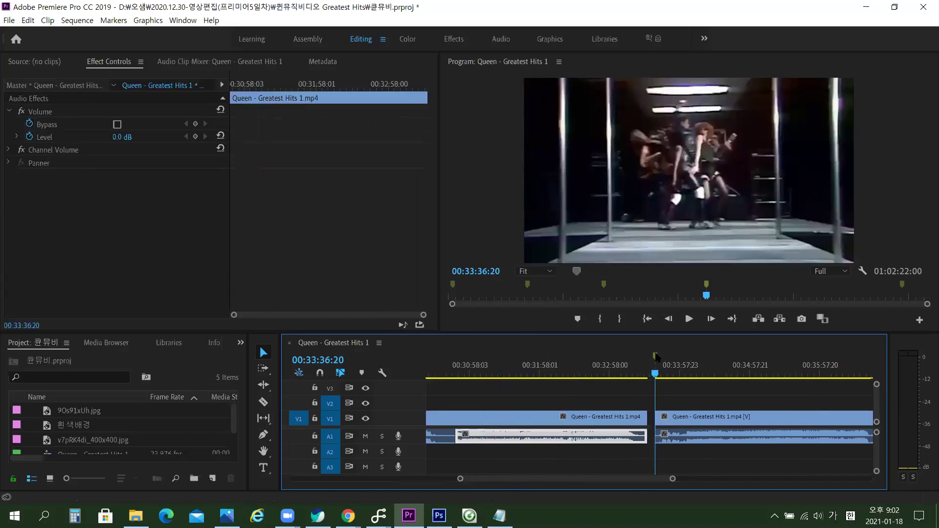
left_click_drag(656, 380, 665, 375)
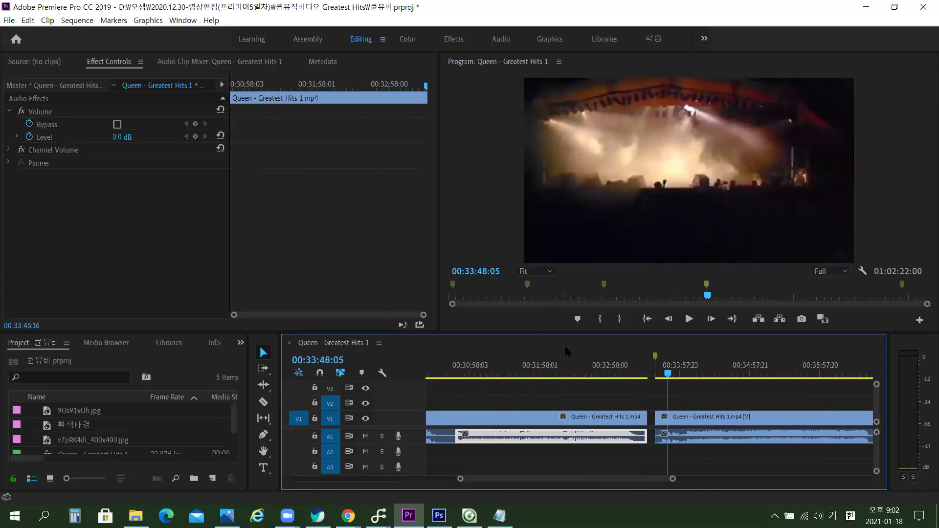
left_click(562, 375)
left_click_drag(560, 375, 456, 374)
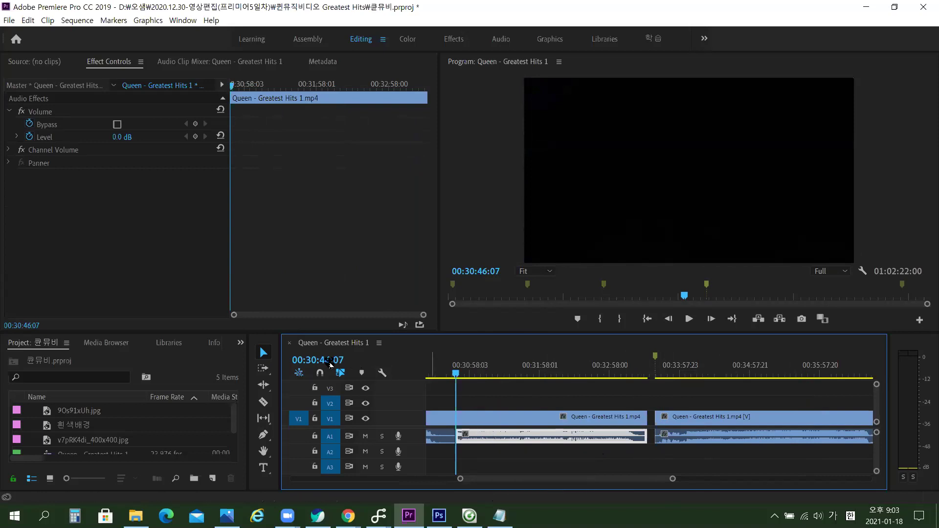
Copy the split song audio segment on A1.
left_click(490, 446)
left_click(491, 442)
left_click(518, 462)
left_click(542, 443)
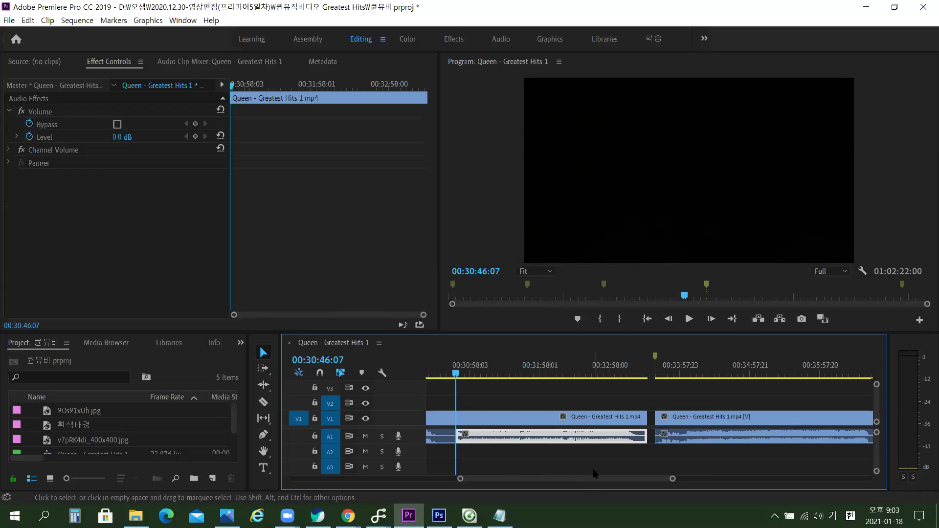
Move the playhead to the start of the sequence at 00:00:00:00, with the opening image clips in view.
key("Home")
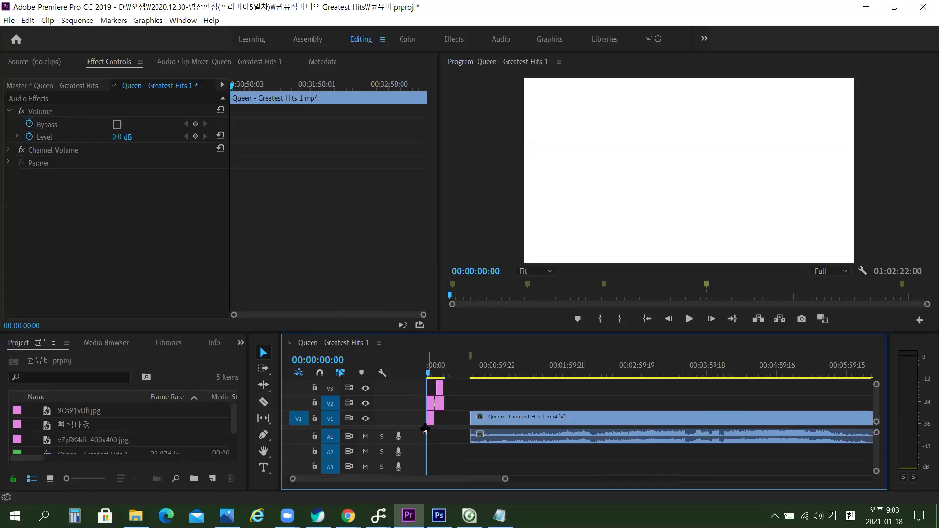
key("=")
key("=")
key("=")
key("=")
key("minus")
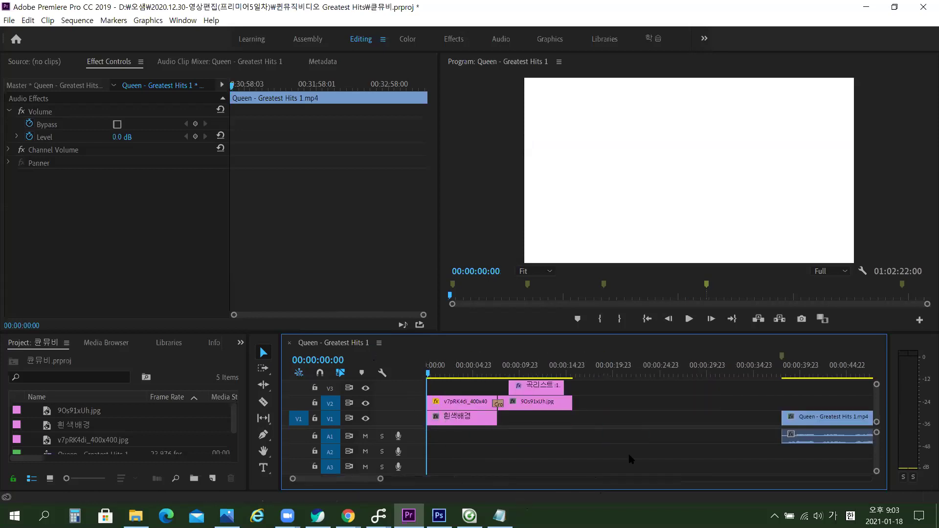
key("=")
left_click(468, 368)
key("Home")
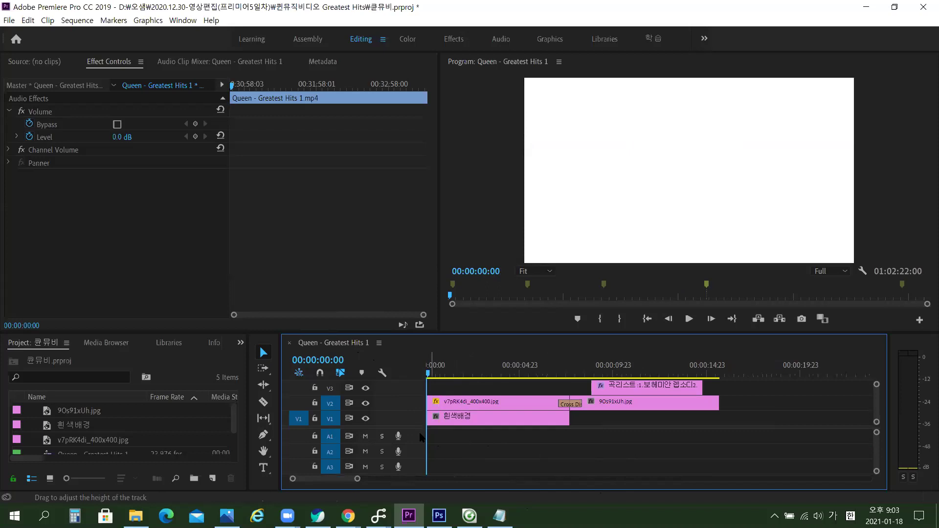
Lock track A1 and paste the copied song audio onto A2 at the start of the sequence.
left_click(453, 439)
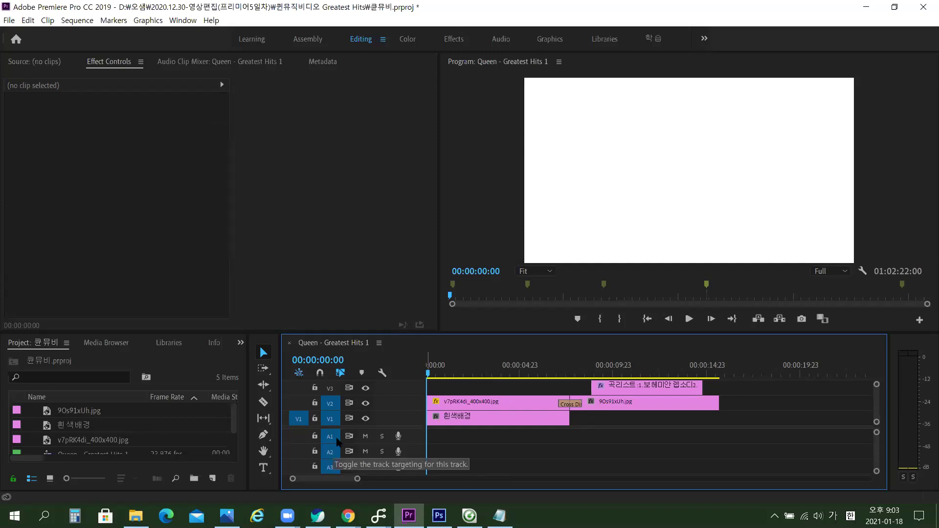
left_click(315, 436)
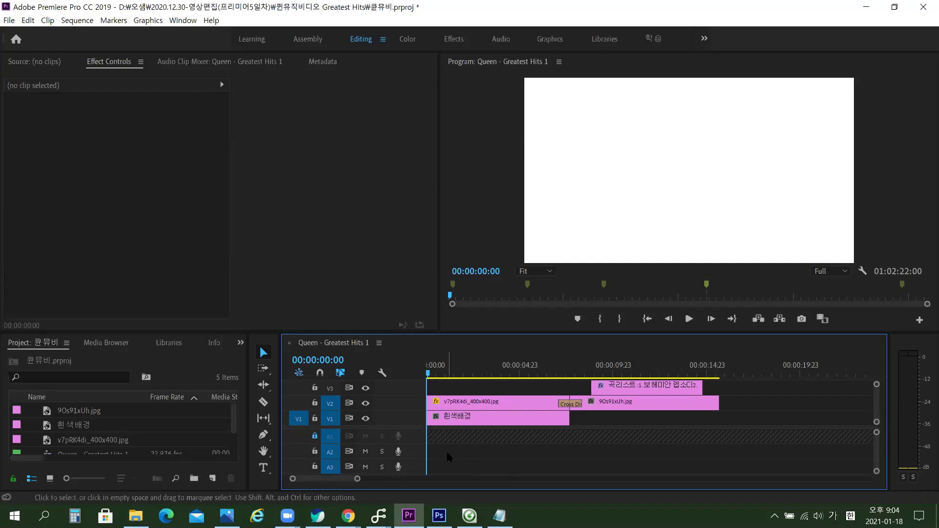
left_click(331, 453)
key("Down")
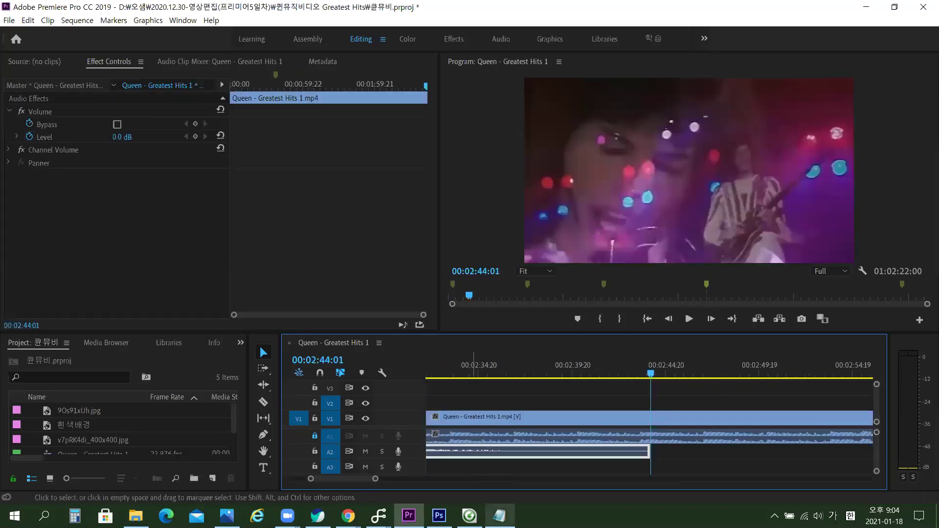
Play the opening from 00:00:00:00 to check the song audio on A2 against the opening images and song list title.
left_click_drag(355, 479, 250, 469)
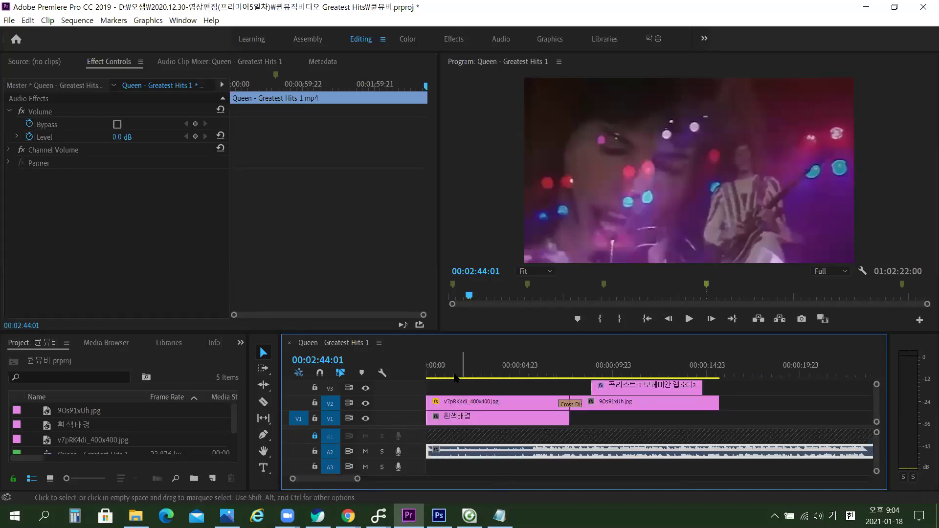
key("Home")
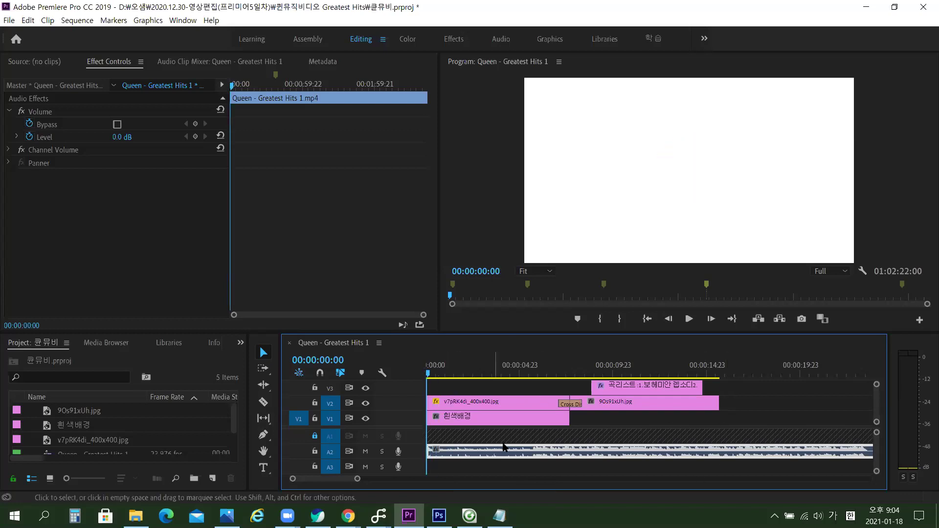
key("space")
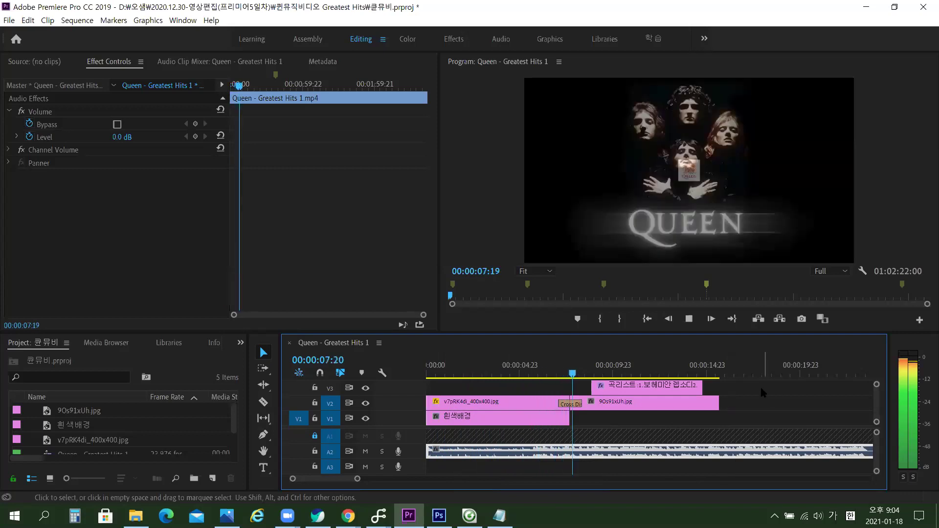
key("space")
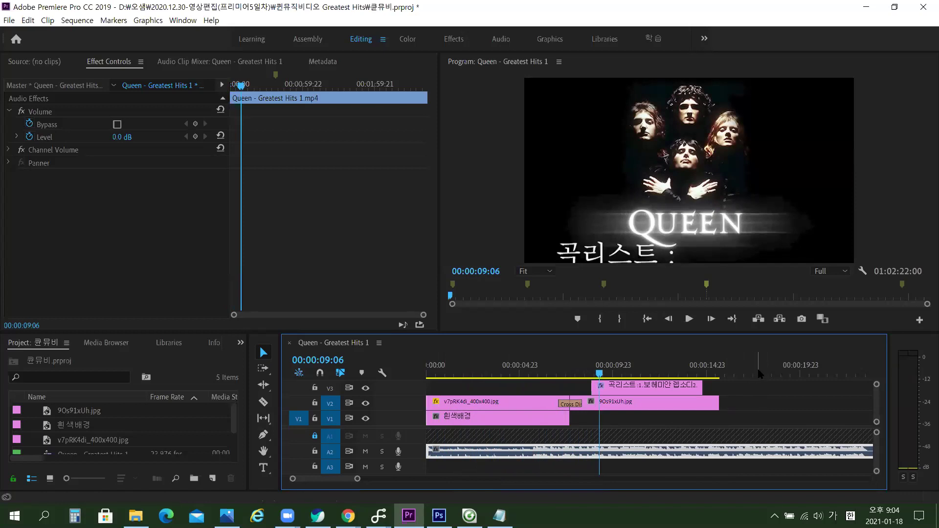
Scrub and play the gap between the opening images and the Queen - Greatest Hits 1.mp4 video to check the picture there.
left_click(756, 374)
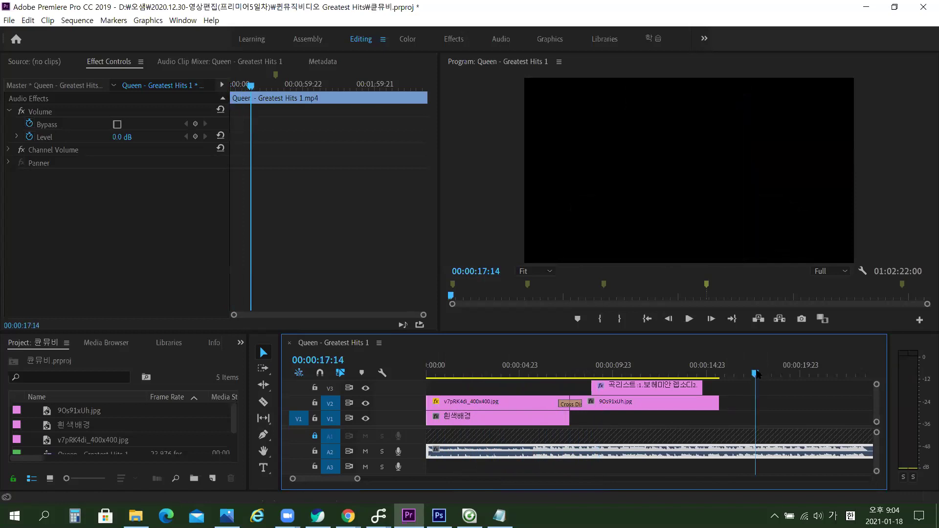
key("minus")
key("minus")
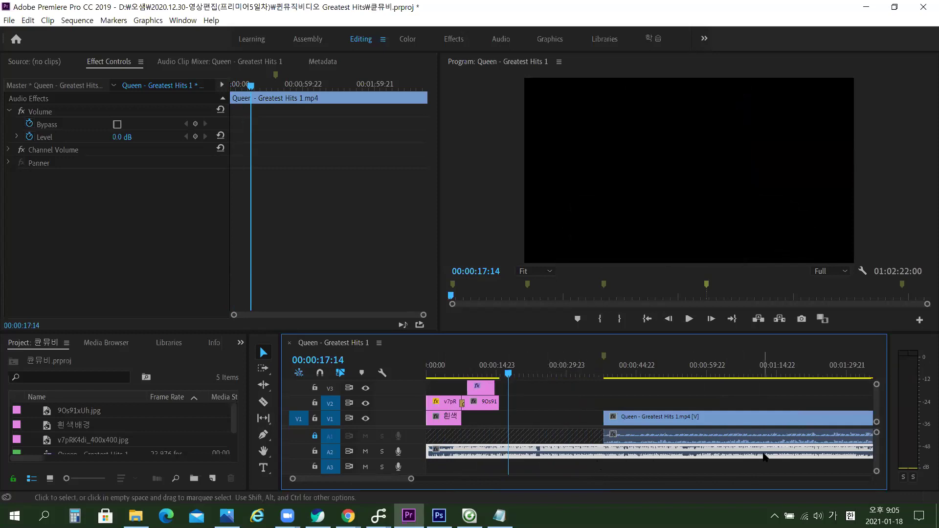
key("space")
left_click(563, 374)
left_click_drag(571, 377, 602, 375)
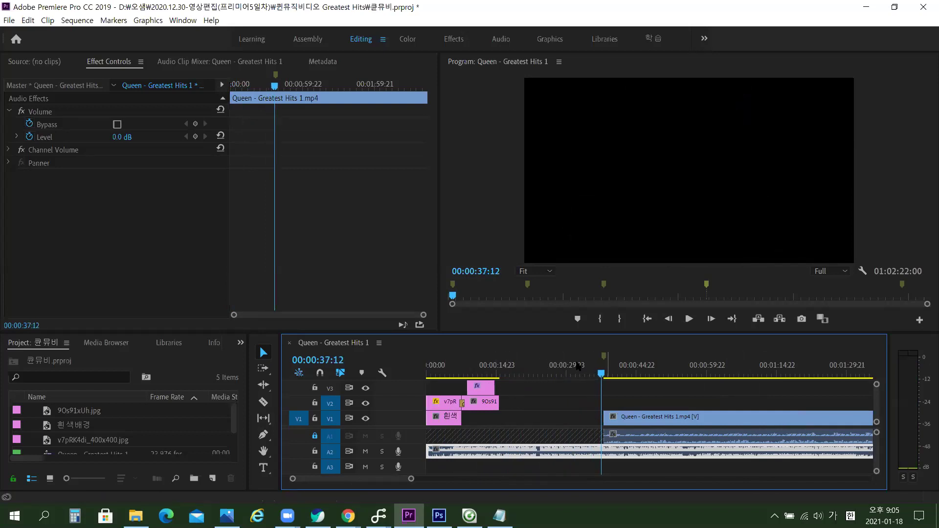
left_click(484, 374)
key("space")
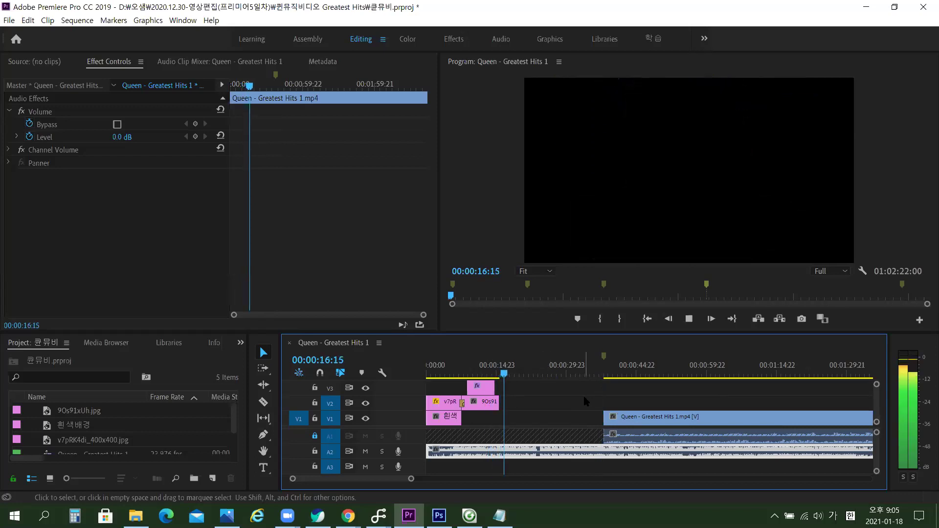
key("space")
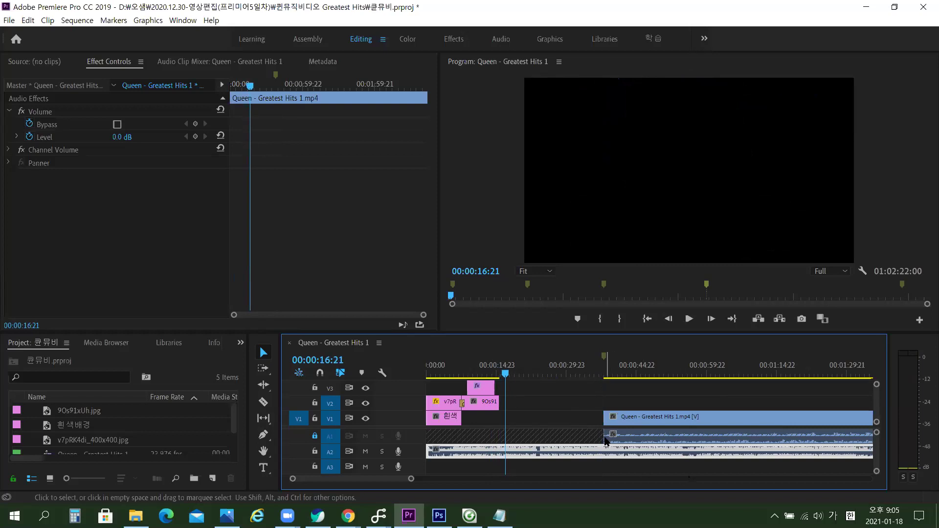
Examine how the 9Os91xUh.jpg clip on V2 and the rolling song list title on V3 line up near their ends.
key("equal")
key("equal")
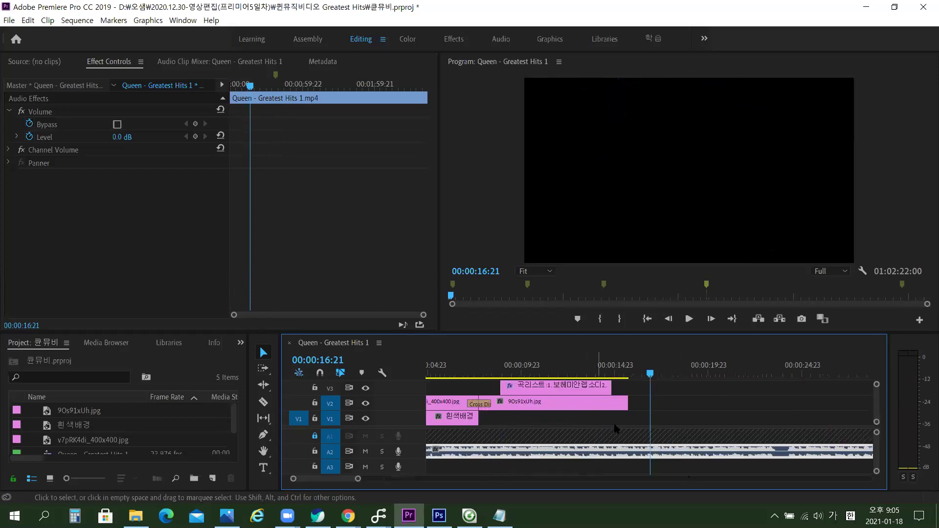
left_click(619, 405)
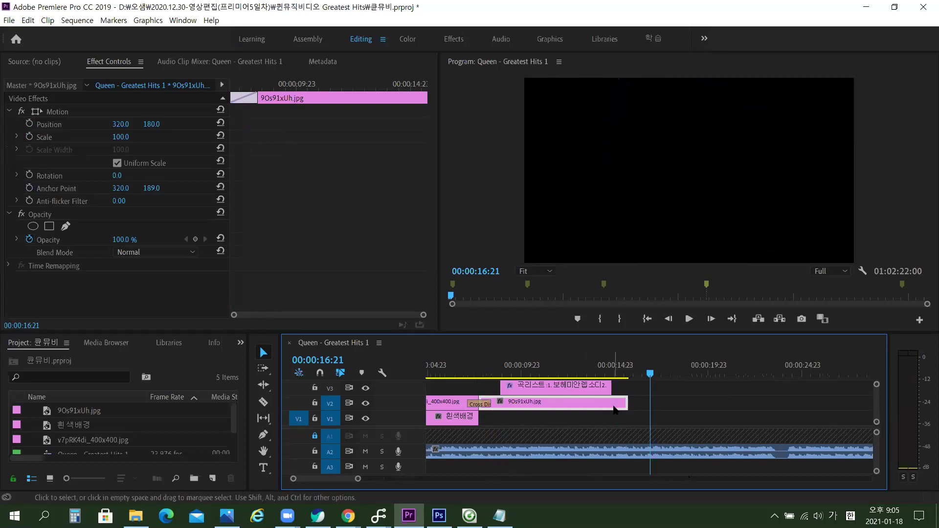
key("ctrl+shift+a")
left_click(607, 408)
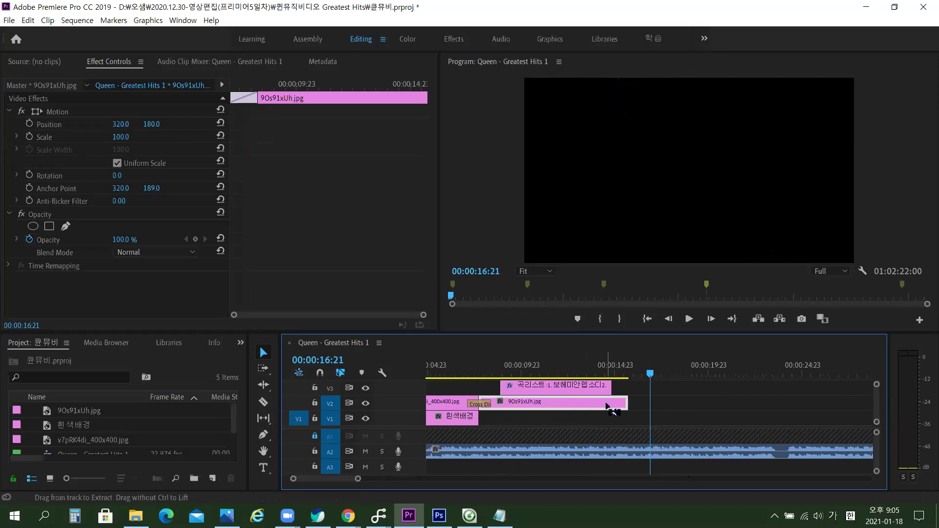
right_click(607, 407)
left_click(561, 406)
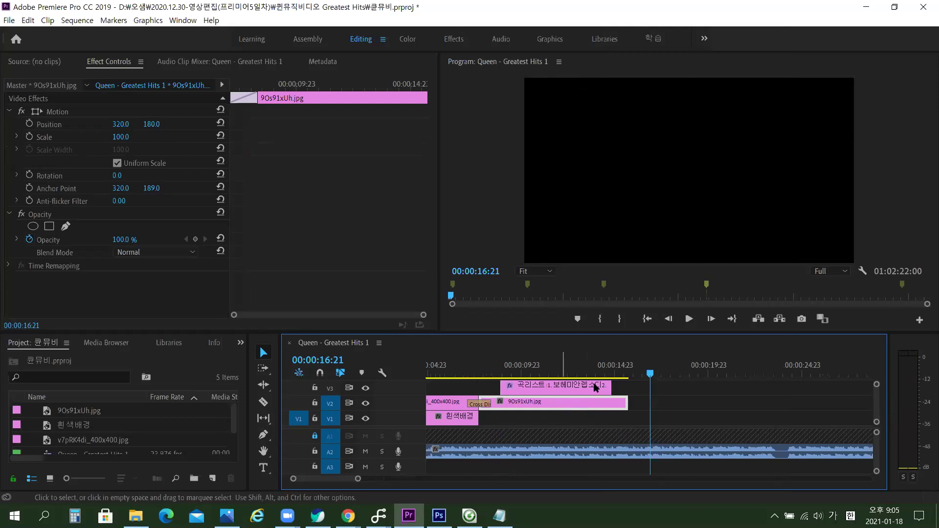
left_click(587, 387)
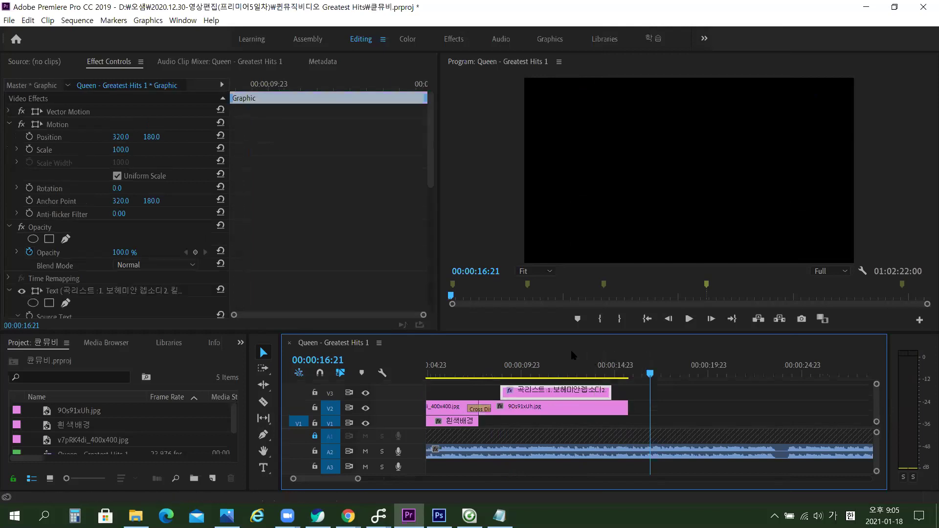
left_click(582, 365)
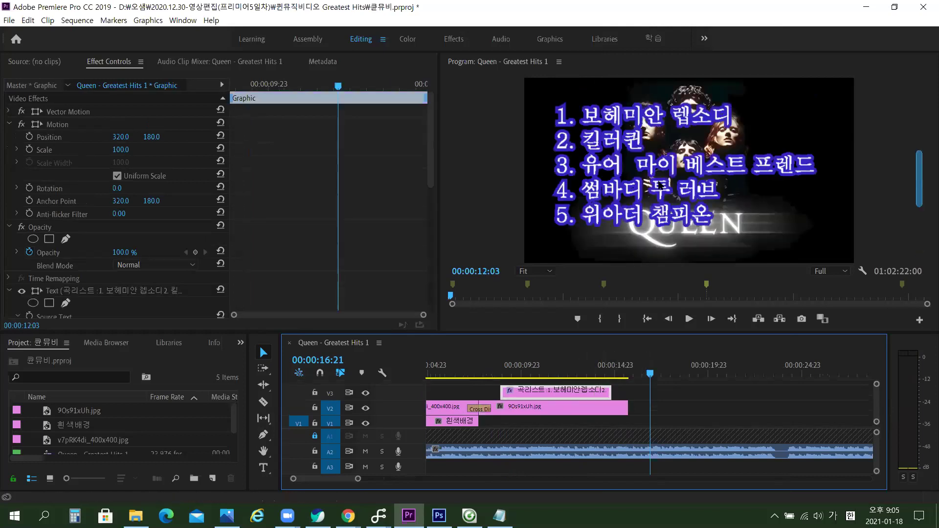
Set the duration of the 9Os91xUh.jpg clip on V2 to 10 seconds.
right_click(615, 416)
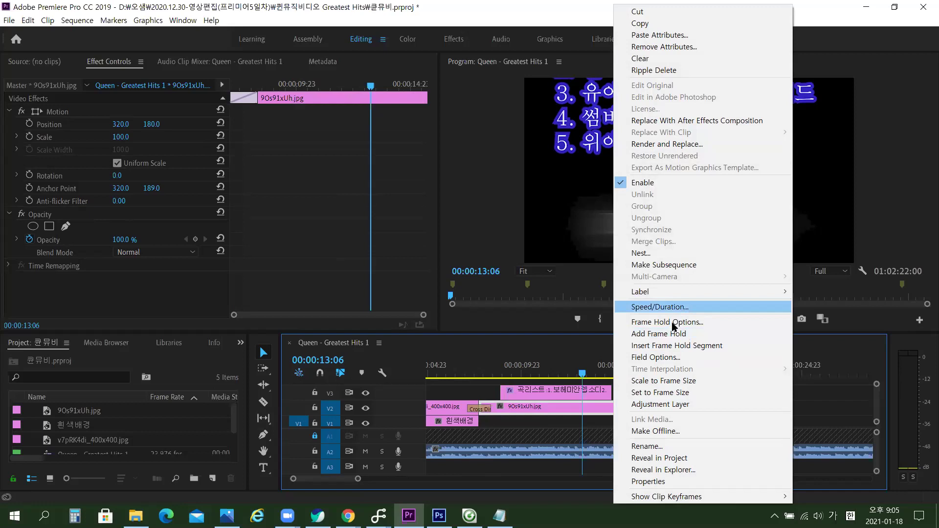
left_click(681, 308)
left_click(486, 231)
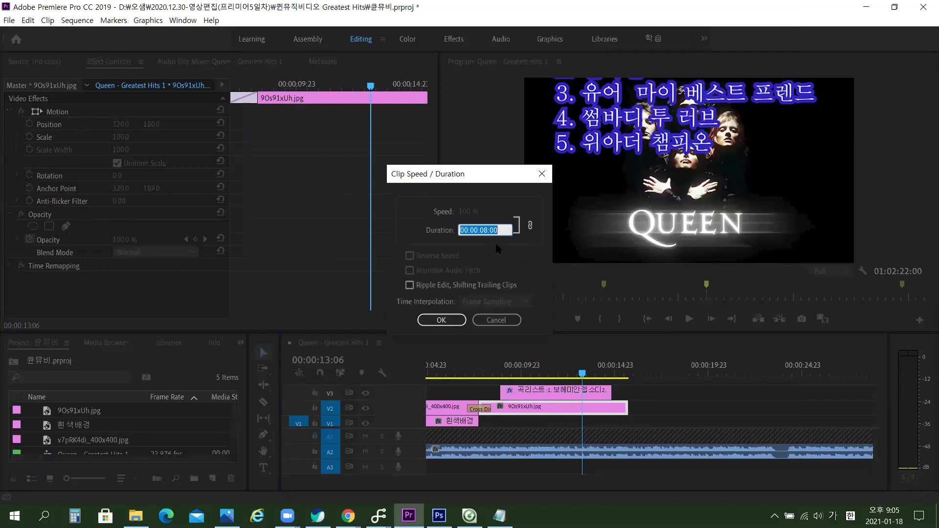
type("10")
left_click(433, 320)
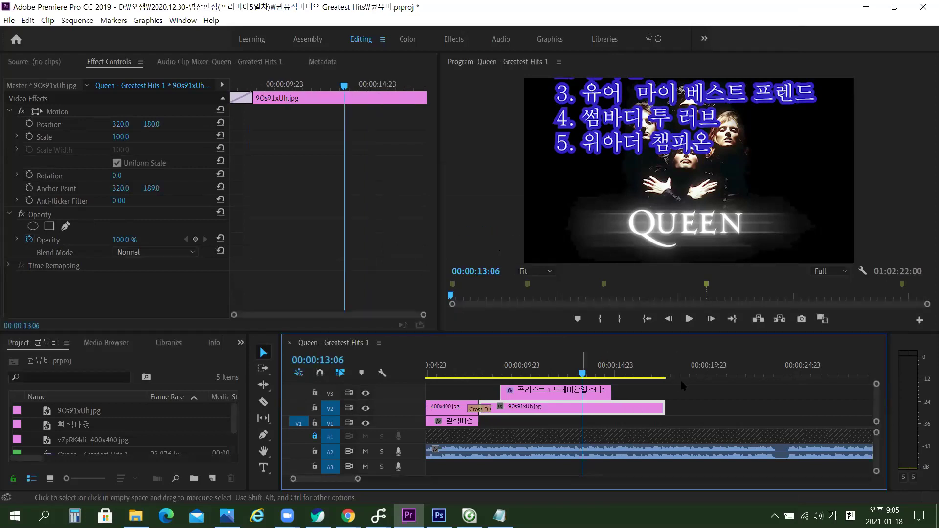
Split the song audio on A2 at 00:00:17:17, where the 9Os91xUh.jpg clip ends, and delete the part after the cut.
mouse_move(665, 374)
left_mouse_down()
mouse_move(655, 373)
mouse_move(668, 374)
left_mouse_up()
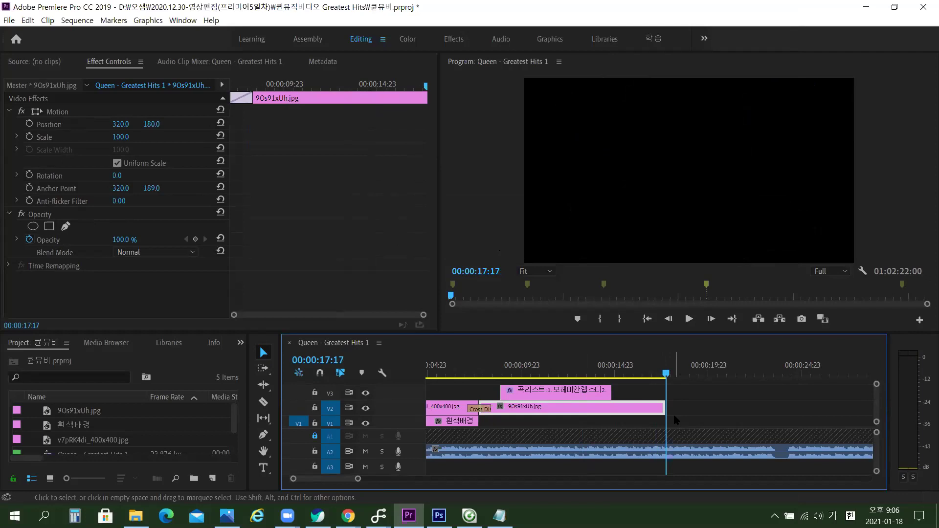
left_click(678, 457)
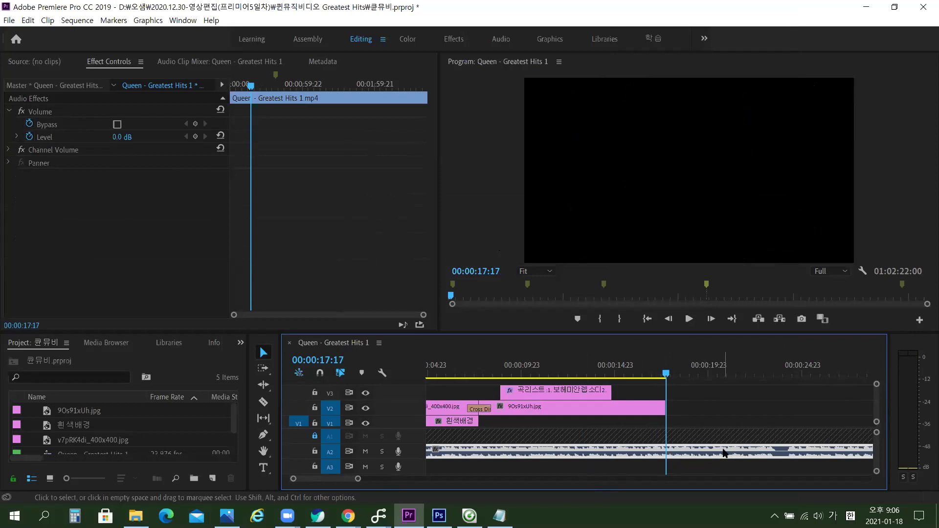
key("ctrl+k")
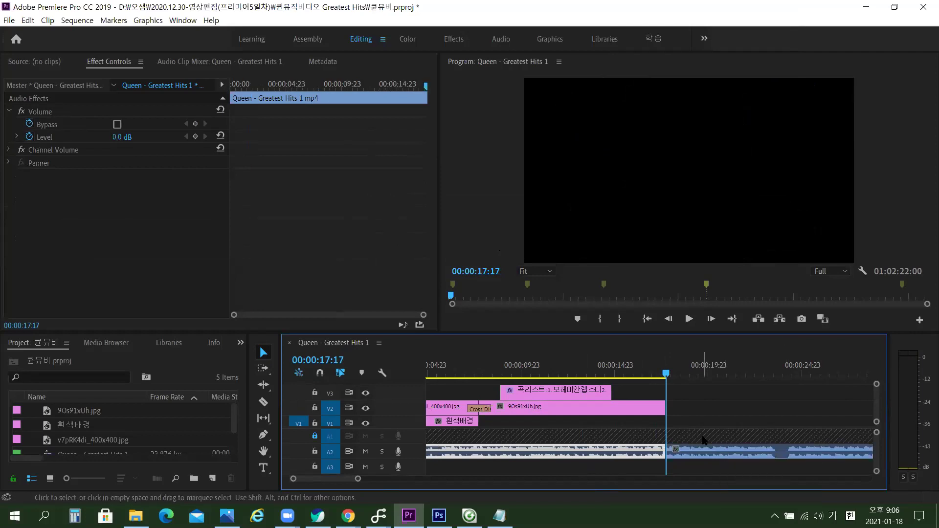
left_click(651, 368)
key("space")
key("space")
left_click(665, 373)
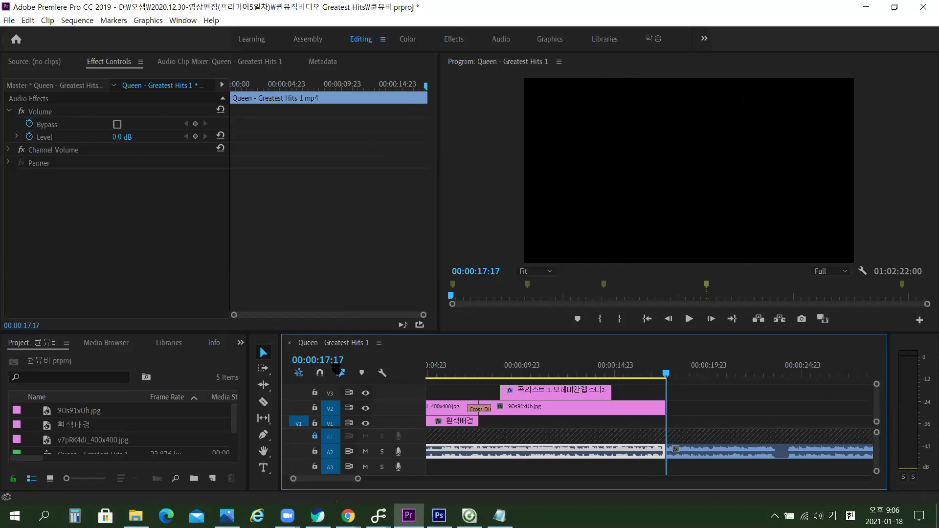
left_click(764, 448)
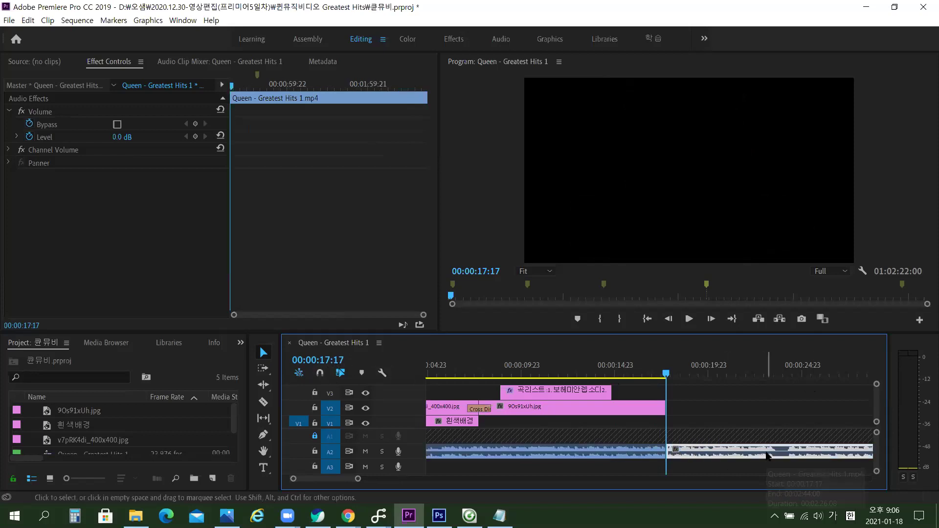
key("Delete")
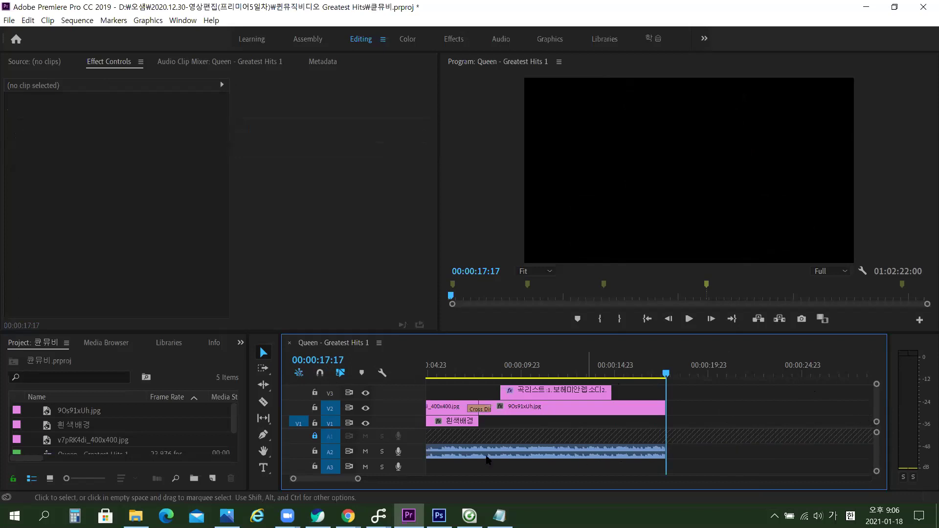
Unlock audio track A1 and move the V1 source patch to track V2.
left_click(315, 436)
key("backslash")
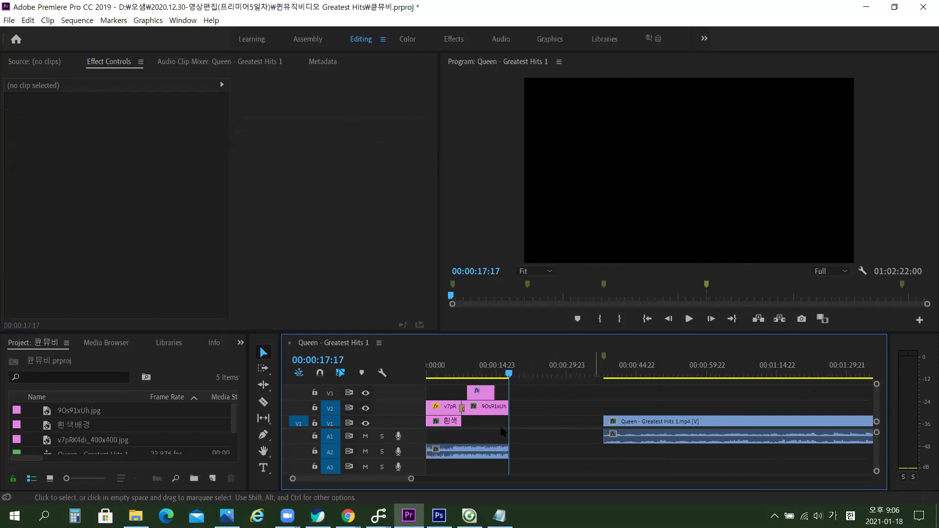
left_click(576, 421)
left_click(588, 399)
left_click(561, 373)
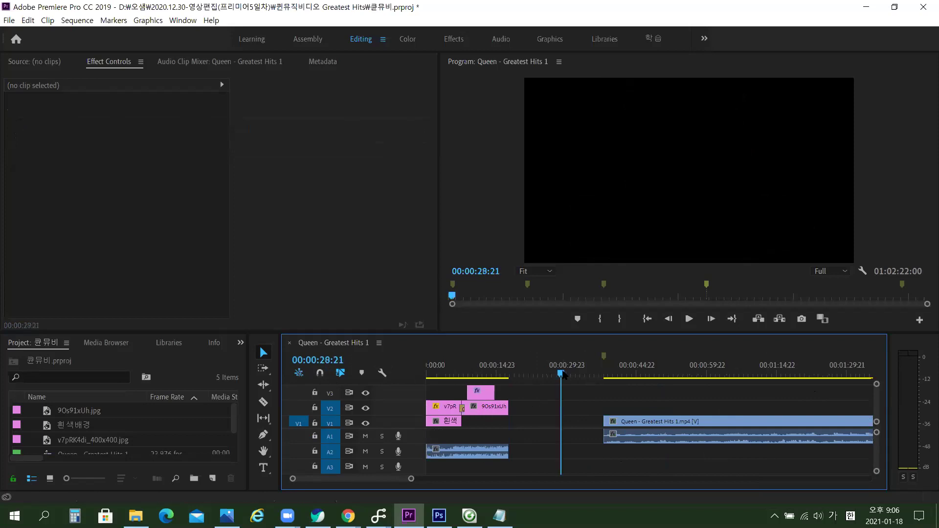
key("=")
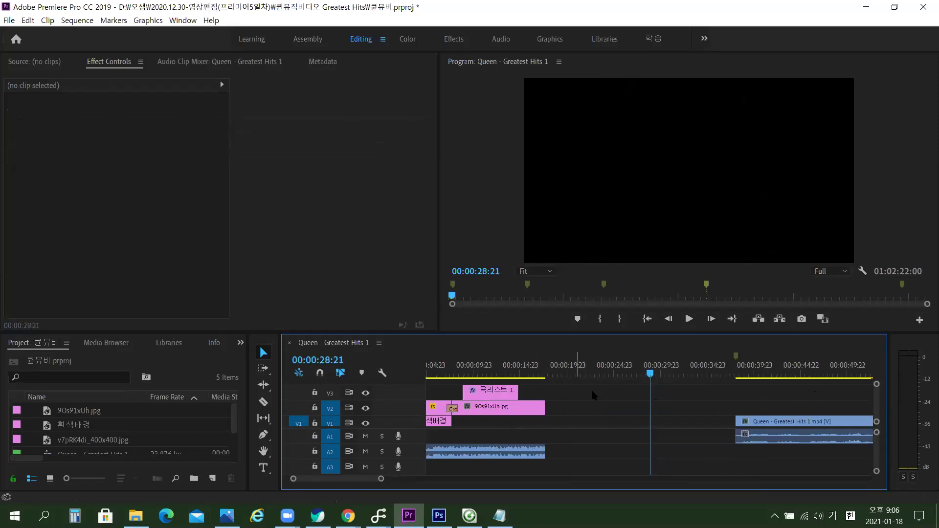
left_click(295, 410)
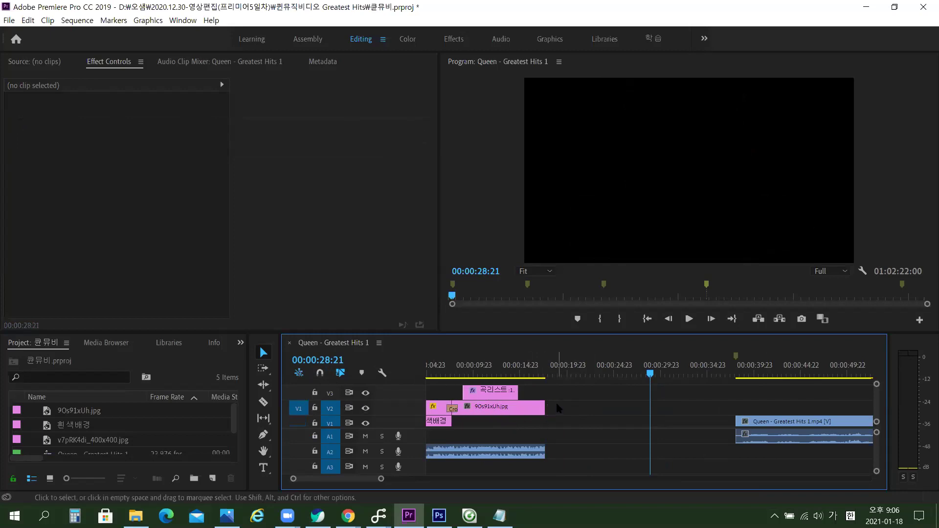
left_click_drag(651, 374, 596, 375)
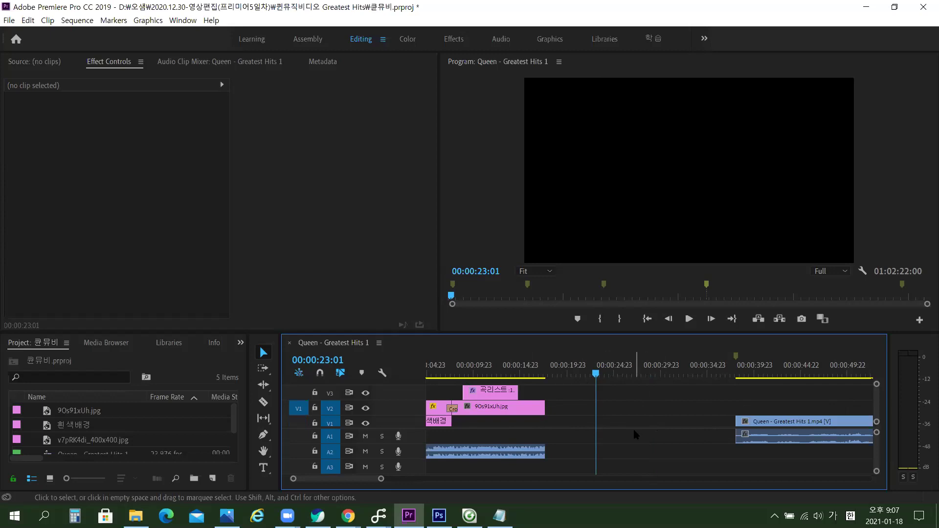
Try to ripple delete the empty gap on V1 between the 흰색배경 clip and the Queen - Greatest Hits 1.mp4 video.
left_click(565, 424)
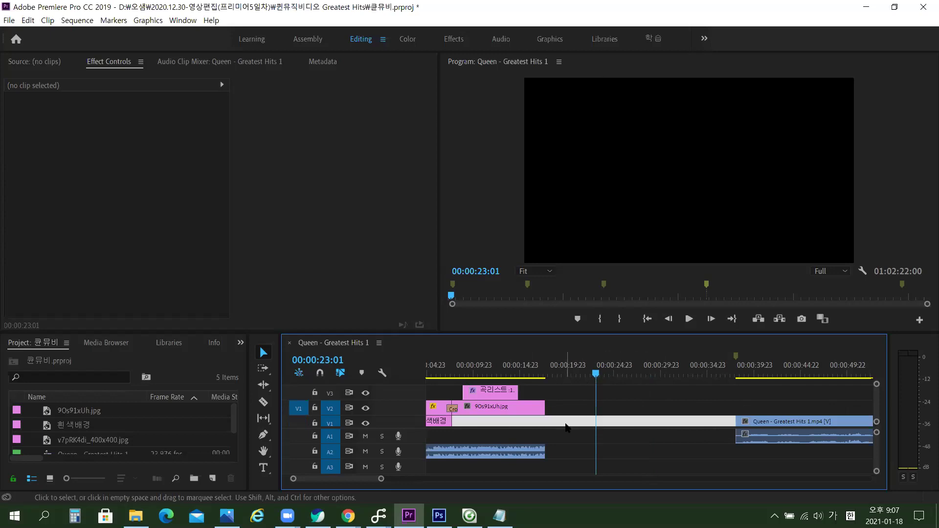
right_click(646, 428)
left_click(660, 432)
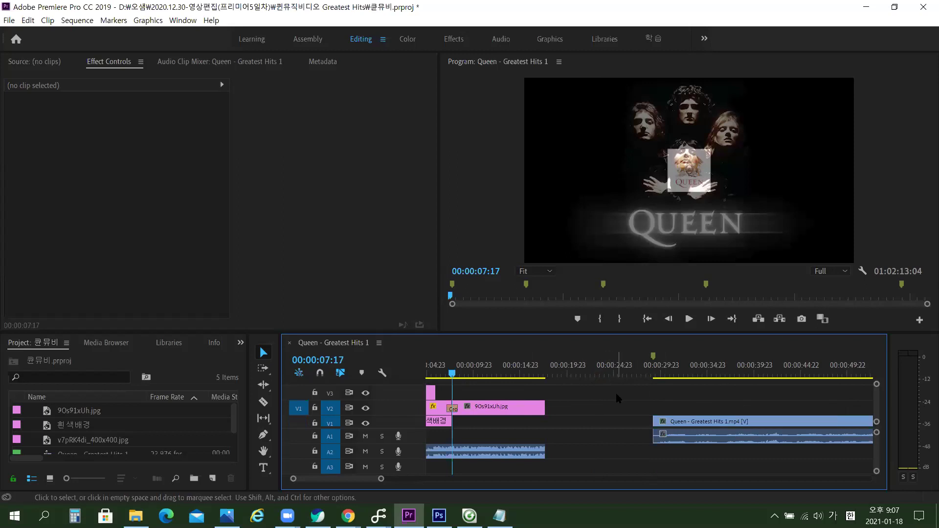
key("ctrl+z")
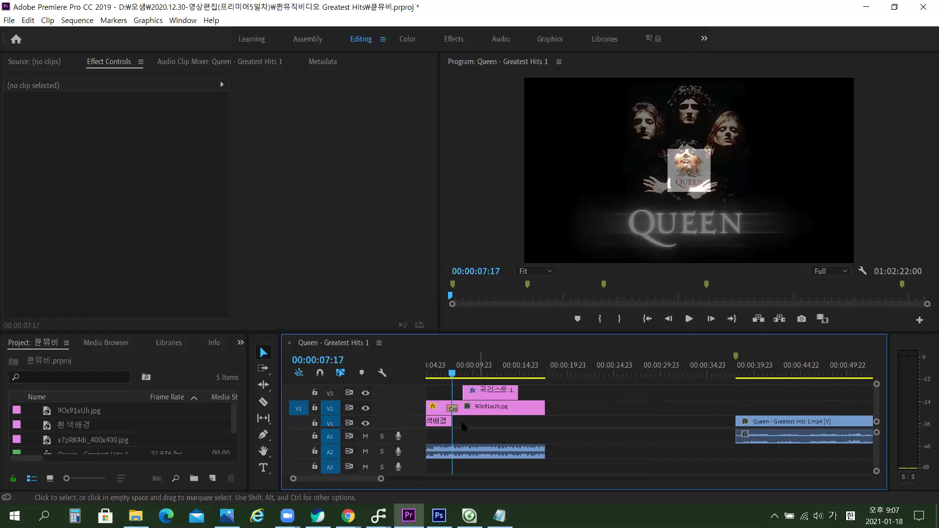
Extend the 흰색배경 clip on V1 so it ends together with the 9Os91xUh.jpg clip on V2.
key("Down")
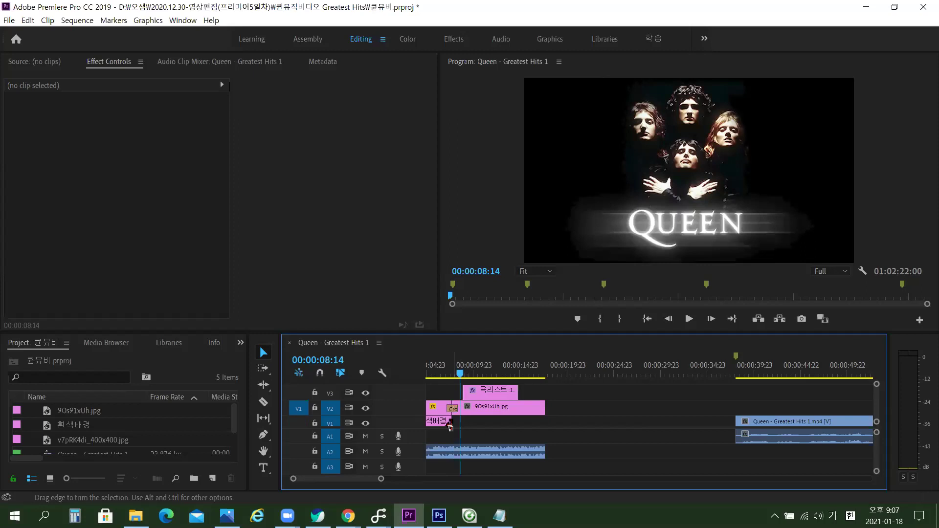
left_click_drag(450, 425, 544, 434)
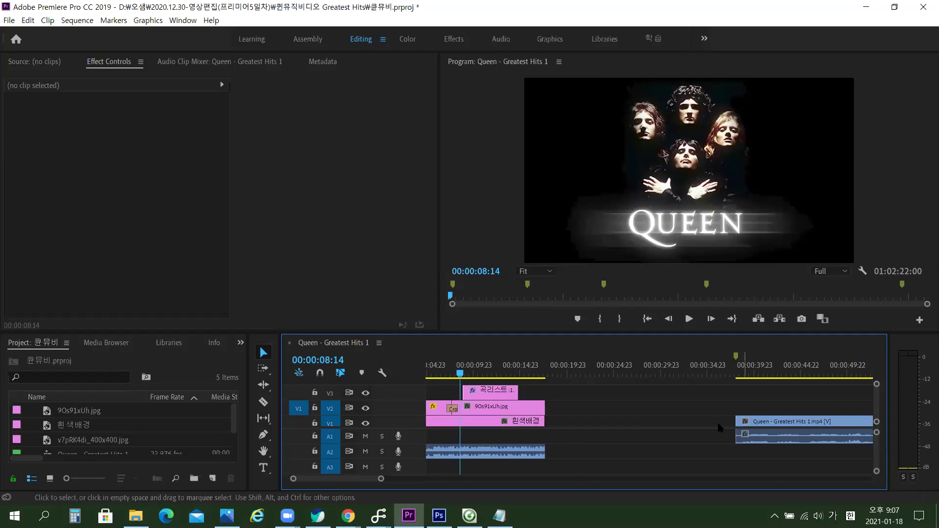
left_click(703, 424)
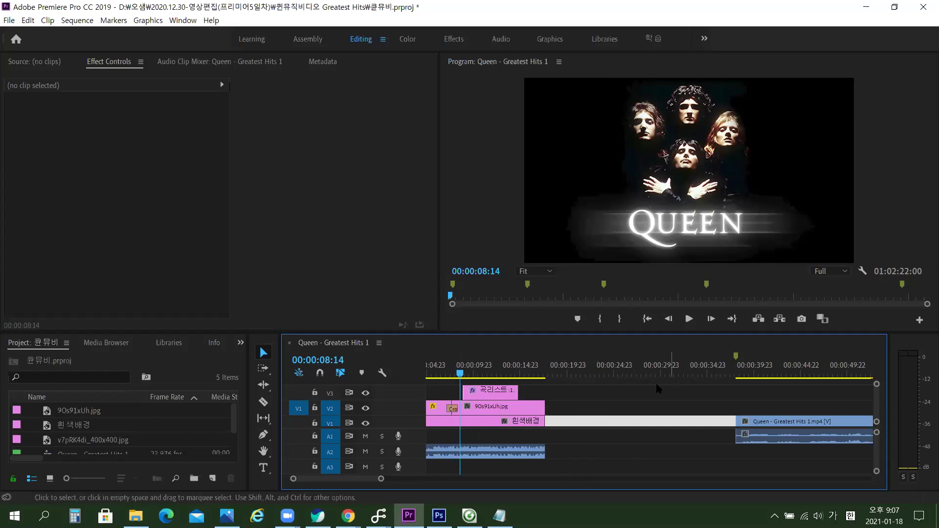
left_click(634, 398)
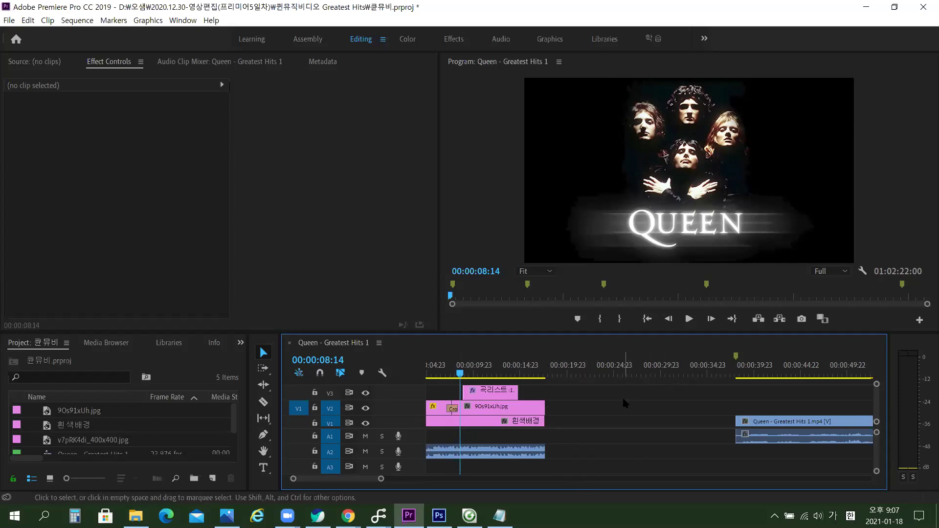
key("equal")
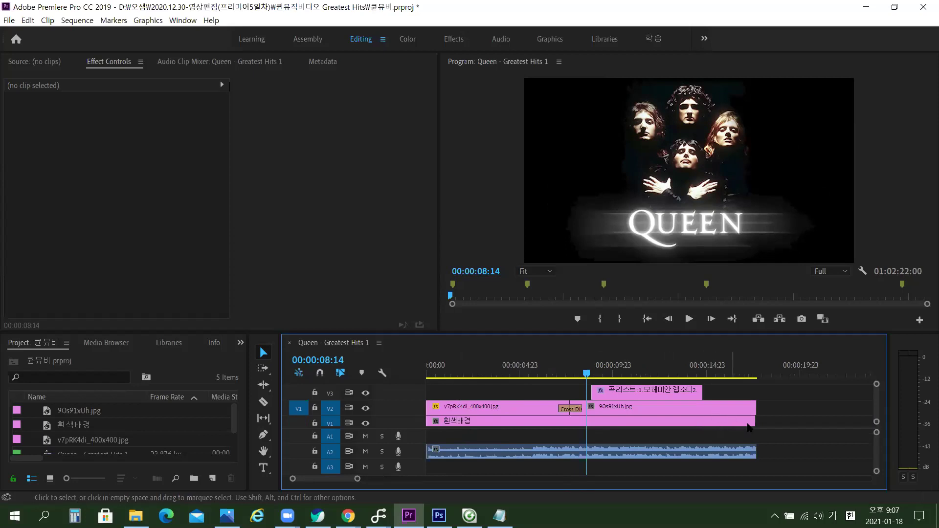
left_click_drag(752, 421, 756, 421)
key("=")
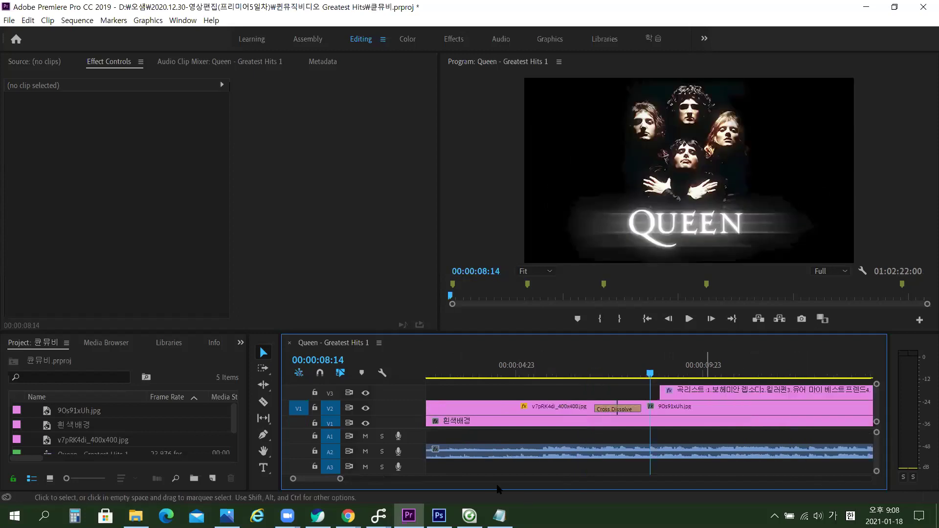
Ripple delete the gap on V1 between the extended 흰색배경 clip and the first Queen - Greatest Hits 1.mp4 clip.
left_click_drag(332, 482, 351, 483)
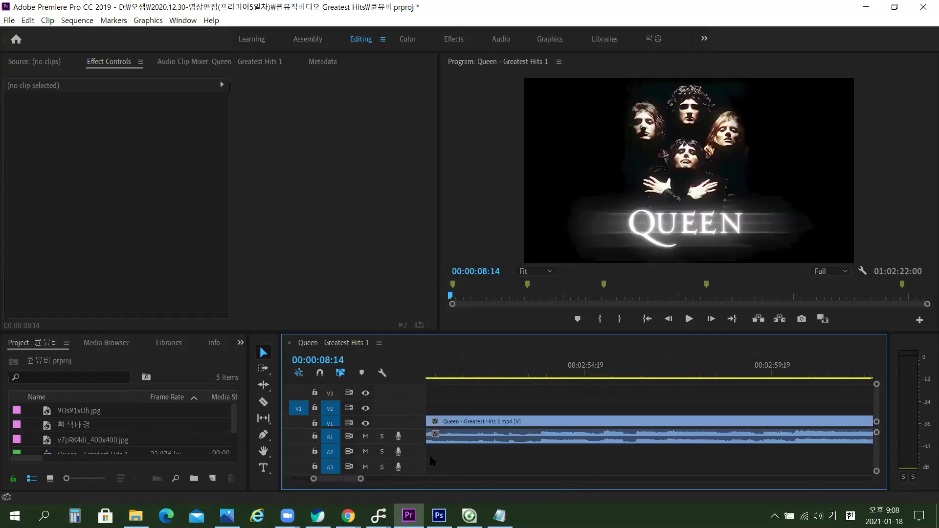
key("minus")
key("minus")
key("minus")
key("minus")
key("minus")
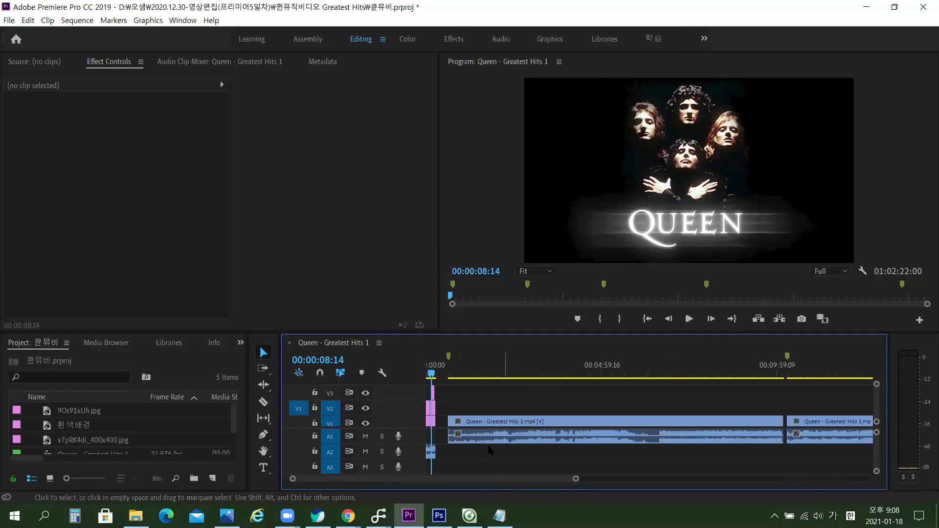
key("equal")
key("equal")
key("equal")
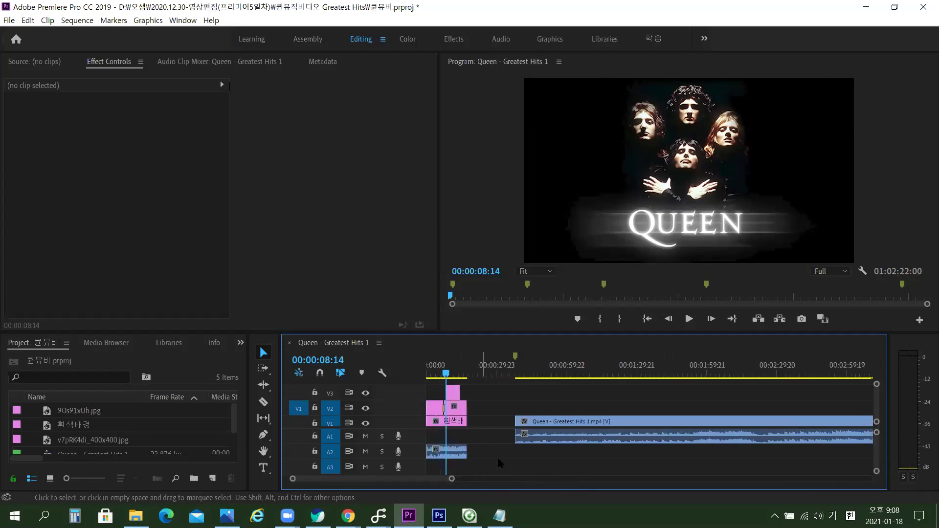
left_click(612, 422)
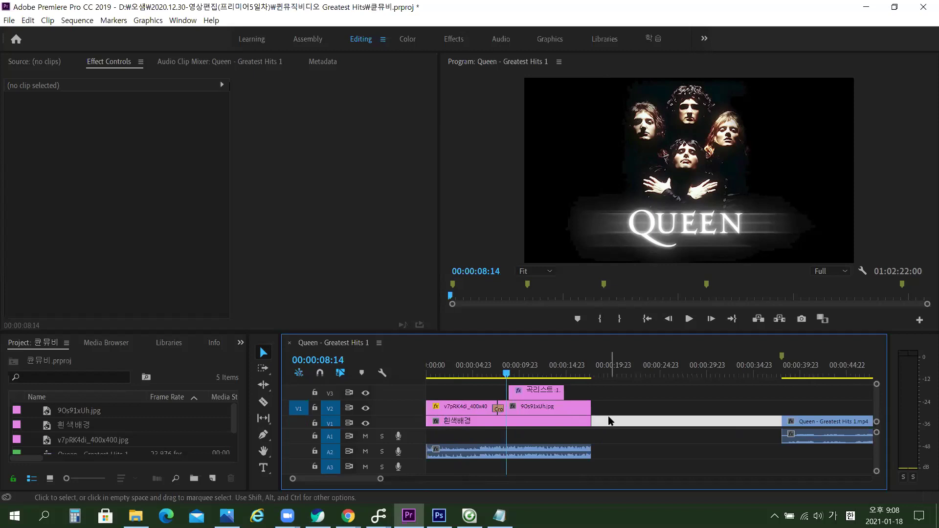
left_click(825, 420)
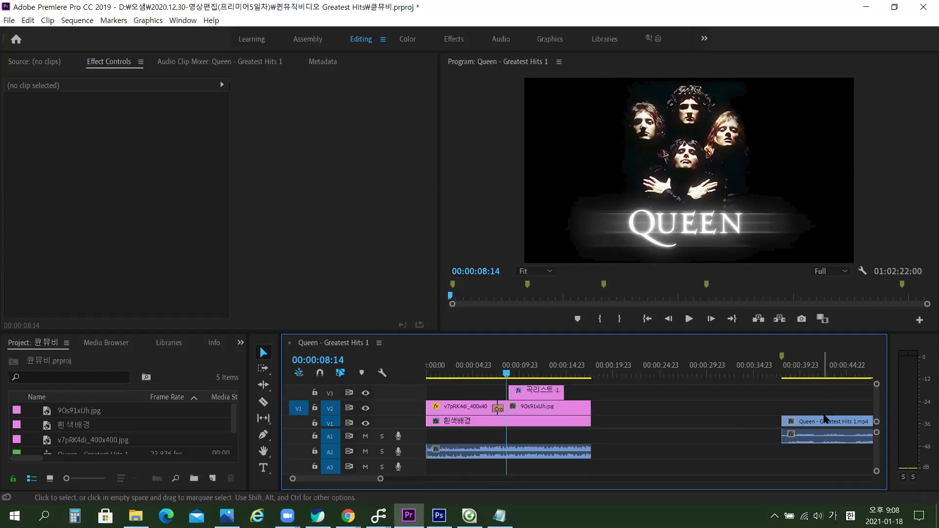
left_click(639, 421)
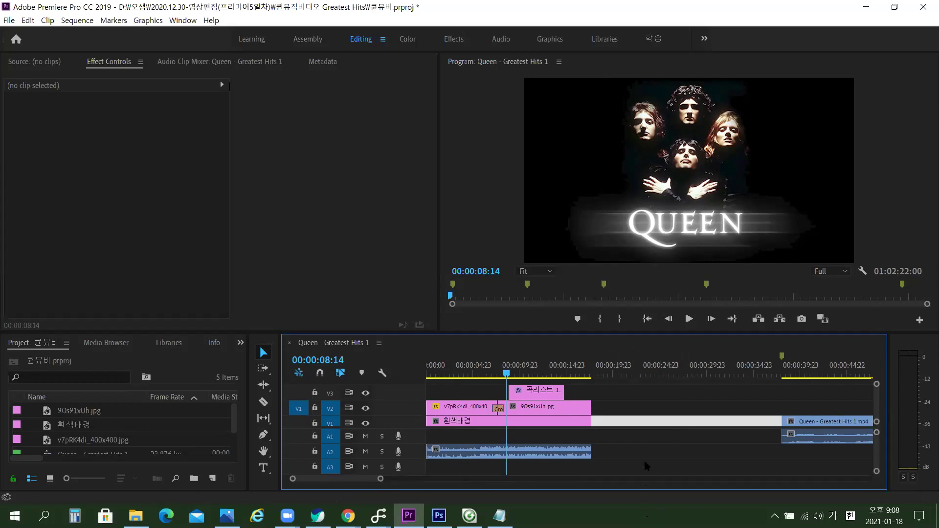
left_click(672, 448)
left_click(639, 423)
right_click(639, 424)
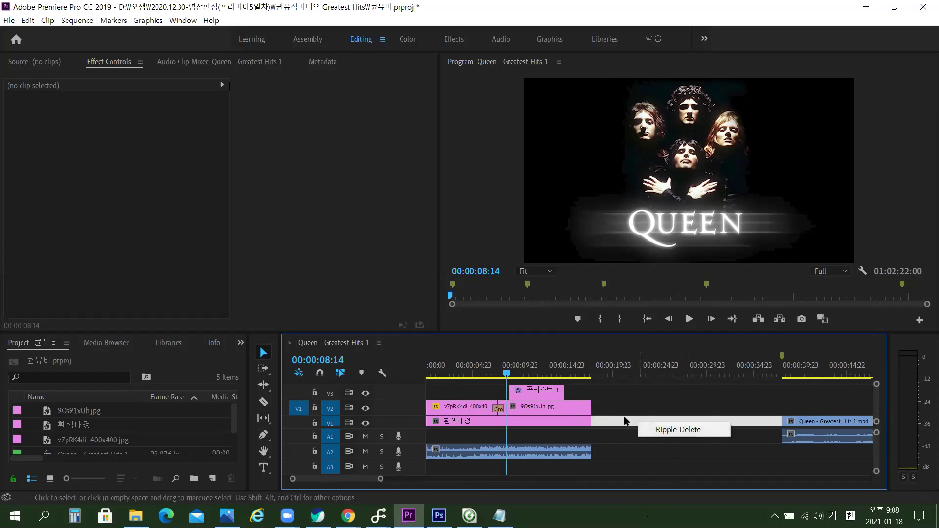
left_click(667, 429)
left_click(671, 425)
key("Delete")
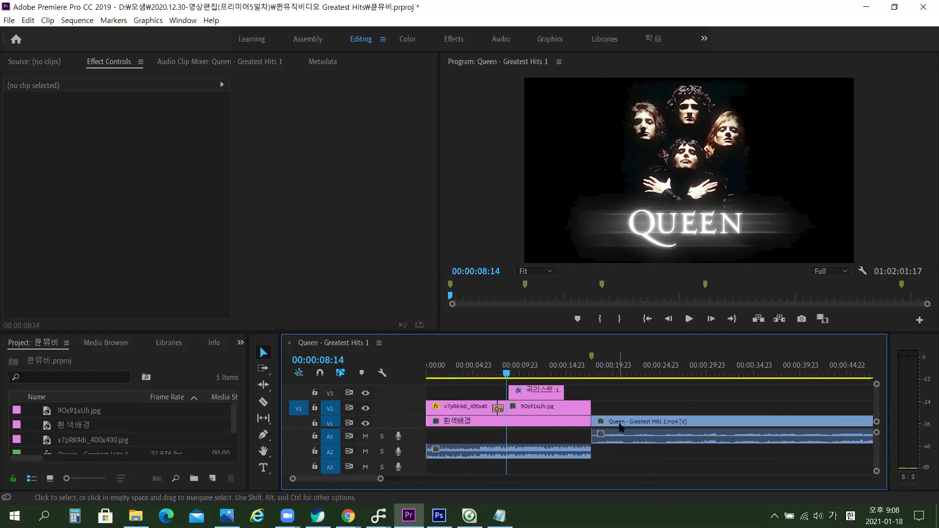
Shorten the 흰색배경 clip on V1 so it ends just past the middle of the first Cross Dissolve on V2.
key("=")
key("=")
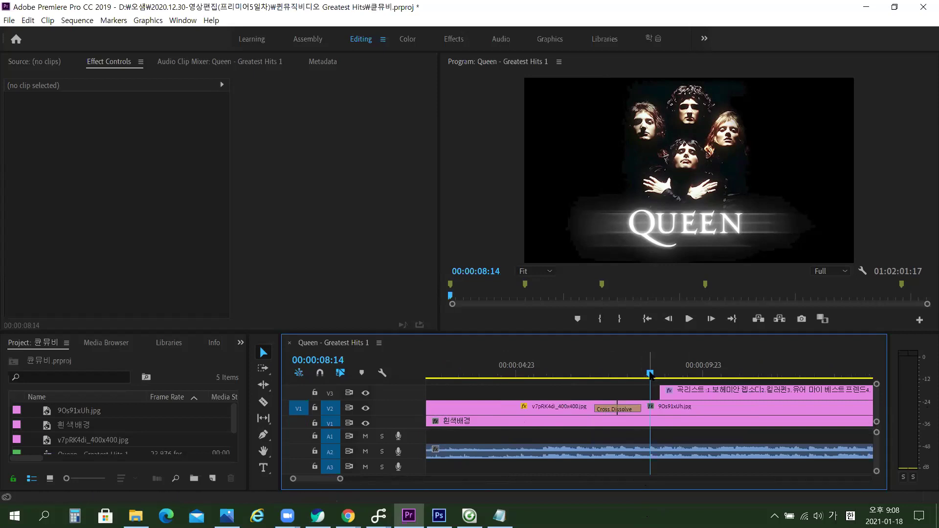
left_click_drag(650, 374, 617, 374)
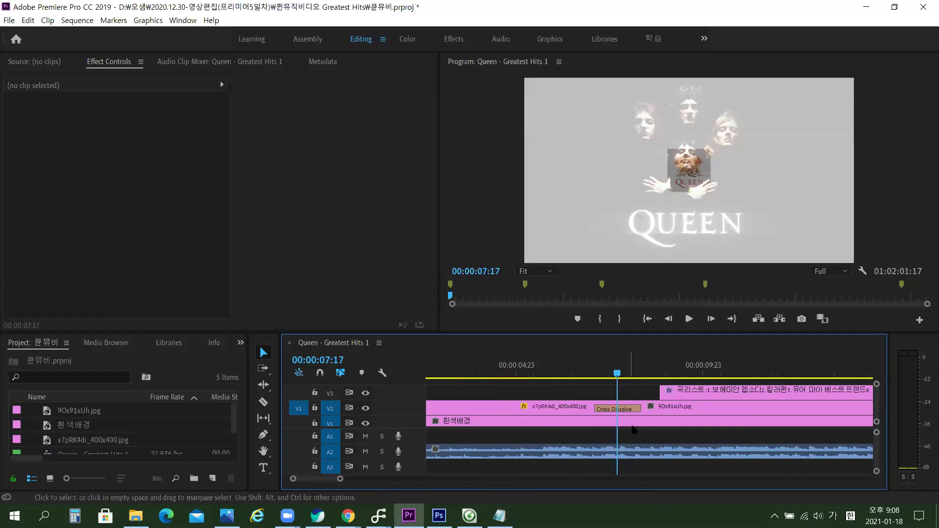
left_click(638, 423)
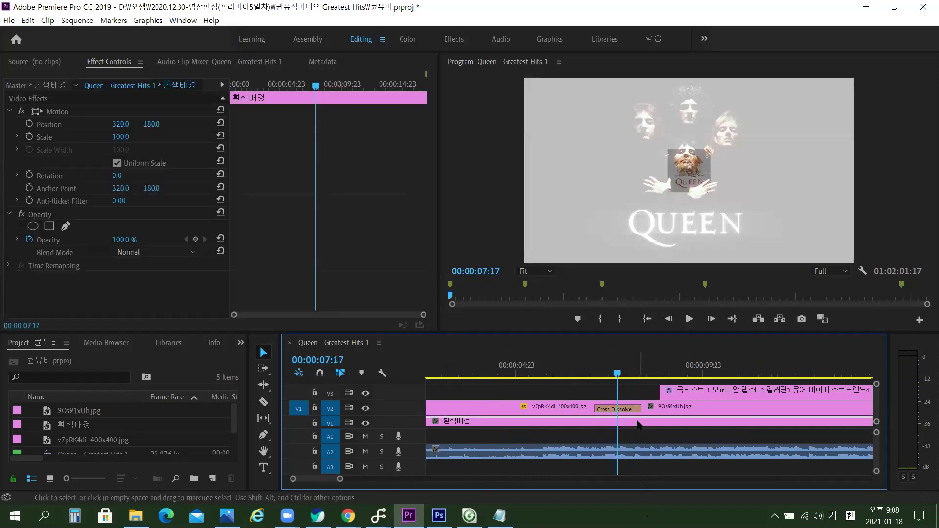
key("minus")
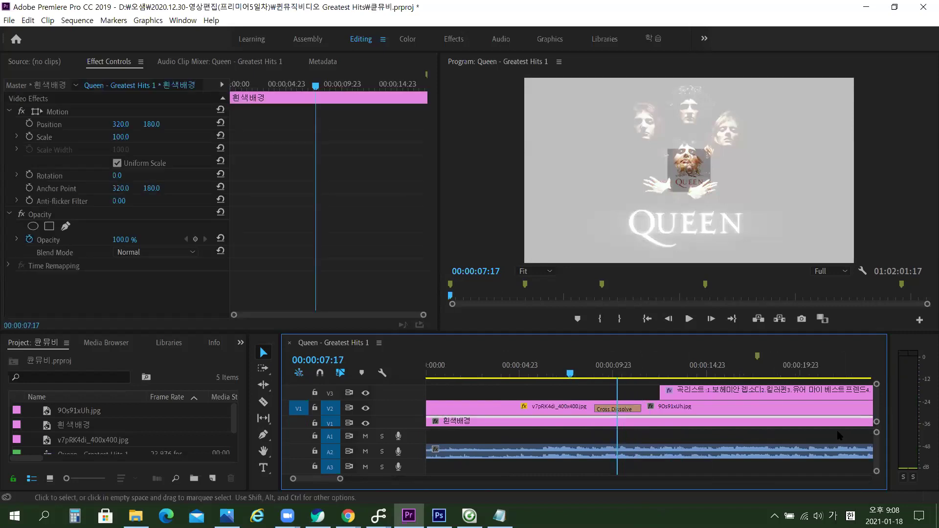
left_click_drag(756, 421, 564, 419)
scroll(627, 418, "up", 5)
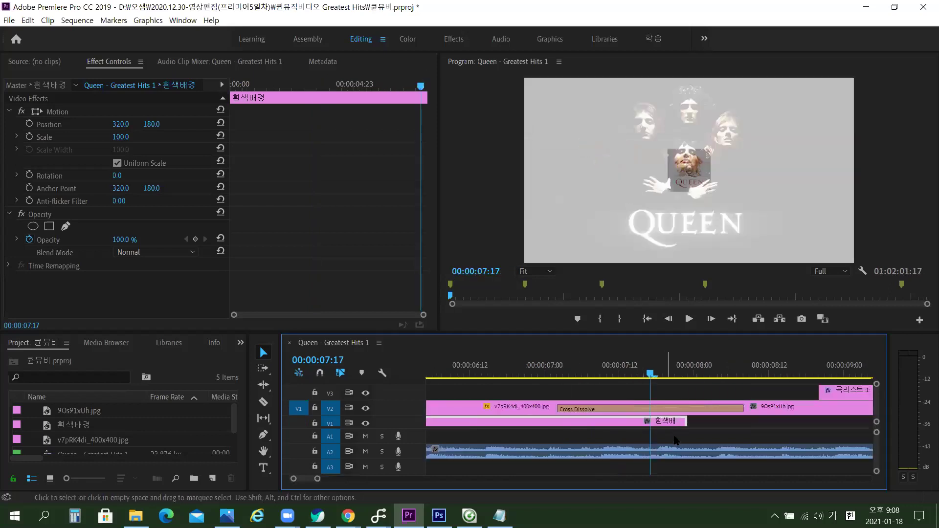
Try ending the 흰색배경 clip at the start of the first Cross Dissolve and preview the frames there.
left_click(670, 395)
left_click_drag(650, 374, 622, 377)
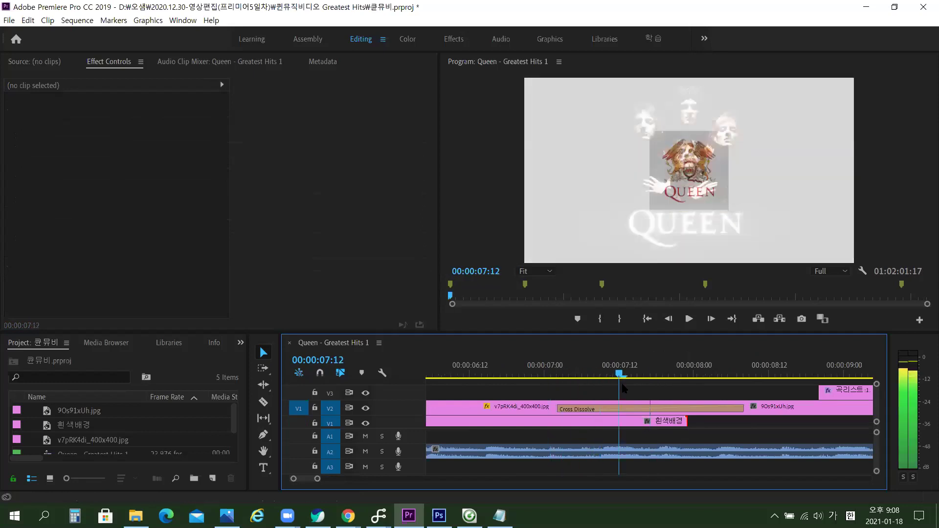
left_click_drag(684, 420, 554, 407)
left_click_drag(514, 375, 575, 373)
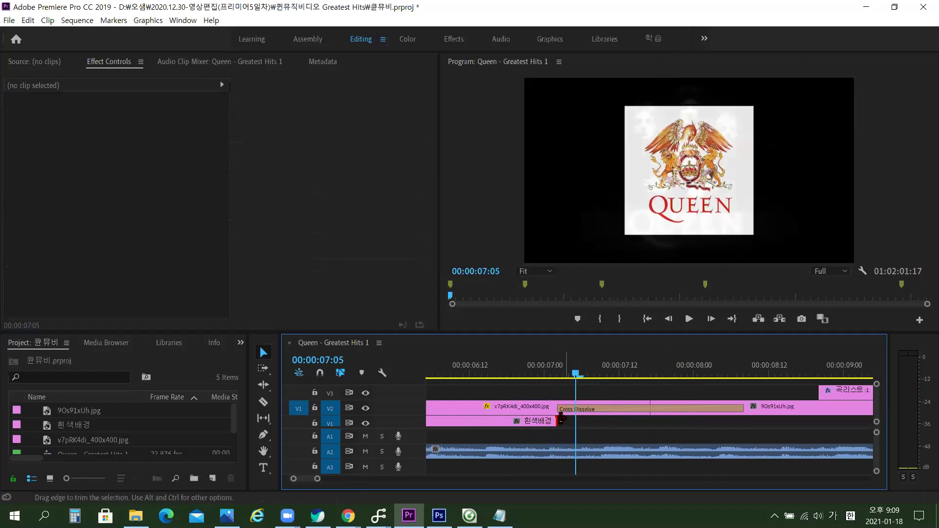
Extend the 흰색배경 clip to the cut between v7pRK4di_400x400.jpg and 9Os91xUh.jpg, and scrub through the Cross Dissolve to check it.
left_click_drag(559, 421, 651, 431)
key("Left")
key("Left")
key("Left")
key("Left")
key("Left")
key("Left")
key("Left")
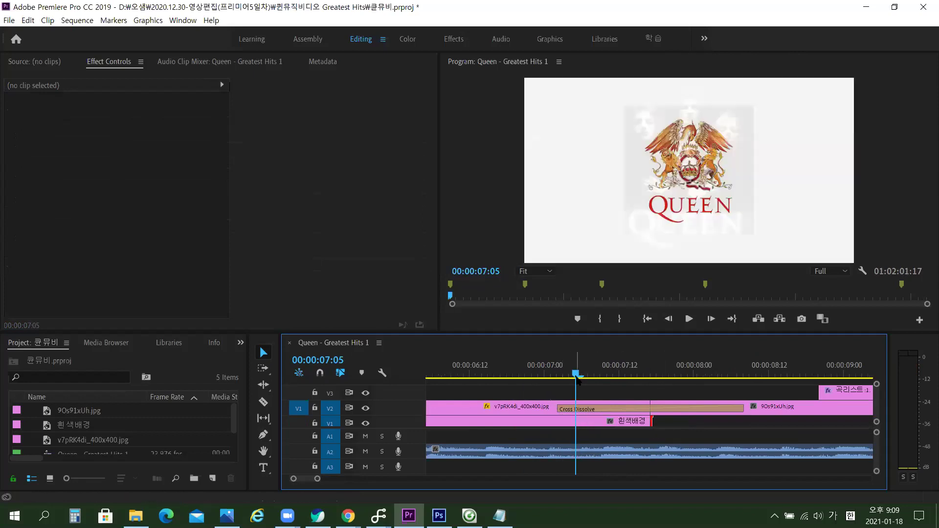
left_click_drag(536, 376, 747, 385)
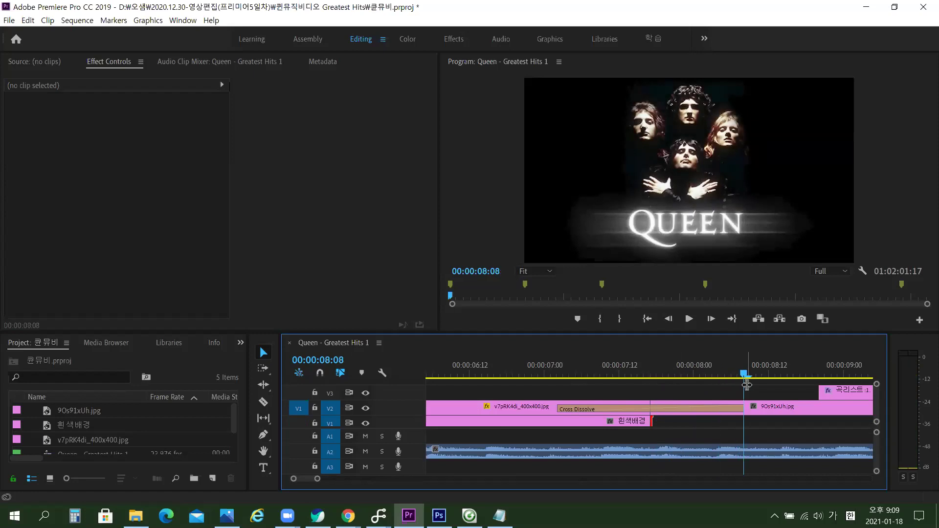
Apply the default Cross Dissolve transition to the end of the 9Os91xUh.jpg clip on V2.
key("minus")
key("minus")
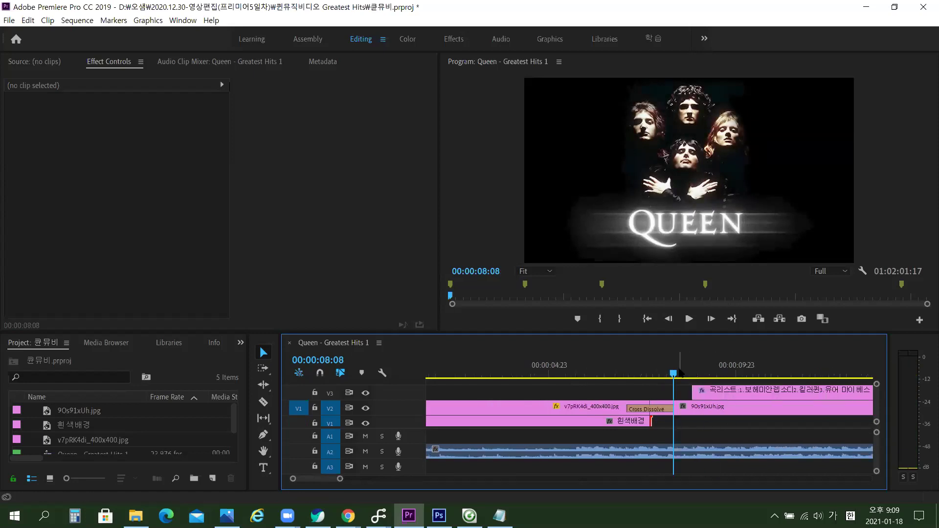
key("minus")
key("space")
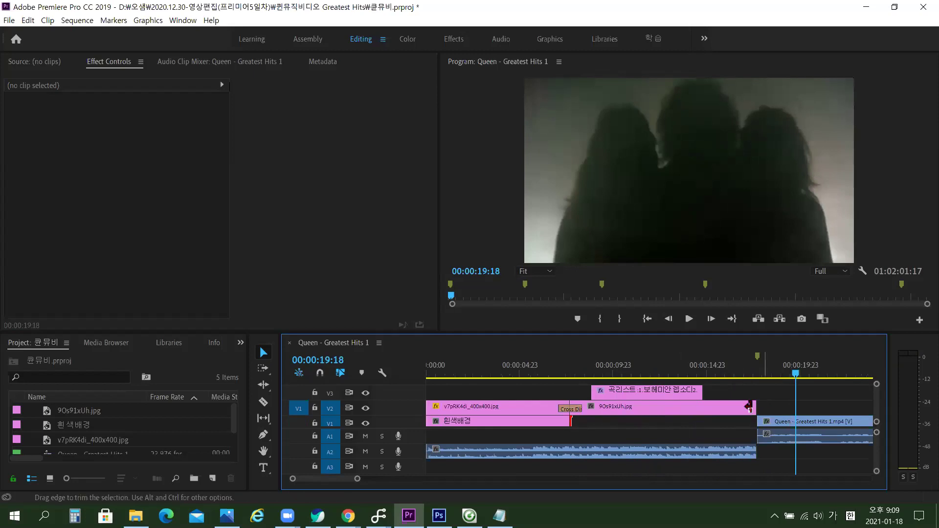
left_click(748, 407)
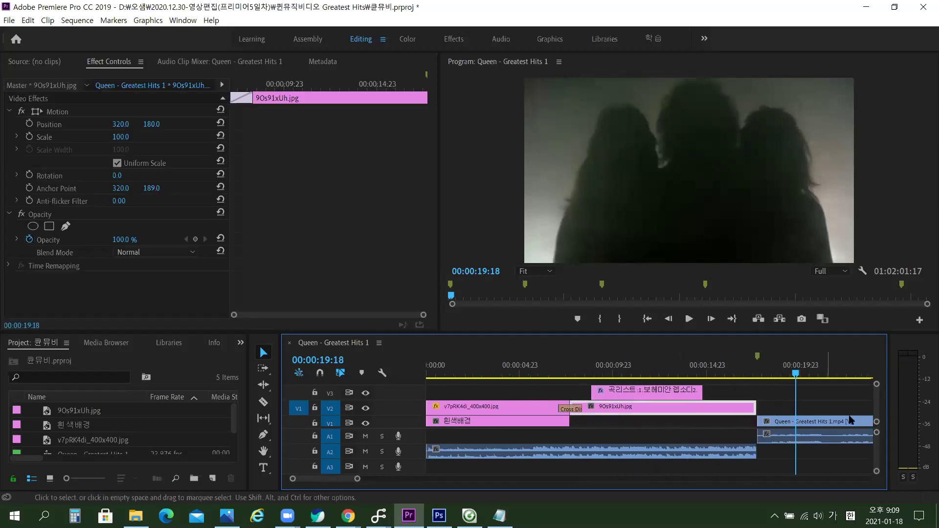
left_click(787, 424)
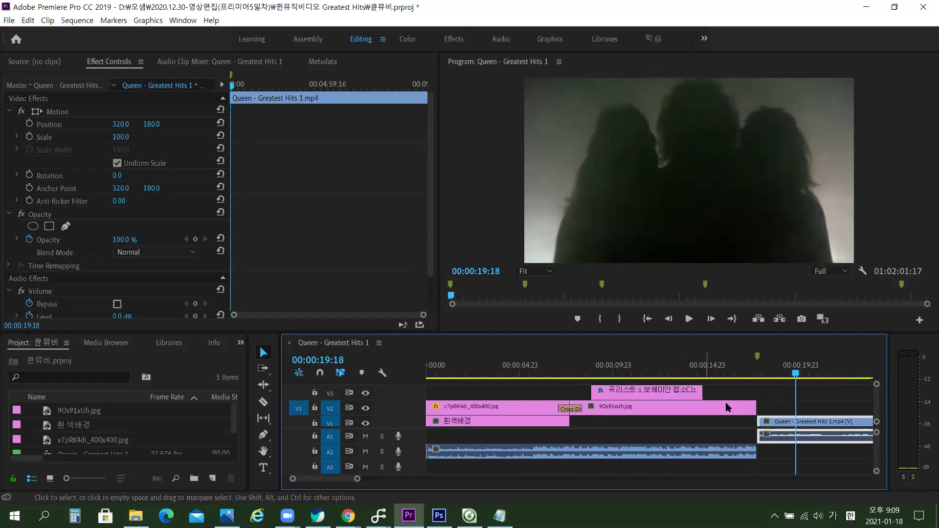
left_click(776, 404)
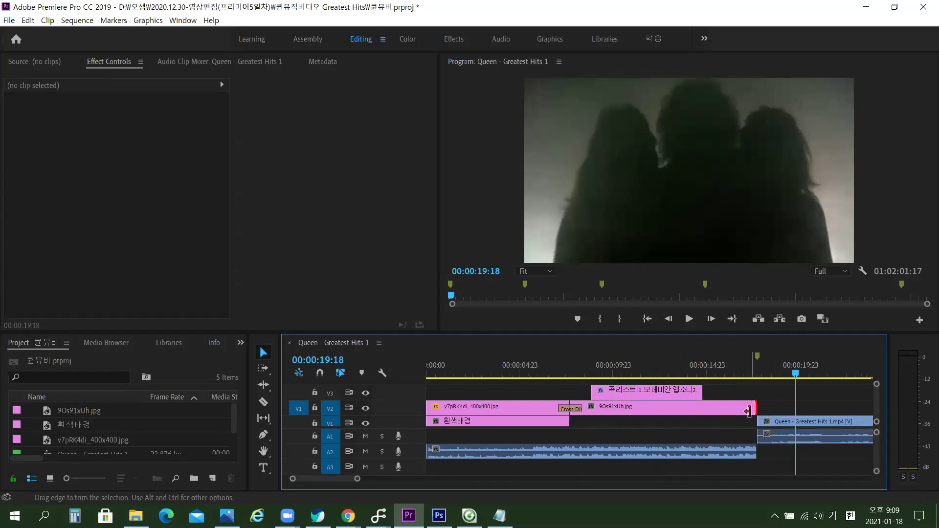
right_click(748, 413)
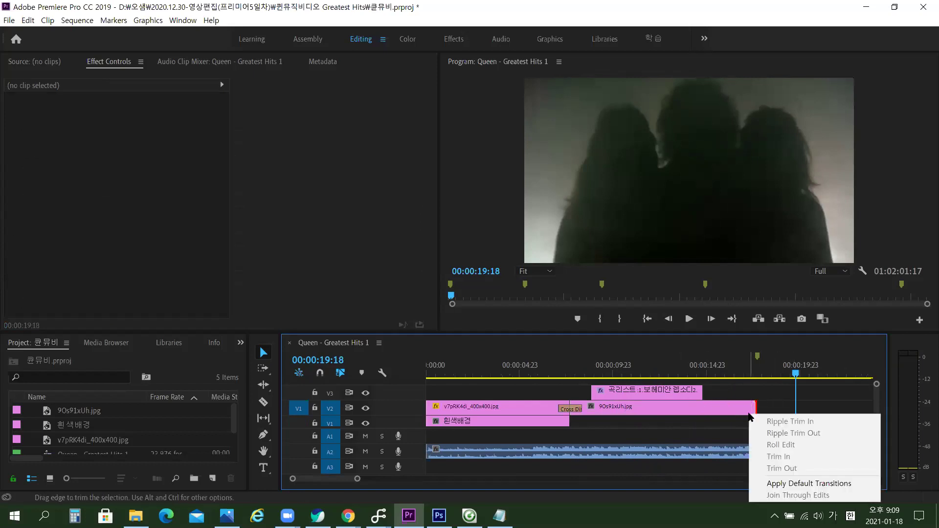
left_click(793, 486)
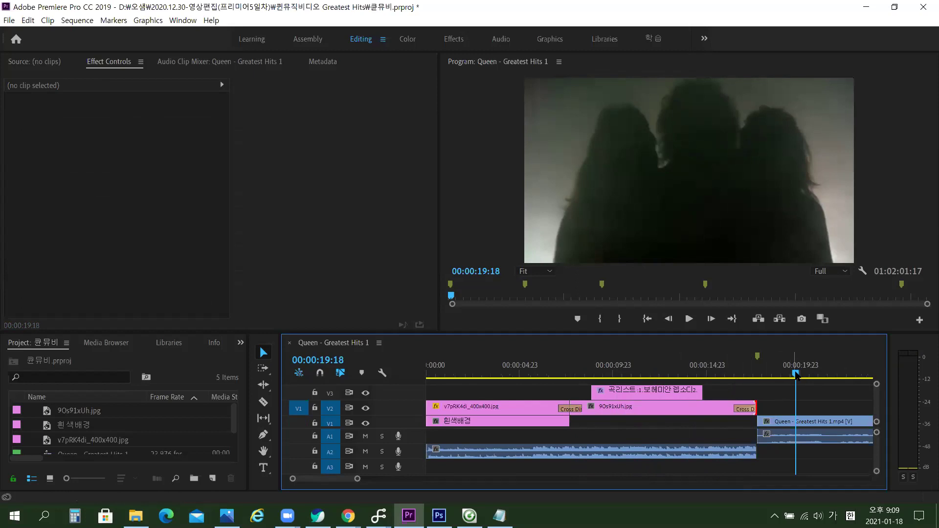
Play the end of the 9Os91xUh.jpg clip into the start of the Queen - Greatest Hits 1.mp4 video.
left_click_drag(796, 375, 731, 373)
key("space")
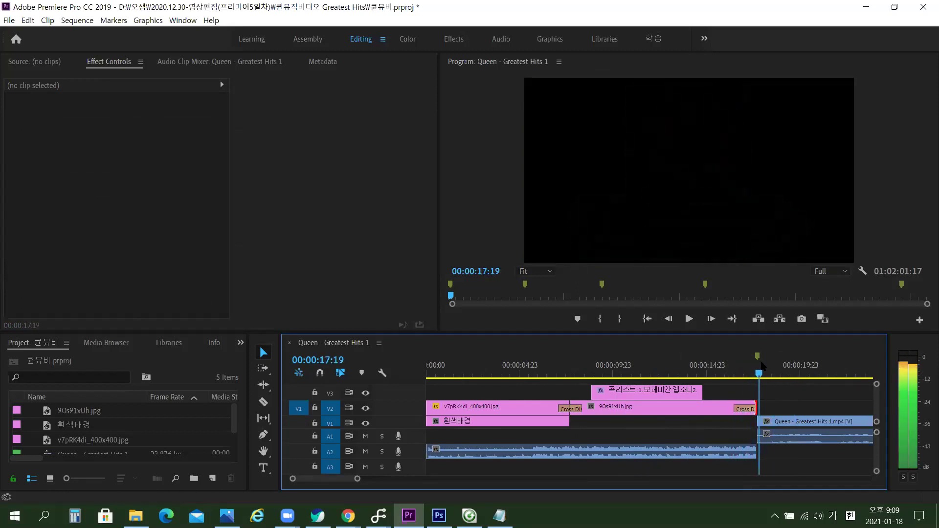
left_click(748, 366)
left_click_drag(748, 353, 787, 374)
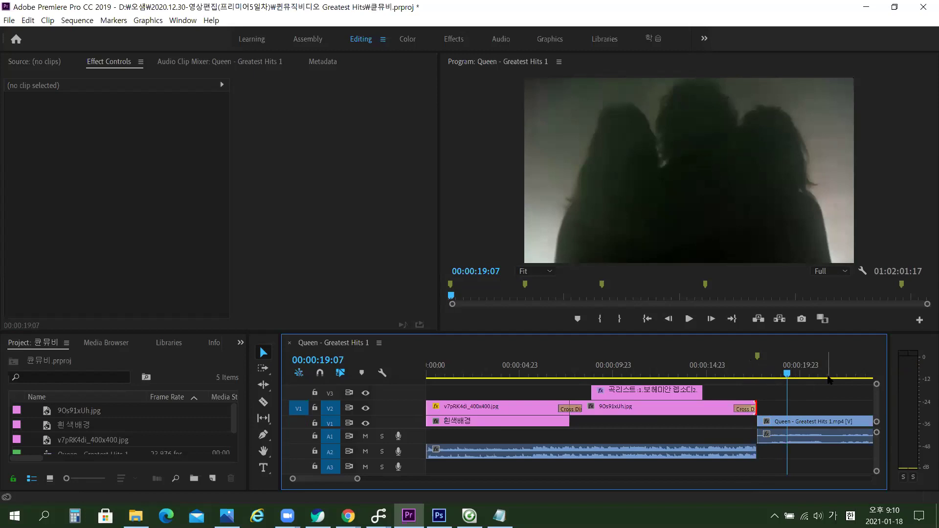
Examine frame by frame how the closing Cross Dissolve meets the first frames of the Queen - Greatest Hits 1.mp4 video.
key("=")
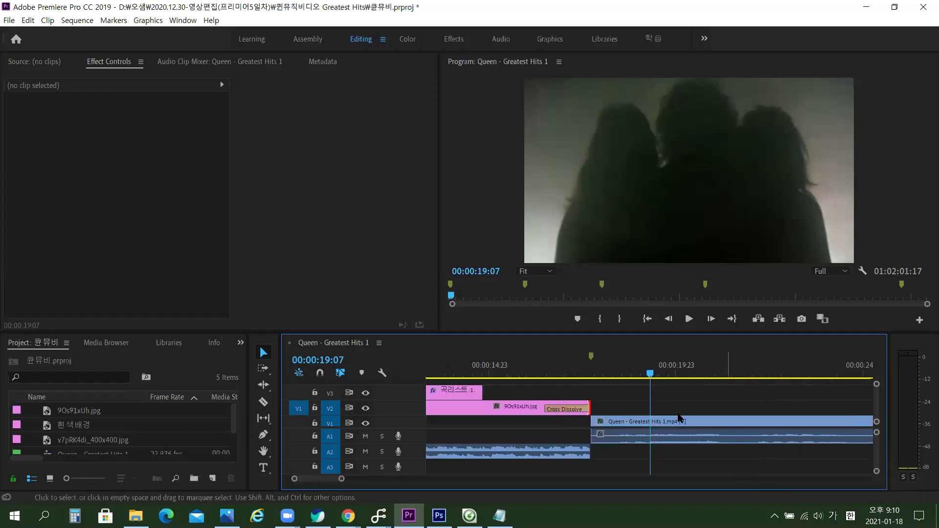
key("=")
key("Up")
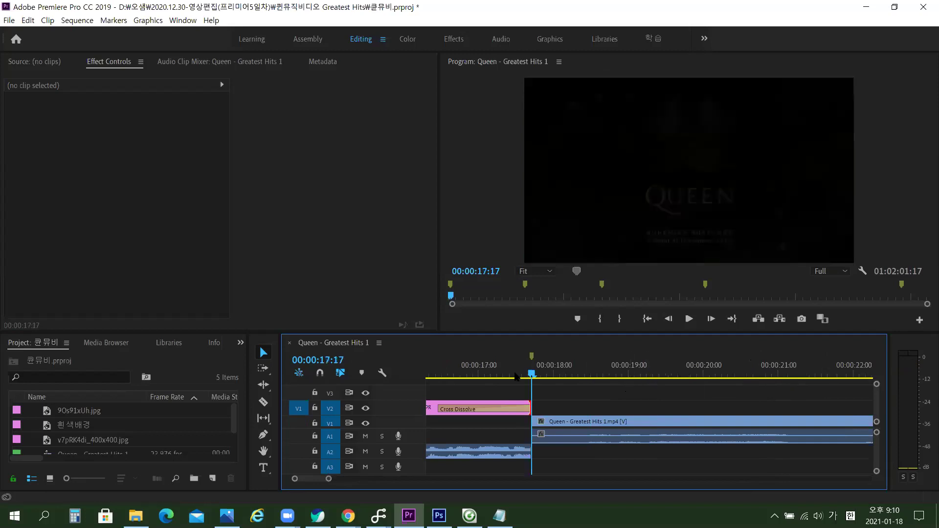
key("Right")
key("Right")
key("Right")
key("Right")
key("Right")
key("Right")
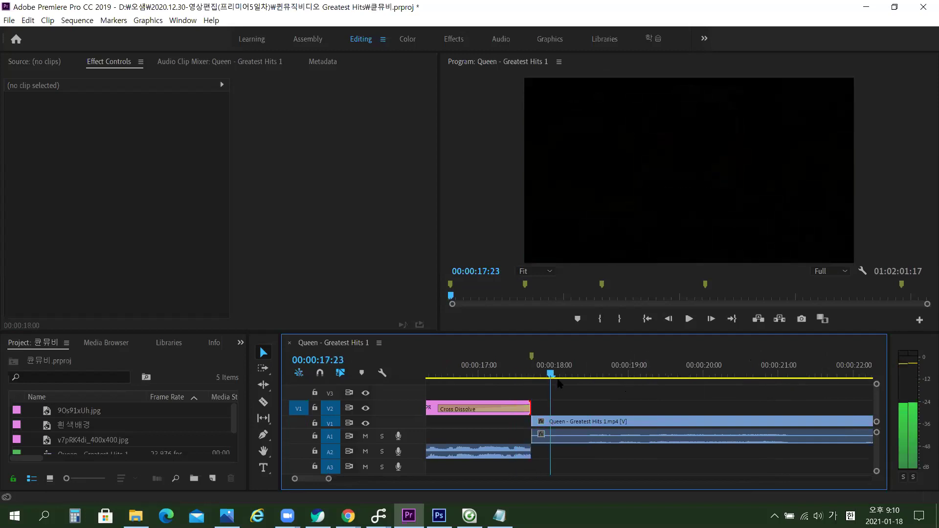
left_click(566, 380)
left_click(566, 381)
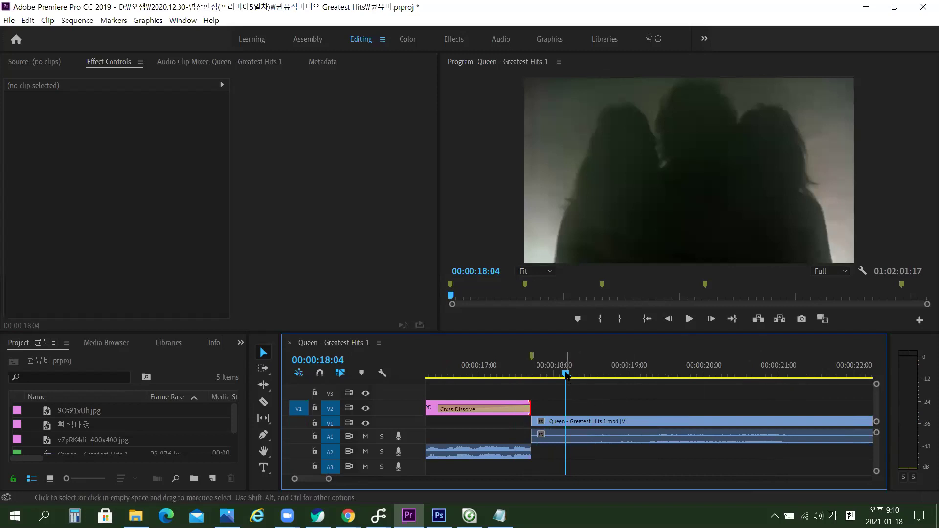
left_click(625, 373)
left_click(611, 365)
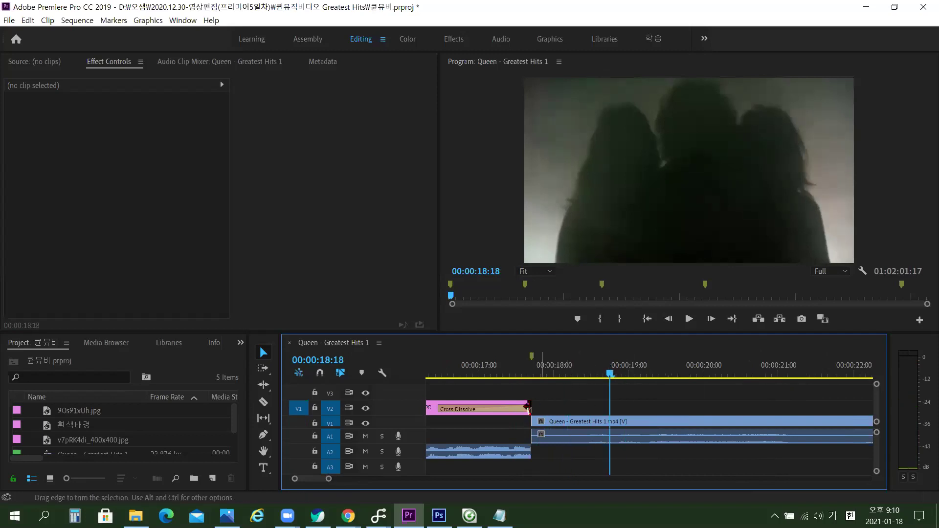
left_click(529, 410)
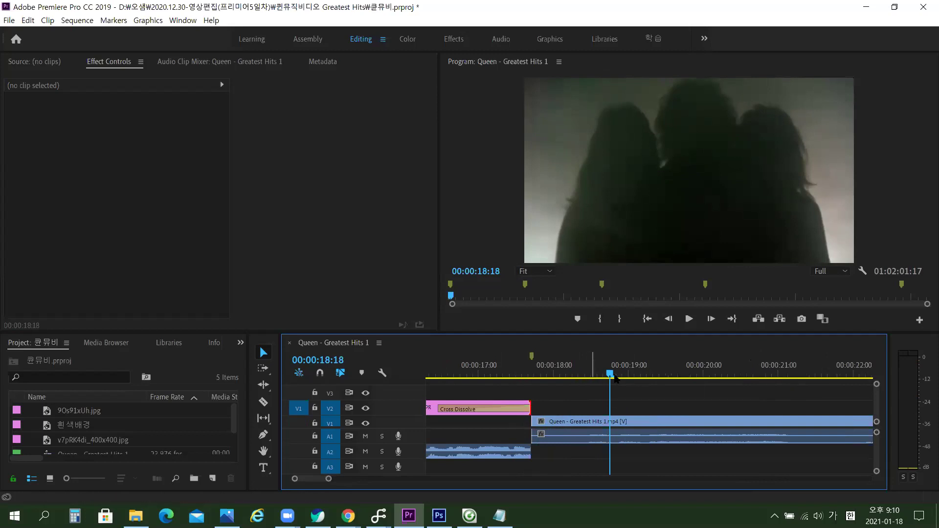
key("shift+Left")
key("shift+Left")
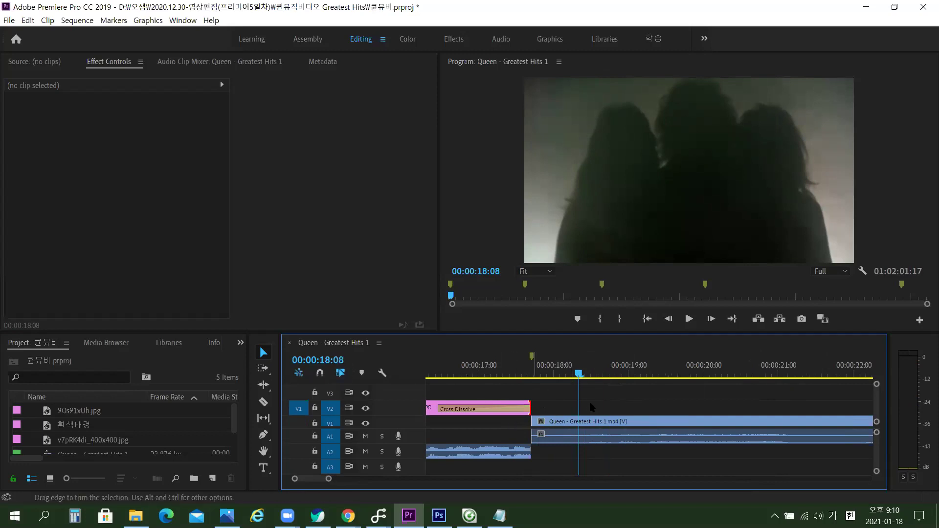
left_click(335, 361)
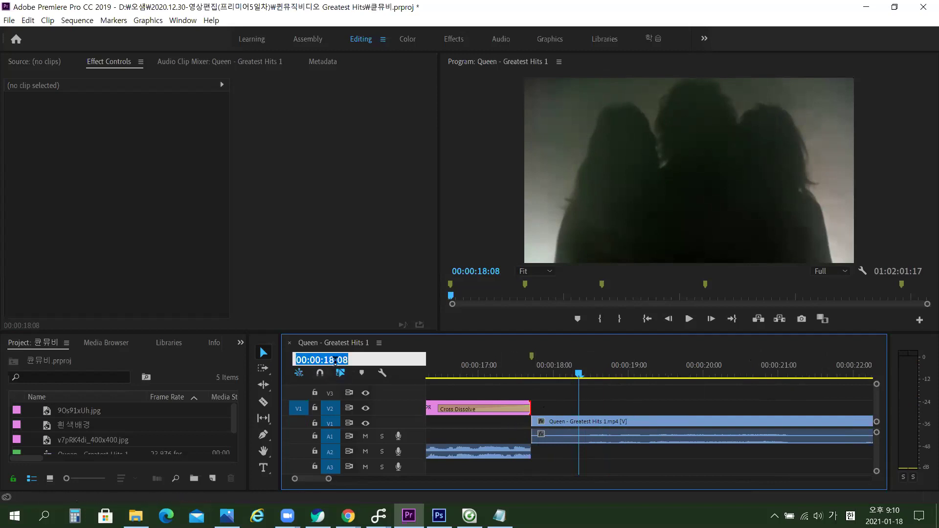
left_click(577, 385)
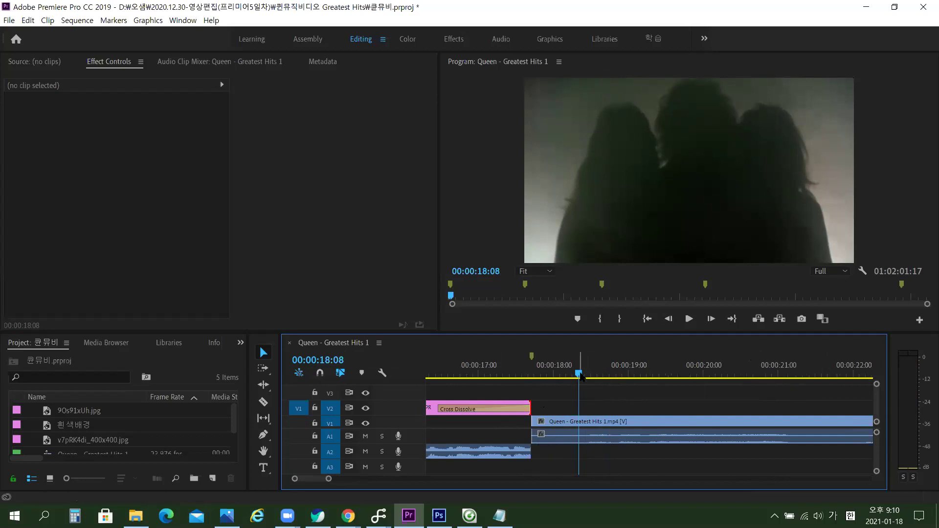
Extend the 9Os91xUh.jpg clip on V2 with its closing Cross Dissolve by one second, ending at 00:00:18:17 over the Queen video.
left_click(531, 372)
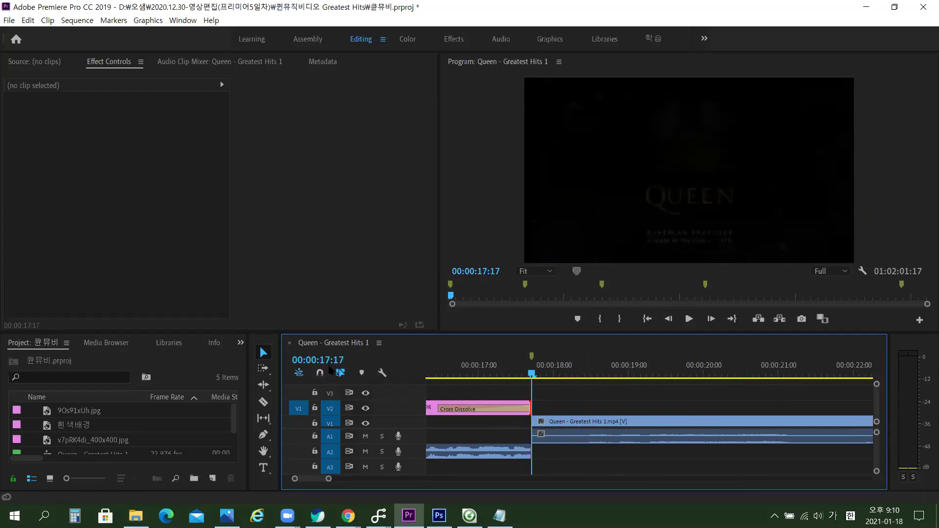
left_click(335, 361)
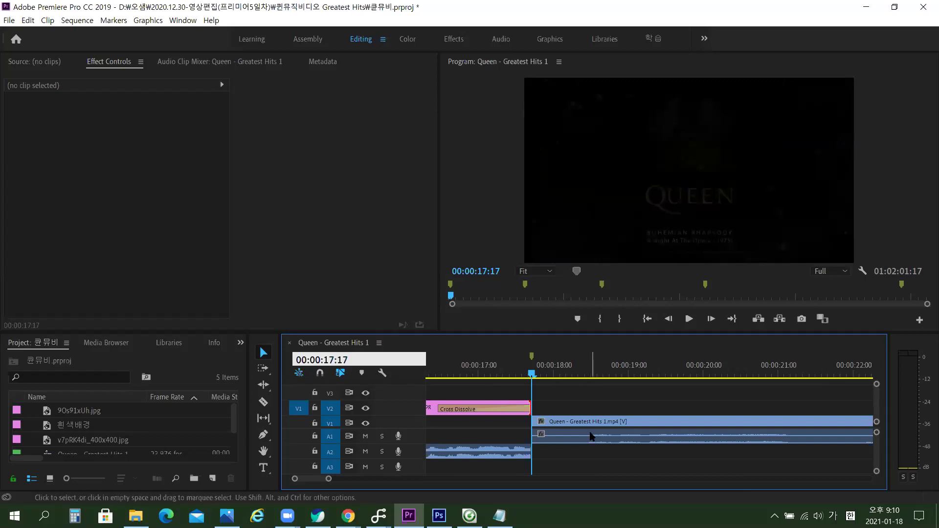
key("Return")
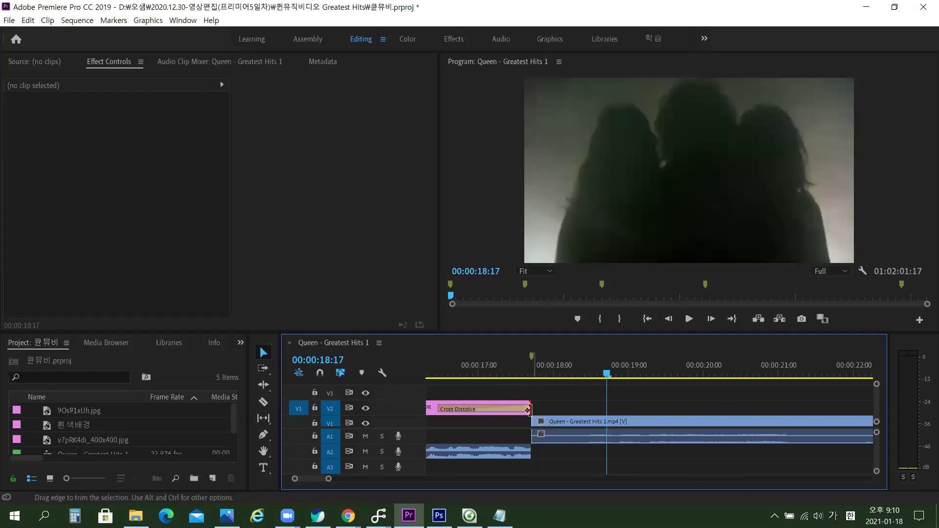
left_click_drag(529, 409, 606, 407)
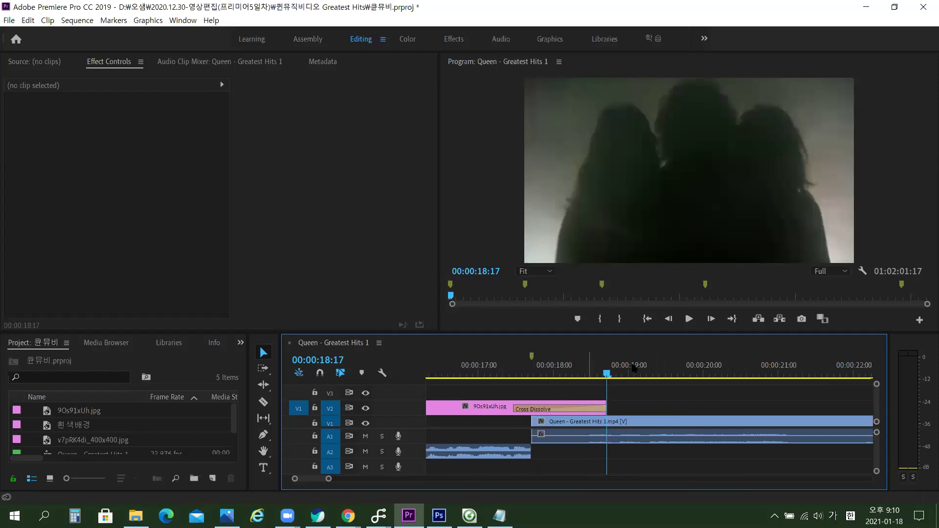
key("minus")
key("minus")
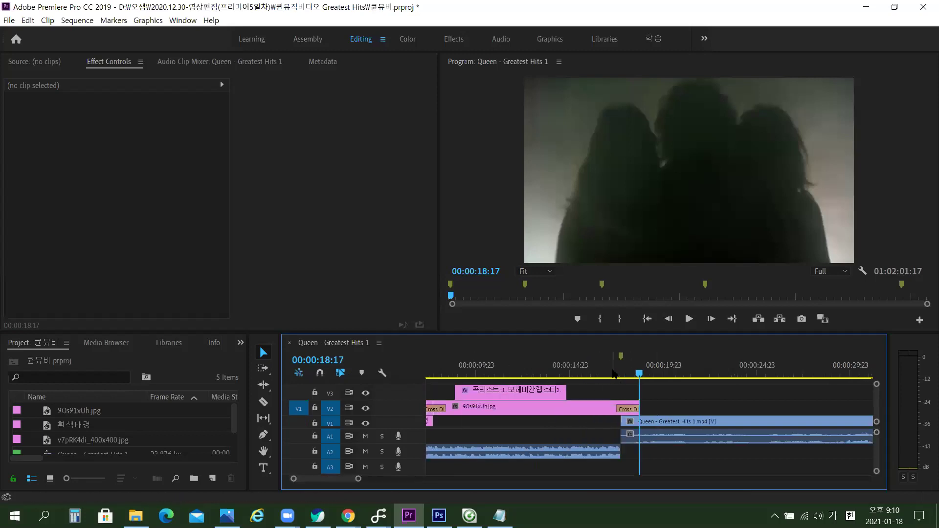
Play back the closing Cross Dissolve where the 9Os91xUh.jpg clip overlaps the start of the Queen video.
key("equal")
key("ctrl+s")
left_click(601, 373)
left_click_drag(601, 373, 607, 350)
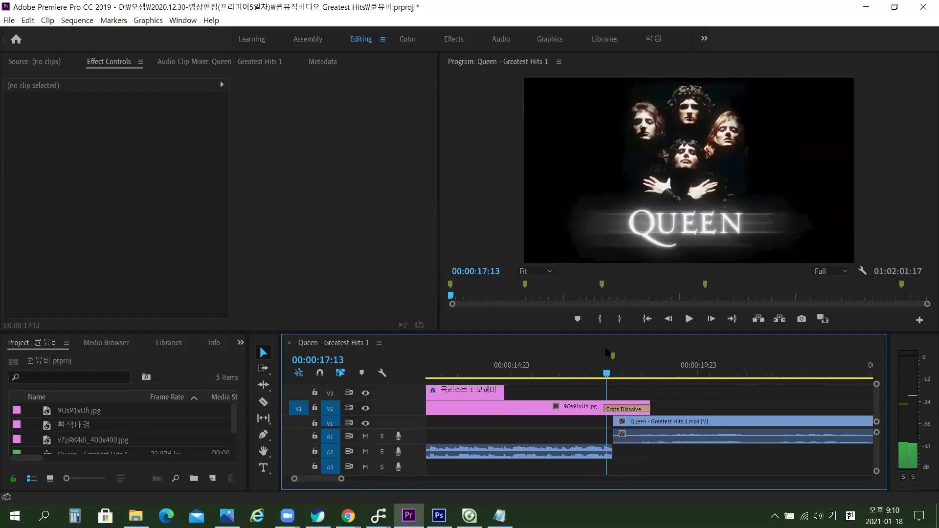
key("space")
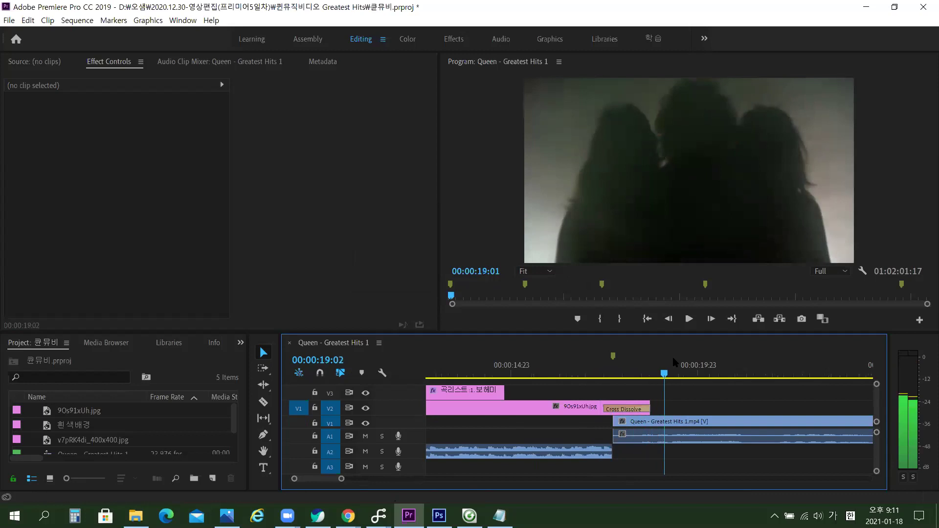
key("space")
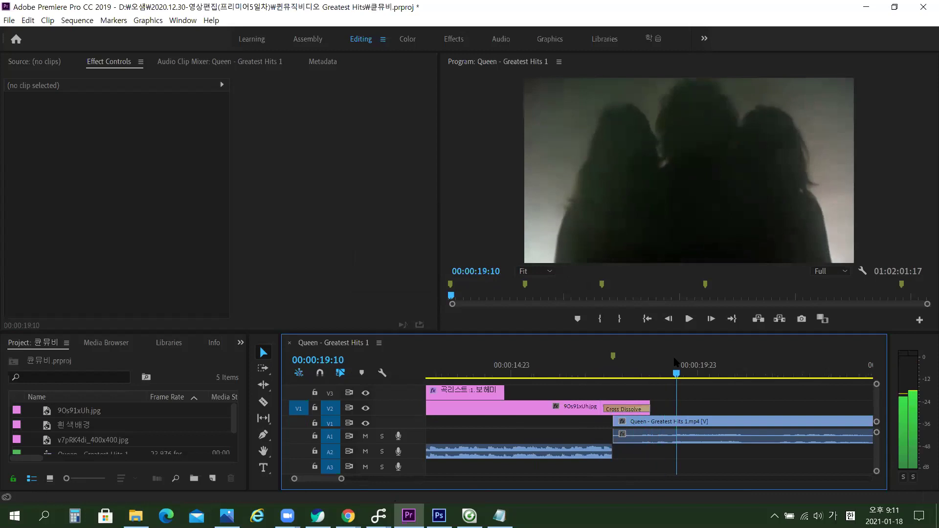
Bring the start of the Queen video on V1 and A1 earlier, lining it up with the start of the closing Cross Dissolve on V2.
left_click(619, 422)
left_click_drag(616, 423, 608, 424)
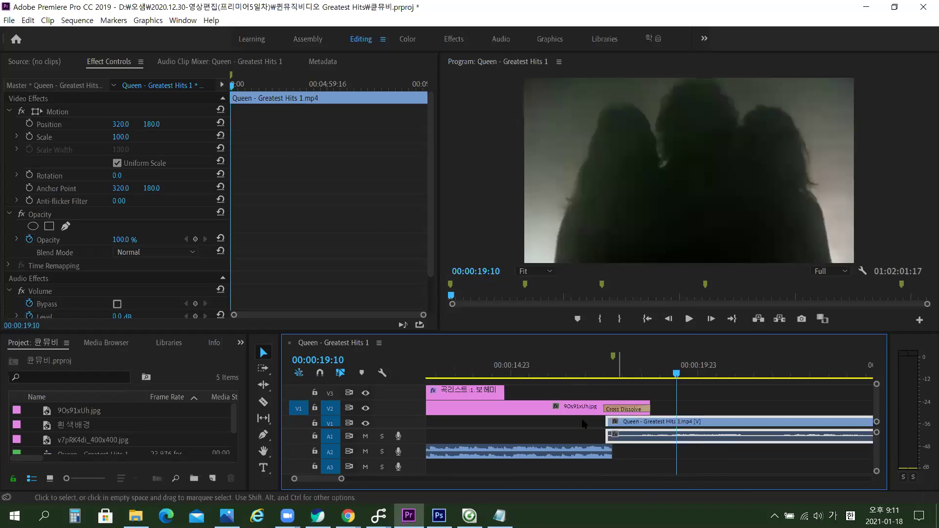
left_click(577, 424)
left_click(616, 422)
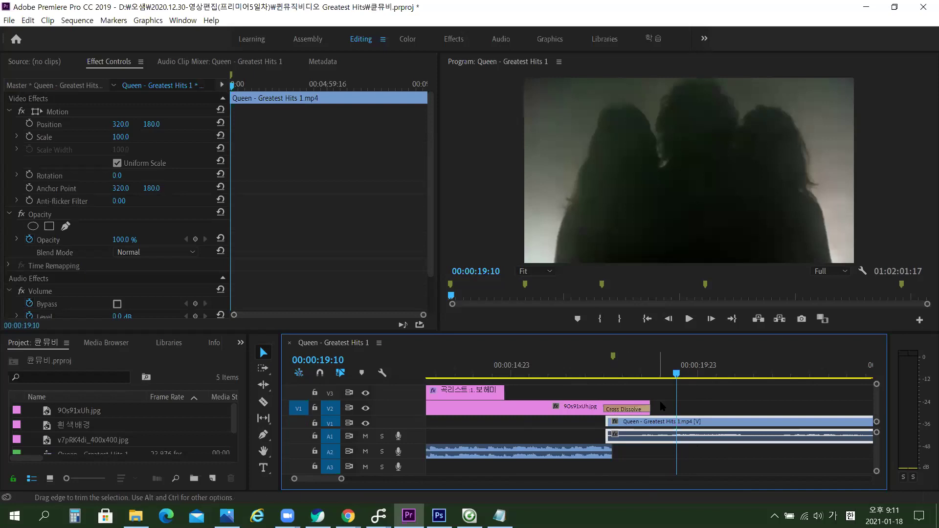
key("=")
left_click_drag(510, 420, 504, 421)
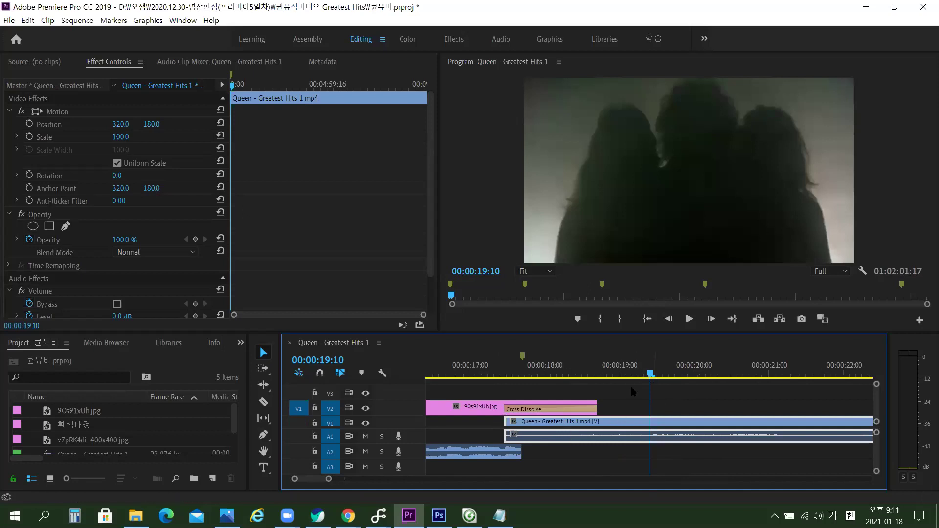
Apply the default transitions to the start of the Queen video and compare its Cross Dissolve with the one ending the 9Os91xUh.jpg clip.
left_click(553, 409)
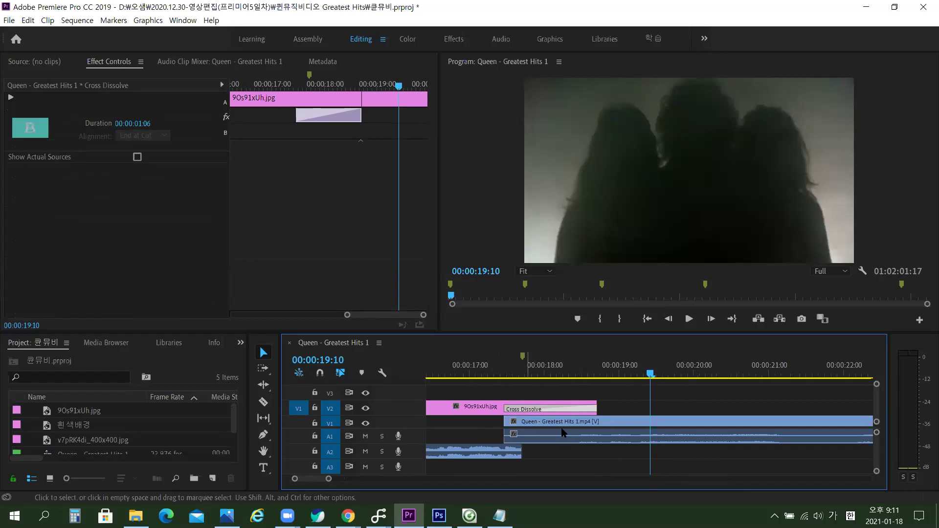
scroll(577, 432, "up", 2)
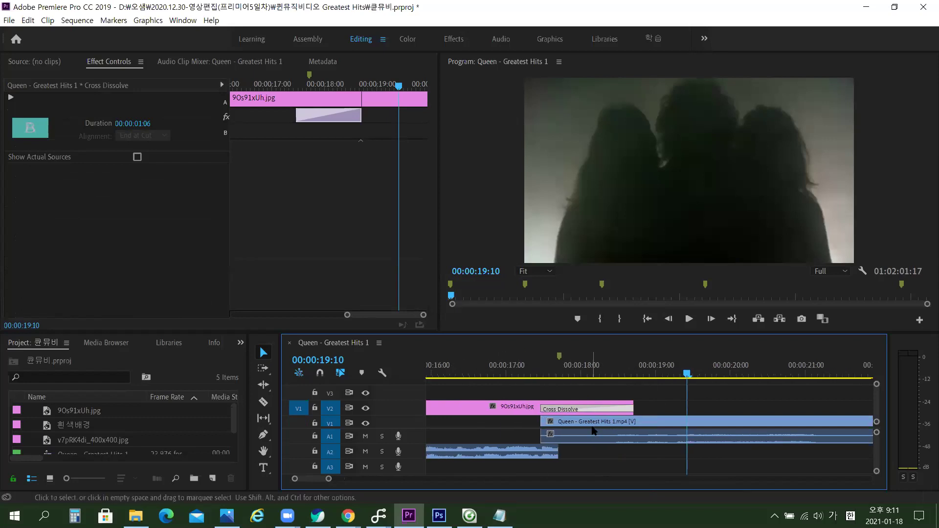
right_click(547, 429)
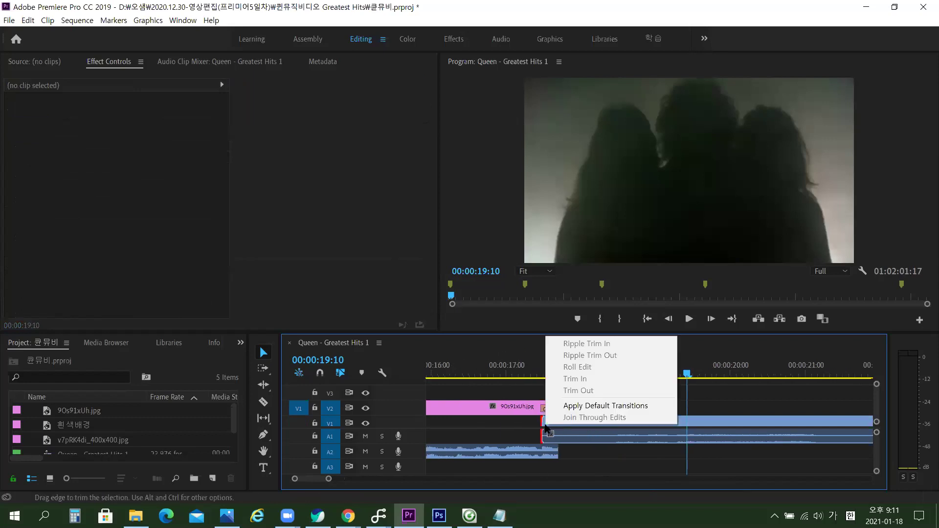
left_click(608, 408)
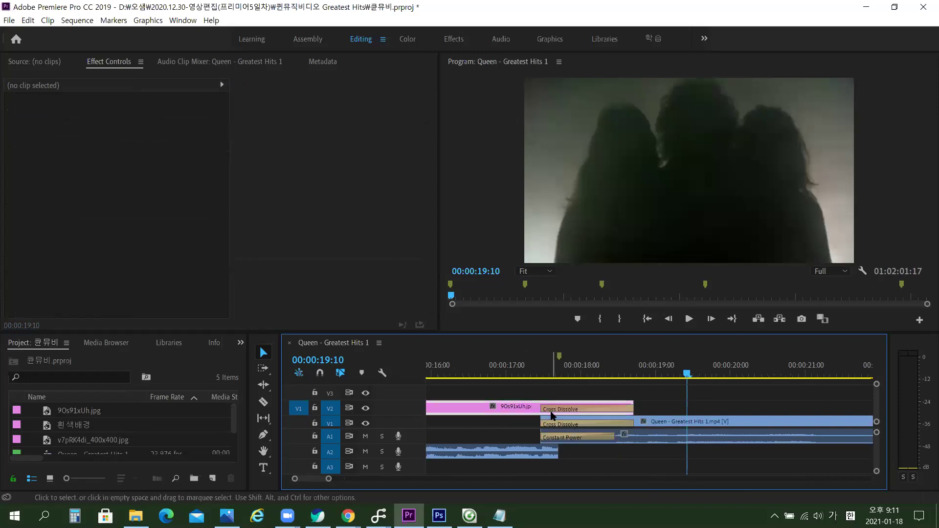
left_click(551, 414)
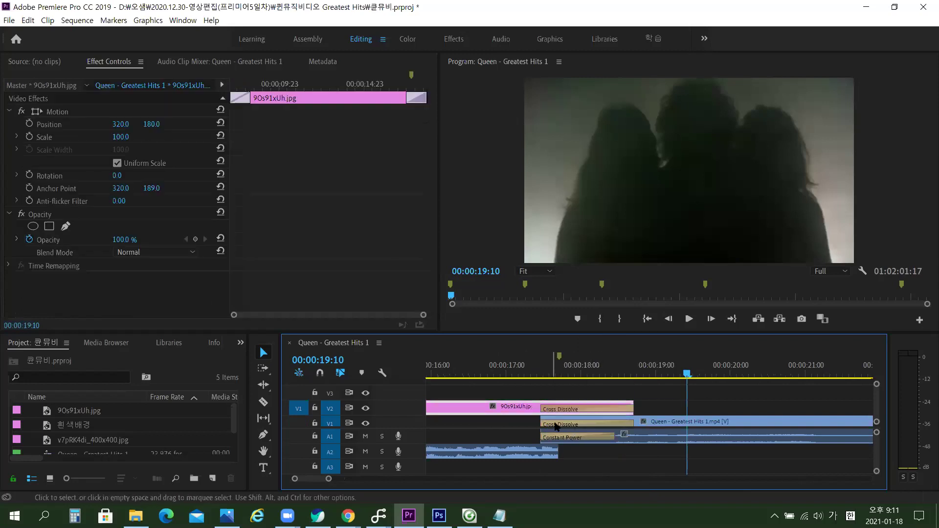
left_click(556, 425)
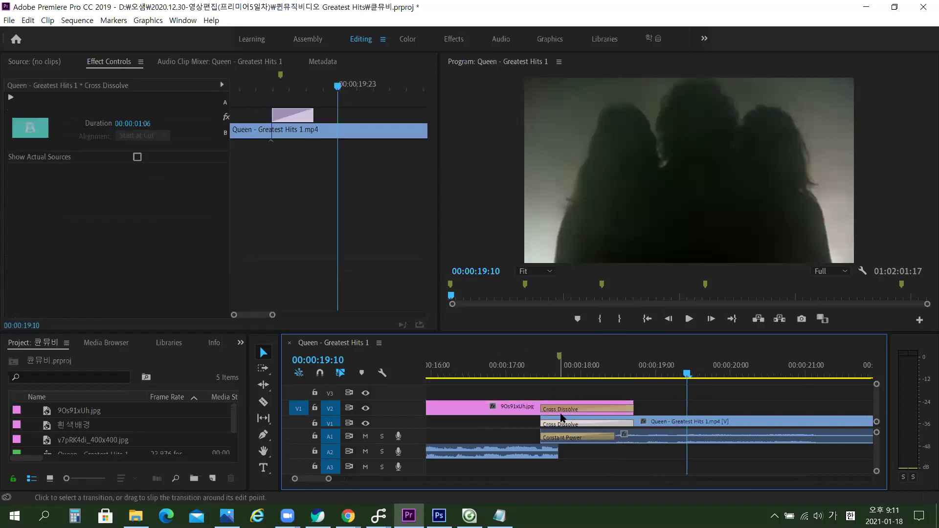
left_click(565, 412)
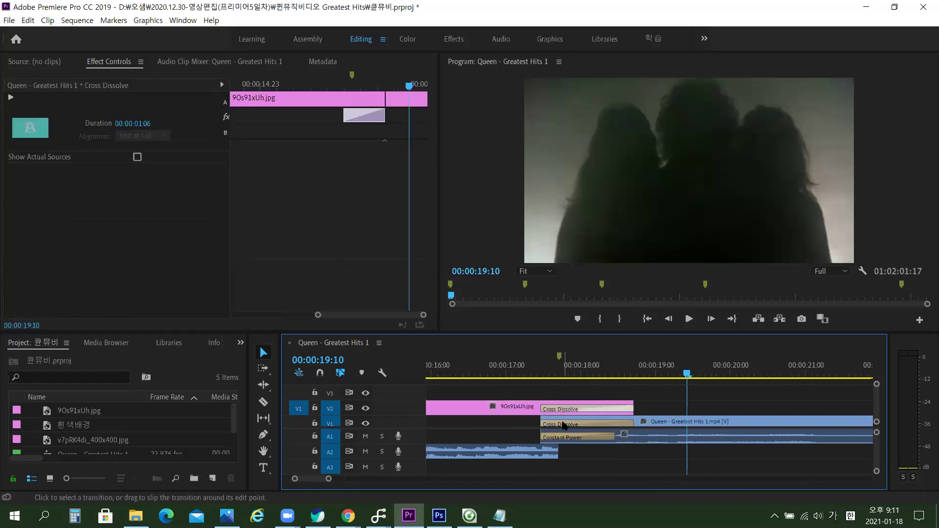
left_click(564, 425)
left_click(566, 410)
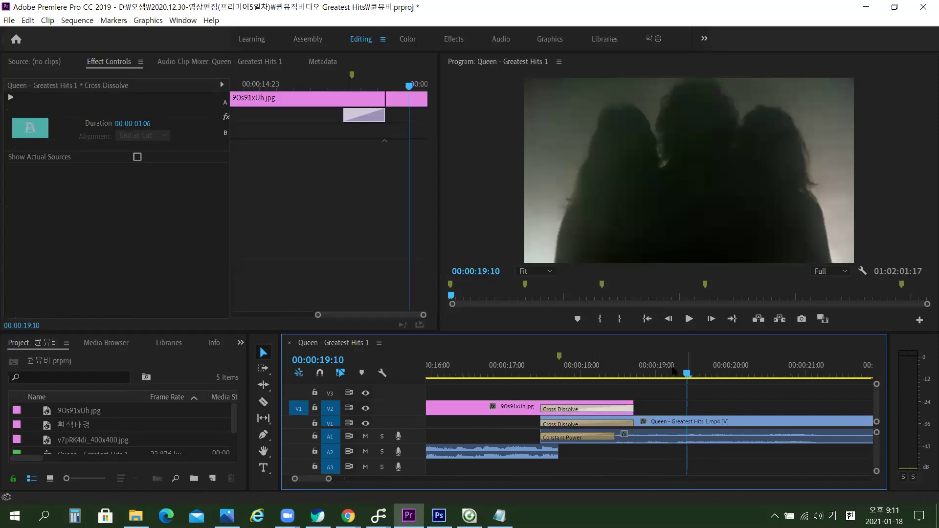
Play back the overlapping Cross Dissolves from 00:00:17:12 through the start of the Queen video.
left_click(543, 374)
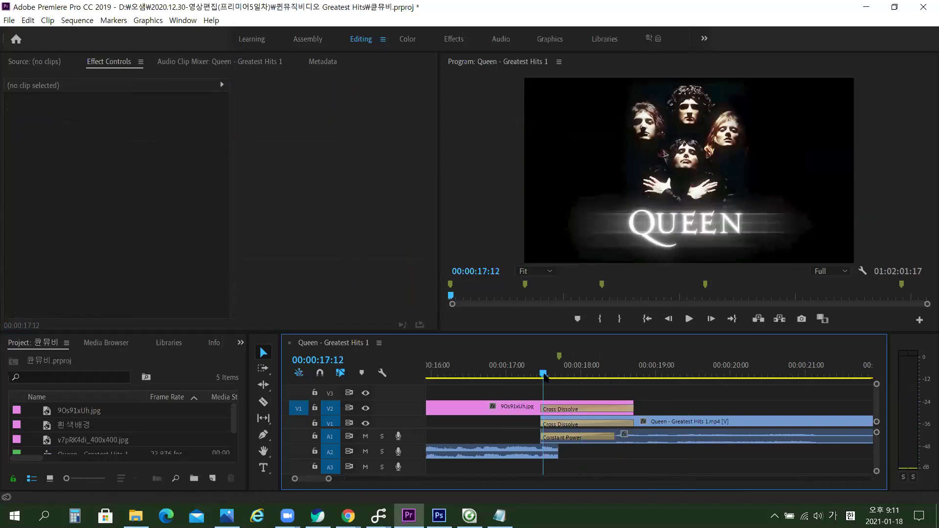
left_click_drag(544, 376, 537, 358)
key("space")
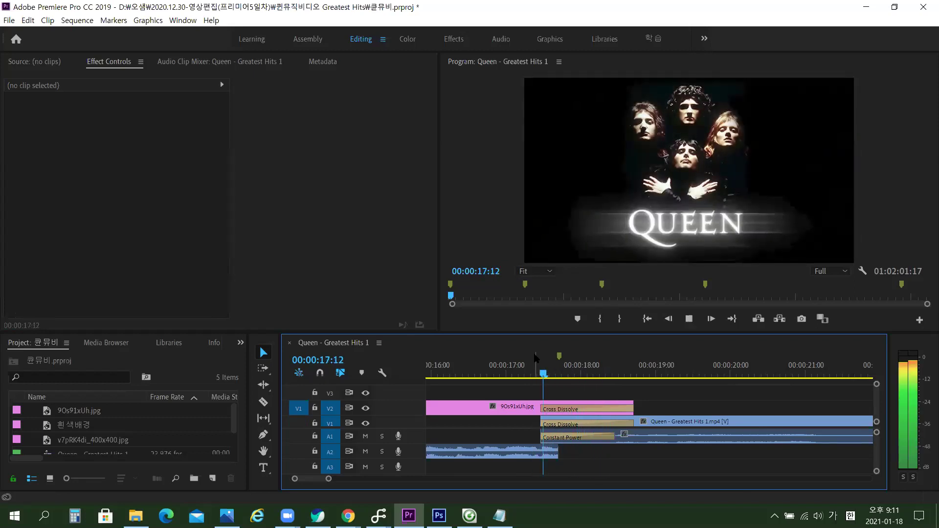
left_click_drag(569, 360, 645, 339)
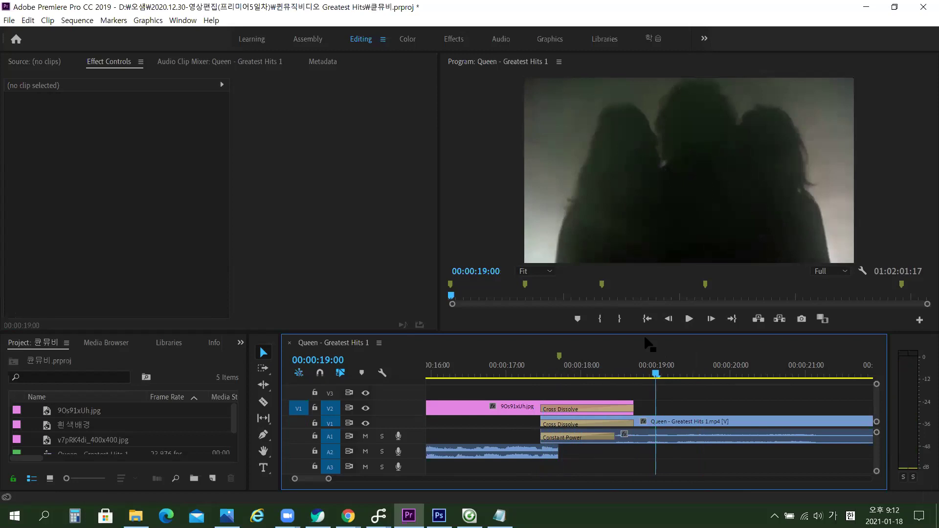
Clear the closing Cross Dissolve on V2 and the Cross Dissolve and Constant Power transitions at the start of the Queen video.
left_click(607, 412)
right_click(606, 412)
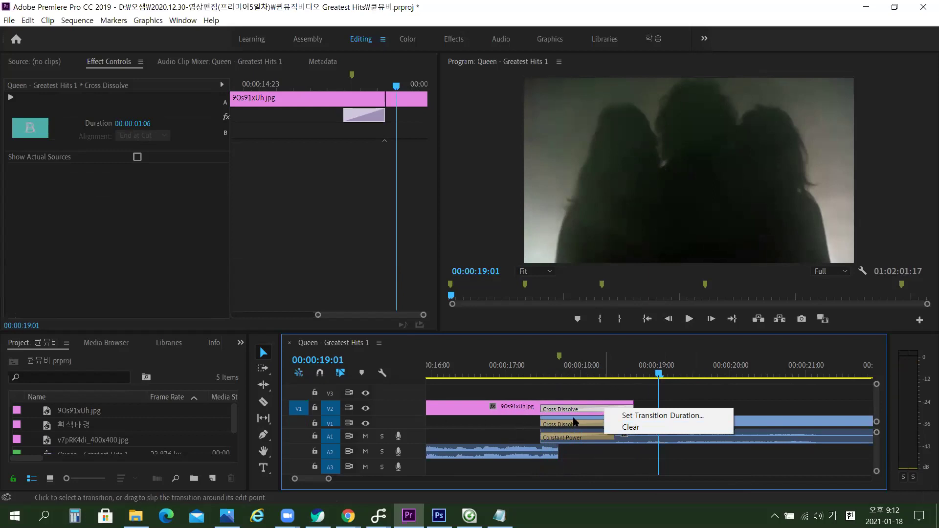
left_click(556, 422)
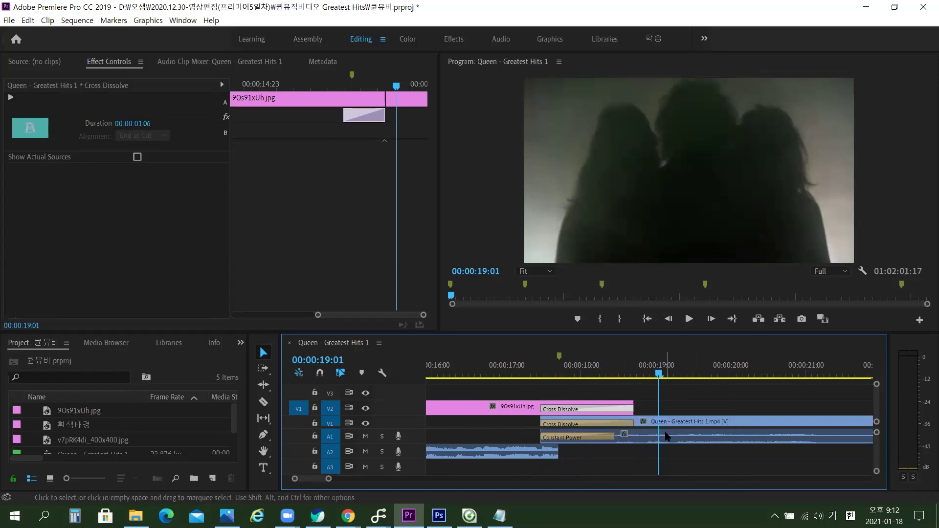
left_click(636, 408)
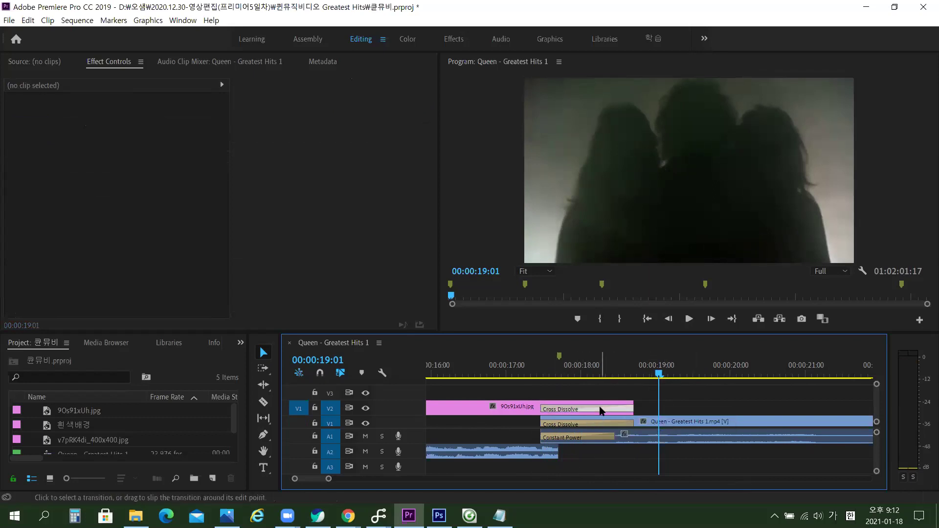
right_click(601, 411)
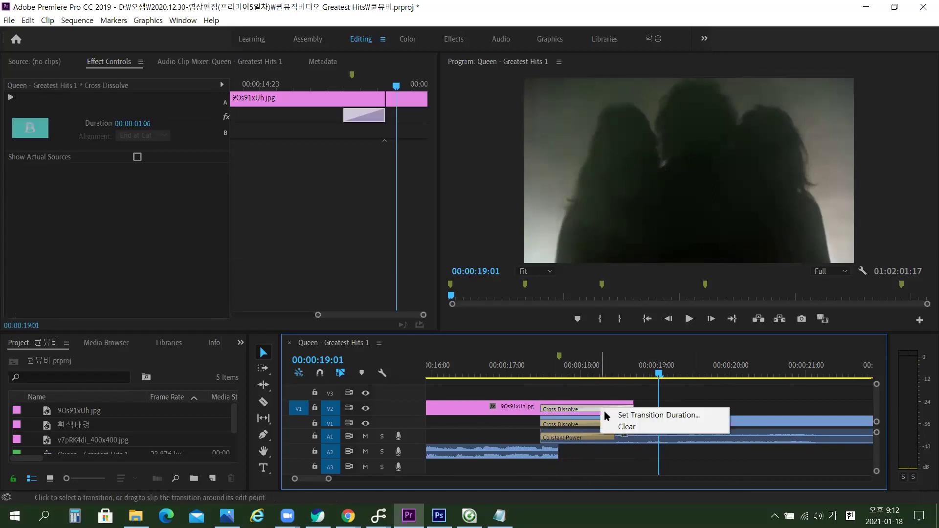
left_click(617, 427)
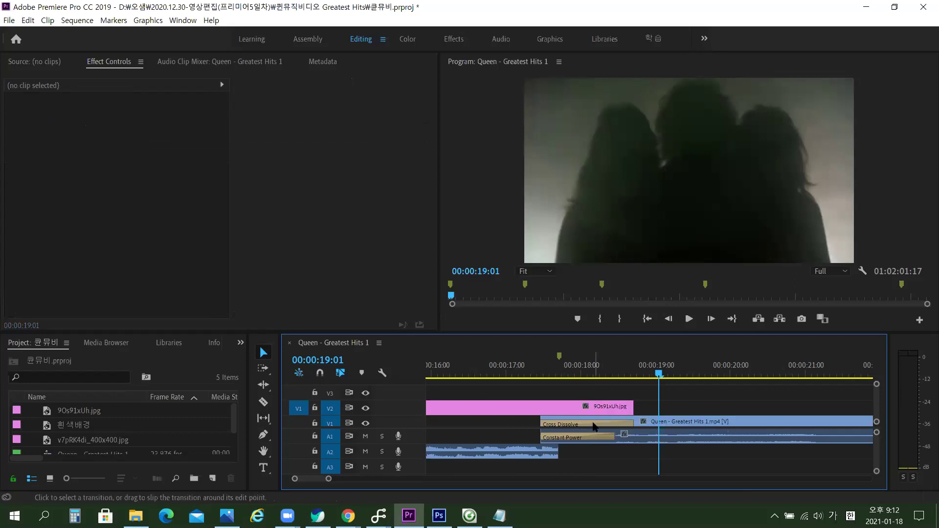
right_click(592, 424)
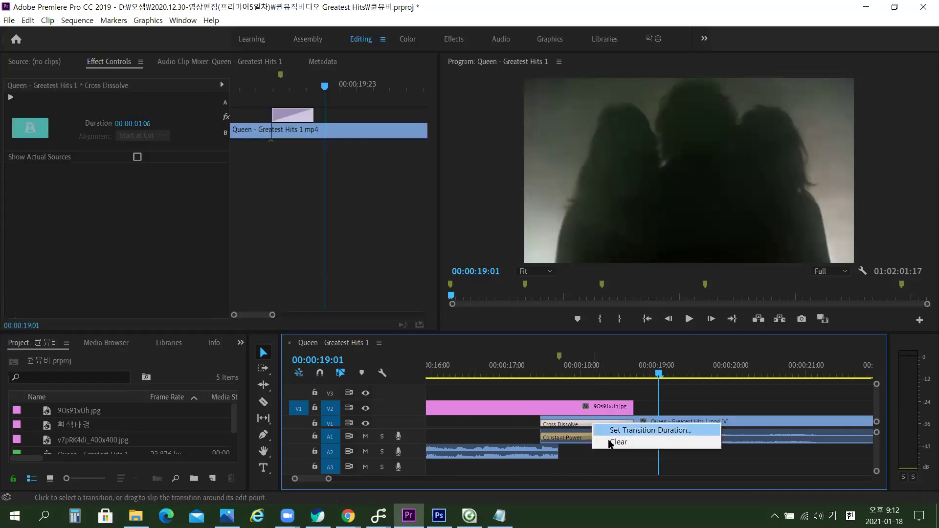
left_click(612, 442)
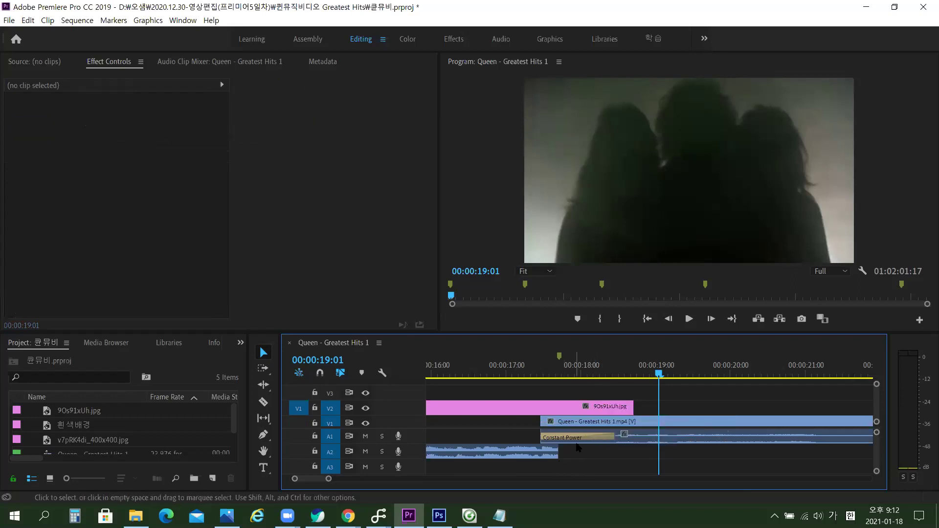
right_click(579, 438)
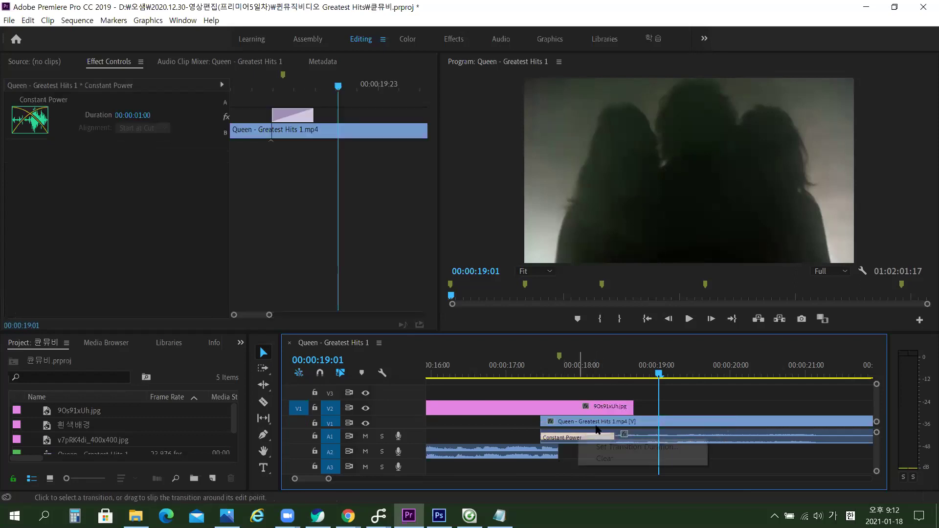
left_click(621, 459)
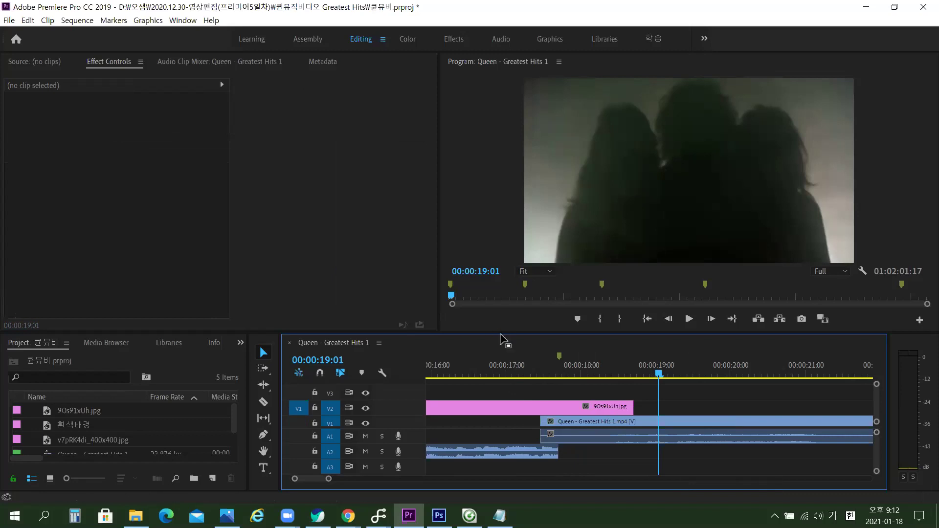
Position the playhead at 00:00:17:11 and enlarge the timeline area and the V1 and V2 tracks to expose their opacity lines.
left_click_drag(504, 333, 503, 288)
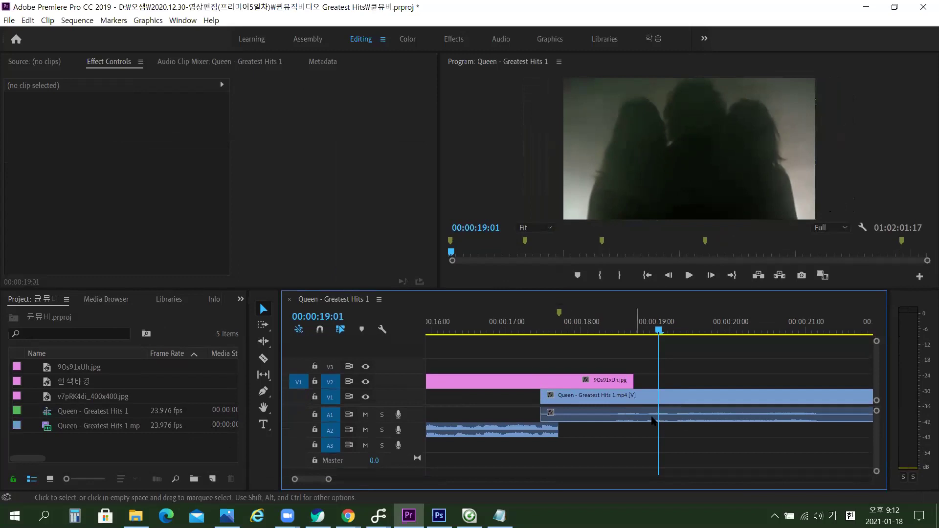
left_click_drag(659, 331, 543, 325)
left_click(606, 387)
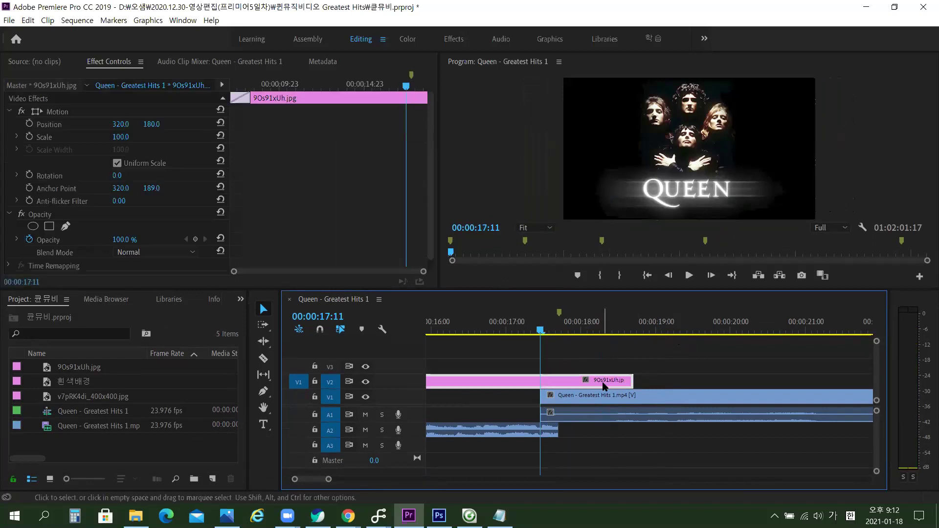
left_click_drag(406, 374, 399, 349)
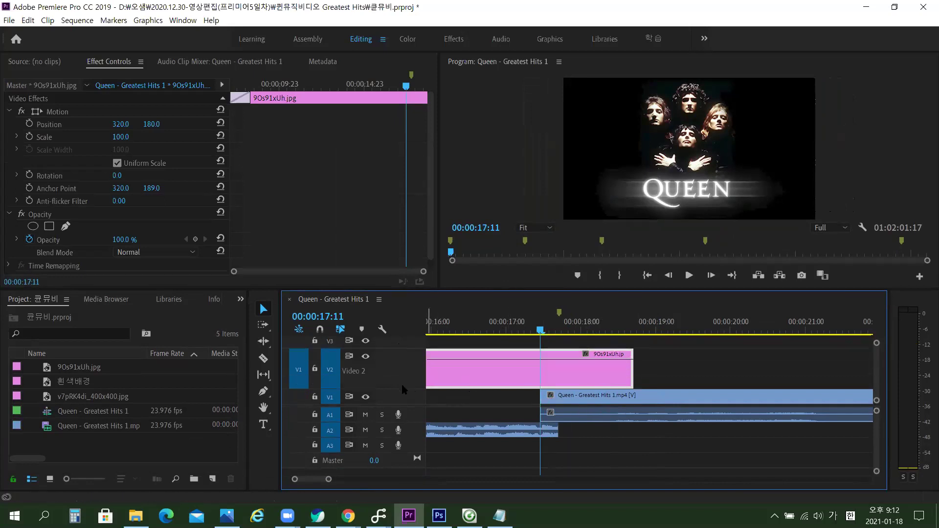
mouse_move(403, 390)
left_mouse_down()
mouse_move(405, 376)
mouse_move(412, 381)
left_mouse_up()
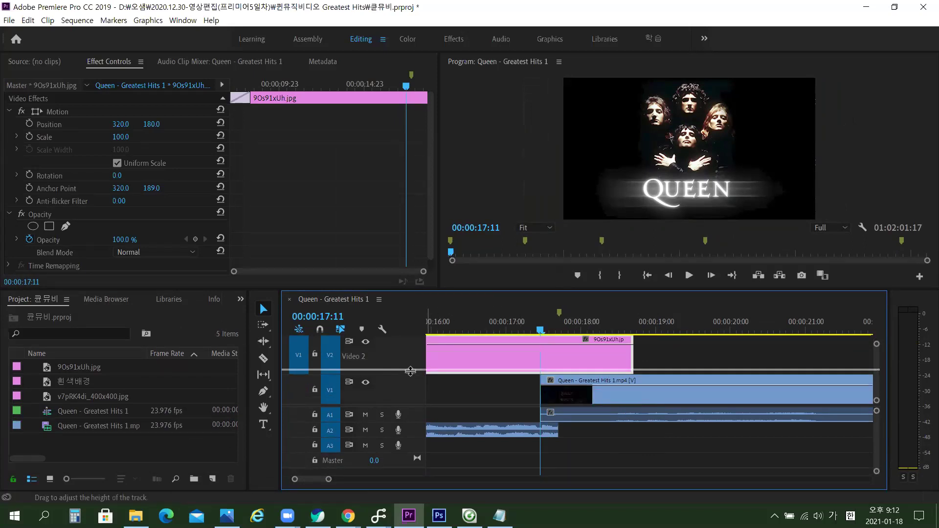
left_click_drag(410, 371, 410, 368)
left_click_drag(554, 288, 553, 277)
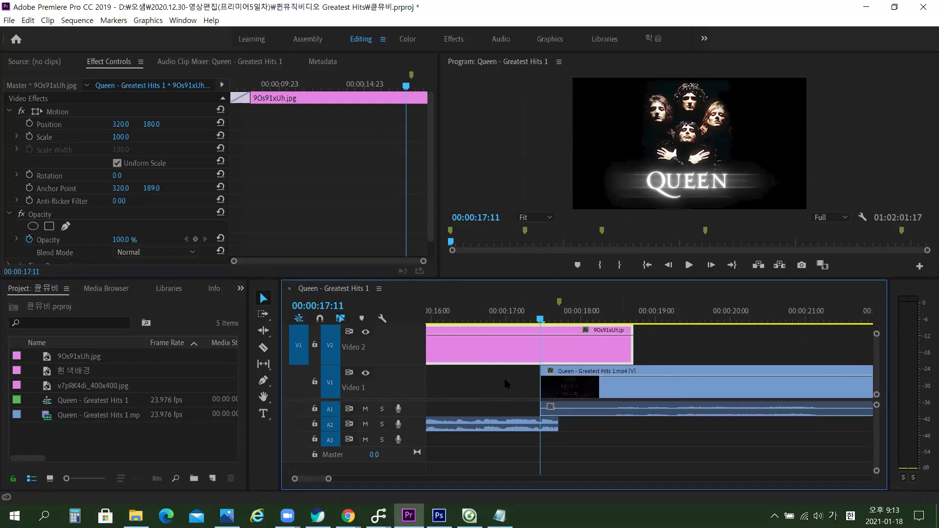
Add opacity keyframes at both ends of the overlap on the 9Os91xUh.jpg clip and on the Queen video.
left_click(541, 335, "ctrl")
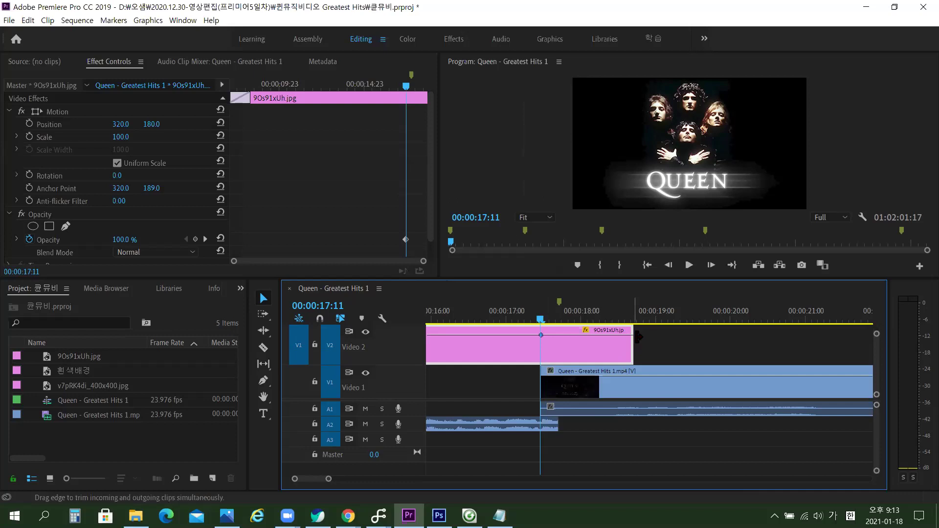
left_click(633, 335, "ctrl")
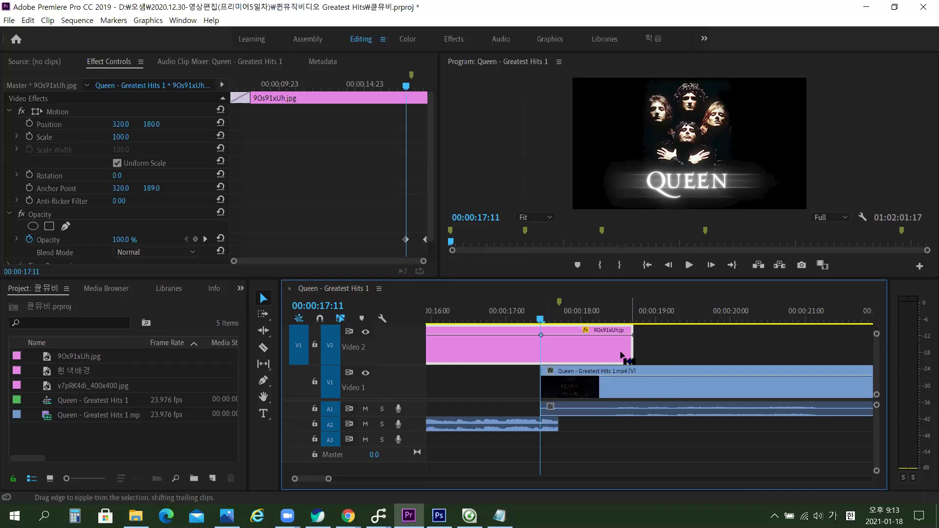
left_click(585, 373)
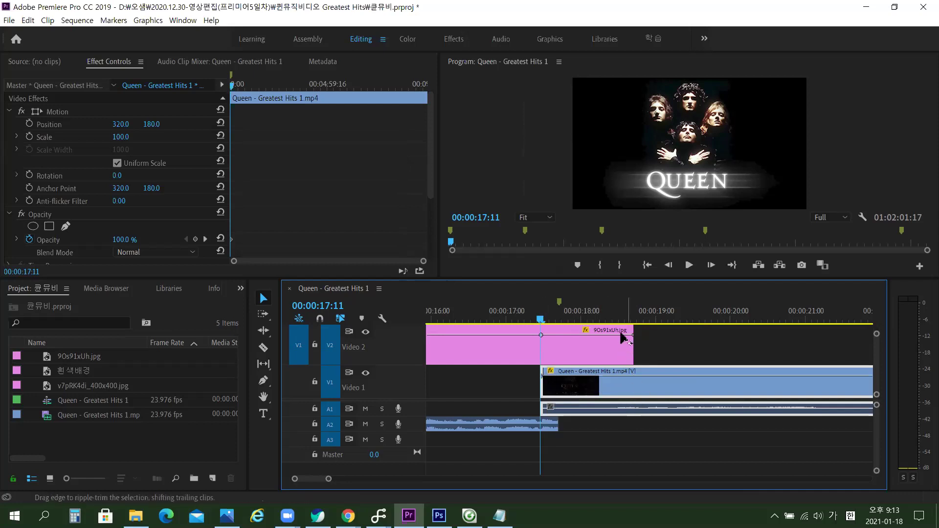
left_click(635, 376, "ctrl")
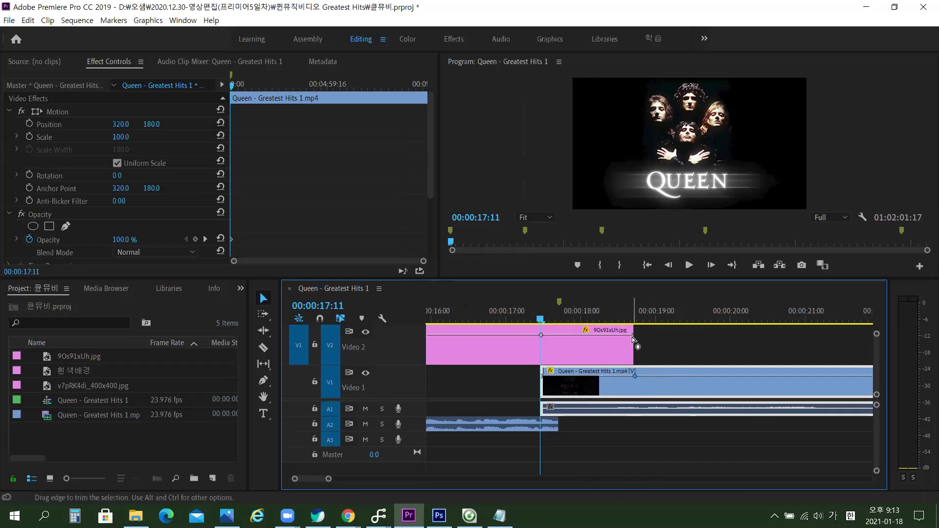
Lower the 9Os91xUh.jpg clip's final opacity keyframe to fade it out, and set the Queen video's first opacity keyframe to 0%.
left_click_drag(631, 337, 632, 361)
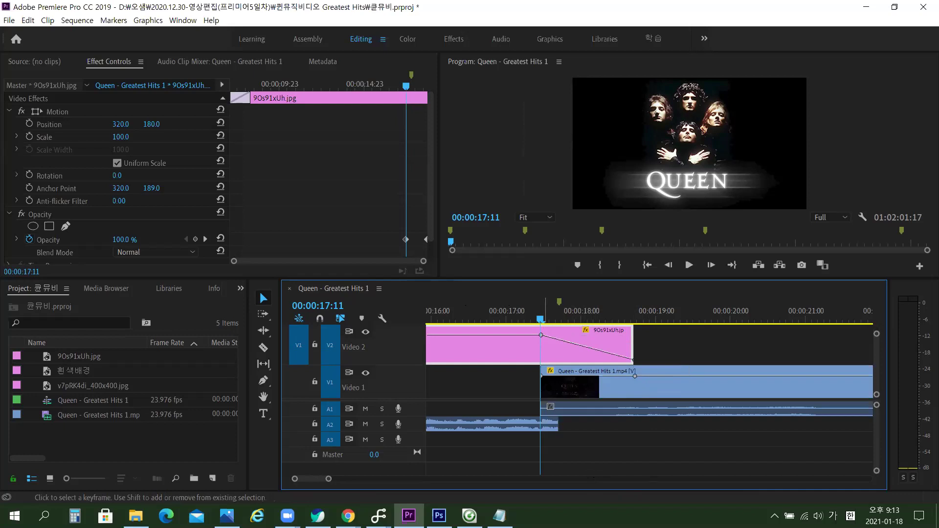
left_click(631, 381)
left_click_drag(542, 375, 543, 394)
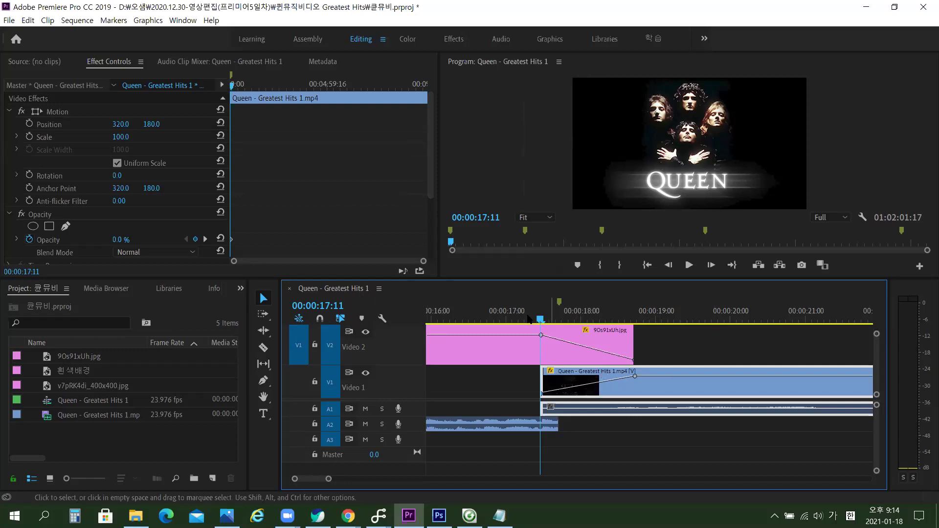
mouse_move(540, 321)
left_mouse_down()
mouse_move(520, 322)
mouse_move(597, 323)
mouse_move(532, 323)
left_mouse_up()
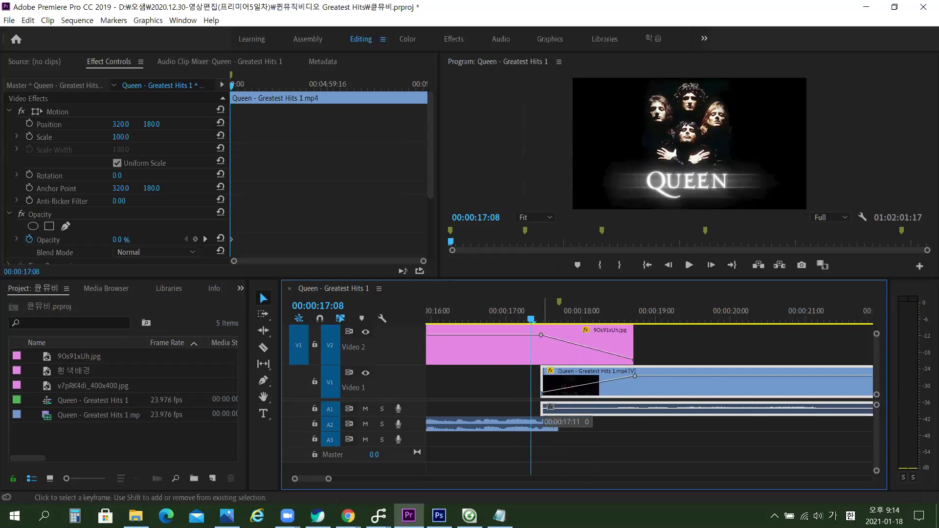
Play the sequence from 00:00:17:09 through the overlap to check the opacity crossfade into the Queen video.
left_click_drag(533, 321, 628, 344)
left_click_drag(590, 316, 535, 302)
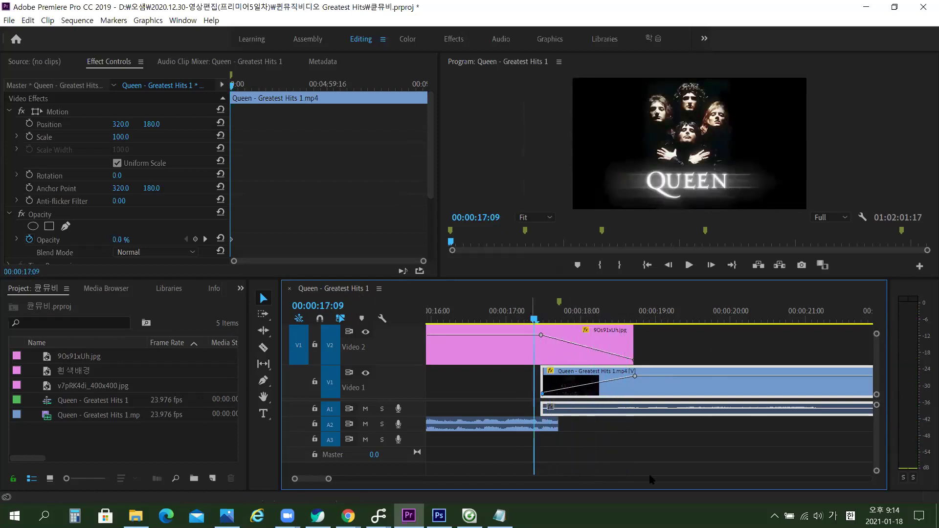
key("space")
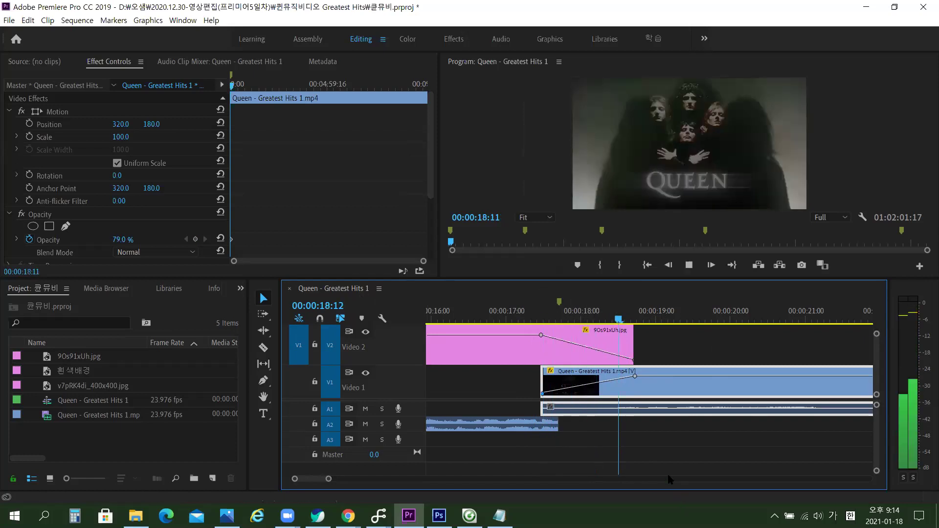
key("space")
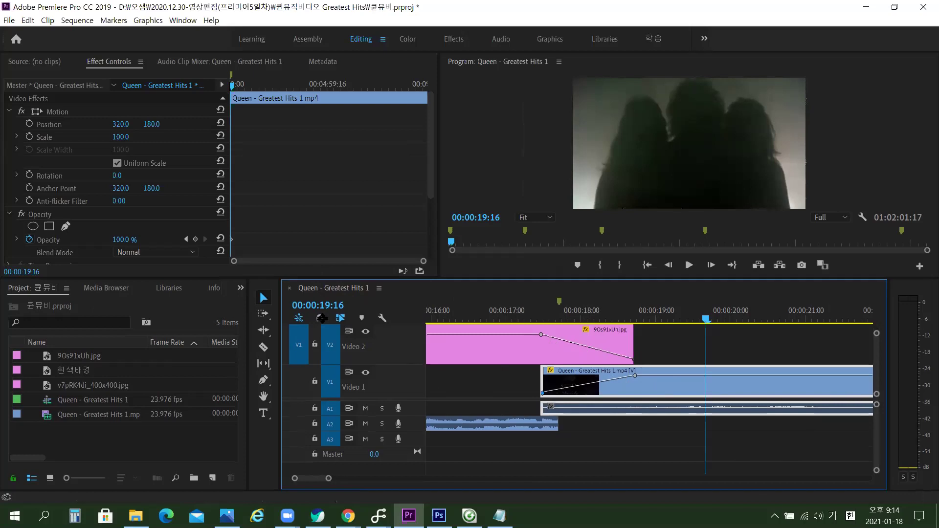
Shrink the timeline area to enlarge the program preview and reduce the video tracks' heights.
left_click_drag(315, 277, 314, 323)
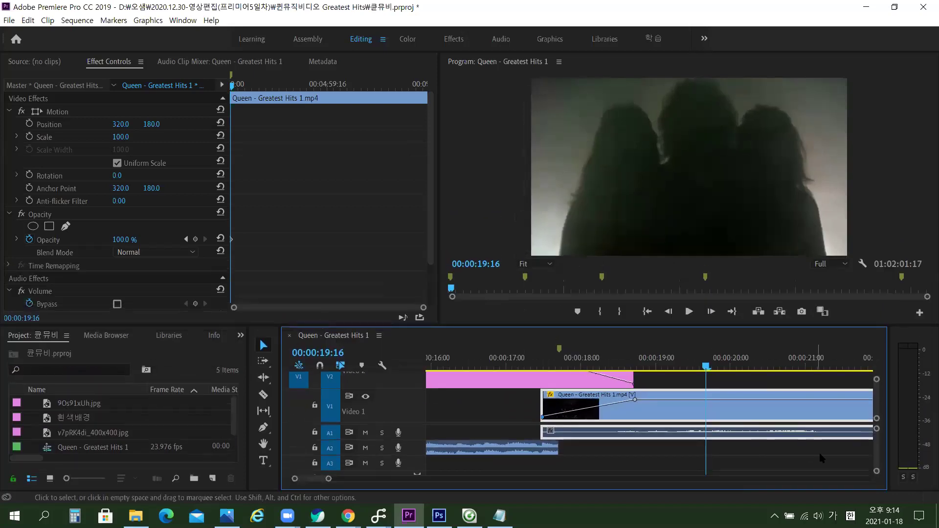
left_click_drag(876, 381, 879, 373)
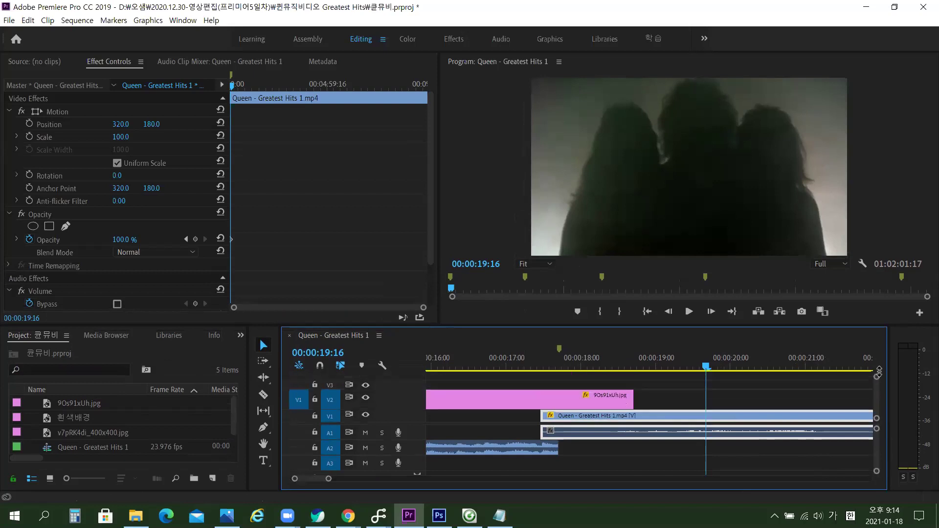
Play the crossfade from 00:00:16:07 past the end of the 9Os91xUh.jpg clip.
left_click_drag(707, 366, 453, 366)
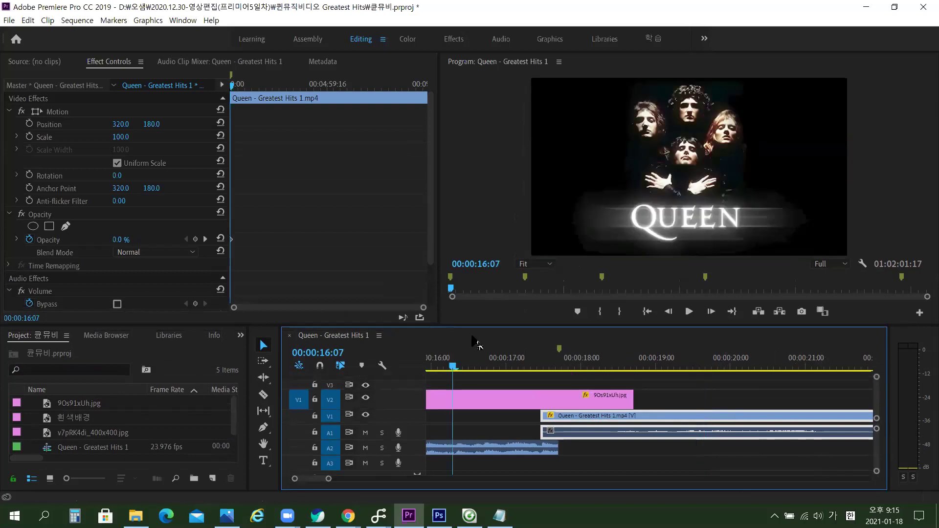
key("equal")
key("ctrl+z")
key("ctrl+z")
key("ctrl+z")
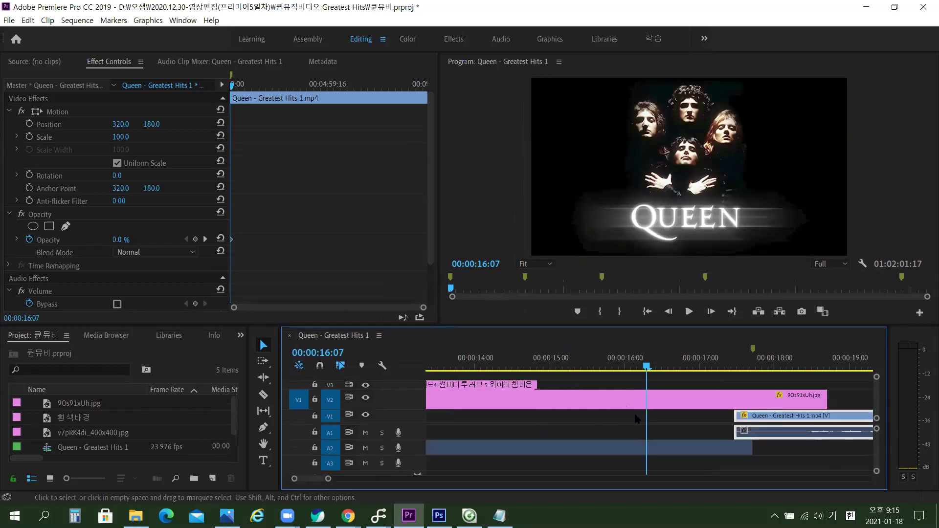
key("space")
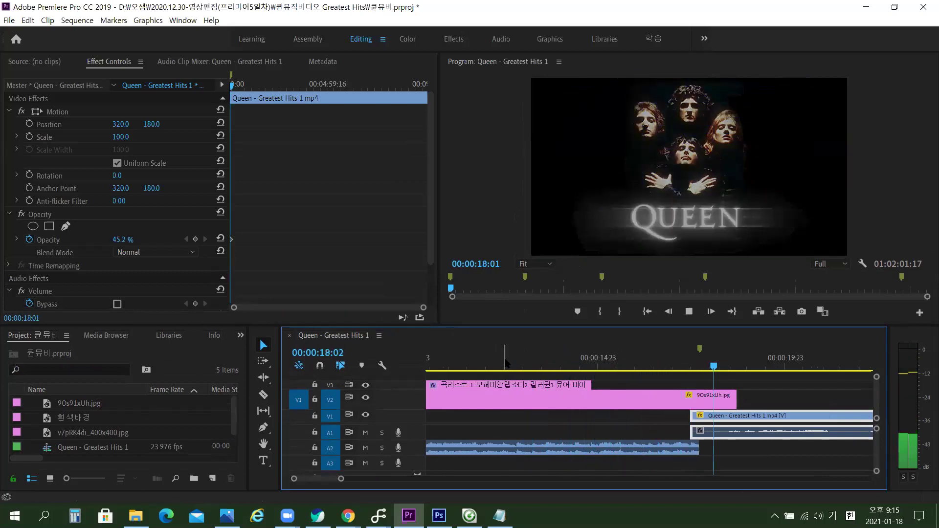
key("space")
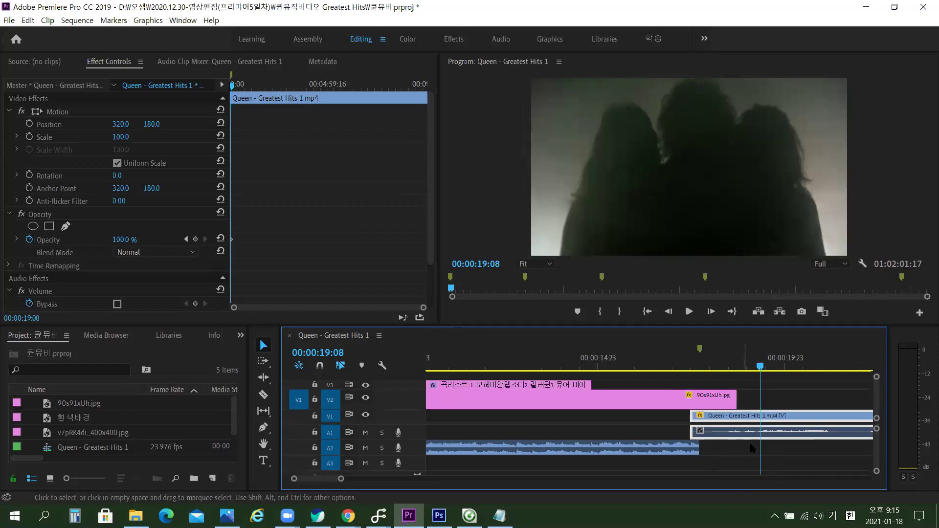
Replay the start of the overlap and scrub to the end of the 9Os91xUh.jpg clip at 00:00:18:18.
left_click(707, 366)
key("space")
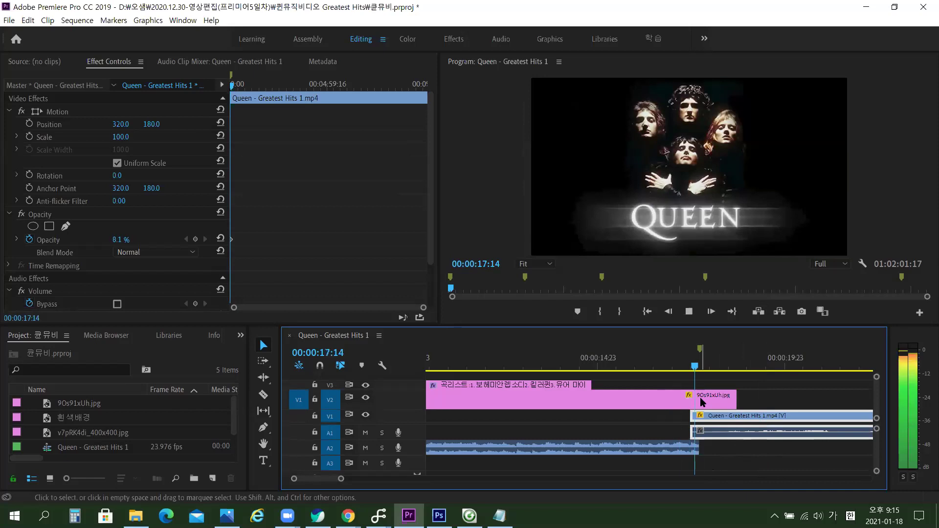
left_click(736, 366)
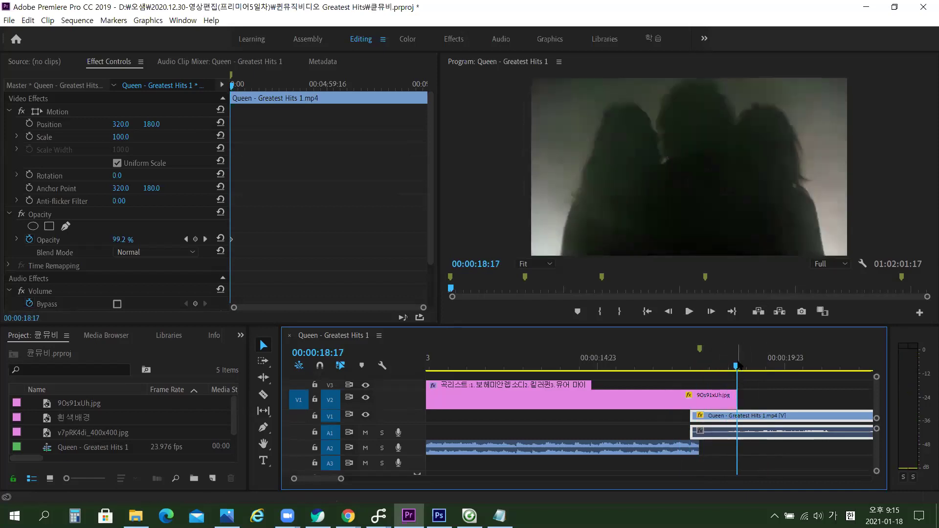
left_click_drag(738, 364, 741, 367)
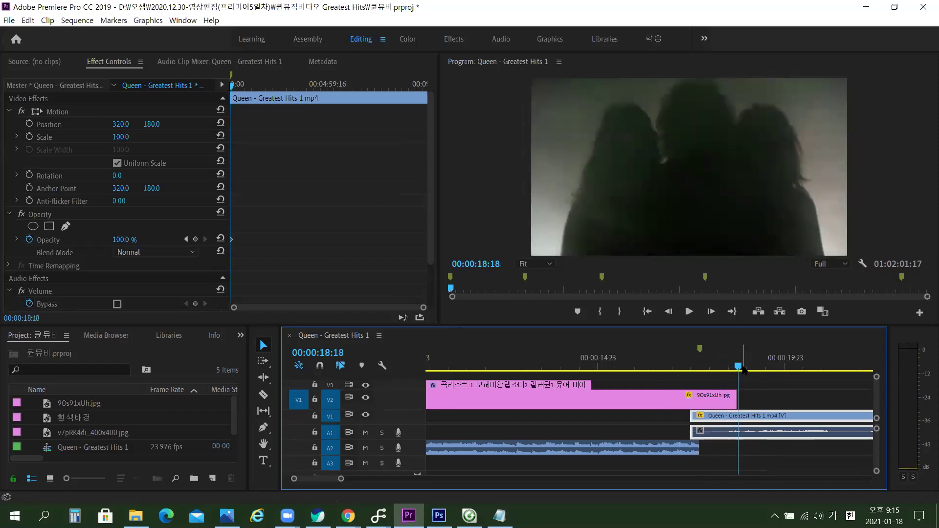
Examine how the opening clips, the background music on A2 and the Queen video are arranged along the timeline.
left_click(685, 369)
key("=")
key("=")
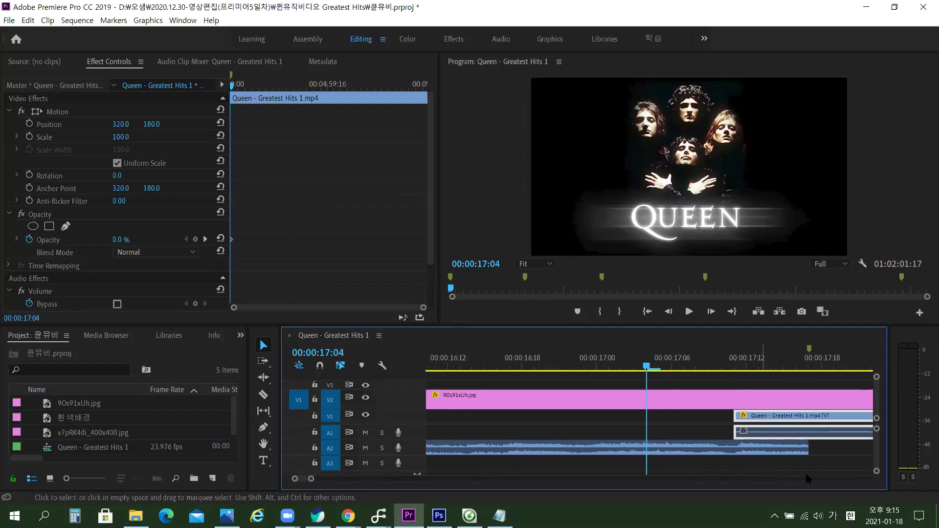
left_click_drag(300, 482, 295, 481)
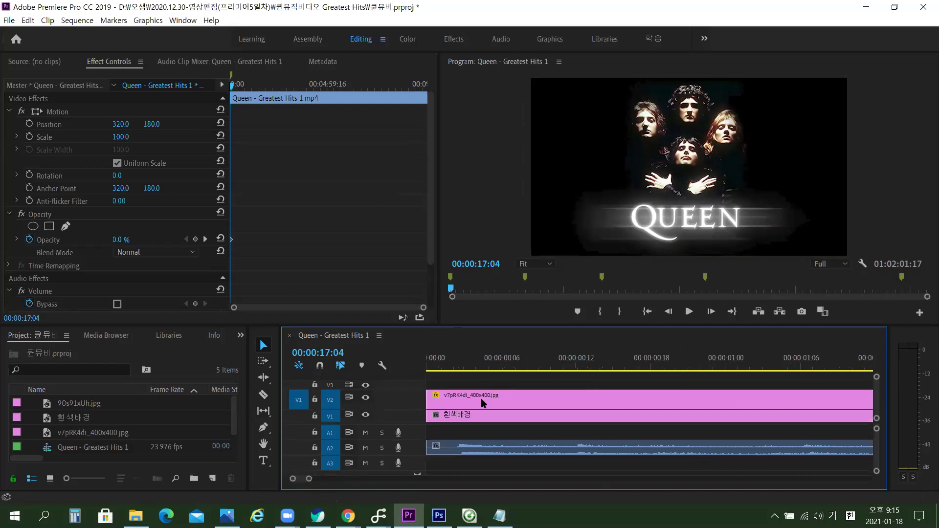
key("minus")
key("minus")
key("minus")
key("minus")
left_click_drag(748, 366, 741, 366)
key("minus")
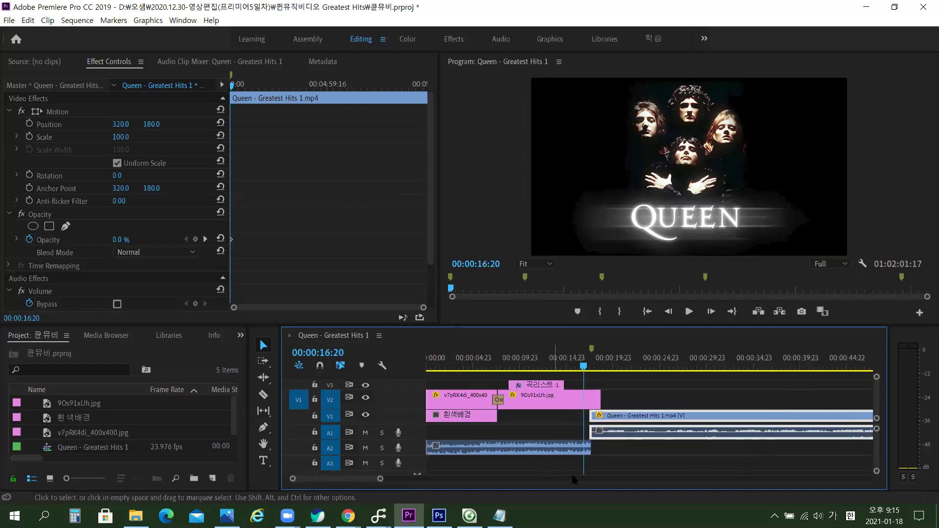
left_click(641, 466)
key("minus")
key("minus")
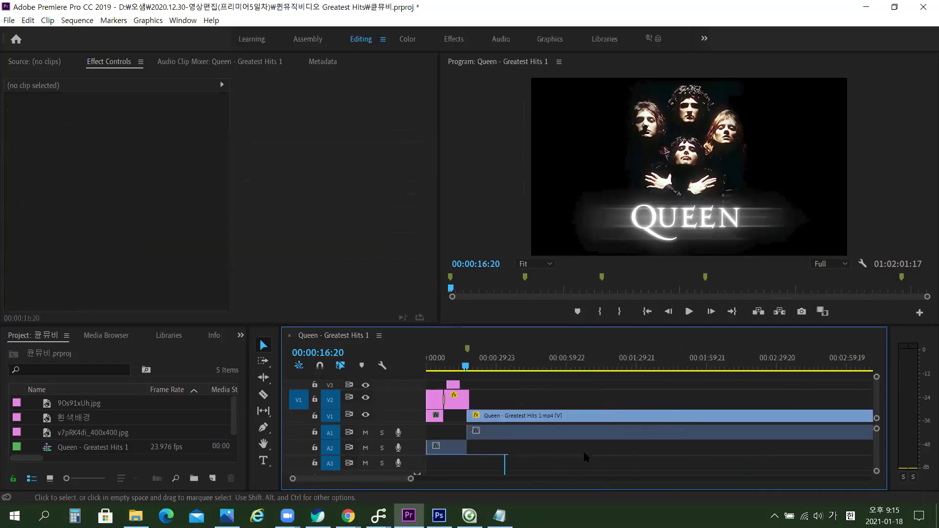
key("equal")
key("equal")
key("equal")
key("equal")
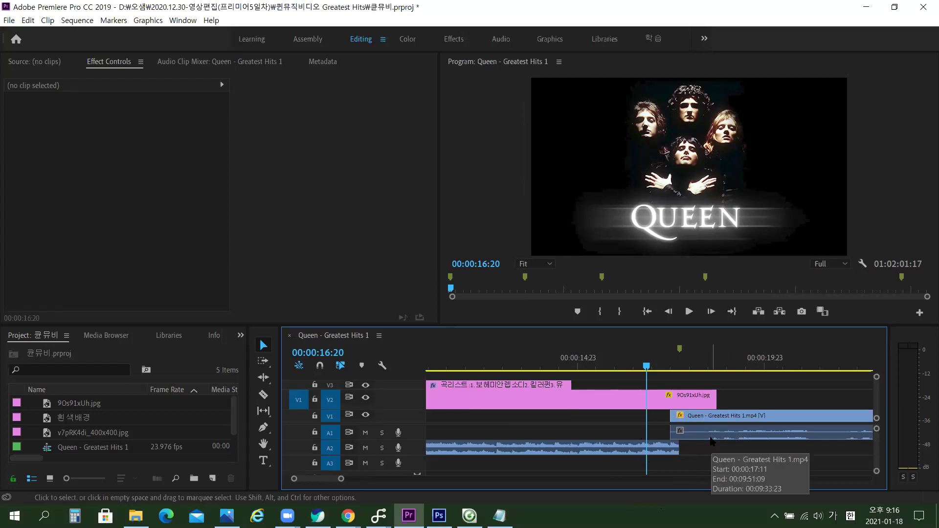
Position the playhead at 00:00:16:00 and enlarge the timeline area and V2 track to expose the image's opacity line.
left_click_drag(648, 371, 616, 372)
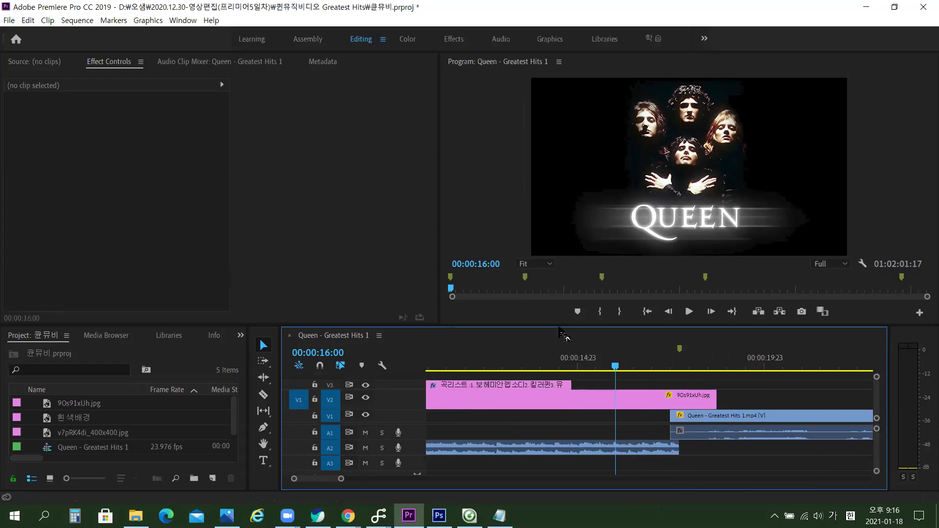
left_click_drag(563, 326, 562, 264)
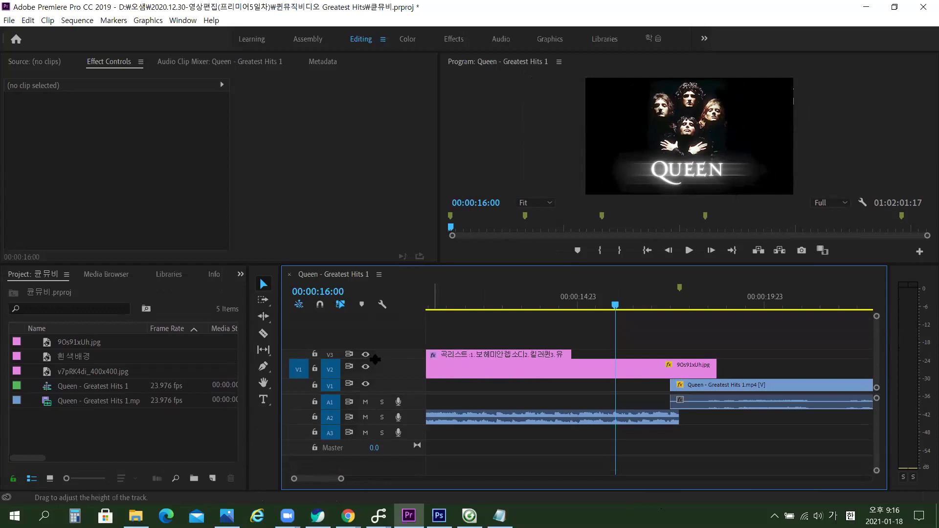
left_click_drag(375, 360, 376, 350)
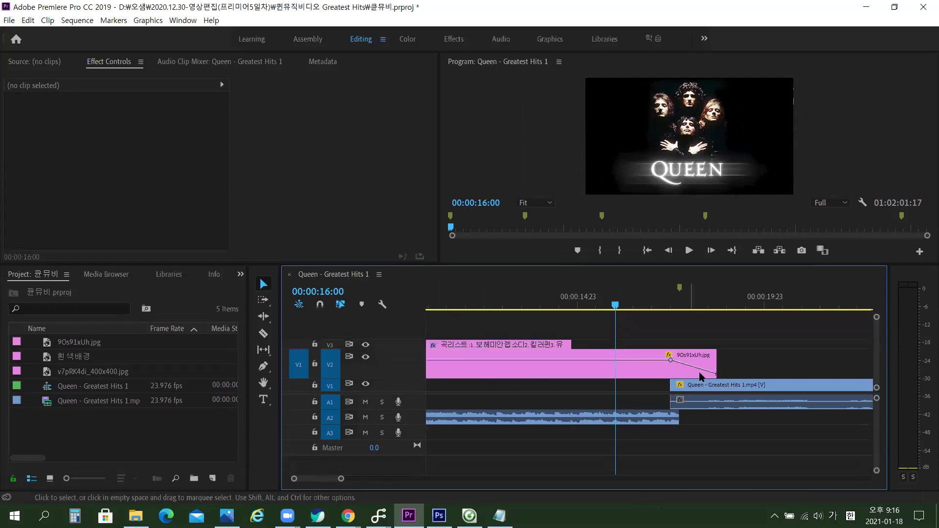
Play from 00:00:16:00 into the overlap to hear where the background music ends, and return to 00:00:17:11.
key("space")
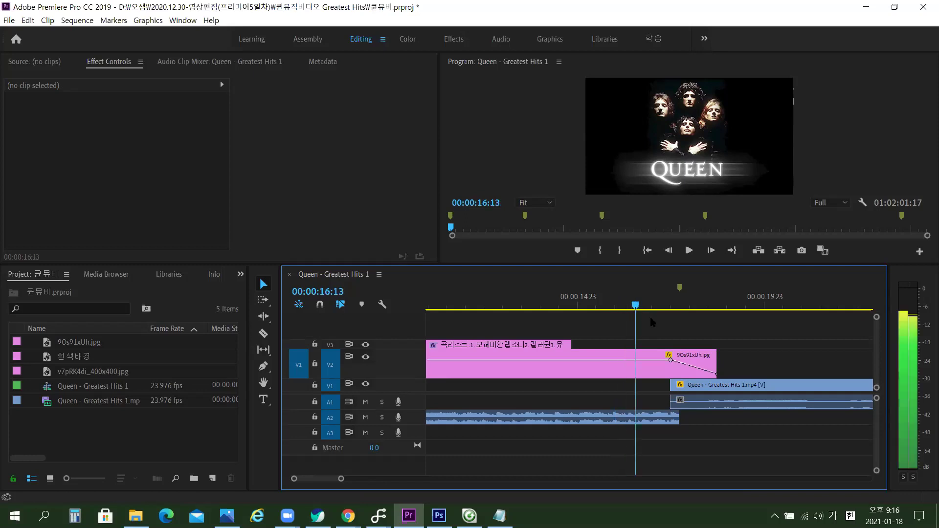
key("space")
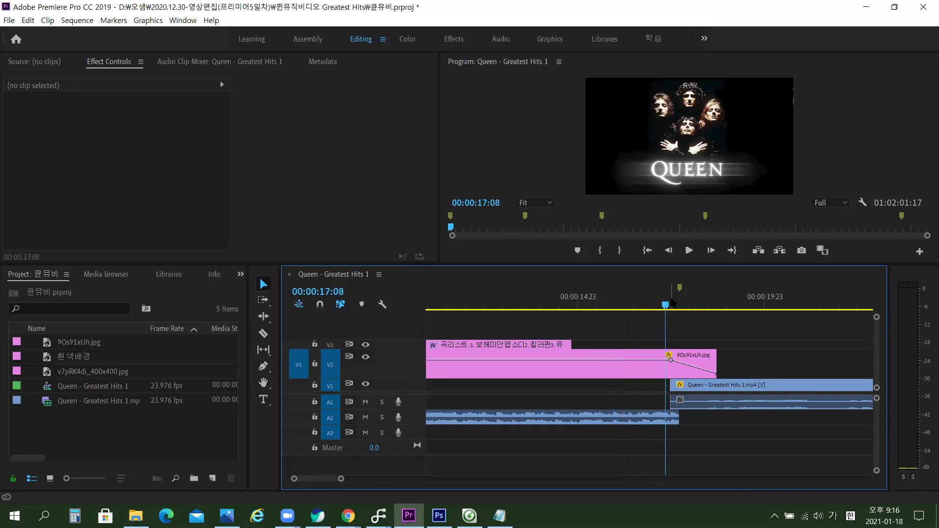
key("space")
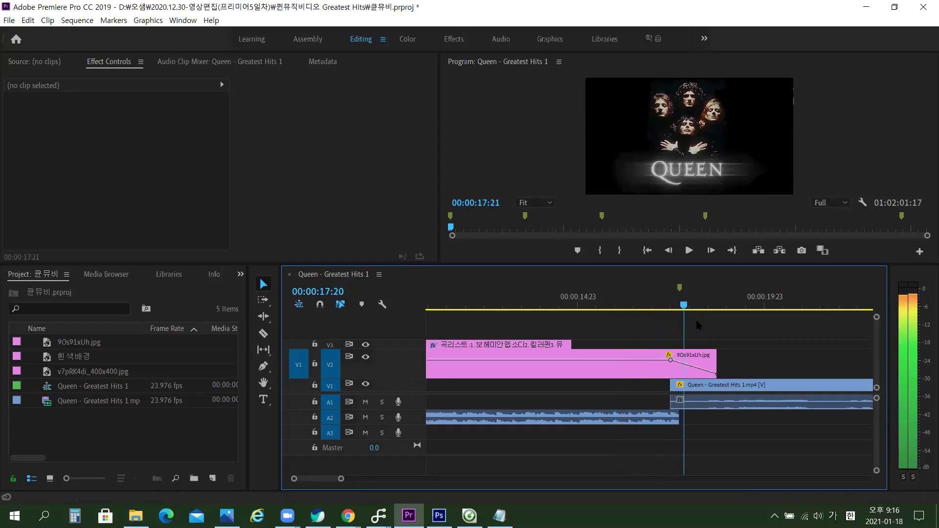
key("Up")
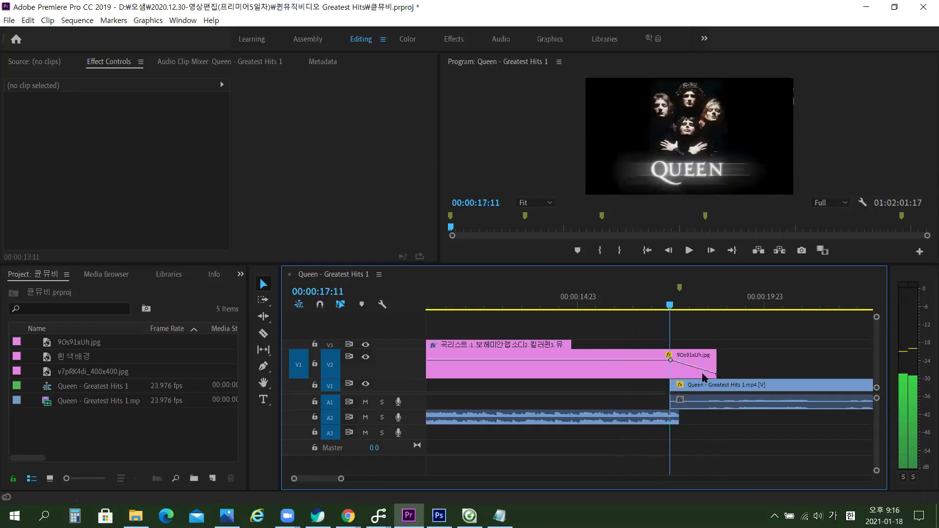
Extend the end of the background music clip on A2 to line up with the end of the 9Os91xUh.jpg clip.
left_click_drag(641, 307, 727, 354)
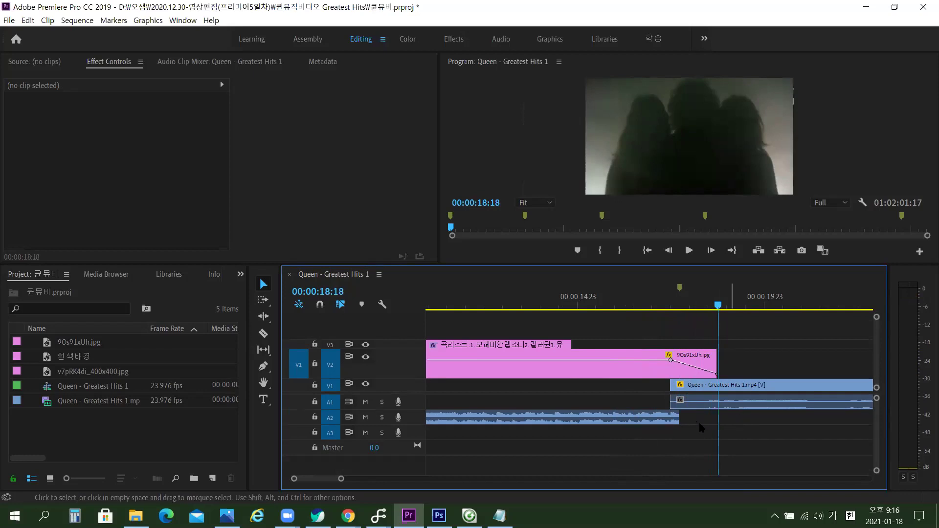
left_click_drag(675, 422, 714, 433)
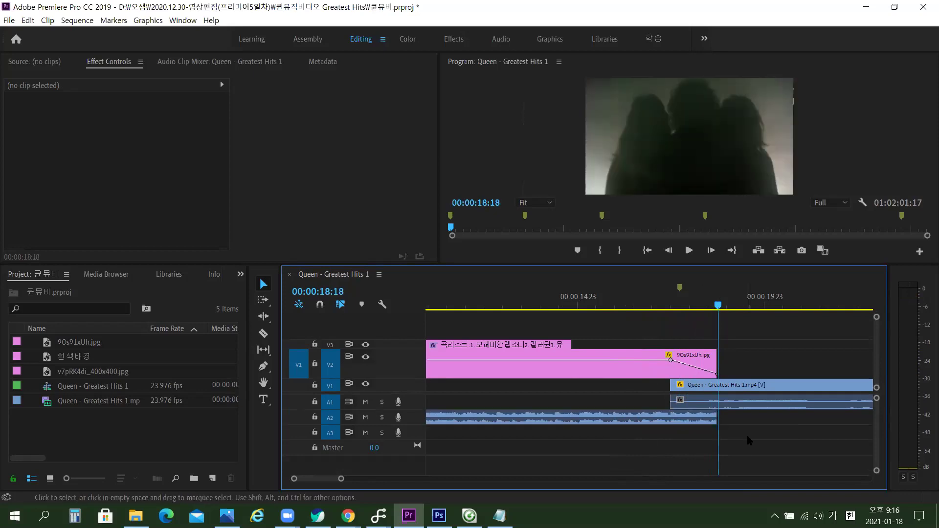
key("equal")
key("equal")
key("equal")
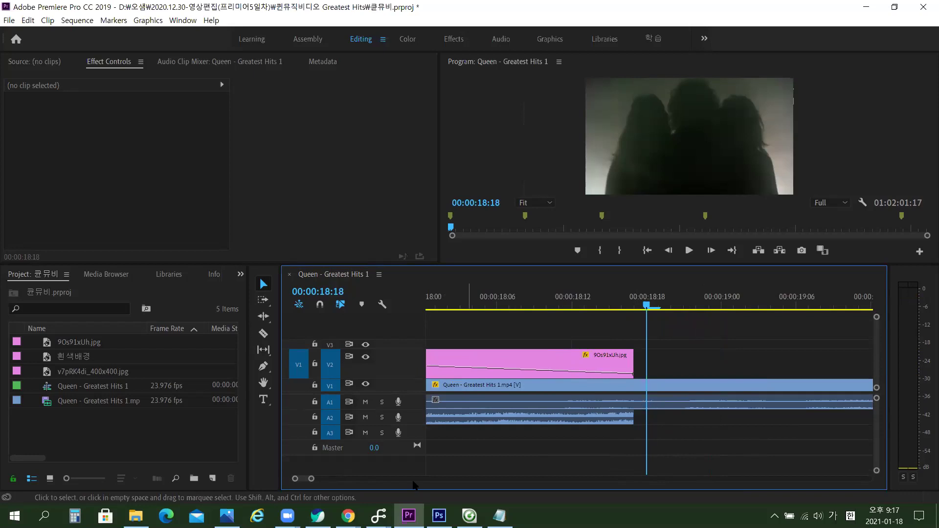
mouse_move(636, 303)
left_mouse_down()
mouse_move(609, 304)
mouse_move(643, 303)
left_mouse_up()
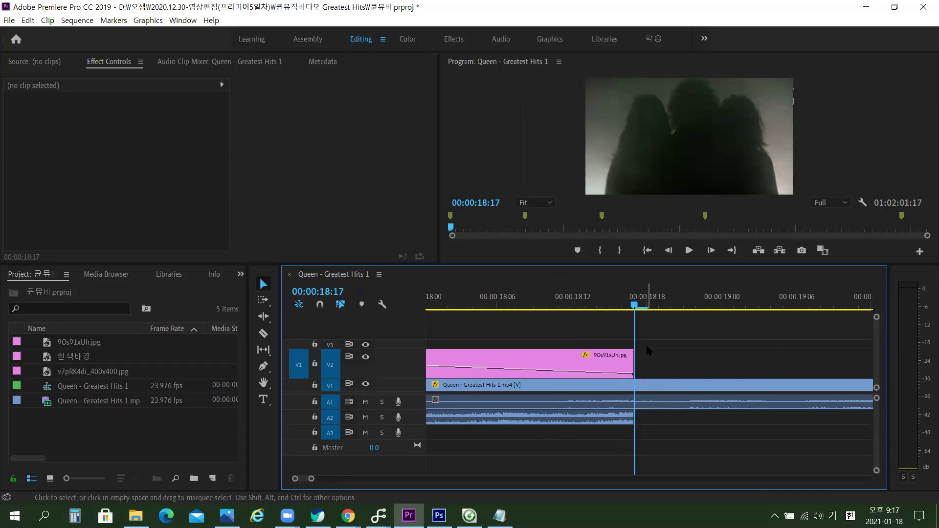
key("minus")
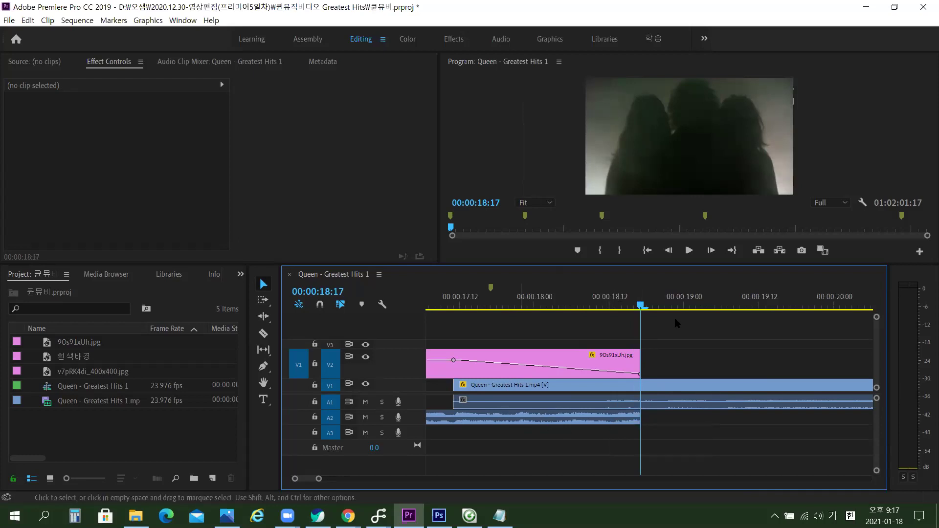
Place the playhead at the Queen video's start at 00:00:17:11 and unlink the clip's video from its audio.
left_click_drag(641, 307, 454, 308)
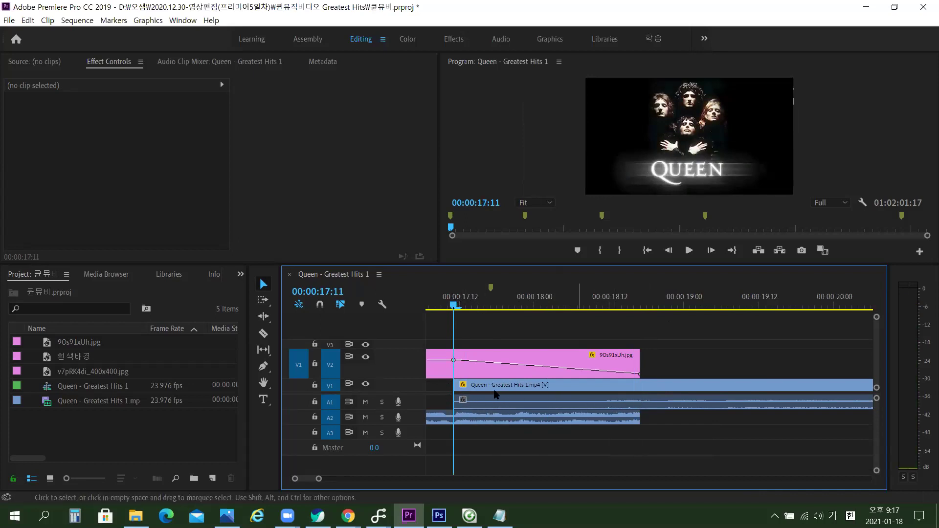
left_click(466, 402)
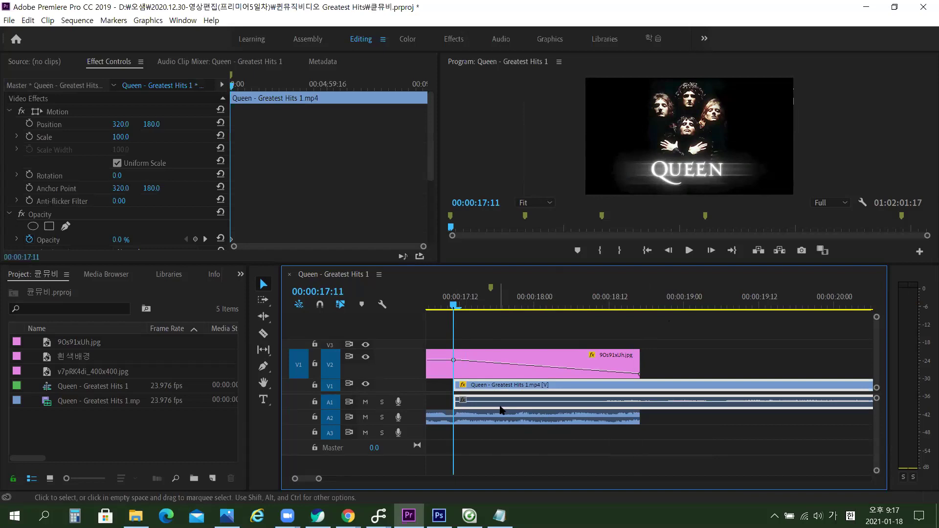
left_click(674, 407)
right_click(660, 401)
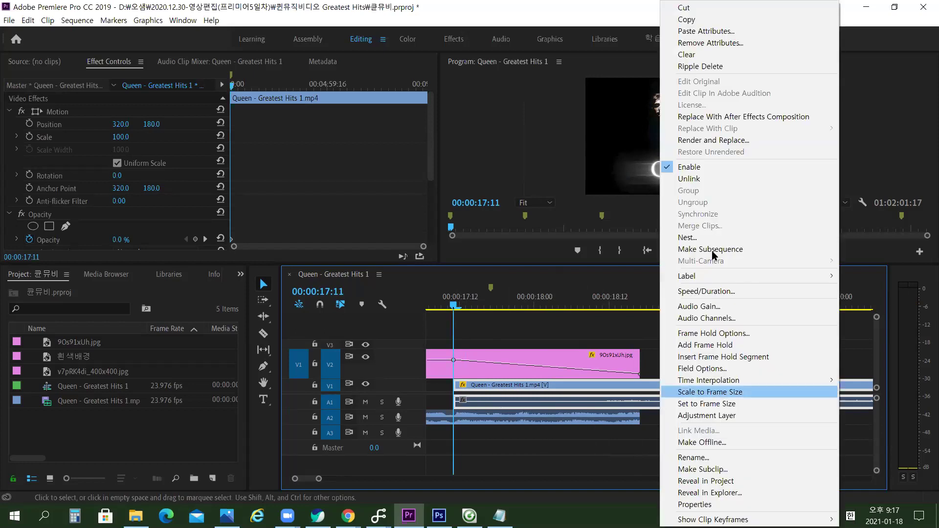
left_click(690, 178)
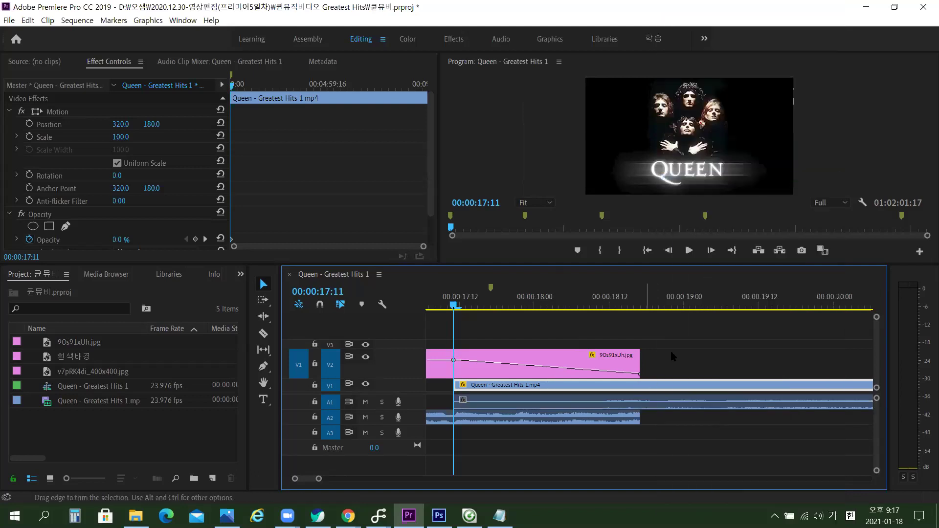
Select only the Queen video's audio clip on A1 and check its clip options for the unlinked state.
left_click(671, 357)
left_click(497, 405)
right_click(498, 405)
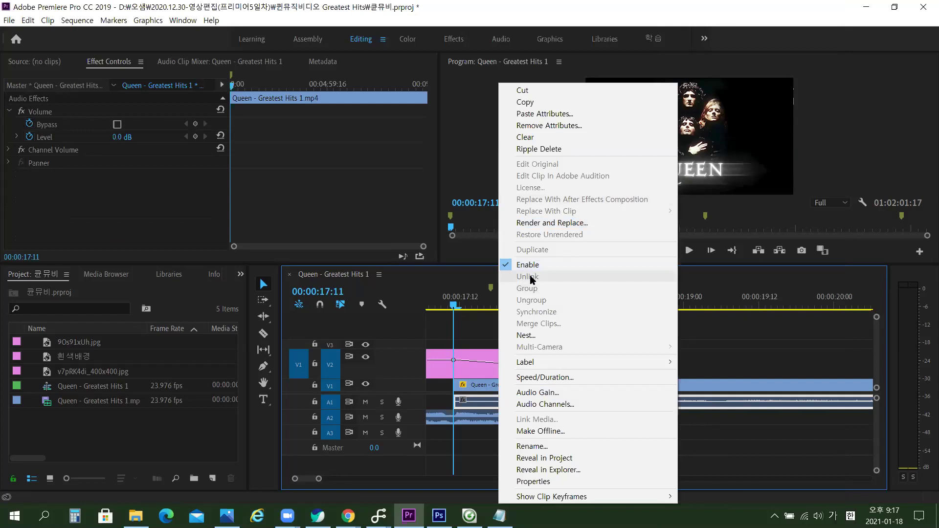
left_click(494, 408)
left_click(494, 410)
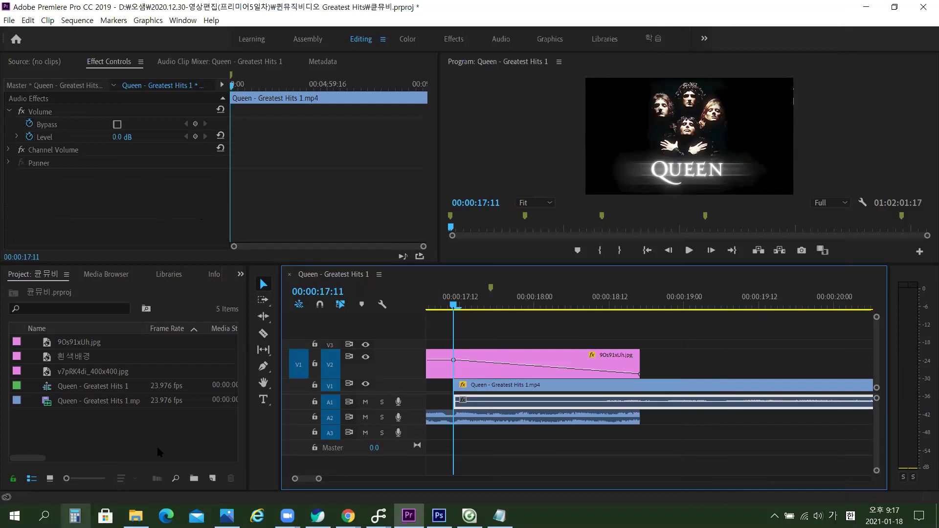
Add a Volume Level keyframe to the Queen audio clip on A1 at 00:00:17:11 and set it to -100 dB.
left_click(46, 114)
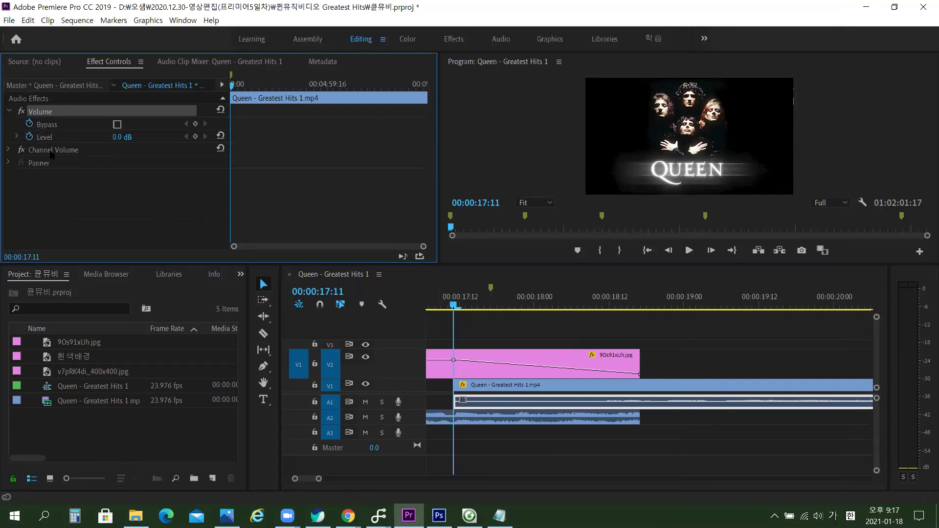
left_click(51, 151)
left_click(8, 150)
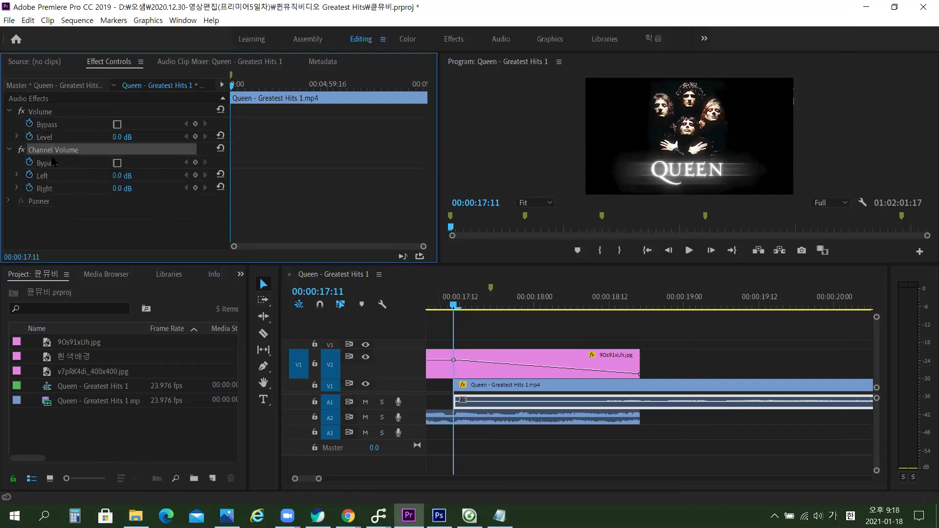
left_click(9, 150)
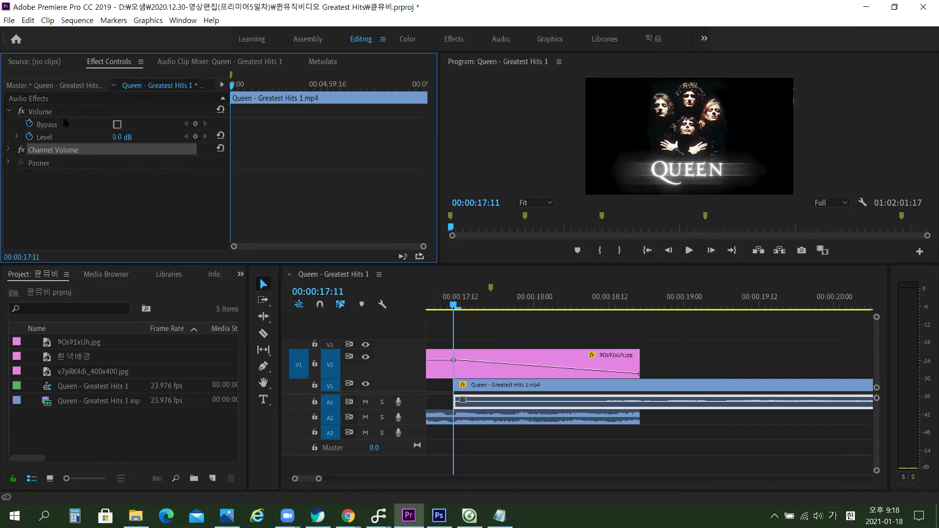
left_click(40, 112)
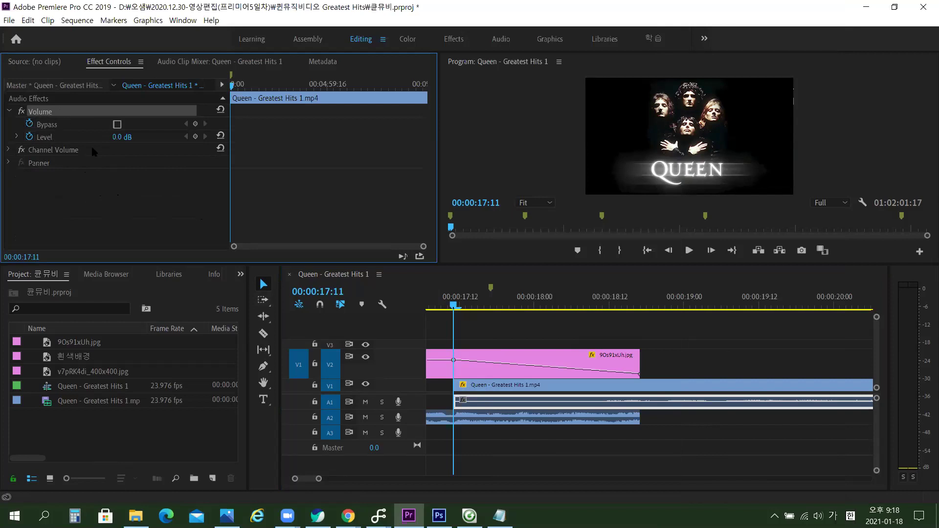
left_click(196, 137)
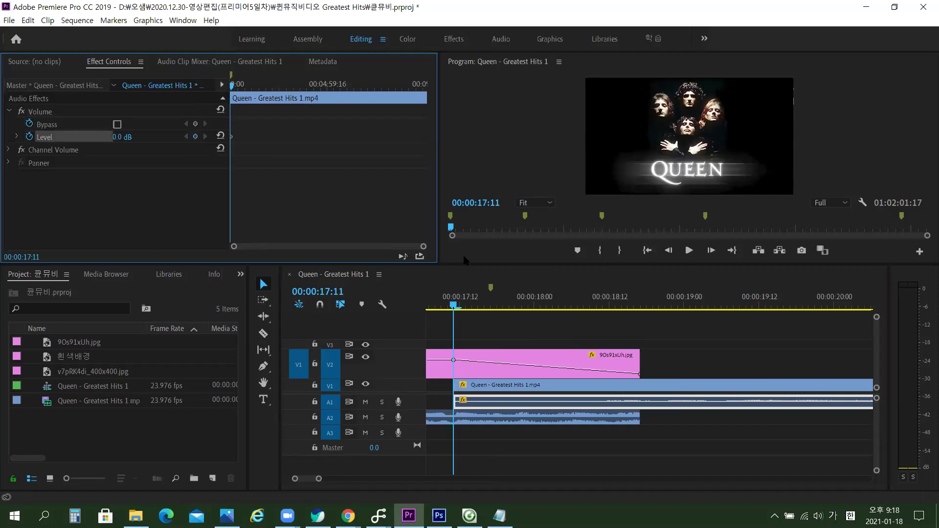
left_click(510, 396)
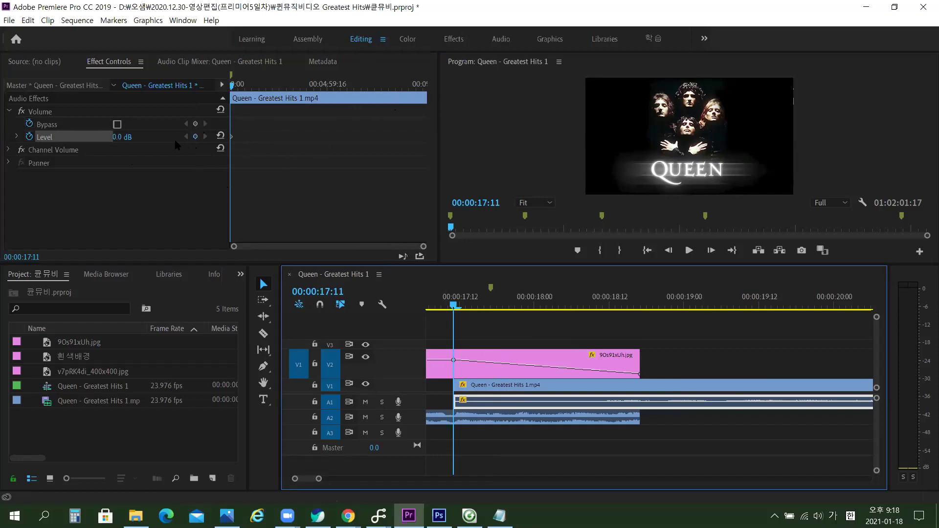
left_click(129, 136)
type("-")
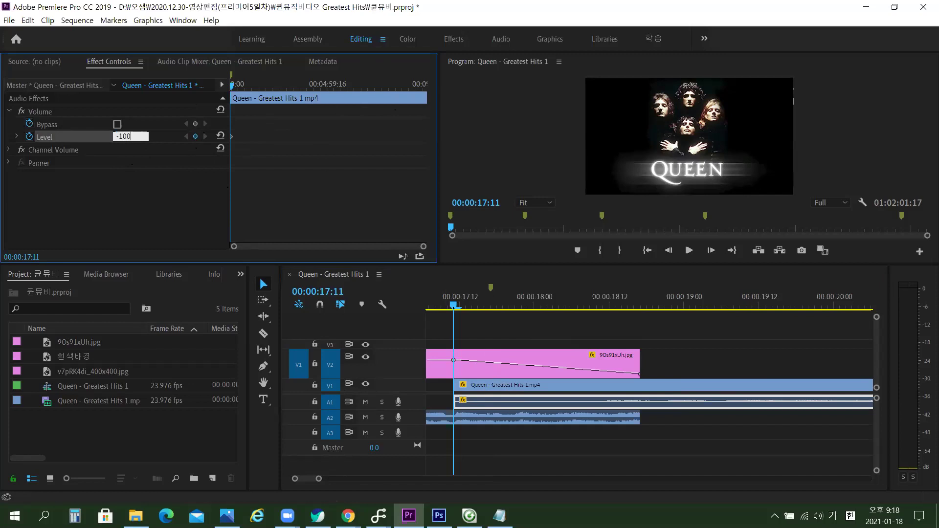
type("100")
key("Return")
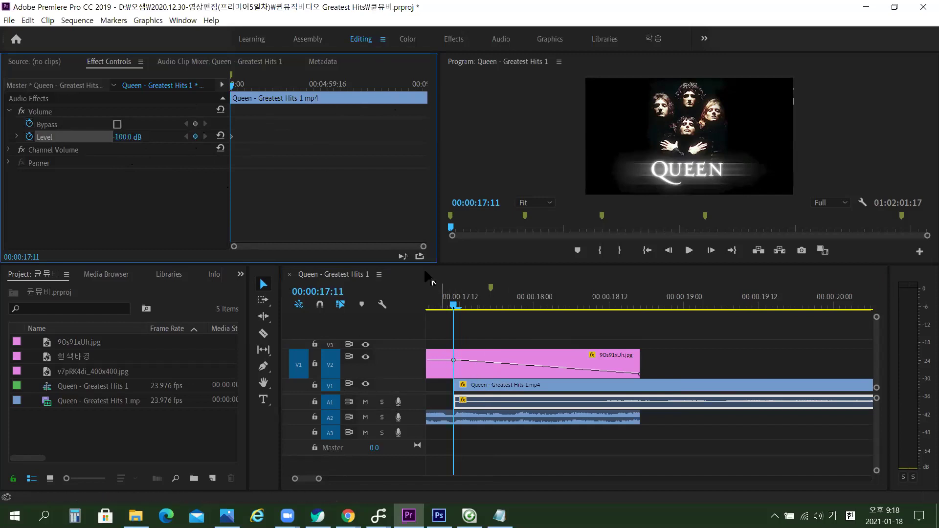
Make the A1 track taller and set the Queen audio clip's Volume Level to 0 dB at 00:00:18:17.
left_click_drag(420, 265, 425, 215)
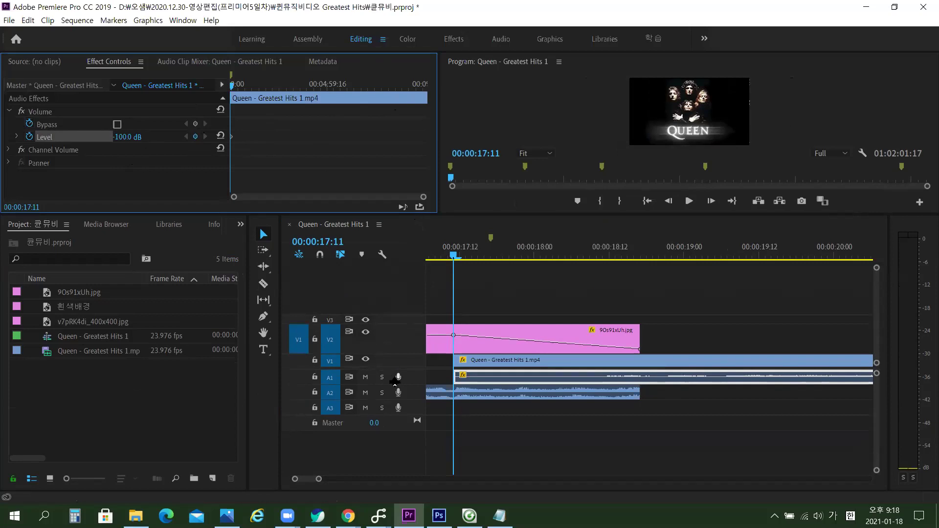
left_click_drag(395, 385, 396, 406)
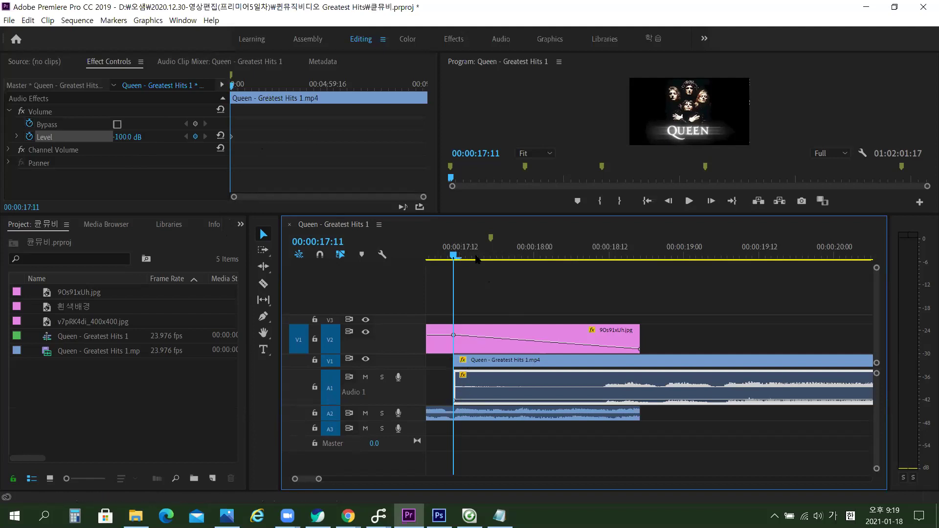
key("space")
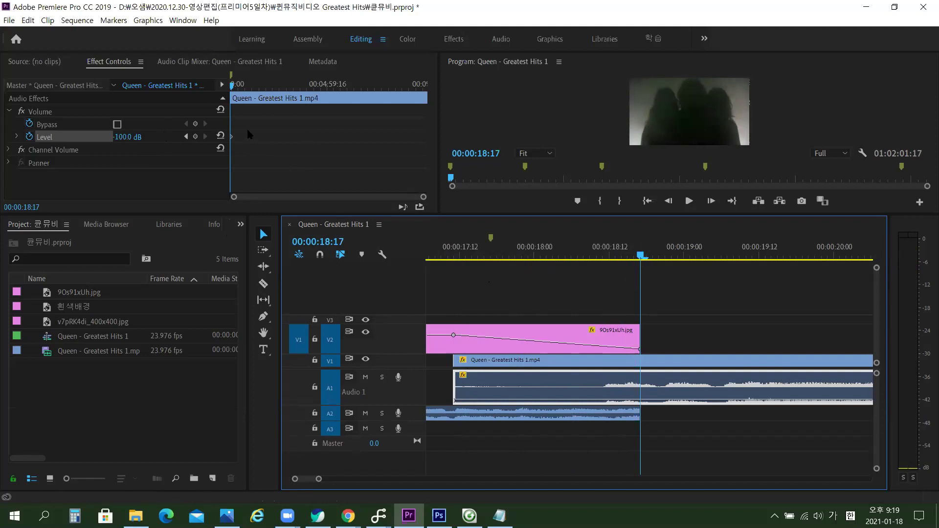
left_click(262, 164)
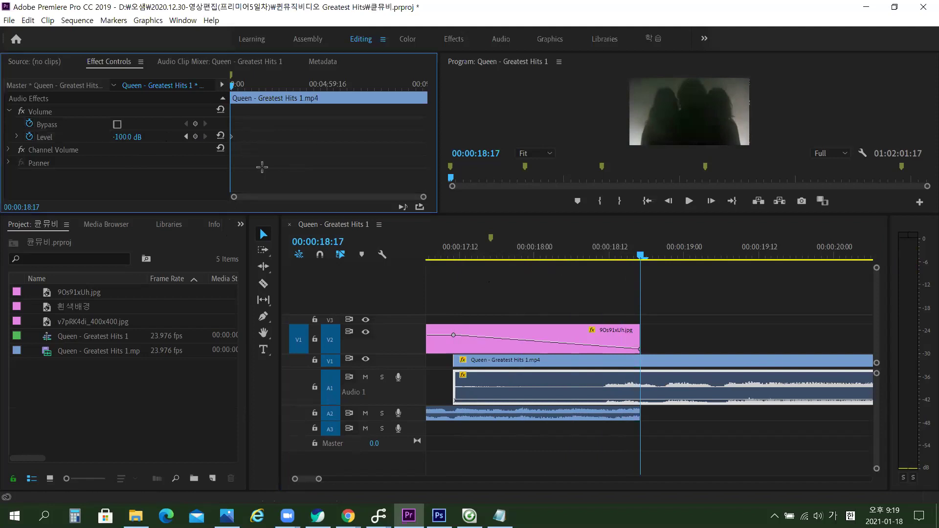
key("equal")
key("equal")
key("equal")
key("equal")
key("equal")
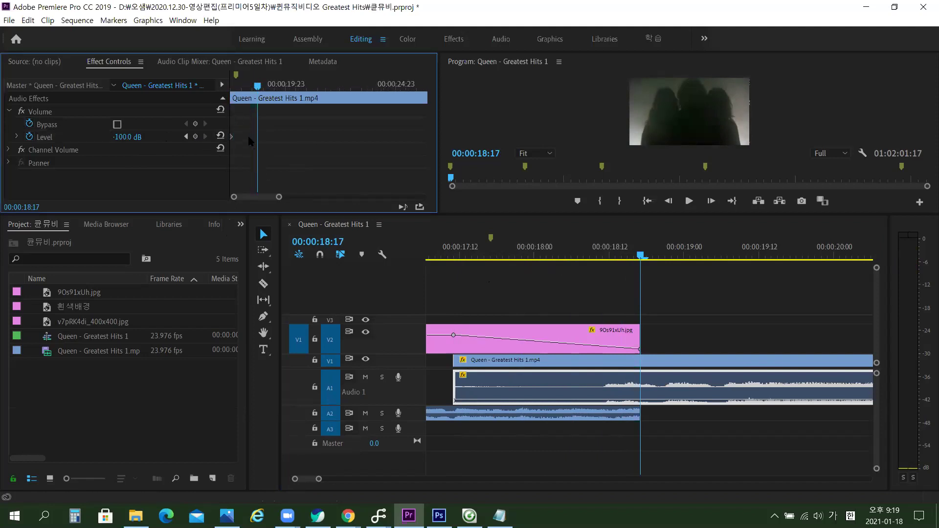
left_click(132, 137)
type("0")
key("Return")
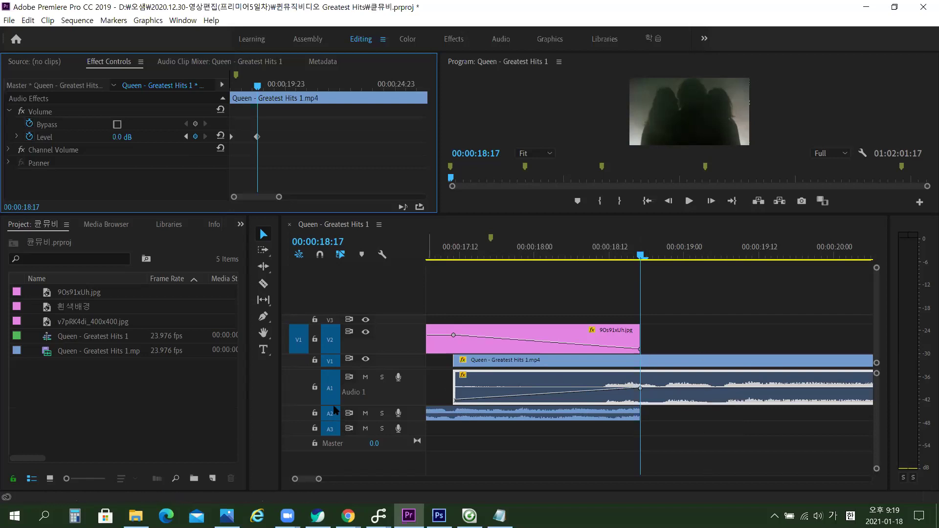
Make the A2 track taller and return the playhead to the Queen video's start at 00:00:17:11.
left_click(337, 443)
left_click_drag(338, 443, 338, 444)
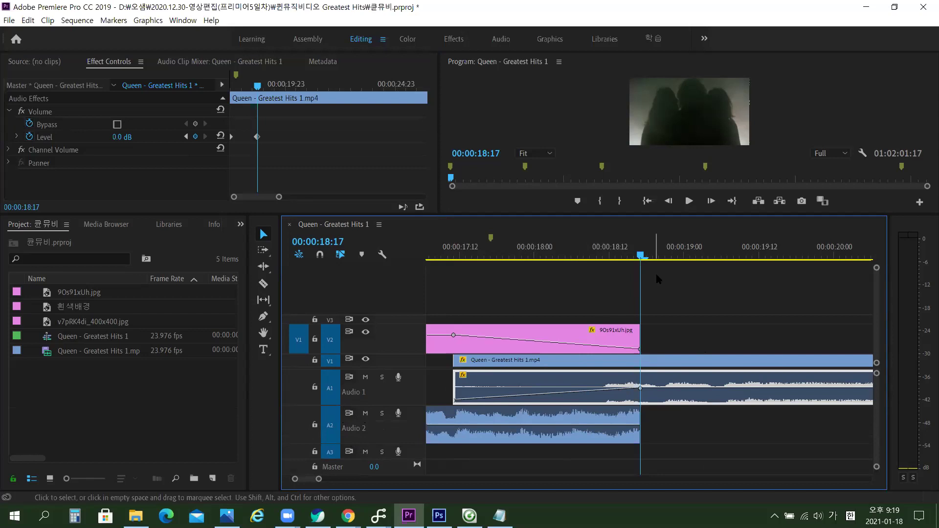
left_click_drag(645, 259, 460, 289)
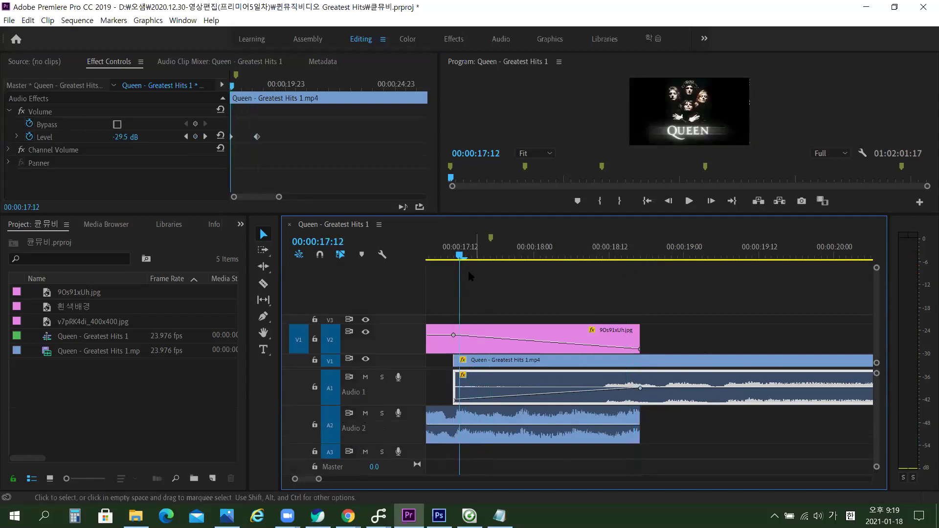
left_click(453, 257)
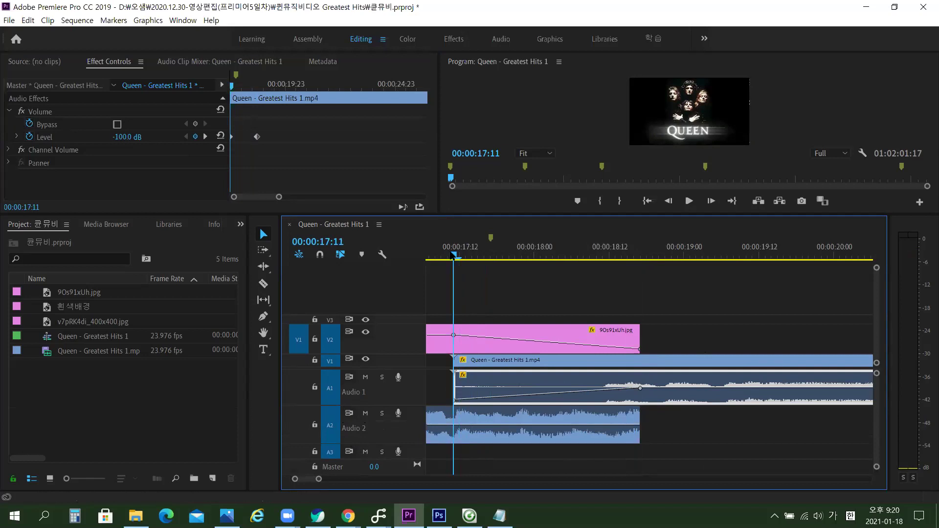
Select the background music clip on A2 and add a Volume Level keyframe at 00:00:17:11.
left_click(449, 428)
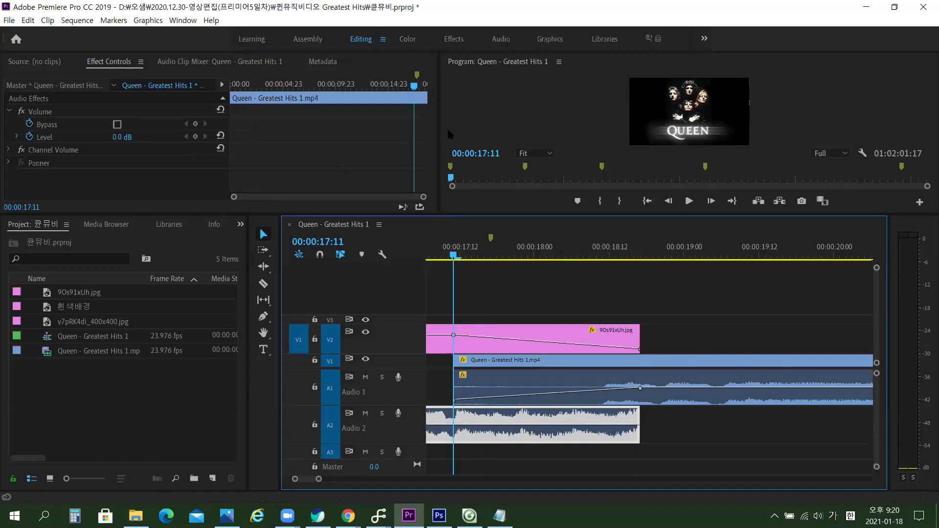
left_click_drag(439, 105, 541, 106)
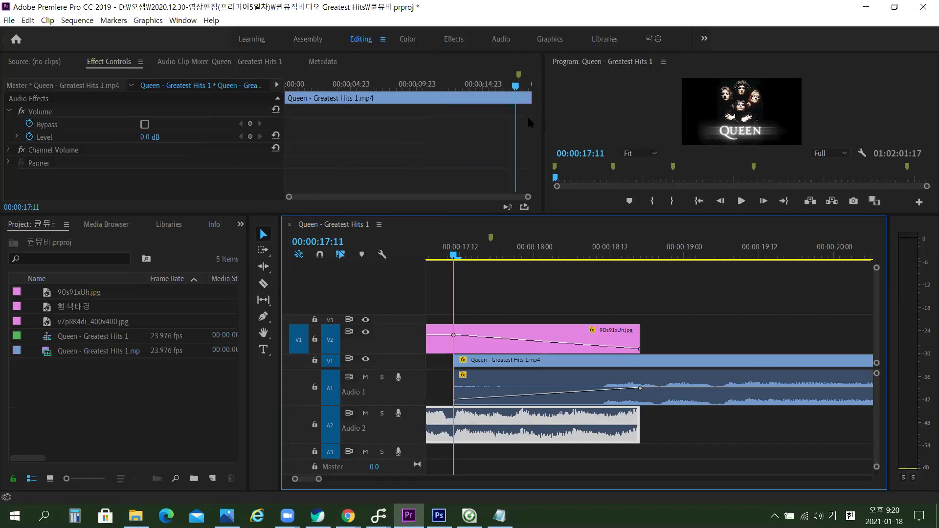
left_click(477, 148)
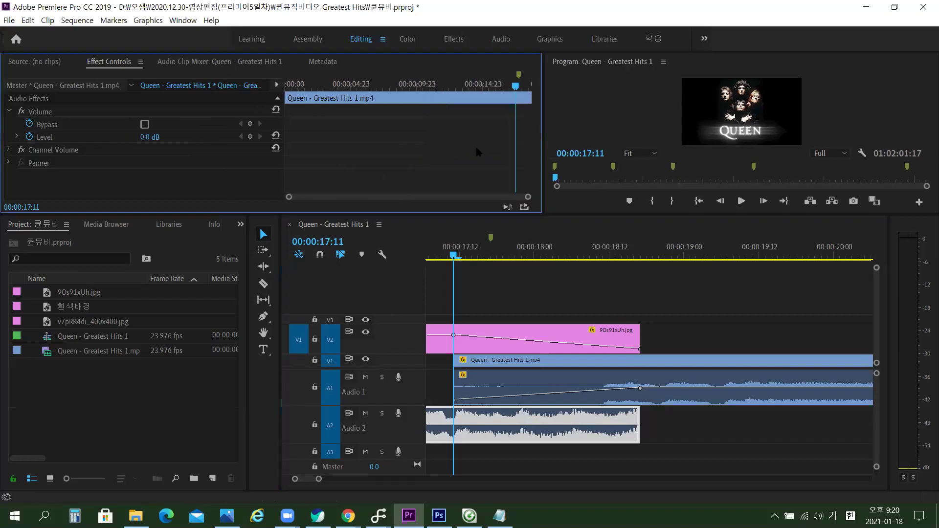
key("equal")
key("equal")
key("equal")
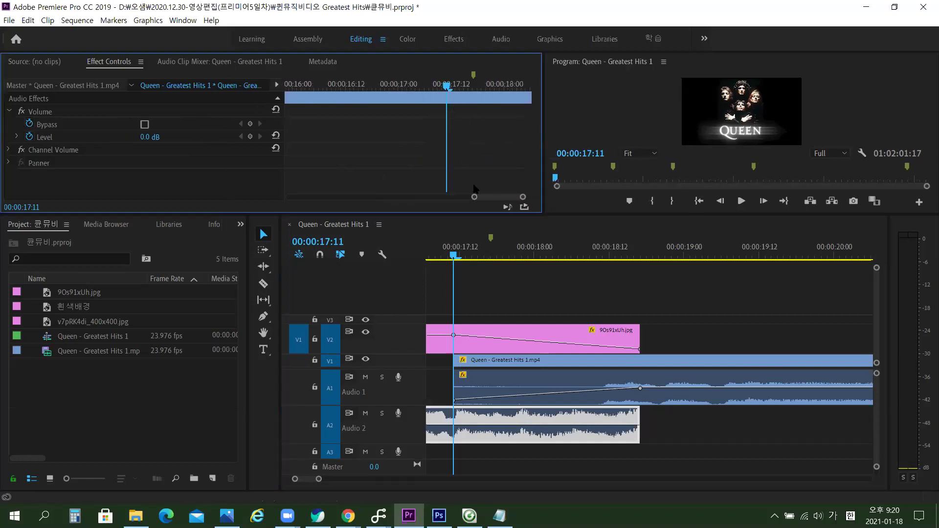
left_click(491, 425)
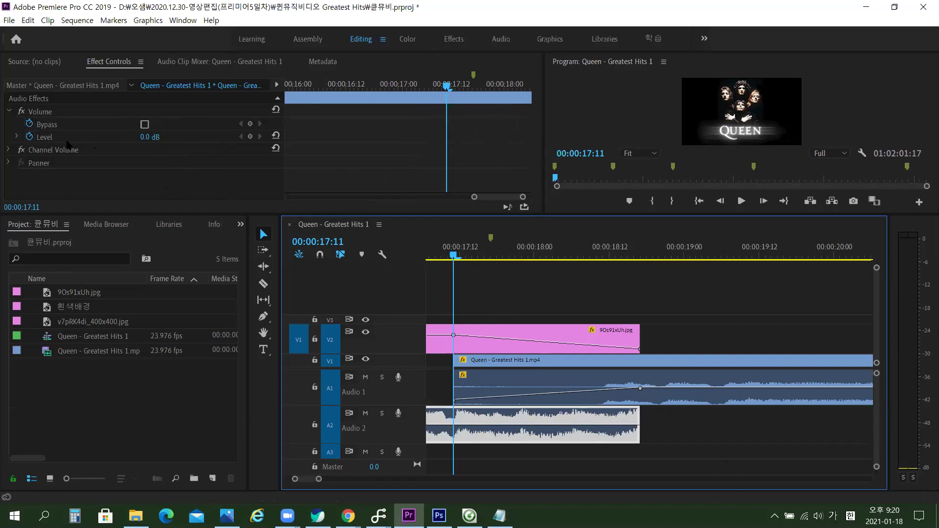
left_click(250, 137)
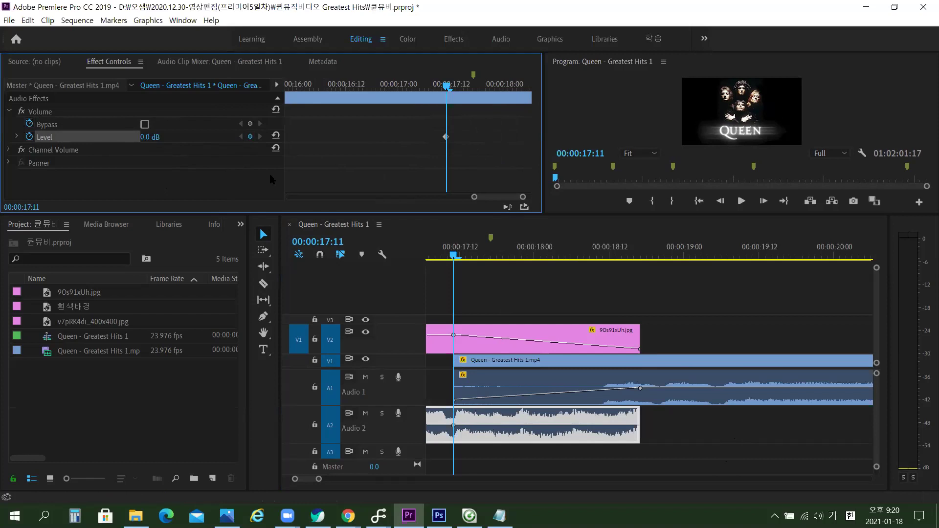
Set the background music clip's Volume Level to -100 dB at its end, 00:00:18:17.
left_click(535, 256)
left_click_drag(558, 267, 641, 274)
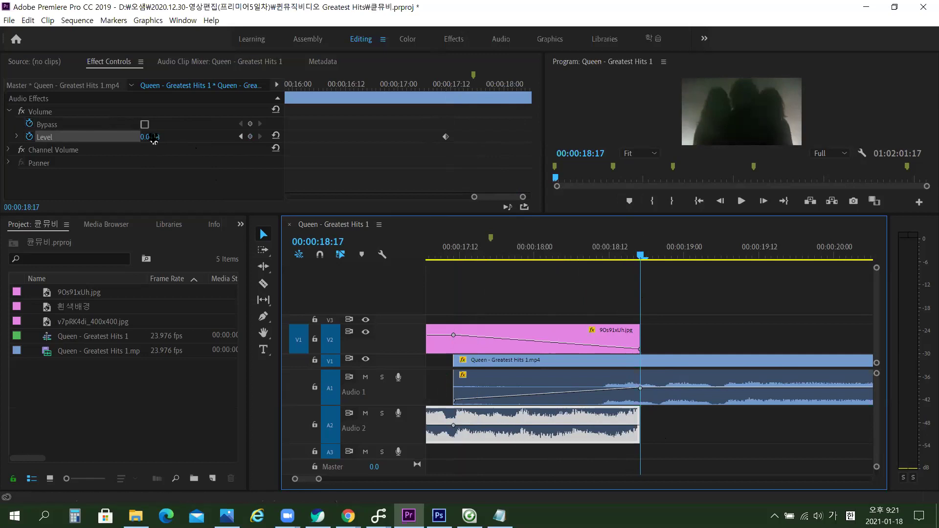
left_click_drag(157, 138, 159, 137)
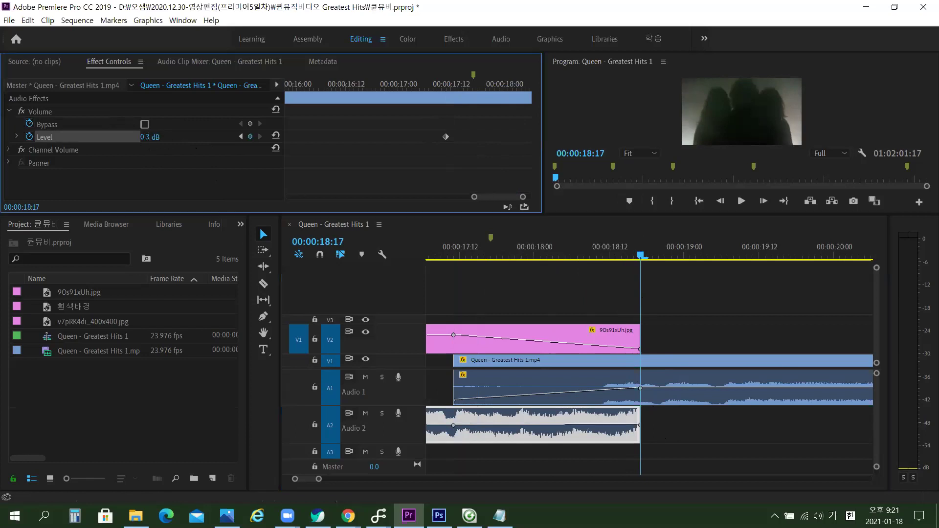
left_click(157, 137)
type("-1")
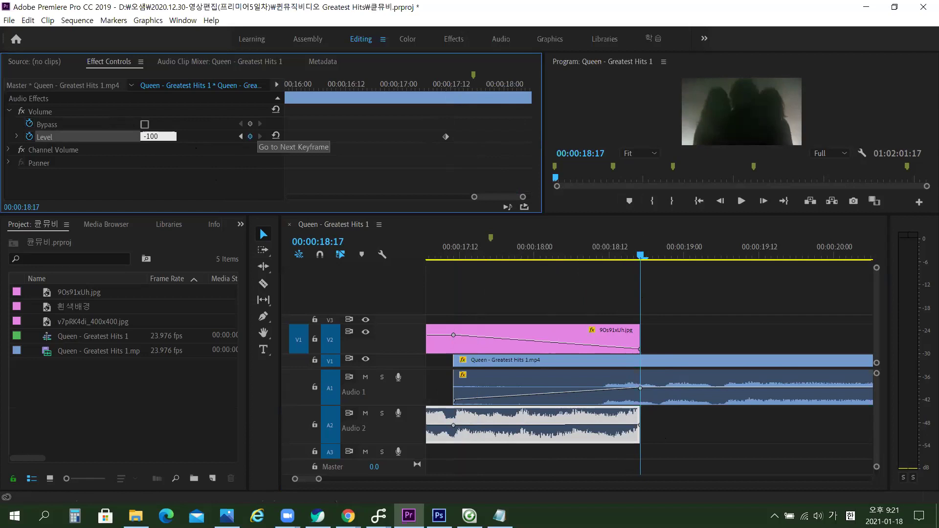
type("00")
key("Return")
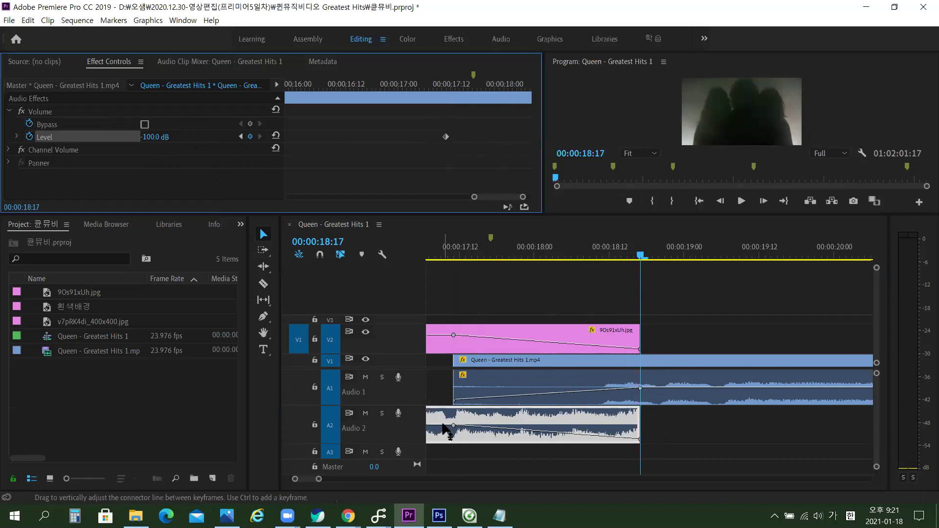
Play the sequence from just before the overlap to check the audio crossfade, and place the playhead at 00:00:19:04.
left_click(640, 254)
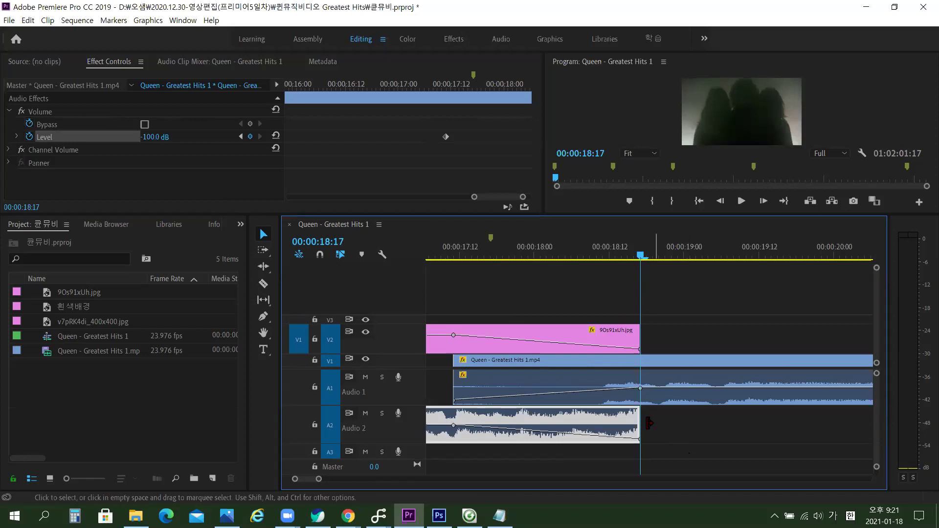
key("minus")
key("minus")
left_click_drag(644, 252, 558, 255)
key("space")
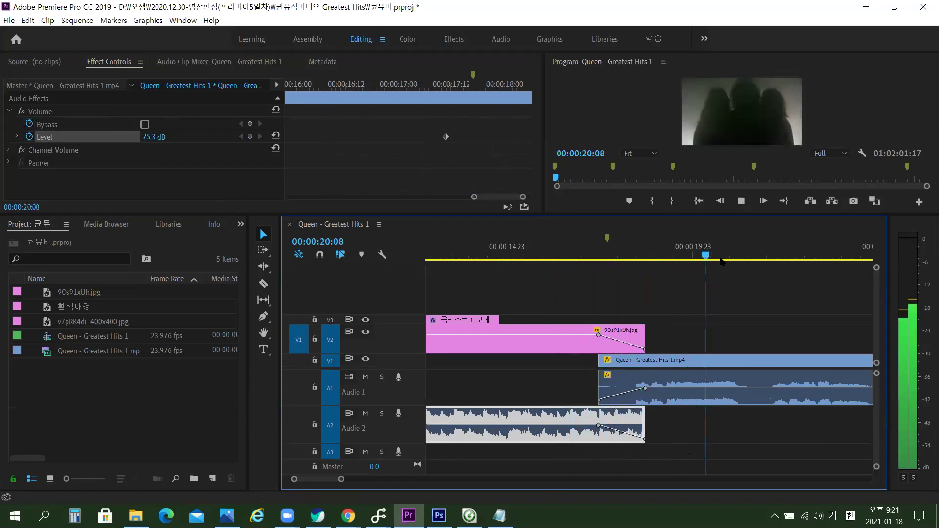
key("space")
left_click(662, 255)
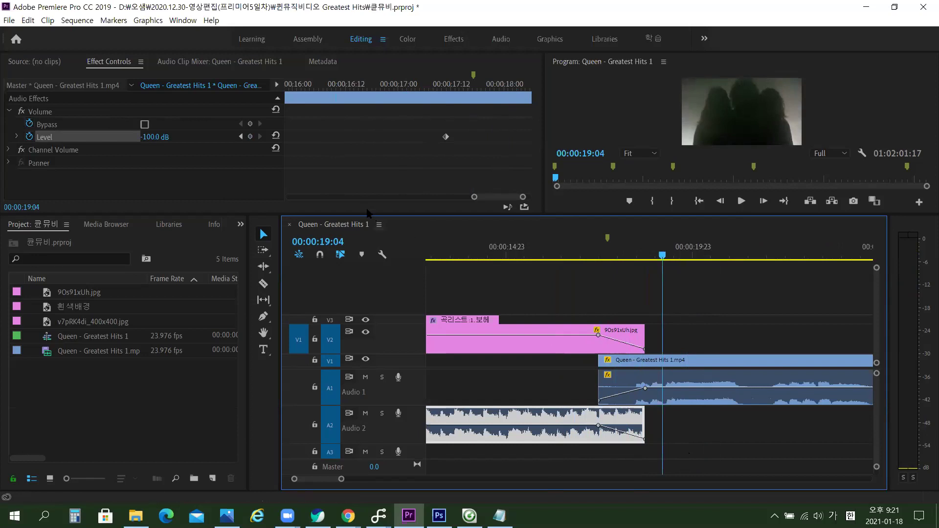
Enlarge the Program Monitor's picture area and open the project's file commands.
left_click_drag(367, 215, 365, 278)
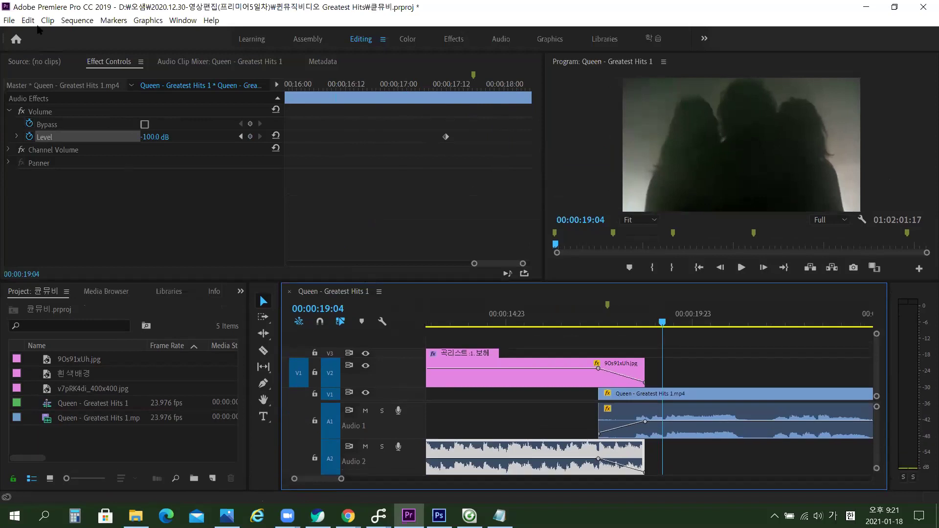
left_click(9, 20)
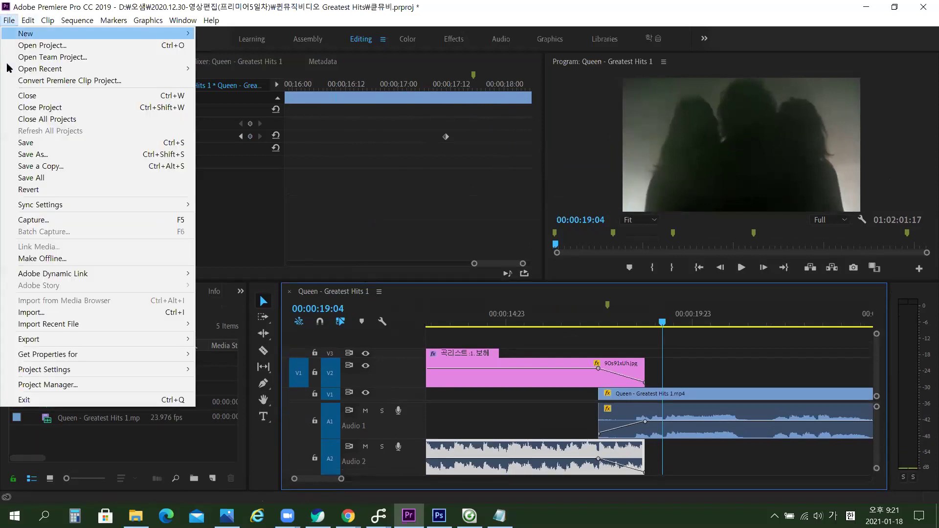
Save the project.
left_click(17, 143)
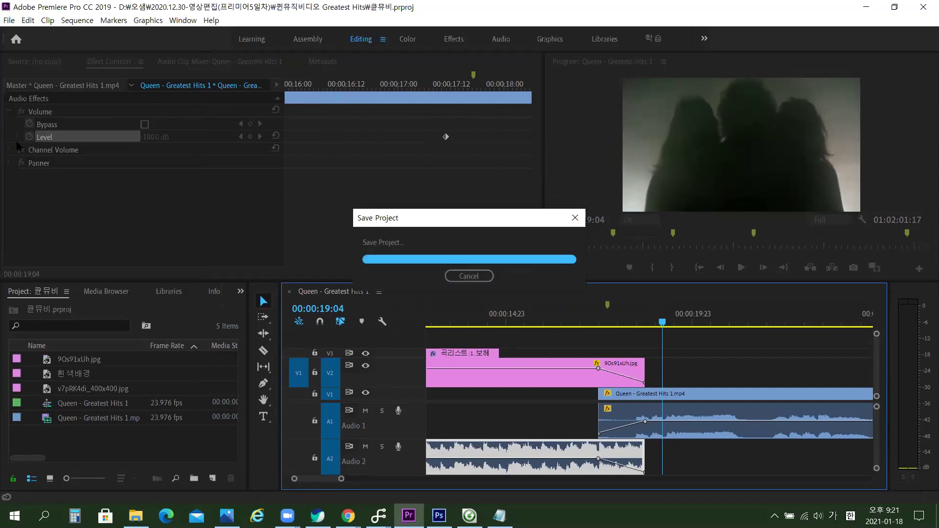
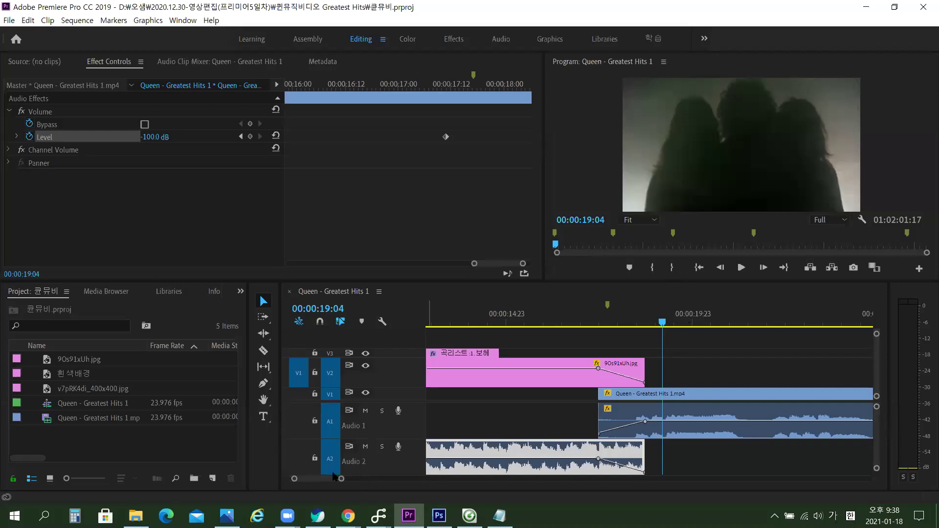
Play the sequence just after the opening images end and stop the playhead at 00:00:20:15.
scroll(335, 485, "down", 3)
scroll(334, 485, "up", 8)
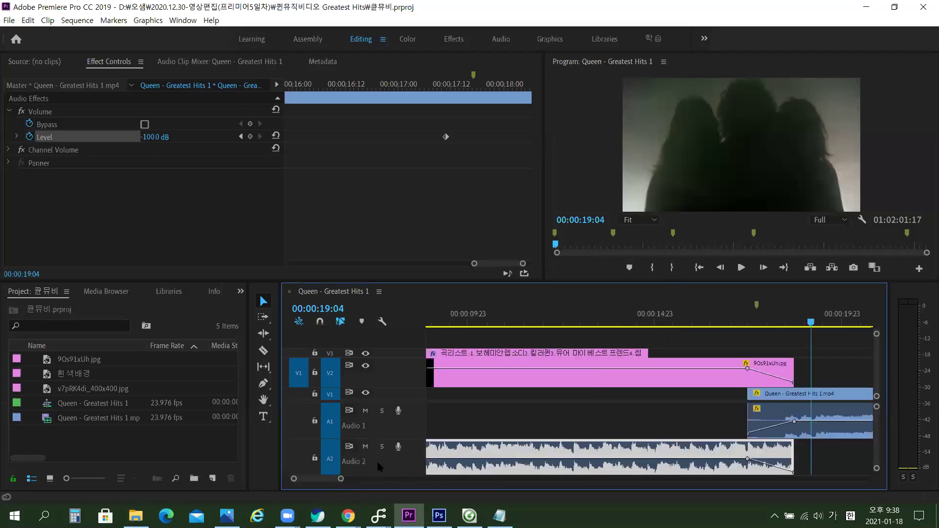
key("minus")
key("minus")
key("minus")
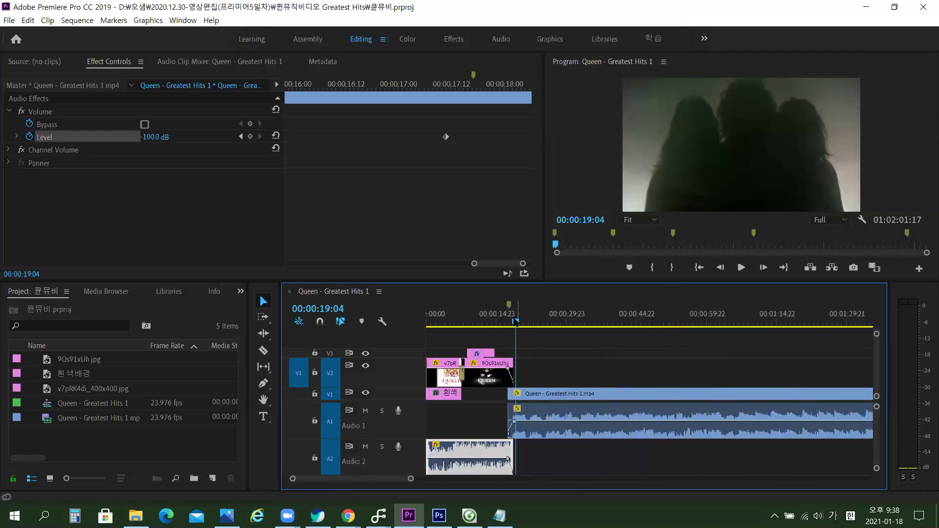
left_click(502, 322)
key("space")
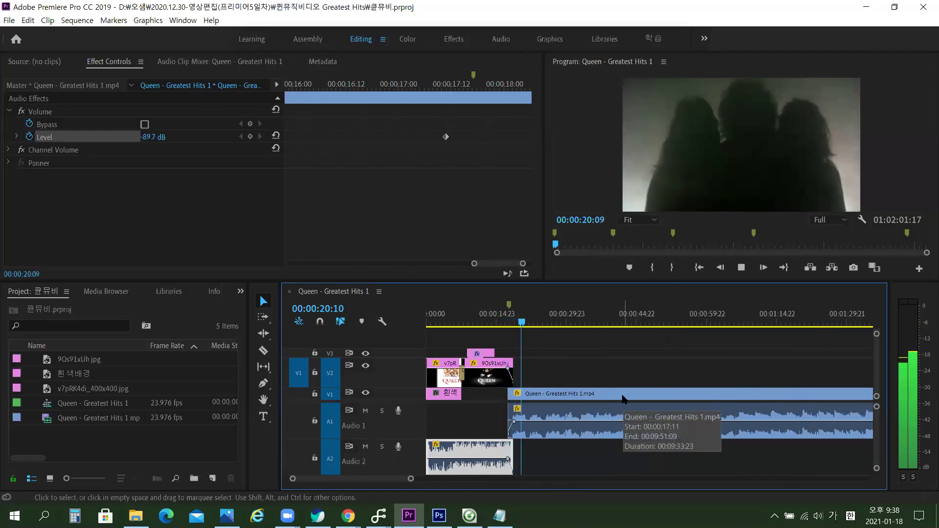
key("space")
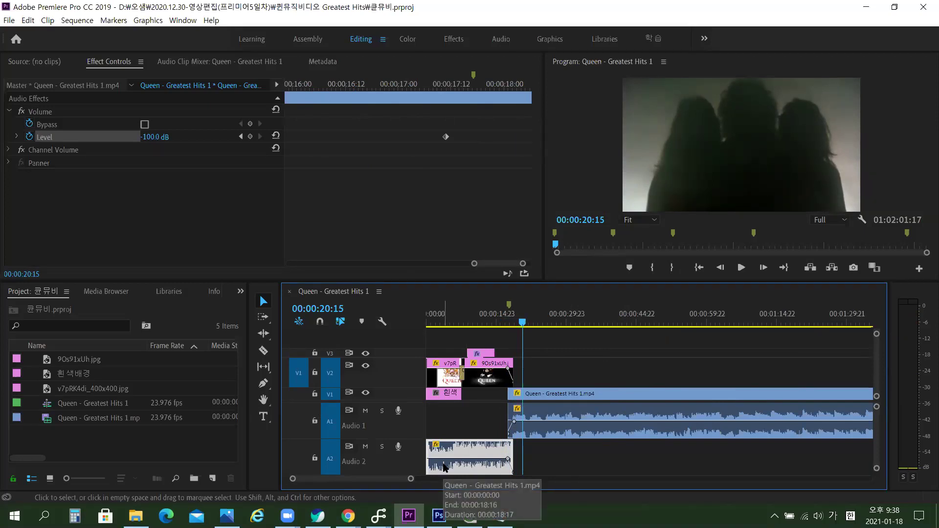
Start a new legacy title and enter the name 보헤미란 렙소디 for it.
left_click(265, 417)
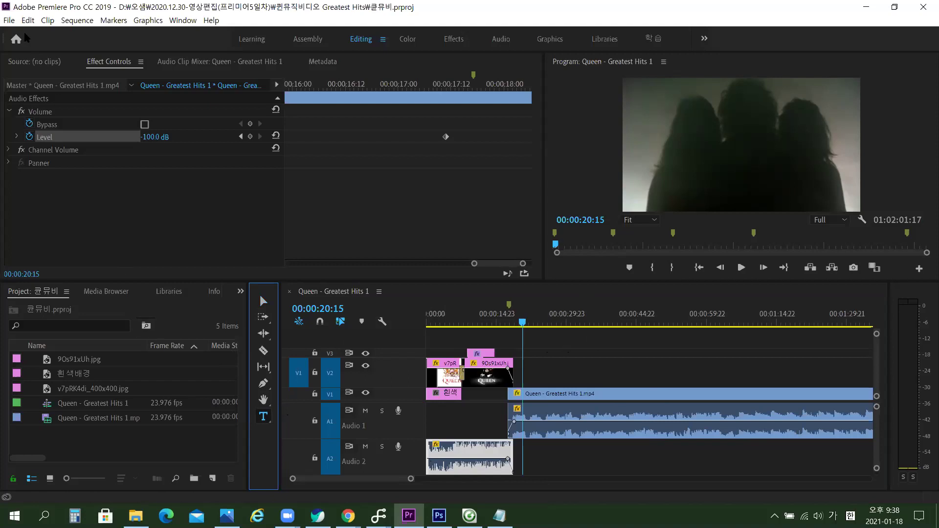
left_click(11, 18)
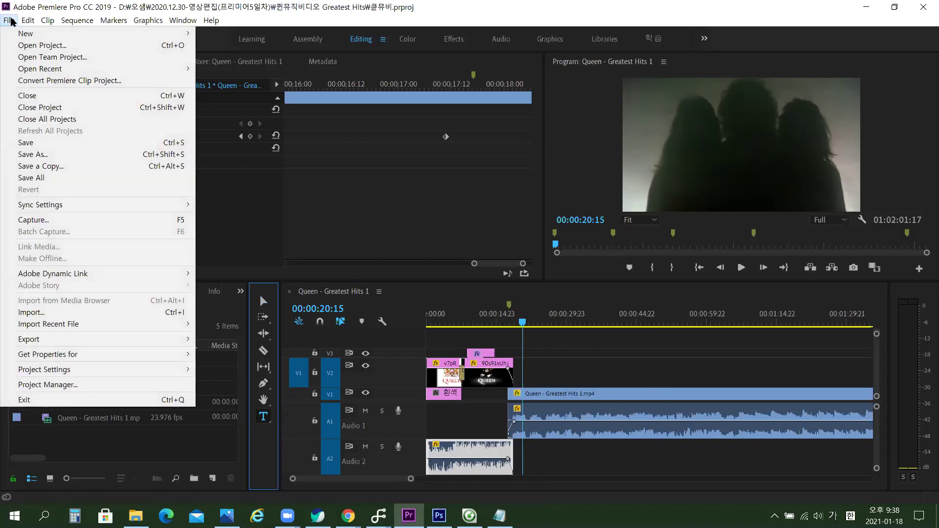
mouse_move(11, 35)
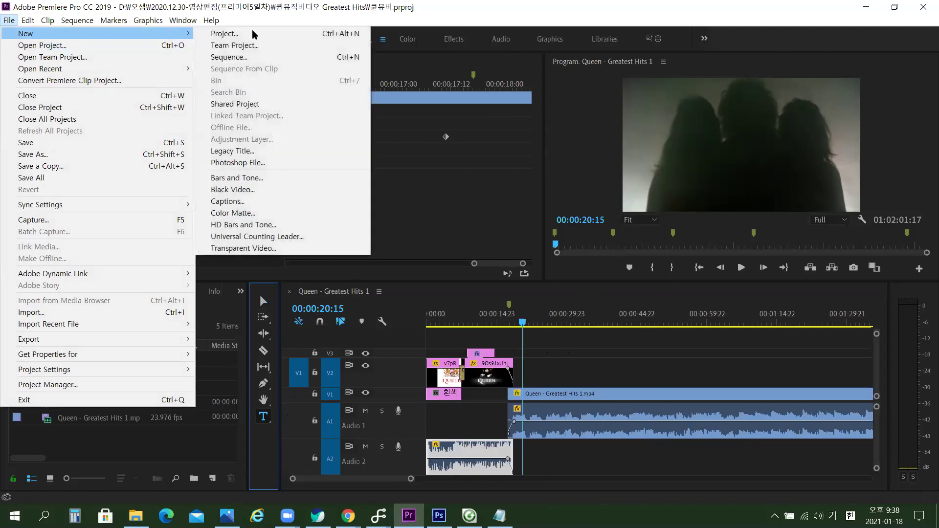
left_click(282, 156)
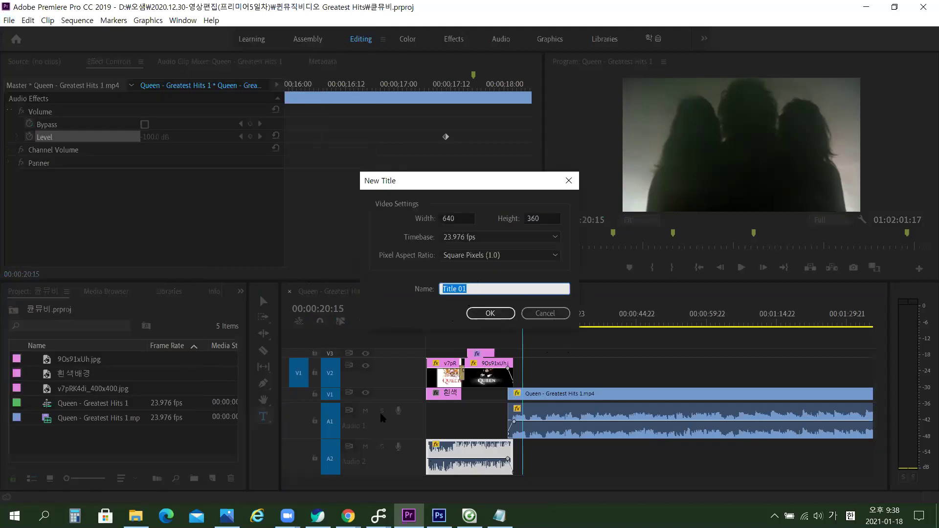
mouse_move(500, 516)
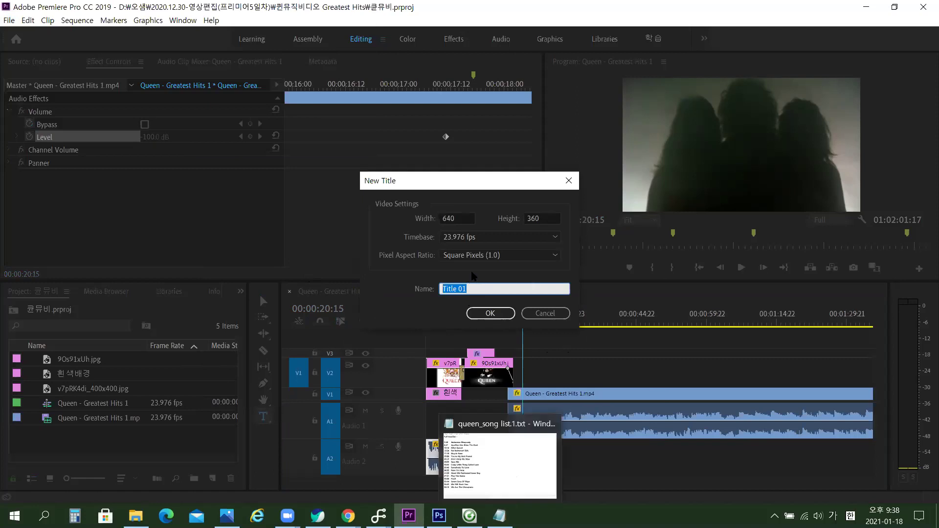
type("ㅡ")
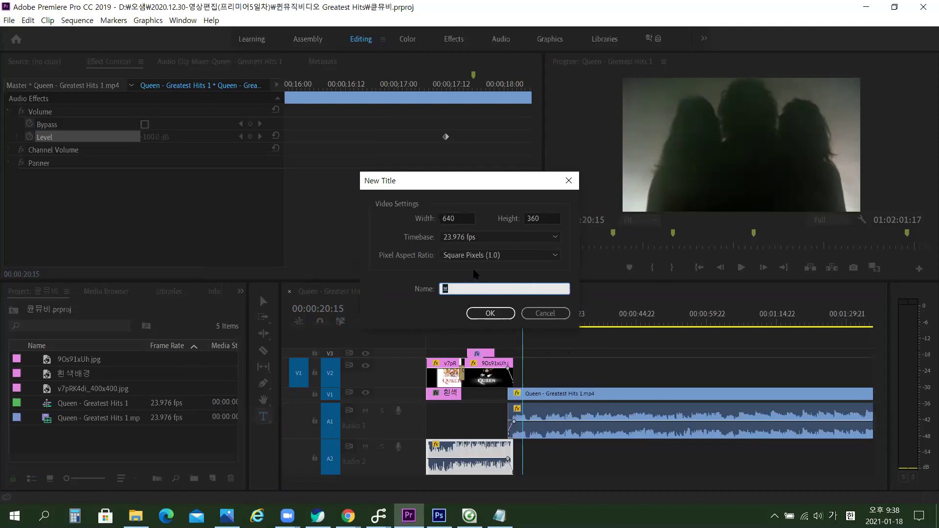
key("BackSpace")
type("ㅡ")
type("보헤미")
type("란 ")
type("랩")
type("소")
type("디")
Correct the new title's name to 보헤미안 렙소디 and create the title.
triple_click(460, 283)
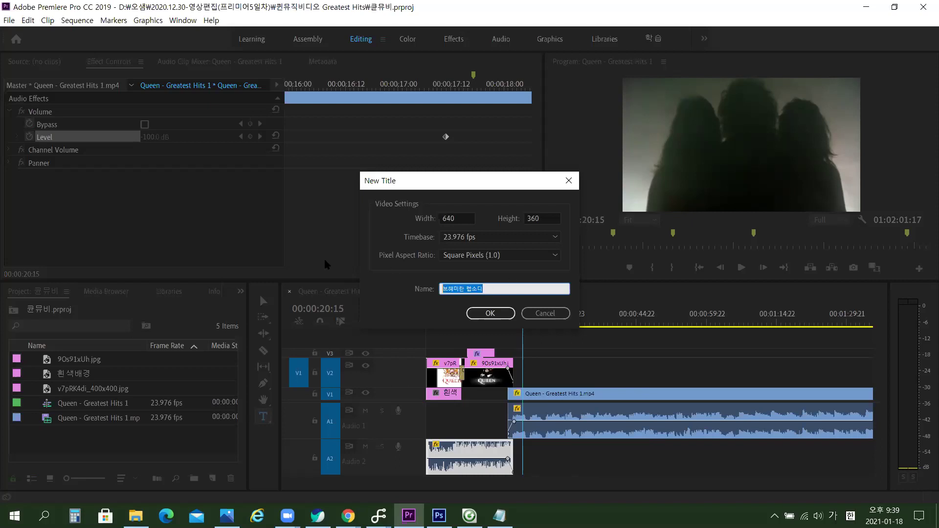
left_click(464, 288)
key("BackSpace")
type("ㅇㅏㄴ")
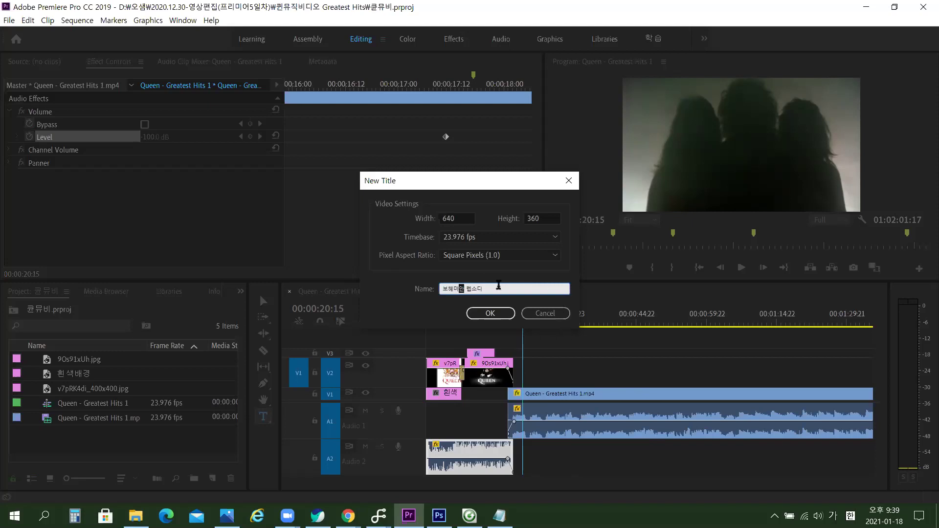
key("ctrl+a")
left_click(491, 314)
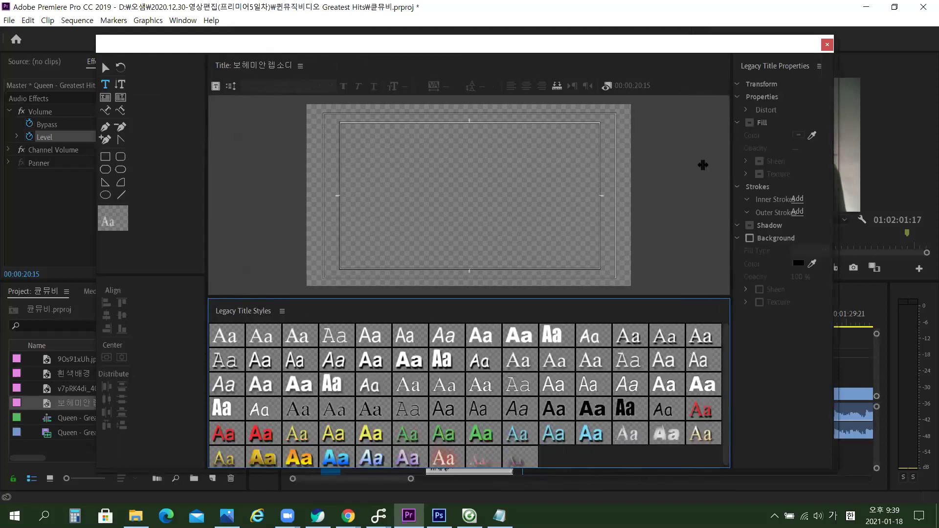
Show the video frame behind the title and start a horizontal text line with 보 near the frame's left edge.
left_click(607, 87)
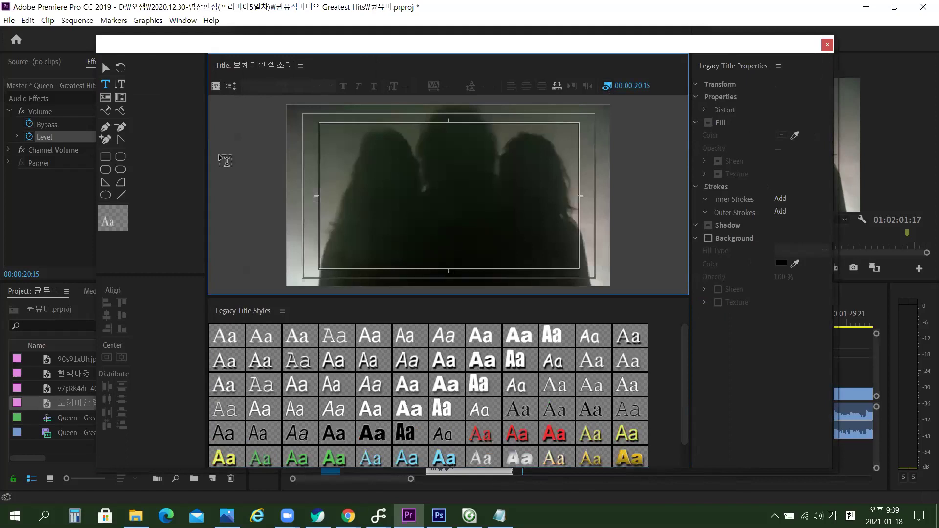
left_click(105, 84)
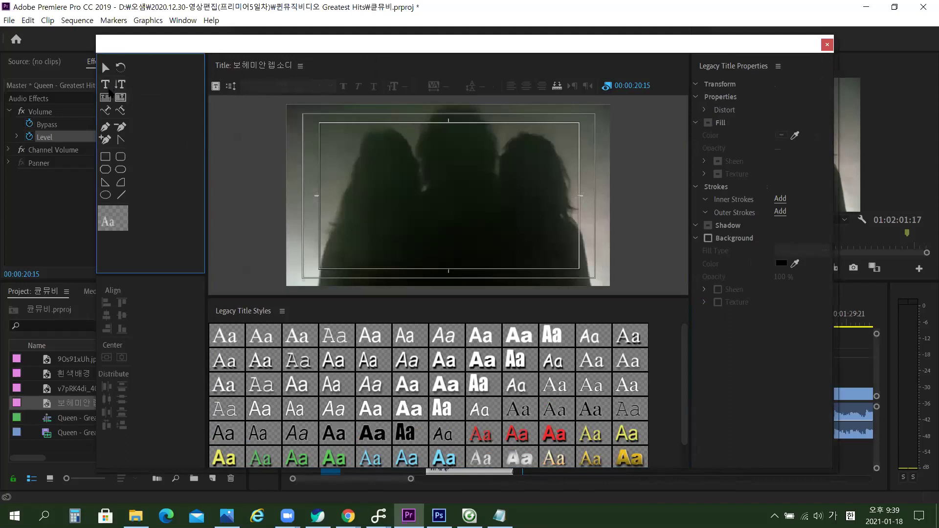
left_click(315, 237)
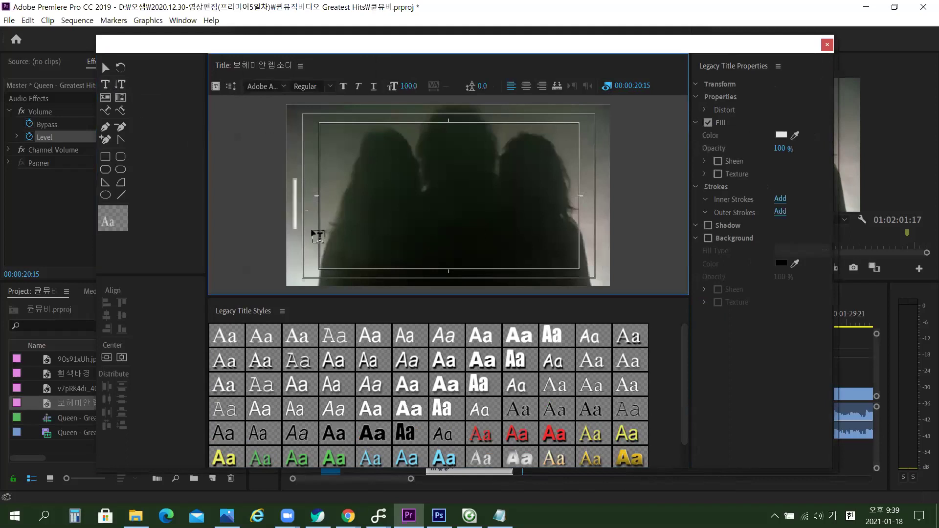
type("보")
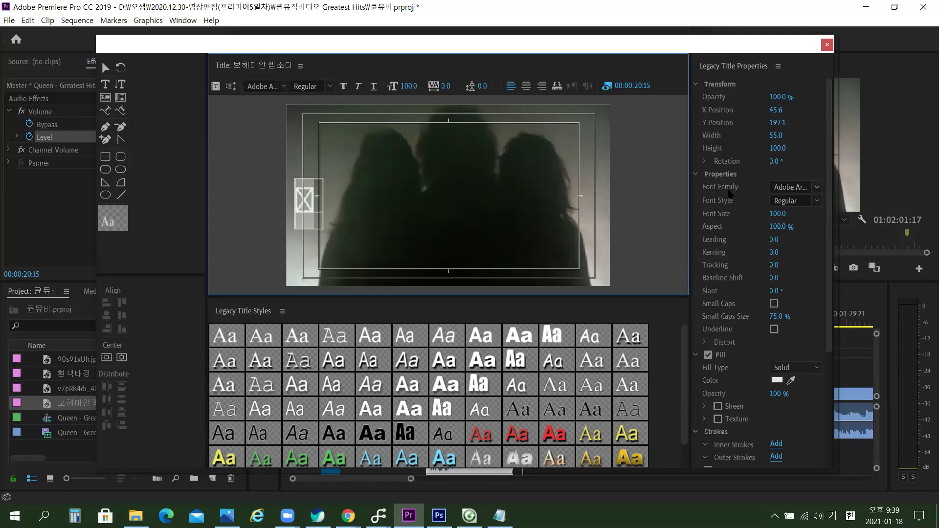
Try the 휴먼둥근헤드라인 font on the single-syllable text.
left_click(818, 188)
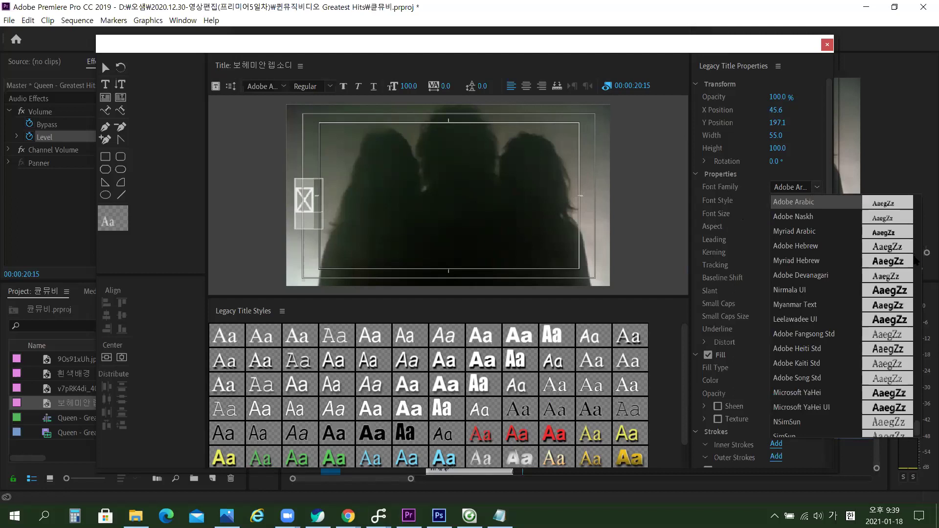
scroll(910, 342, "up", 5)
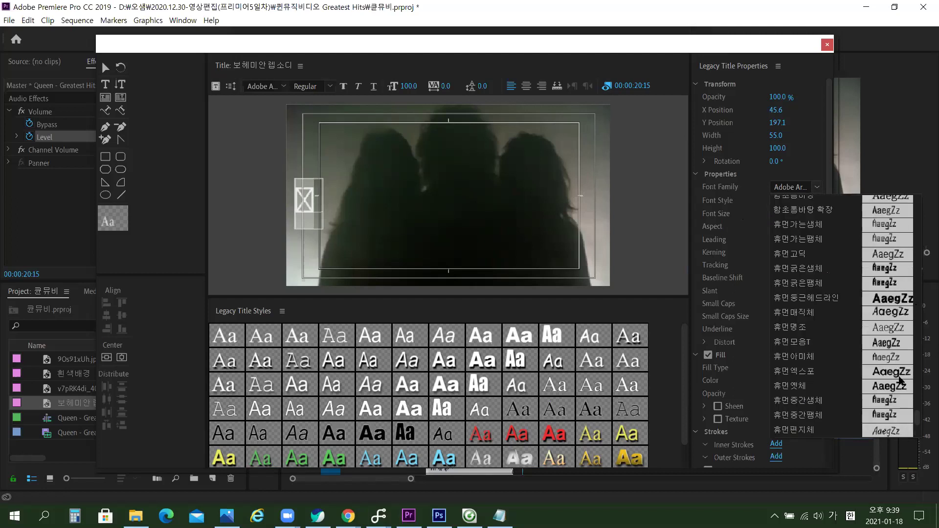
scroll(905, 385, "down", 3)
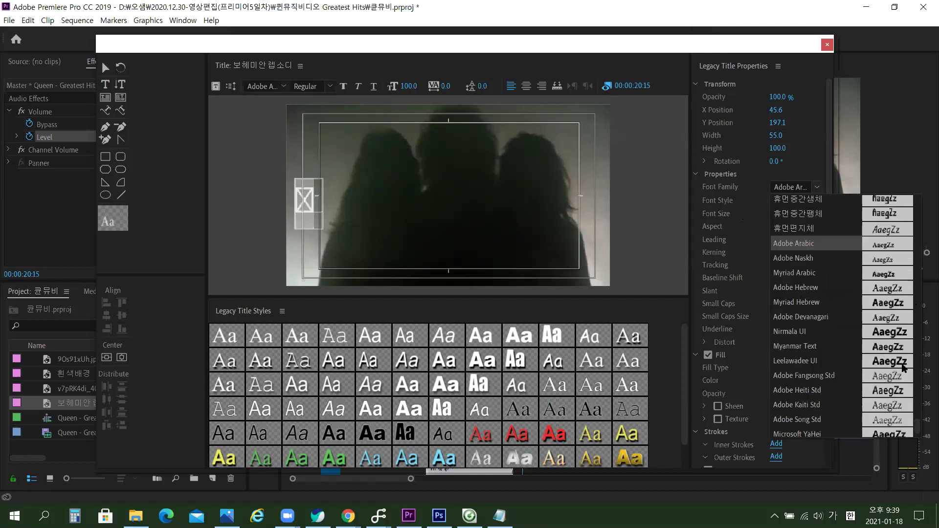
scroll(904, 366, "up", 3)
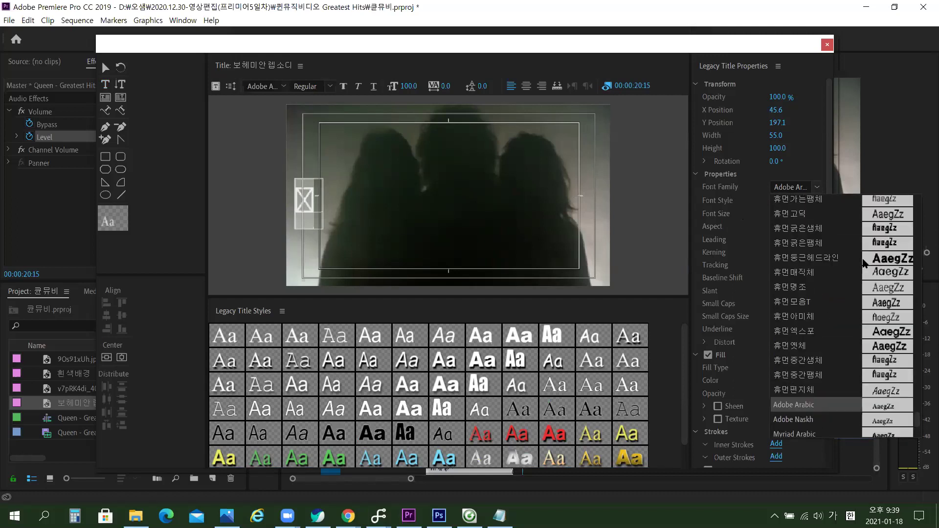
left_click(847, 260)
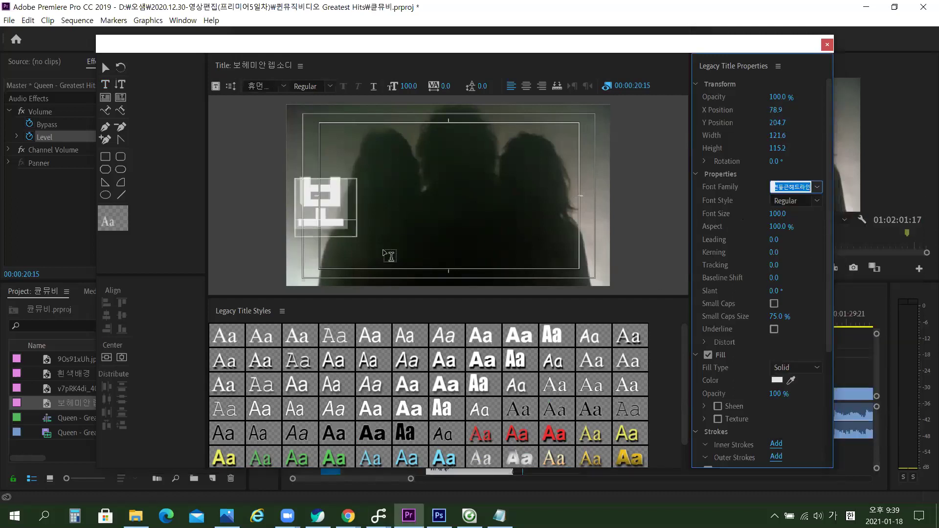
left_click(344, 203)
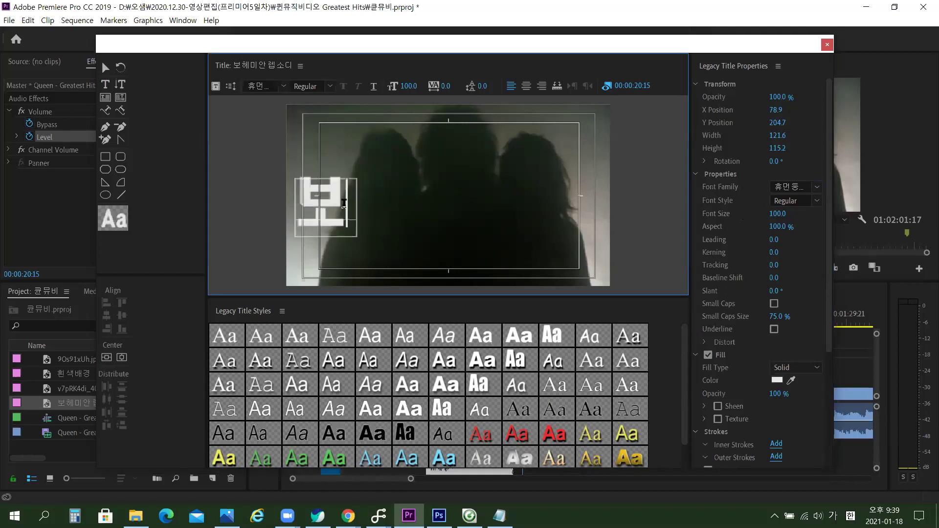
key("Escape")
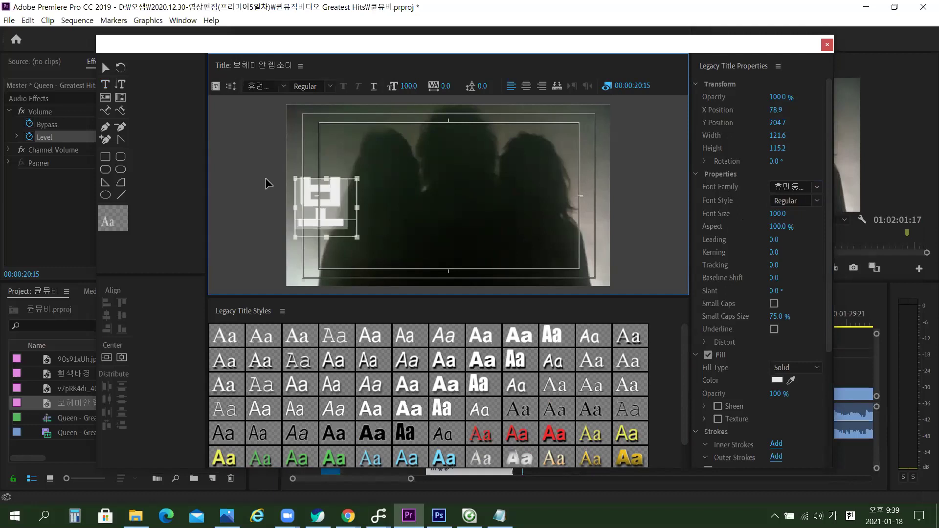
Make the text line read 보헤미안 렙소디 and set its font to 휴먼둥근헤드라인.
key("ctrl+z")
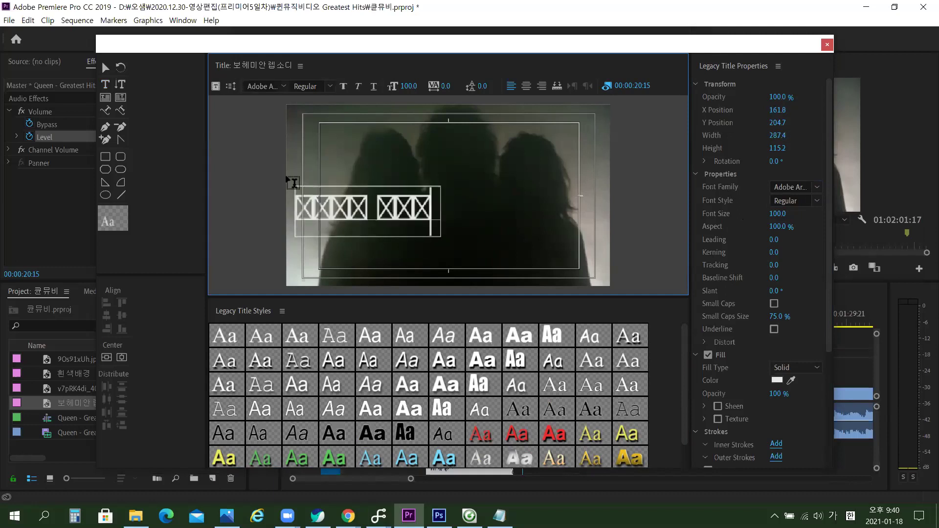
left_click(440, 217)
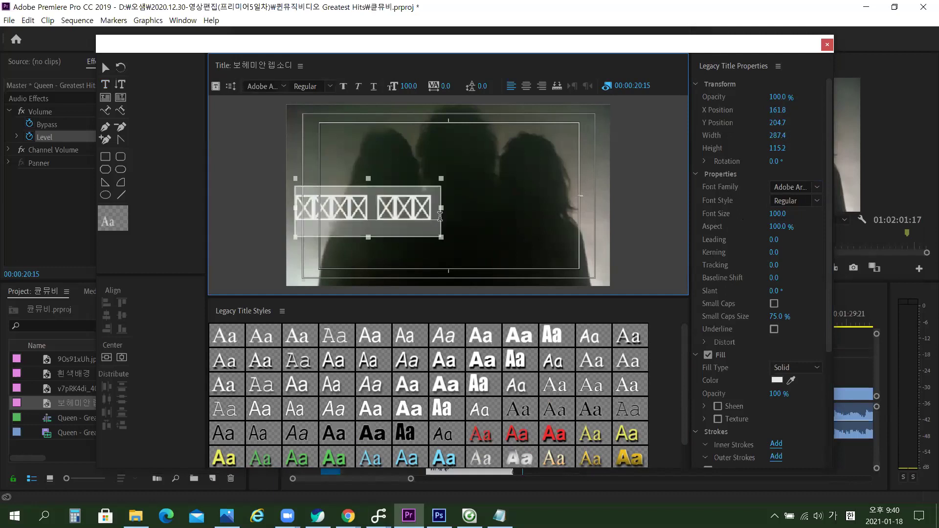
left_click(817, 186)
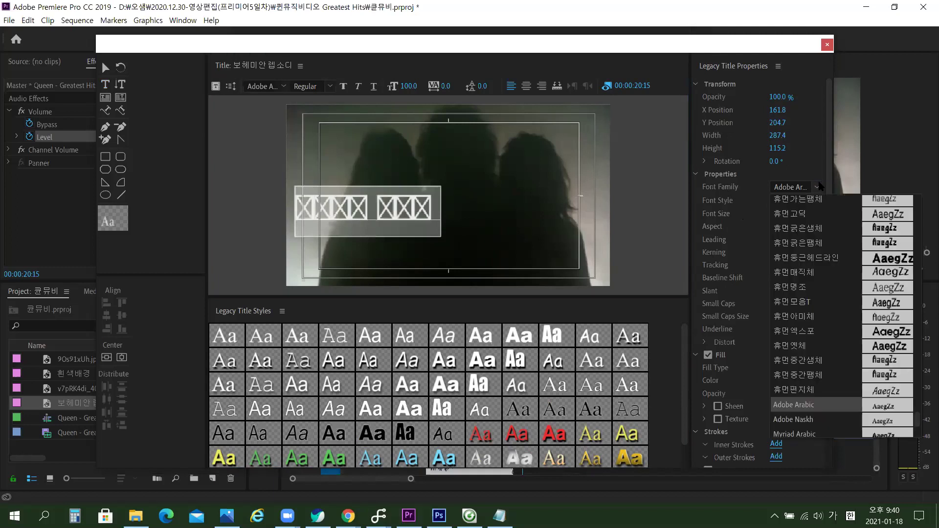
left_click(842, 258)
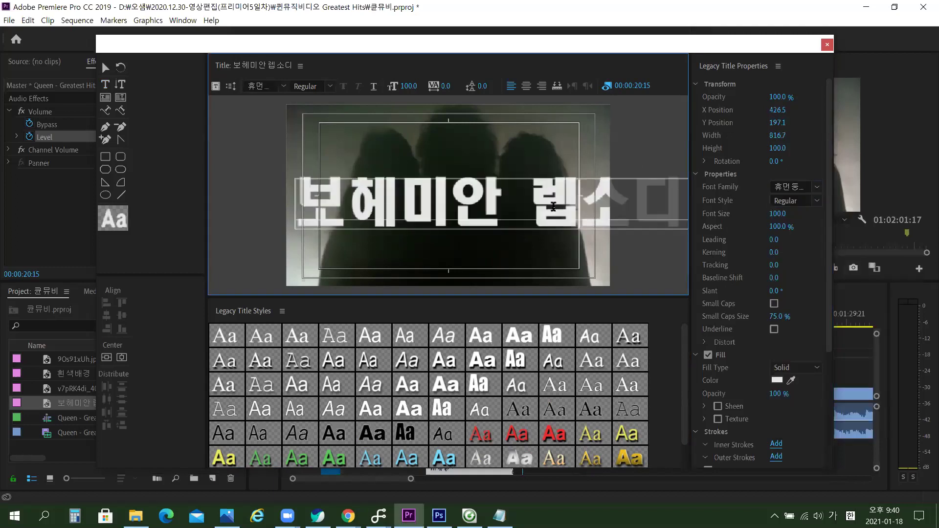
Set the font size of the whole title text to 70.
left_click(383, 187)
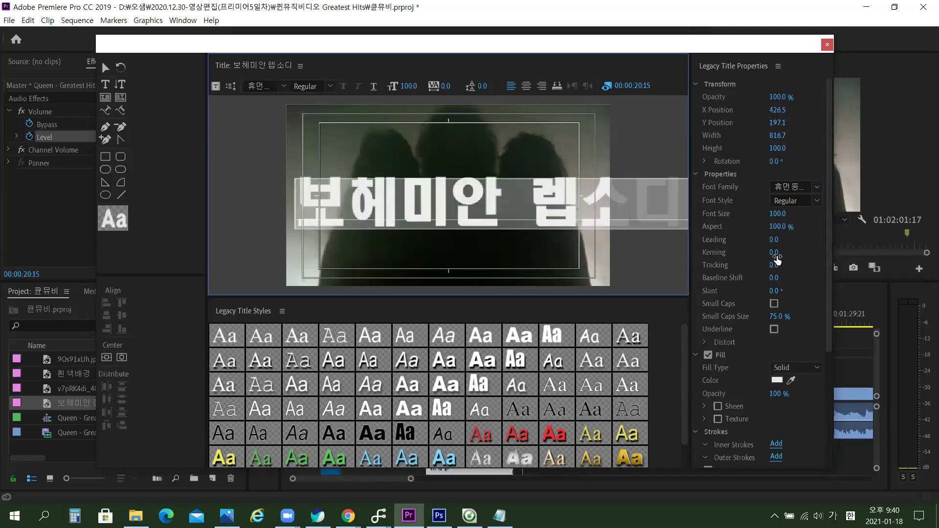
left_click(781, 214)
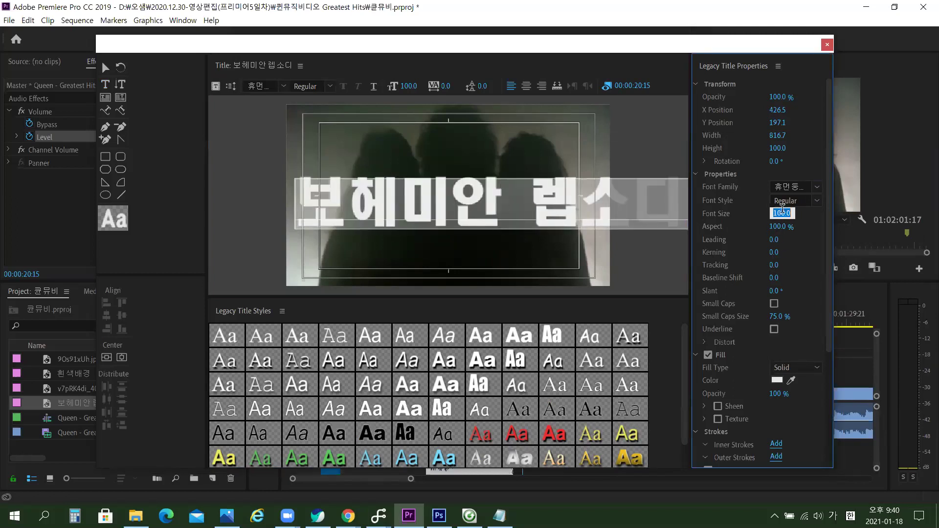
type("70")
key("Return")
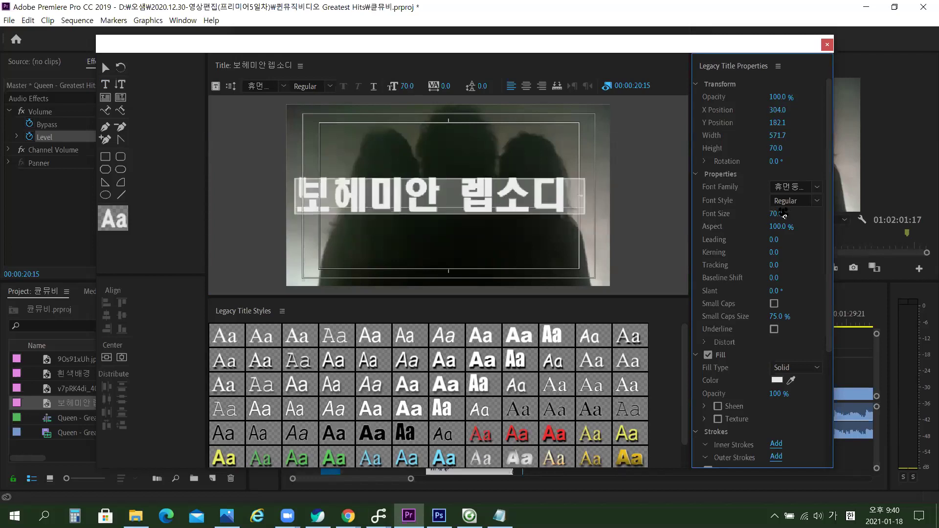
Set the title text's font size to 64 and switch to the Selection tool.
left_click(782, 214)
type("64")
key("Return")
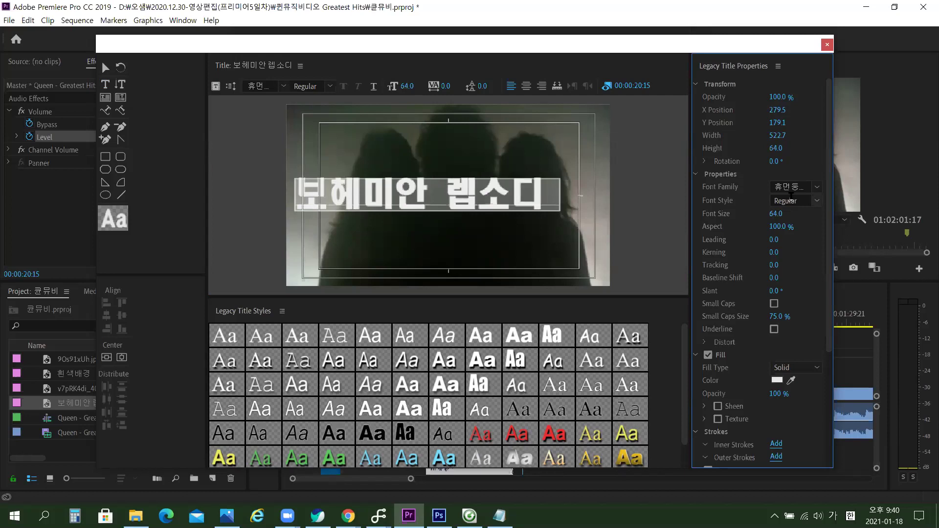
key("v")
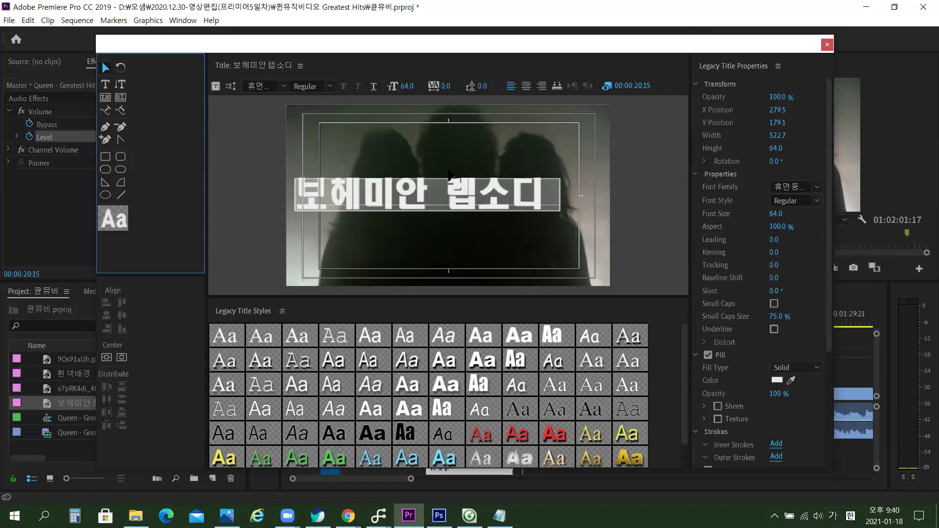
Move the title text to the middle of the frame and apply only the color of the Arial Black gold style.
left_click_drag(473, 196, 500, 201)
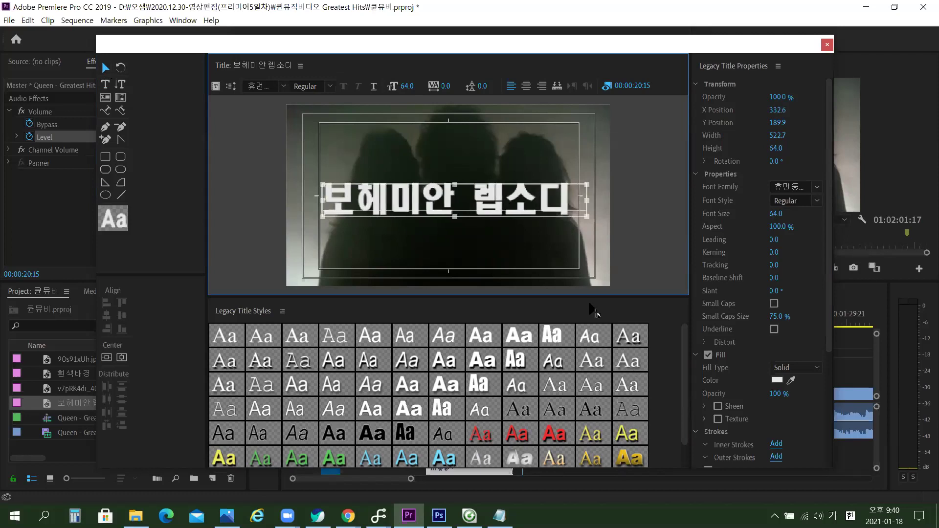
left_click_drag(586, 297, 597, 246)
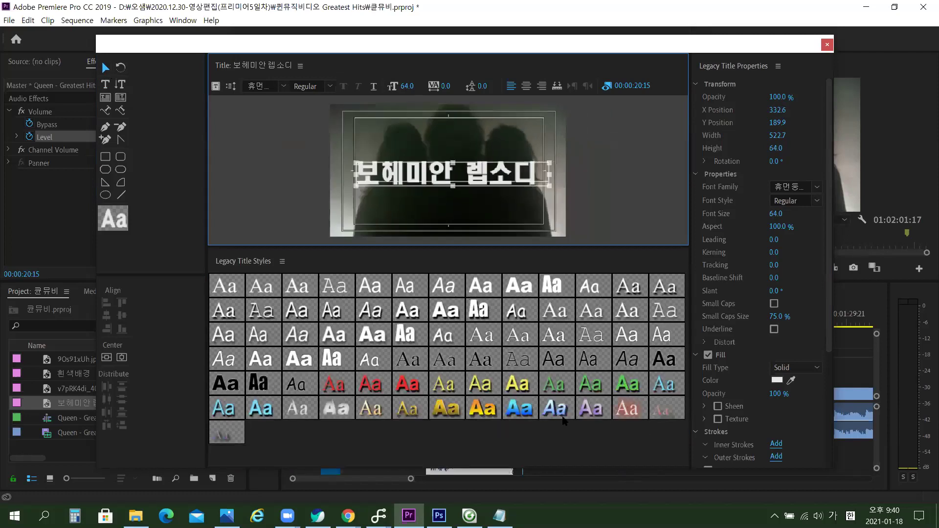
right_click(450, 416)
left_click(442, 416)
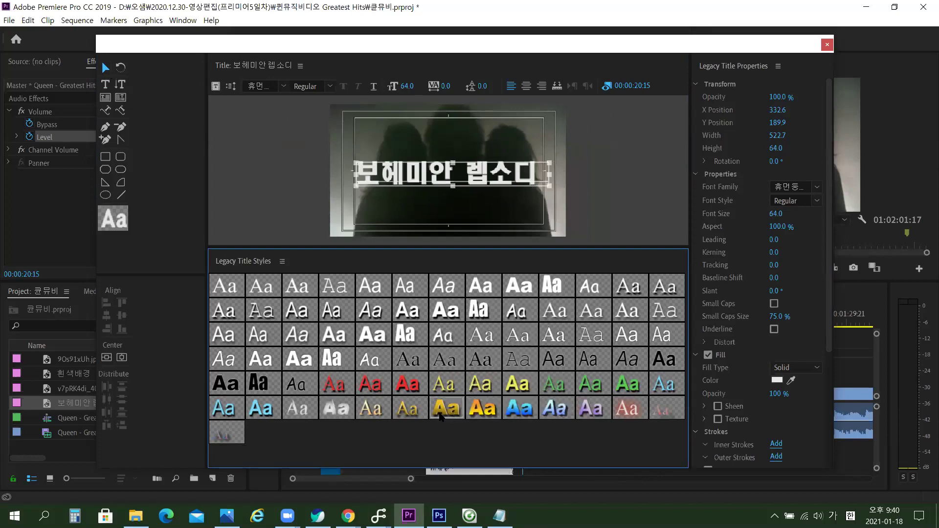
key("ctrl+z")
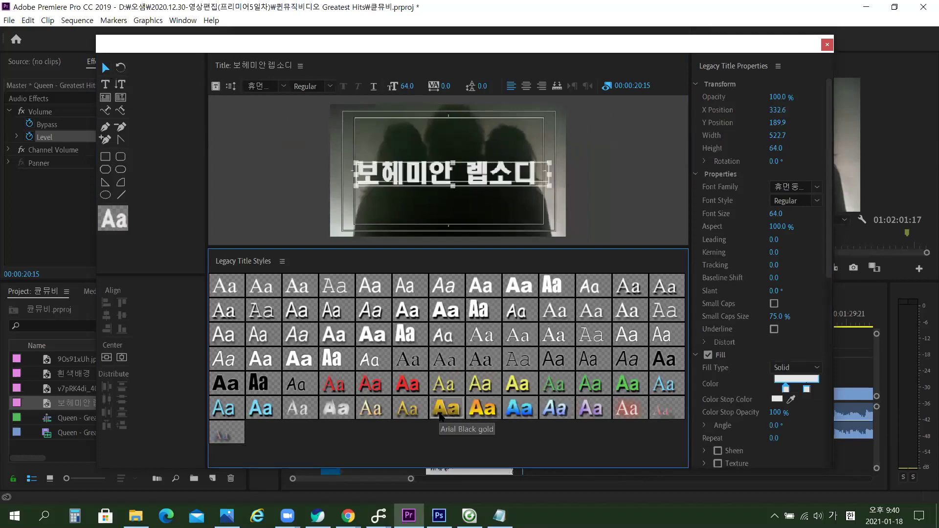
right_click(447, 414)
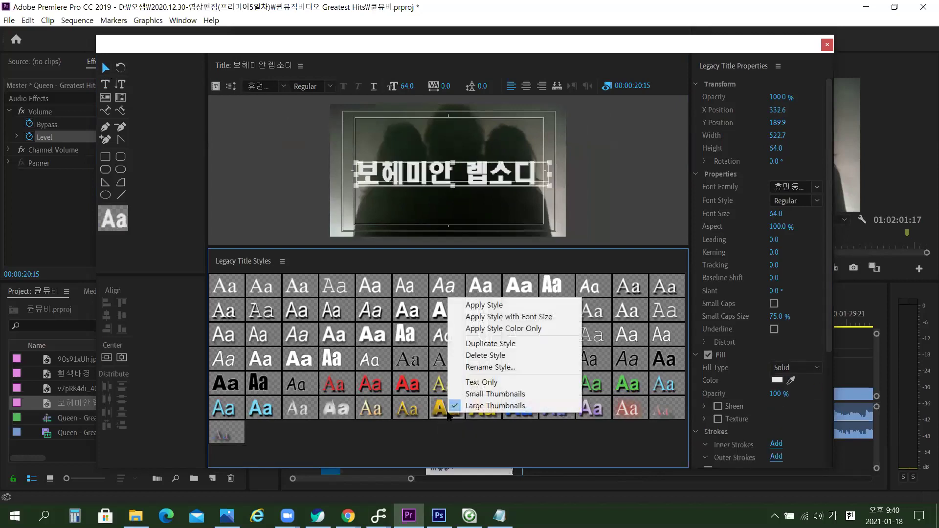
left_click(501, 329)
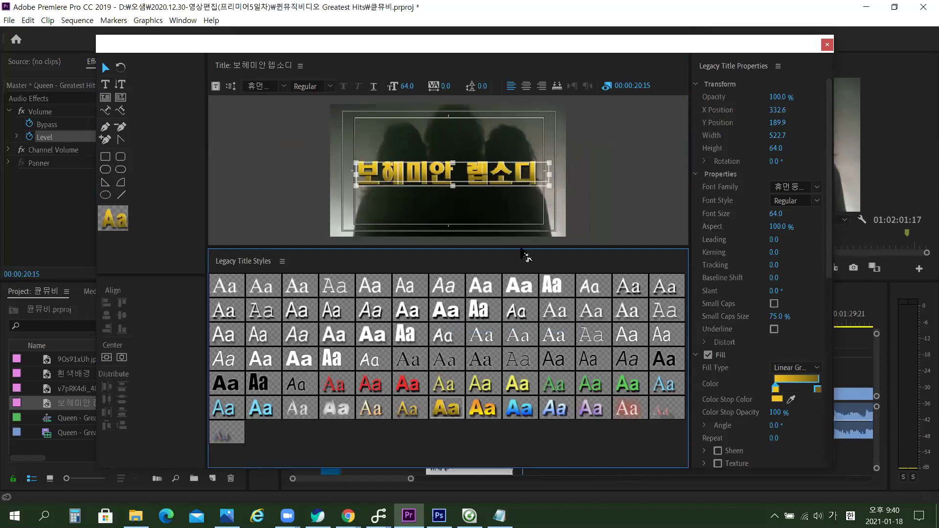
Deselect the title text and close the title designer.
left_click_drag(525, 246, 529, 290)
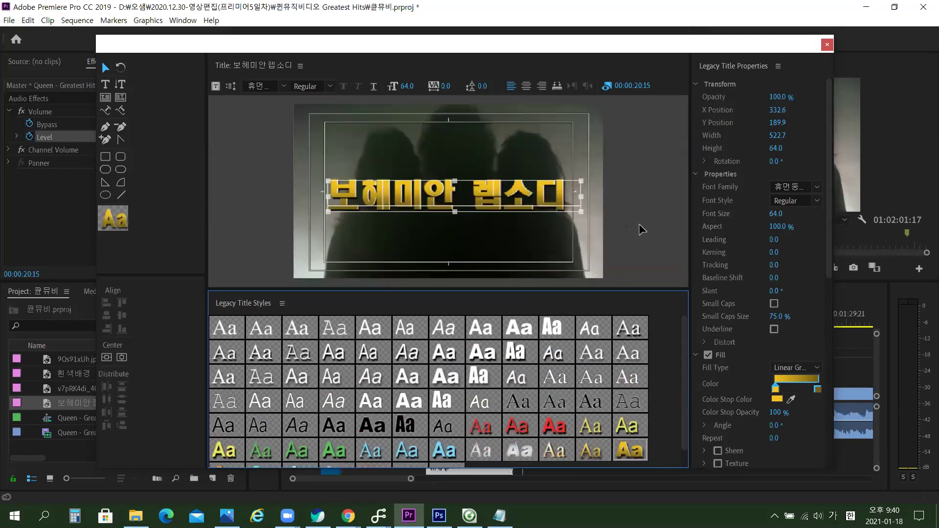
left_click(639, 216)
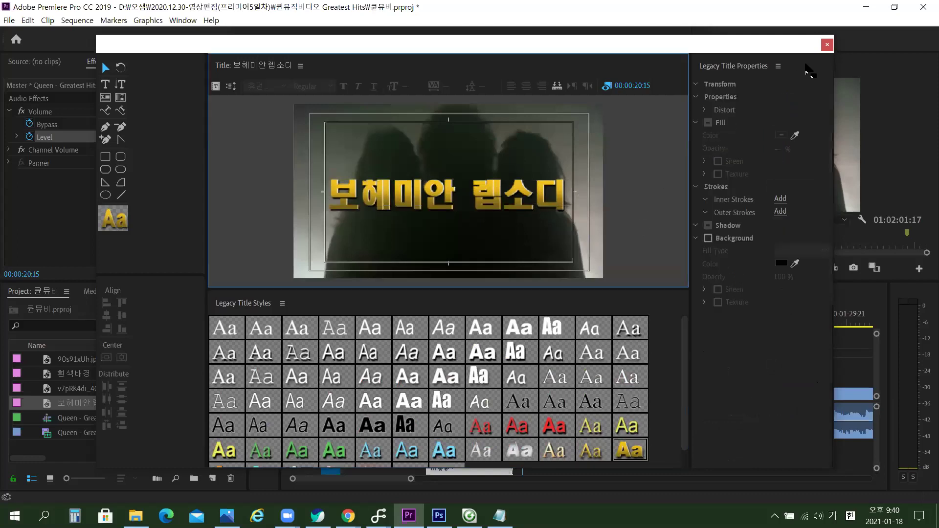
left_click(827, 45)
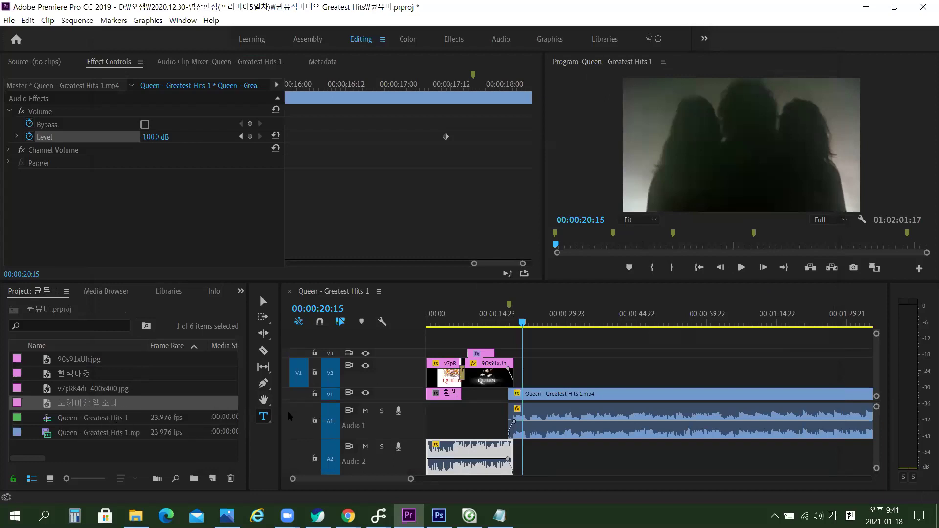
Place the 보헤미안 렙소디 title on track V2 above the music video, starting at 00:00:20:20.
left_click(550, 366)
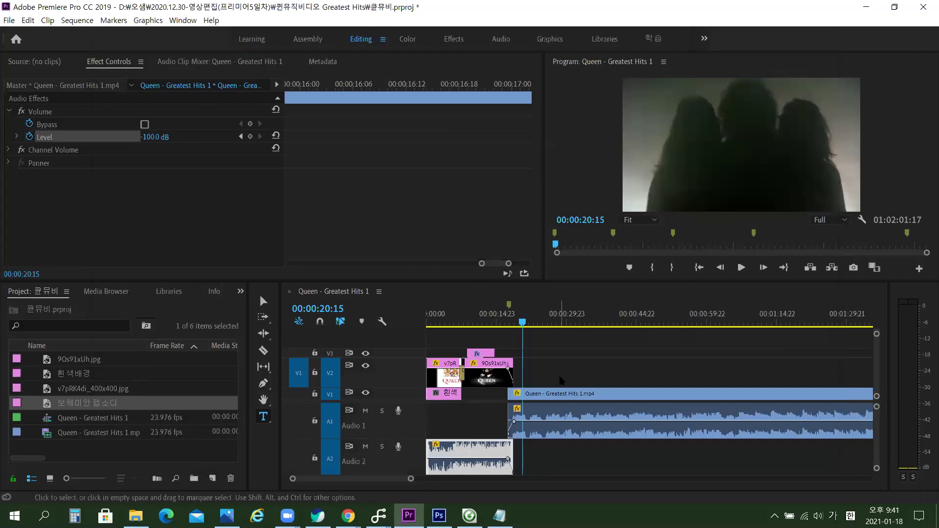
key("=")
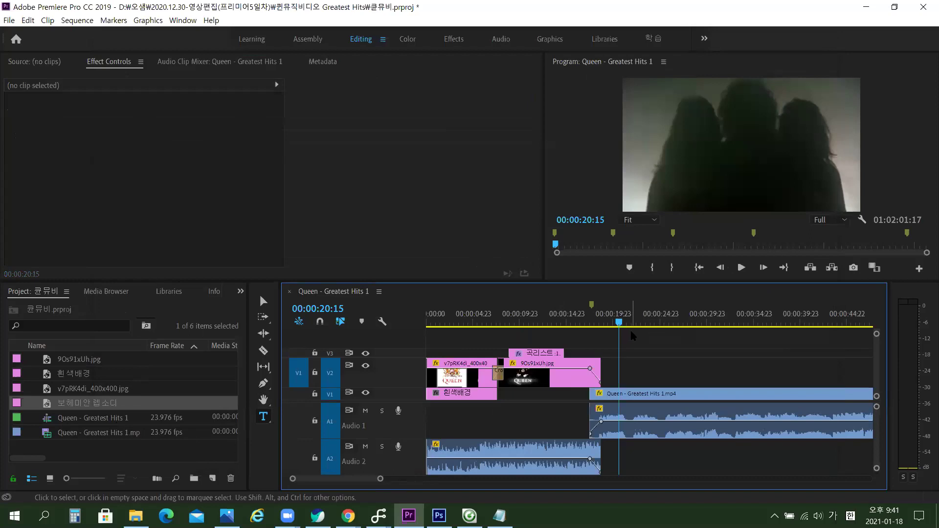
left_click(341, 309)
double_click(341, 309)
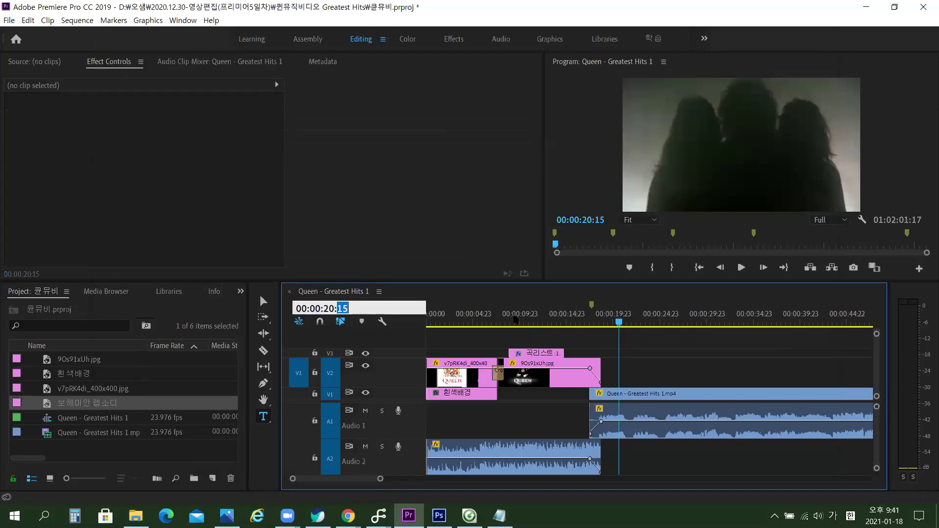
type("20")
key("Return")
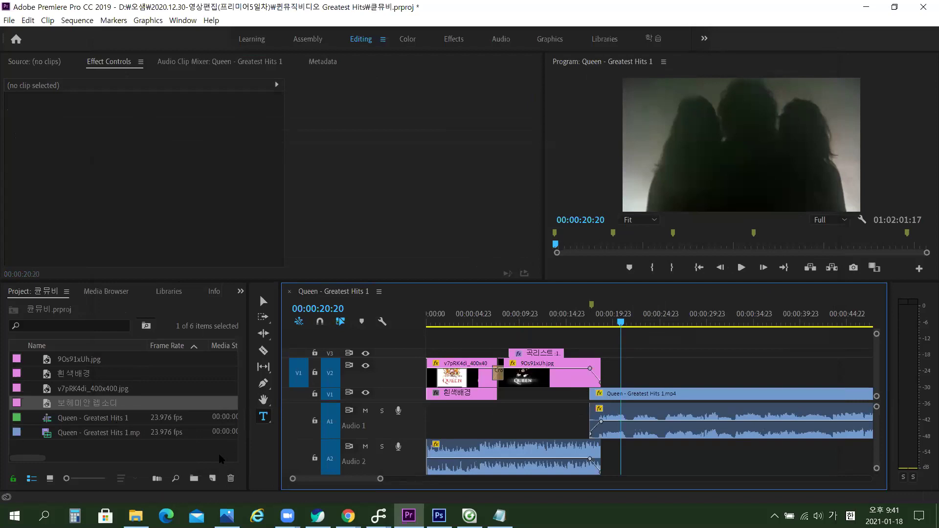
left_click_drag(49, 404, 628, 379)
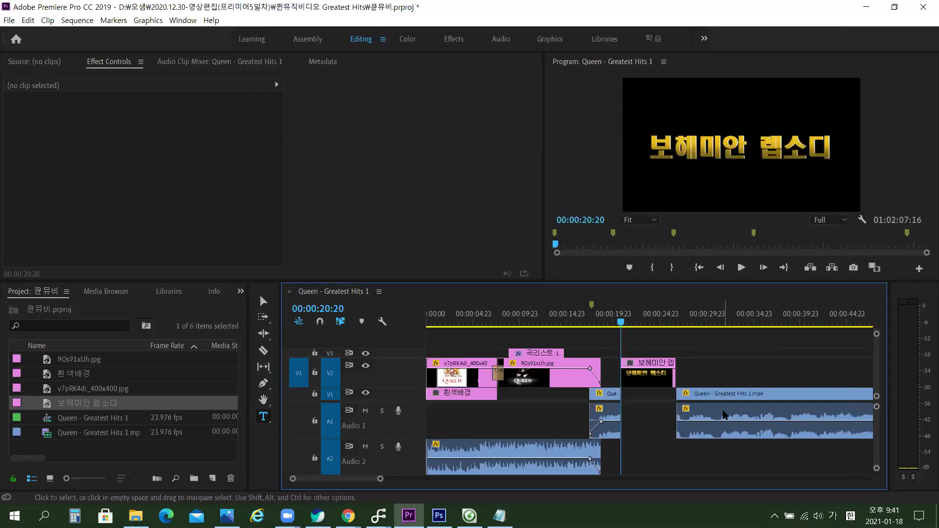
key("ctrl+z")
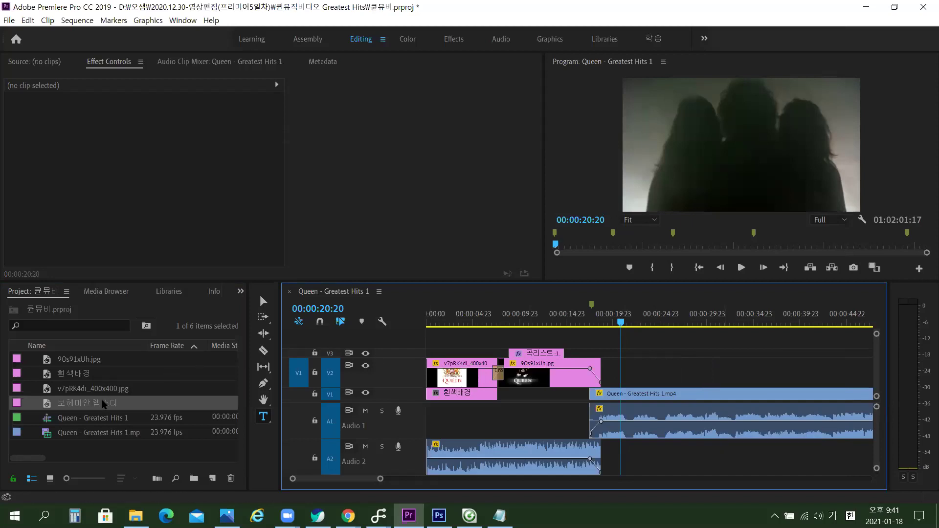
left_click_drag(105, 403, 625, 375)
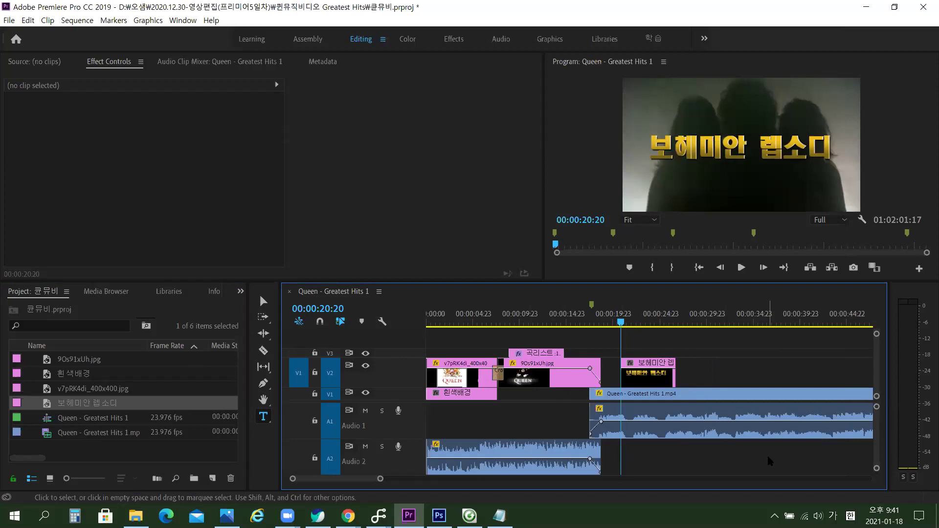
Set the 보헤미안 렙소디 title clip's duration to 00:00:06:00.
left_click(658, 376)
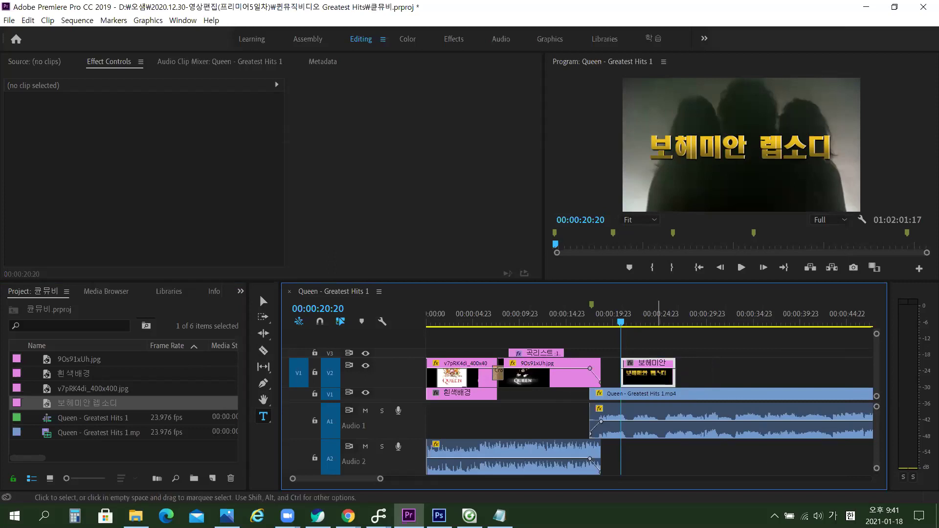
right_click(658, 374)
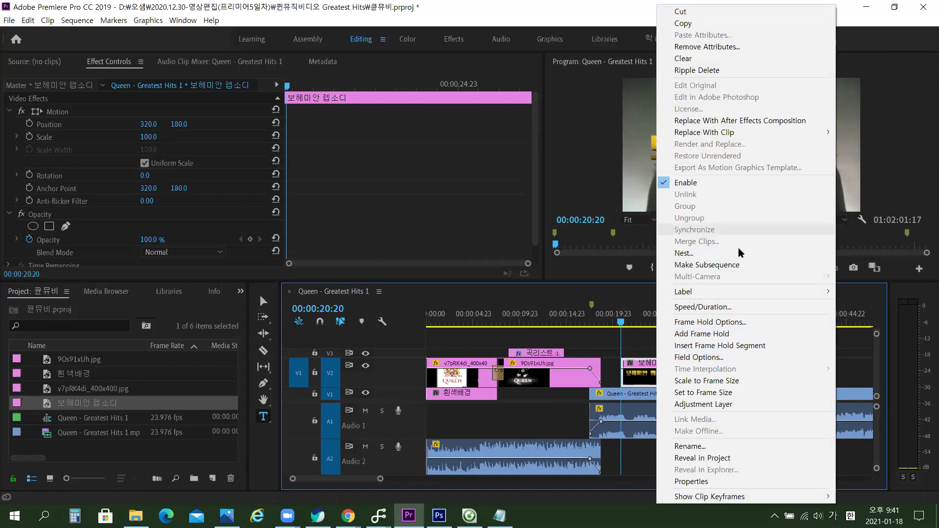
left_click(743, 312)
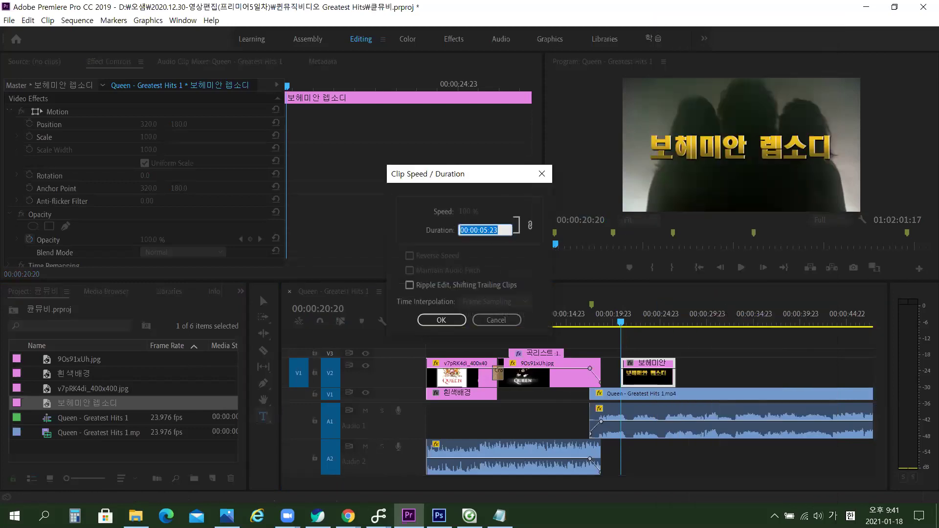
type("6.")
key("Return")
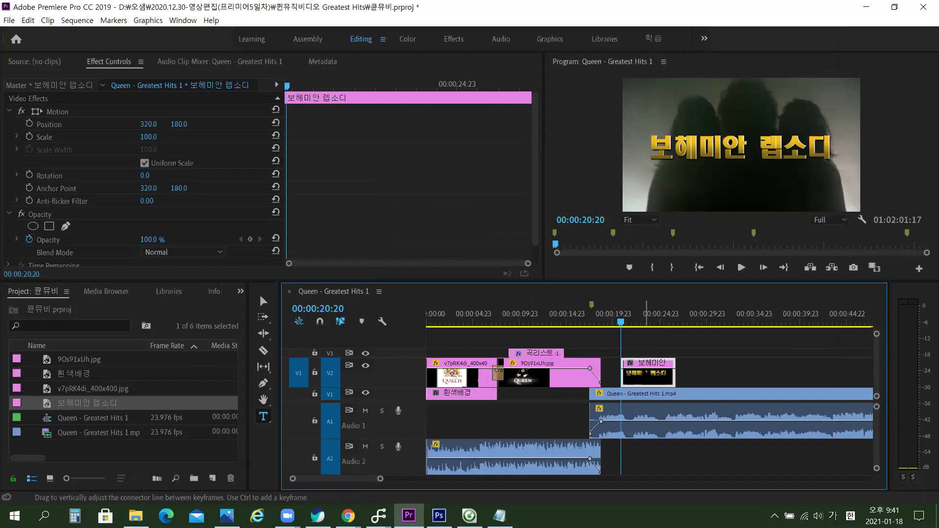
right_click(644, 373)
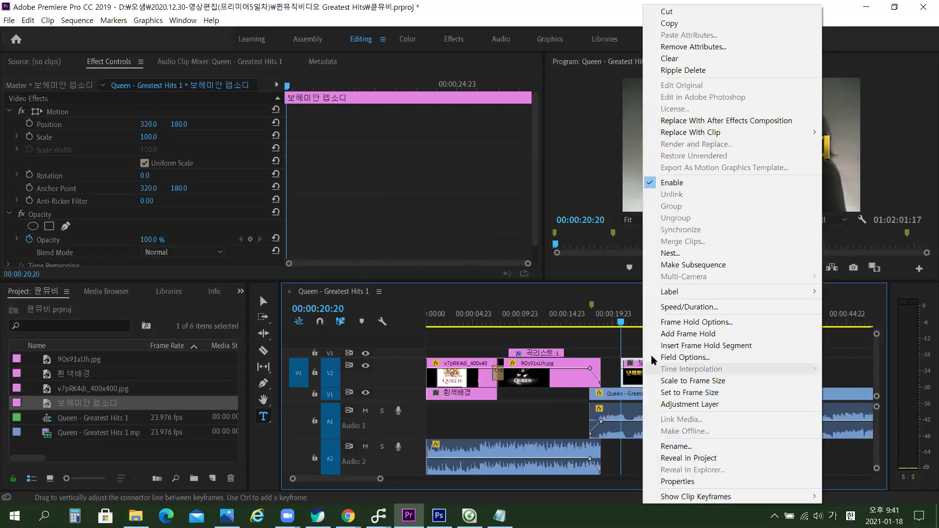
left_click(705, 307)
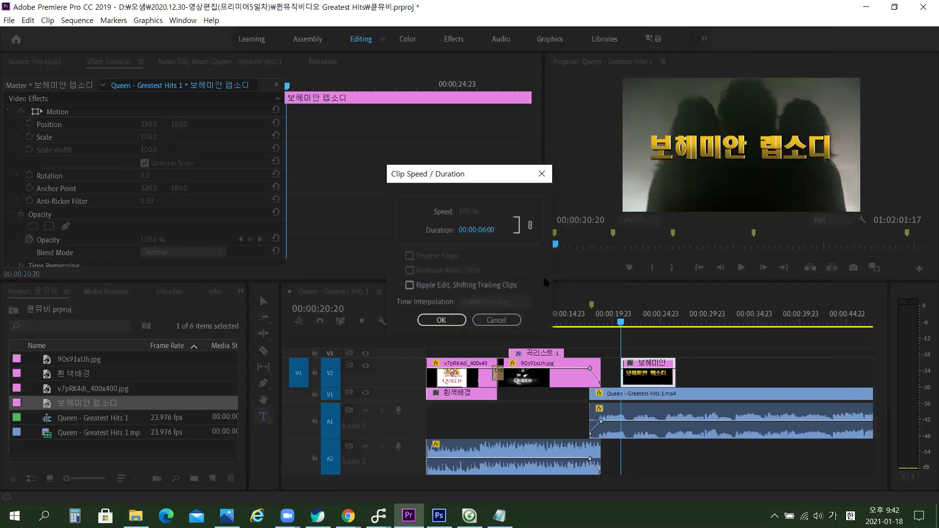
left_click(441, 320)
Play back part of the title clip over the music video.
mouse_move(636, 324)
left_mouse_down()
mouse_move(615, 324)
mouse_move(626, 324)
left_mouse_up()
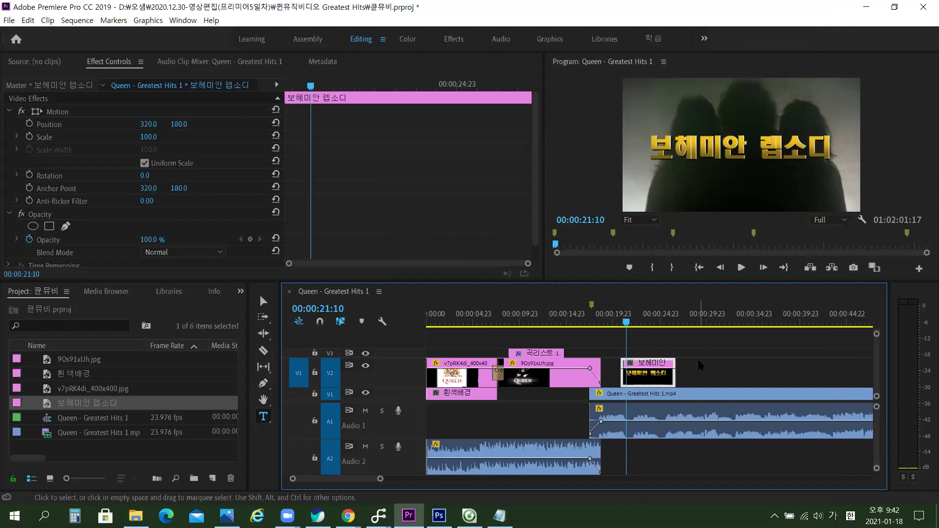
key("space")
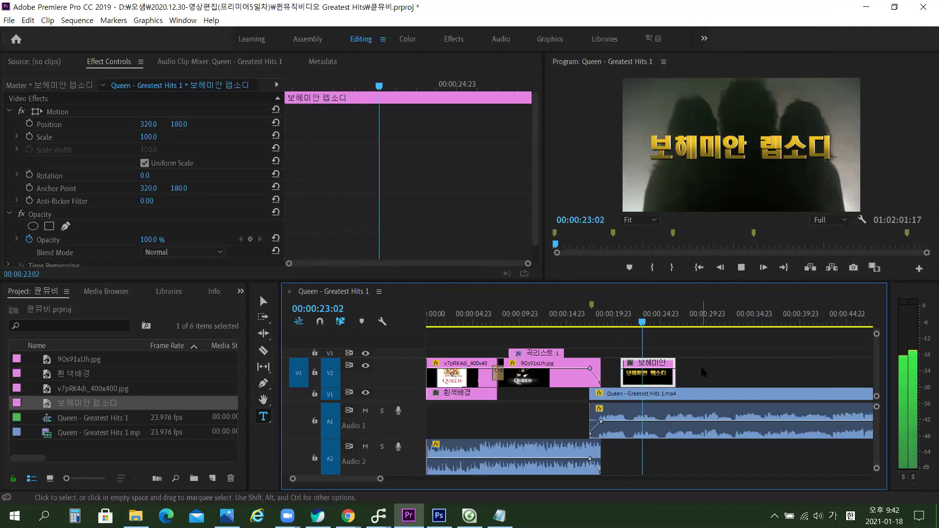
key("space")
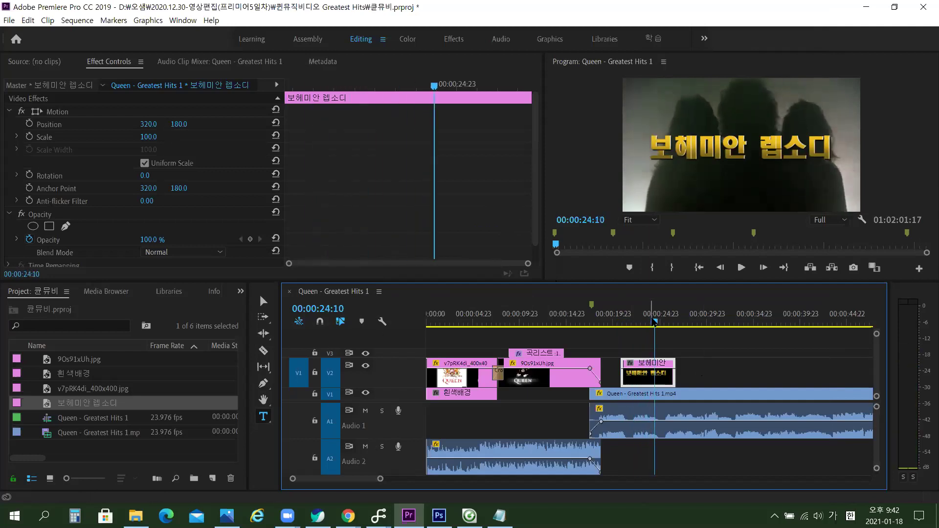
left_click(636, 322)
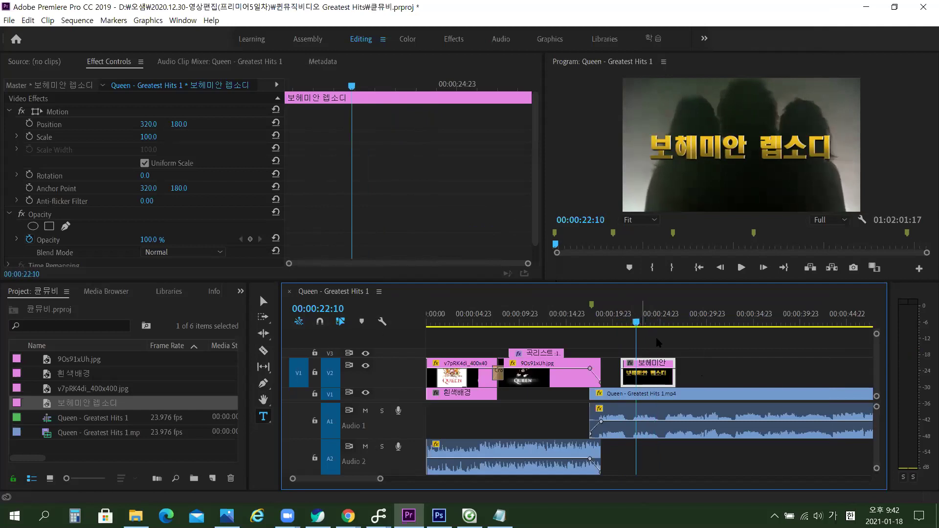
Return the playhead to the title clip's start at 00:00:20:20 and switch to the Selection tool.
left_click(722, 377)
key("=")
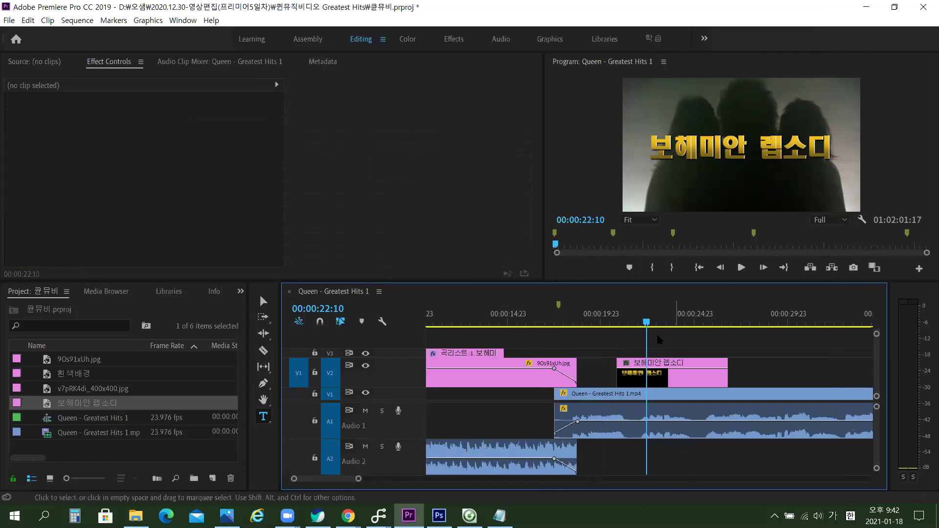
left_click_drag(646, 323, 619, 309)
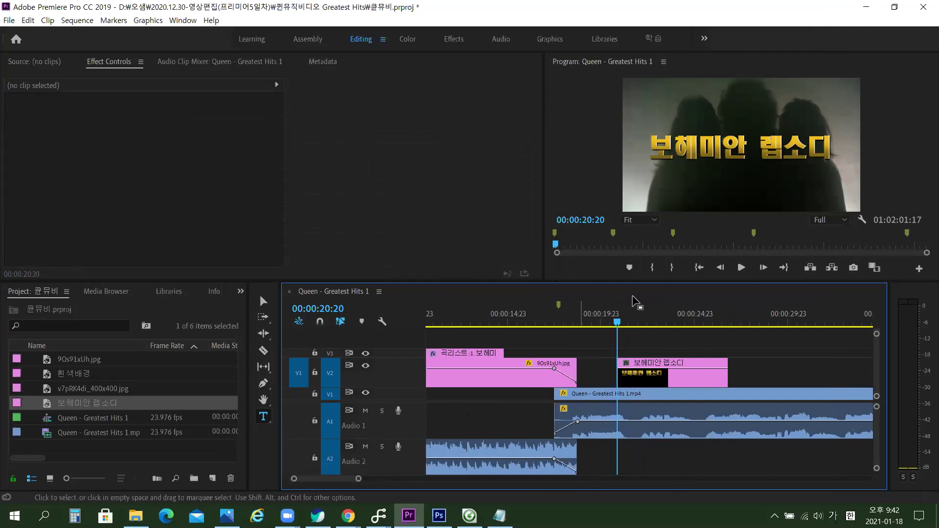
left_click(263, 301)
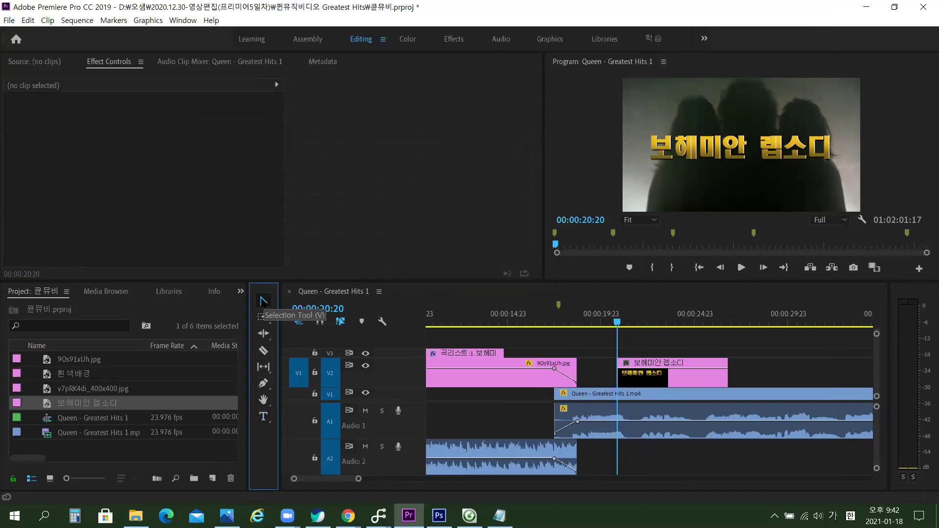
Bring up the effects library and search it for "twi".
left_click(241, 293)
left_click(240, 293)
left_click(240, 292)
left_click(279, 361)
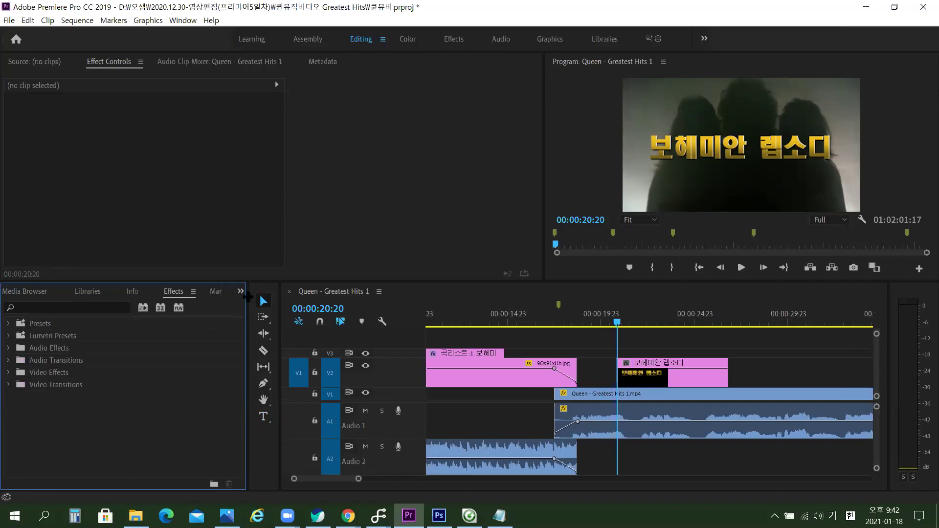
left_click(40, 307)
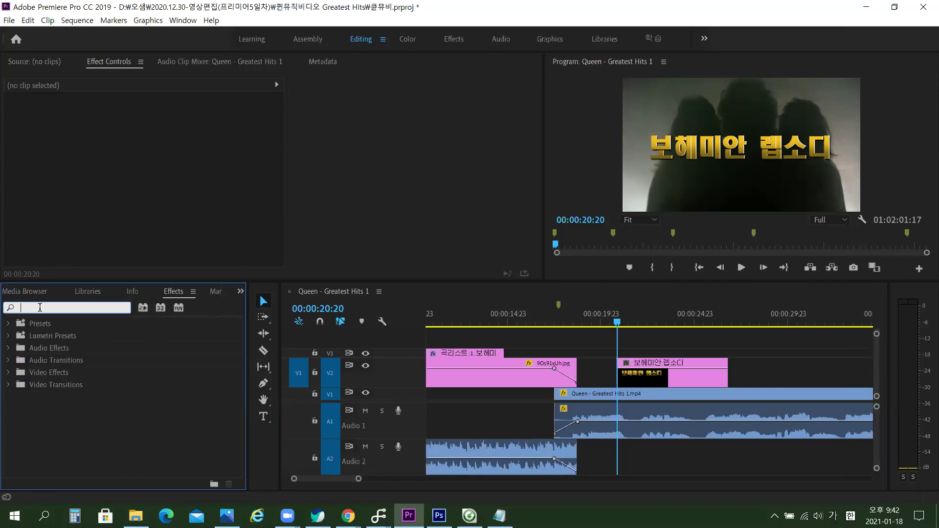
type("ㅅㅈ")
key("BackSpace")
key("BackSpace")
key("Hangul")
type("tw")
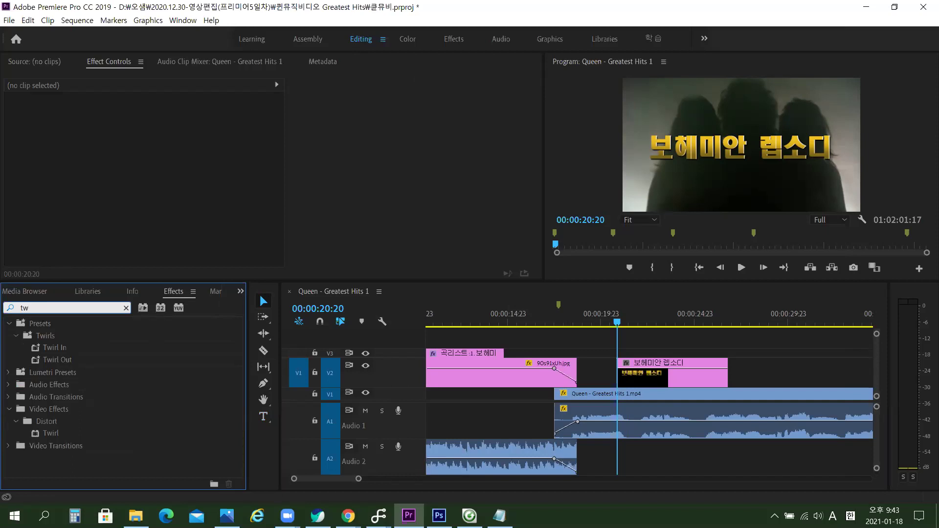
type("i")
Apply the Twirl distort effect to the 보헤미안 렙소디 title clip and show the effect's settings.
left_click(53, 424)
left_click(58, 434)
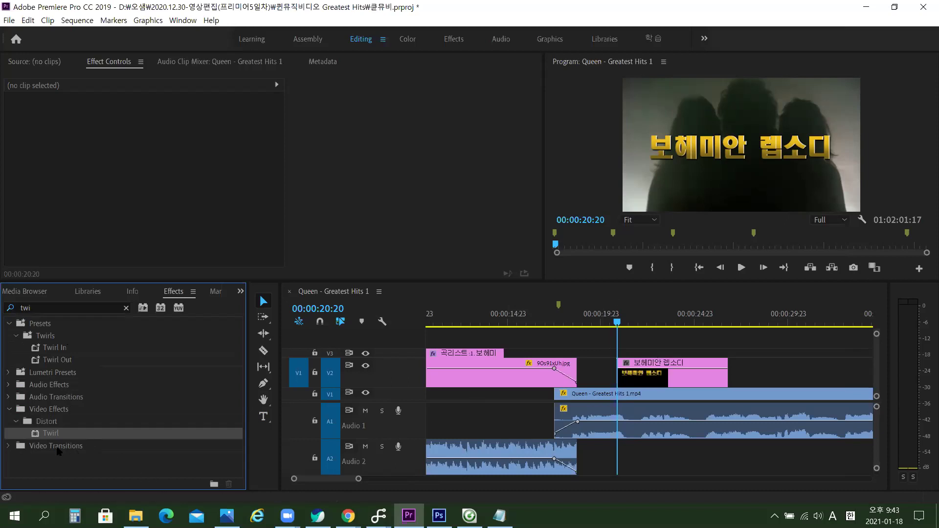
left_click_drag(51, 437, 656, 372)
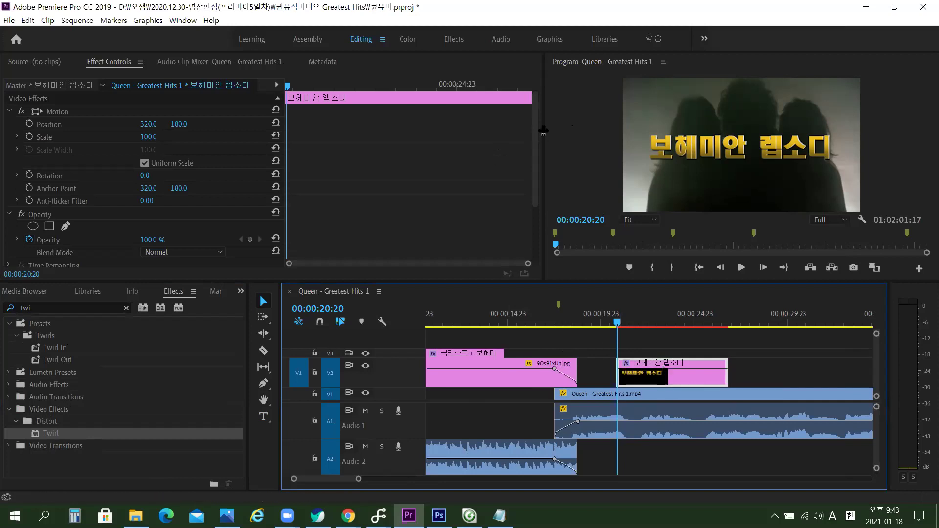
scroll(529, 171, "down", 1)
scroll(529, 170, "down", 3)
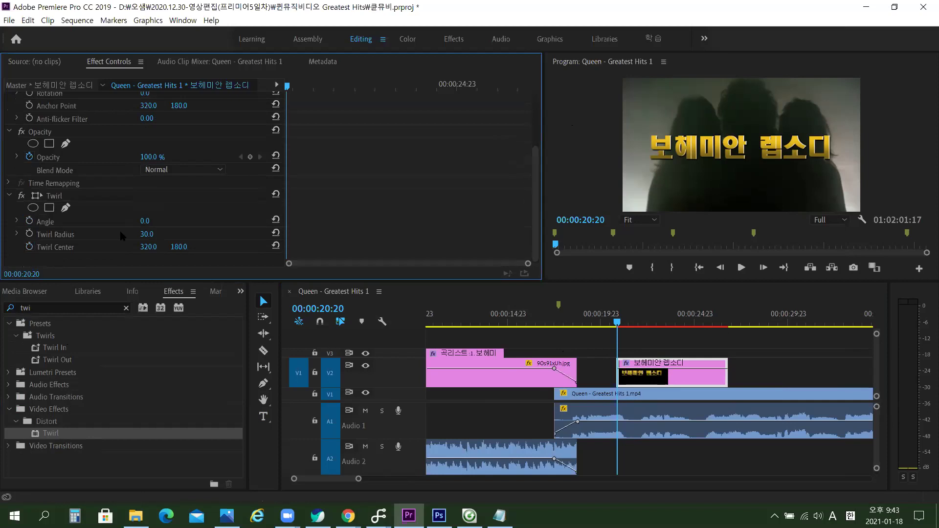
Set the title's Twirl radius to 50 and its Twirl angle to 360 degrees.
left_click(72, 198)
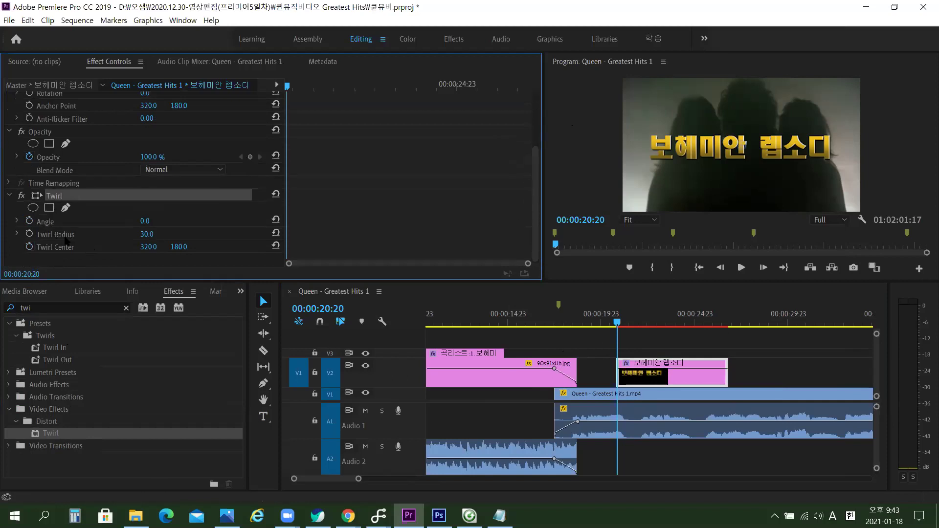
left_click(148, 235)
type("50")
key("Return")
left_click(145, 221)
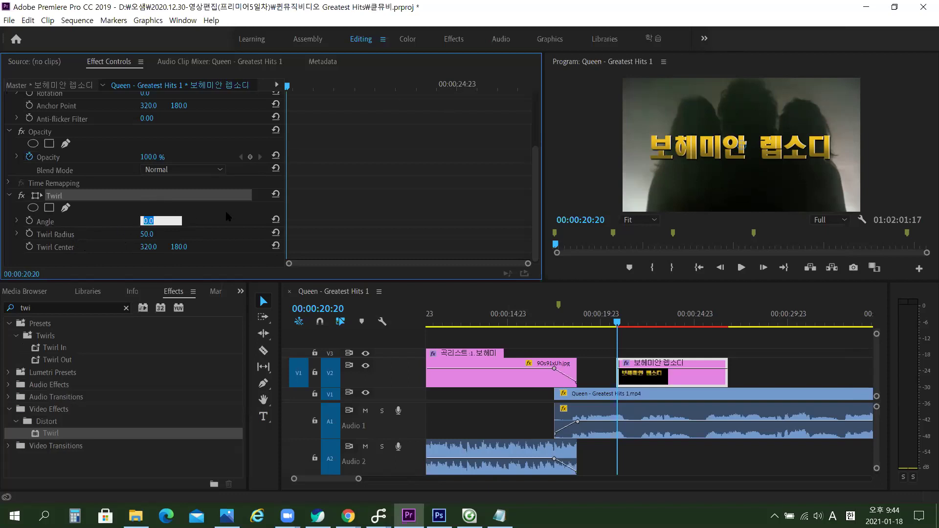
type("360")
key("Return")
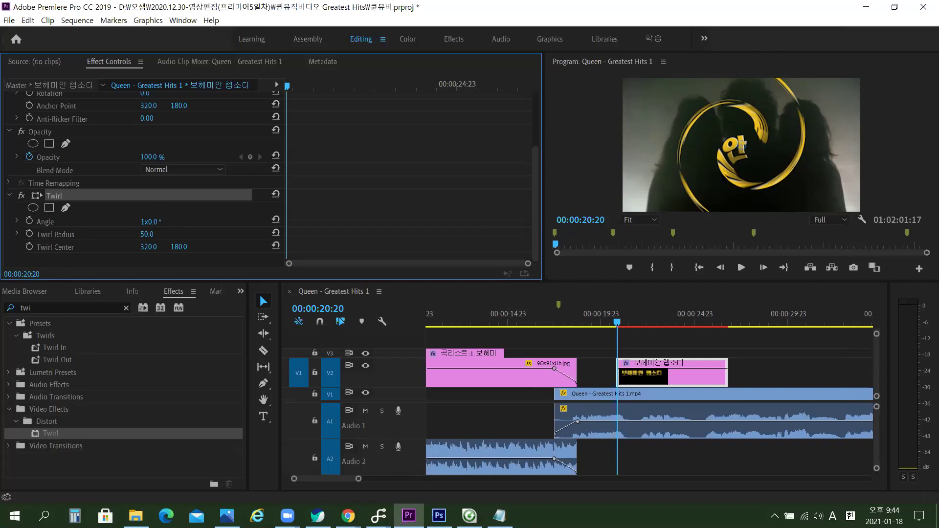
Set the Twirl angle to 1x260°.
left_click(153, 223)
left_click_drag(159, 219, 152, 219)
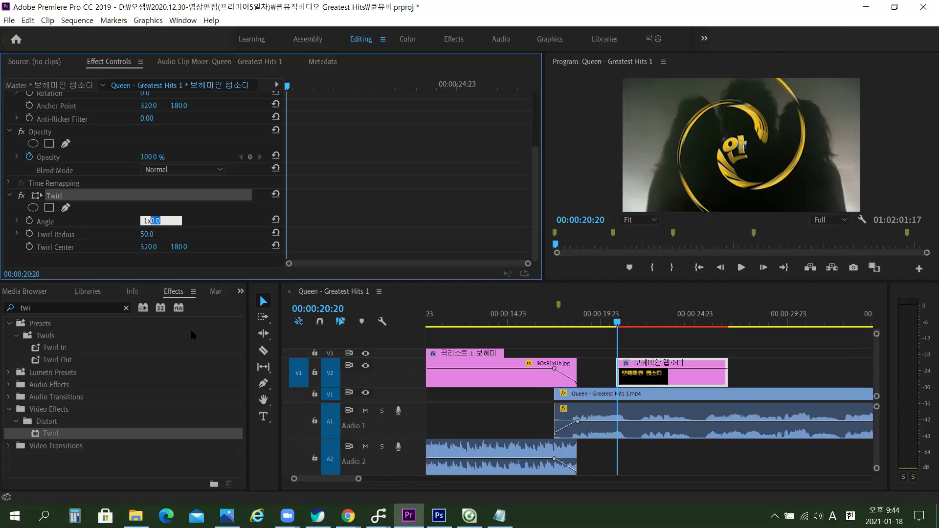
type("260")
key("Return")
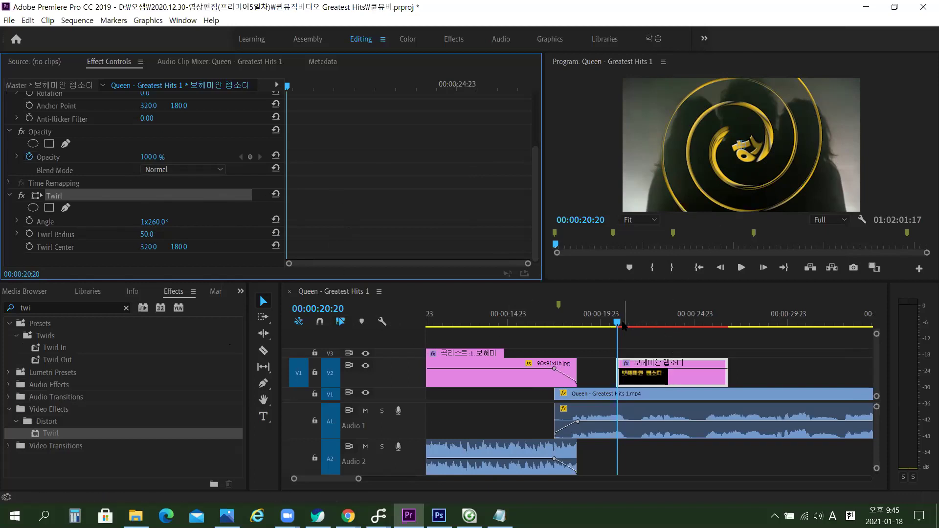
Move the sequence playhead to 00:00:21:20.
left_click(332, 309)
left_click(331, 308)
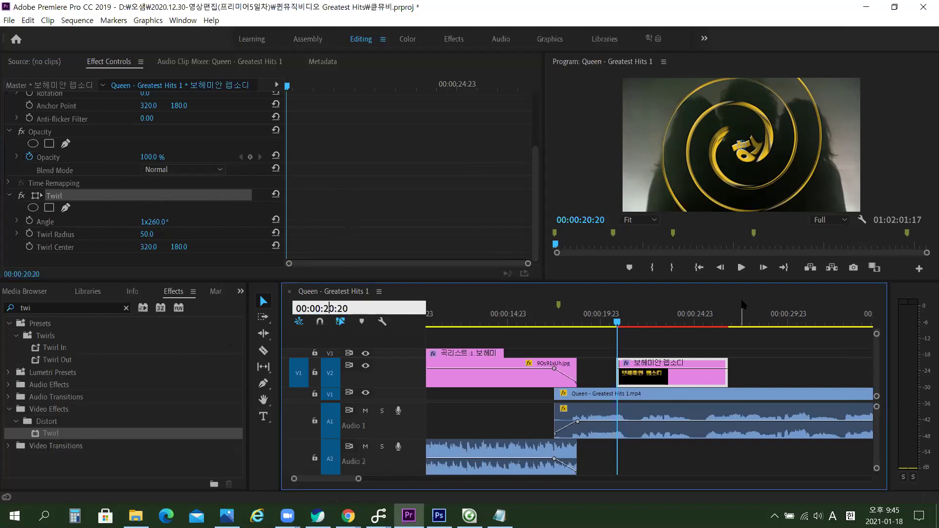
key("Delete")
type("1")
key("Return")
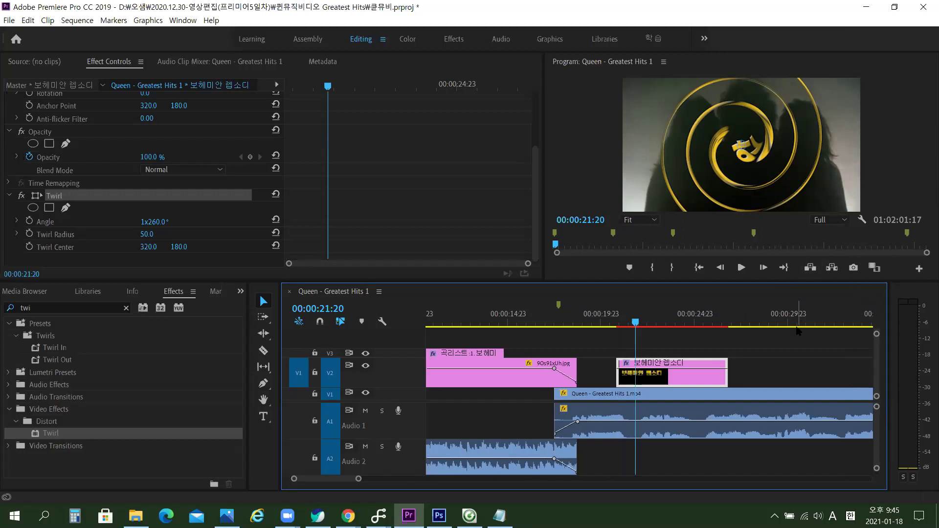
Undo the last Twirl angle change and turn on keyframing for the angle at 00:00:20:19.
key("ctrl+z")
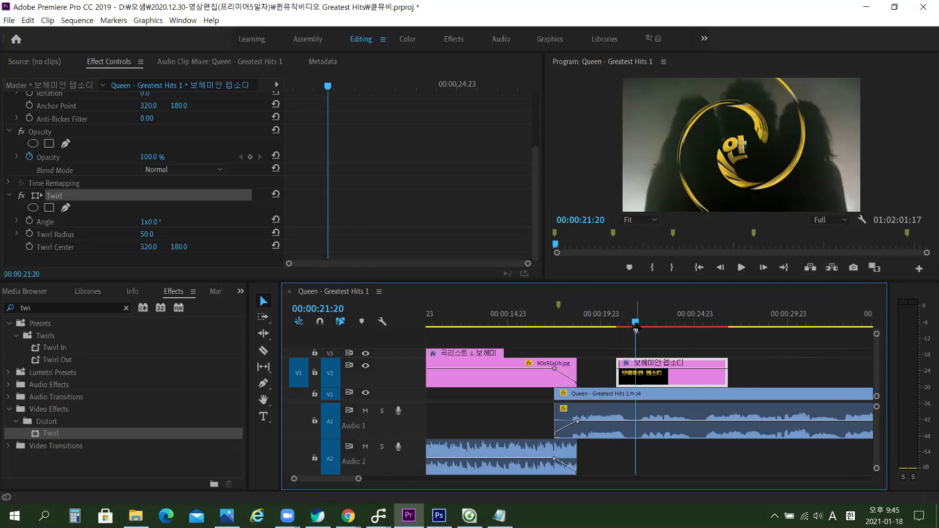
left_click_drag(636, 325, 617, 329)
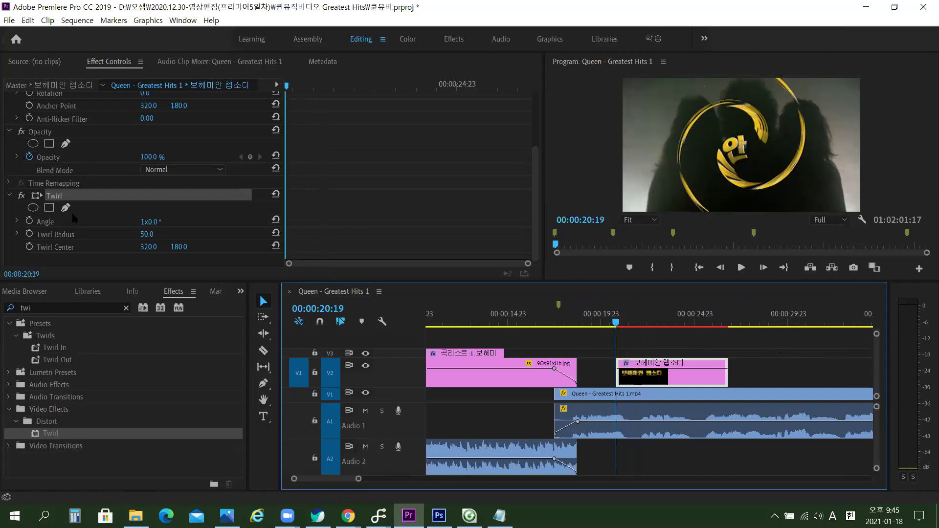
left_click(30, 222)
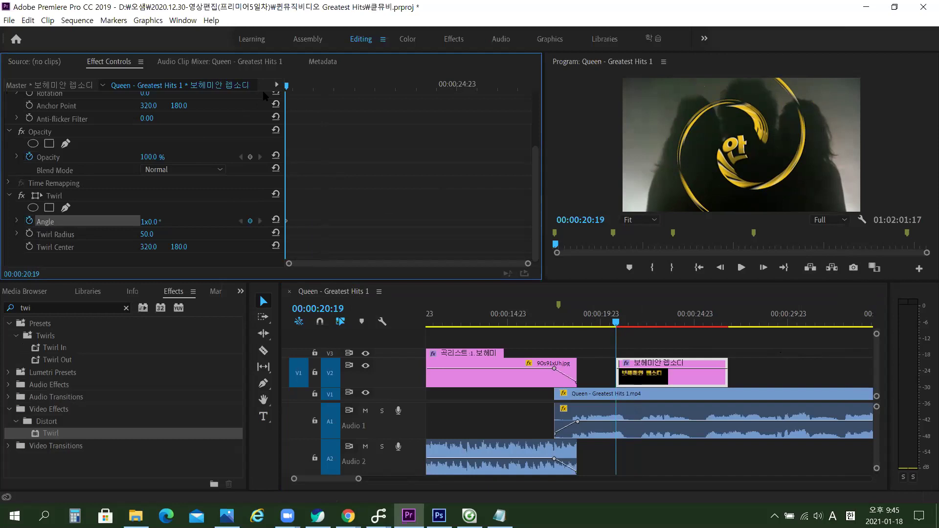
mouse_move(289, 86)
left_mouse_down()
mouse_move(321, 86)
mouse_move(292, 86)
left_mouse_up()
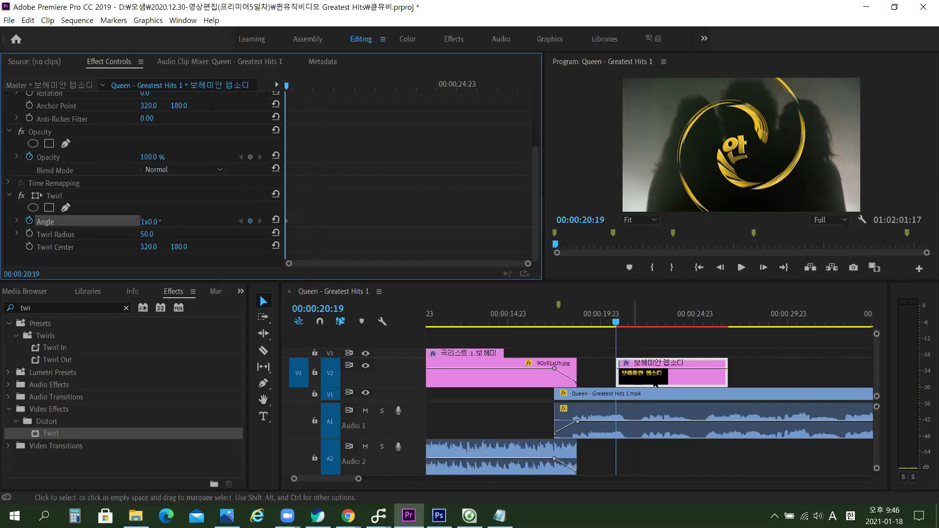
Move the playhead to 00:00:20:20 and add a Twirl angle keyframe of 1x260° there.
left_click(339, 308)
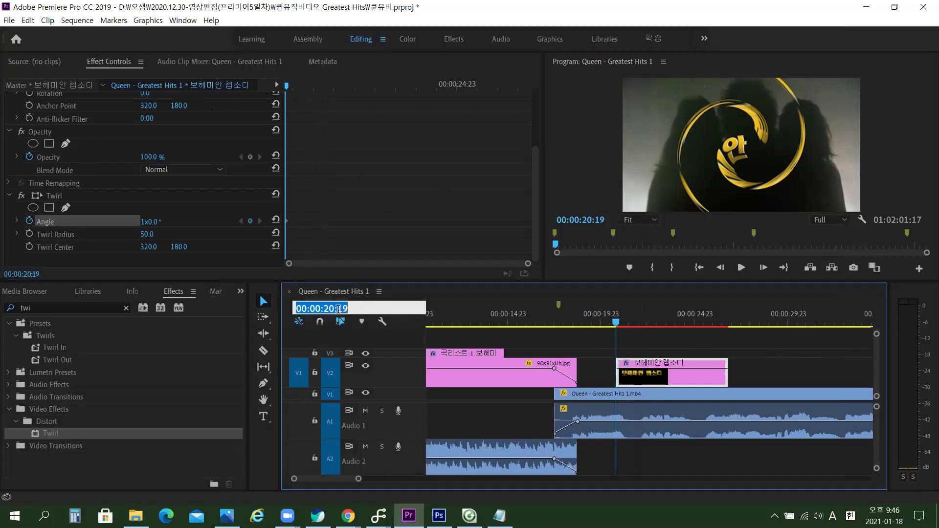
left_click(360, 301)
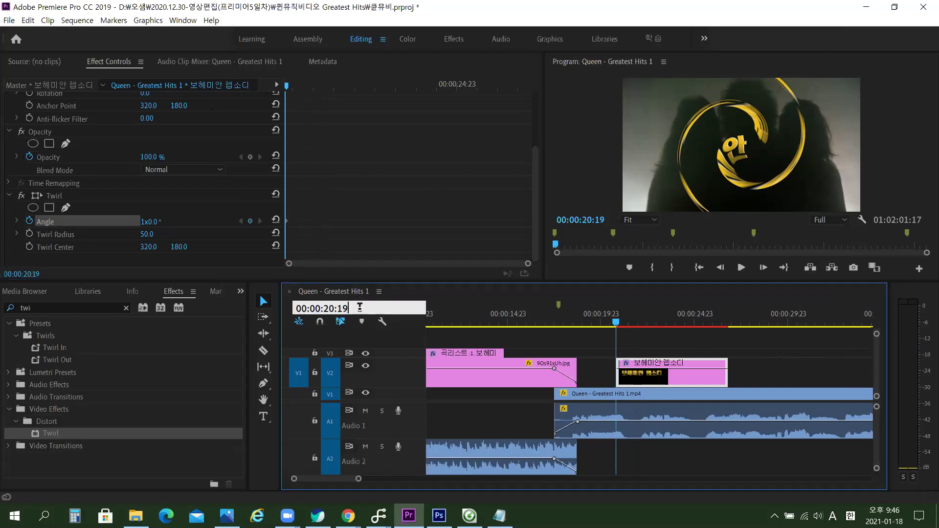
key("BackSpace")
key("BackSpace")
type("20")
key("Return")
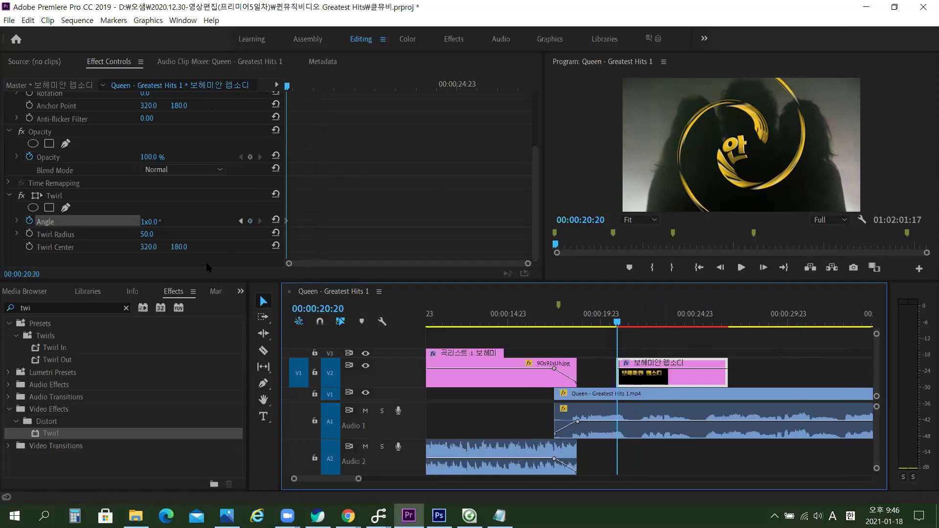
left_click(152, 221)
left_click_drag(151, 221, 213, 236)
type("260")
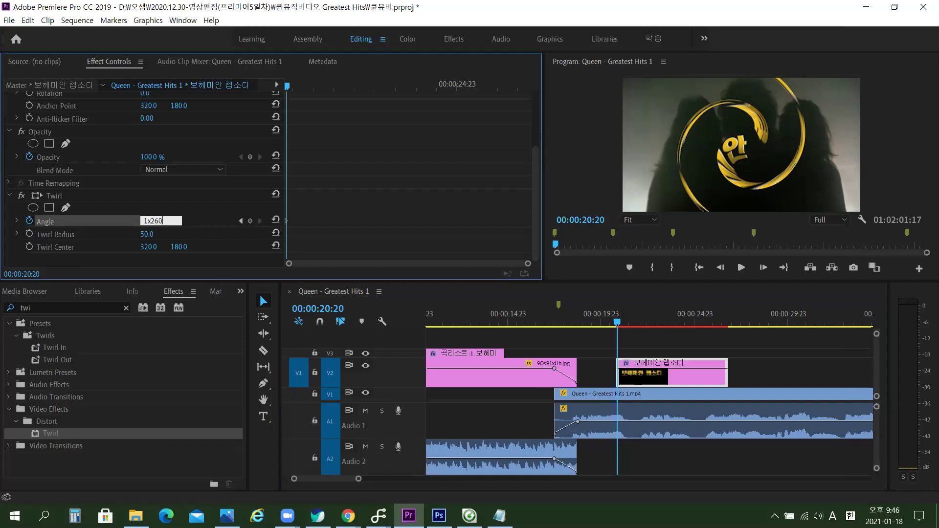
key("Return")
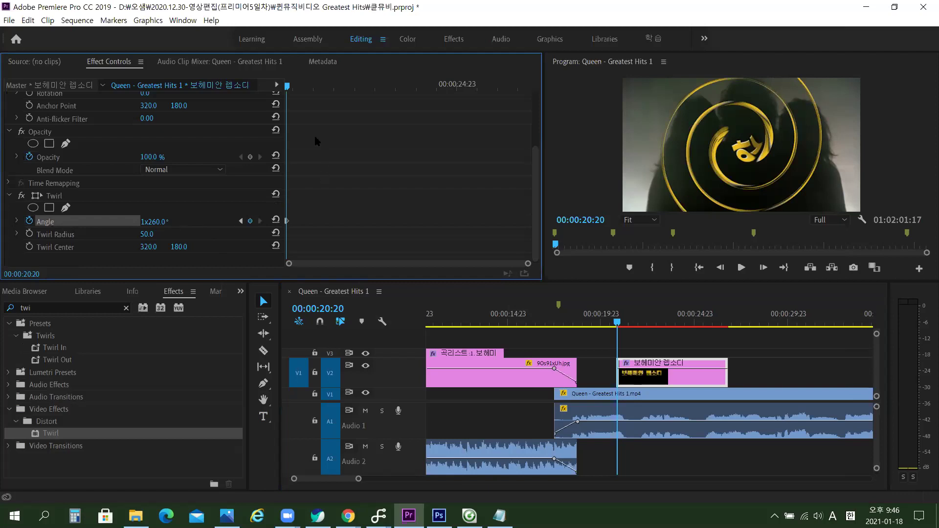
Redo the starting Twirl angle keyframe at the title clip's first frame, 00:00:20:20, with an angle of 1x260°.
mouse_move(290, 88)
left_mouse_down()
mouse_move(311, 97)
mouse_move(287, 97)
left_mouse_up()
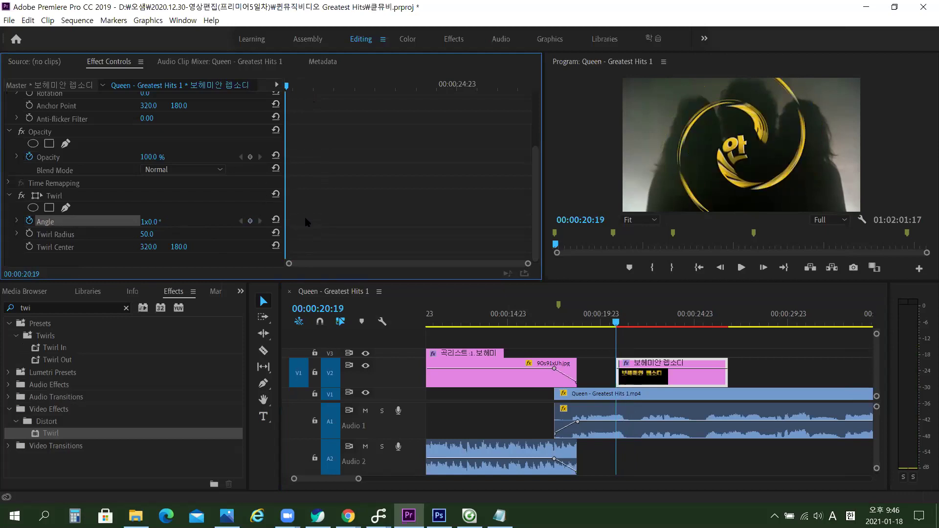
left_click(343, 308)
double_click(343, 308)
type("20")
key("Return")
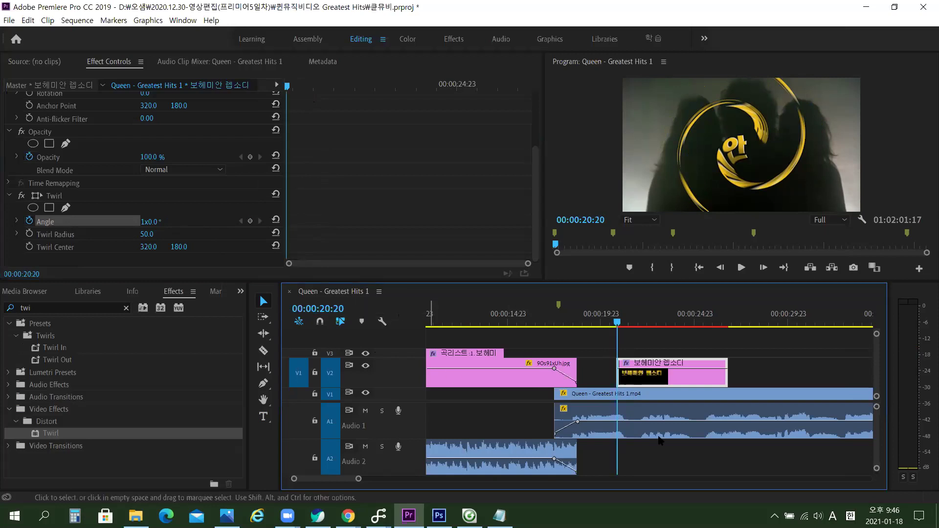
left_click(156, 223)
left_click(170, 219)
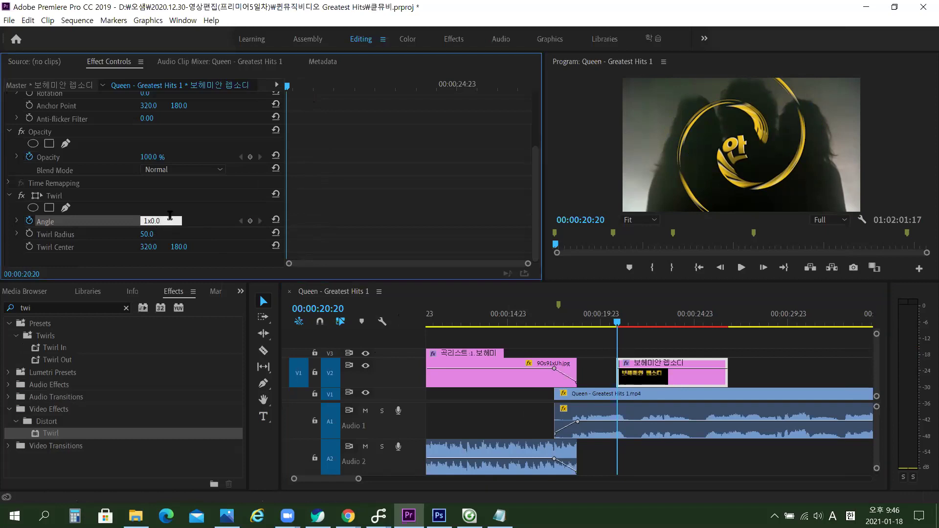
key("BackSpace")
type("26")
key("Return")
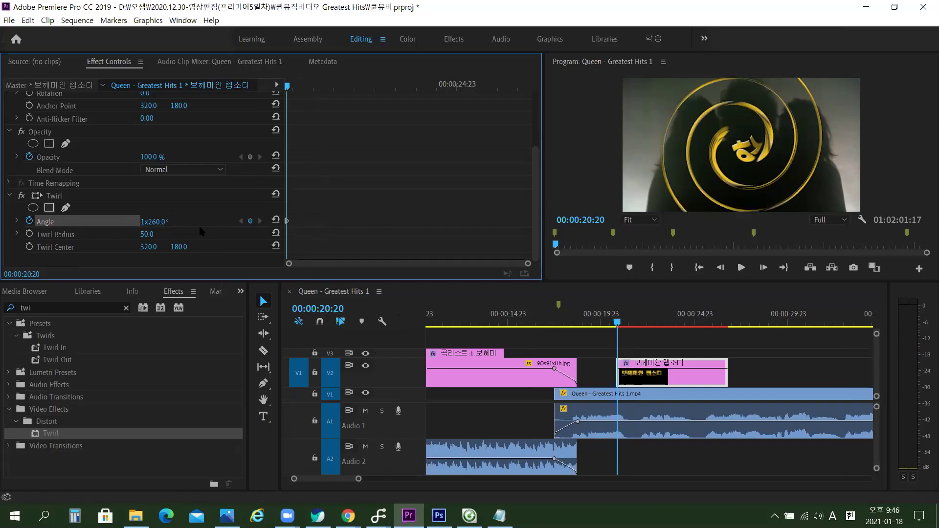
Add a Twirl angle keyframe of 0° at 00:00:21:20 so the title untwists within one second.
left_click(330, 309)
left_click(330, 308)
key("Delete")
type("1")
key("Return")
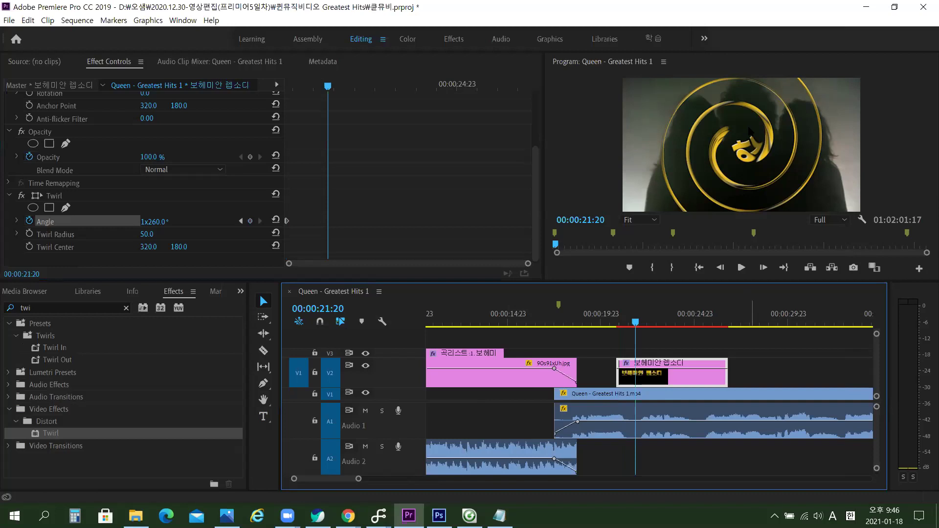
left_click(155, 221)
type("0")
key("Return")
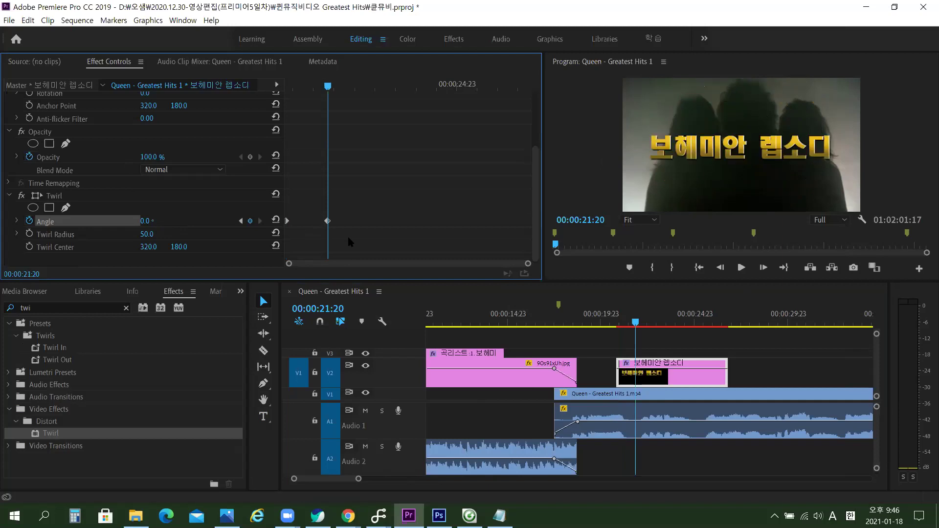
left_click_drag(329, 87, 331, 111)
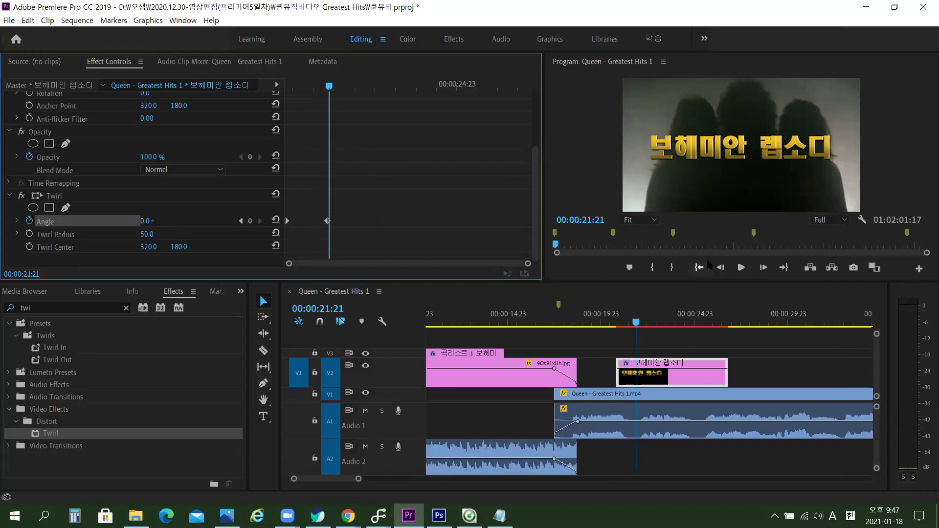
Place the playhead one second before the title clip's end, at 00:00:25:20, and add a Twirl angle keyframe holding 0°.
left_click_drag(697, 329, 731, 326)
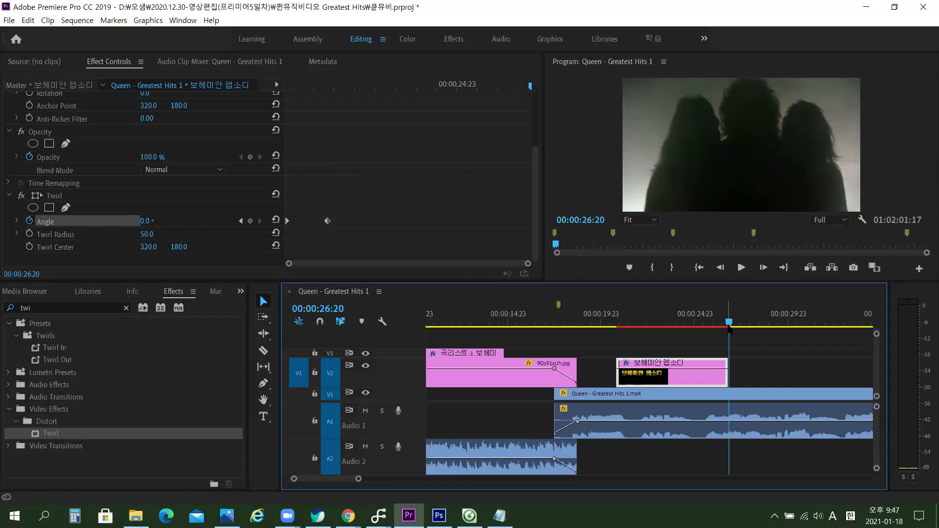
left_click(330, 308)
key("Escape")
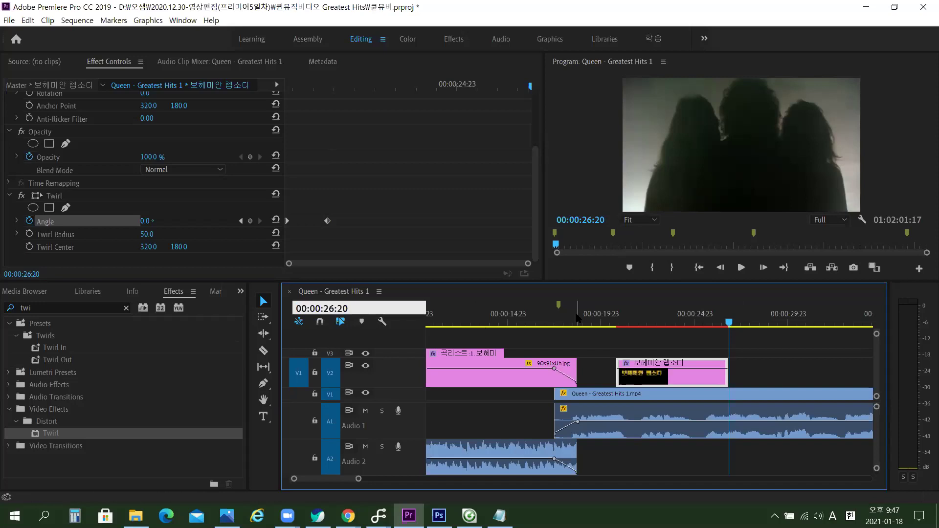
key("BackSpace")
type("5")
key("Return")
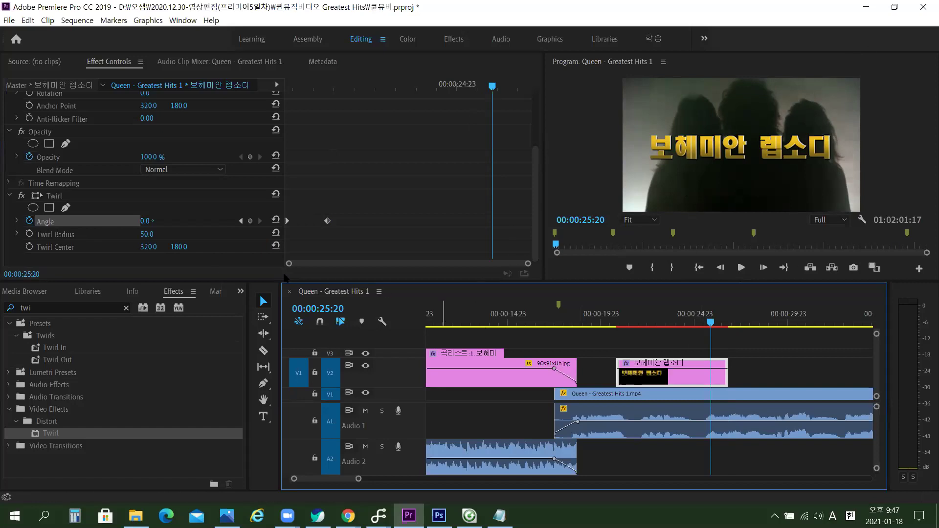
left_click(250, 221)
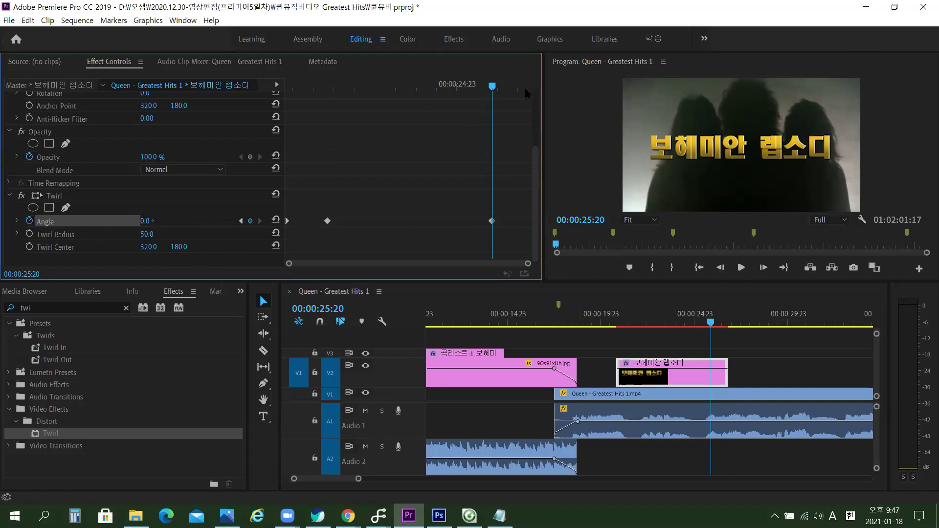
Go to 00:00:26:18 at the end of the title clip and set the Twirl angle to -360 degrees.
left_click(729, 327)
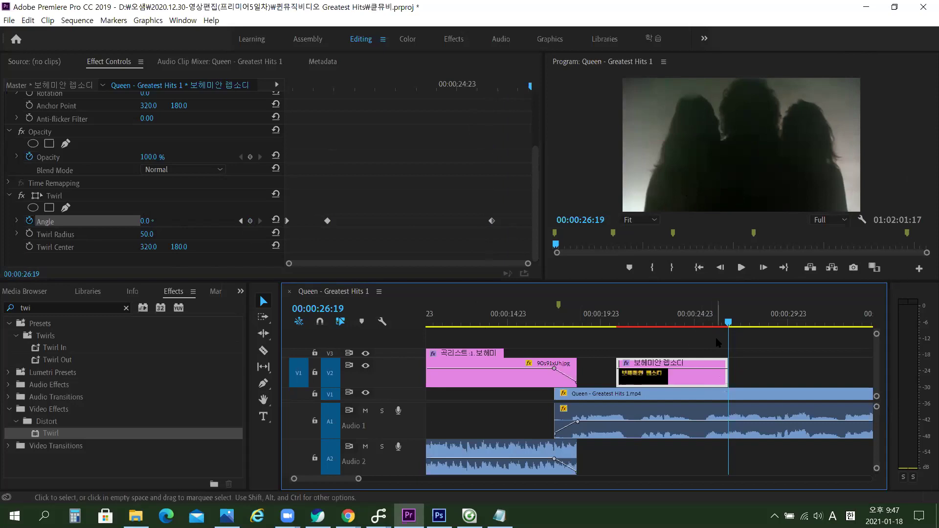
key("Left")
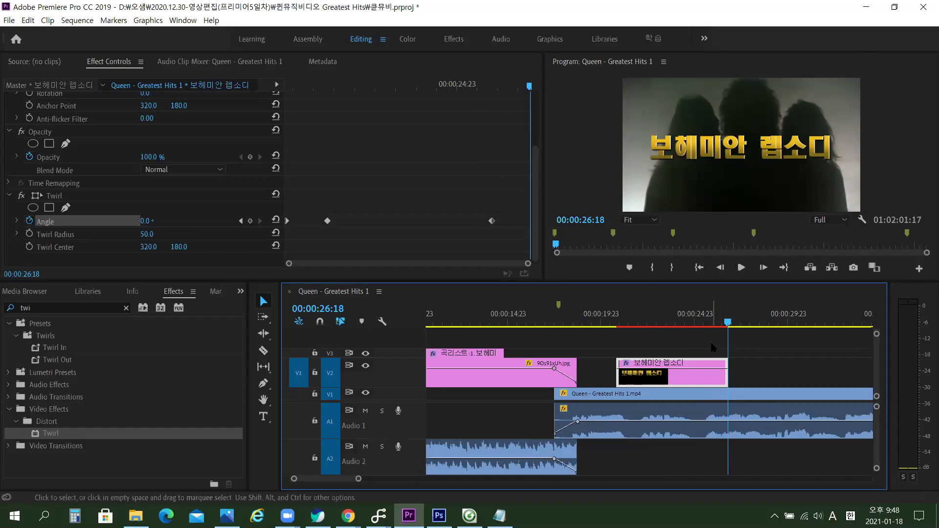
left_click(145, 221)
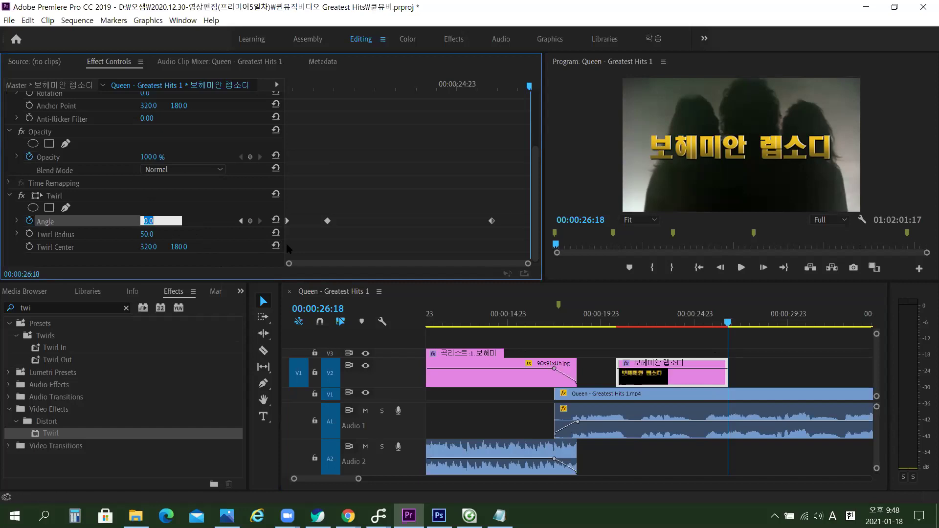
type("-360")
key("Return")
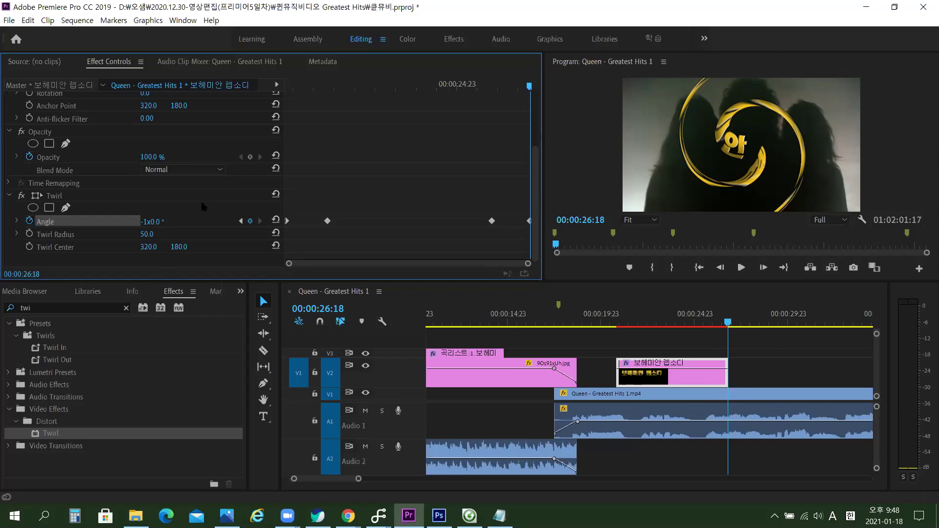
Change the closing Twirl angle keyframe at 00:00:26:18 to -1x-260°.
left_click(156, 222)
left_click(176, 222)
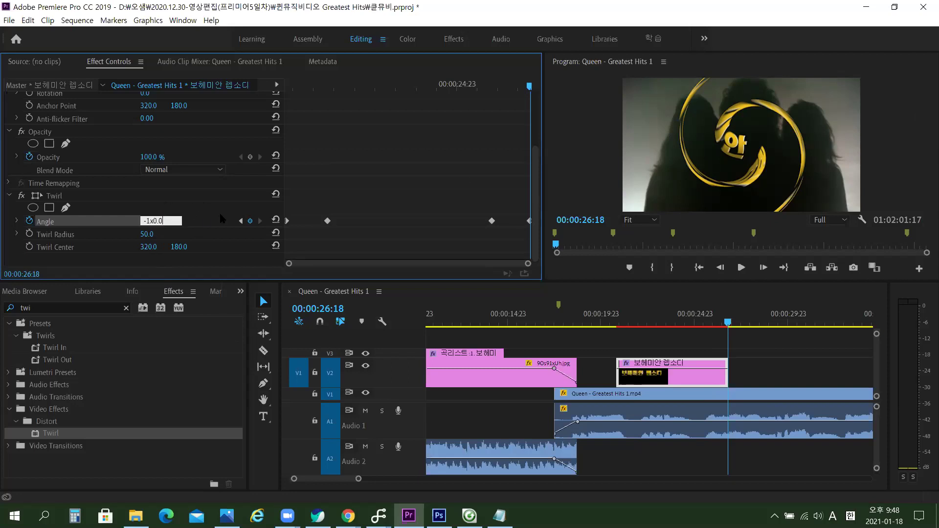
key("BackSpace")
key("BackSpace")
key("BackSpace")
type("-260")
key("Return")
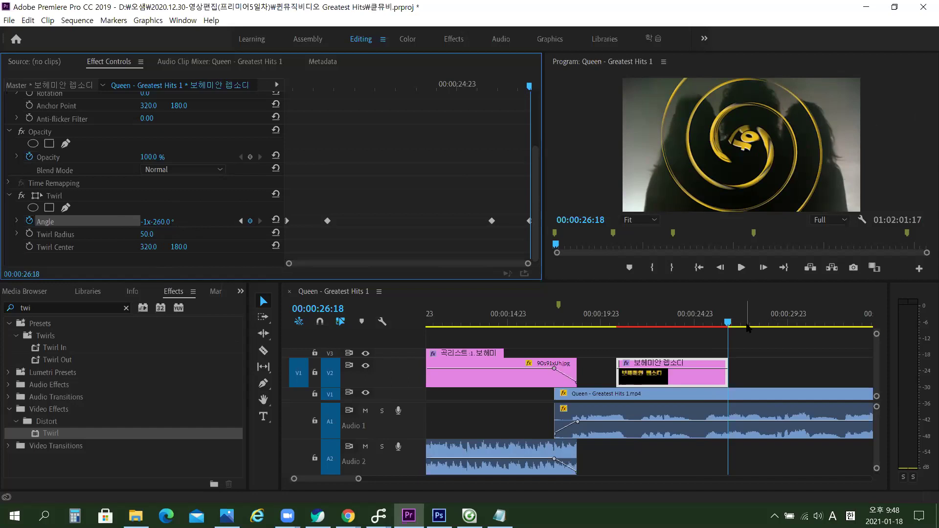
Scrub through the last second of the title clip to review the closing twirl animation.
mouse_move(707, 323)
left_mouse_down()
mouse_move(732, 330)
mouse_move(524, 333)
mouse_move(706, 338)
left_mouse_up()
left_click_drag(711, 340, 728, 342)
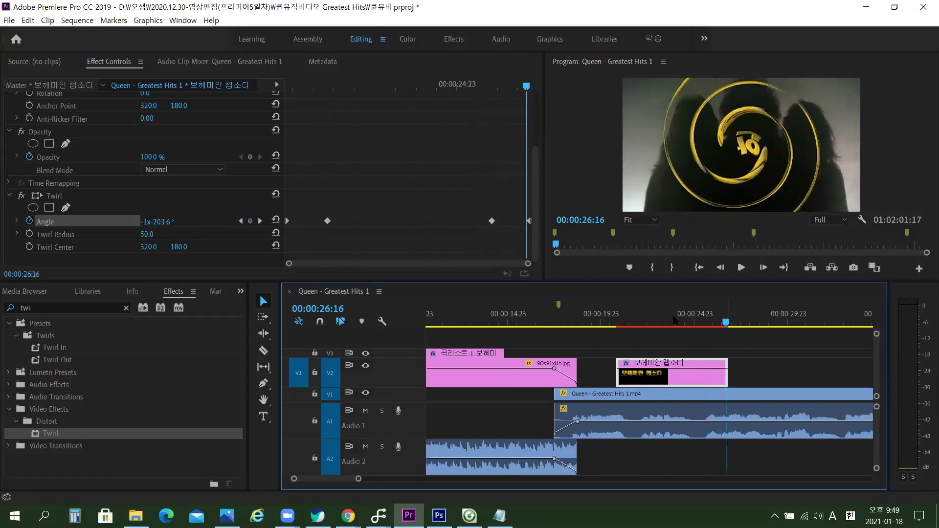
mouse_move(528, 86)
left_mouse_down()
mouse_move(288, 86)
mouse_move(500, 88)
mouse_move(542, 97)
left_mouse_up()
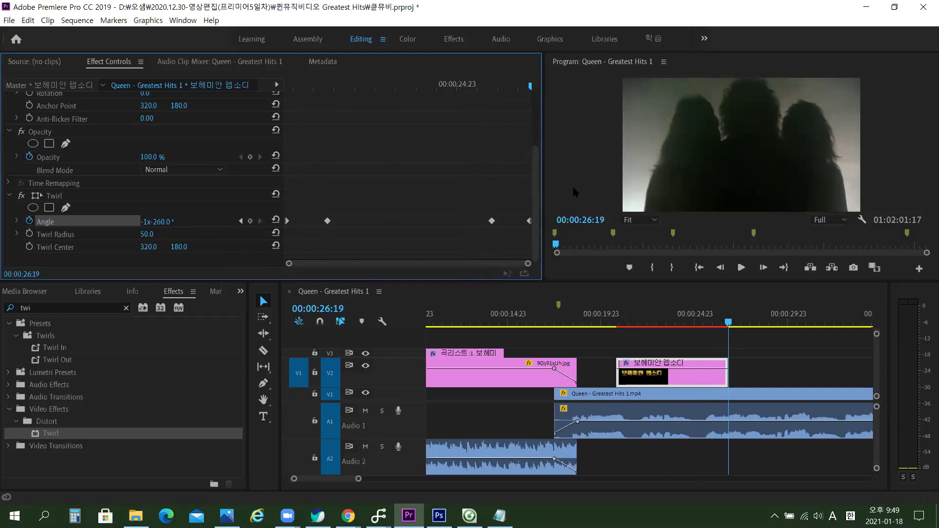
Deselect the title clip and show the project's media items in place of the effects list.
left_click(787, 343)
key("minus")
key("minus")
key("minus")
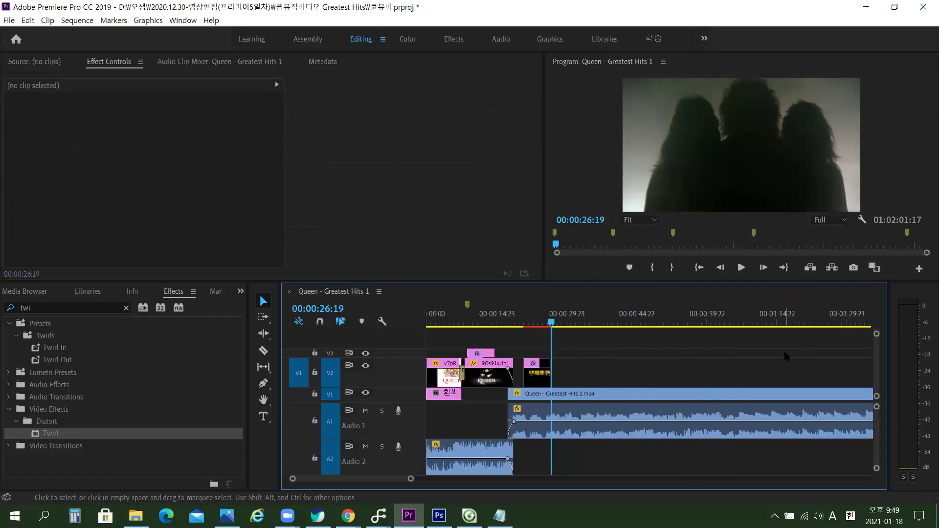
key("minus")
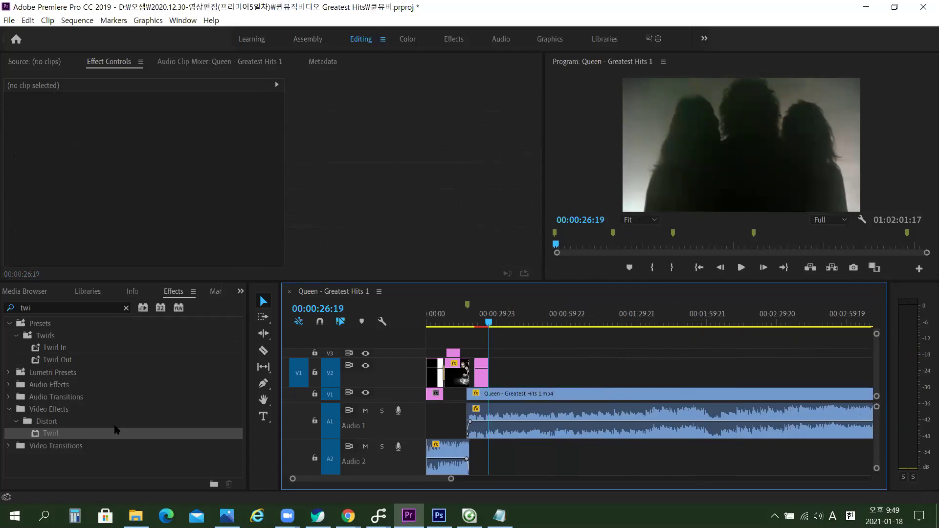
left_click(241, 293)
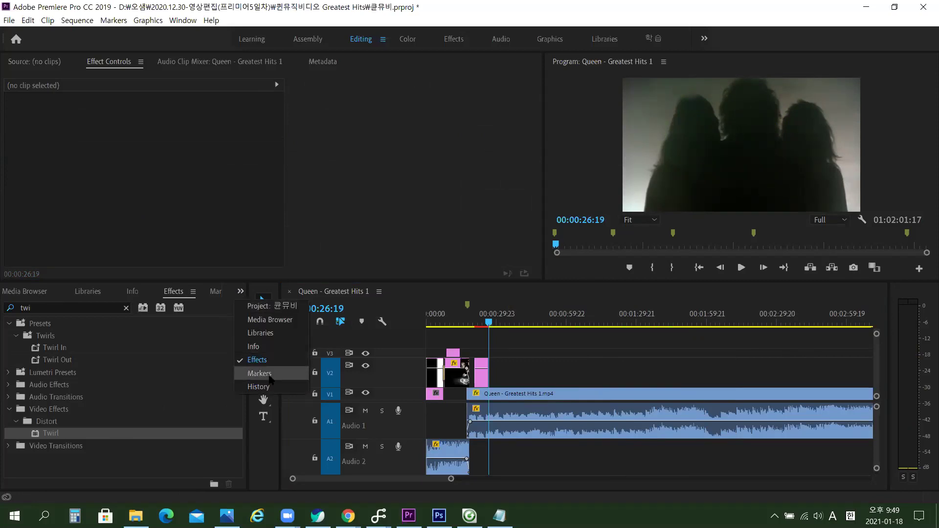
left_click(261, 307)
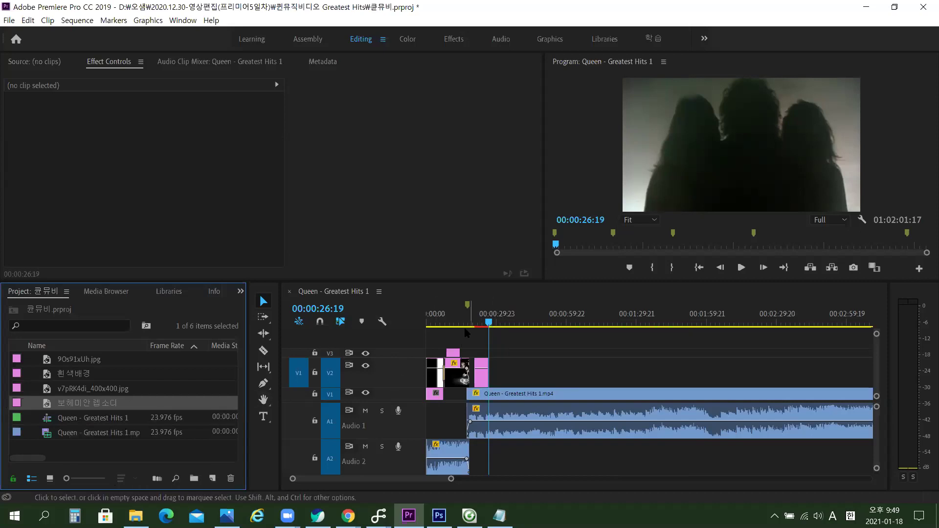
Scrub through the 보헤미안 렙소디 title clip to review it over the video, stopping at 00:00:21:21.
mouse_move(504, 322)
left_mouse_down()
mouse_move(549, 322)
mouse_move(493, 323)
left_mouse_up()
left_click(504, 322)
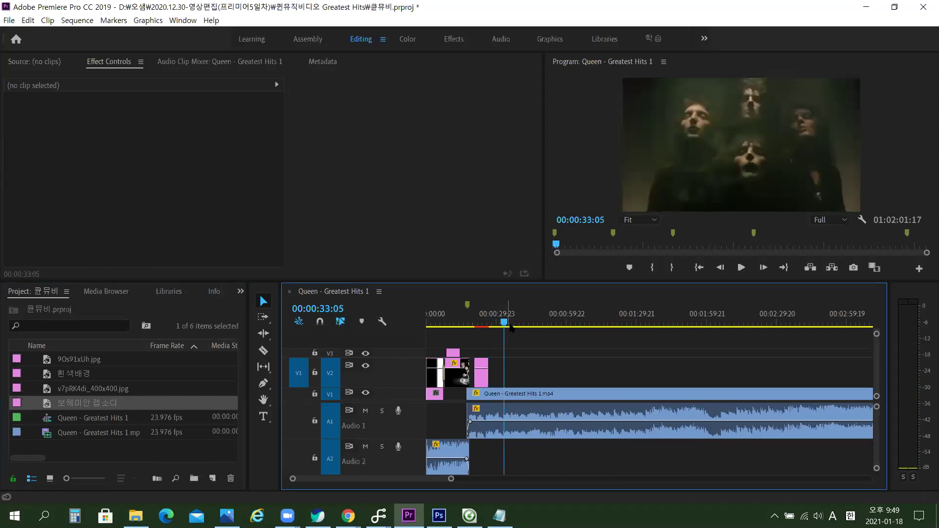
scroll(589, 327, "up", 3)
left_click_drag(645, 323, 436, 322)
left_click(479, 374)
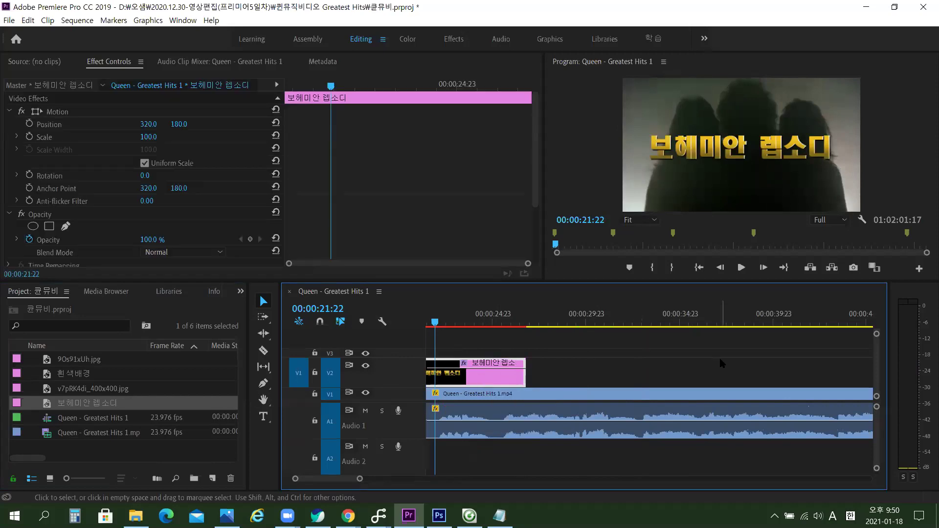
left_click_drag(450, 323, 492, 325)
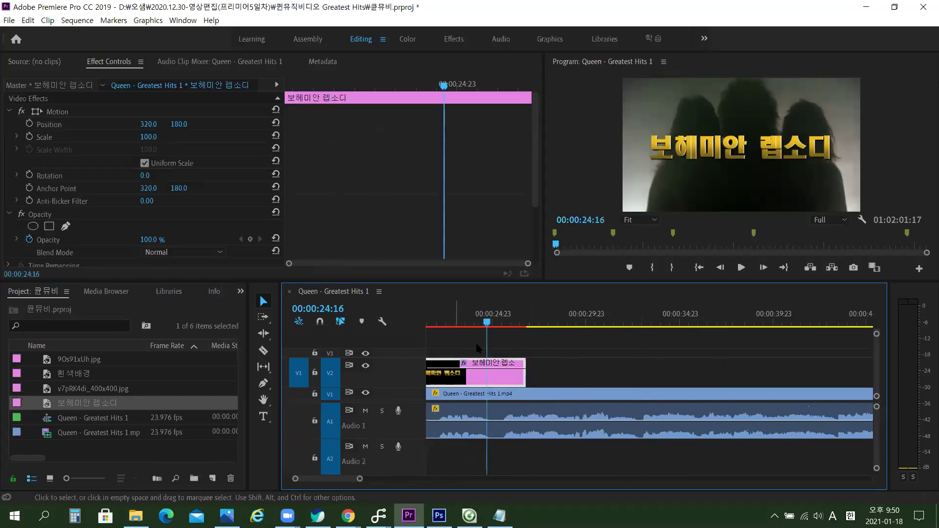
left_click_drag(342, 480, 339, 480)
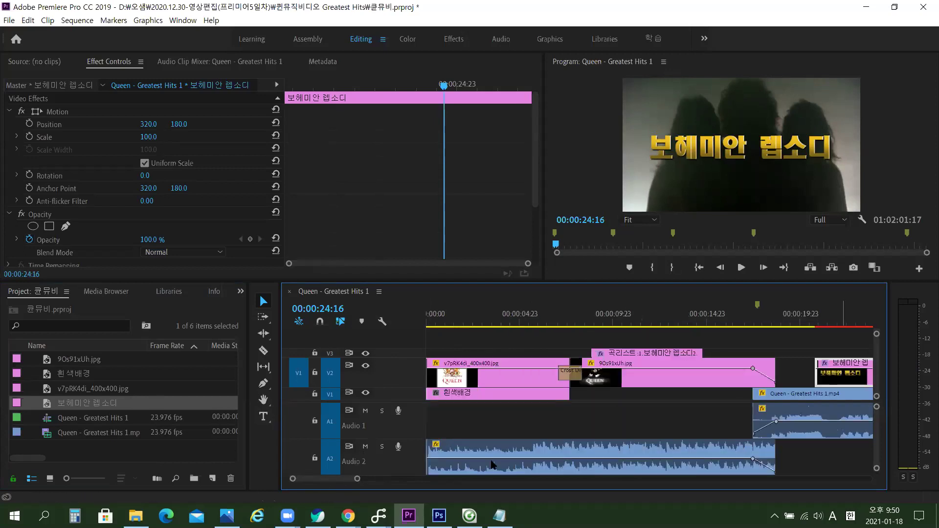
left_click_drag(343, 480, 341, 481)
left_click(837, 322)
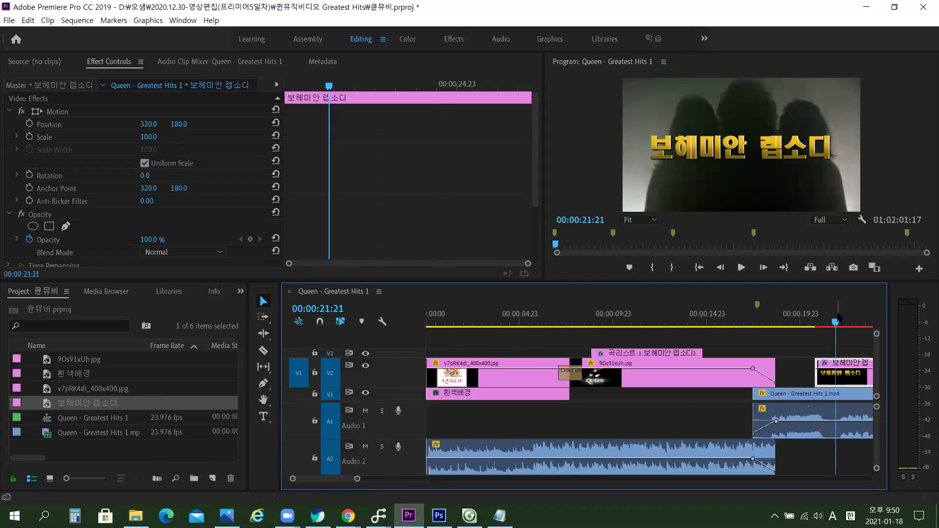
key("minus")
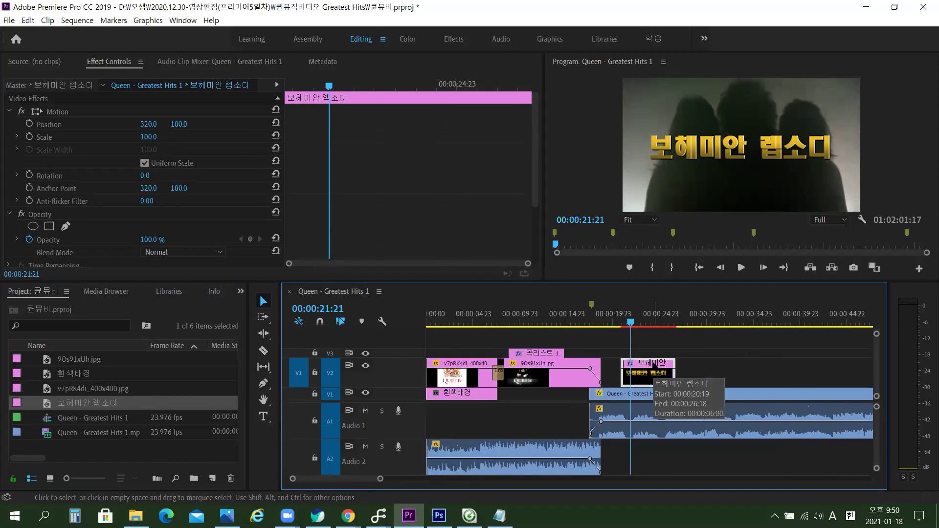
Open the 보헤미안 렙소디 title for editing and create a new title based on it, named 킬러 퀸.
double_click(654, 366)
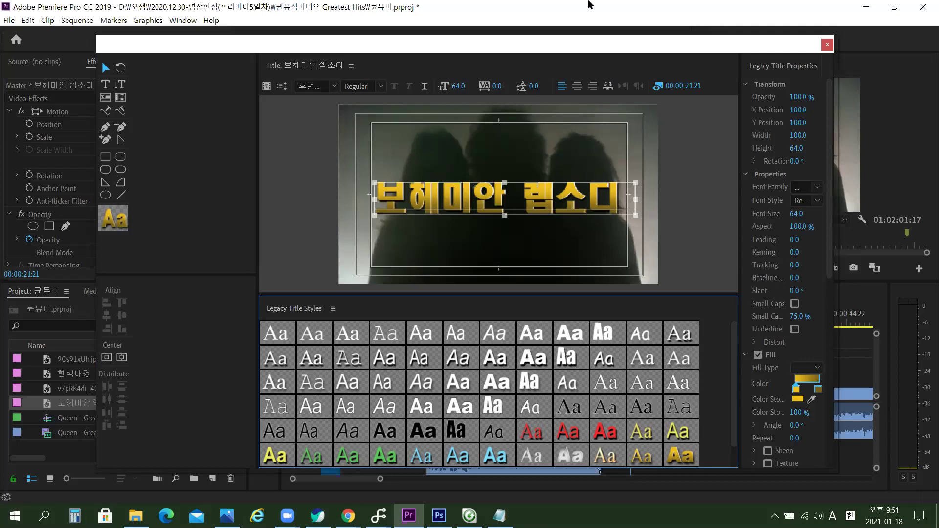
left_click_drag(431, 37, 412, 12)
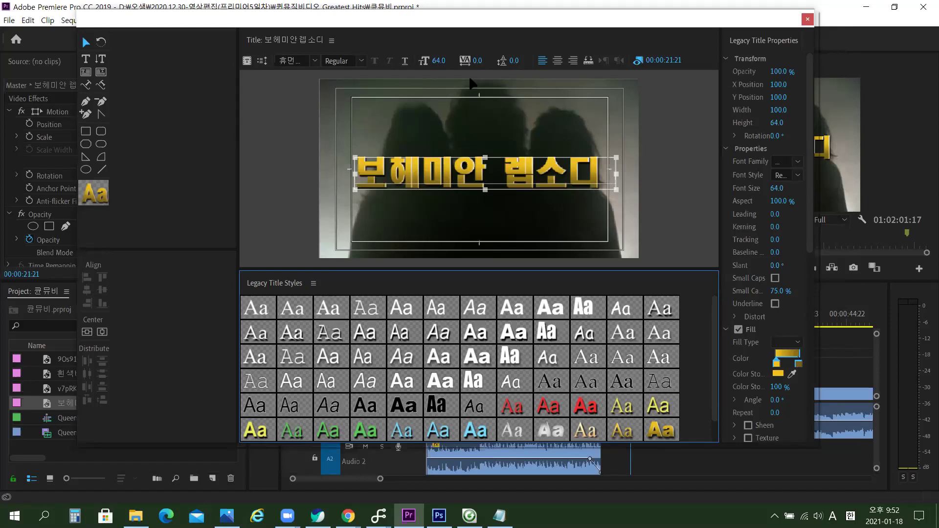
left_click_drag(509, 24, 497, 31)
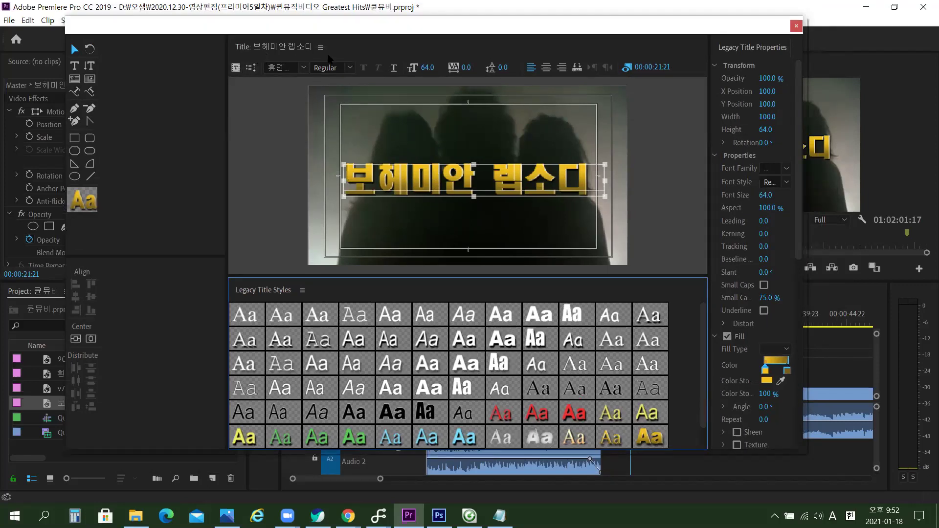
left_click(236, 67)
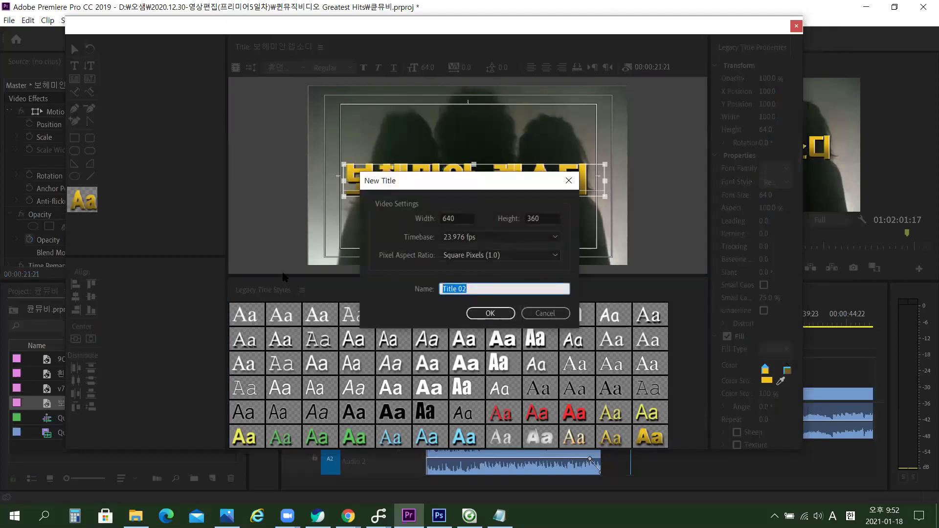
type("zlfgfjznls")
key("BackSpace")
key("BackSpace")
key("BackSpace")
key("BackSpace")
key("BackSpace")
key("BackSpace")
key("BackSpace")
key("BackSpace")
key("BackSpace")
key("BackSpace")
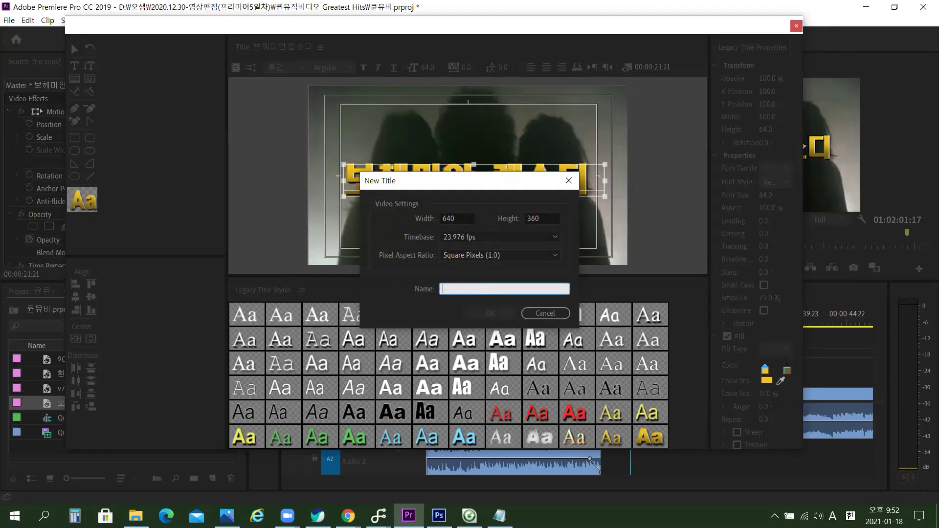
key("Hangul")
type("킬러큐ㄴ")
key("ctrl+a")
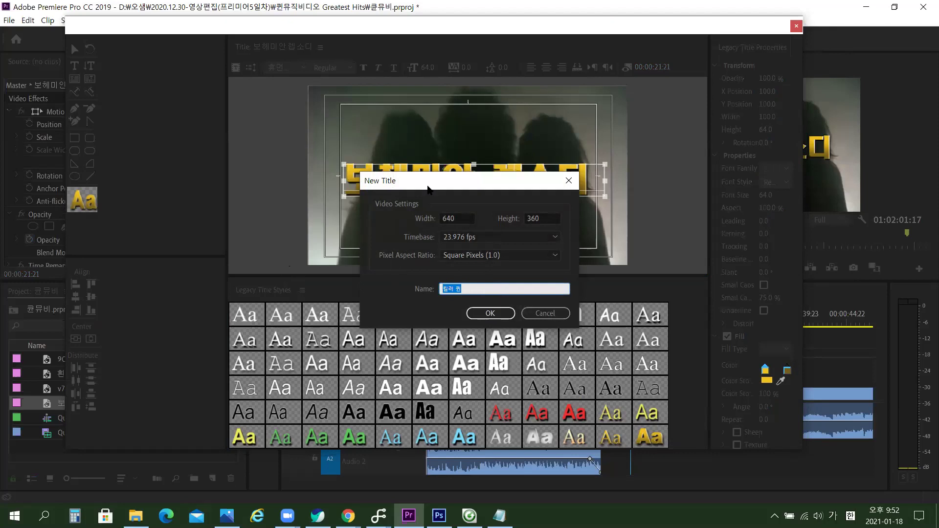
left_click(500, 315)
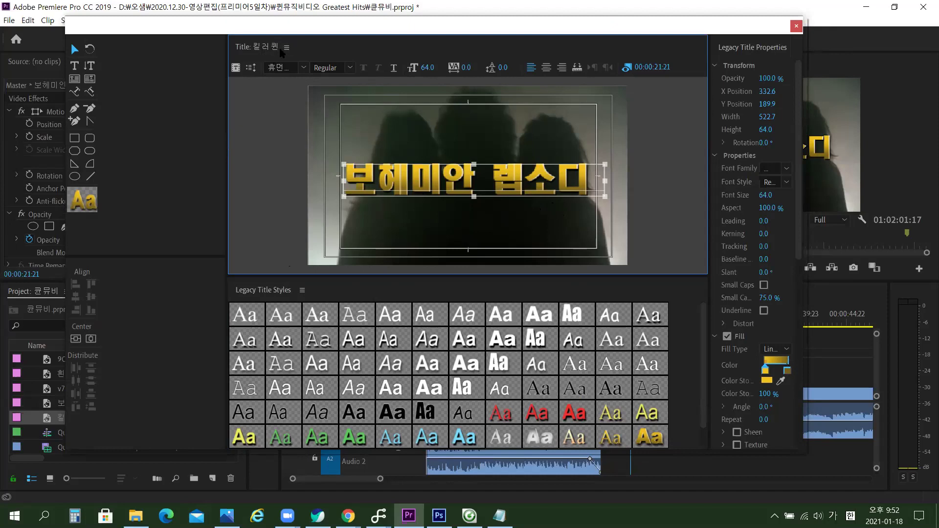
Replace the text of the new title with 킬러 퀸.
left_click(74, 65)
left_click(293, 142)
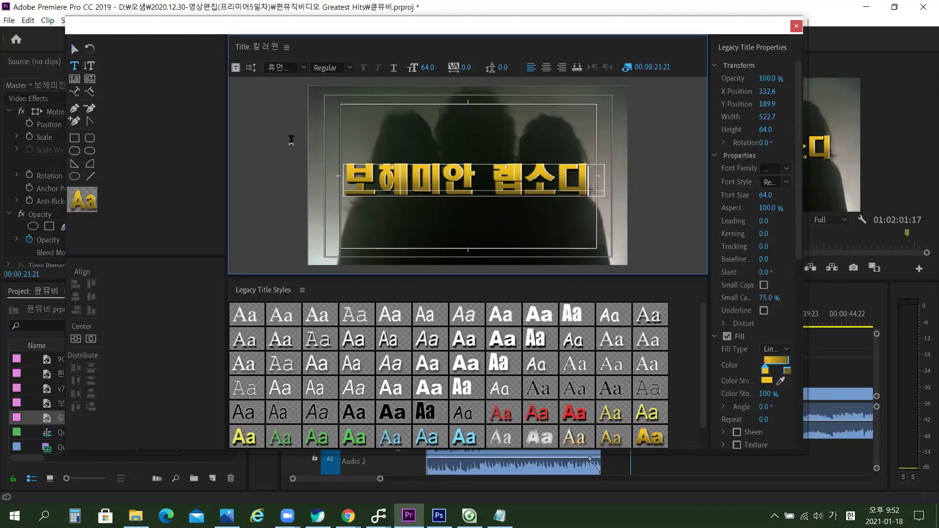
key("ctrl+v")
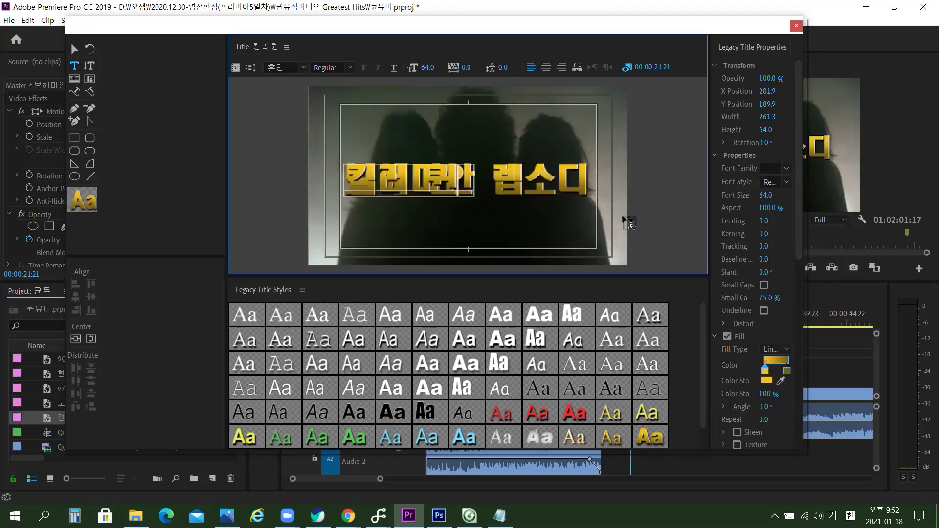
Hide the background video, move the 킬러 퀸 text to about X 310, Y 197, and close the title editor.
left_click(627, 67)
left_click(75, 50)
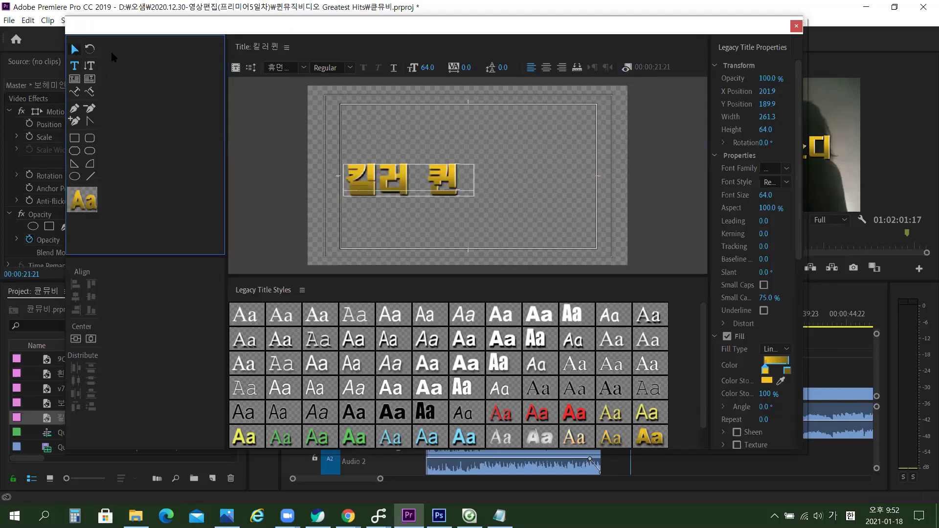
left_click_drag(446, 188, 501, 192)
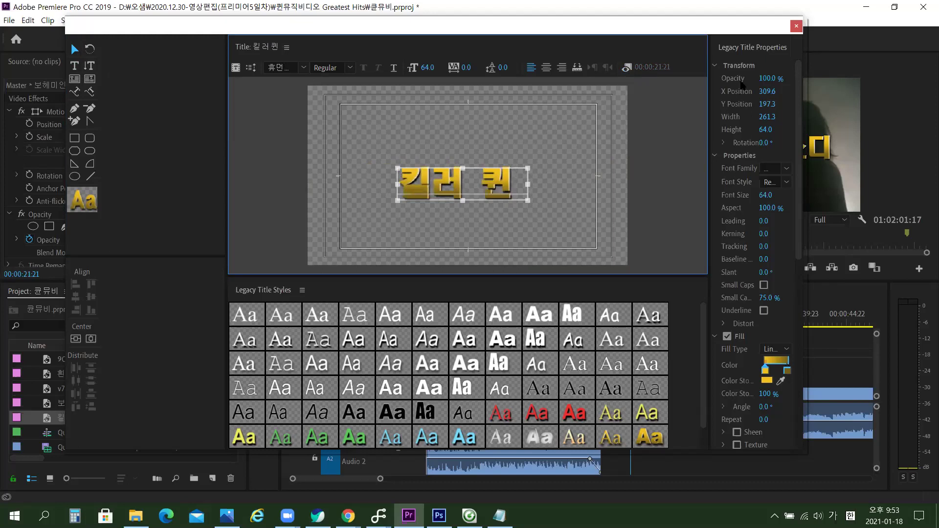
left_click(797, 26)
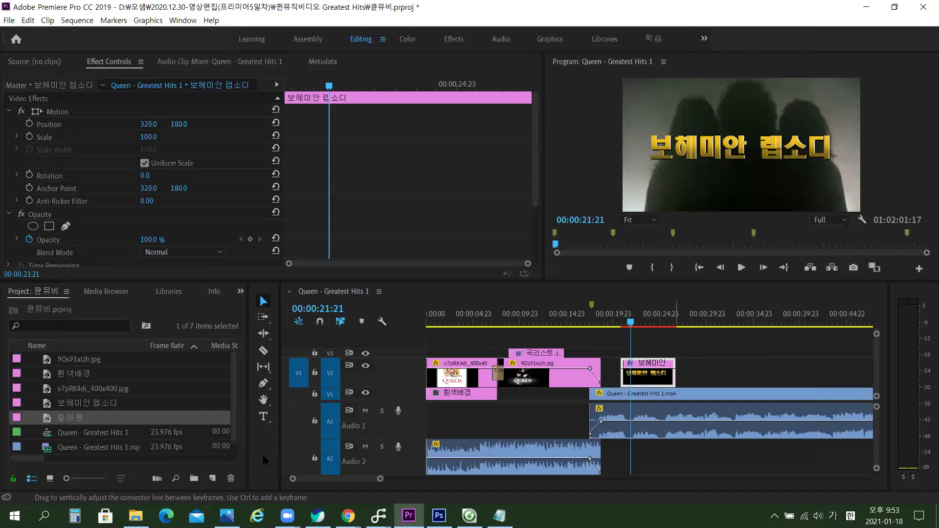
Clear the clip selection and move the playhead to the next sequence marker at 00:09:56:23.
left_click(73, 408)
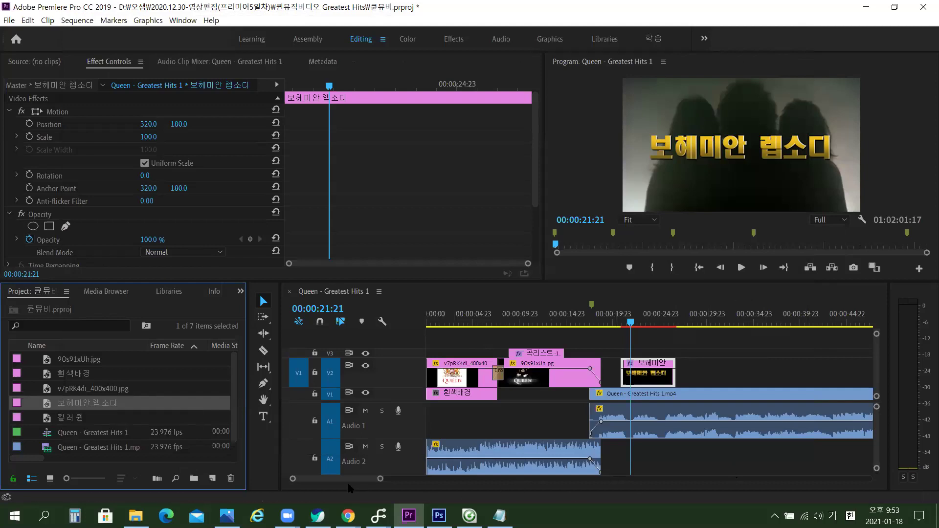
left_click_drag(649, 327, 685, 327)
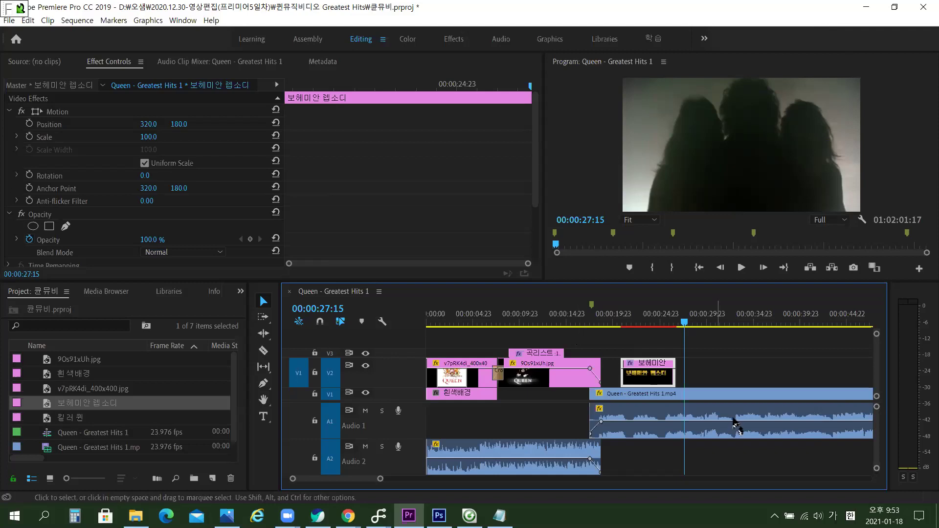
left_click(733, 366)
key("shift+m")
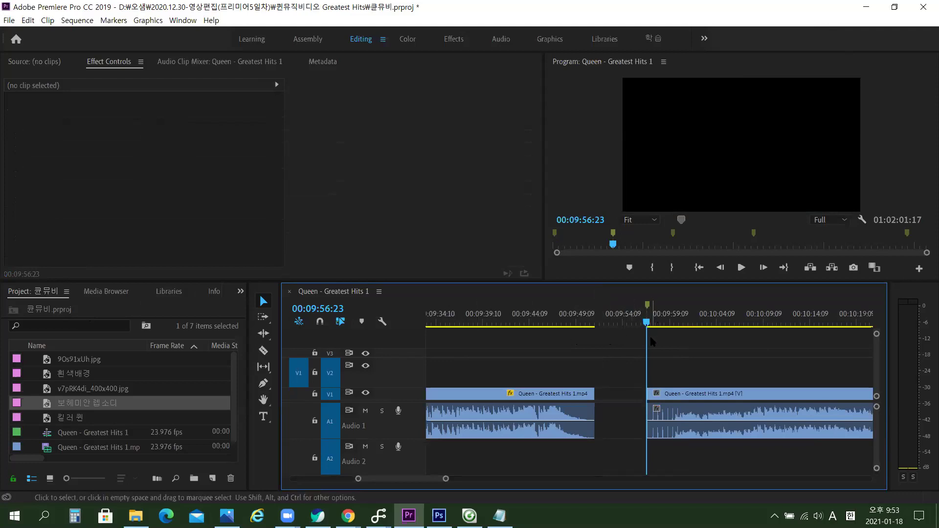
Preview the opening of the clip after the marker and place the playhead at 00:09:58:20.
key("space")
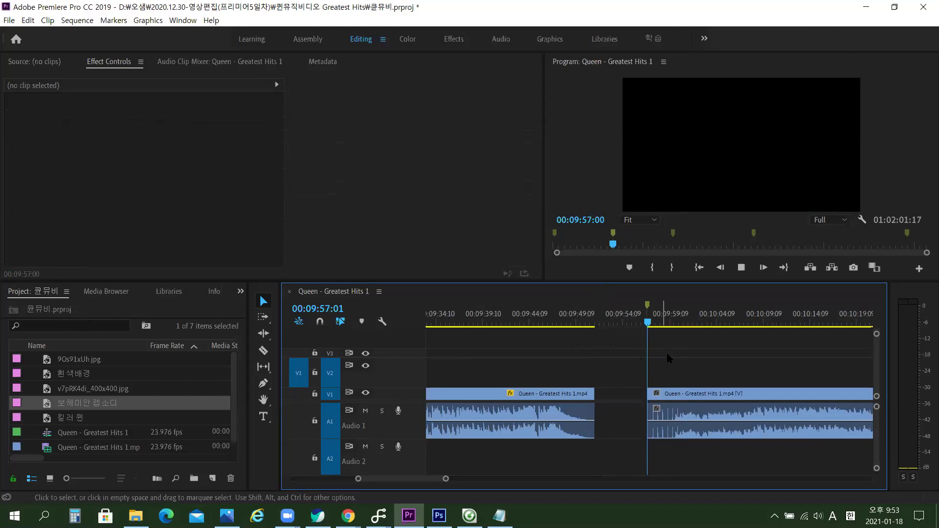
left_click(656, 324)
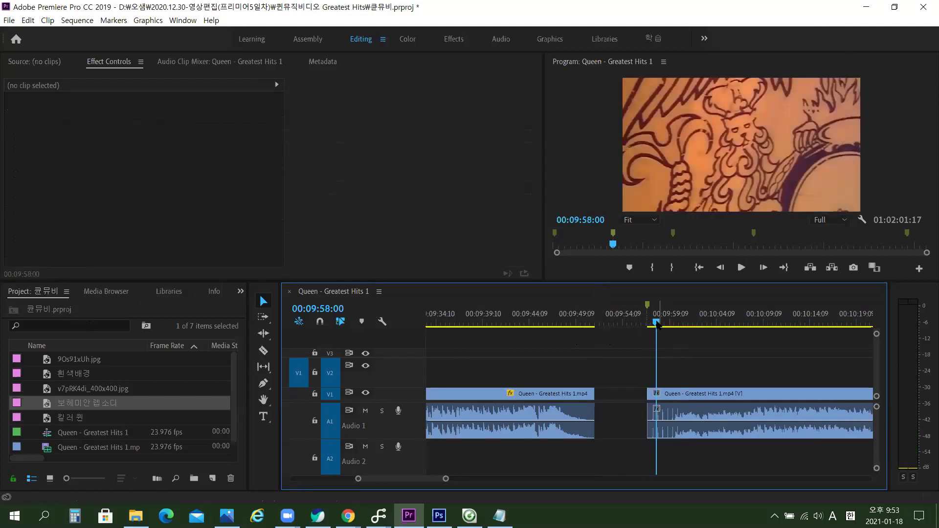
left_click(647, 323)
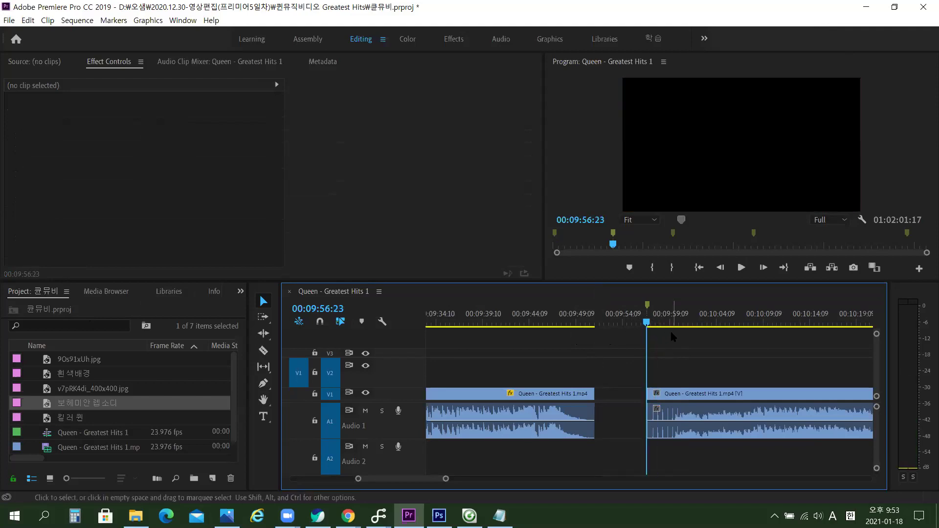
left_click_drag(647, 323, 666, 334)
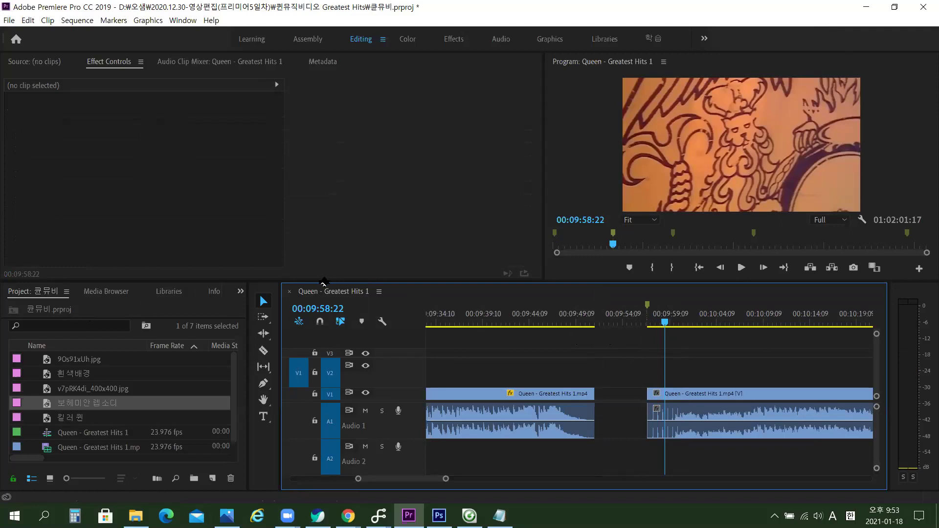
left_click(331, 310)
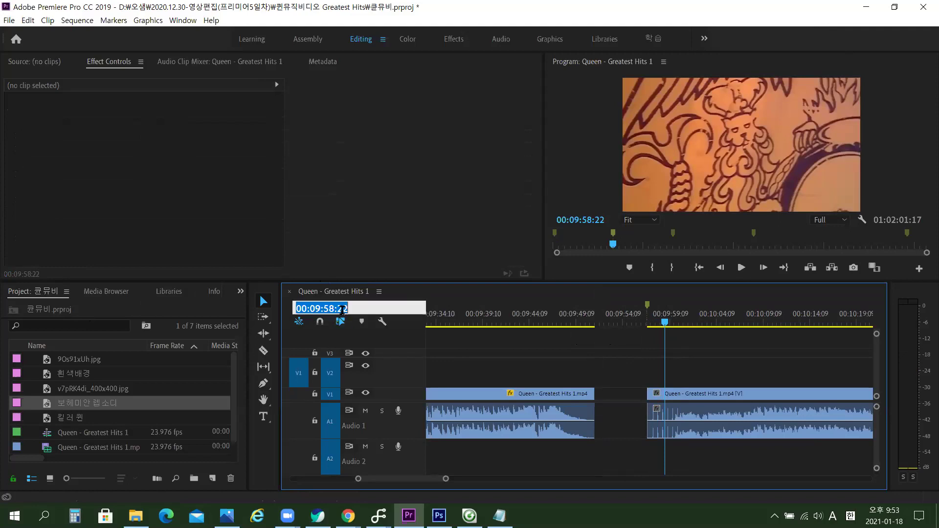
type("0")
key("Return")
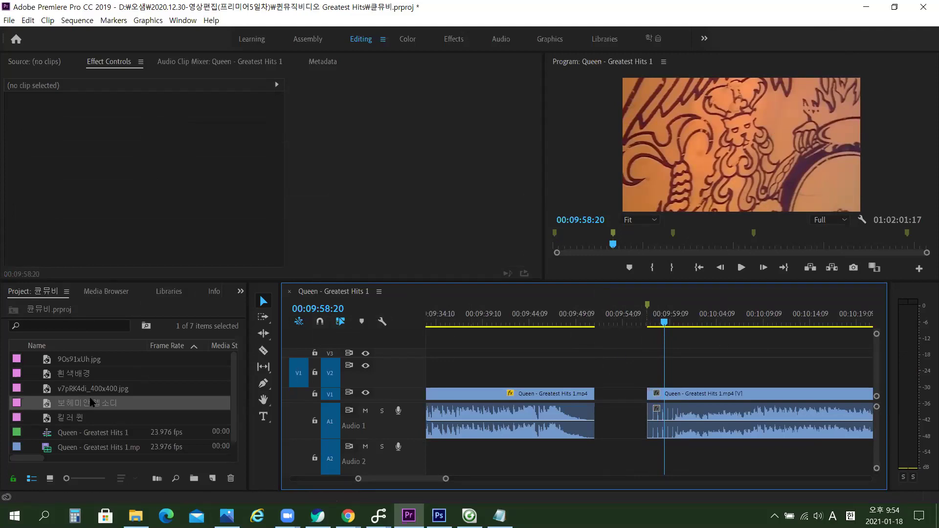
Select the 킬러 퀸 title in the project, revisit the 보헤미안 렙소디 title clip, and return the playhead to the 00:09:56:23 marker.
left_click(68, 420)
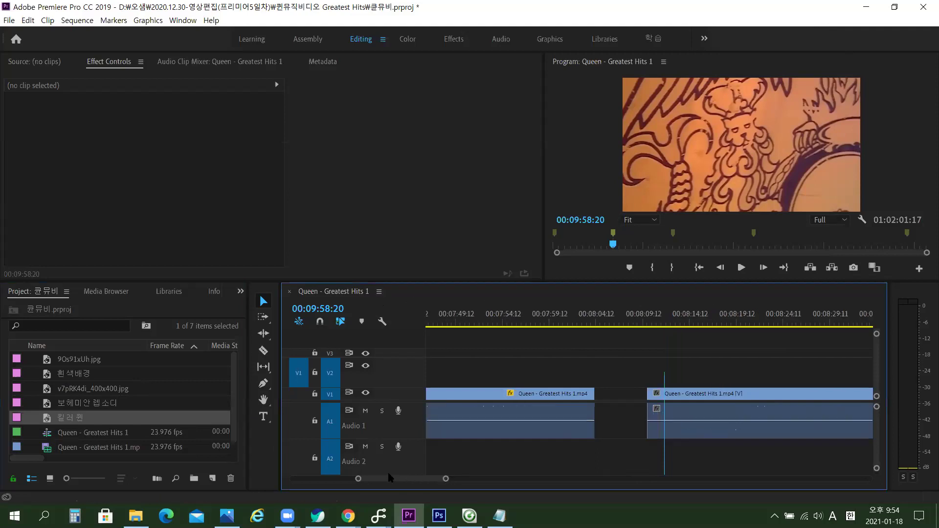
left_click_drag(424, 479, 358, 479)
left_click(635, 316)
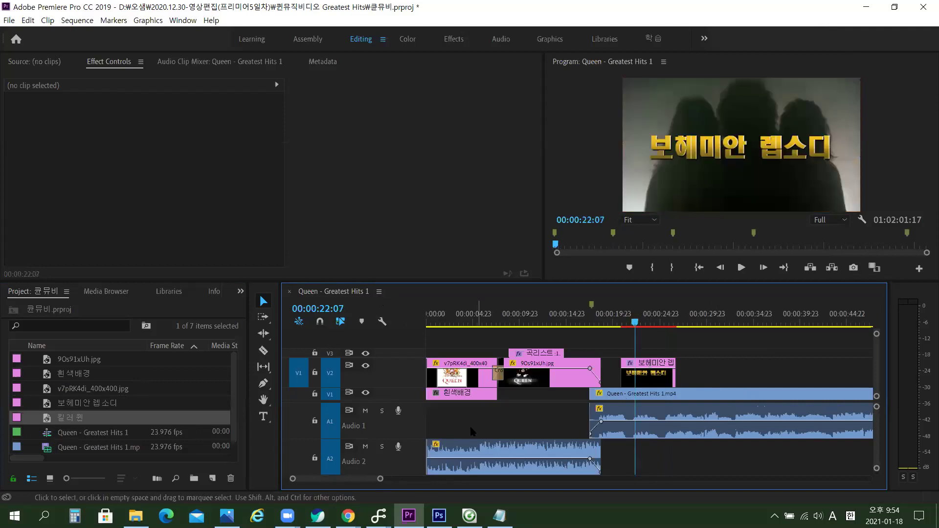
scroll(352, 483, "down", 3)
scroll(352, 485, "down", 10)
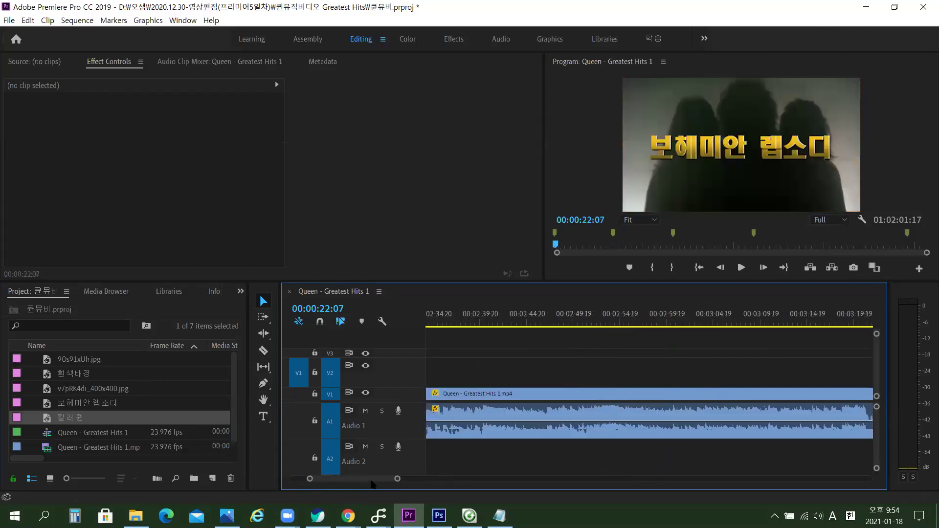
mouse_move(607, 330)
left_mouse_down()
mouse_move(595, 322)
mouse_move(605, 322)
left_mouse_up()
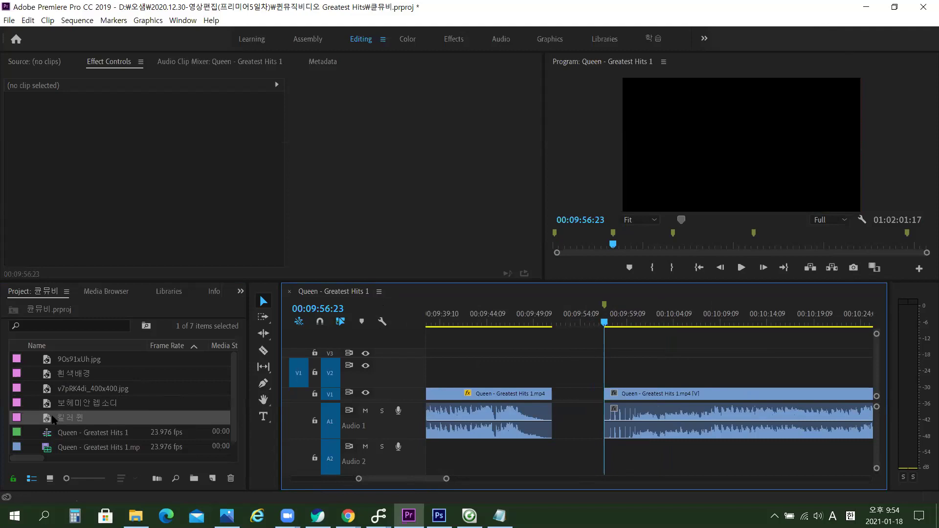
Place the 킬러 퀸 title on track V2 at the 00:09:56:23 marker and open that clip in the title editor.
left_click_drag(47, 423, 606, 371)
left_click(95, 404)
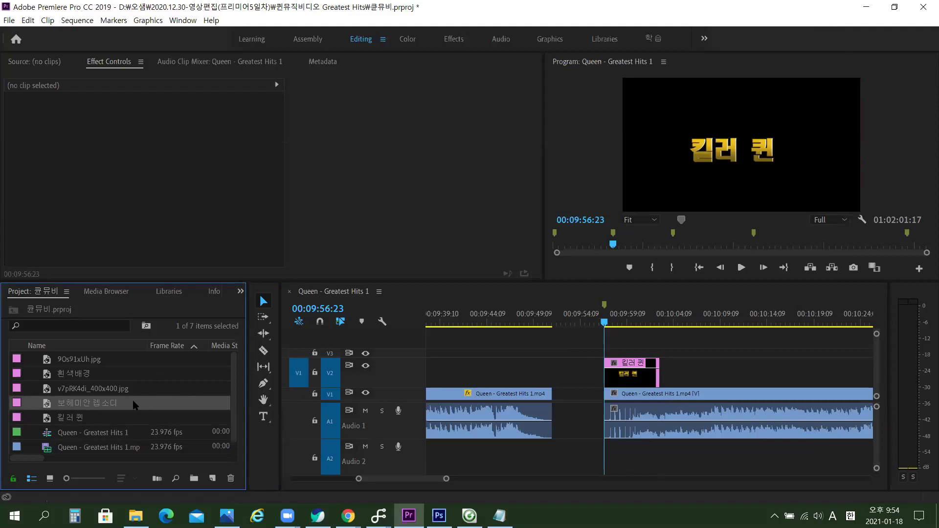
left_click(68, 422)
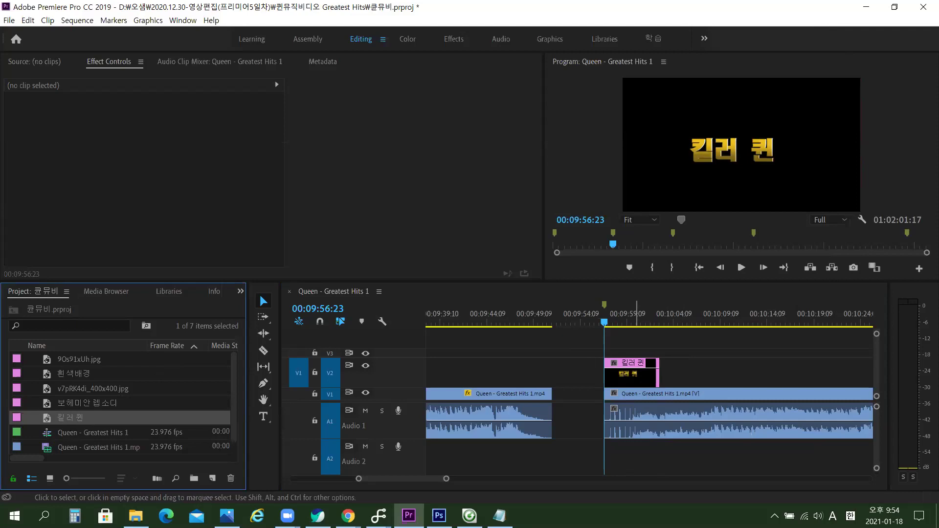
left_click(633, 372)
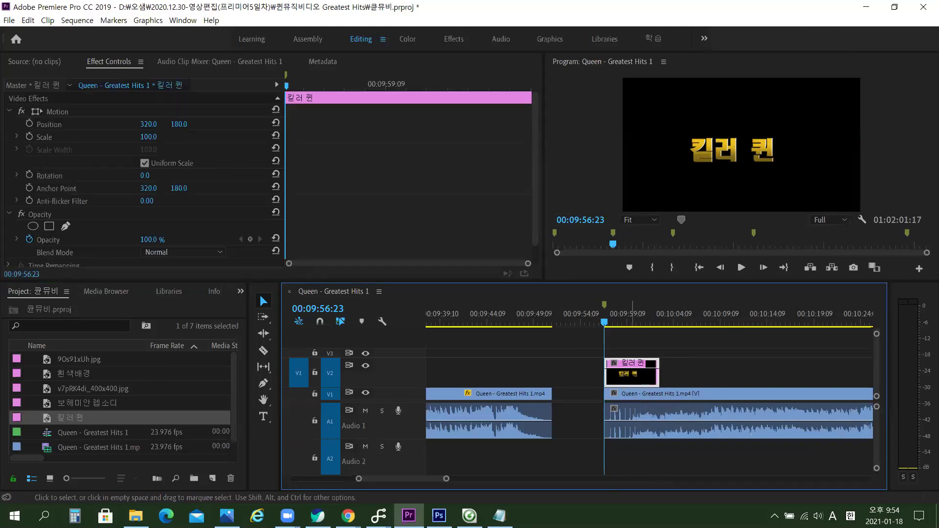
double_click(632, 372)
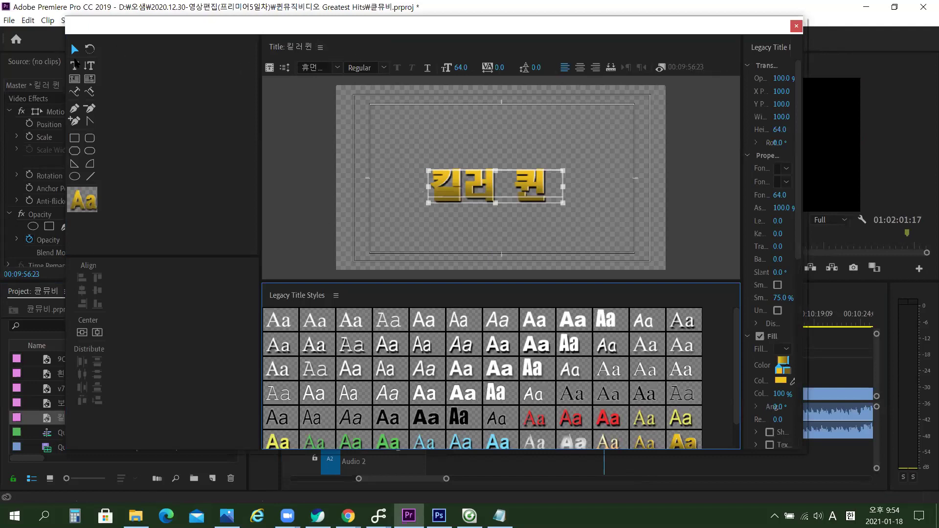
left_click(270, 67)
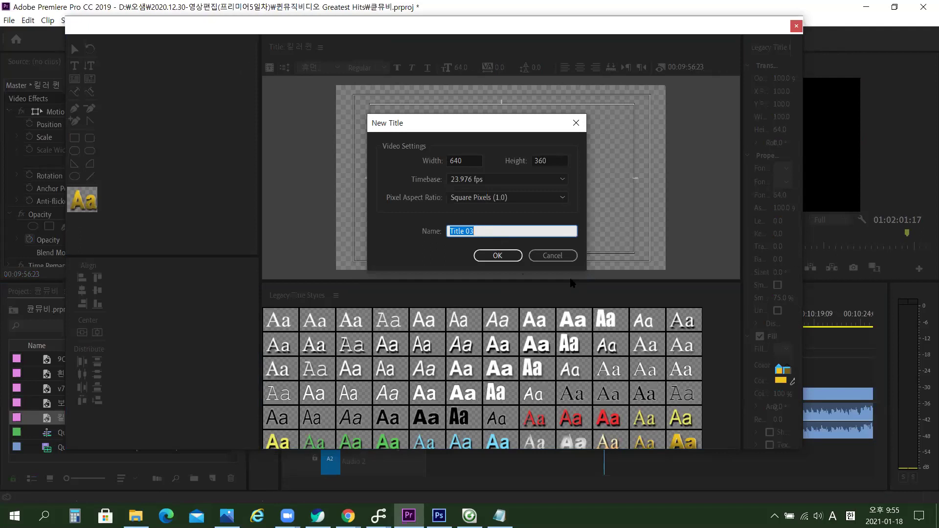
left_click(563, 257)
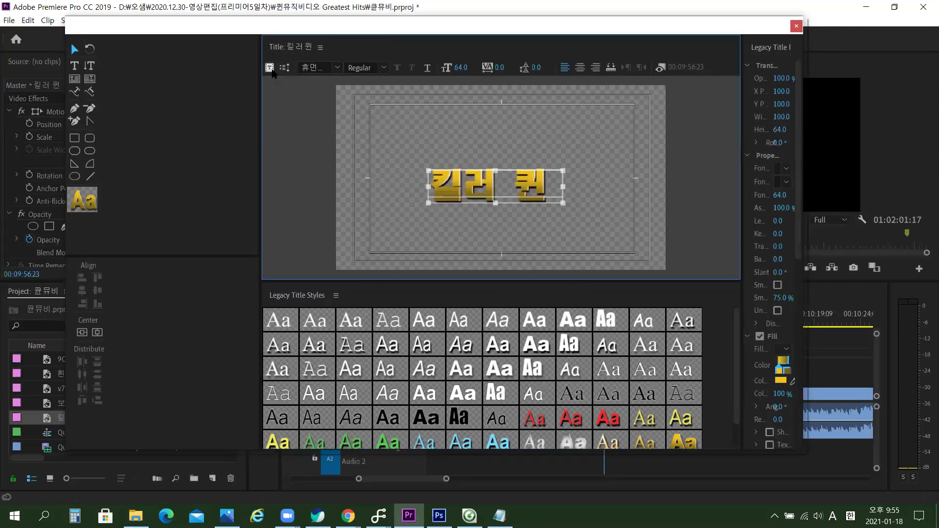
left_click(283, 69)
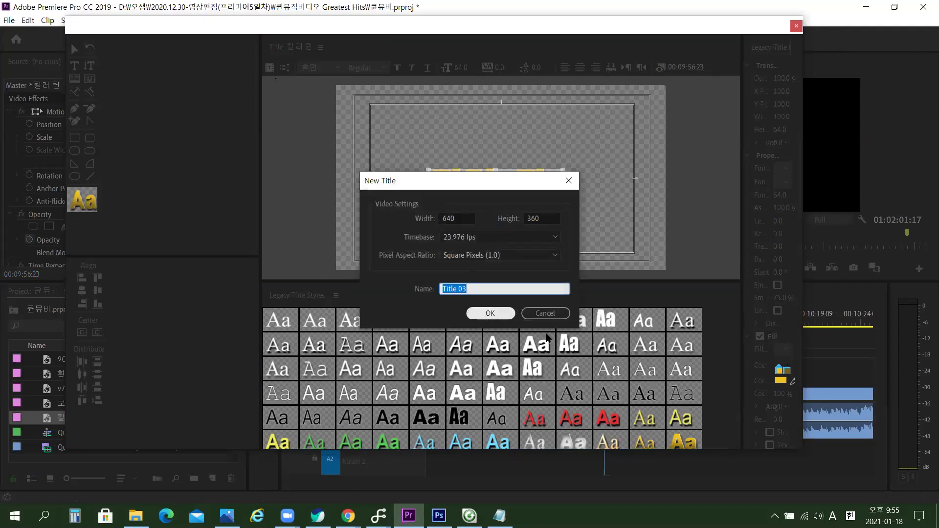
left_click(545, 314)
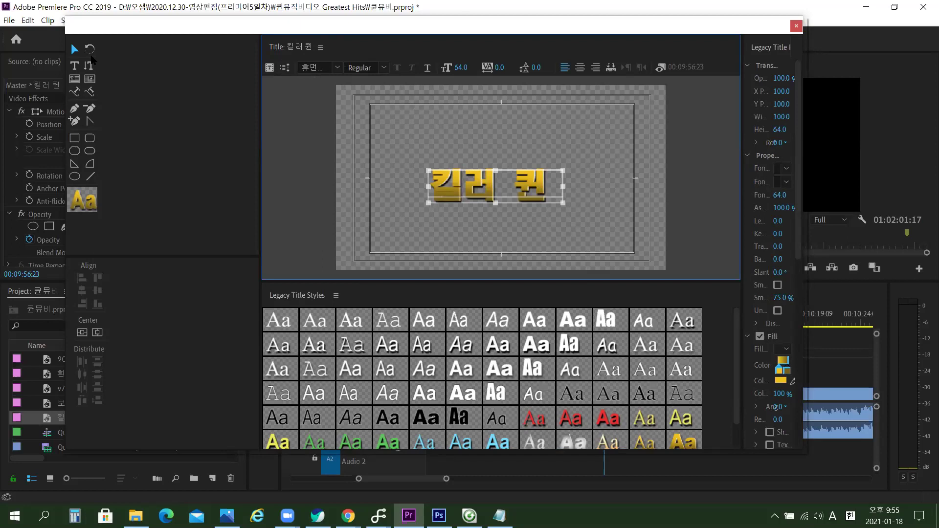
left_click(76, 68)
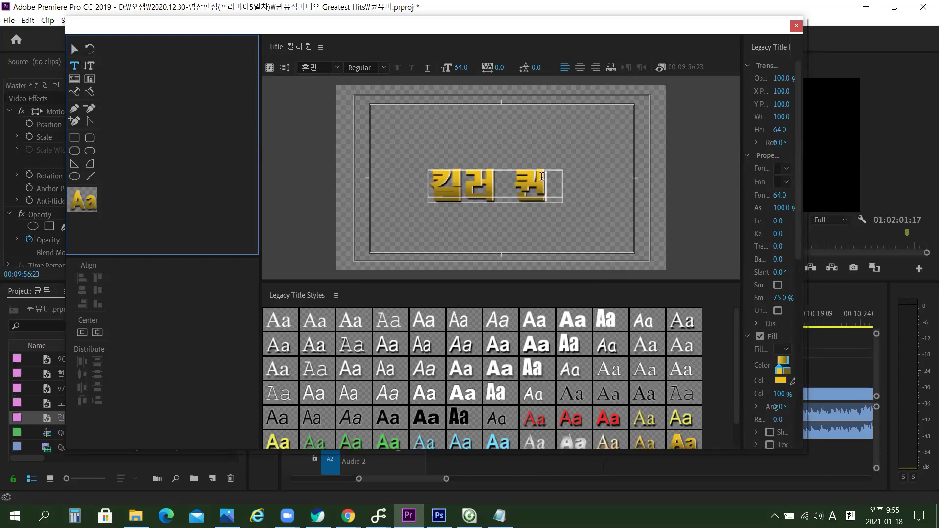
left_click(269, 68)
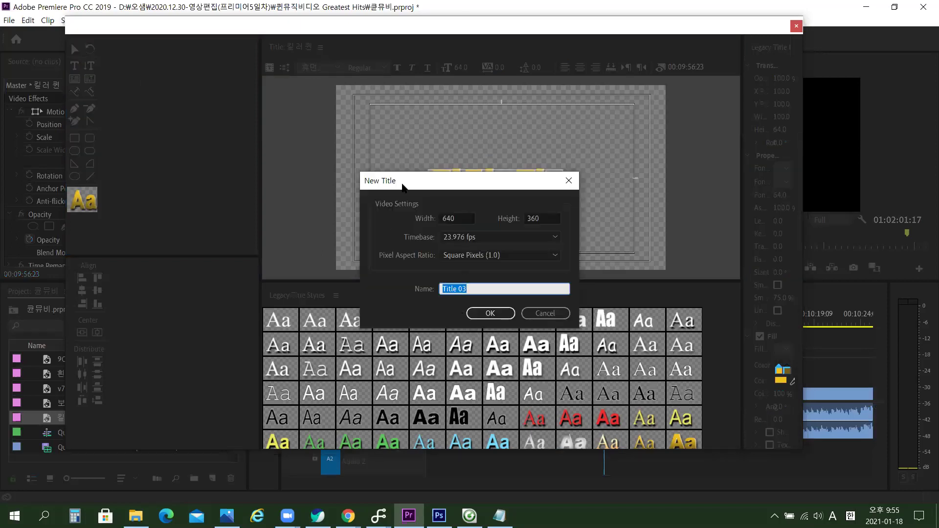
left_click(544, 314)
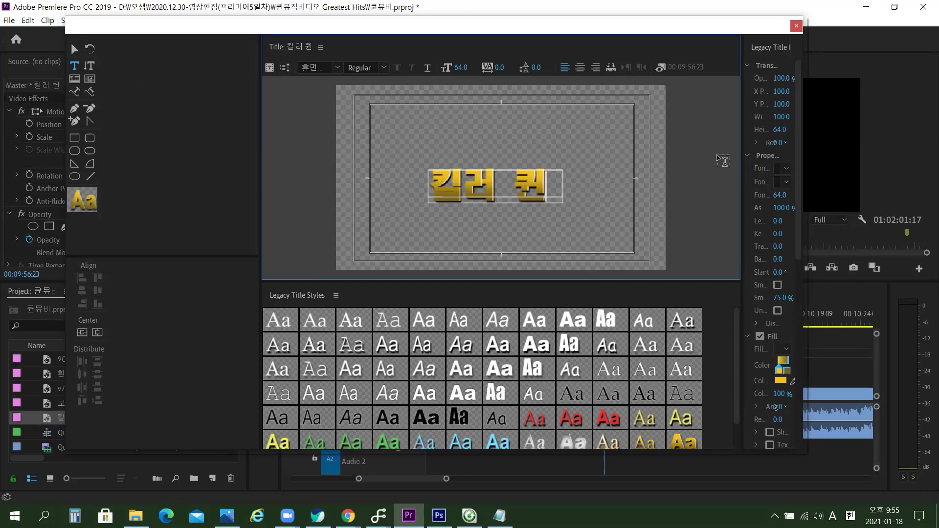
Widen the Legacy Title Properties area and select the whole 킬러 퀸 text in the title.
left_click_drag(741, 186, 686, 173)
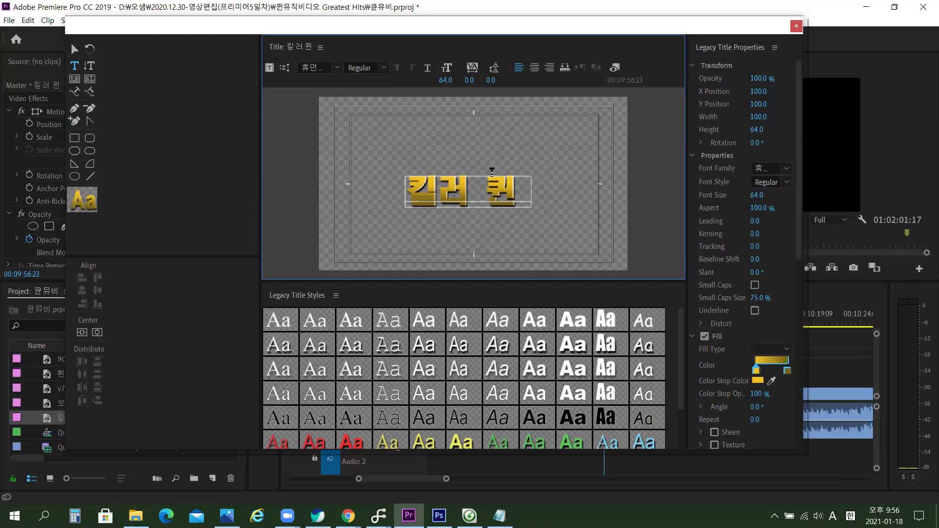
left_click(615, 68)
left_click(616, 68)
left_click_drag(511, 184, 381, 173)
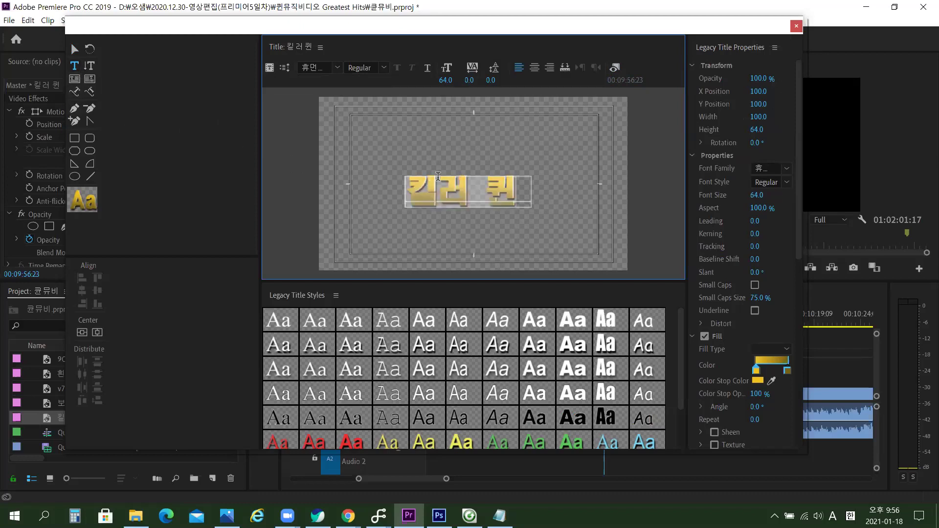
left_click(483, 189)
left_click_drag(512, 186, 292, 136)
Create a new title based on the current 킬러 퀸 title and name it 썸바디 투러브.
left_click(270, 67)
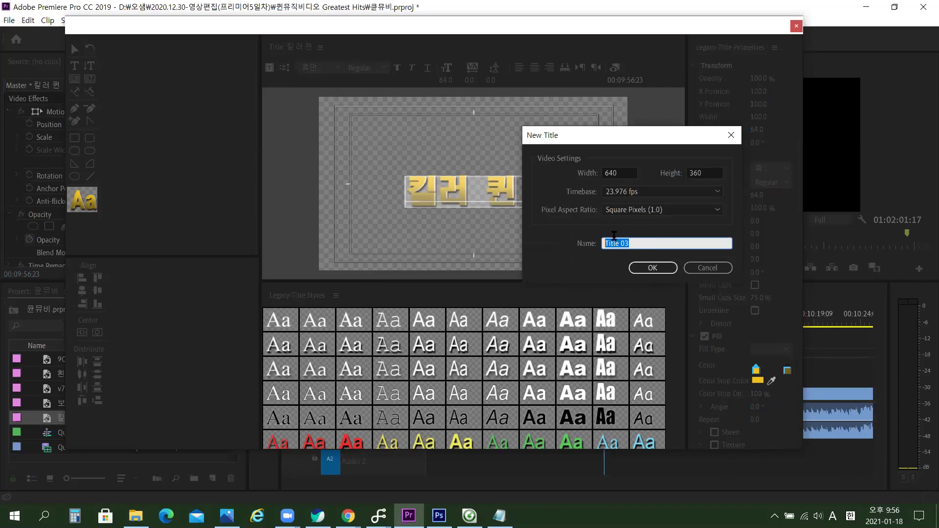
type("T")
key("BackSpace")
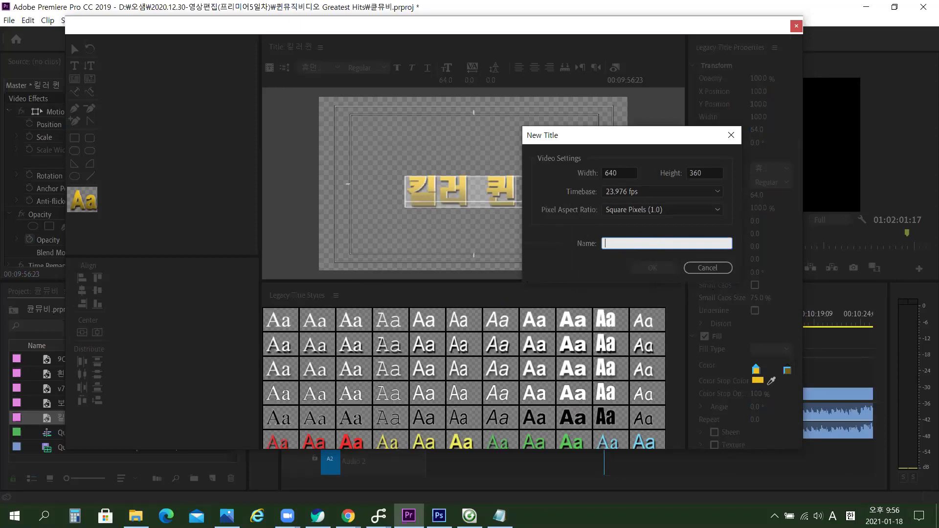
type("ㅋㅓㄹ바디 ㅌㅜㄹㅓㅂㅡ")
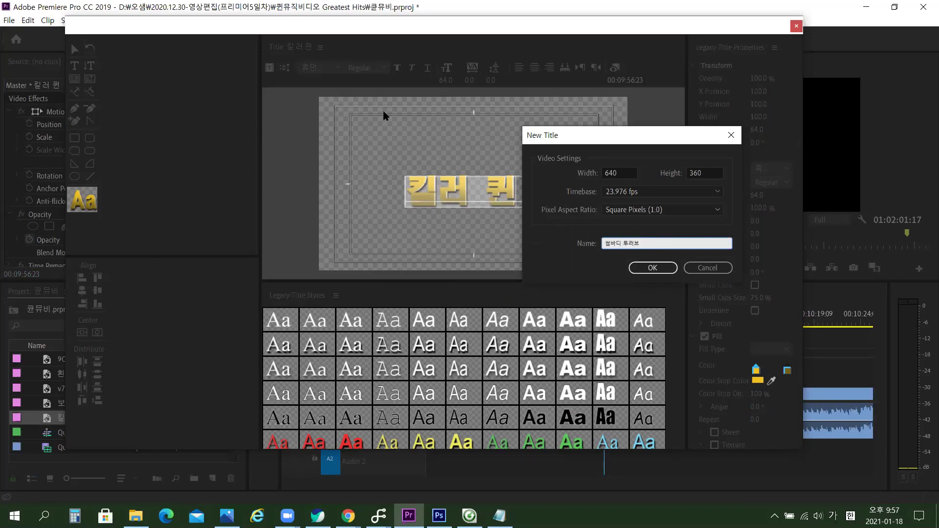
left_click(651, 271)
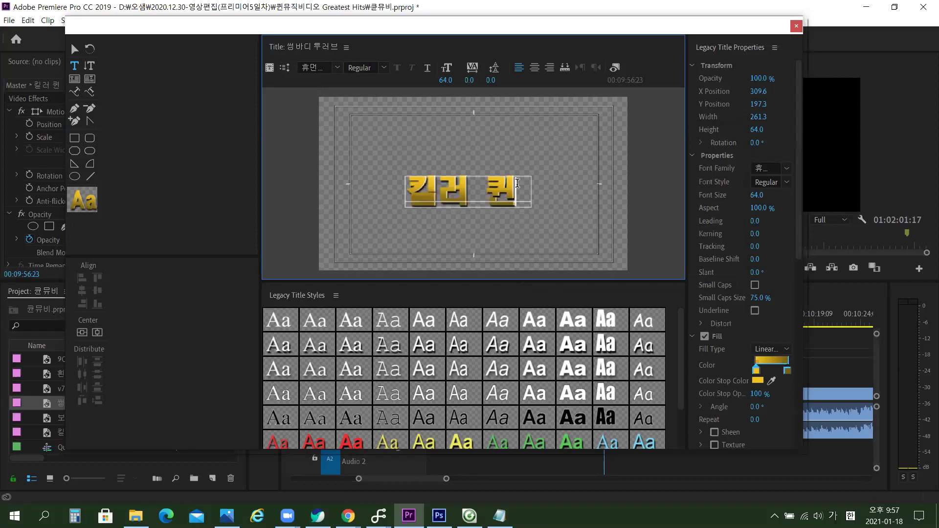
Replace the whole 킬러 퀸 text in the new title with 썸바디 투 러브.
double_click(501, 183)
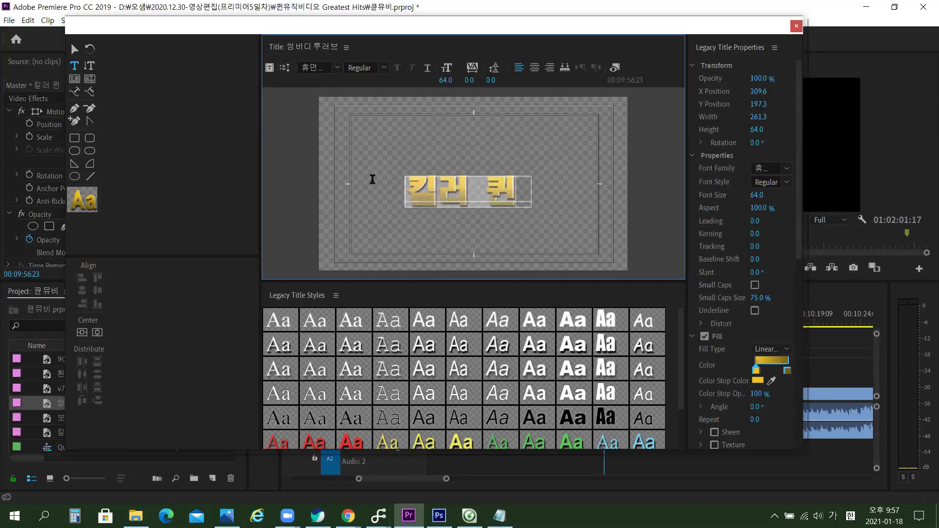
left_click(617, 68)
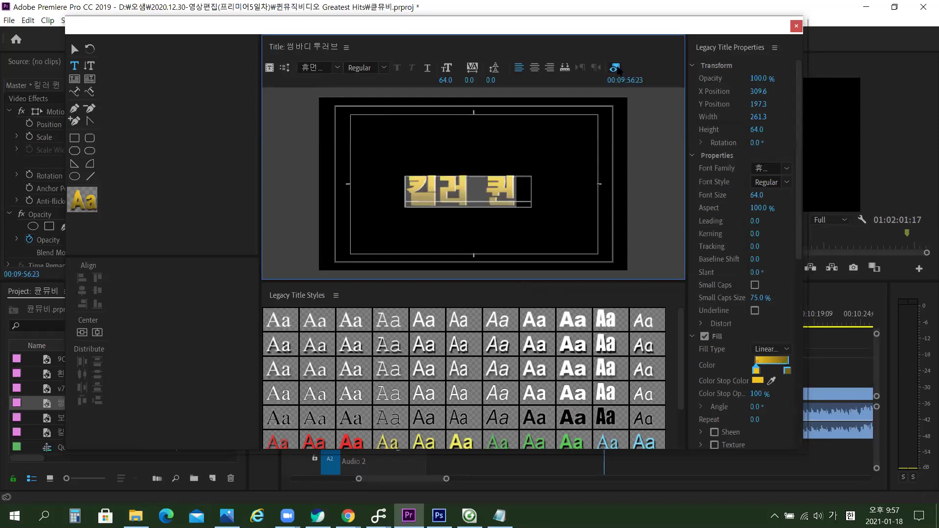
left_click(617, 68)
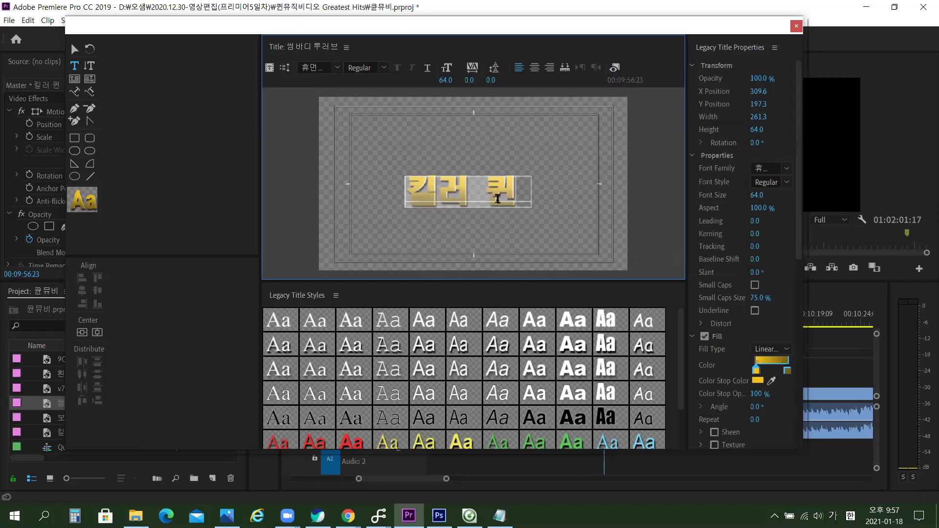
left_click(510, 179)
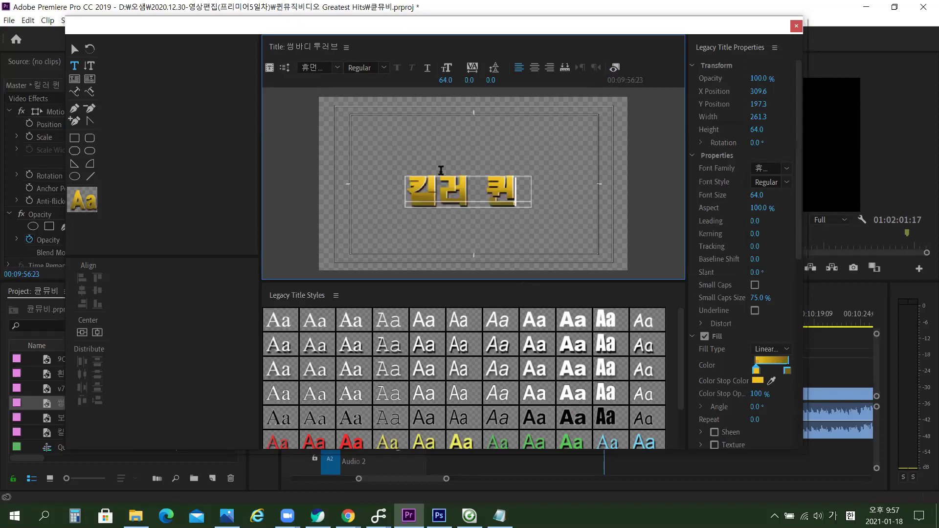
key("ctrl+a")
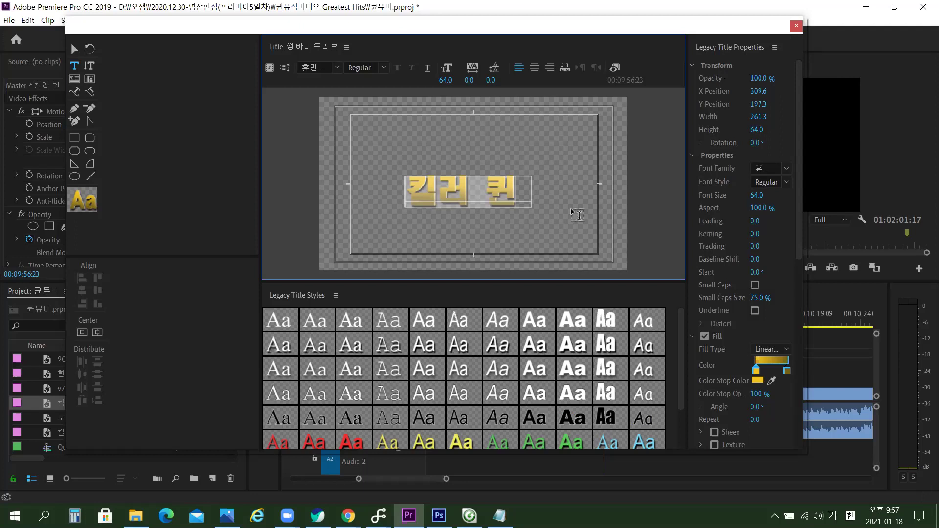
left_click(490, 192)
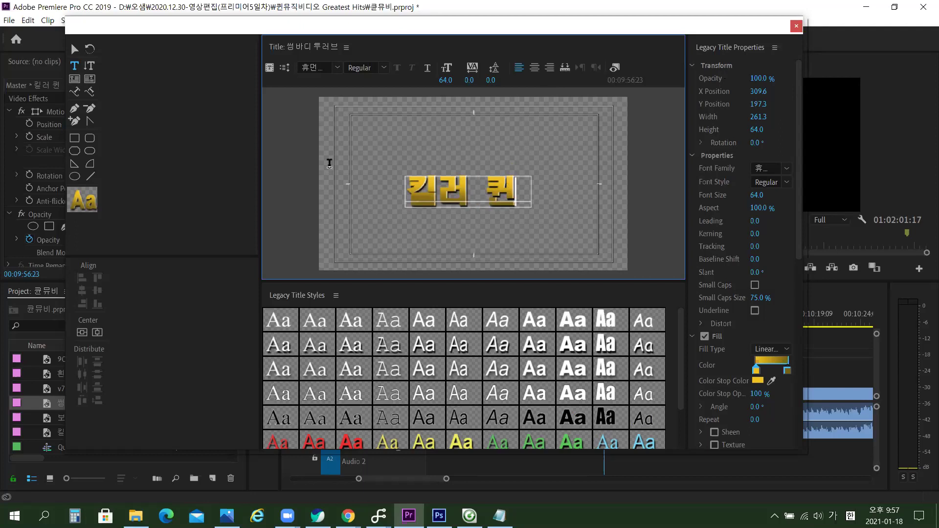
key("ctrl+a")
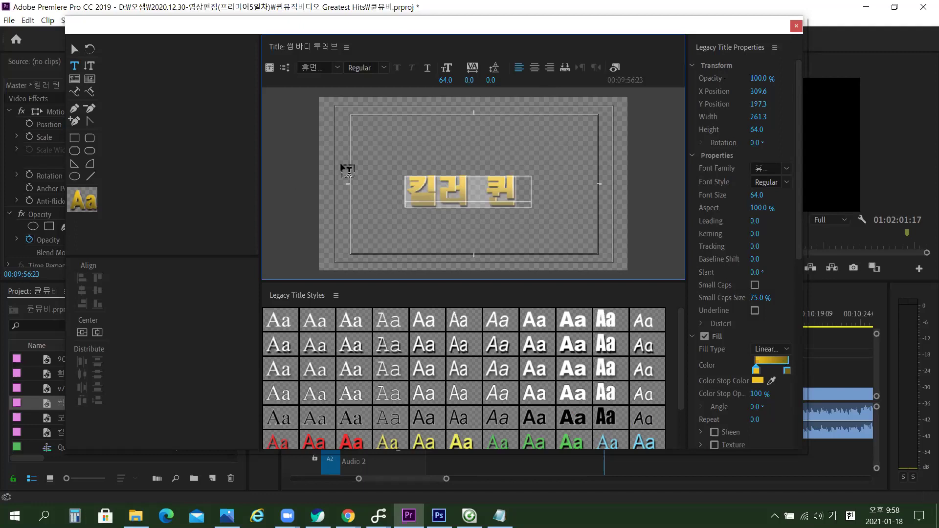
type("썸")
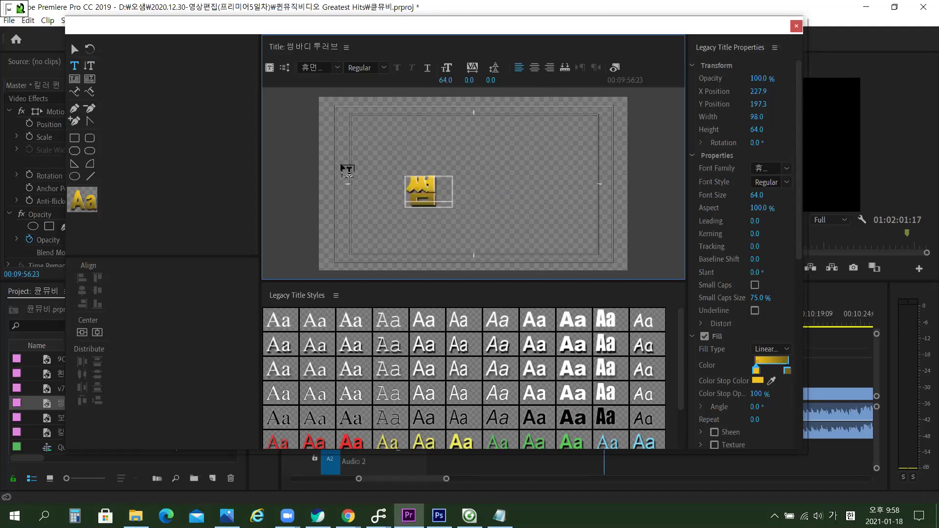
type("바디 투")
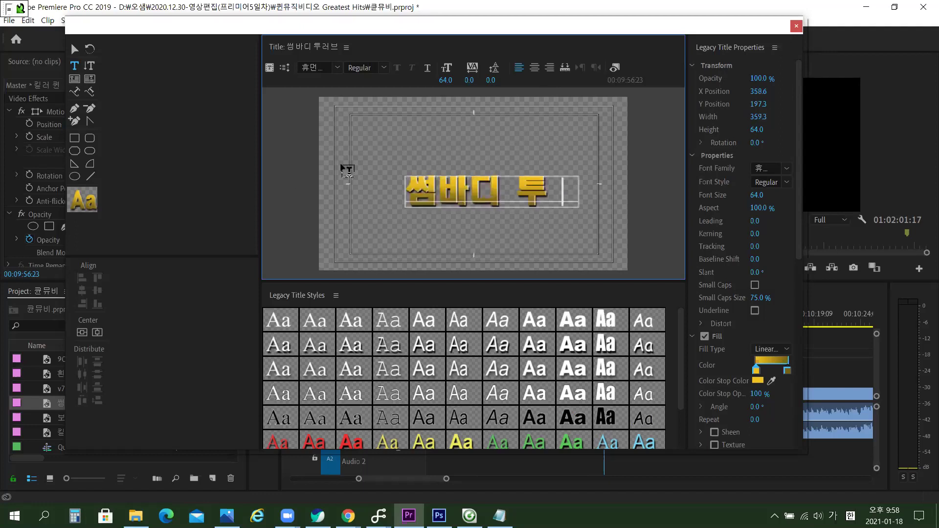
type(" 러브")
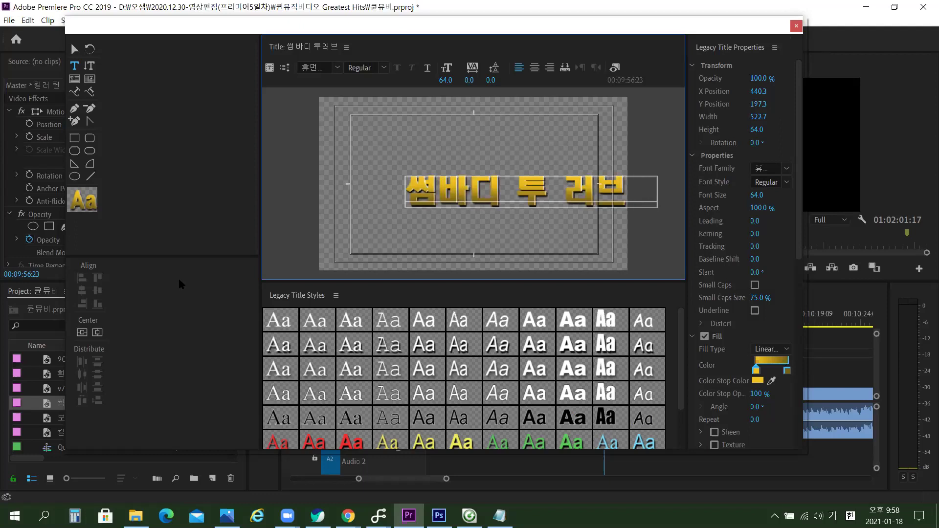
Move the 썸바디 투 러브 text to about X 347, Y 205, and close the title editor.
left_click(75, 49)
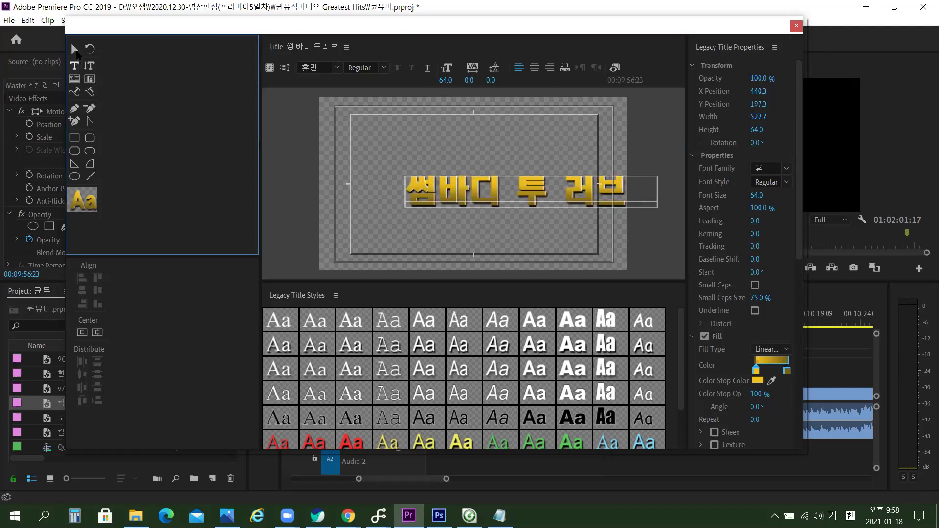
left_click_drag(454, 201, 408, 205)
left_click(77, 67)
left_click(574, 191)
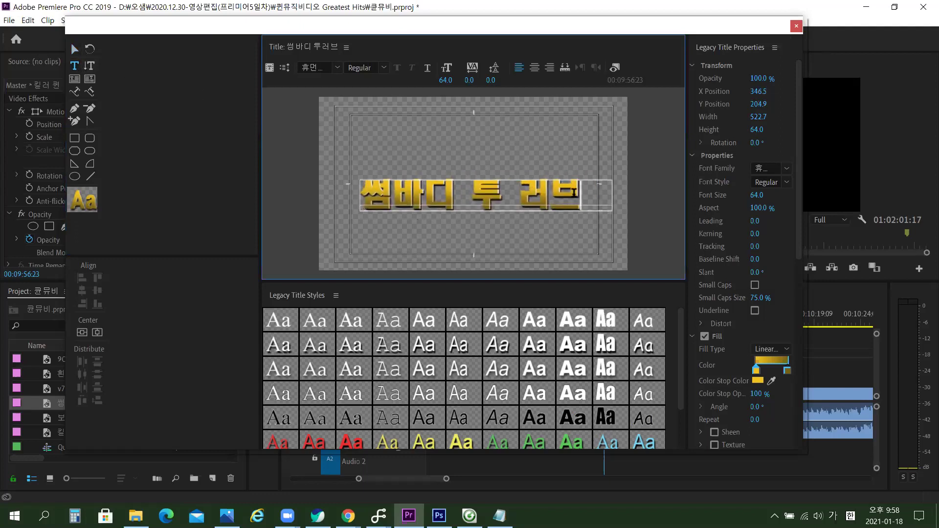
key("ctrl+a")
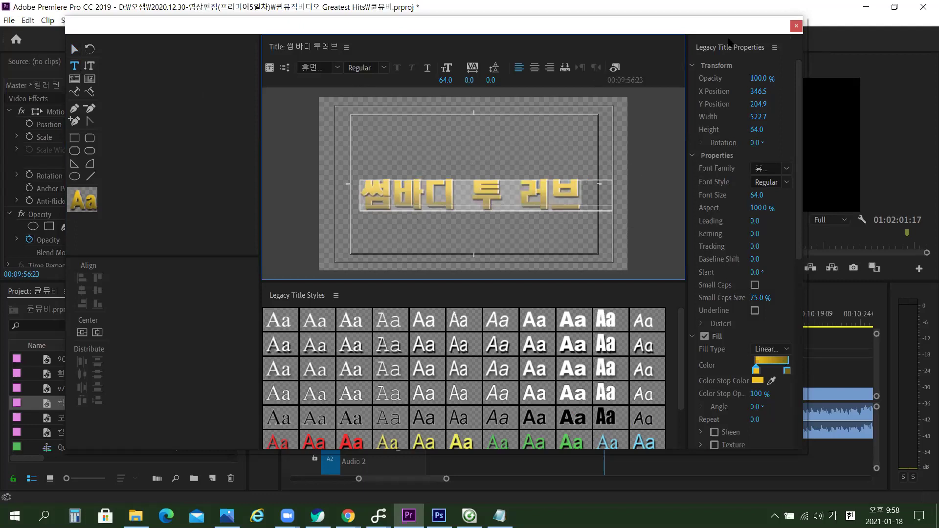
left_click(797, 26)
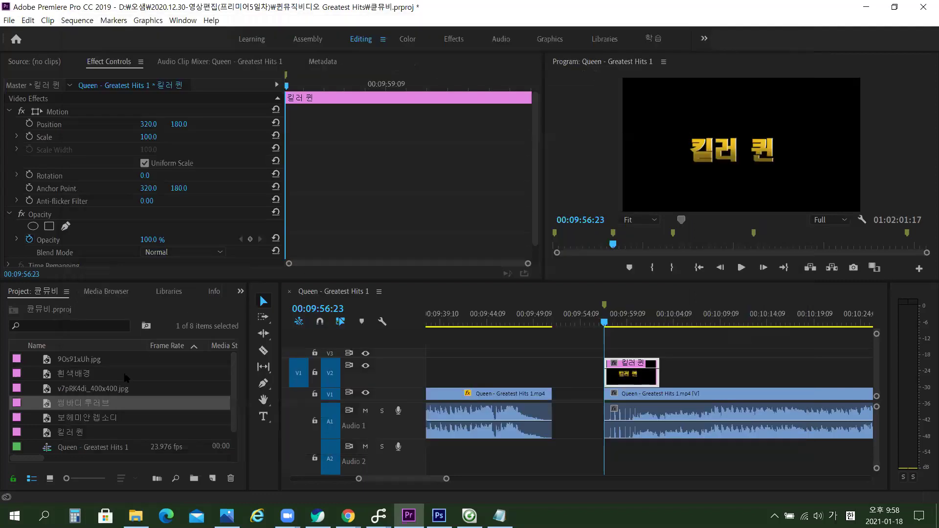
Look over the 보헤미안 렙소디, 썸바디 투러브 and 킬러 퀸 titles in the project, ending with 킬러 퀸 selected.
left_click(88, 418)
left_click(85, 405)
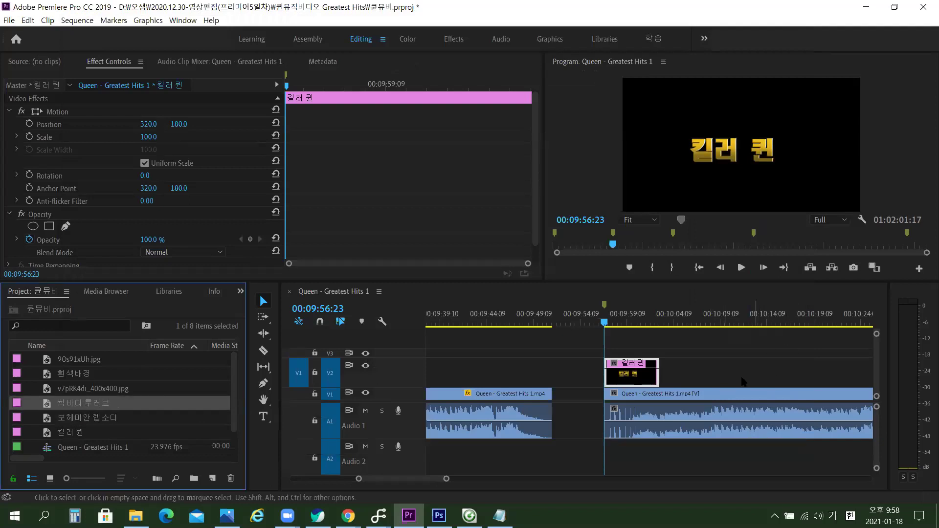
left_click(71, 436)
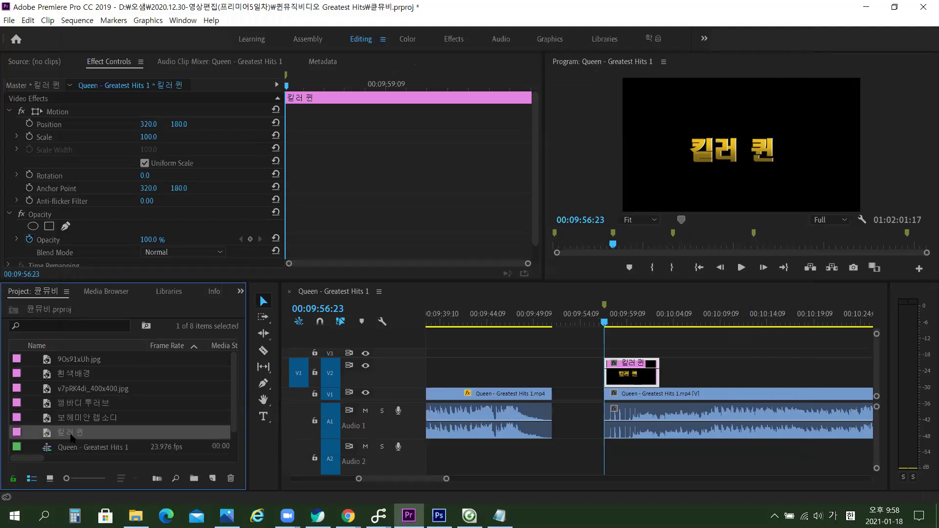
key("Up")
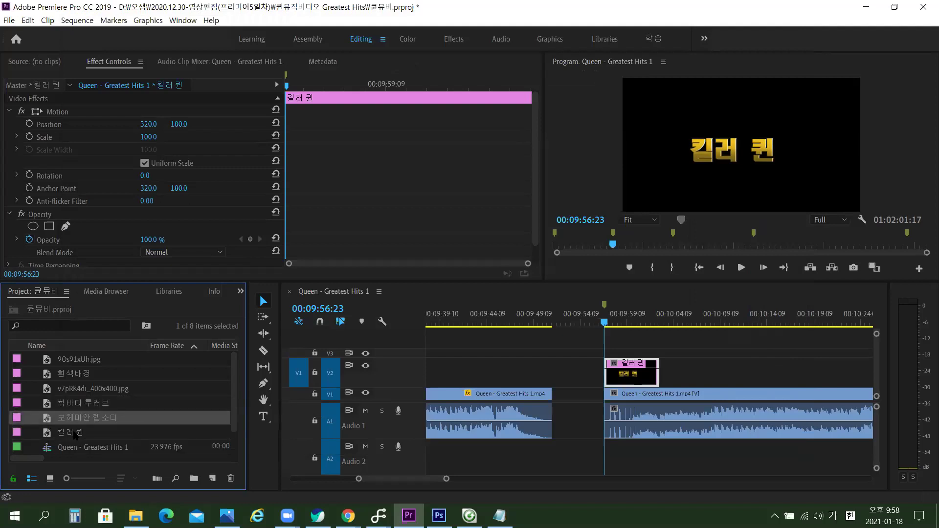
left_click(75, 434)
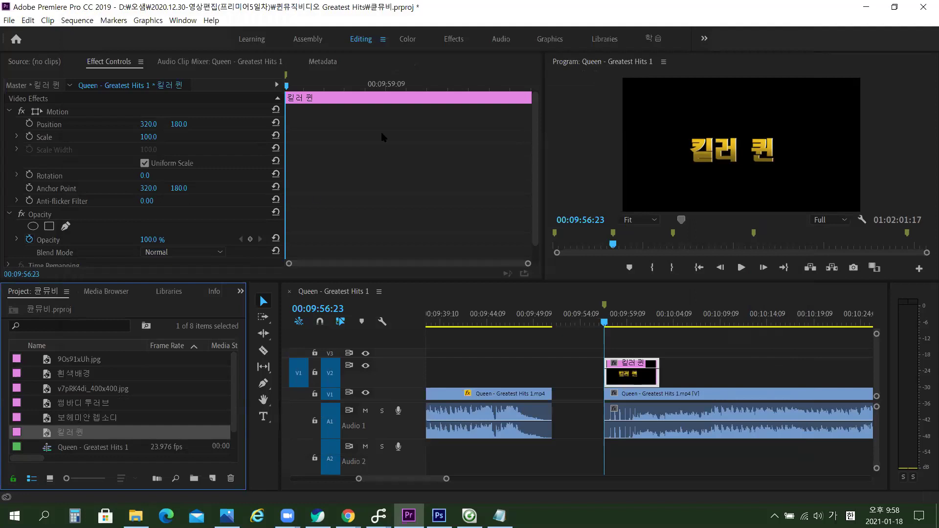
Select the 킬러 퀸 clip in the timeline and move the playhead to 00:09:59:21 within it.
left_click(99, 403)
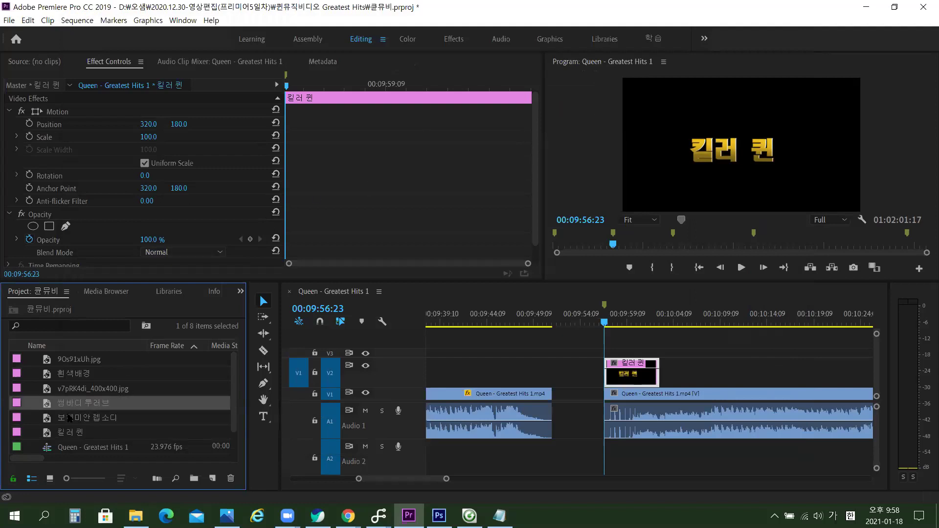
key("ctrl+s")
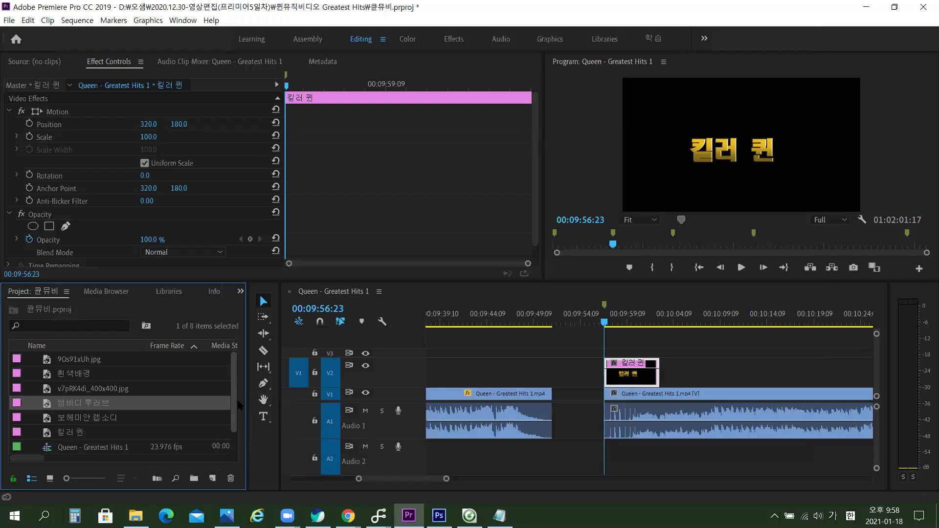
scroll(235, 401, "down", 1)
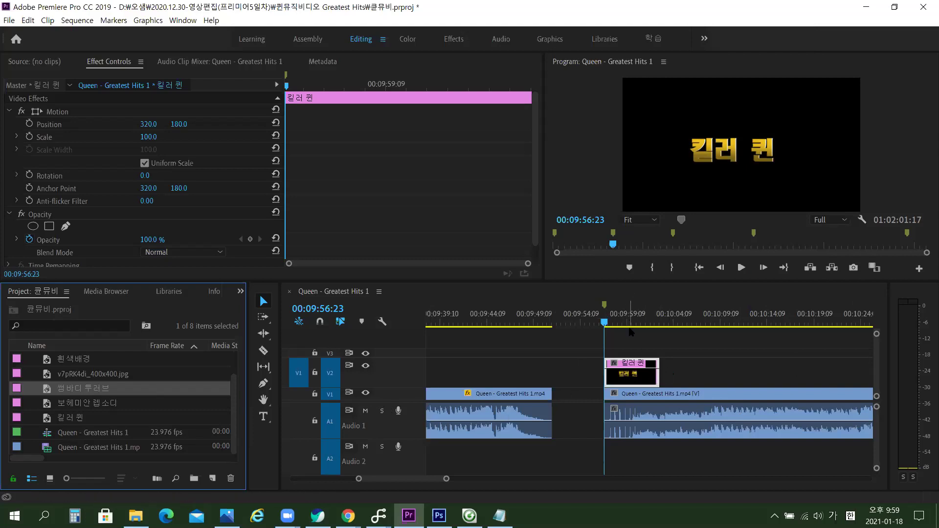
left_click(646, 384)
left_click(631, 322)
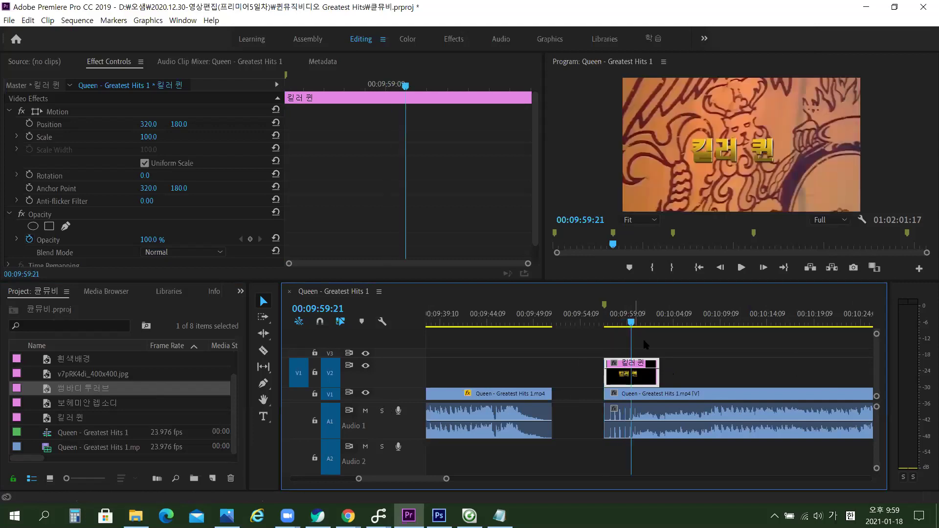
Open the 킬러 퀸 title from its timeline clip to view it, and close the title editor.
double_click(645, 373)
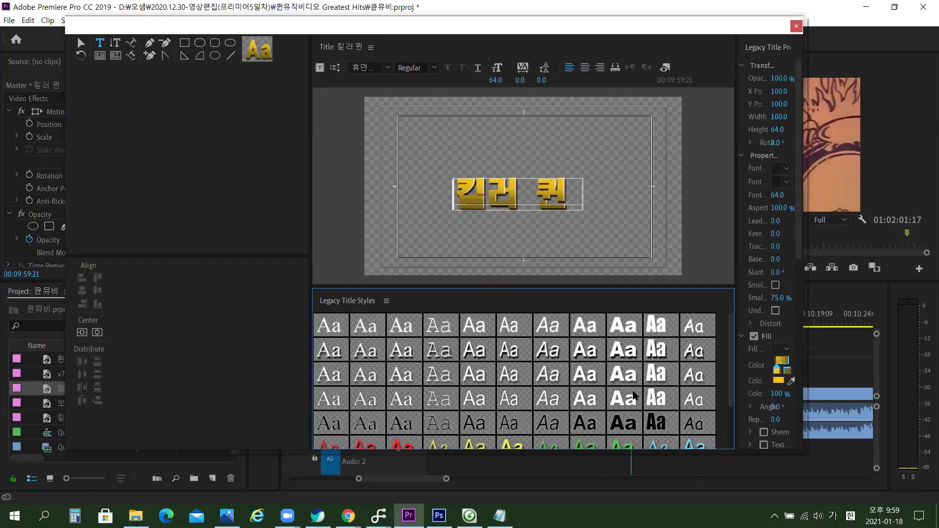
left_click_drag(558, 30, 640, 387)
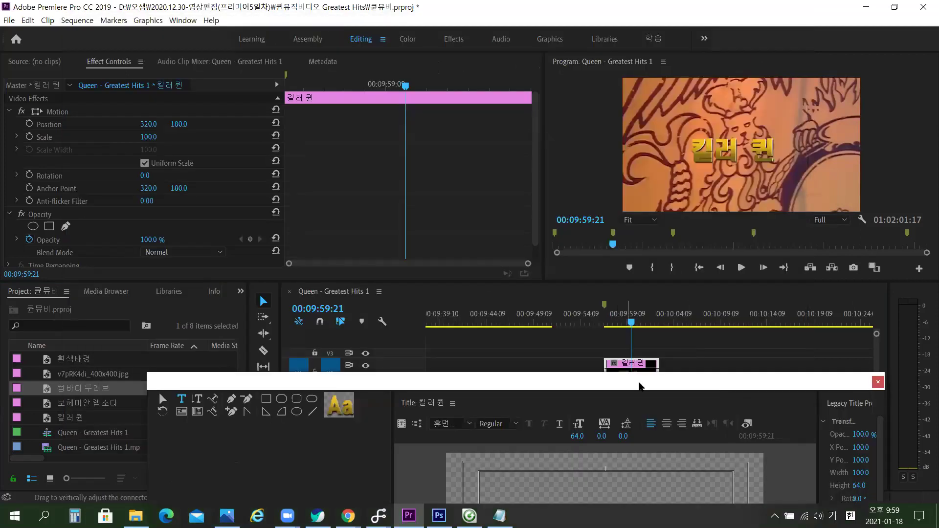
left_click_drag(640, 387, 556, 47)
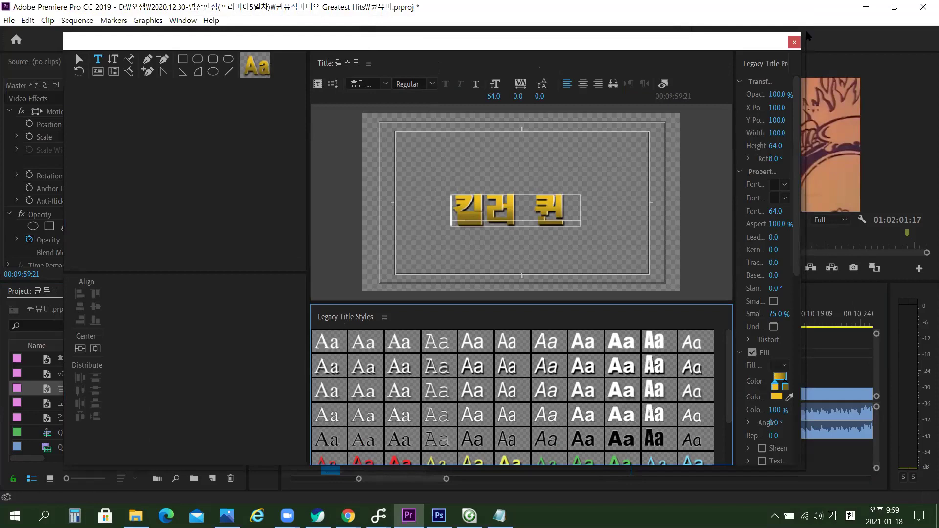
key("Escape")
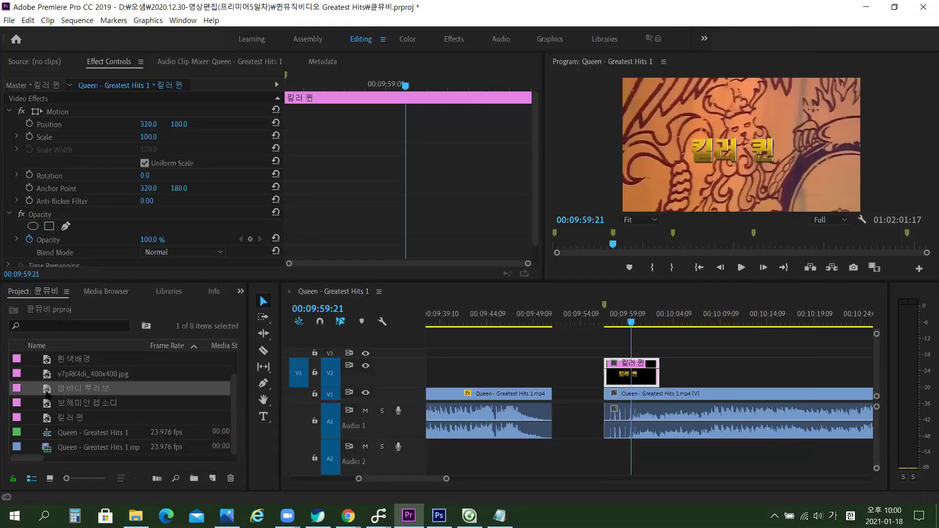
Examine the 보헤미안 렙소디, 썸바디 투러브 and 킬러 퀸 titles as thumbnails in the project.
left_click(82, 404)
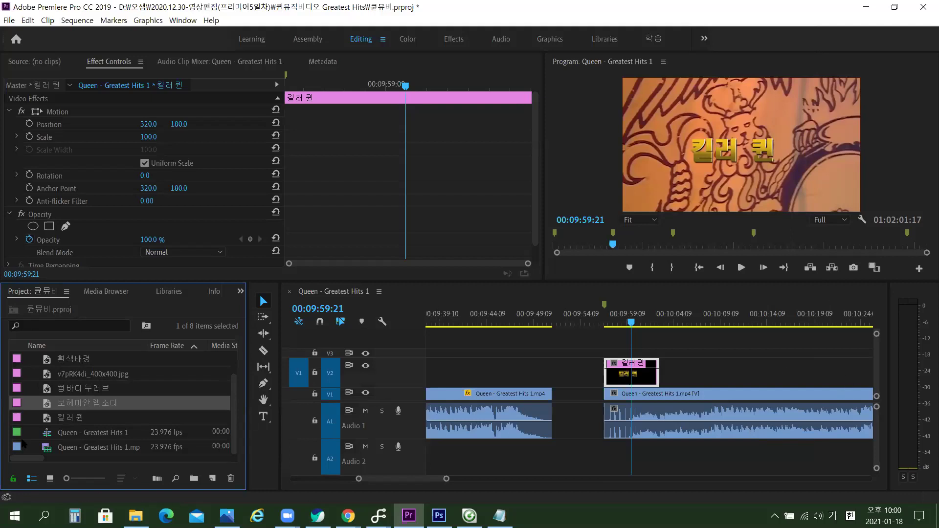
left_click(81, 392)
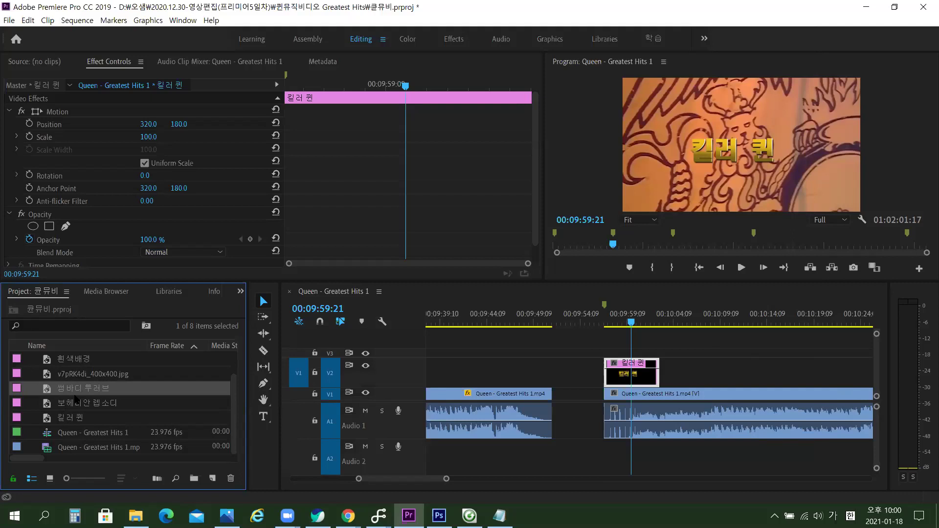
left_click(72, 422)
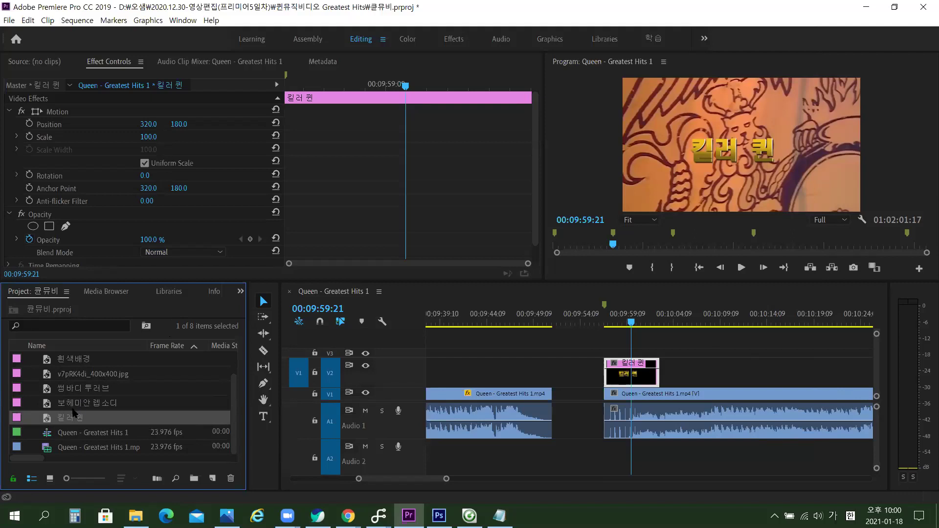
left_click(51, 481)
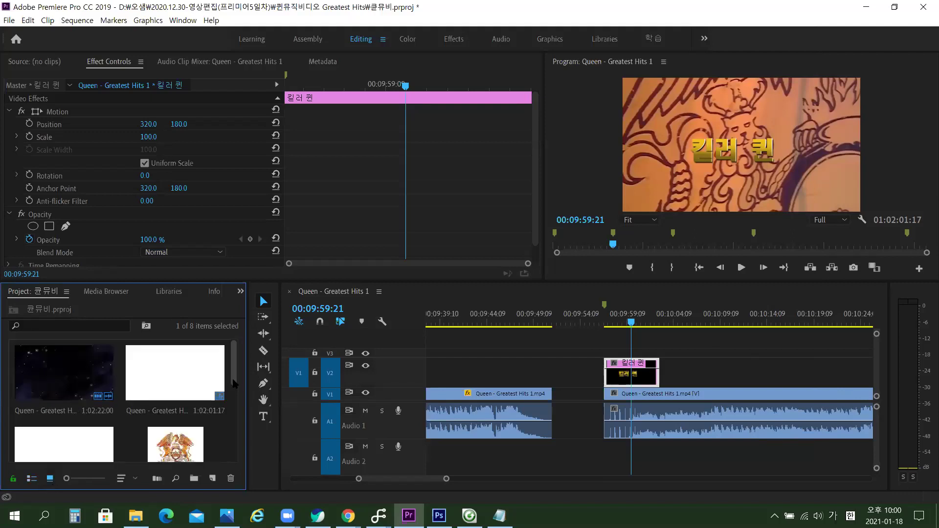
scroll(232, 430, "down", 2)
scroll(234, 442, "down", 2)
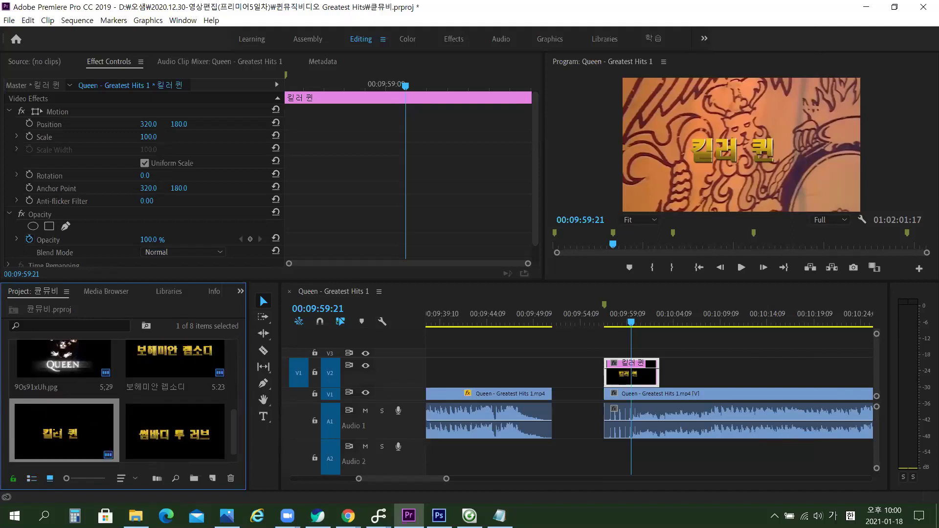
double_click(69, 430)
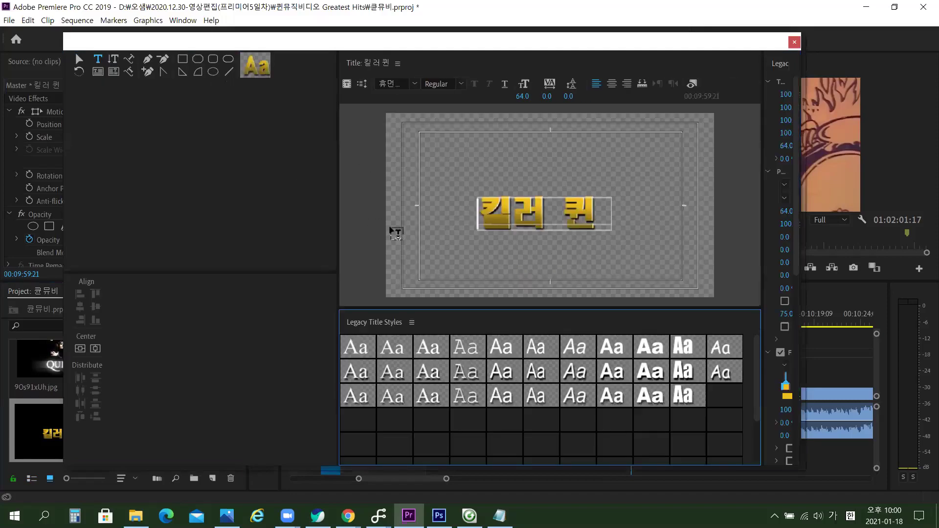
left_click(346, 84)
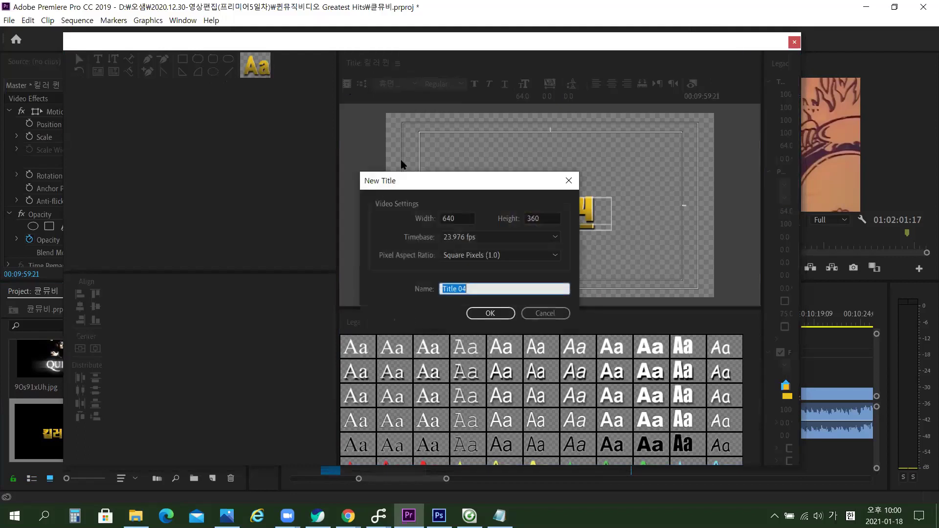
left_click(544, 314)
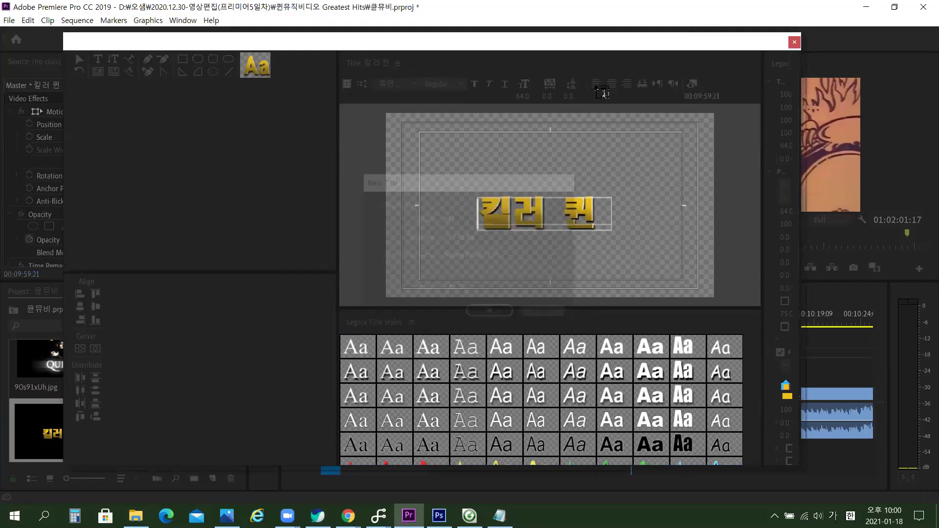
left_click(797, 44)
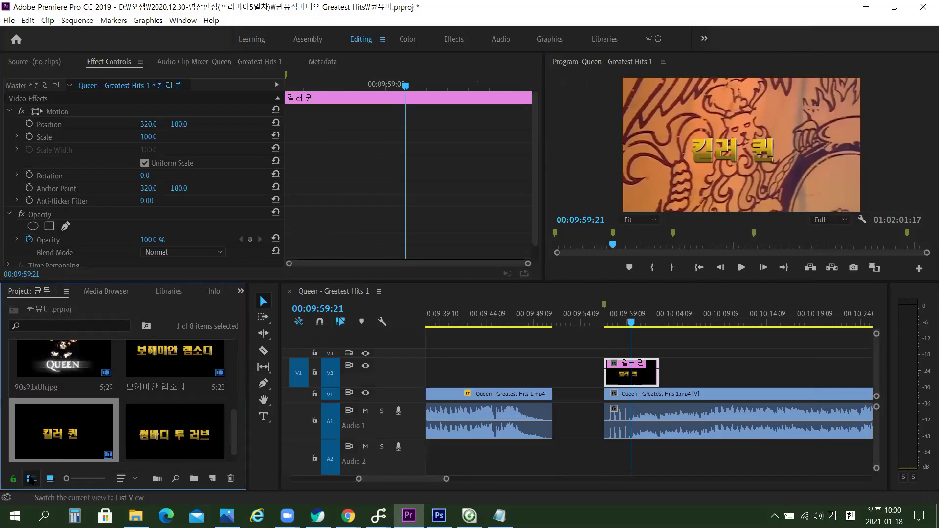
Return the project items to list view and select the 킬러 퀸 title.
left_click(30, 480)
scroll(85, 423, "down", 1)
scroll(86, 423, "up", 1)
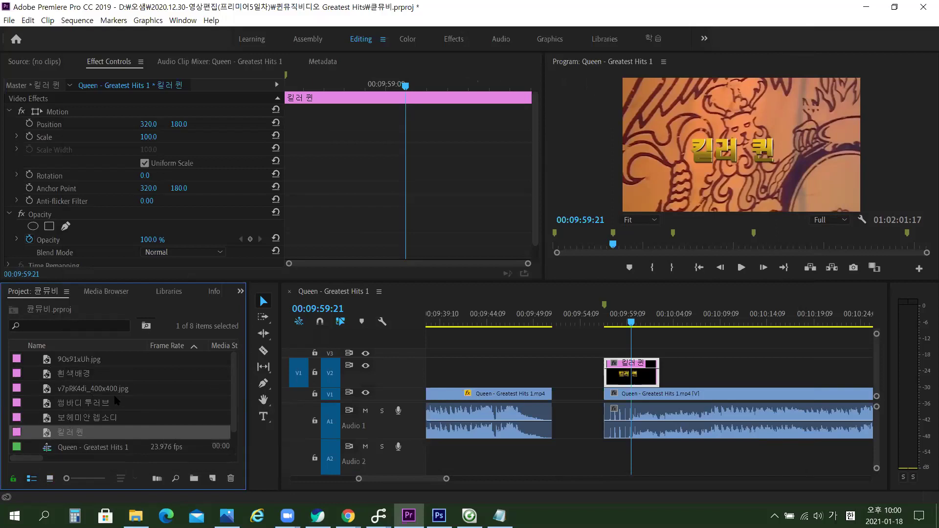
left_click(53, 408)
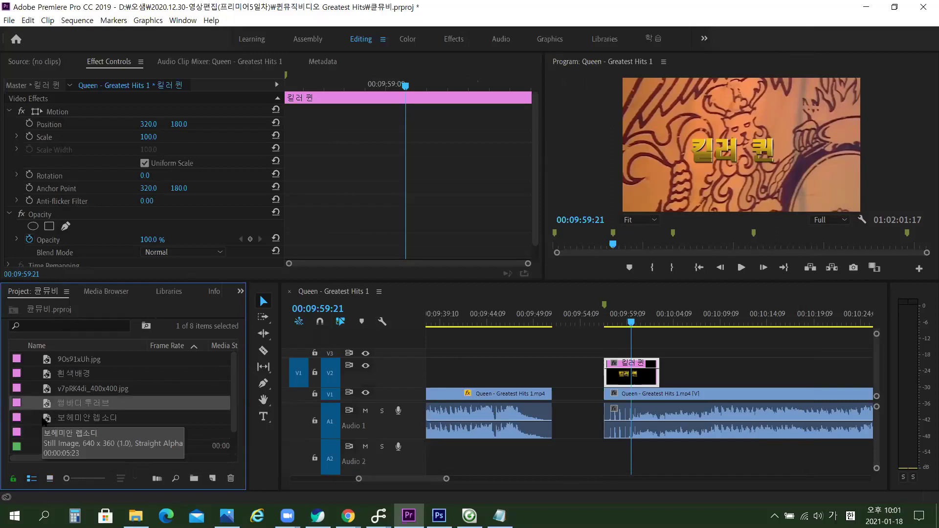
left_click(46, 435)
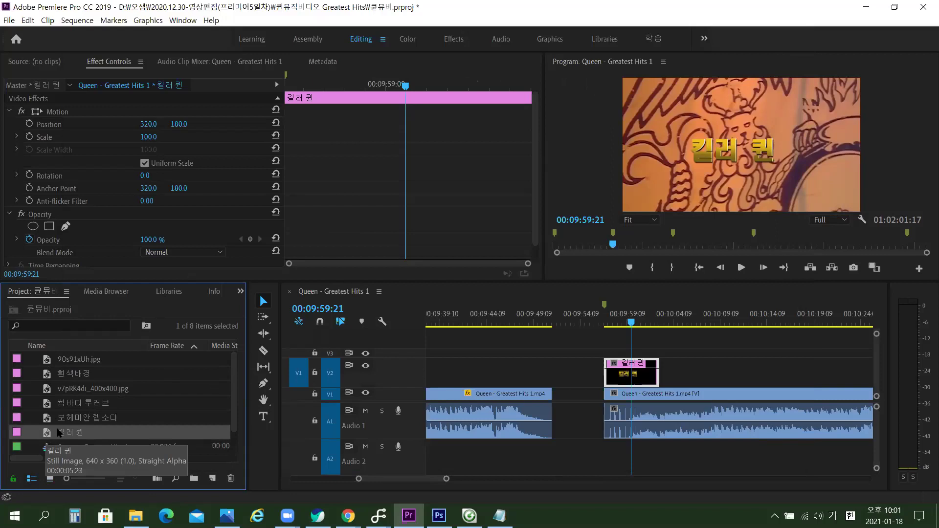
left_click_drag(79, 429, 473, 62)
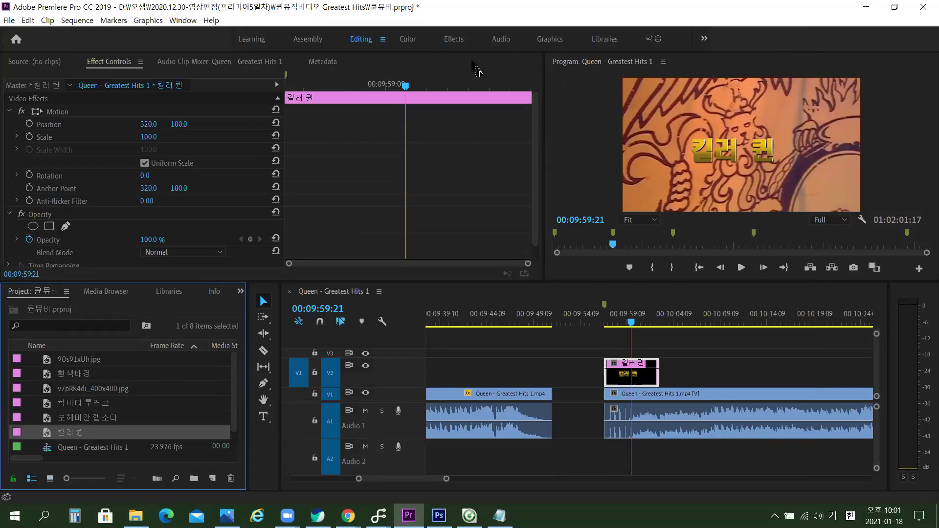
left_click_drag(473, 64, 61, 437)
left_click(73, 434)
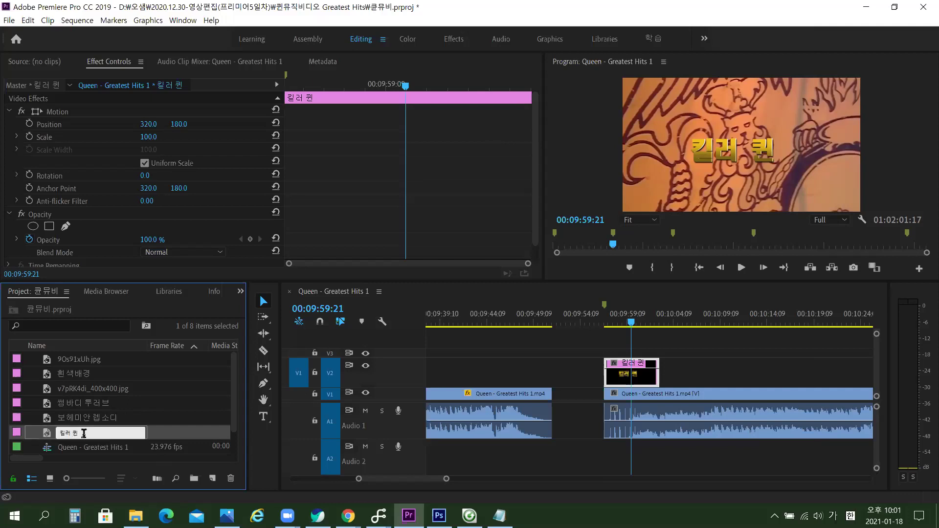
left_click_drag(83, 433, 36, 438)
left_click(90, 433)
left_click(177, 430)
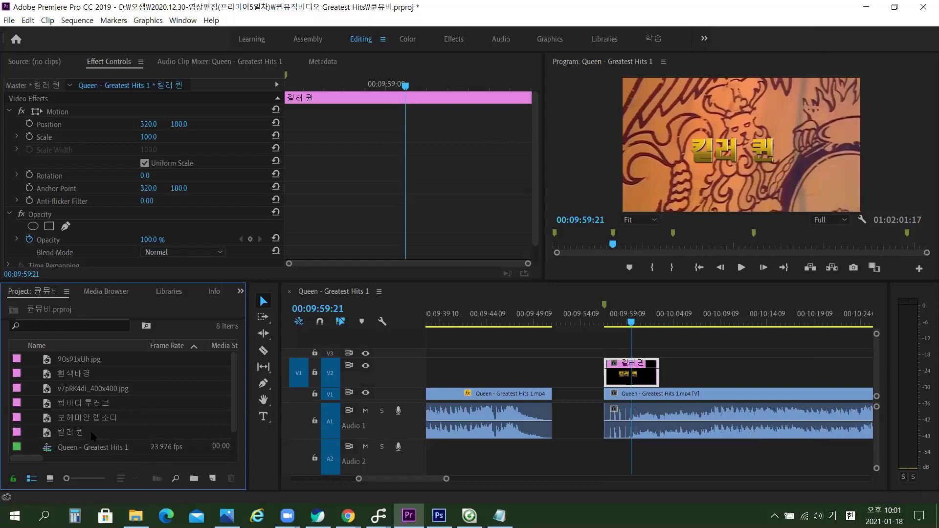
key("ctrl+i")
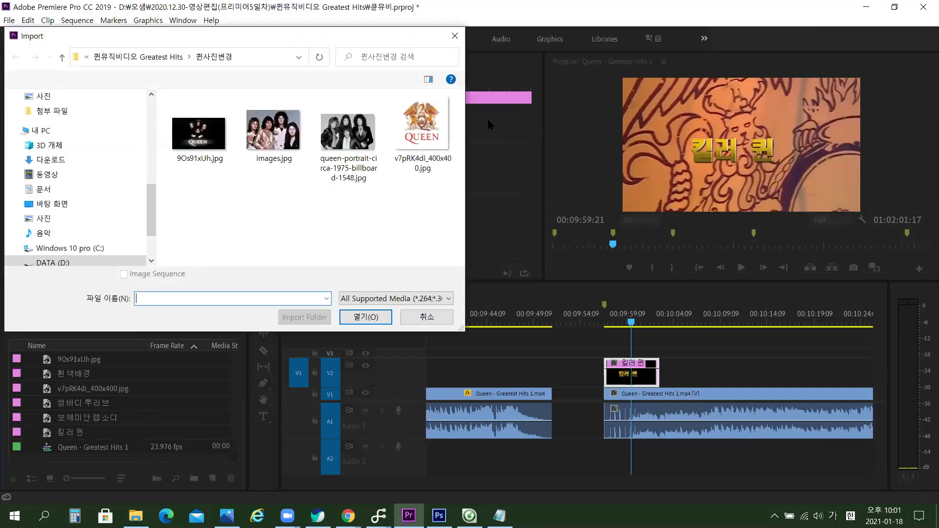
left_click(423, 314)
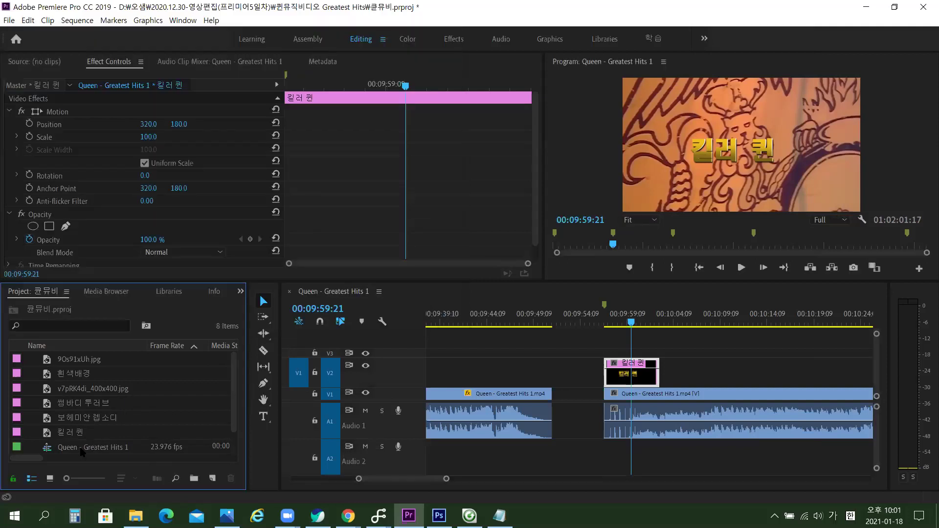
double_click(77, 432)
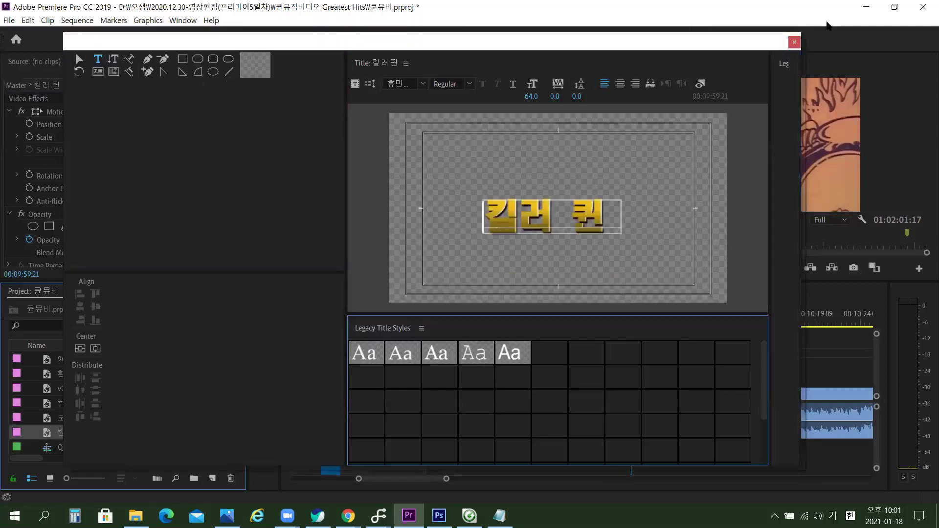
left_click(794, 43)
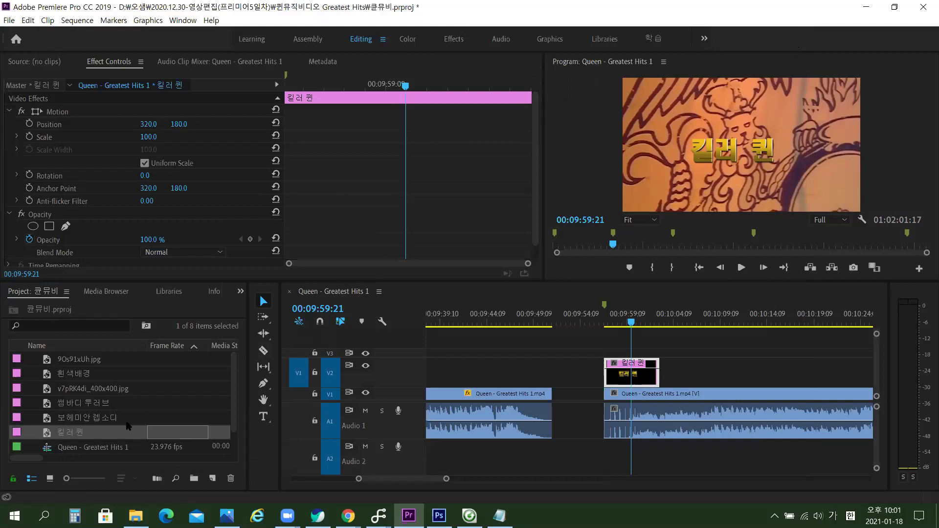
left_click(67, 433)
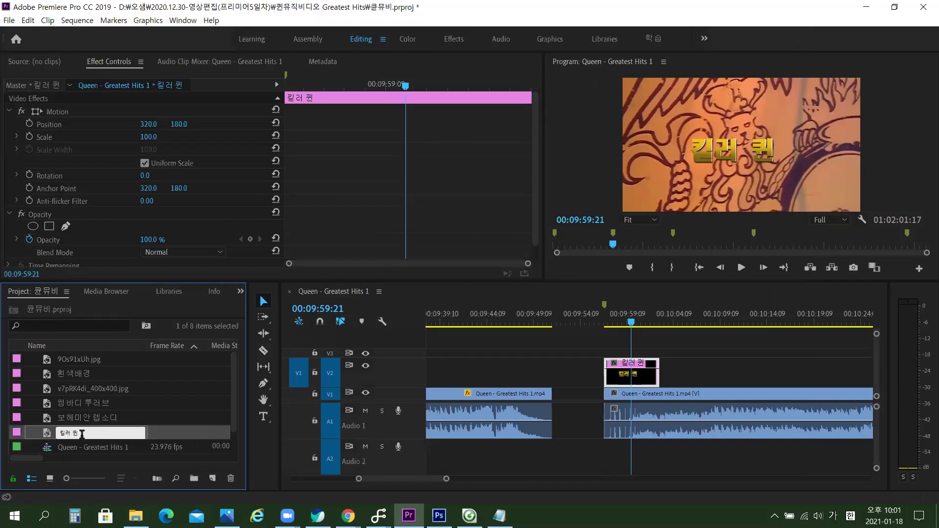
left_click(218, 415)
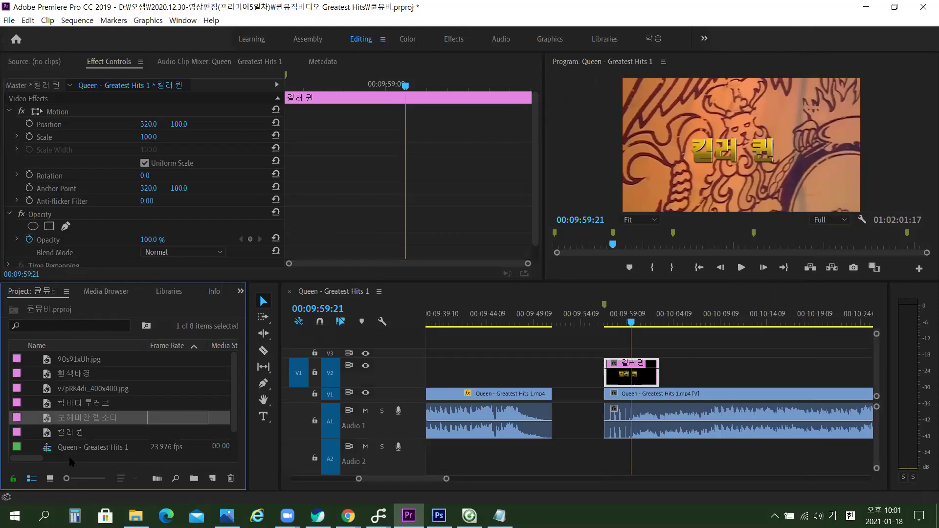
Open the 킬러 퀸 title from the project in the title editor and widen its Legacy Title Properties area.
left_click(53, 433)
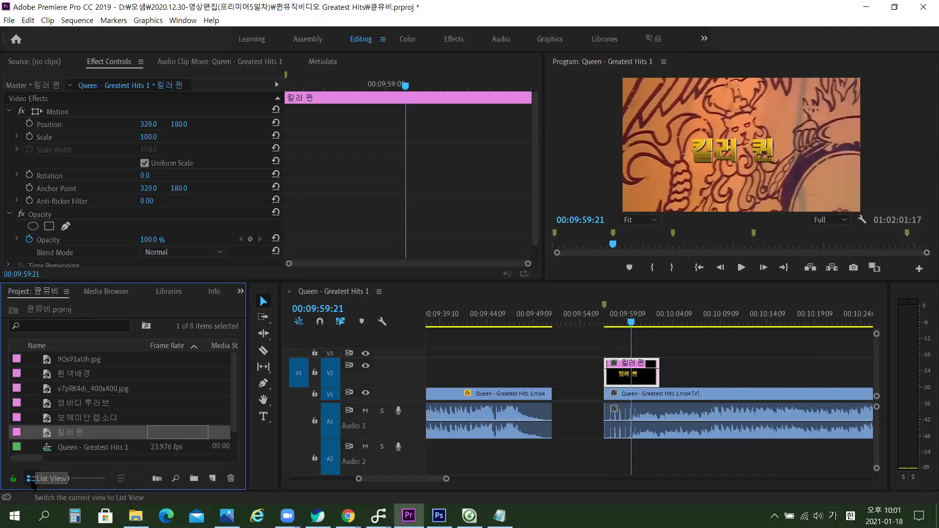
double_click(48, 437)
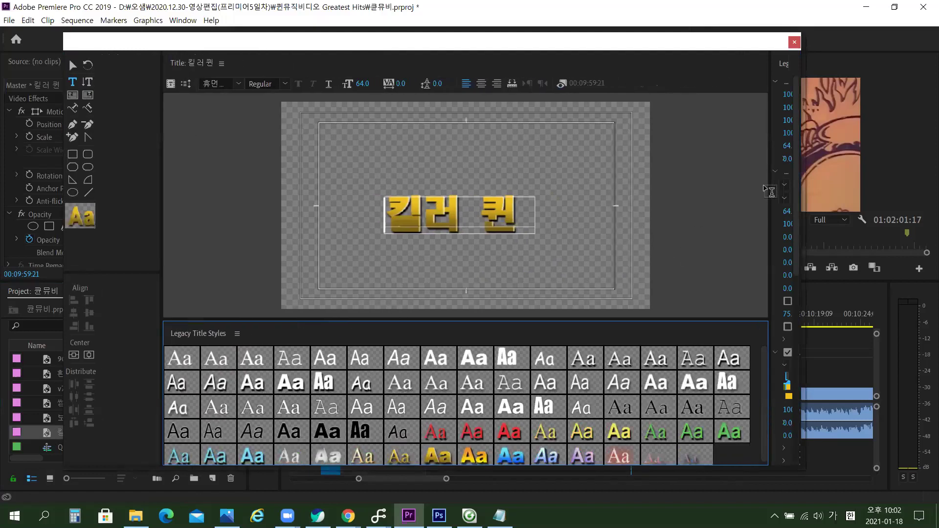
left_click_drag(771, 191, 605, 273)
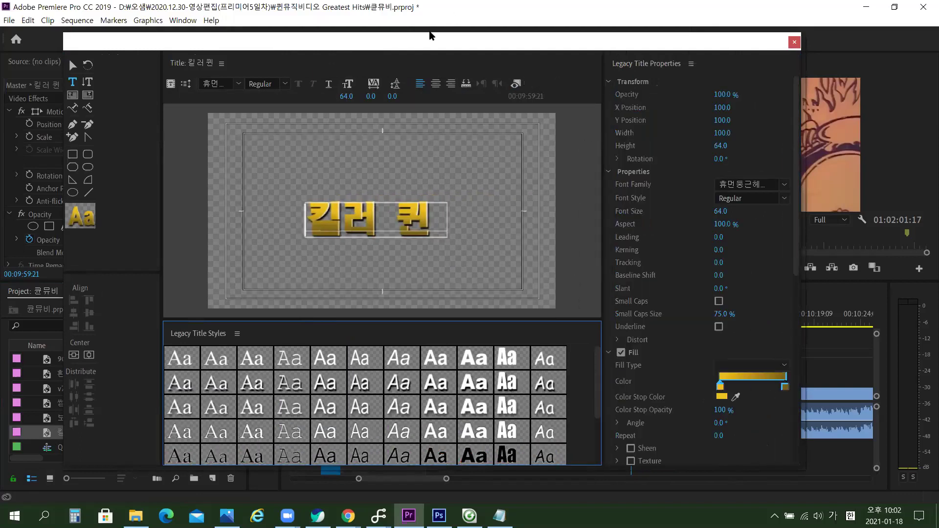
left_click_drag(440, 43, 492, 44)
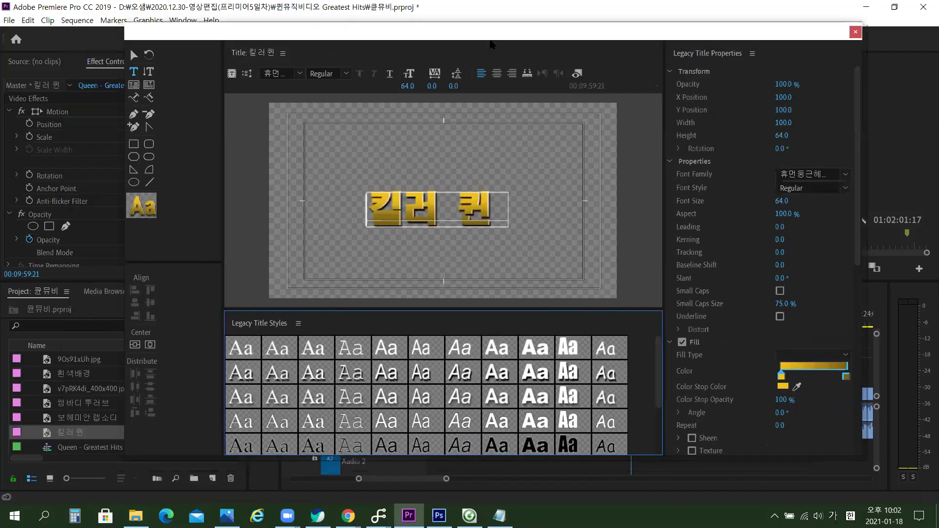
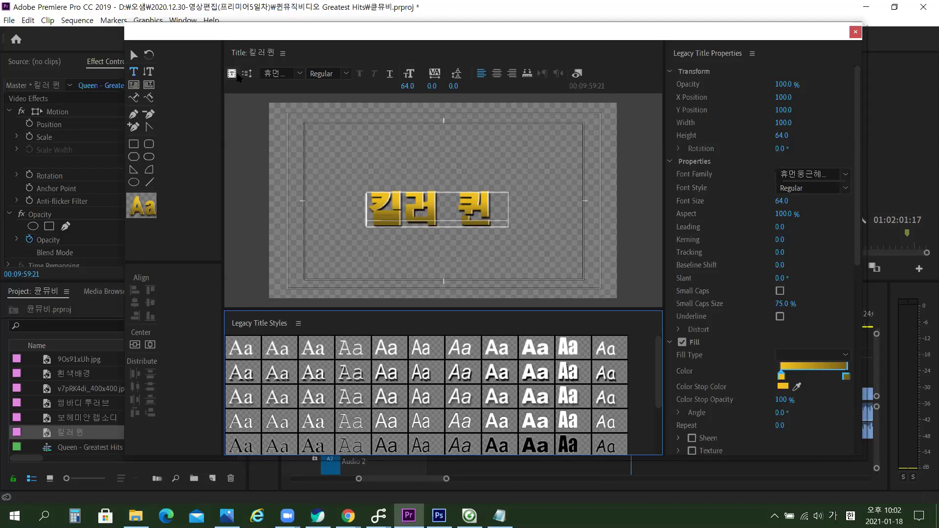
Create a new title based on the current 킬러 퀸 title and name it 위아더 챔피온.
left_click(237, 74)
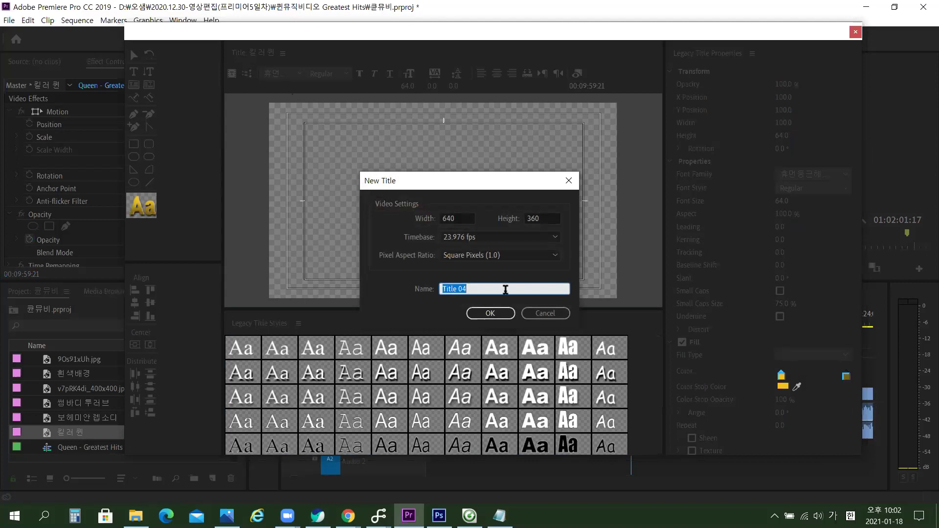
left_click(481, 289)
type("ㅋ")
key("BackSpace")
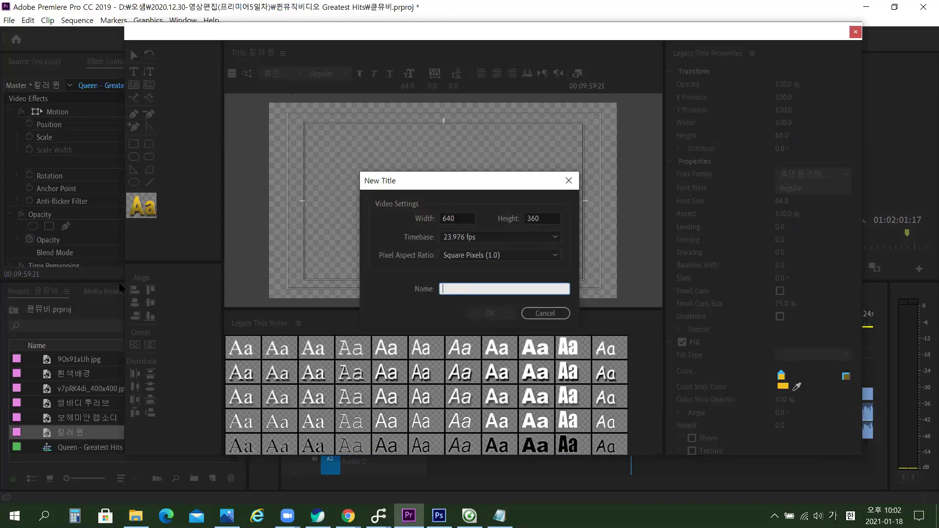
type("ㅋ")
type("ㄴㅇ")
type("ㅓ 챔ㅍ")
type("온")
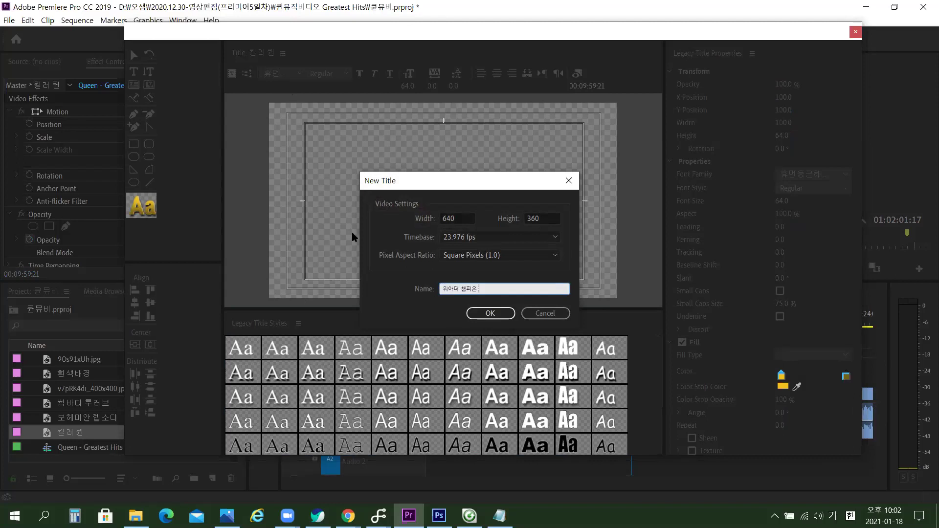
key("ctrl+a")
left_click(490, 313)
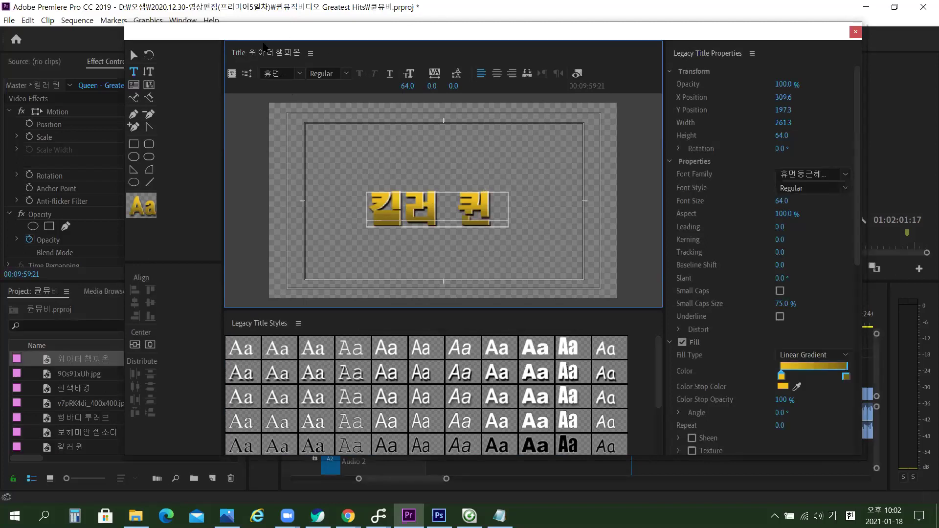
Replace the copied title's text with 위아더 챔피온.
left_click_drag(342, 27, 332, 16)
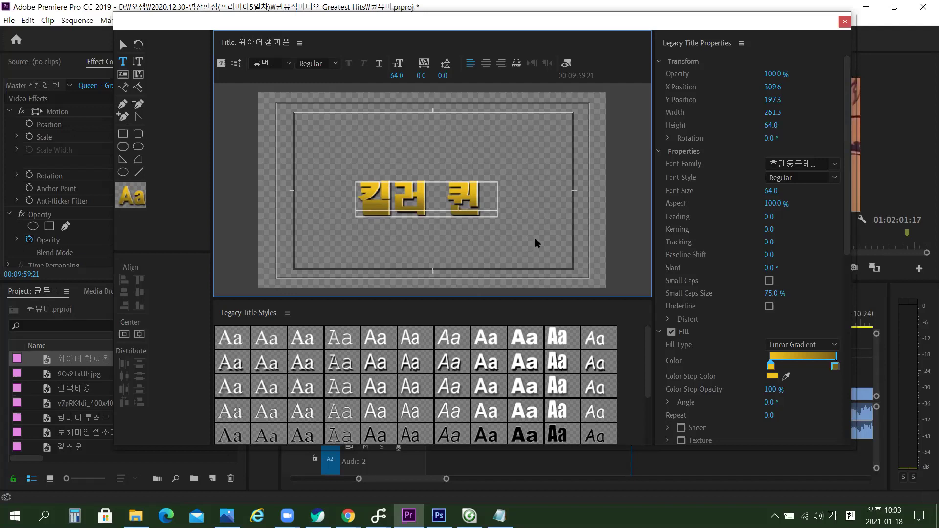
left_click(463, 185)
key("ctrl+a")
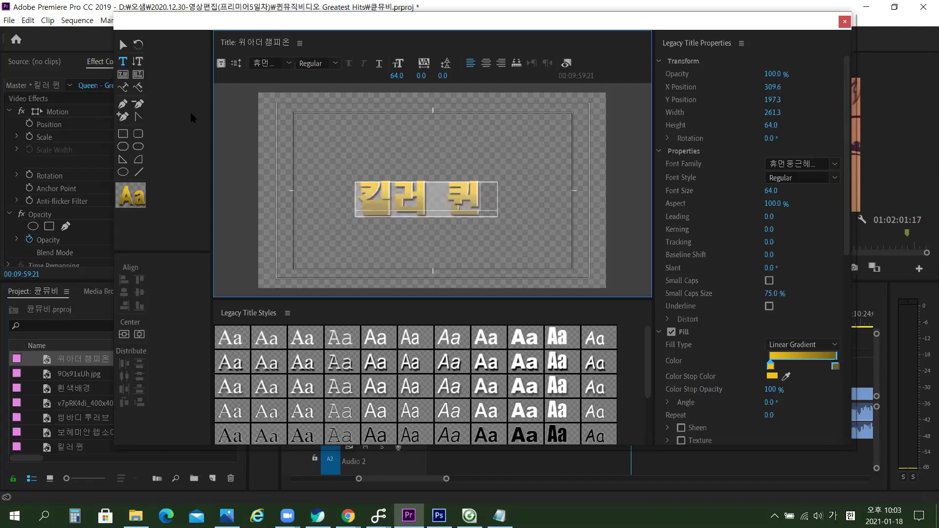
type("위아더 챔피온")
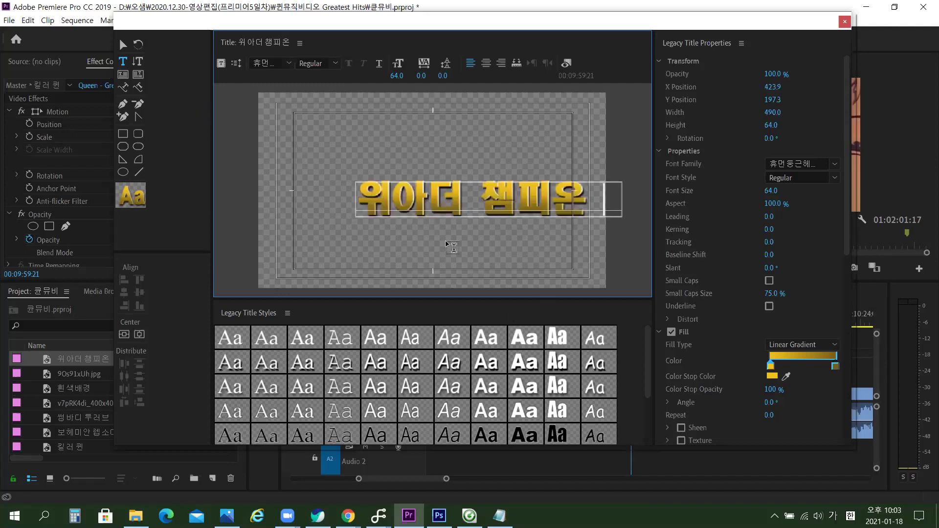
Move the title text to about X 342, Y 194 so it sits near the frame's centre, and close the title editor.
left_click(122, 60)
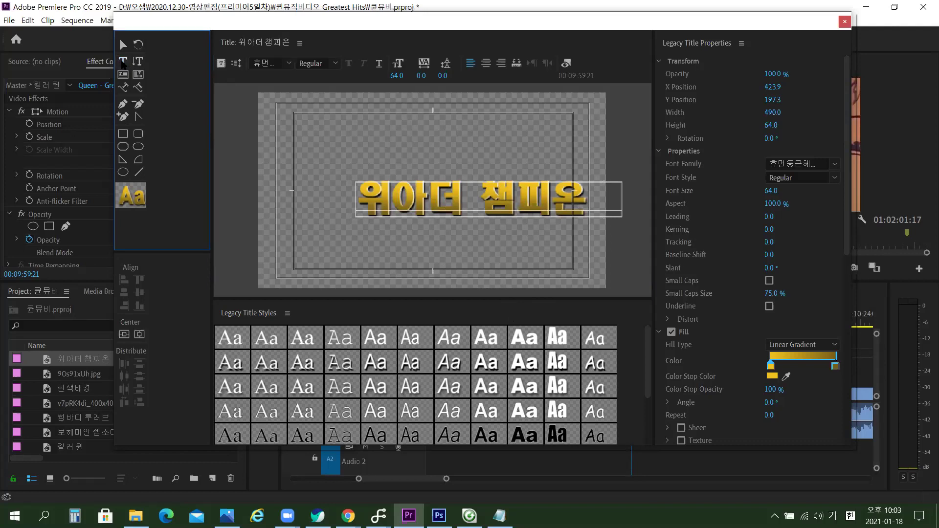
left_click_drag(607, 203, 235, 233)
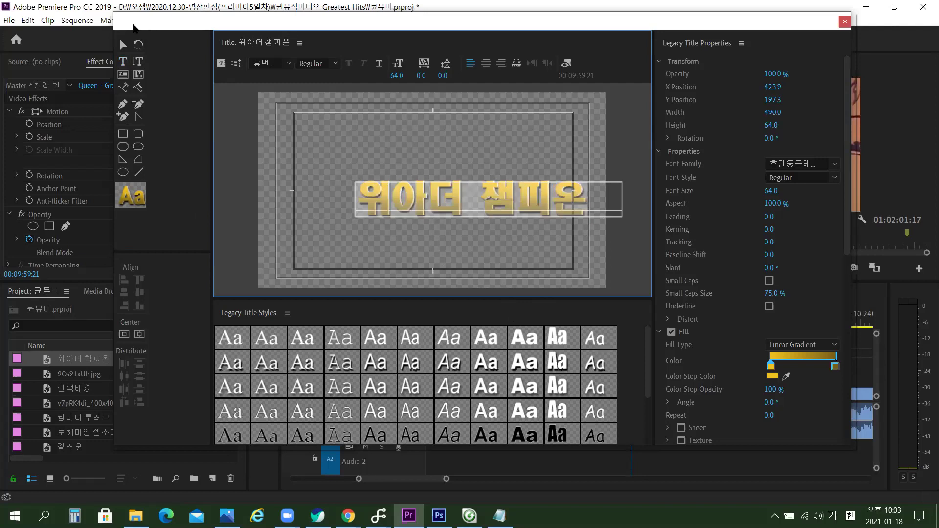
left_click(123, 44)
left_click_drag(487, 196, 454, 202)
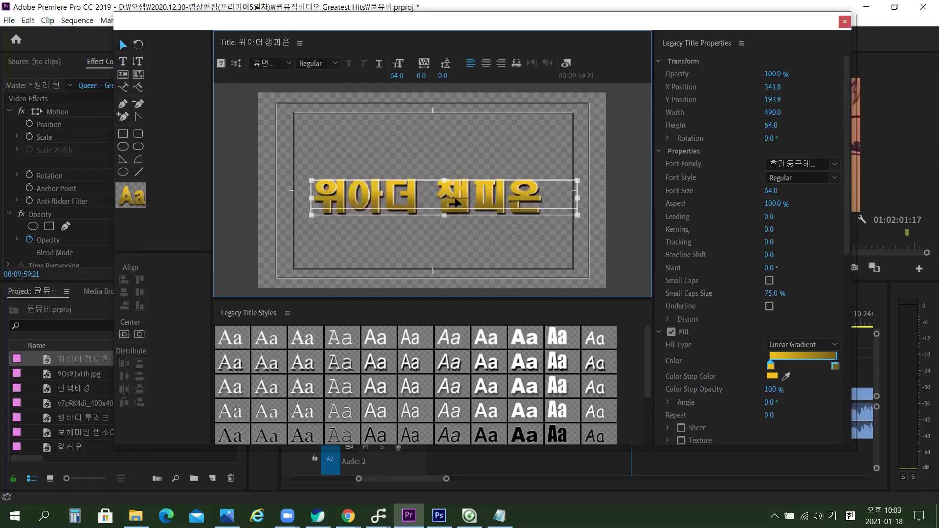
left_click(537, 145)
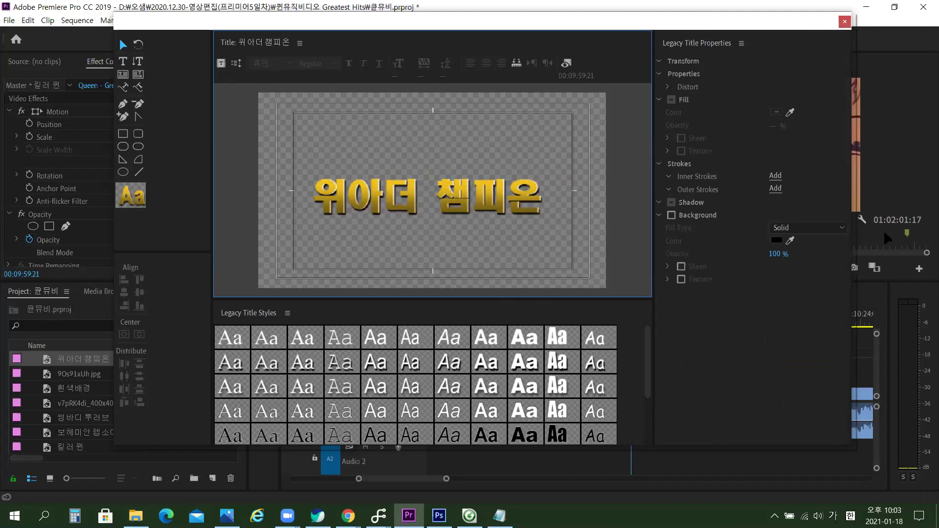
left_click(845, 21)
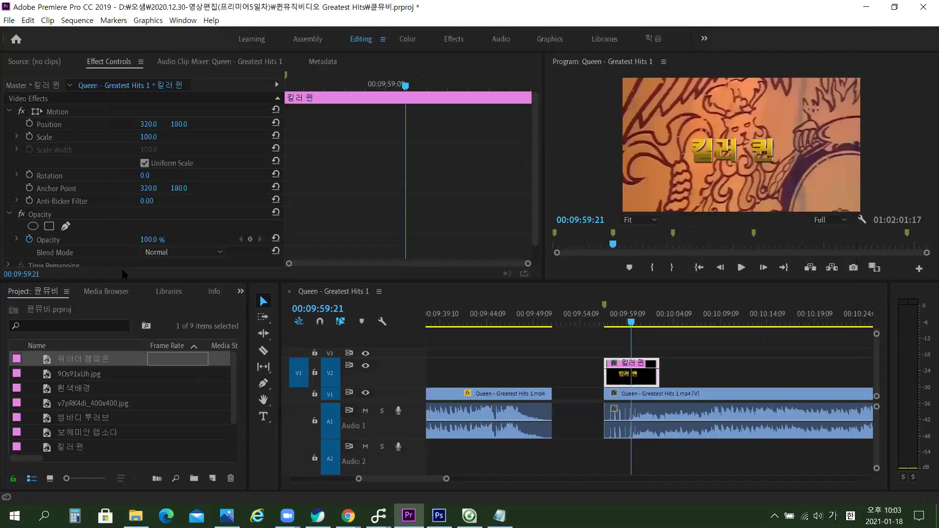
Enlarge the project and timeline area so all project items fit, and select the 썸바디 투러브 title.
left_click_drag(140, 282, 147, 239)
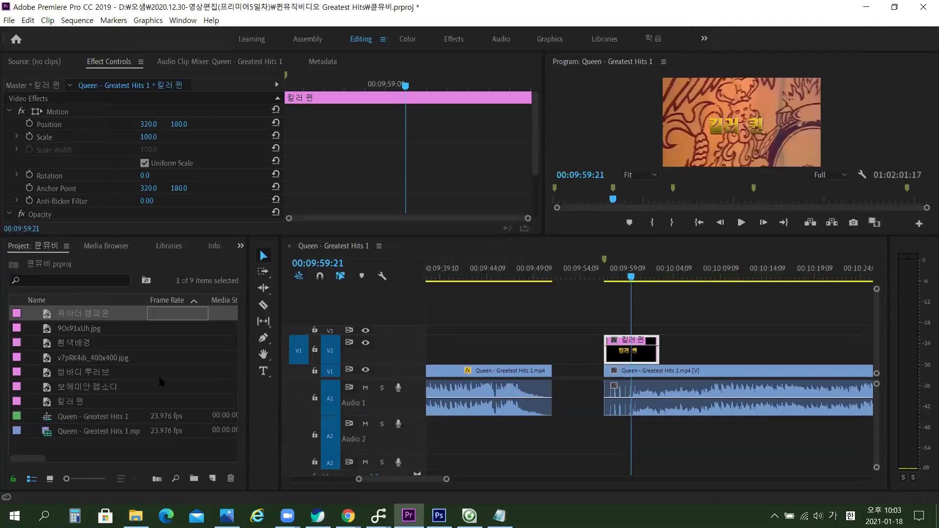
left_click(100, 387)
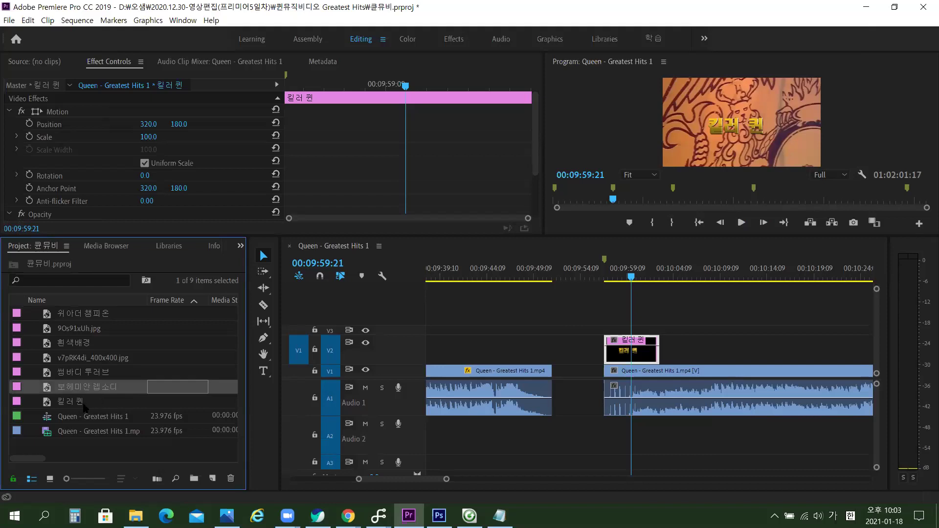
key("ctrl+shift+a")
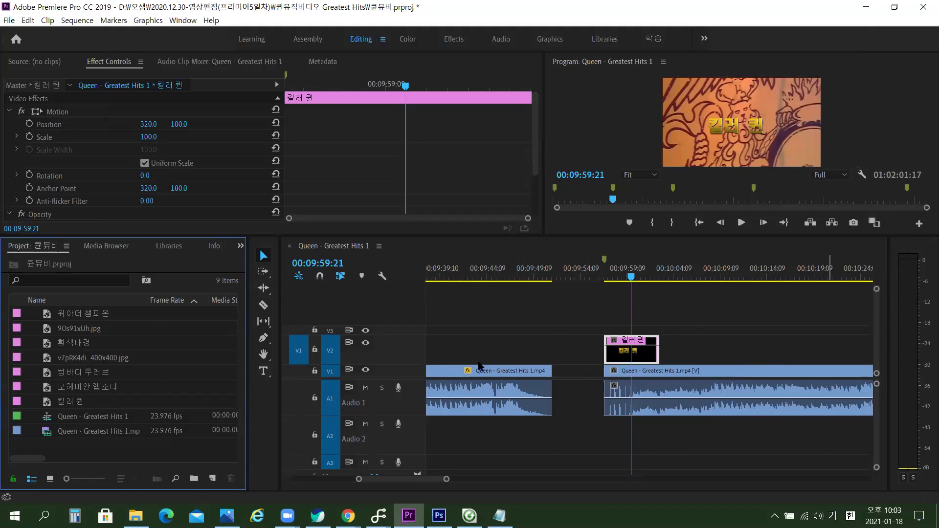
left_click(105, 317)
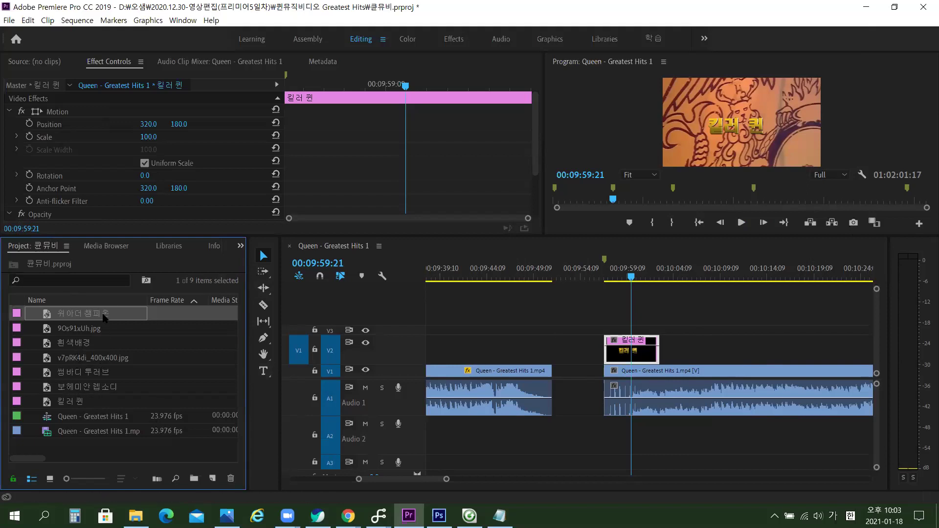
left_click(89, 375)
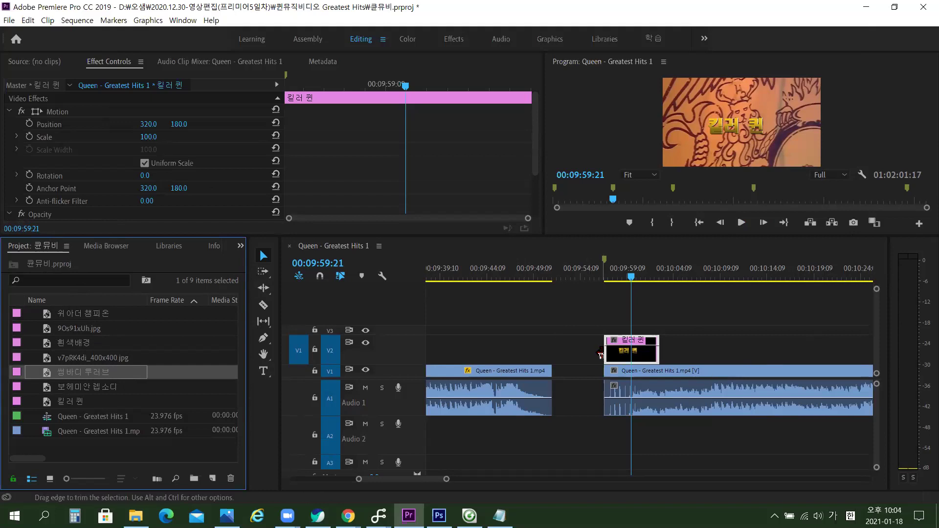
Play the start of the song at the 00:19:54:17 marker, and advance the playhead to the song start at 00:33:16:13.
left_click(687, 317)
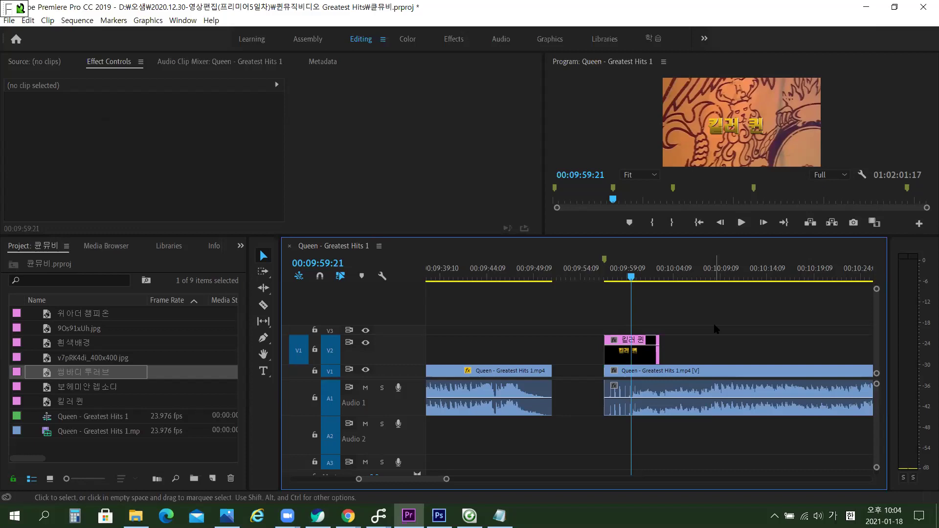
key("shift+m")
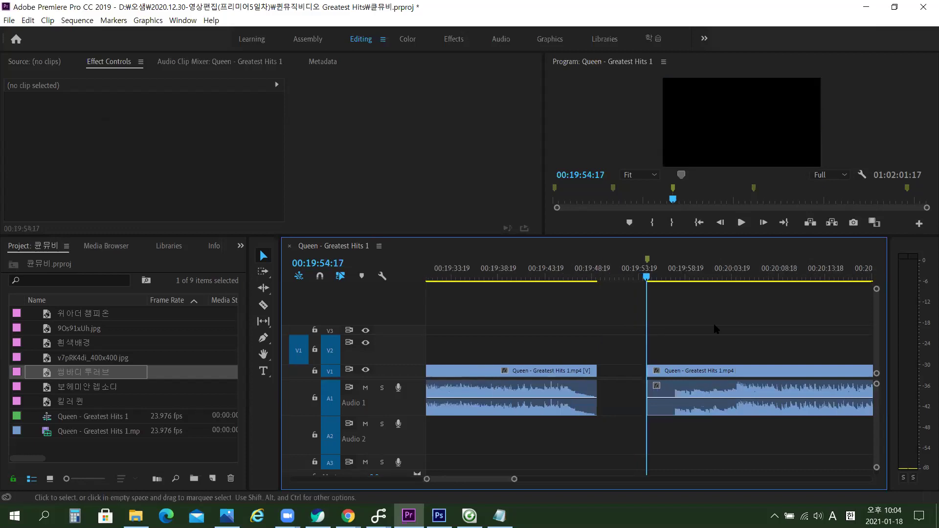
key("space")
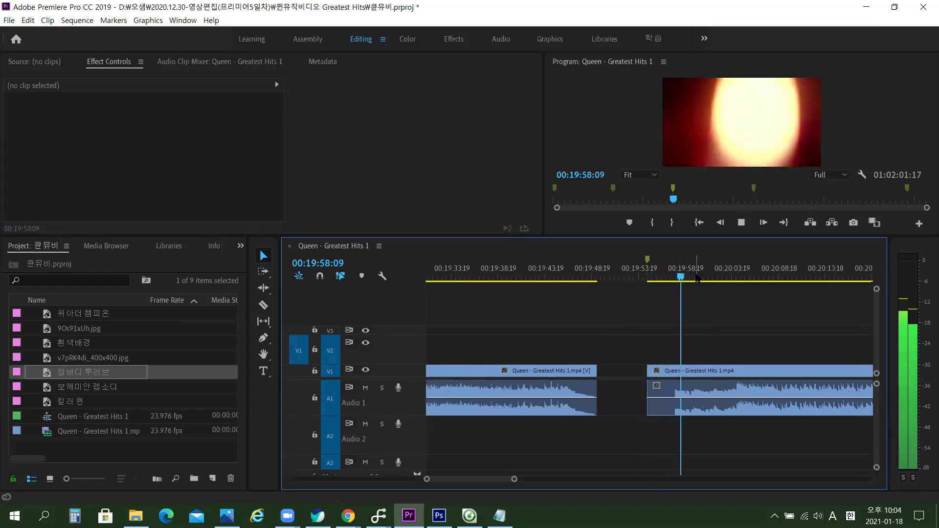
key("space")
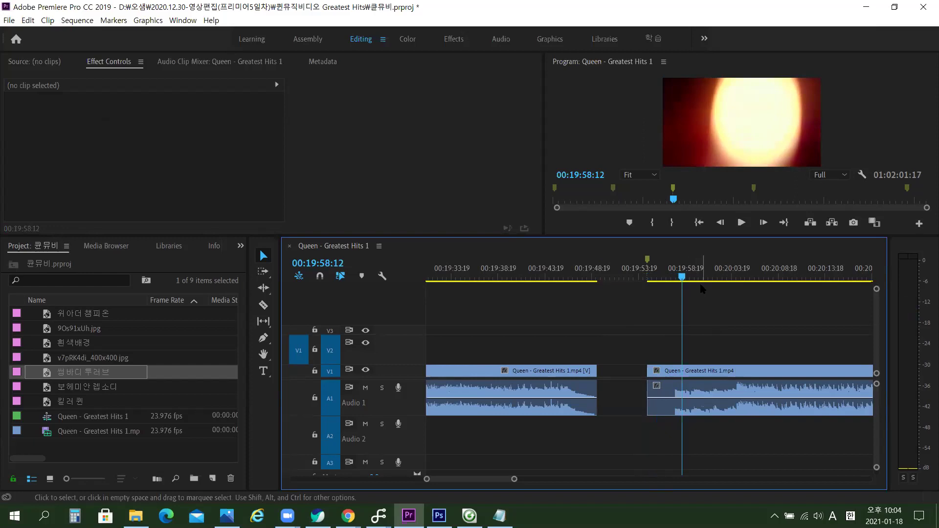
key("Down")
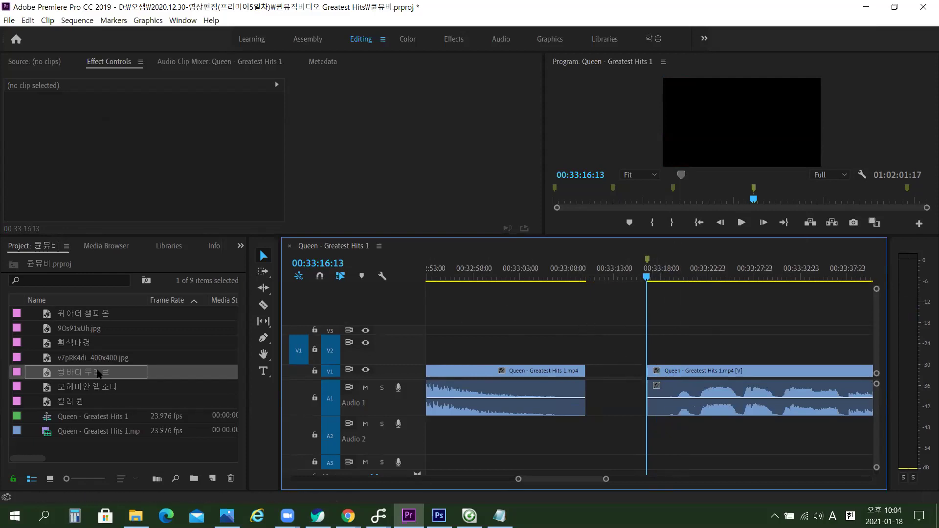
Try the 썸바디 투러브 title on track V2 just after the song's start, check the frames where it begins, and delete the clip.
left_click_drag(55, 375, 655, 346)
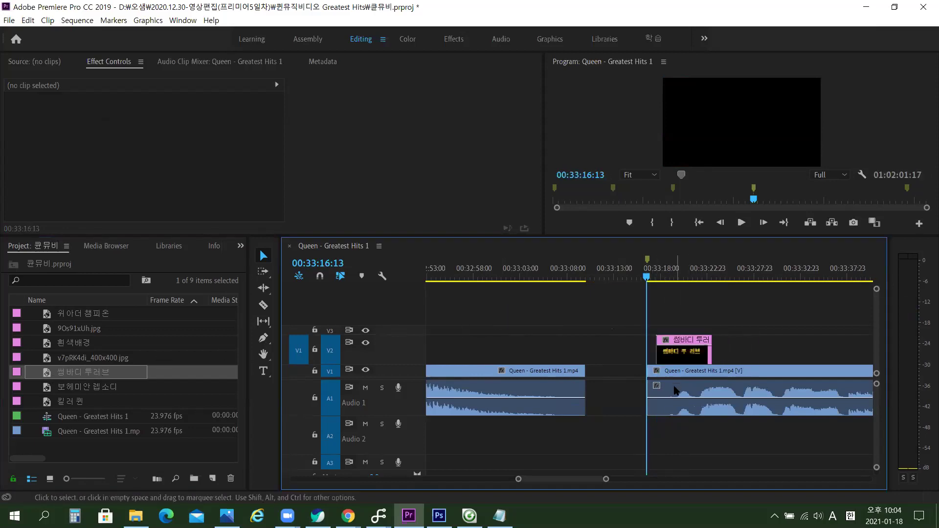
left_click(654, 277)
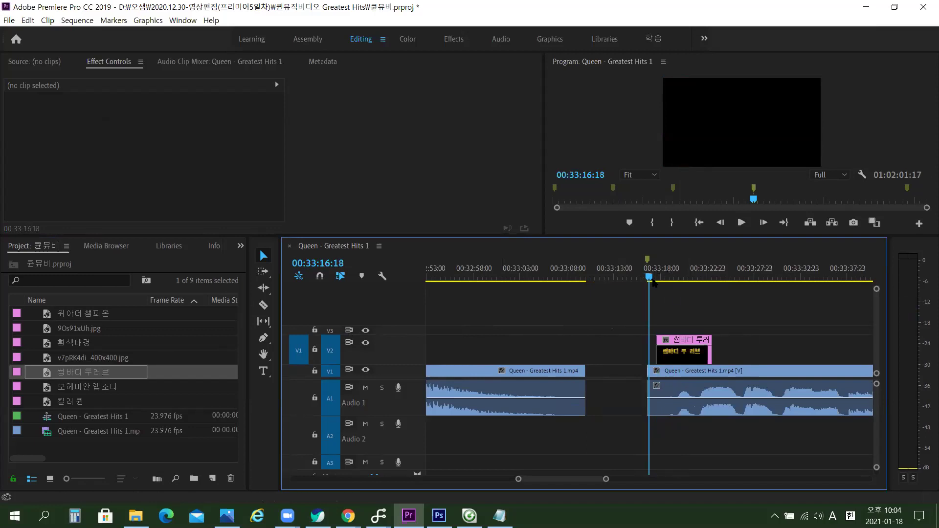
left_click(658, 285)
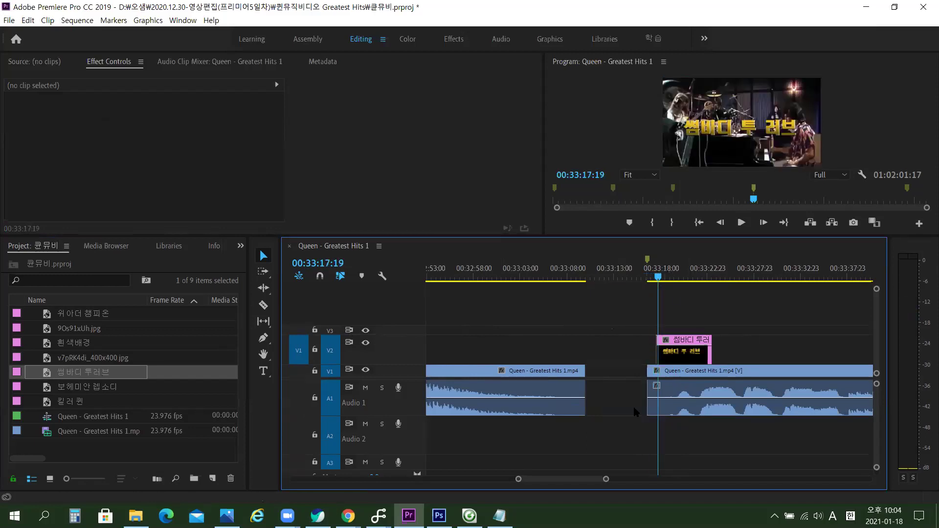
left_click(653, 277)
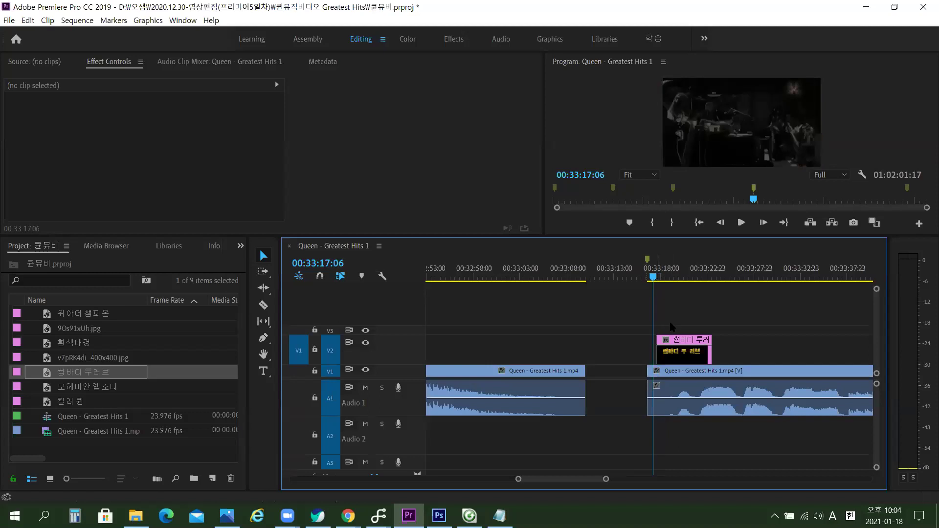
left_click(656, 278)
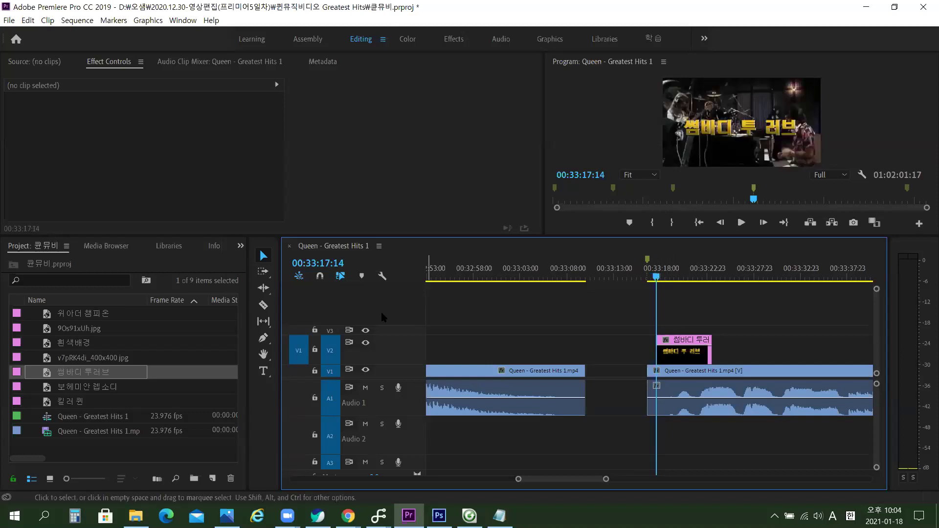
left_click(708, 362)
key("Delete")
Set the playhead to 00:33:17:15, place the 썸바디 투러브 title on track V2 just after it, and preview the result.
left_click(333, 263)
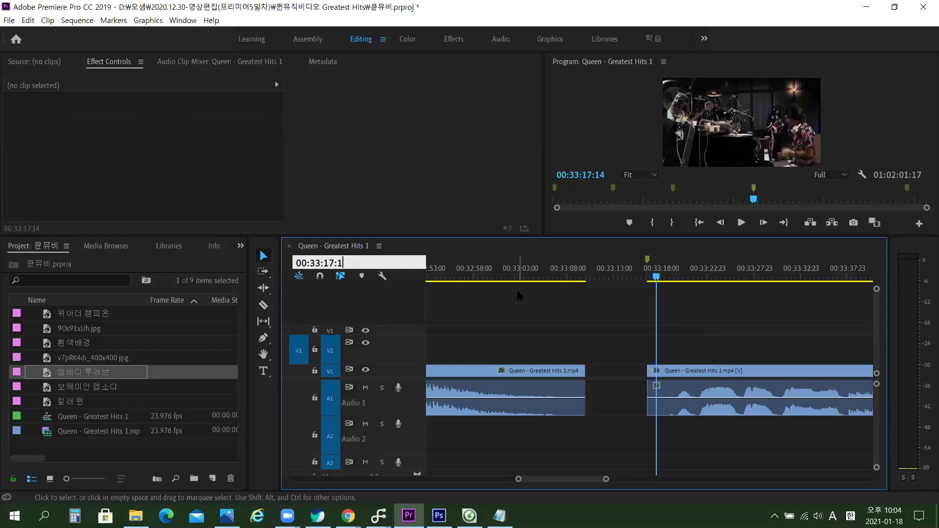
key("Return")
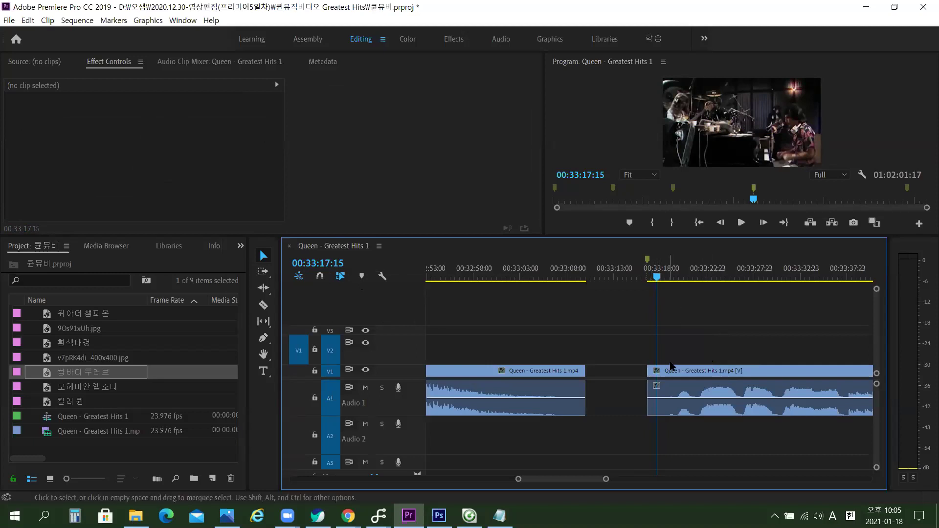
left_click_drag(58, 374, 641, 351)
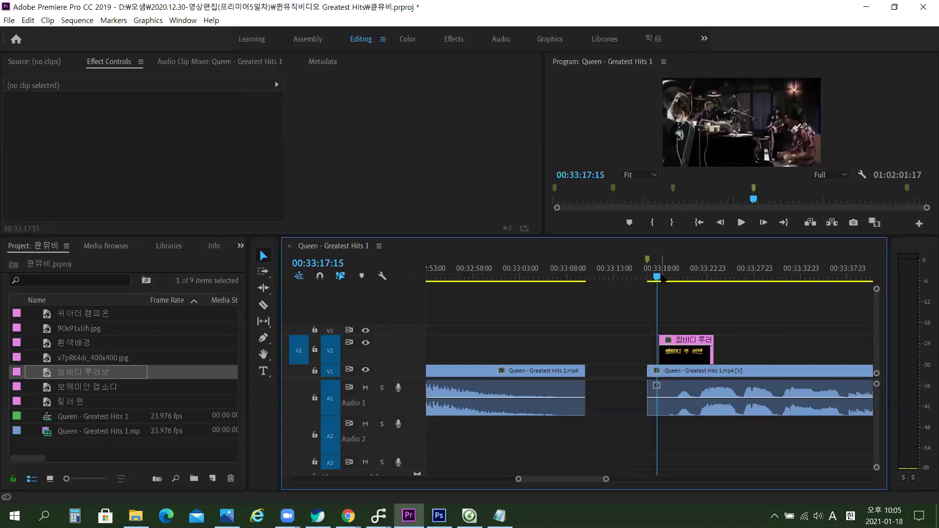
key("space")
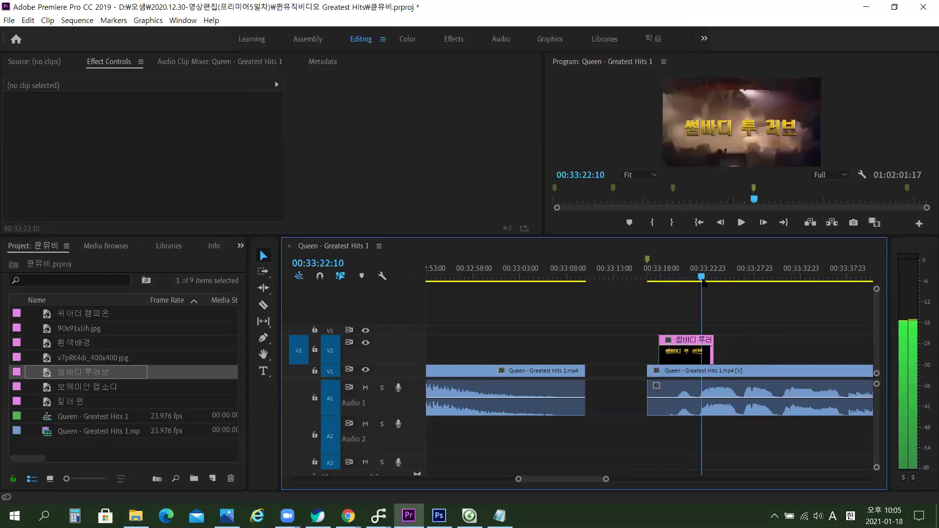
left_click(656, 278)
Set the 썸바디 투러브 title clip's duration to 00:00:06:00 and leave its title design as it is.
left_click(697, 345)
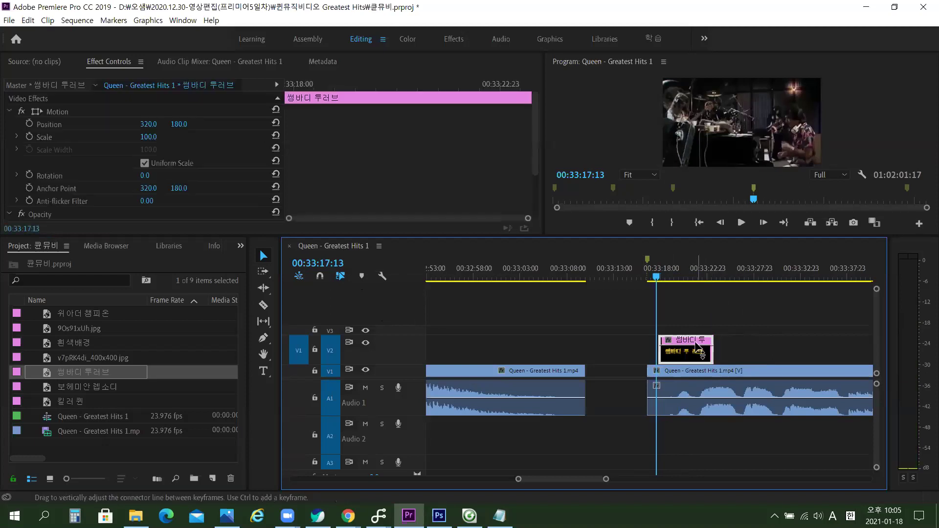
key("ctrl+r")
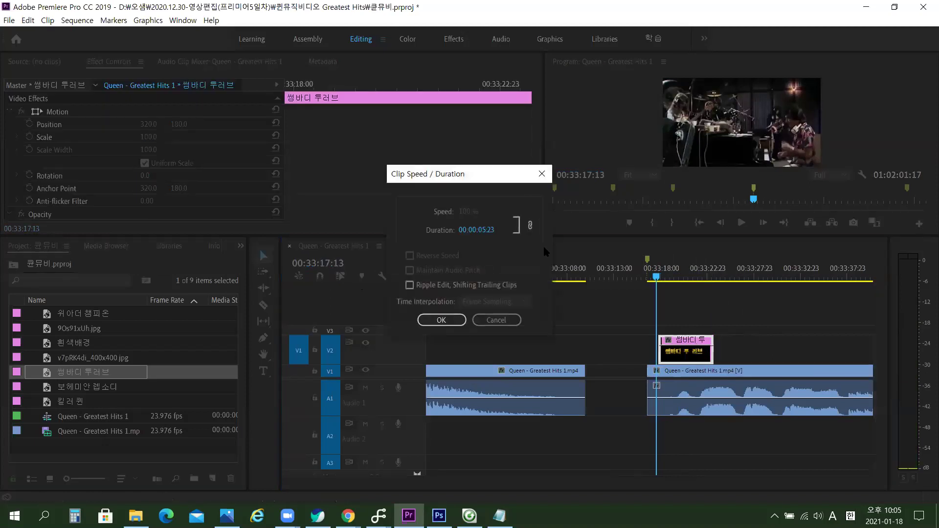
left_click(495, 231)
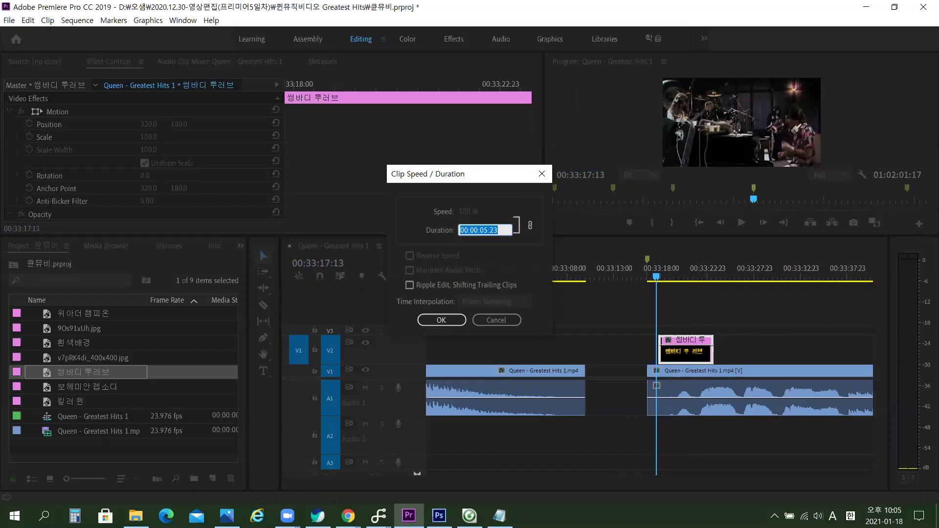
type("6.")
key("Return")
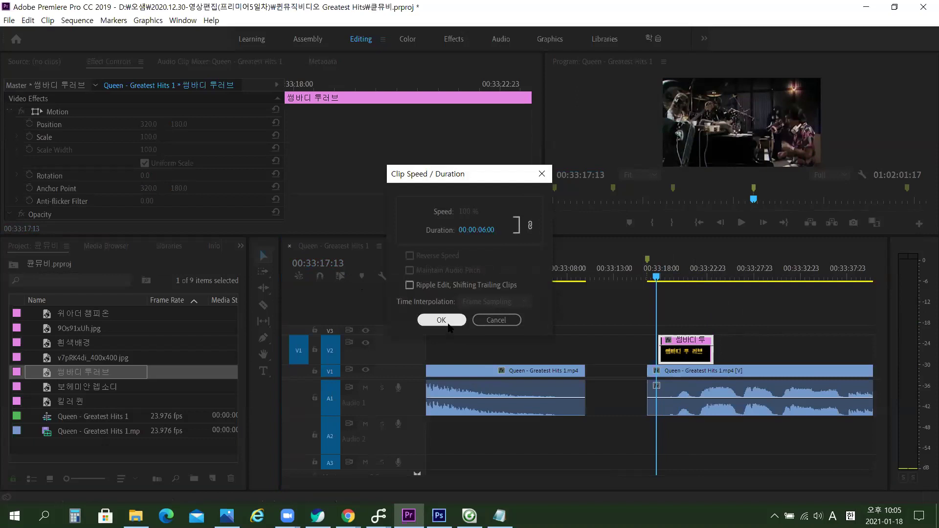
key("Return")
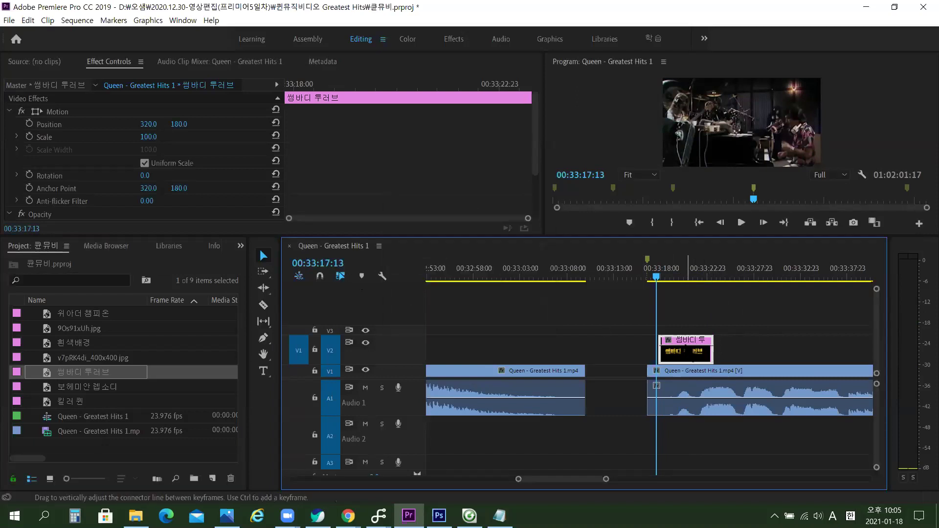
double_click(685, 352)
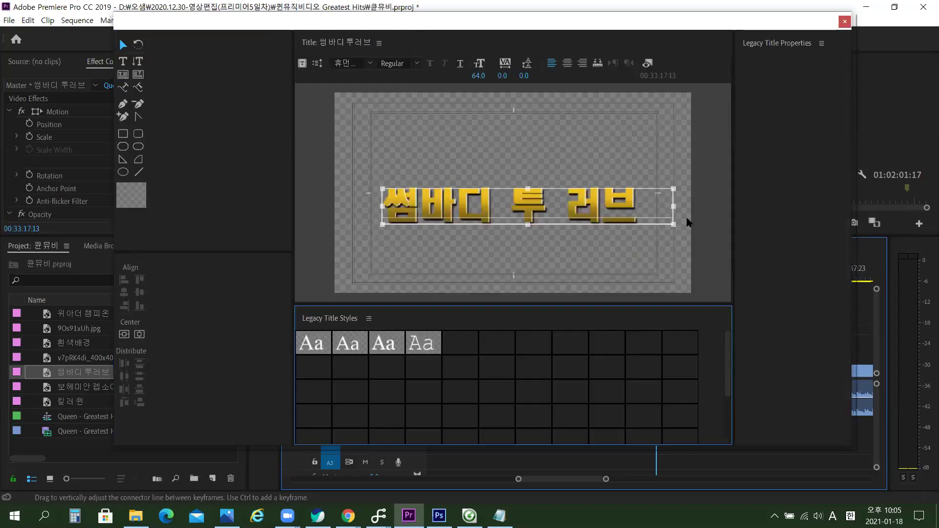
left_click(844, 23)
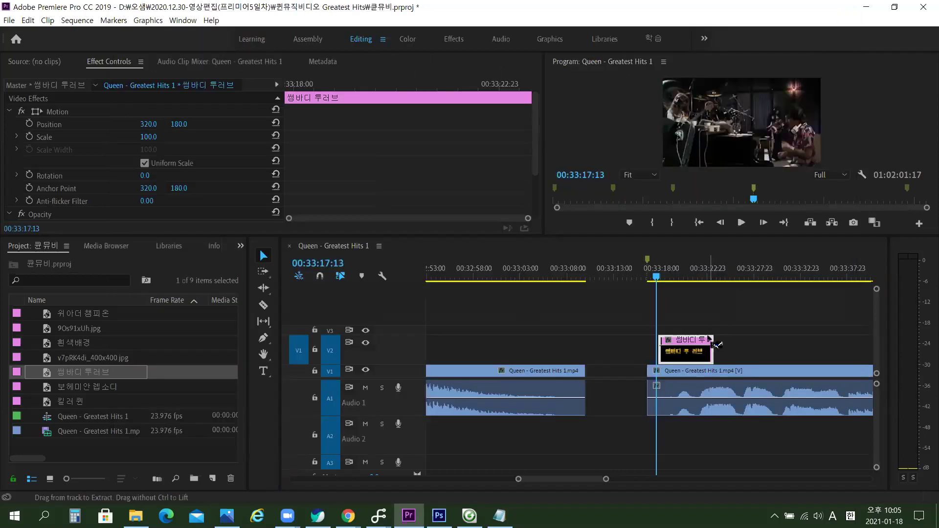
Check the 썸바디 투러브 clip's duration setting and view the title at 00:33:20:10.
left_click(705, 353)
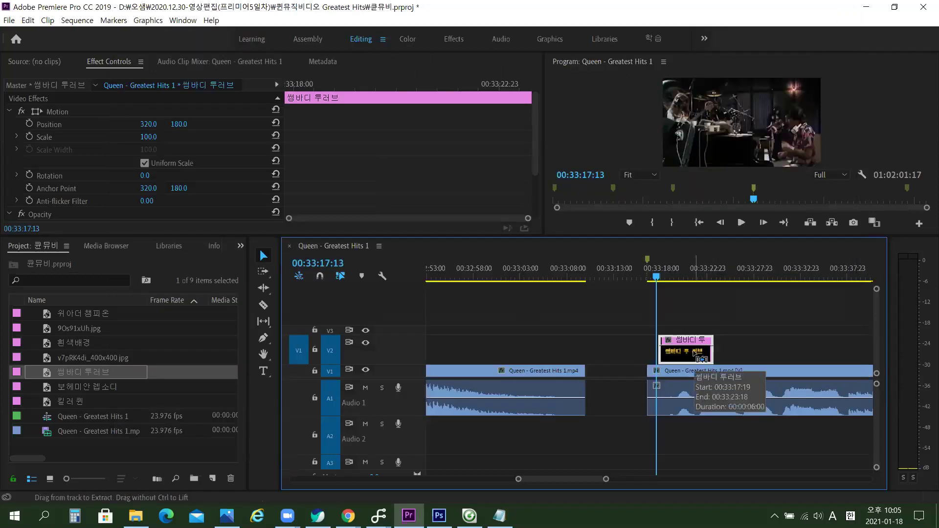
key("ctrl+r")
left_click(464, 320)
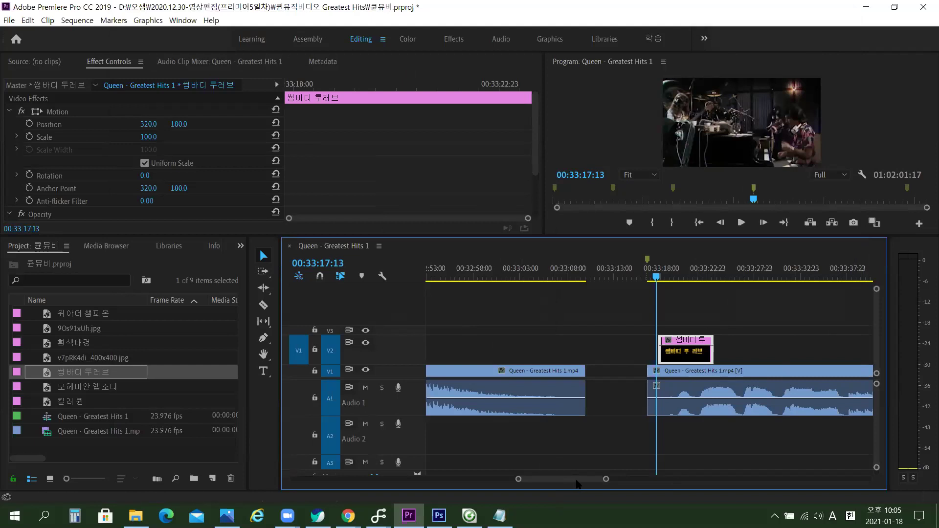
left_click_drag(660, 278, 684, 278)
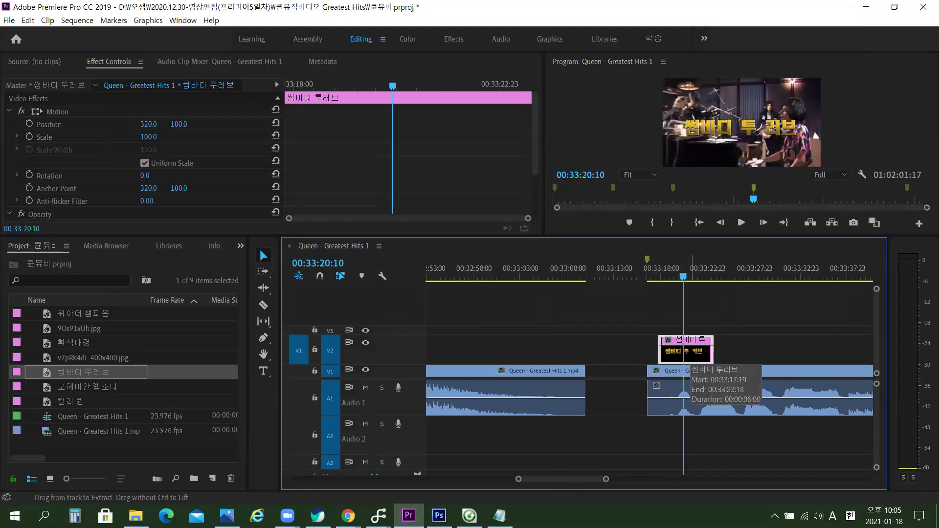
key("ctrl+r")
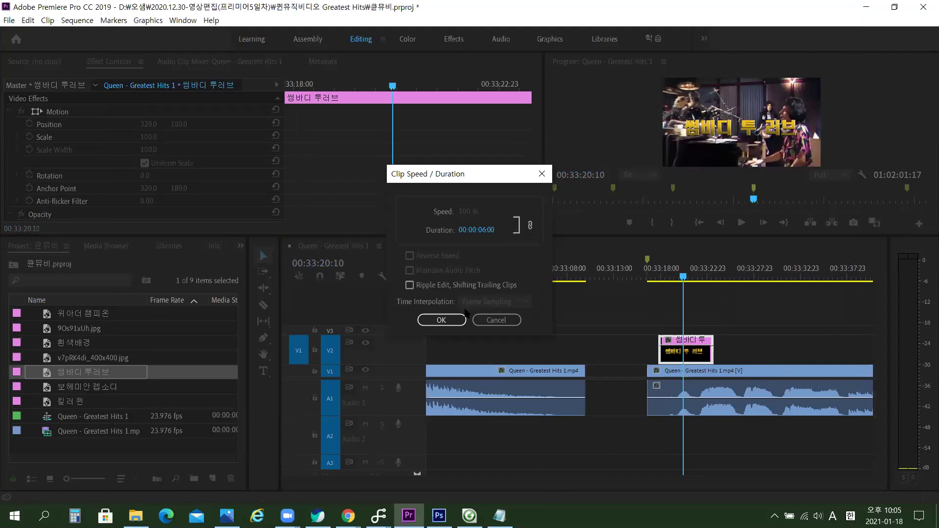
left_click(453, 321)
left_click(741, 326)
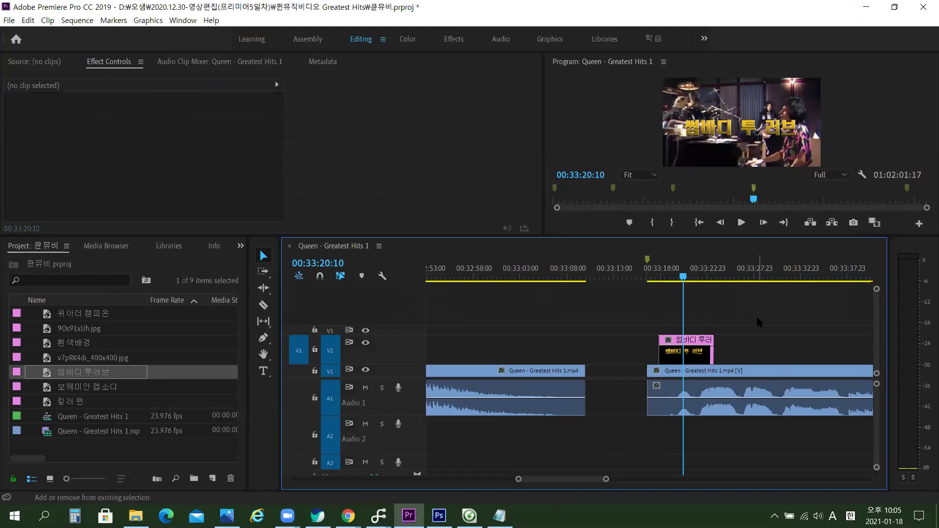
Play the song from the 00:58:41:10 marker to 00:58:43:05 and place the 위아더 챔피온 title on track V2 just after the playhead.
key("shift+End")
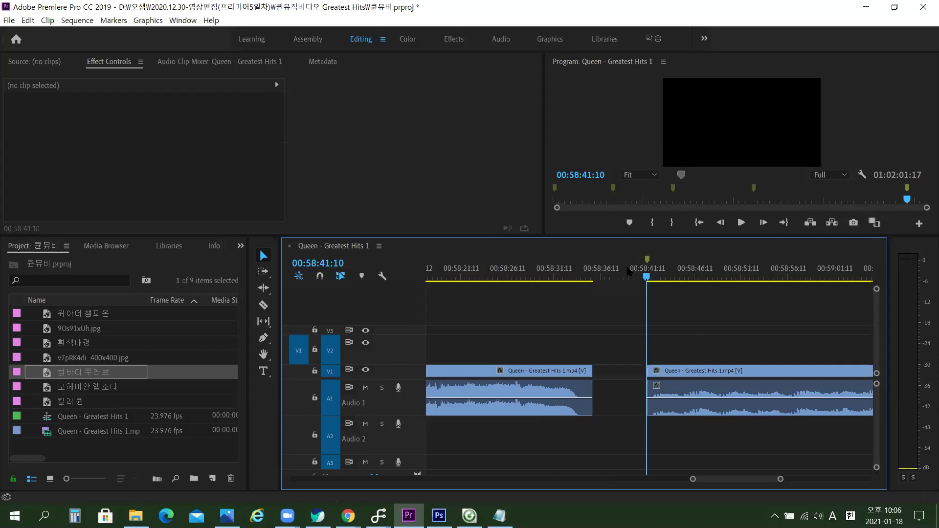
key("space")
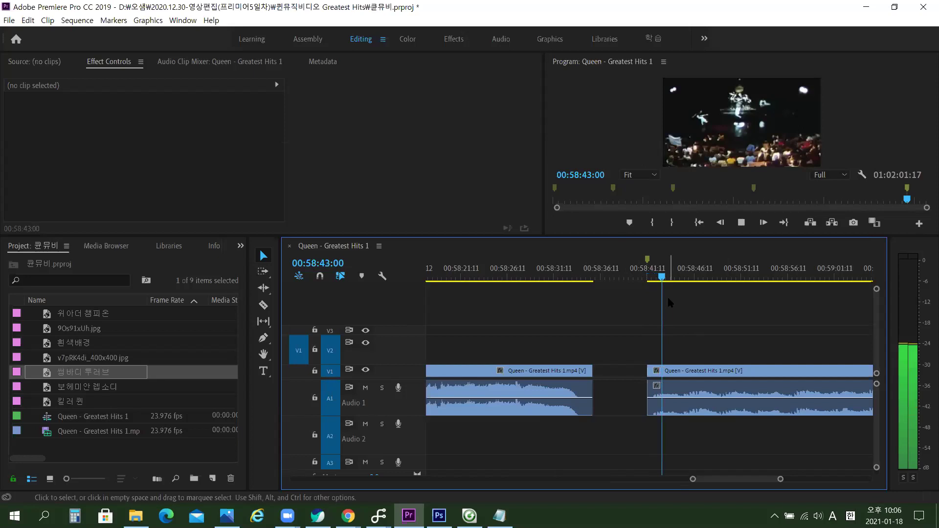
key("space")
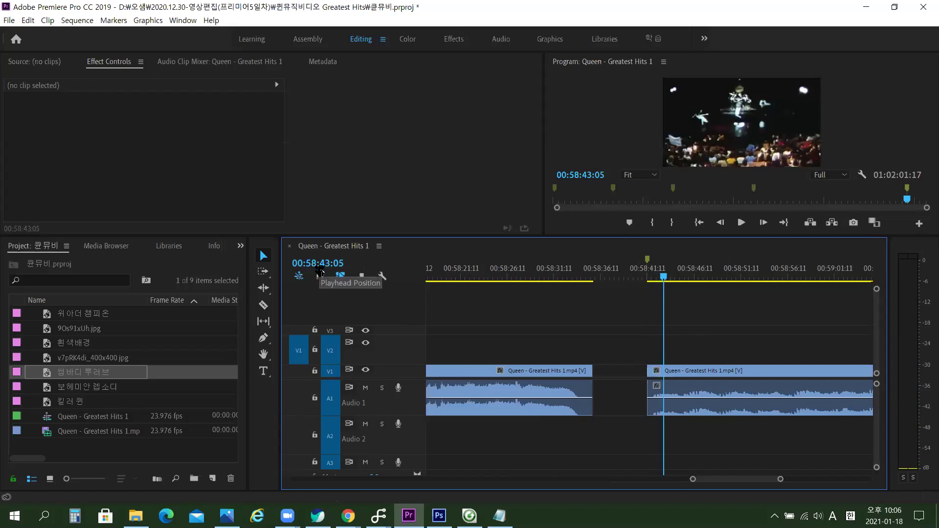
left_click(345, 262)
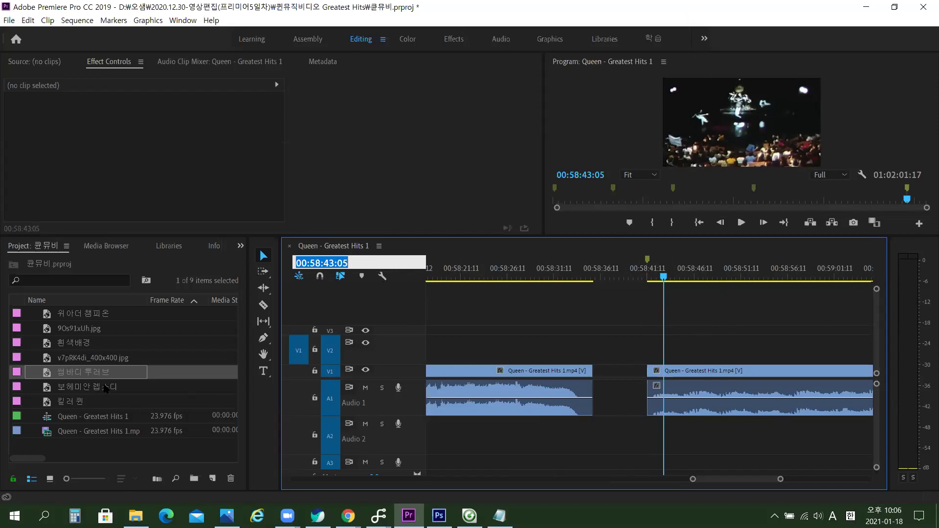
left_click(102, 315)
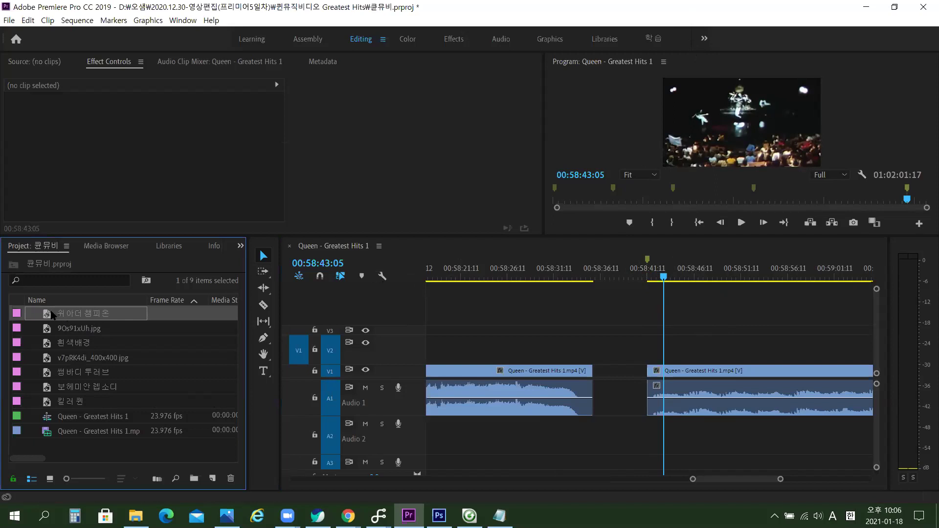
left_click_drag(67, 314, 671, 351)
Set the 위아더 챔피온 clip's duration to 6 seconds and check the title at 00:58:48:02.
left_click(703, 361)
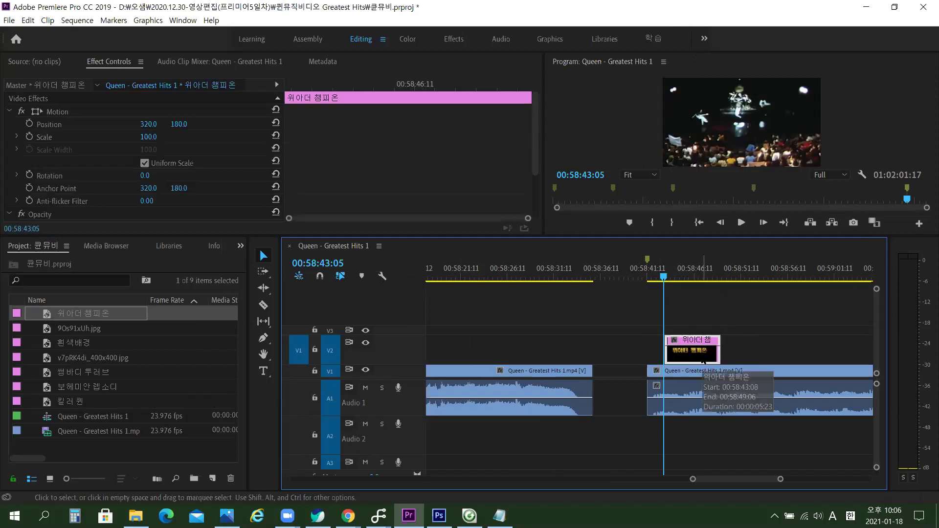
right_click(703, 361)
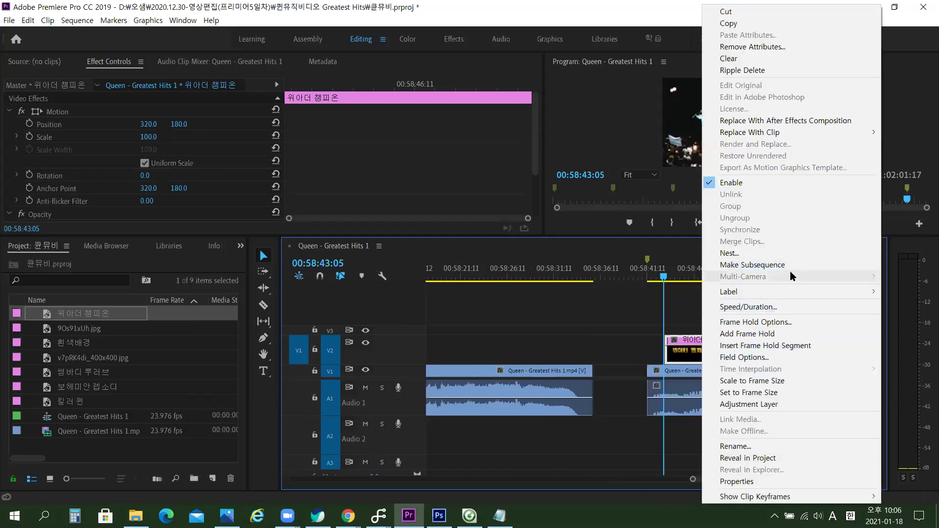
left_click(749, 303)
left_click(492, 231)
type("6.")
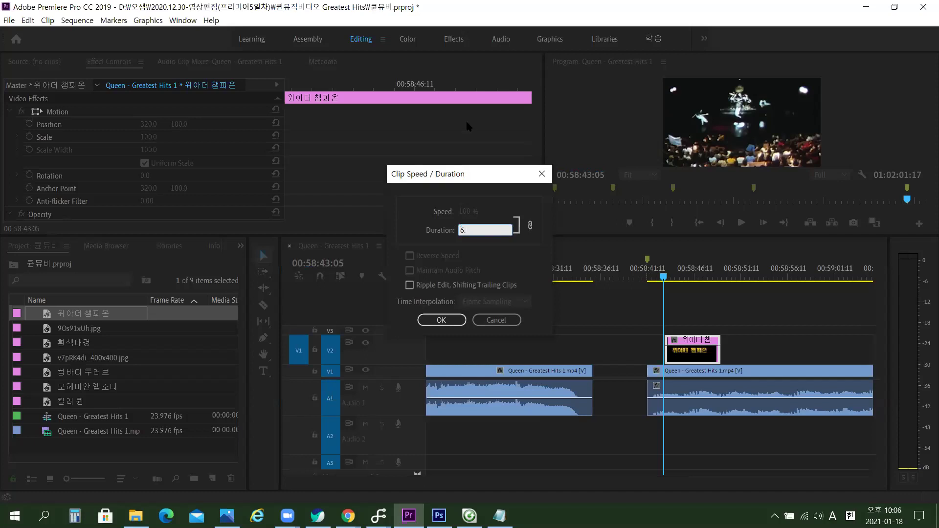
left_click(501, 262)
left_click(442, 321)
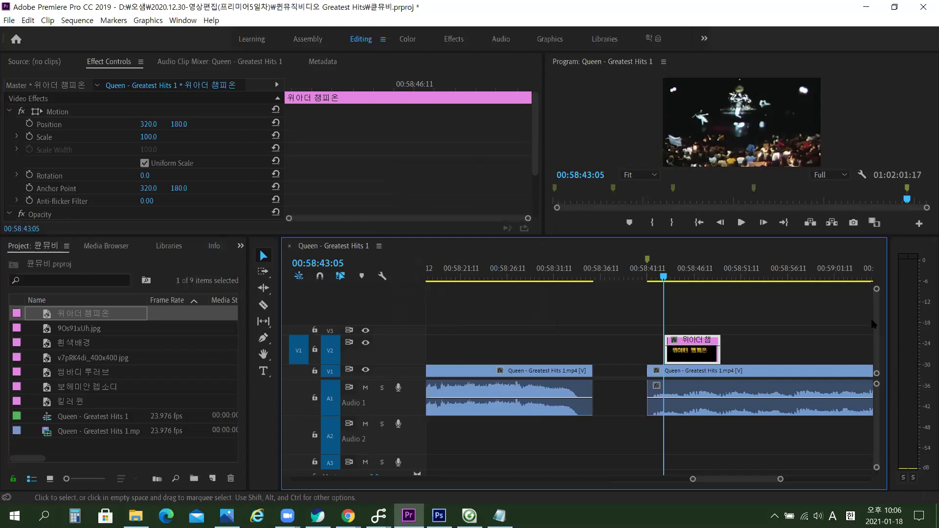
key("space")
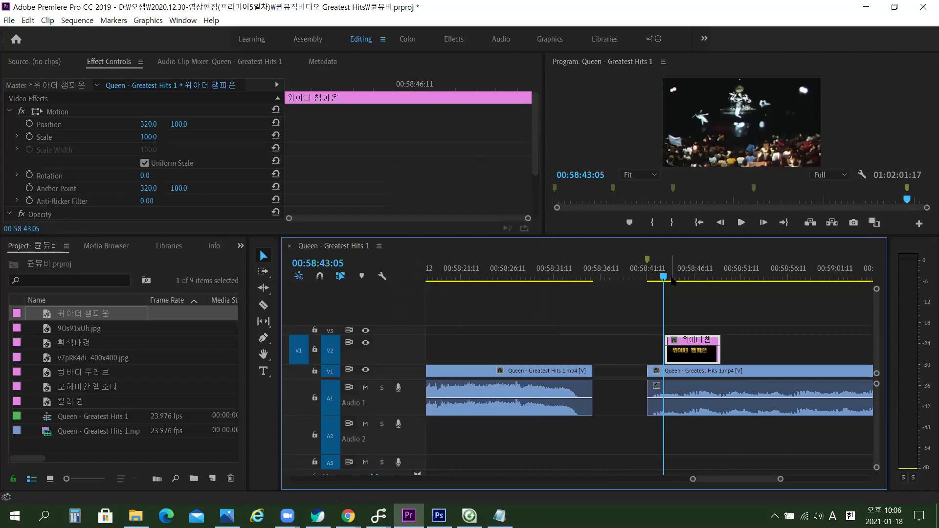
left_click(710, 270)
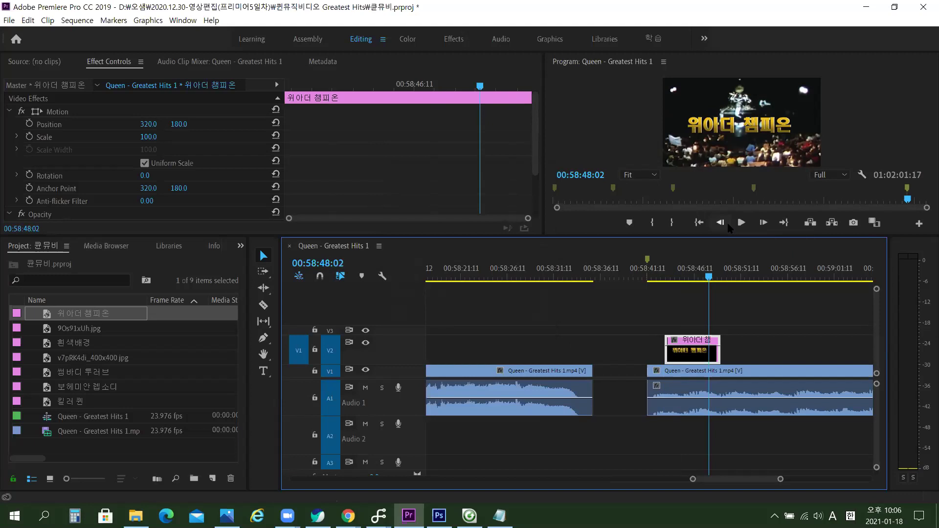
Go back through the song markers to 00:09:56:23 and play the beginning of the 킬러 퀸 title.
key("Up")
key("Up")
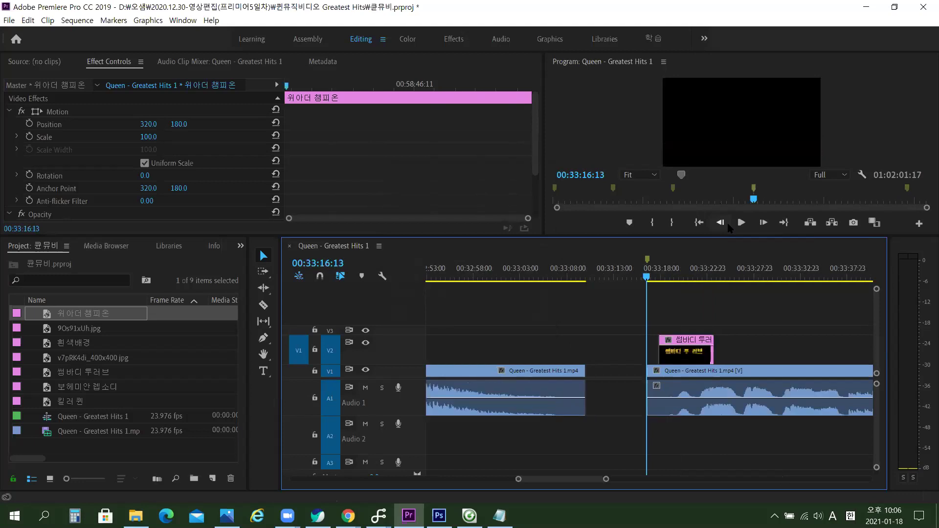
key("Up")
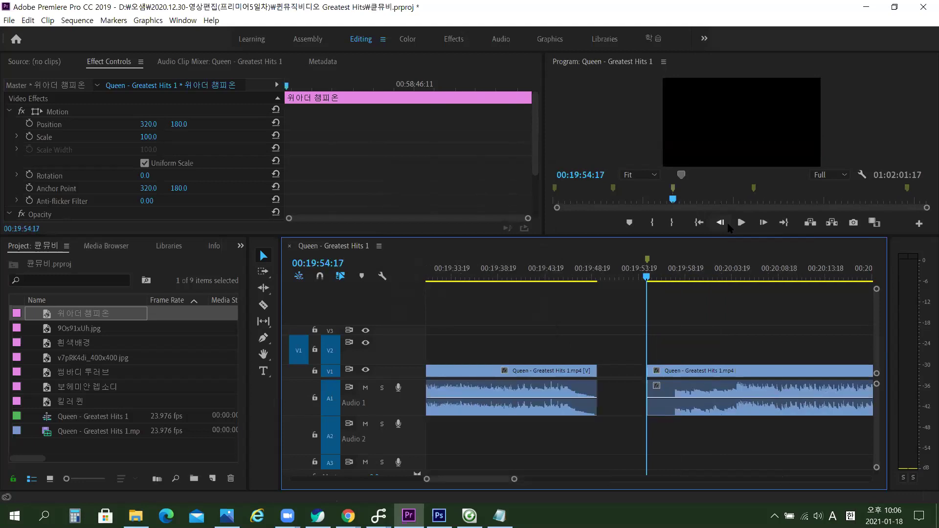
key("Up")
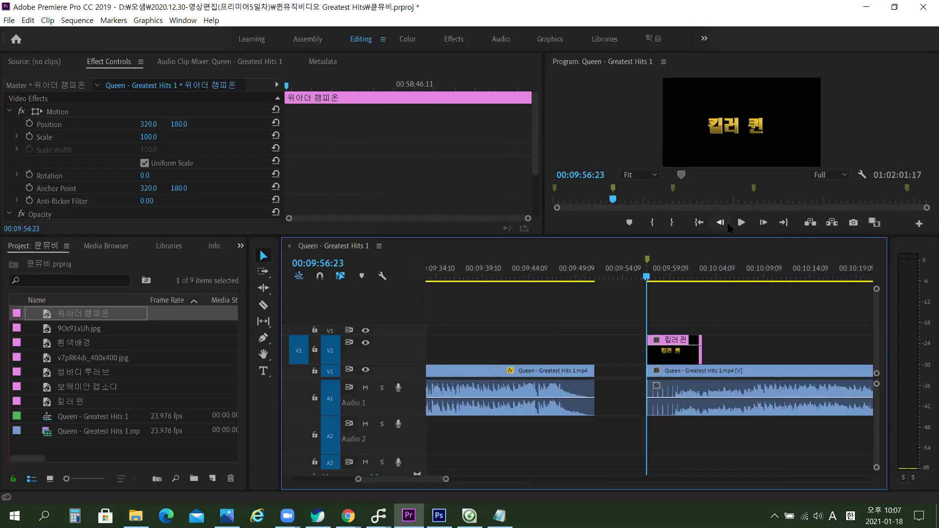
mouse_move(663, 277)
left_mouse_down()
mouse_move(699, 281)
mouse_move(646, 277)
left_mouse_up()
key("space")
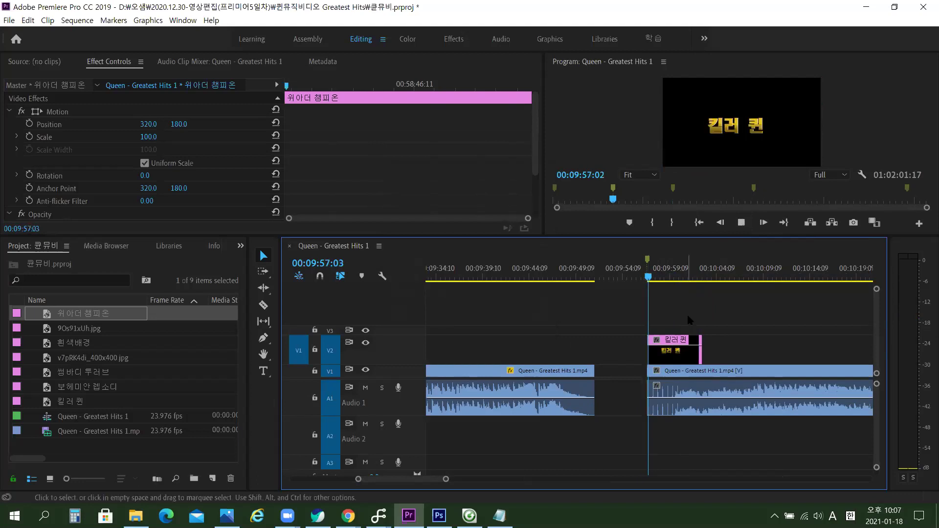
key("space")
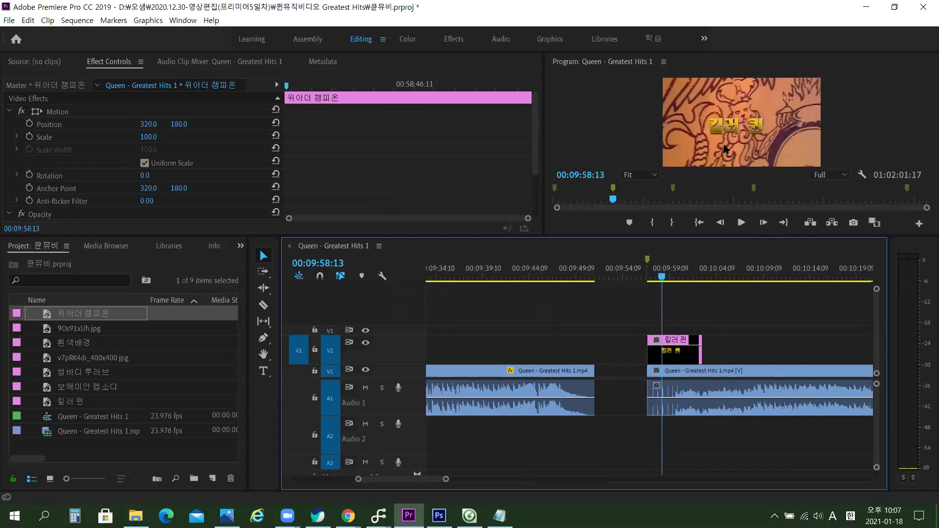
Enlarge the Program monitor area and go back to the 보헤미안 렙소디 title at 00:00:23:13.
left_click_drag(474, 240, 475, 273)
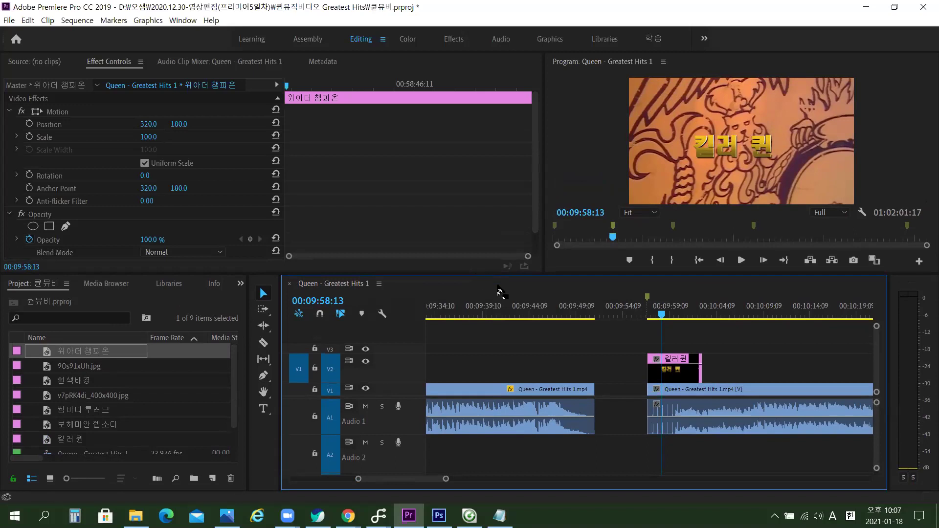
left_click(670, 314)
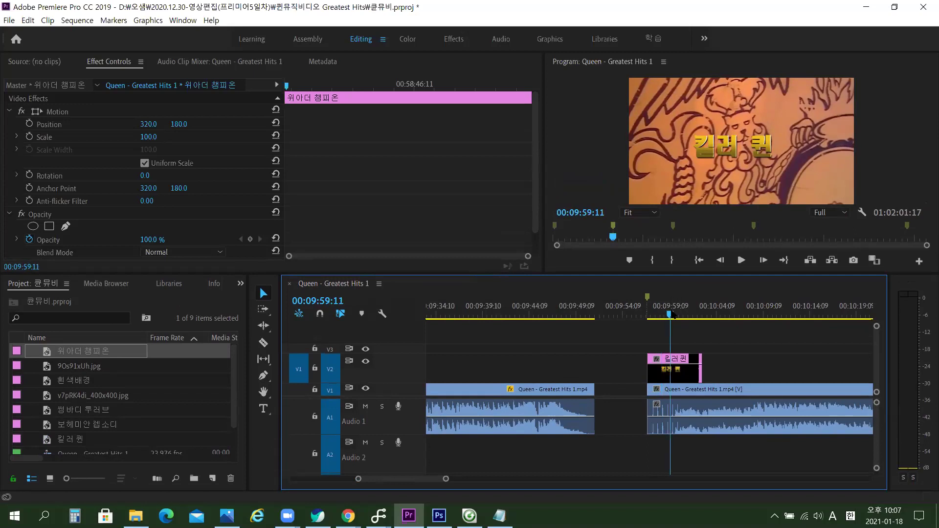
key("Up")
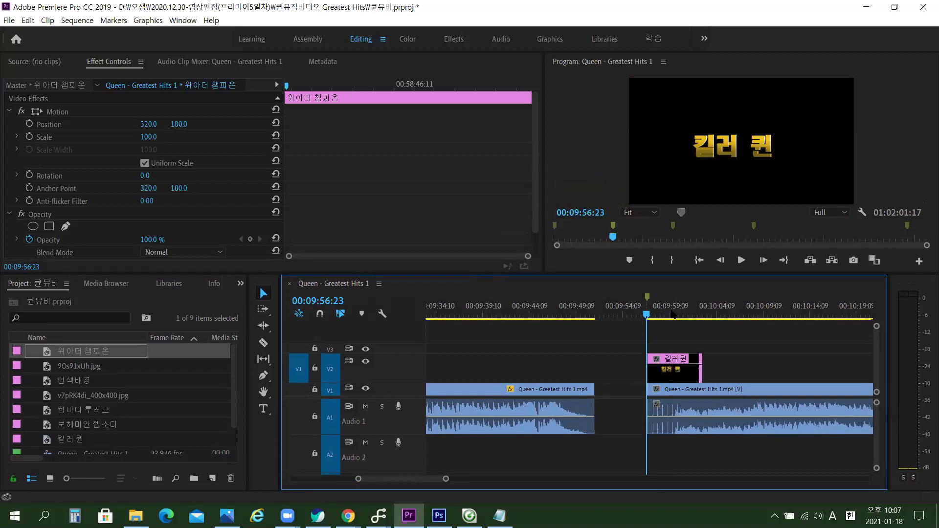
key("ctrl+shift+m")
left_click(646, 314)
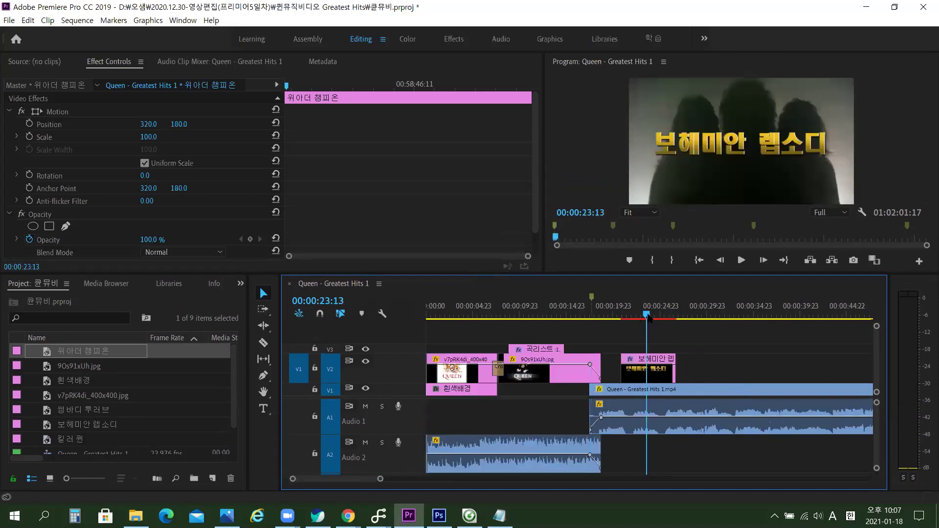
Select the 보헤미안 렙소디 clip and examine its twirl animation near the clip's end and at its start, 00:00:21:01.
left_click(645, 364)
left_click(647, 314)
key("shift+Left")
key("shift+Left")
key("shift+Left")
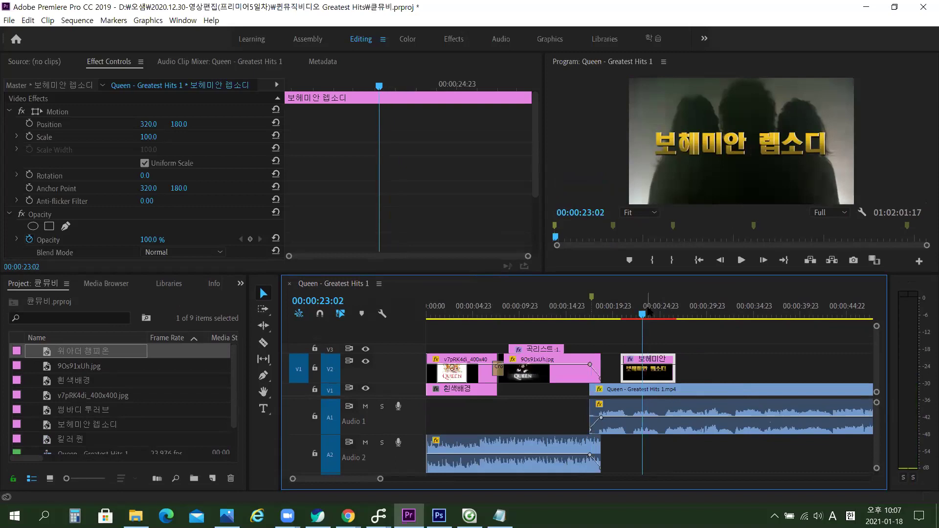
left_click(635, 315)
left_click_drag(637, 316, 677, 315)
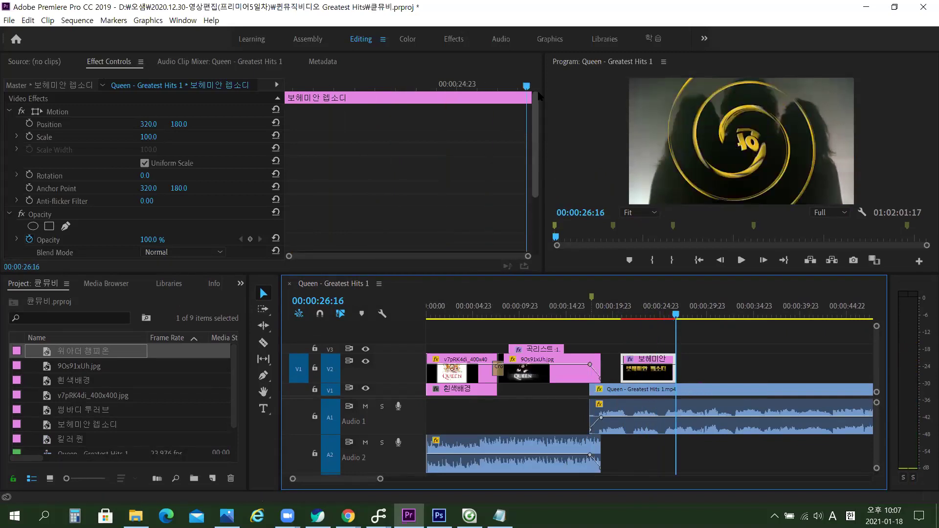
left_click_drag(677, 314, 623, 314)
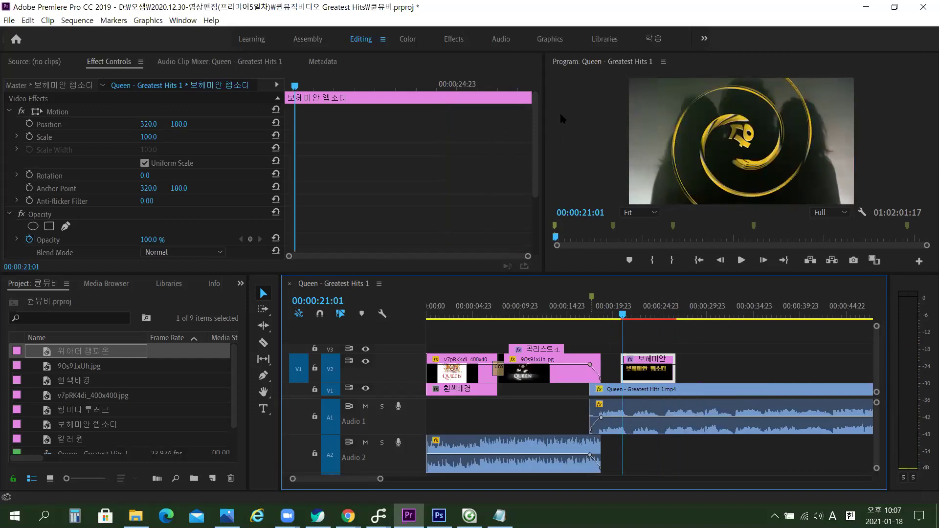
Select the 보헤미안 렙소디 clip, play its opening from 00:00:21:01 and examine its Twirl angle keyframes.
scroll(289, 225, "down", 4)
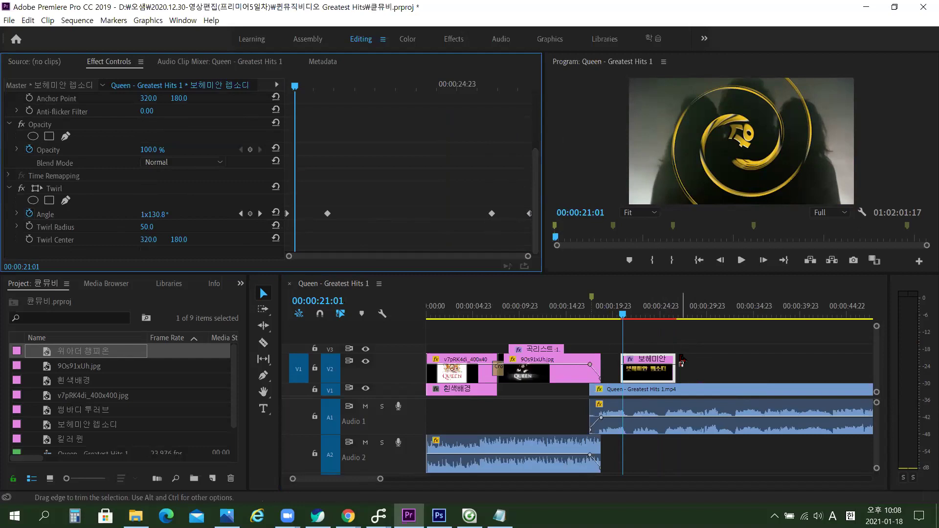
left_click(653, 340)
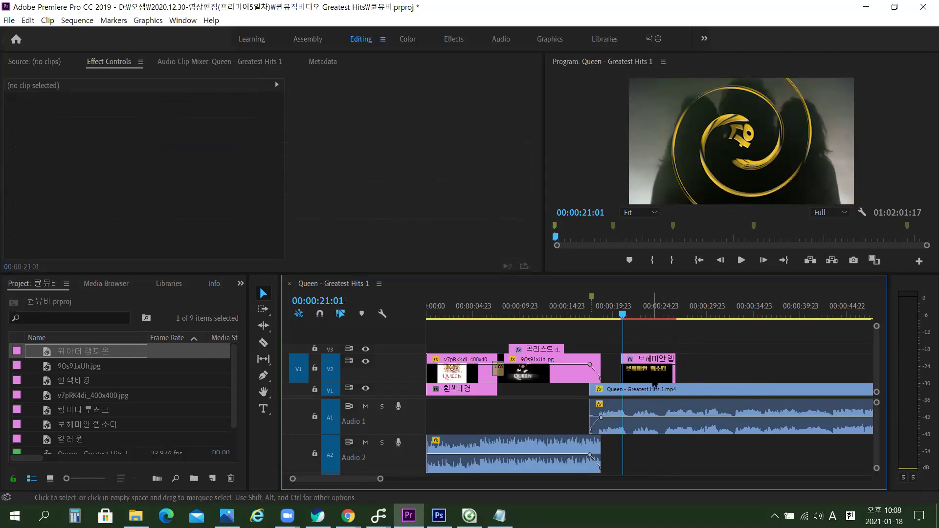
left_click(655, 382)
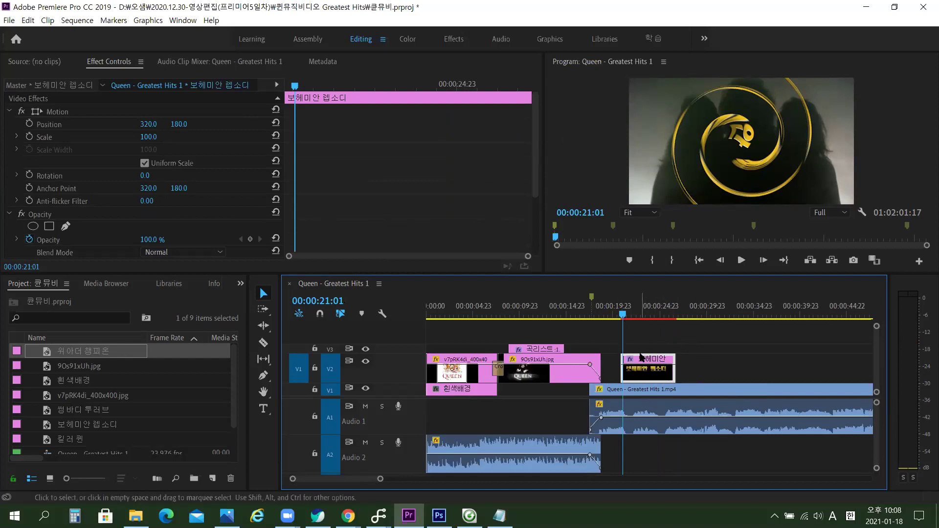
key("space")
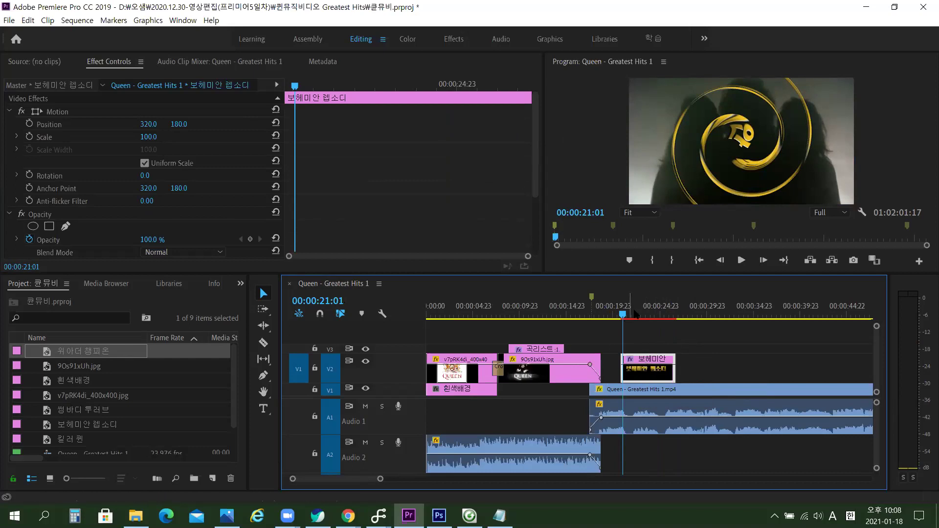
key("space")
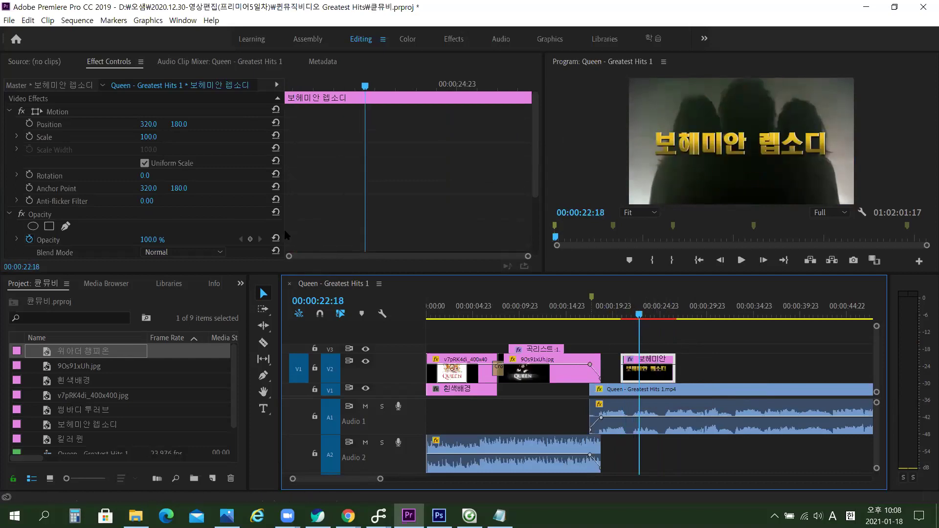
scroll(118, 210, "down", 3)
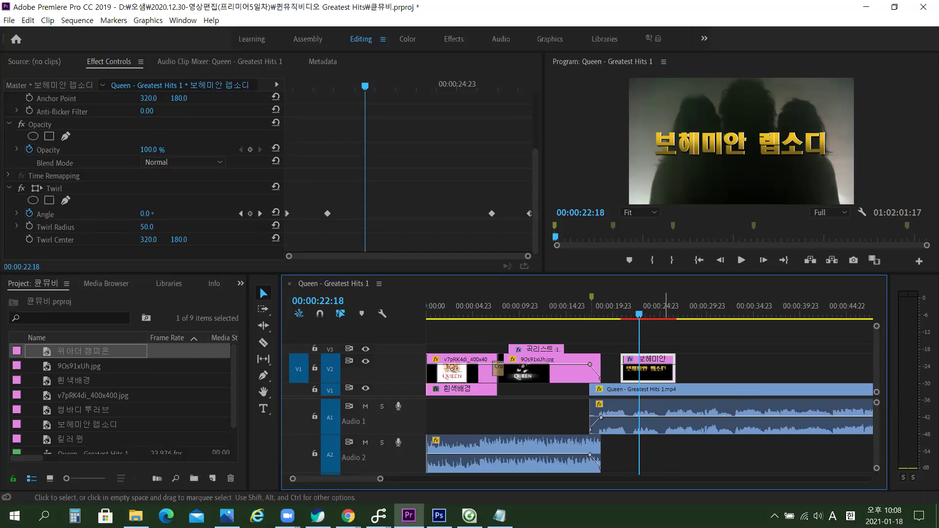
Go to the 킬러 퀸 title at marker 00:09:56:23 and set the clip's duration to 6 seconds.
key("shift+m")
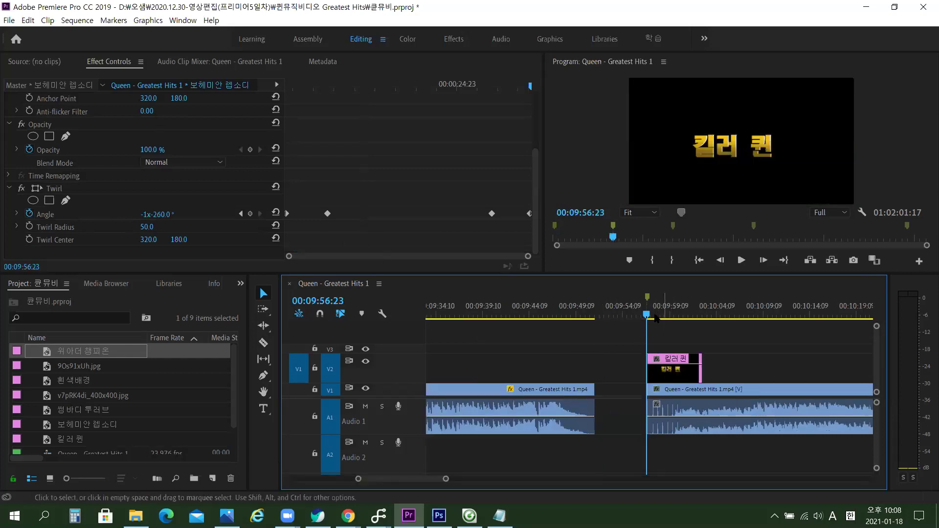
left_click(678, 374)
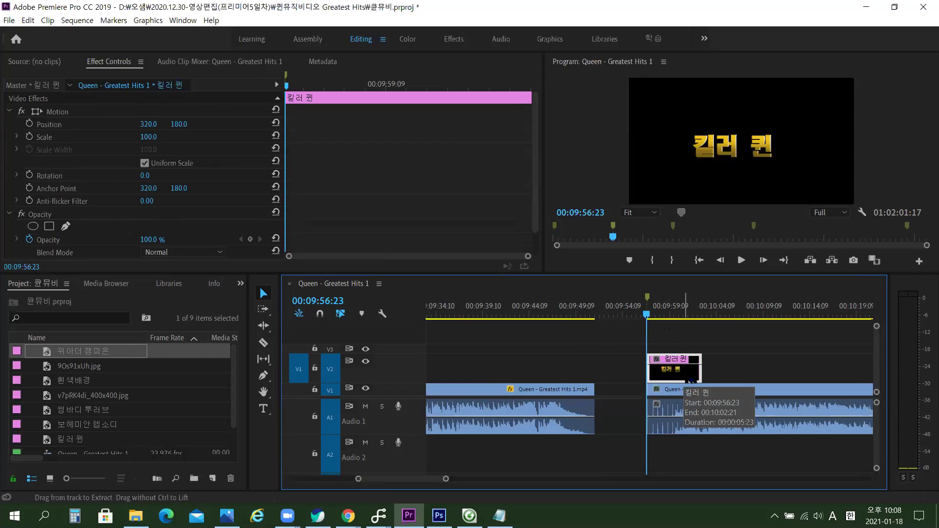
key("ctrl+r")
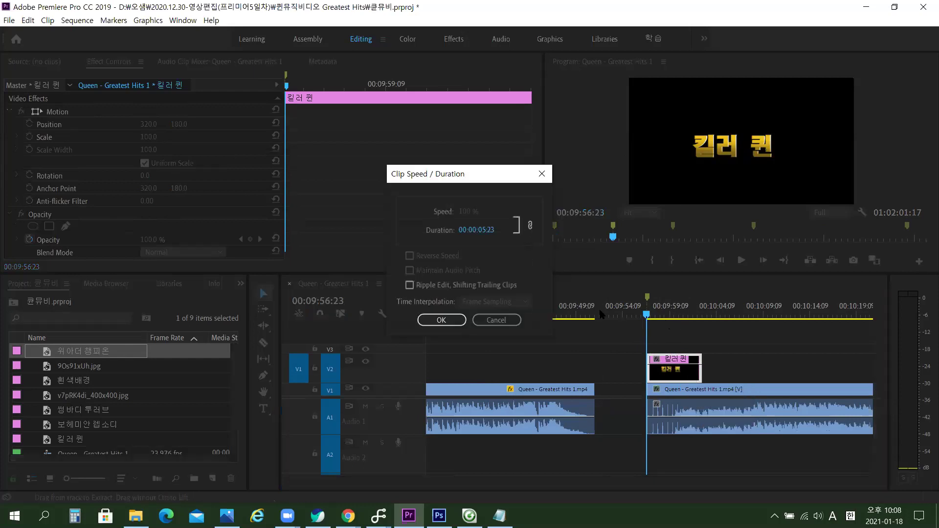
left_click(488, 230)
type("6.")
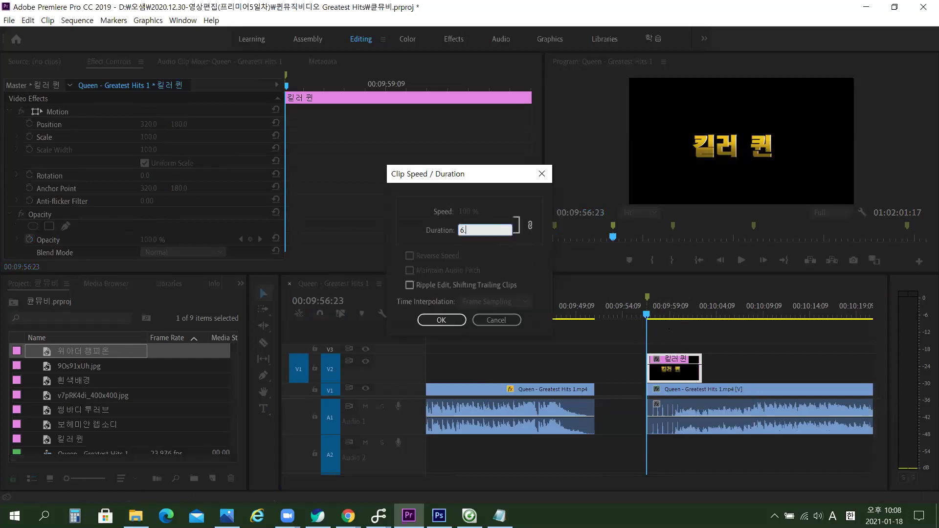
key("Return")
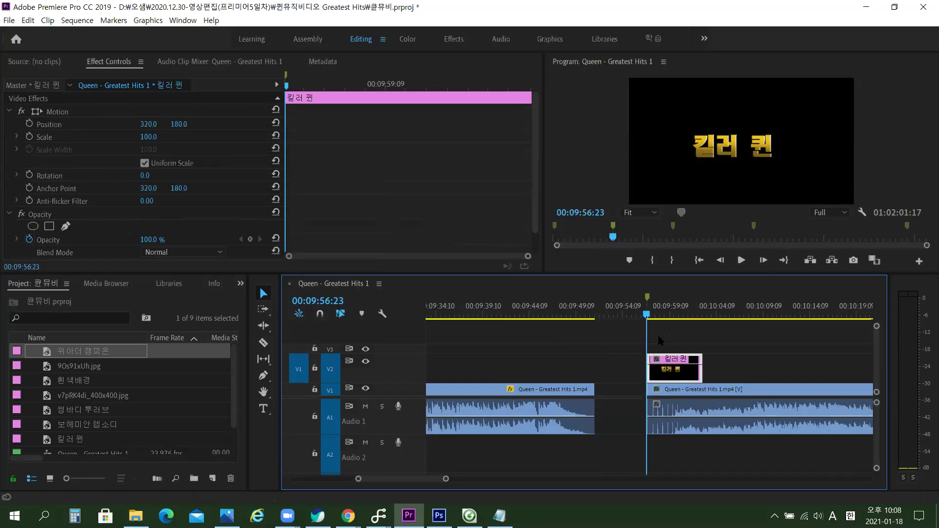
Paste the copied attributes onto the 킬러 퀸 clip with Twirl and Time Remapping but without Opacity, and scrub through the title.
right_click(678, 370)
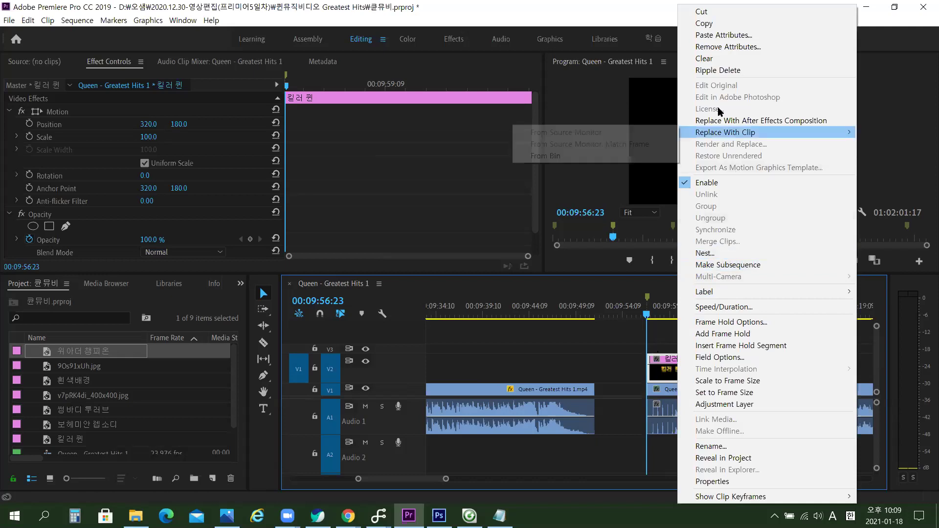
left_click(707, 36)
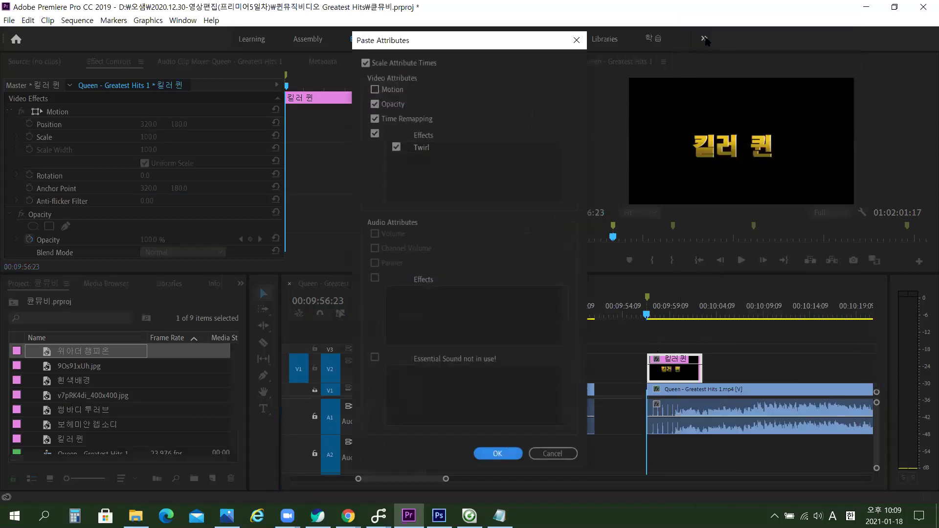
left_click(431, 149)
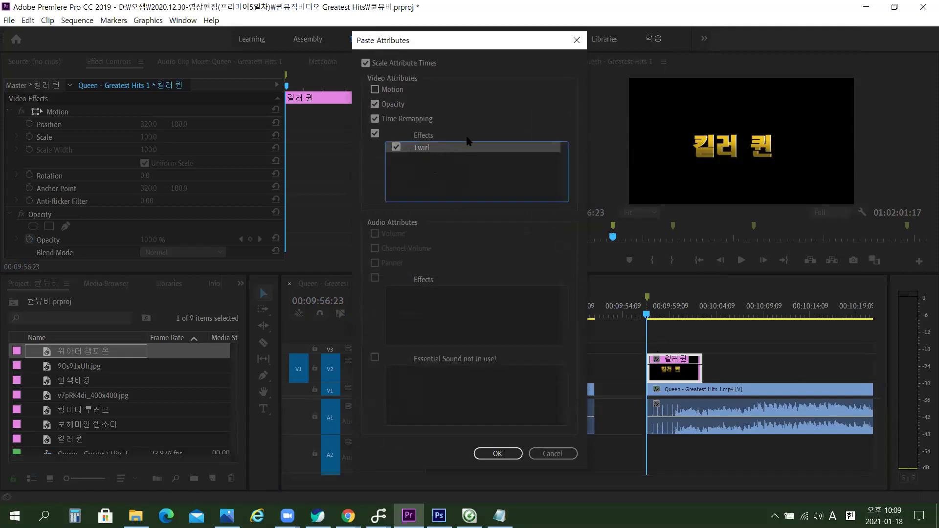
left_click(375, 105)
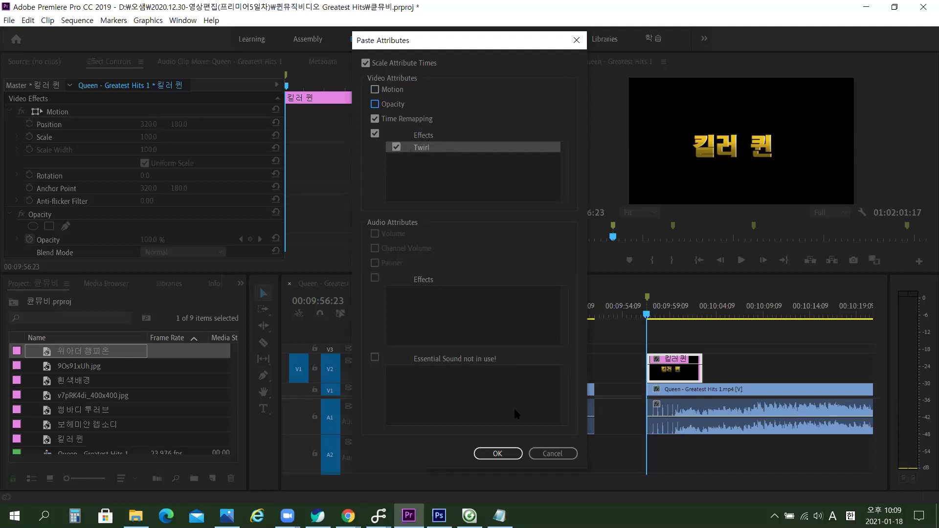
left_click(504, 454)
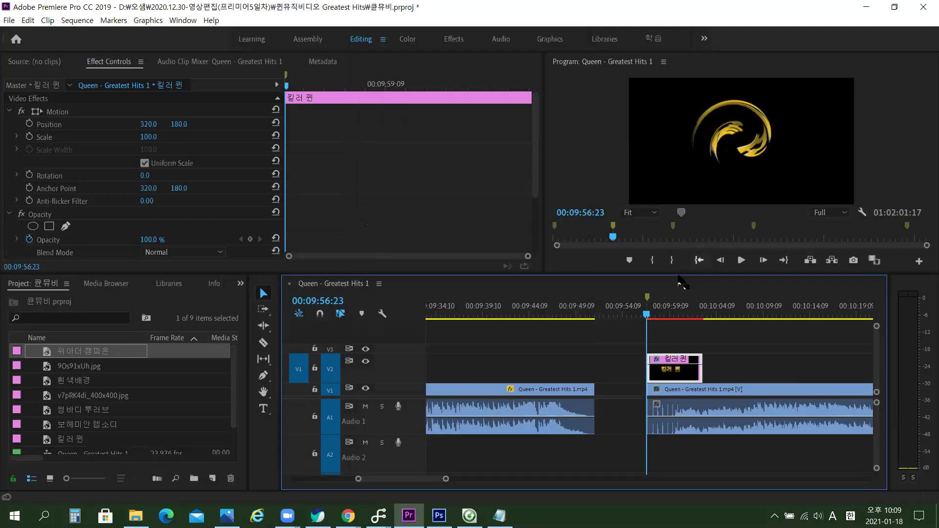
left_click_drag(656, 316, 727, 323)
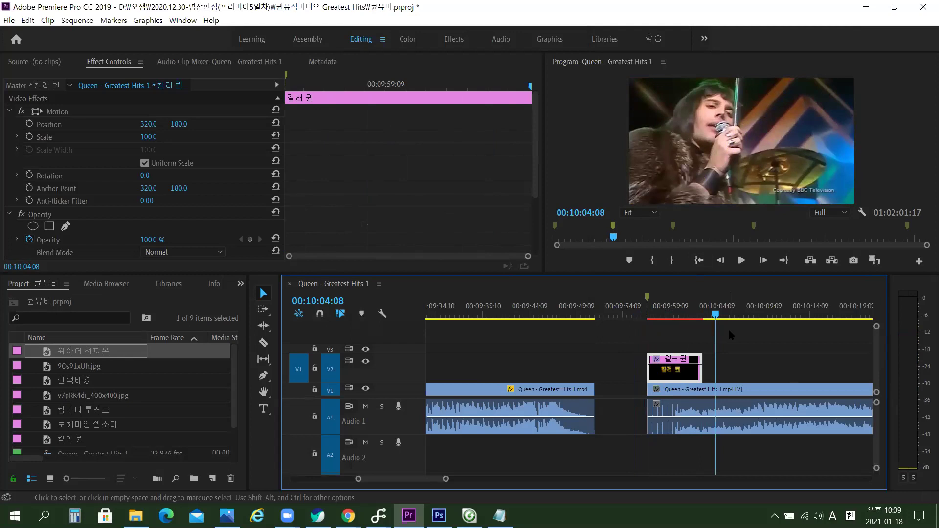
Advance through the song markers to the 썸바디 투러브 title at 00:33:17:19 and check the clip's duration.
key("shift+m")
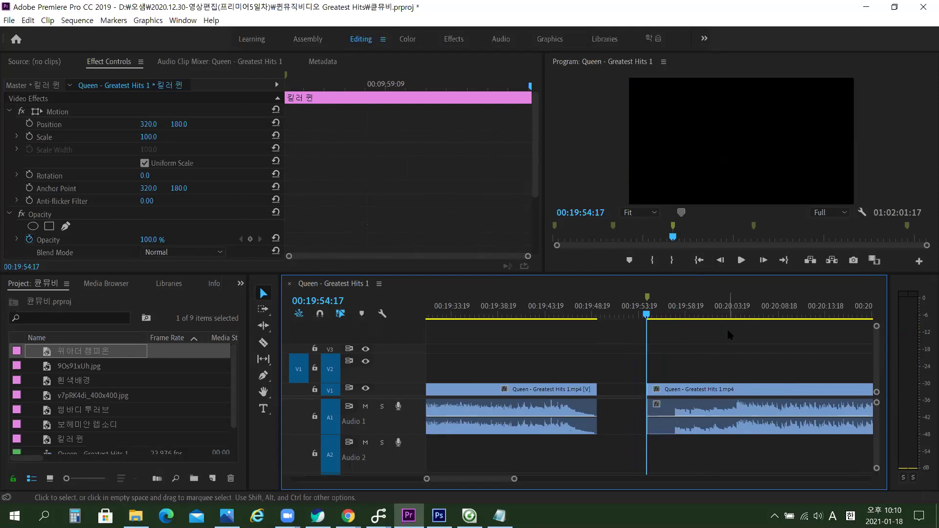
left_click_drag(671, 315, 685, 315)
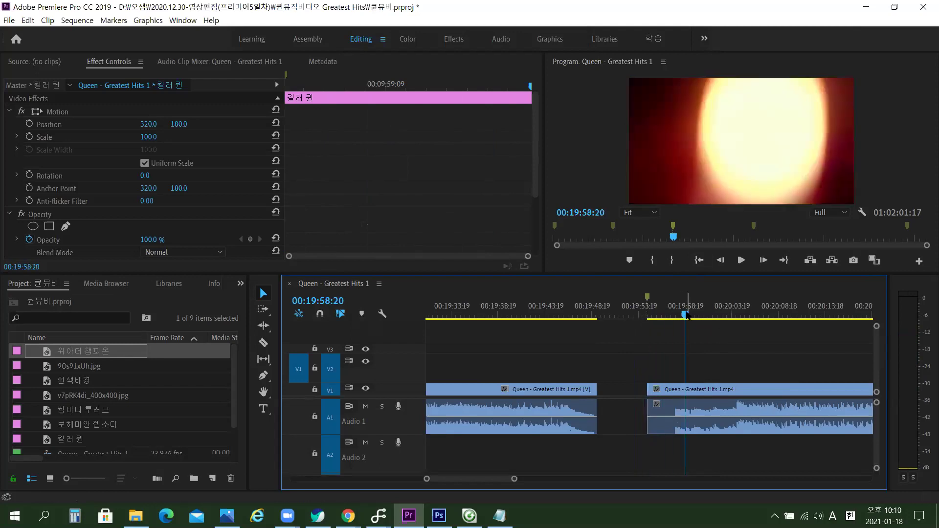
key("shift+m")
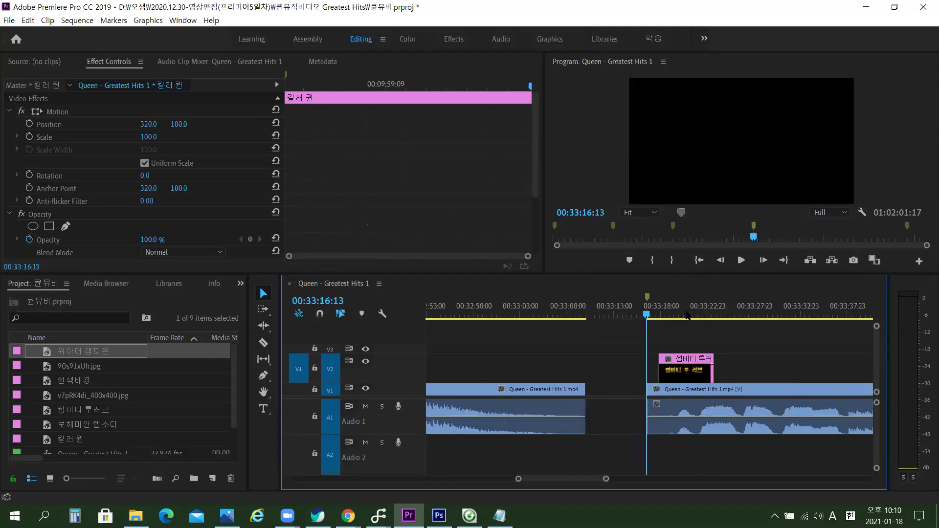
left_click(658, 316)
left_click(697, 359)
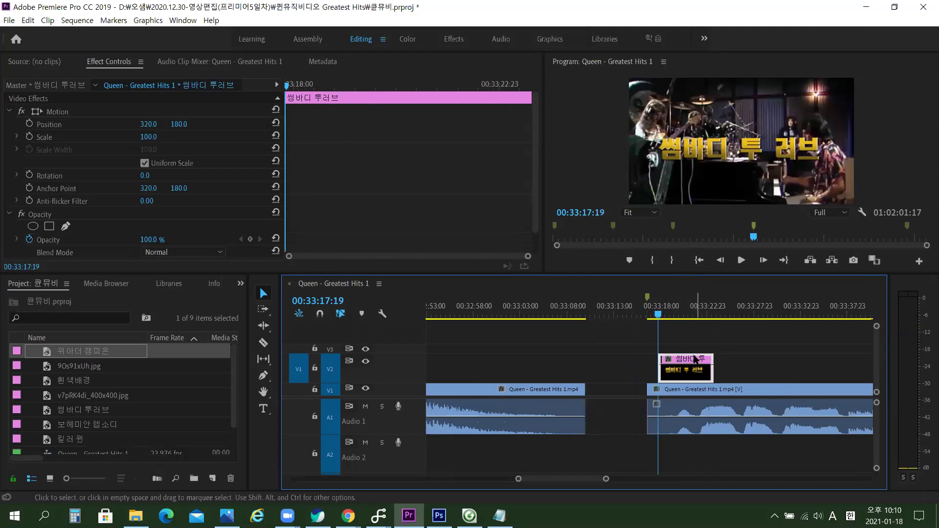
key("ctrl+r")
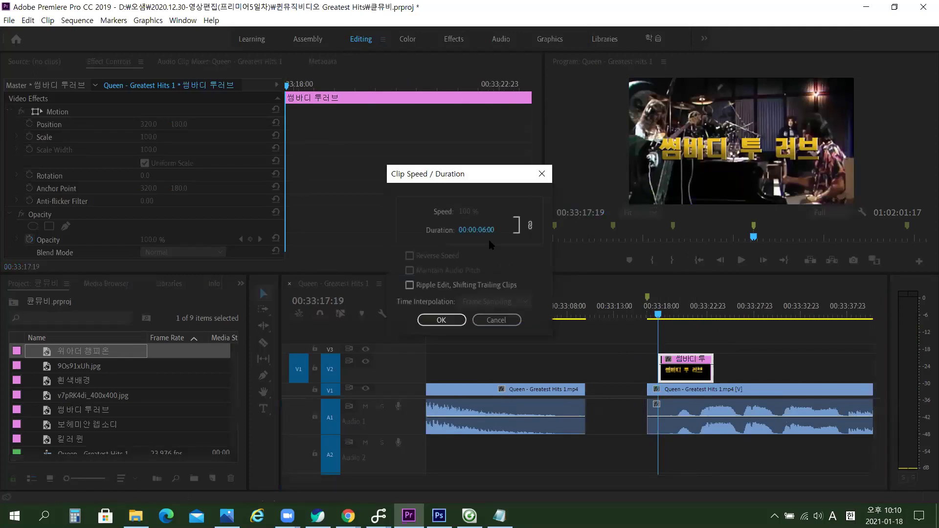
left_click(442, 321)
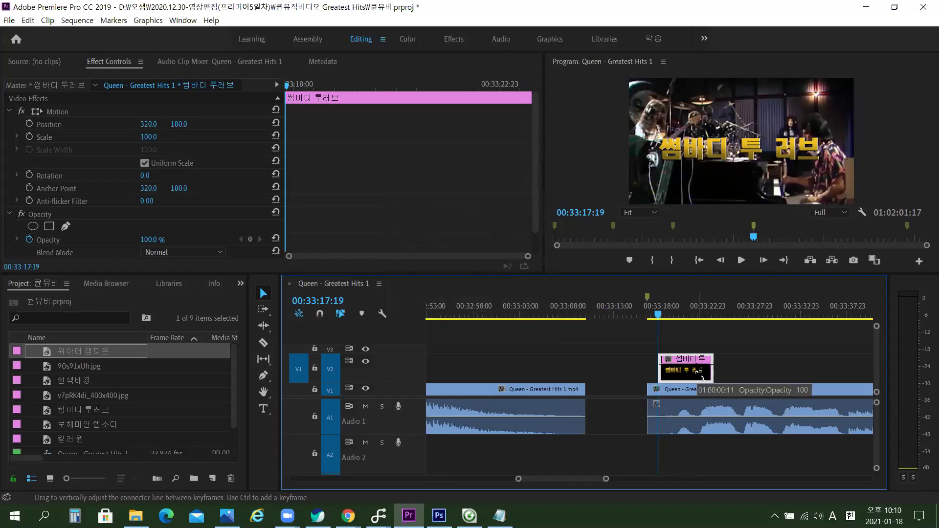
Paste the copied Twirl and Time Remapping attributes onto the 썸바디 투러브 clip and scrub through it to 00:33:22:18.
right_click(697, 371)
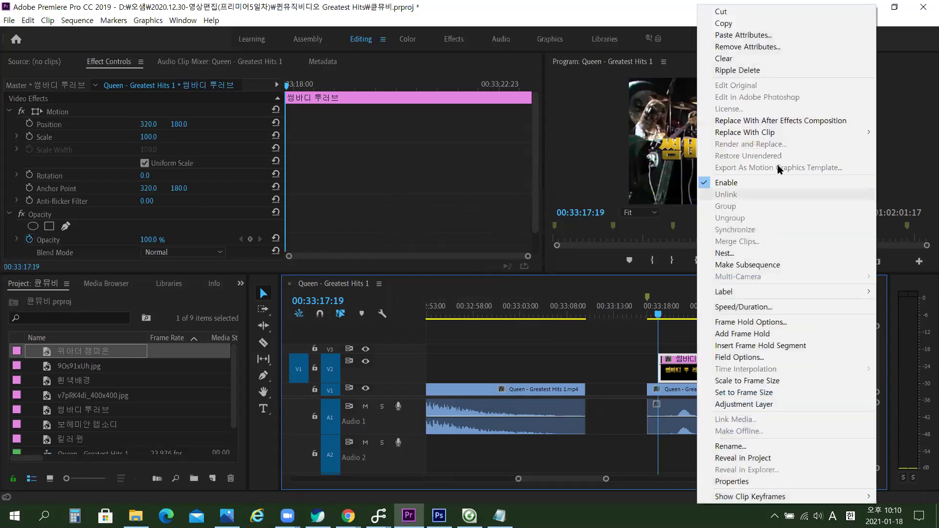
left_click(555, 4)
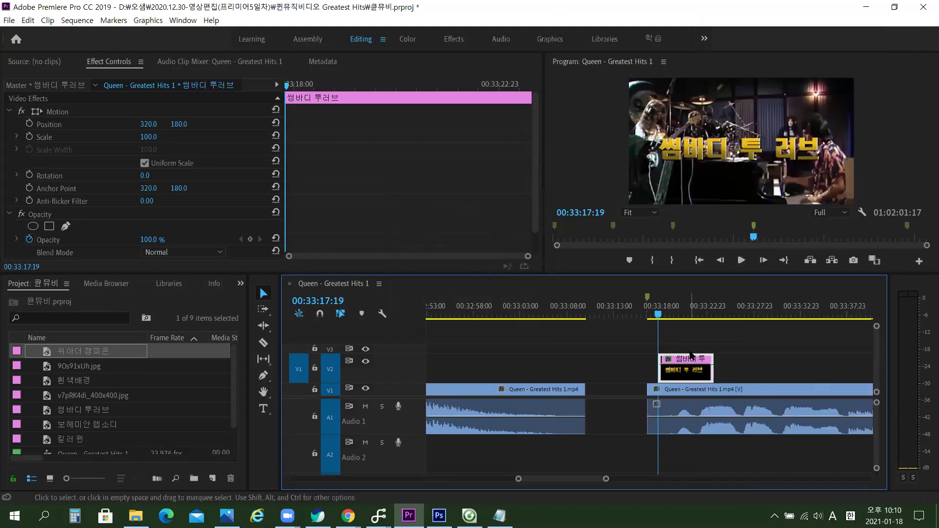
key("ctrl+alt+v")
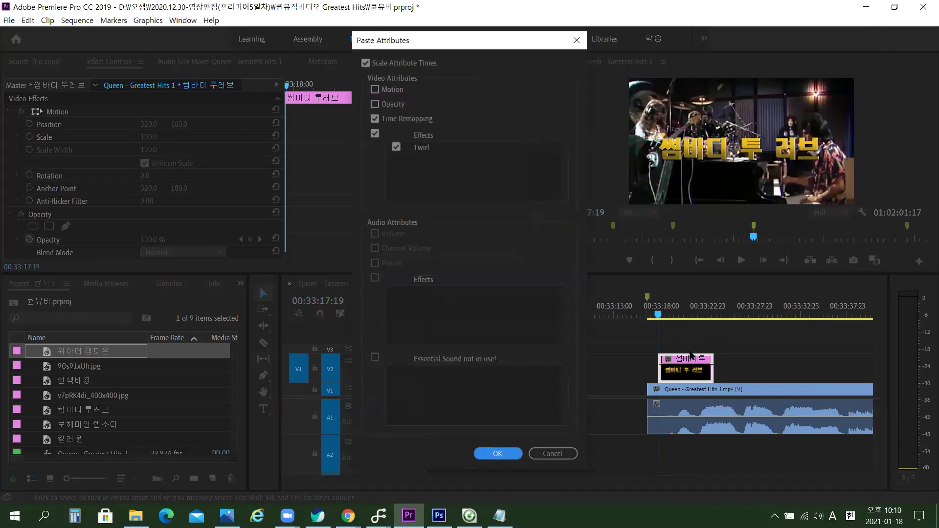
key("Return")
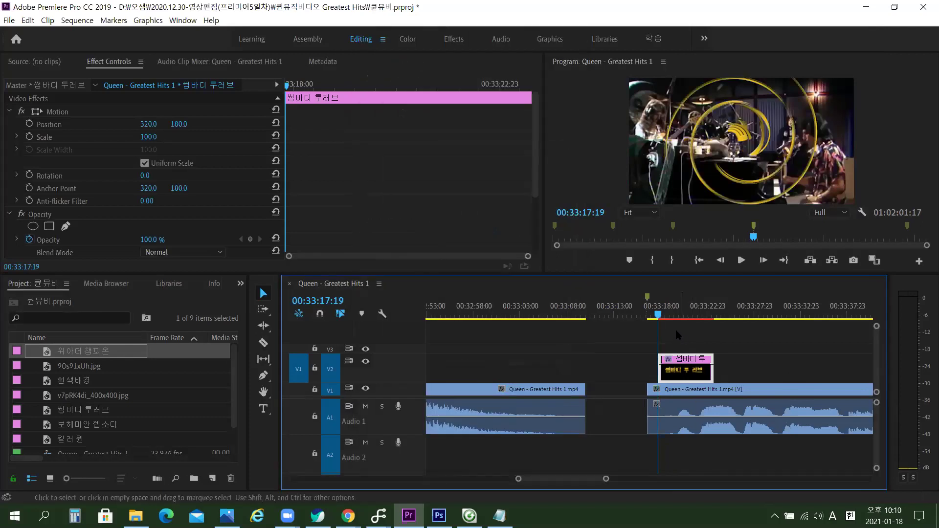
left_click_drag(664, 318, 705, 318)
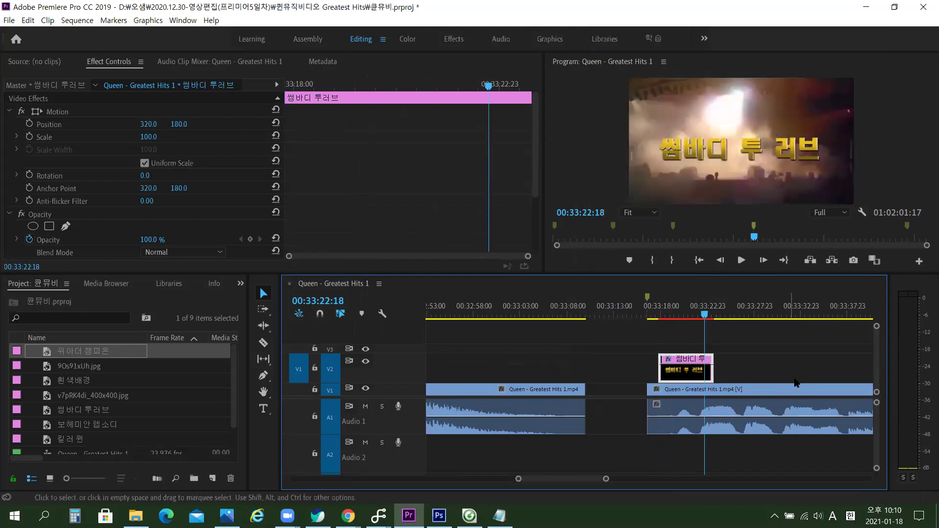
Go to the 위아더 챔피온 title after marker 00:58:41:10 and paste the copied Twirl and Time Remapping attributes onto the clip.
key("shift+m")
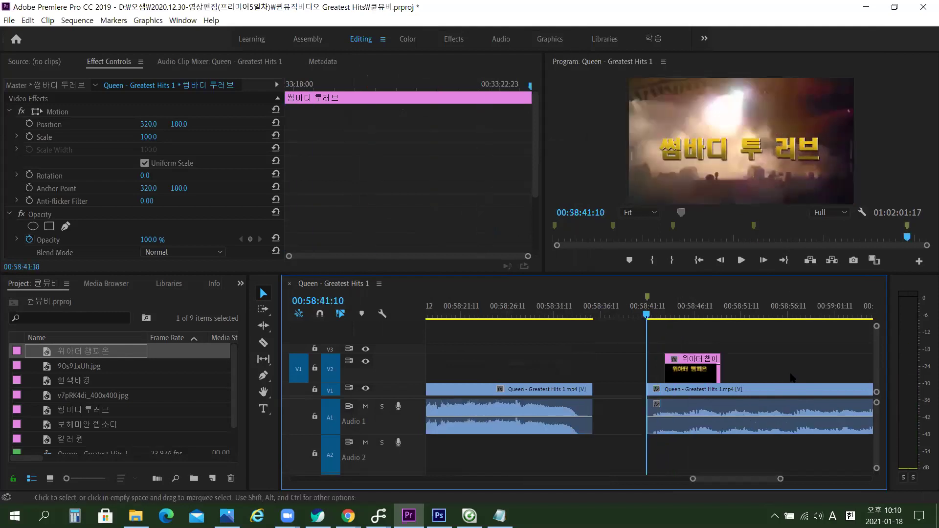
left_click(684, 317)
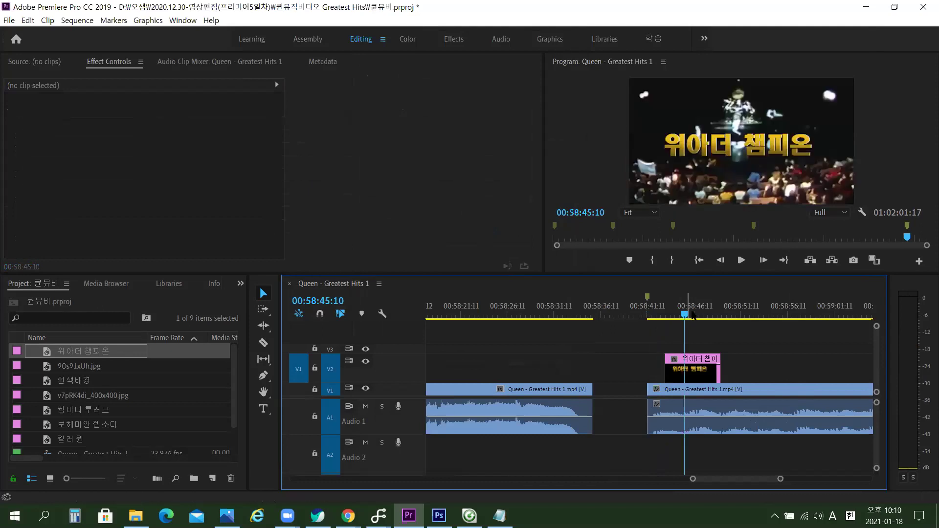
left_click(695, 367)
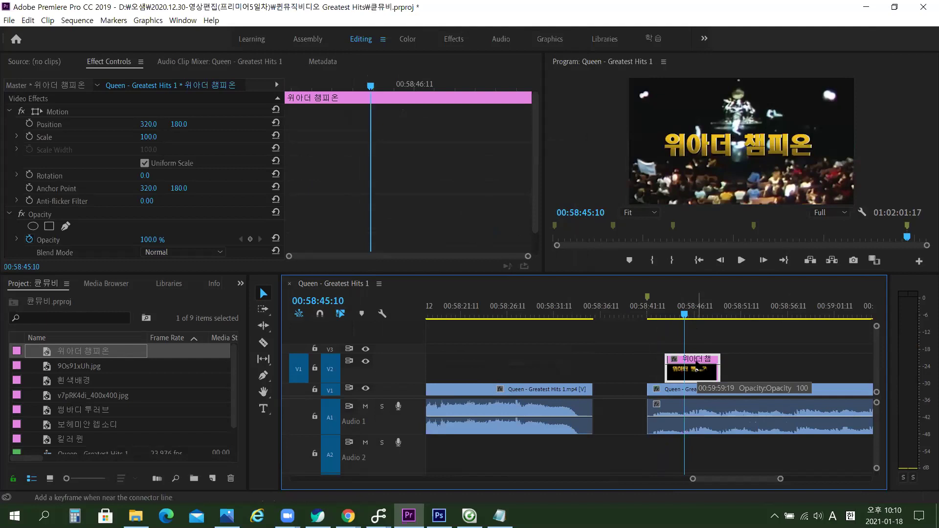
key("ctrl+alt+v")
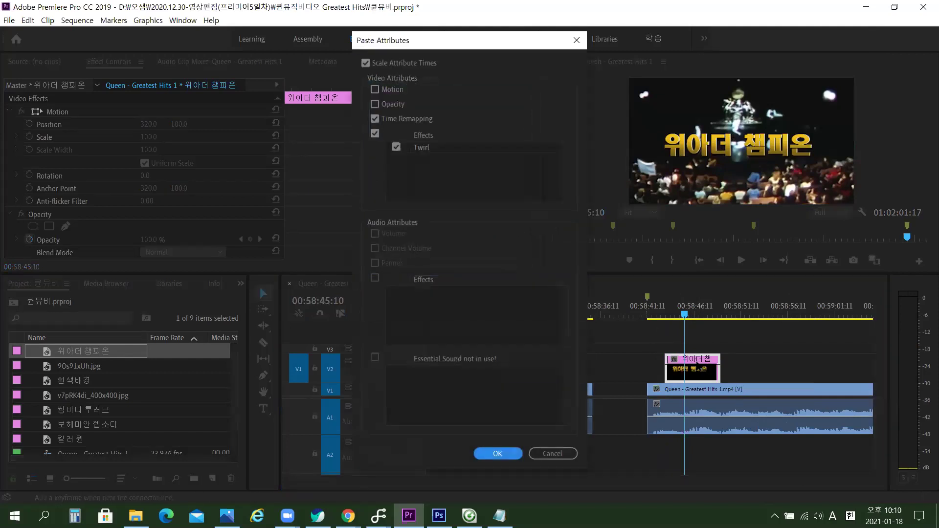
key("Return")
Play and scrub the 위아더 챔피온 title to review its twirl animation, stopping at 00:58:48:05.
left_click_drag(693, 314, 677, 313)
key("space")
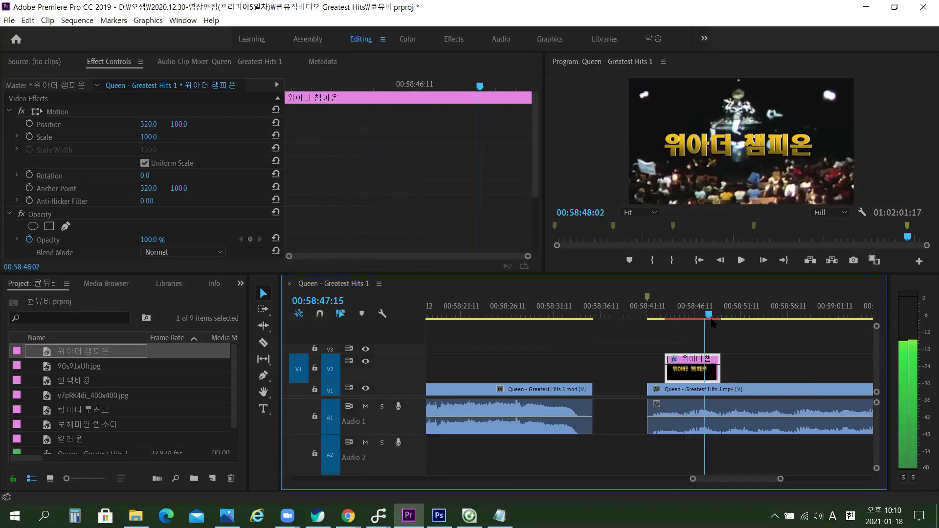
left_click(703, 316)
key("j")
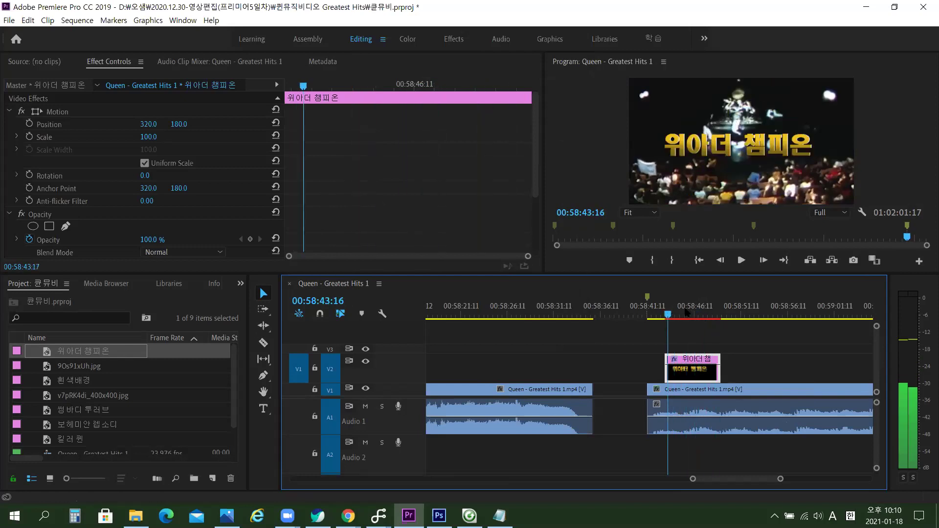
left_click(710, 314)
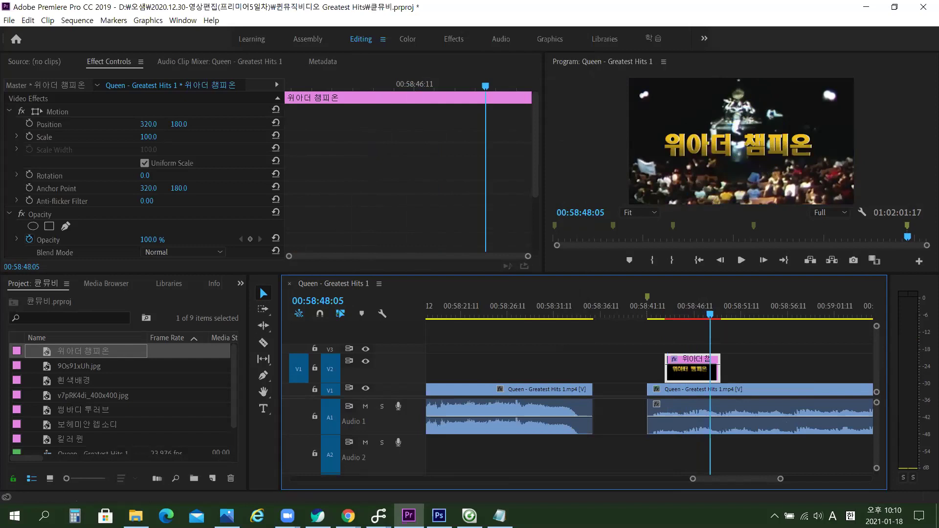
Close the gap before the 위아더 챔피온 section at 00:58:41:10 by ripple-deleting the empty space between the Queen video clips.
left_click(777, 378)
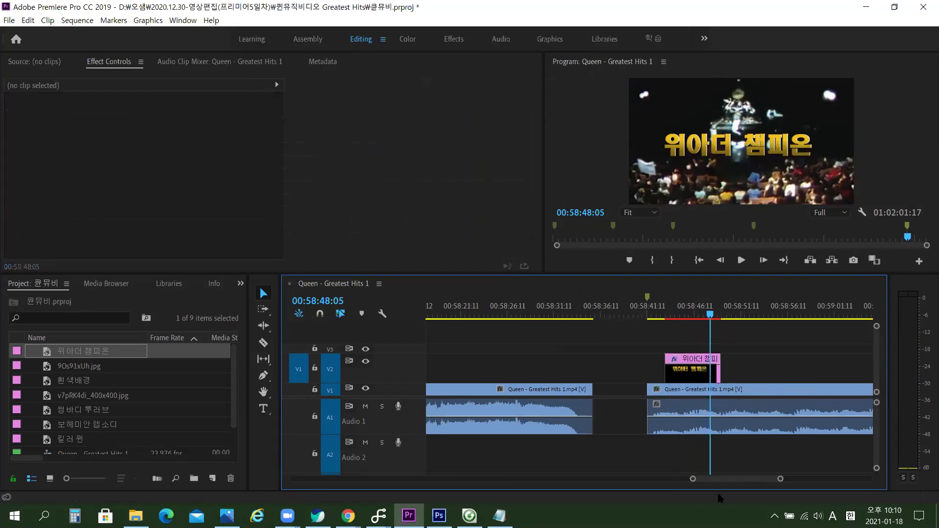
left_click(636, 407)
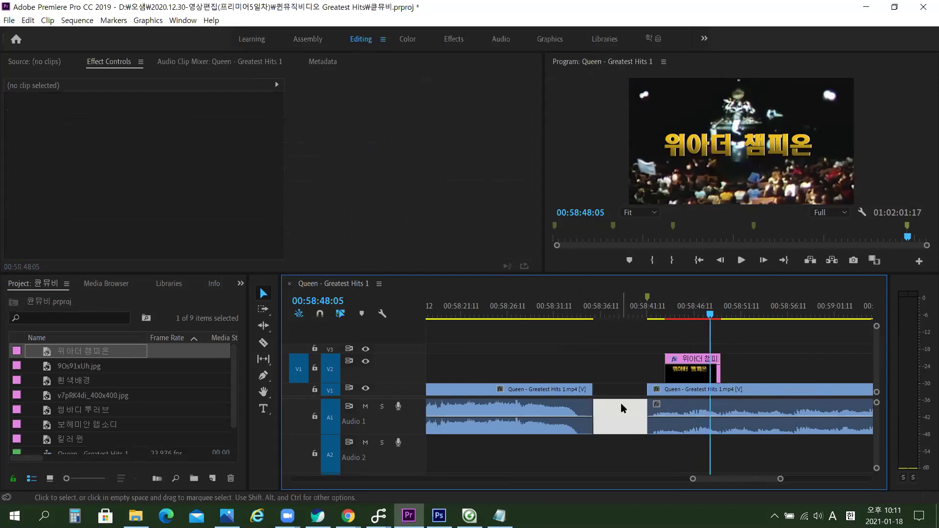
key("Delete")
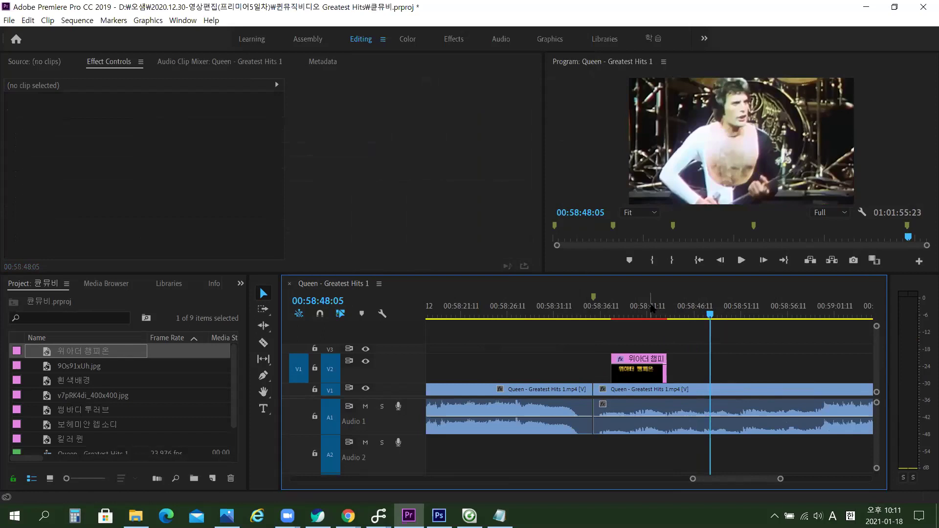
Go back to the 썸바디 투러브 section at 00:33:16:13 and ripple-delete the empty gap before it.
key("Up")
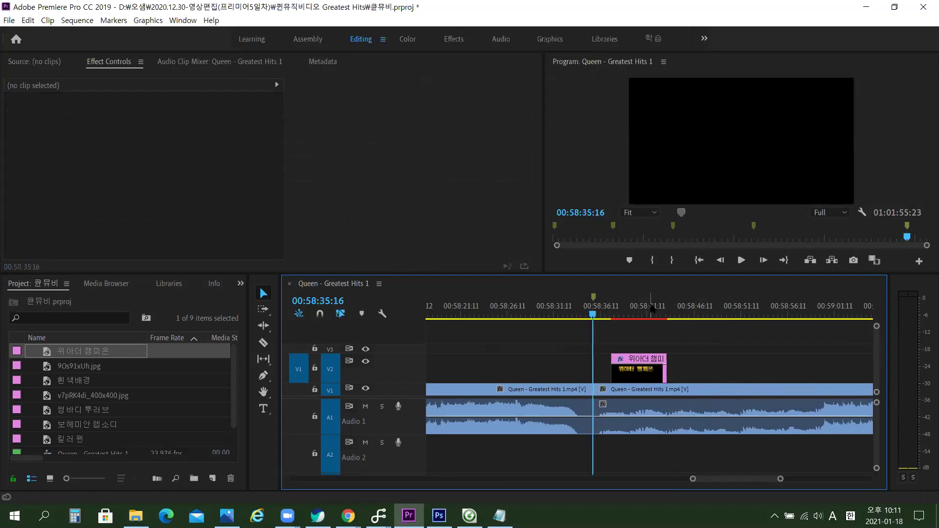
key("Up")
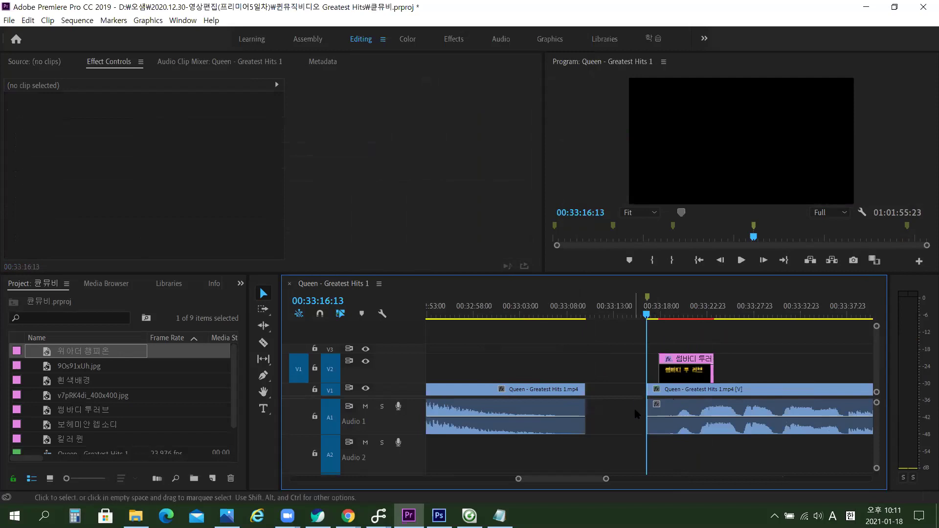
left_click(618, 309)
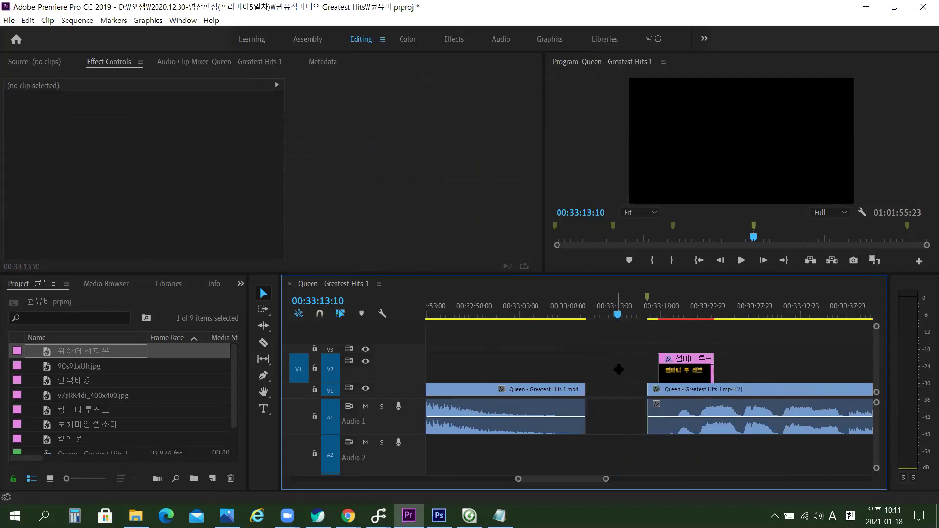
left_click(630, 413)
key("Delete")
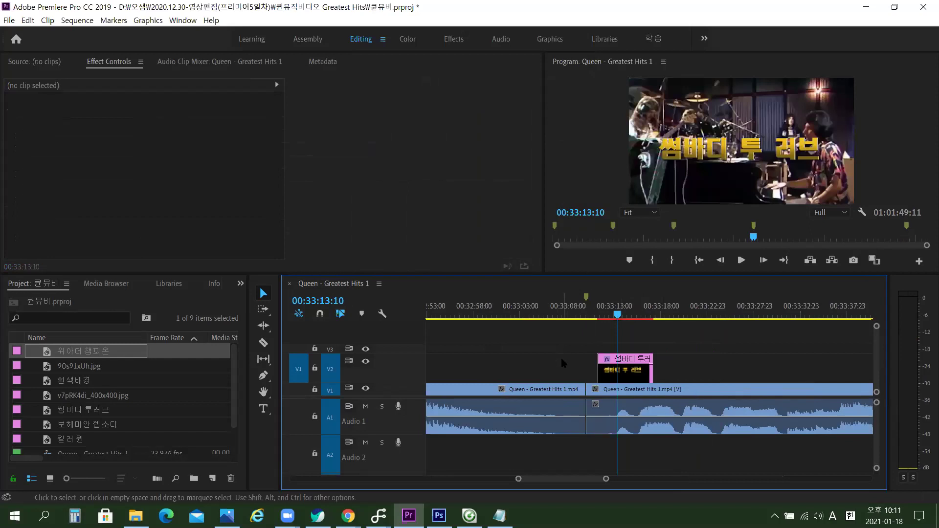
Go back to the song cut at 00:19:54:17 and ripple-delete the empty gap before it.
key("Up")
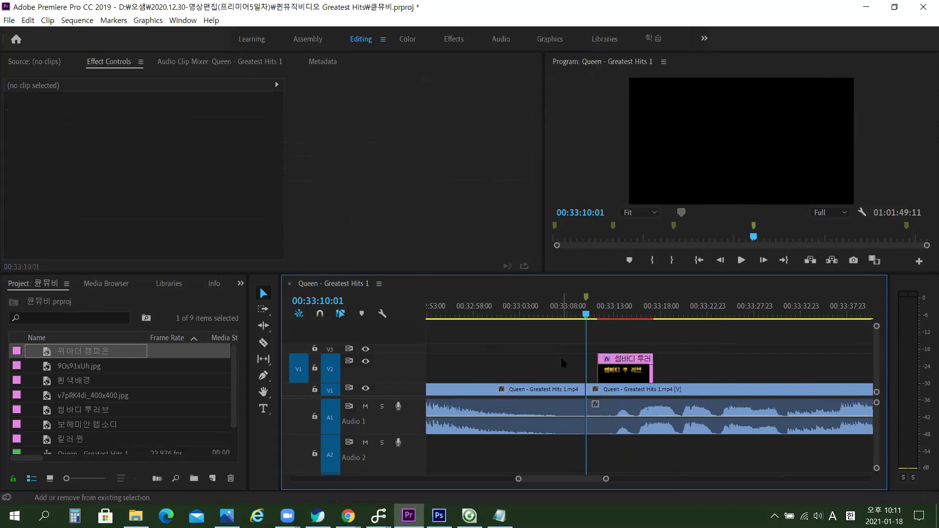
key("Up")
left_click(615, 415)
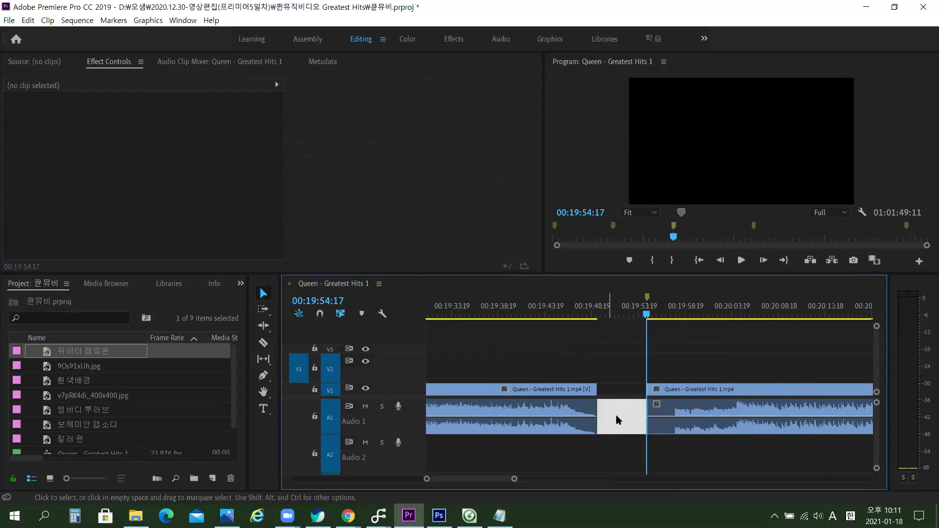
left_click(625, 431)
key("Delete")
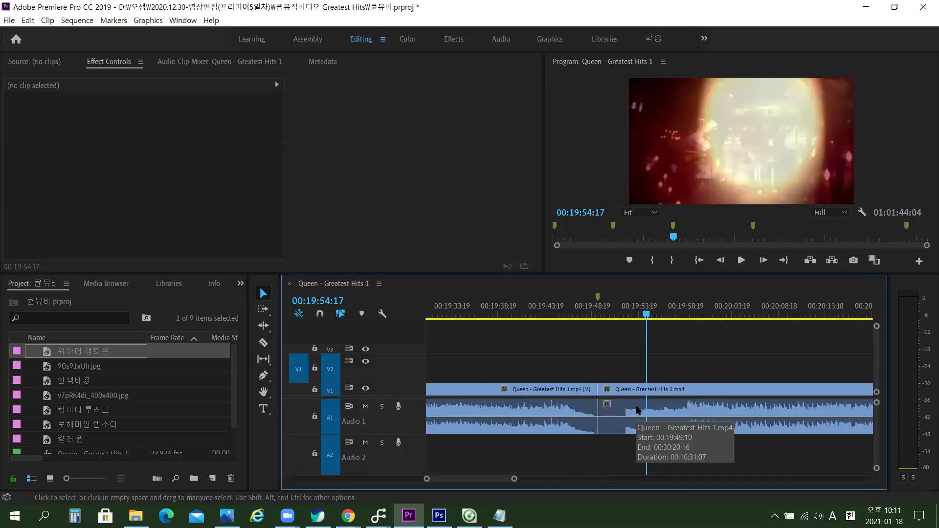
Go back to the 킬러 퀸 section at 00:09:56:23 and ripple-delete the gap before it, then move the playhead to 00:09:41:11.
key("Up")
key("Up")
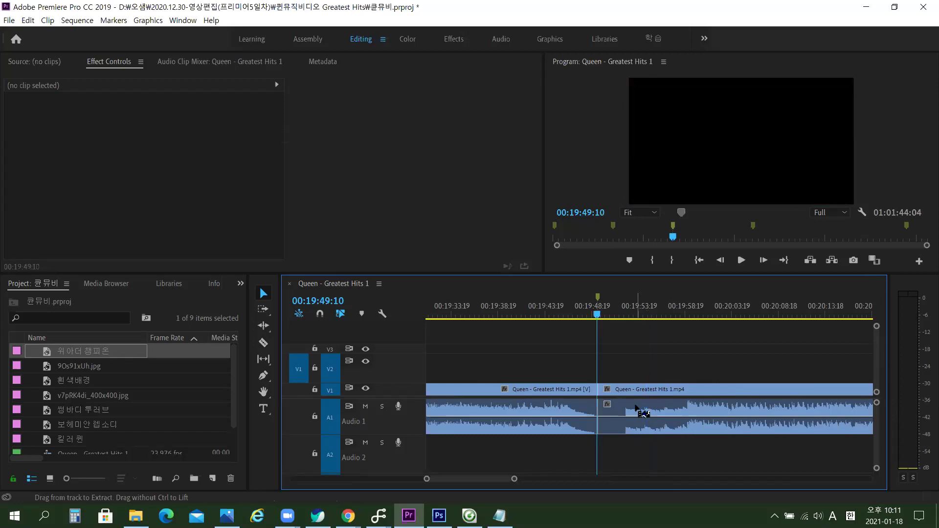
left_click(632, 430)
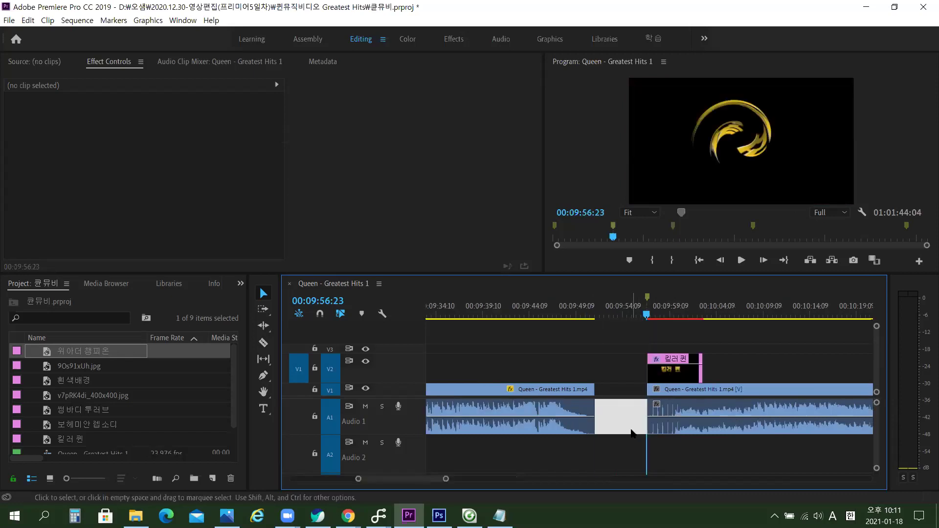
key("backslash")
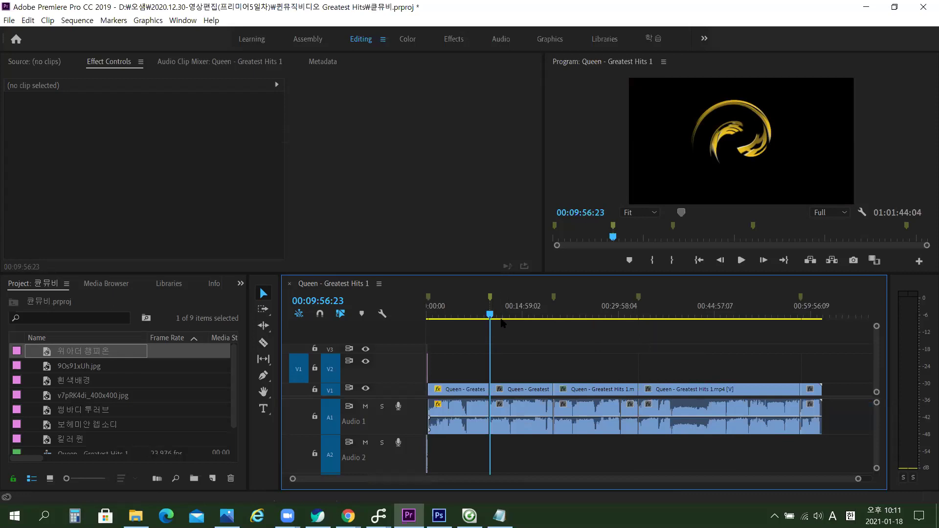
key("equal")
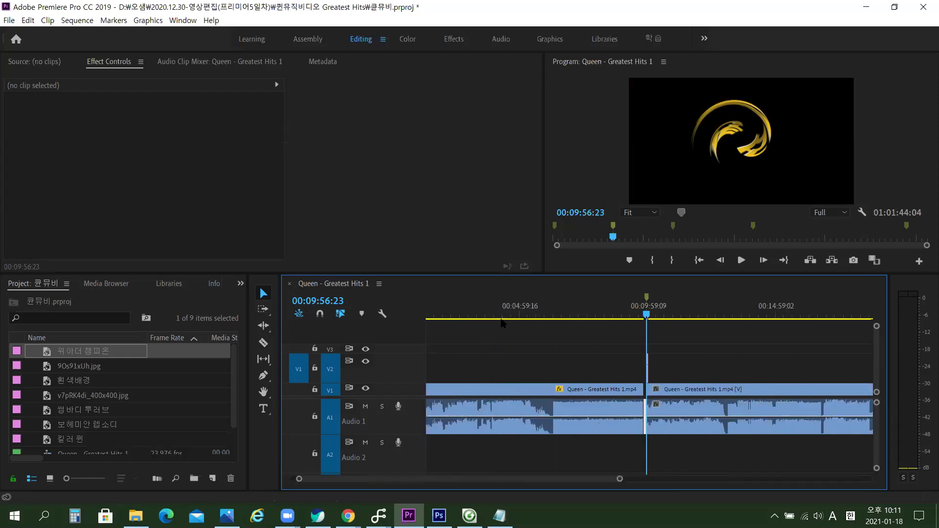
key("equal")
key("equal")
key("equal")
key("equal")
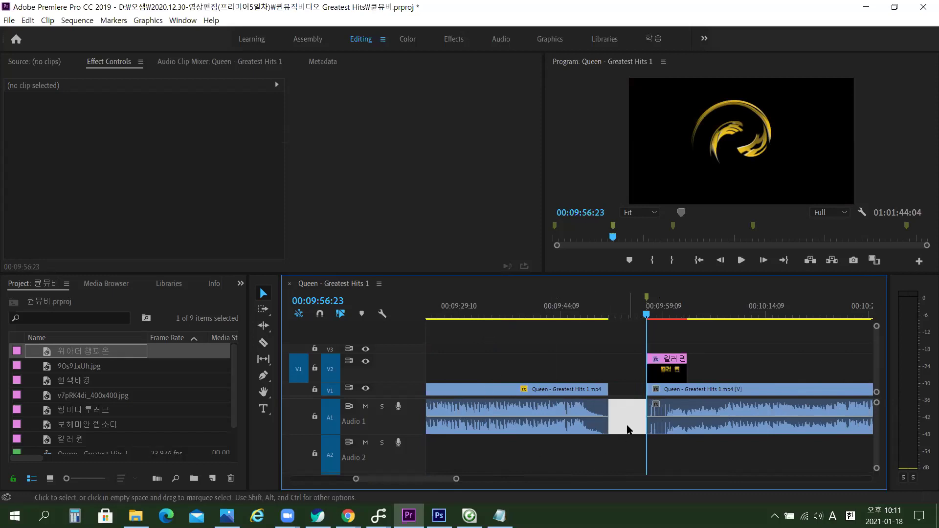
key("Delete")
left_click_drag(647, 314, 544, 285)
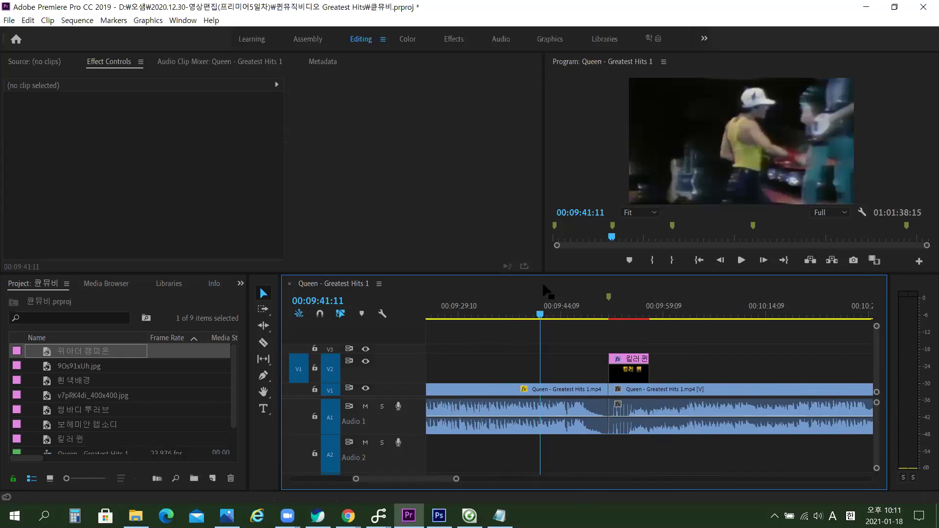
Return to the start of the sequence and play the intro through the 보헤미안 렙소디 title, stopping at 00:00:23:12.
key("Up")
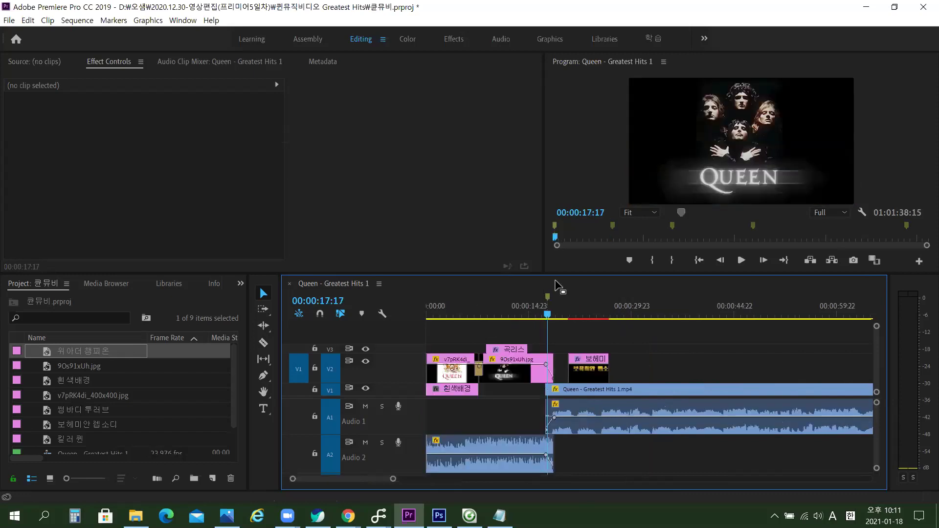
key("=")
key("minus")
key("minus")
left_click_drag(547, 315, 392, 297)
key("space")
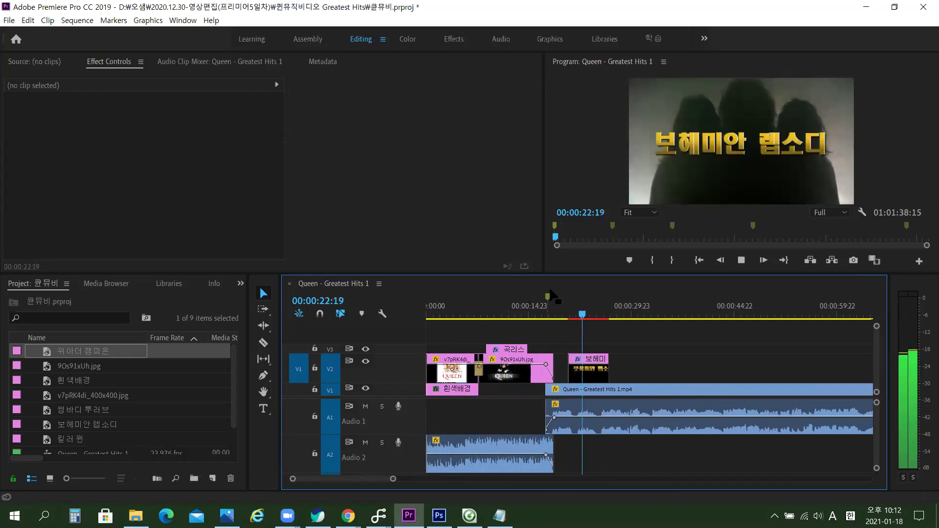
key("space")
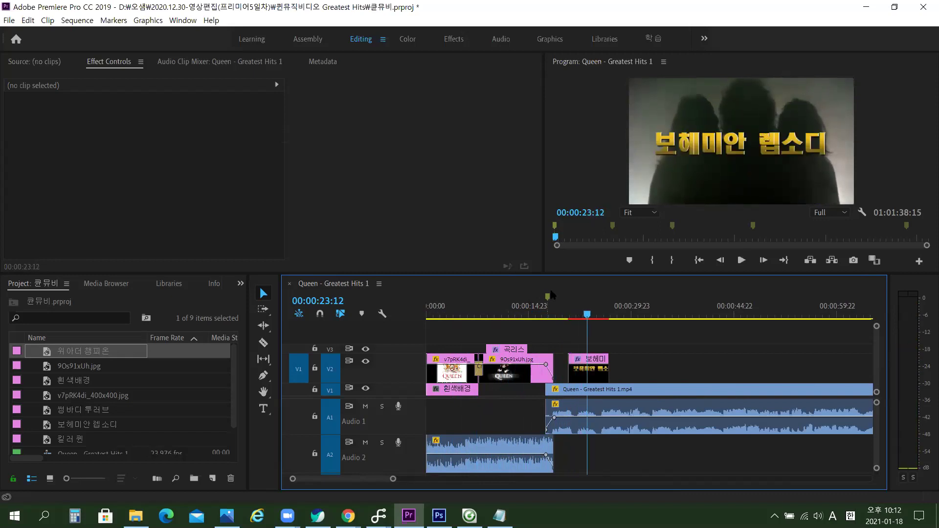
Play the 킬러 퀸 title from its marker to 00:09:56:02 and the 썸바디 투러브 title from its marker to 00:33:06:22.
key("shift+m")
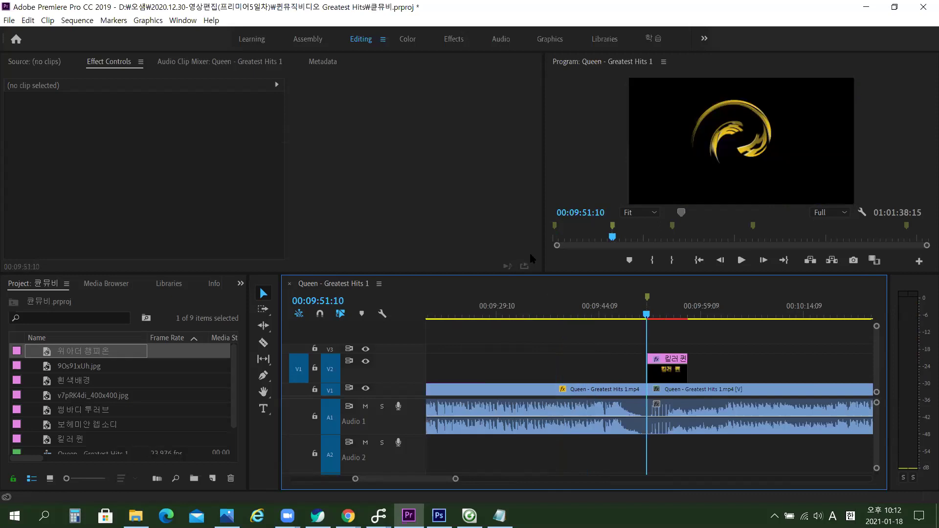
key("space")
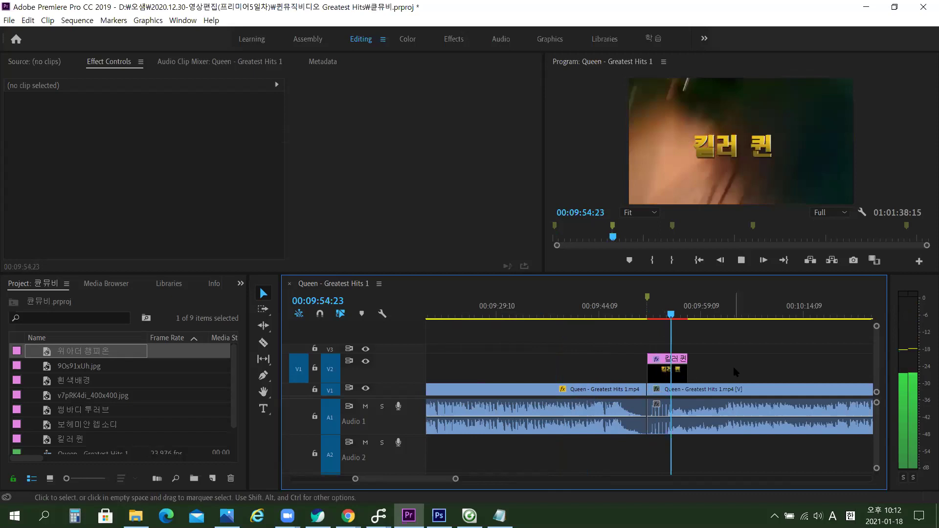
key("space")
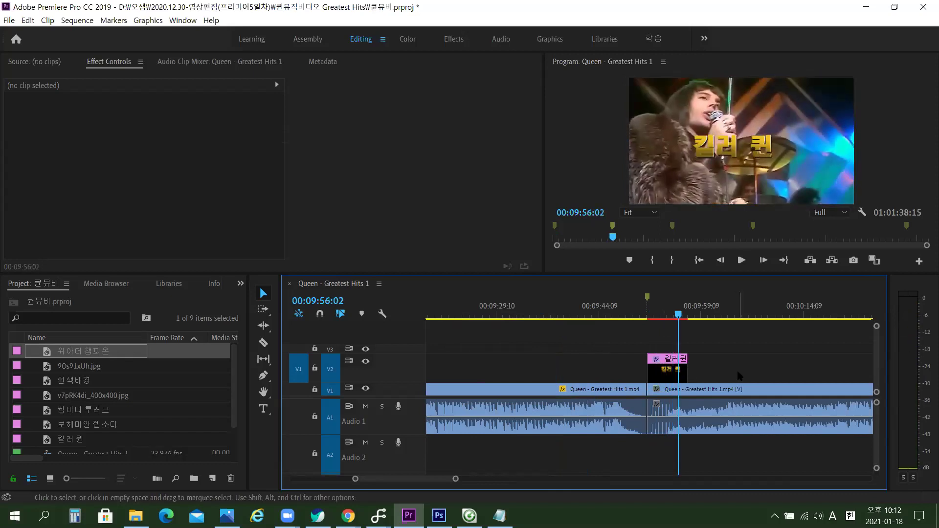
key("shift")
key("shift+m")
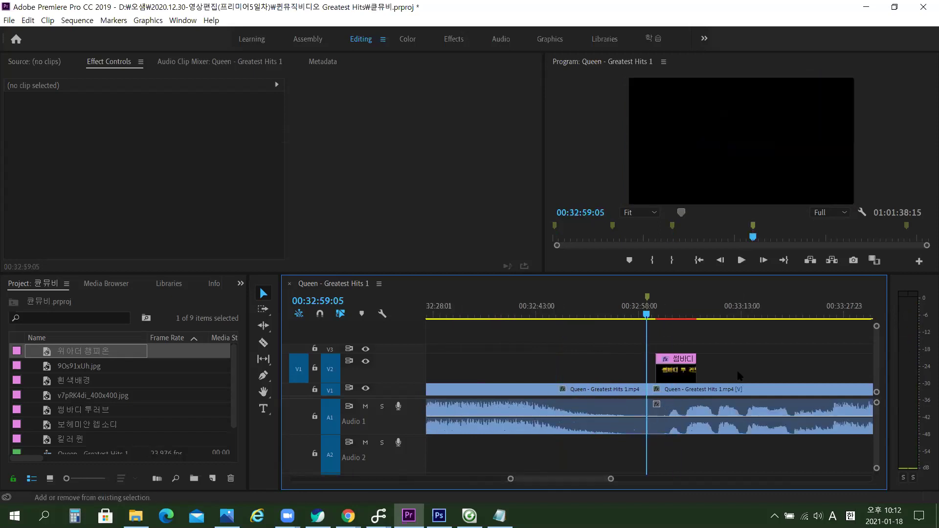
key("space")
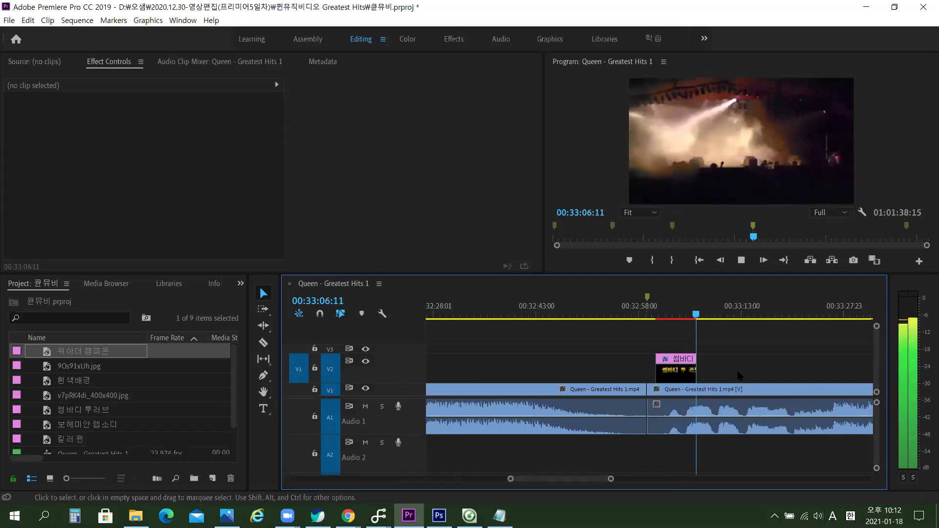
key("space")
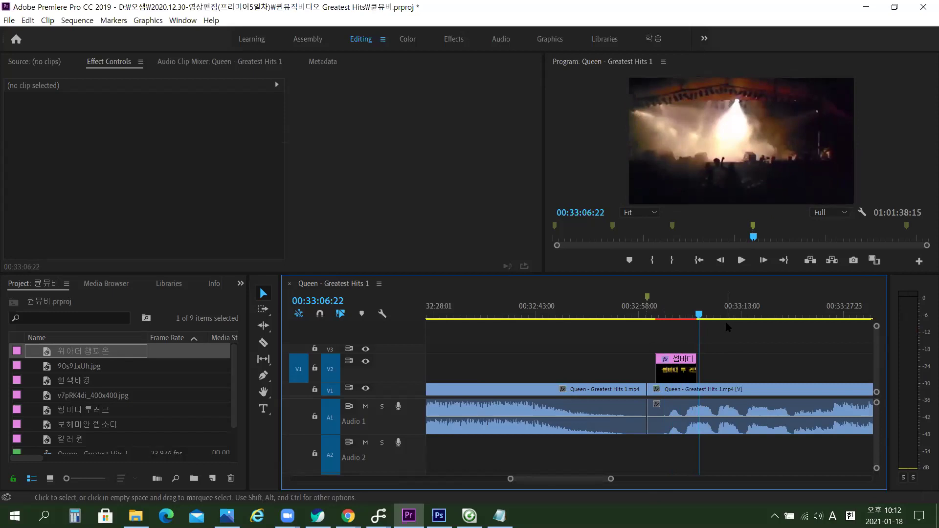
Close the queen_song list.1.txt tracklist in Notepad and save the Premiere project.
left_click(499, 516)
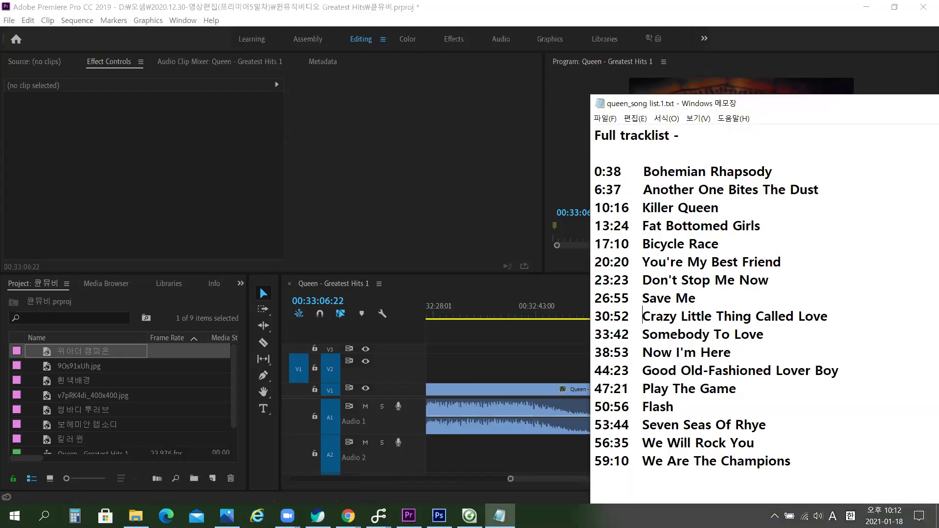
key("alt+F4")
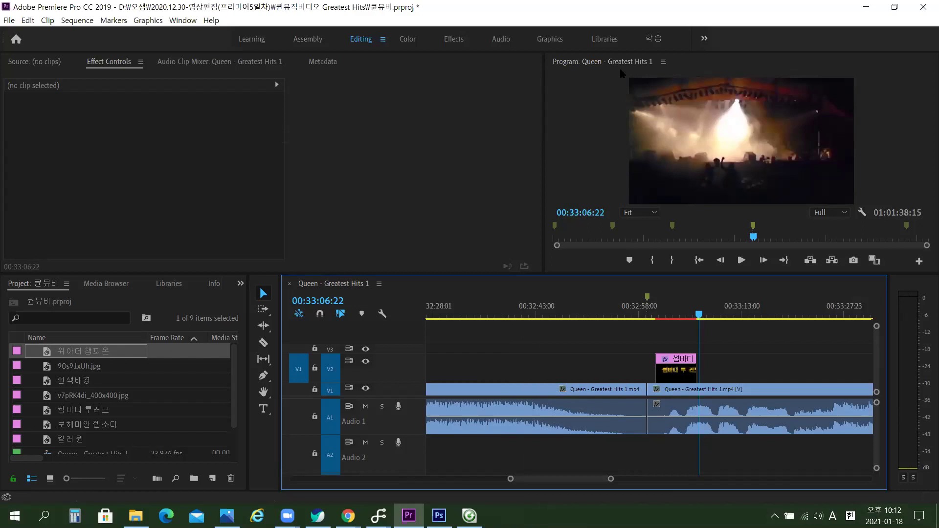
key("ctrl+s")
left_click(9, 21)
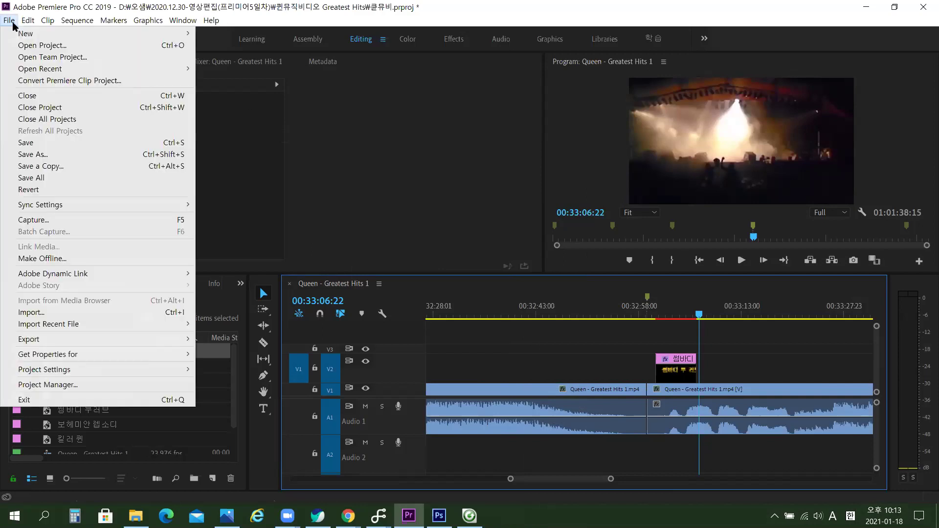
left_click(43, 143)
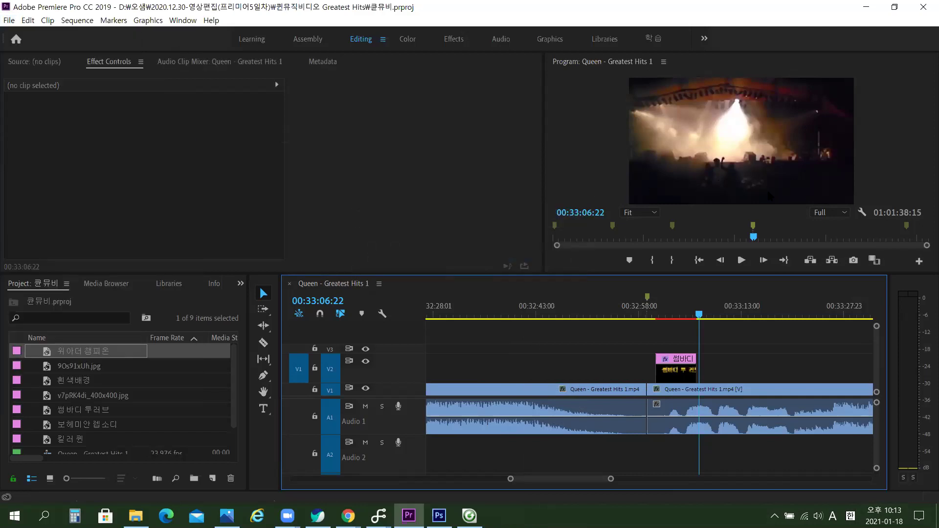